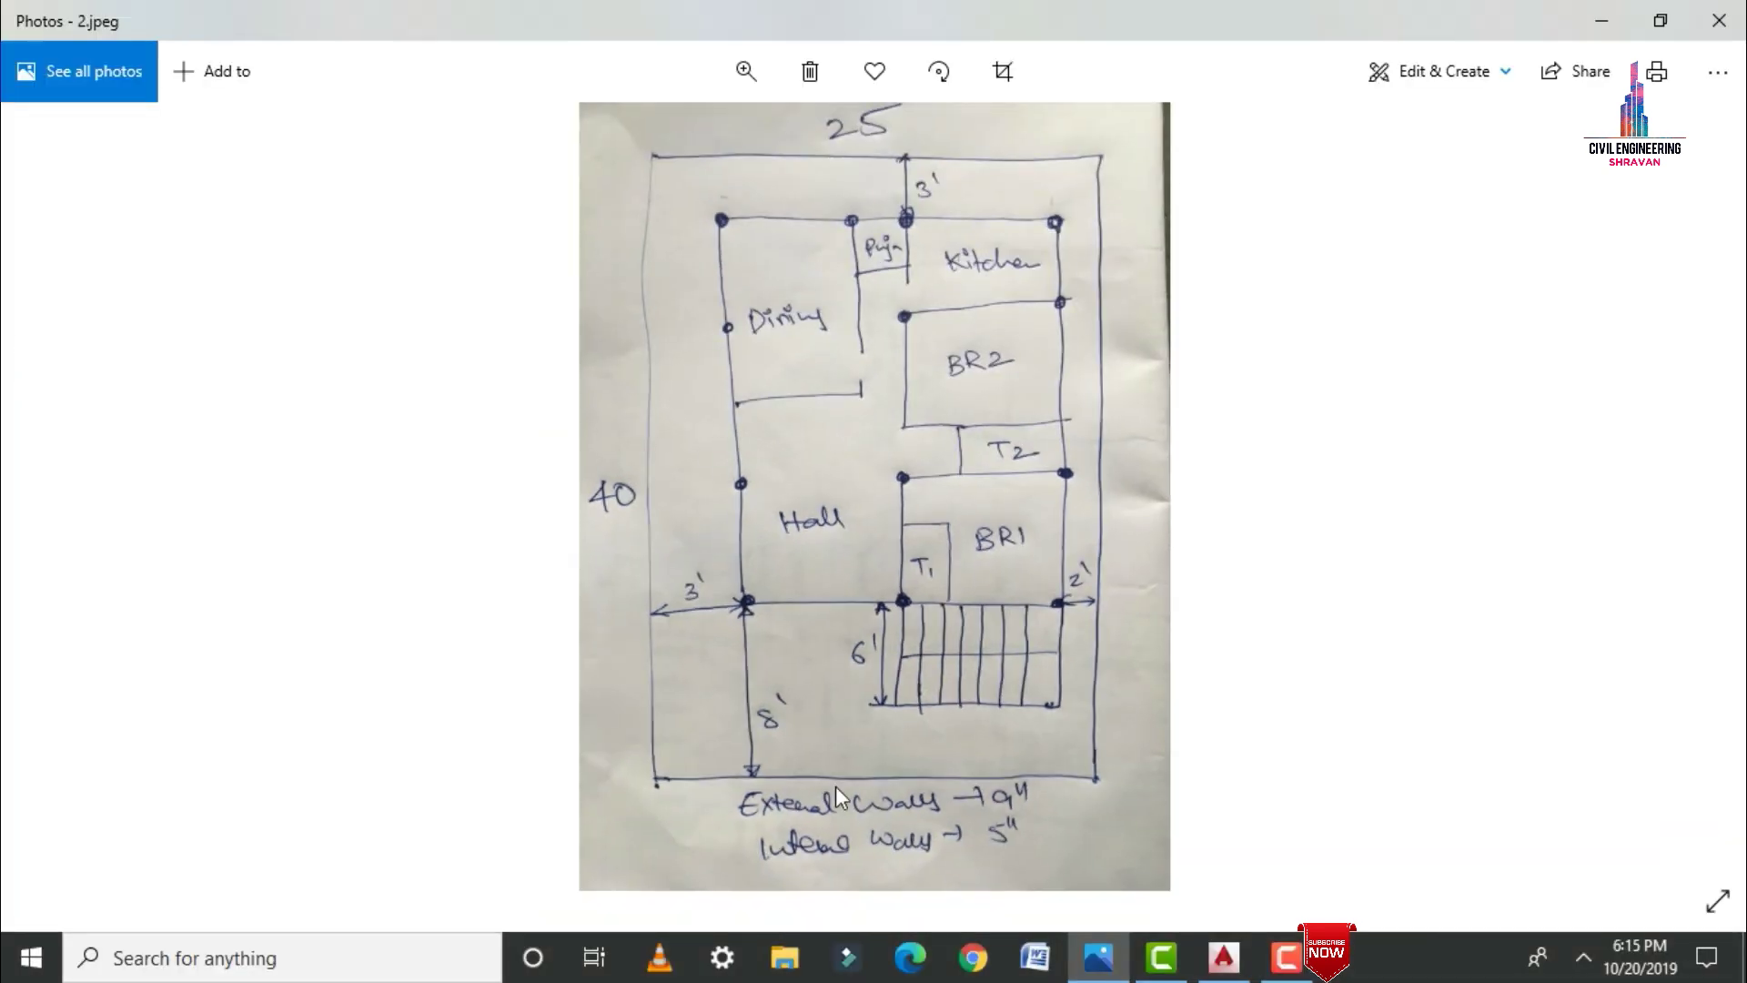
Step: Switch to AutoCAD, start a new drawing, and set its units to Engineering length with Feet as the insertion scale
left_click(31, 957)
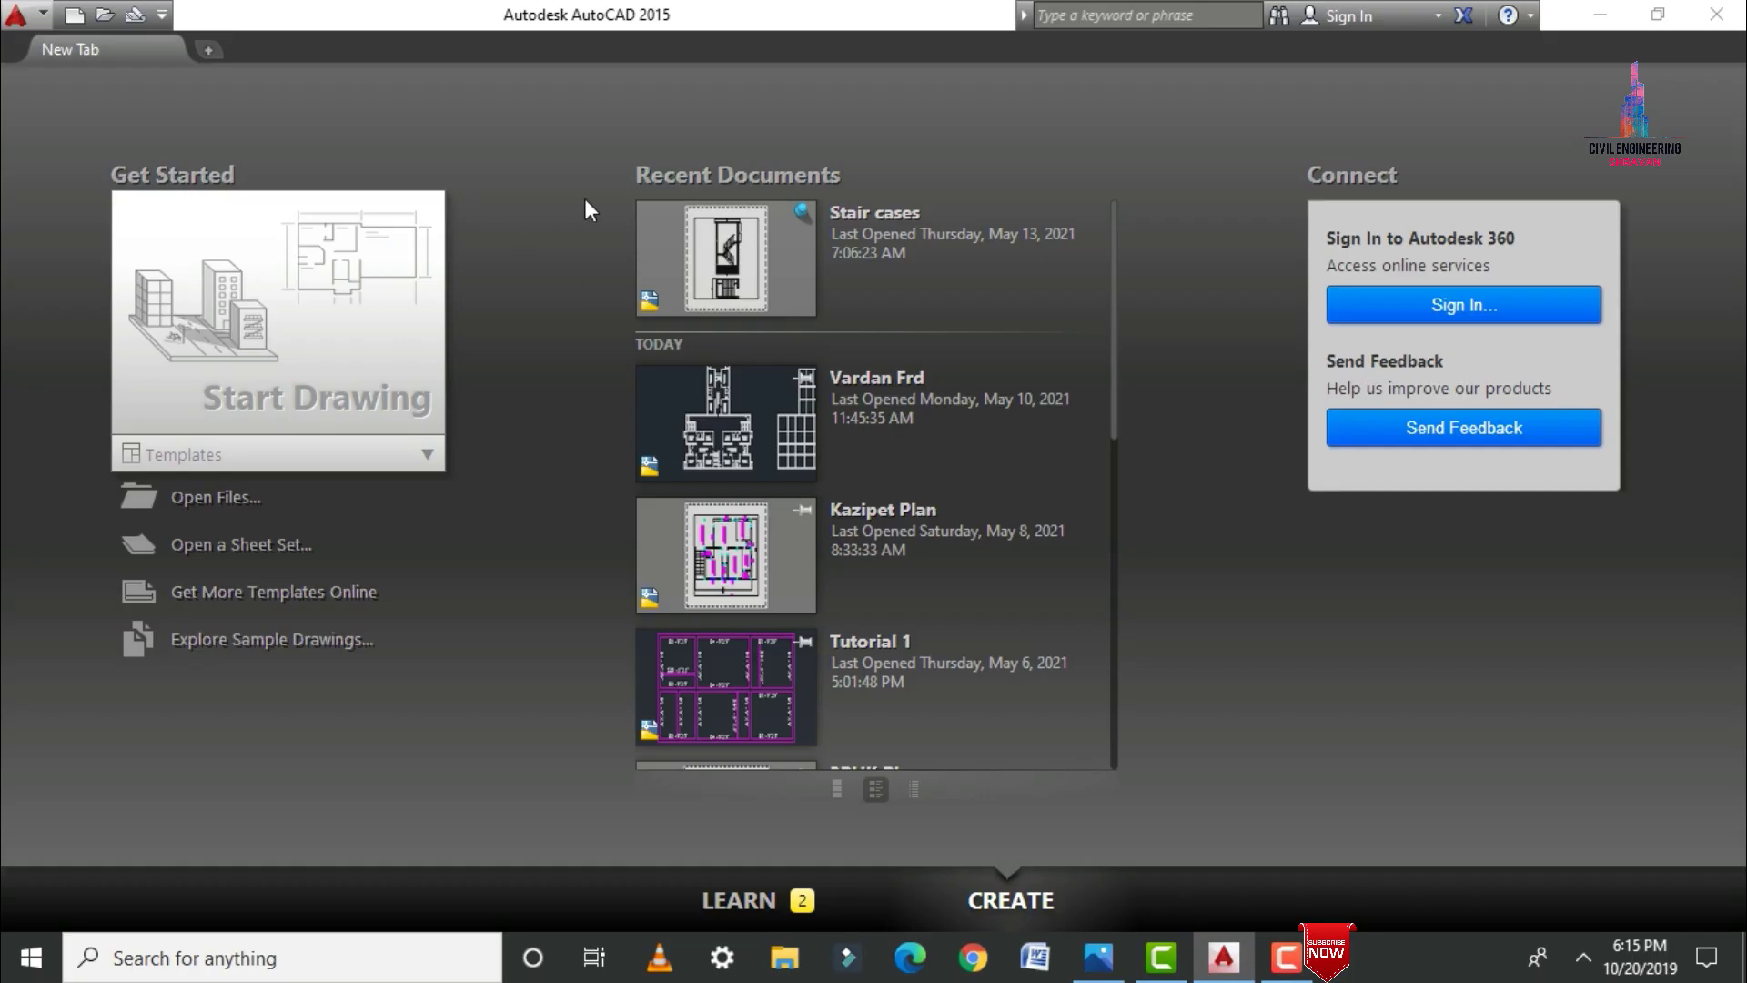
left_click(223, 329)
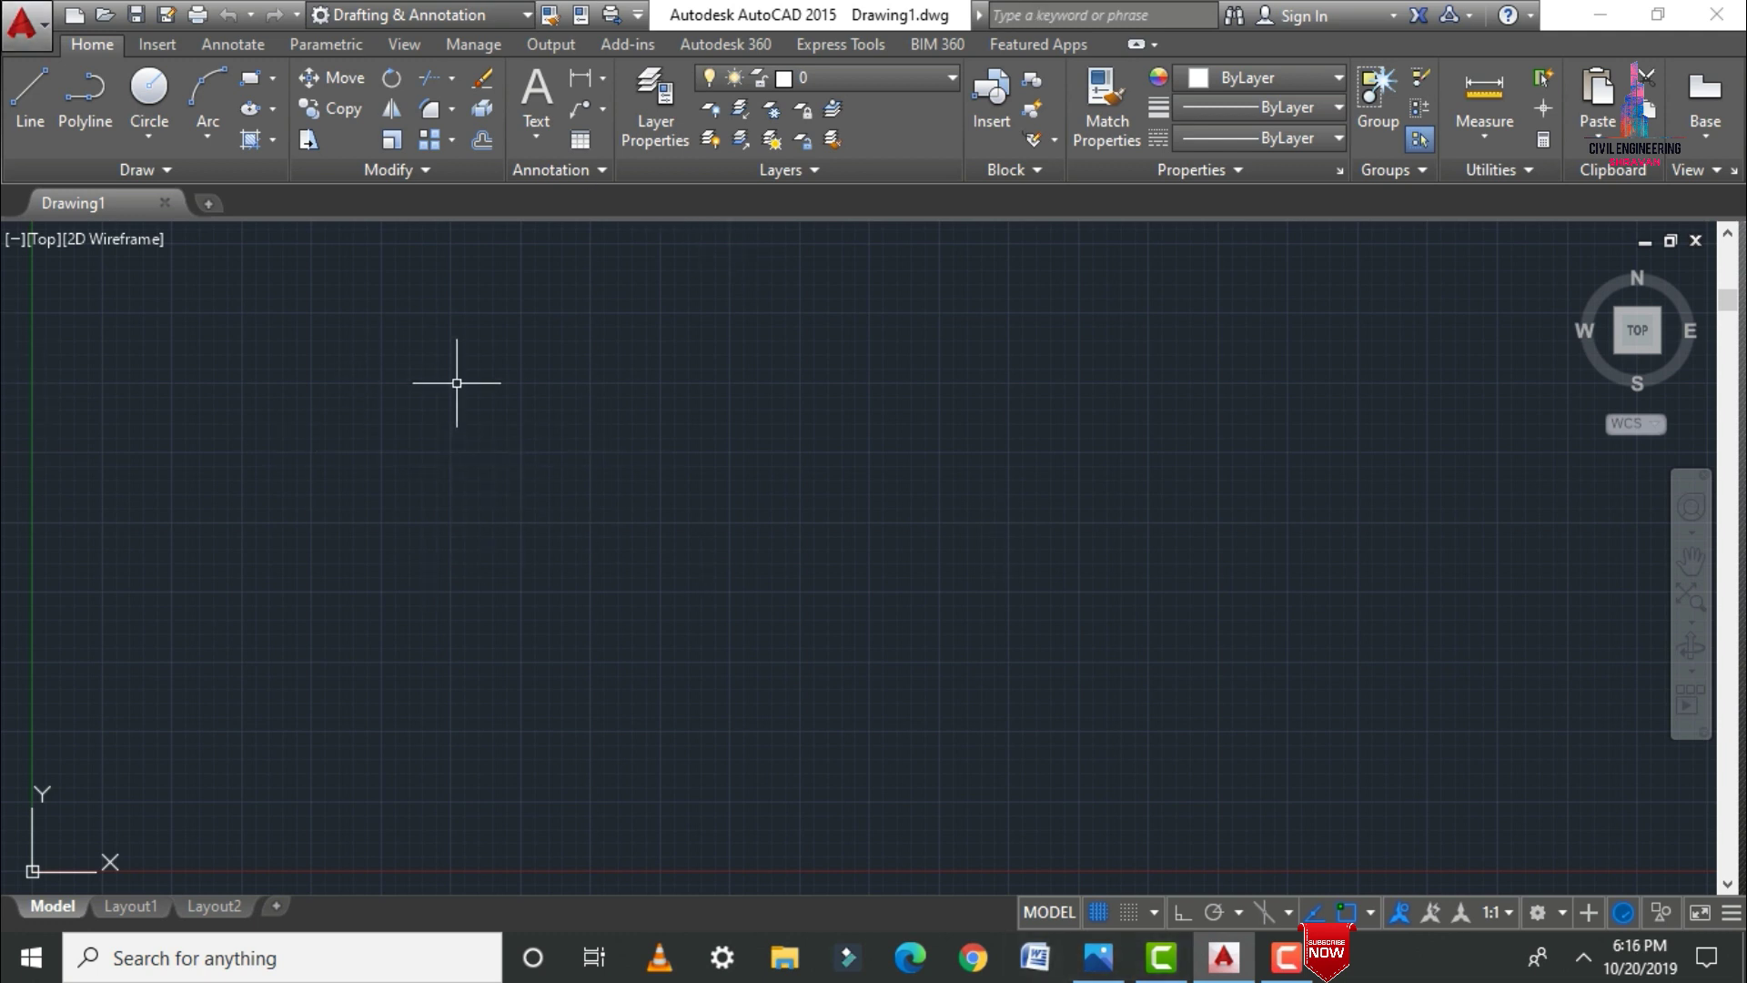
type("un")
key("Return")
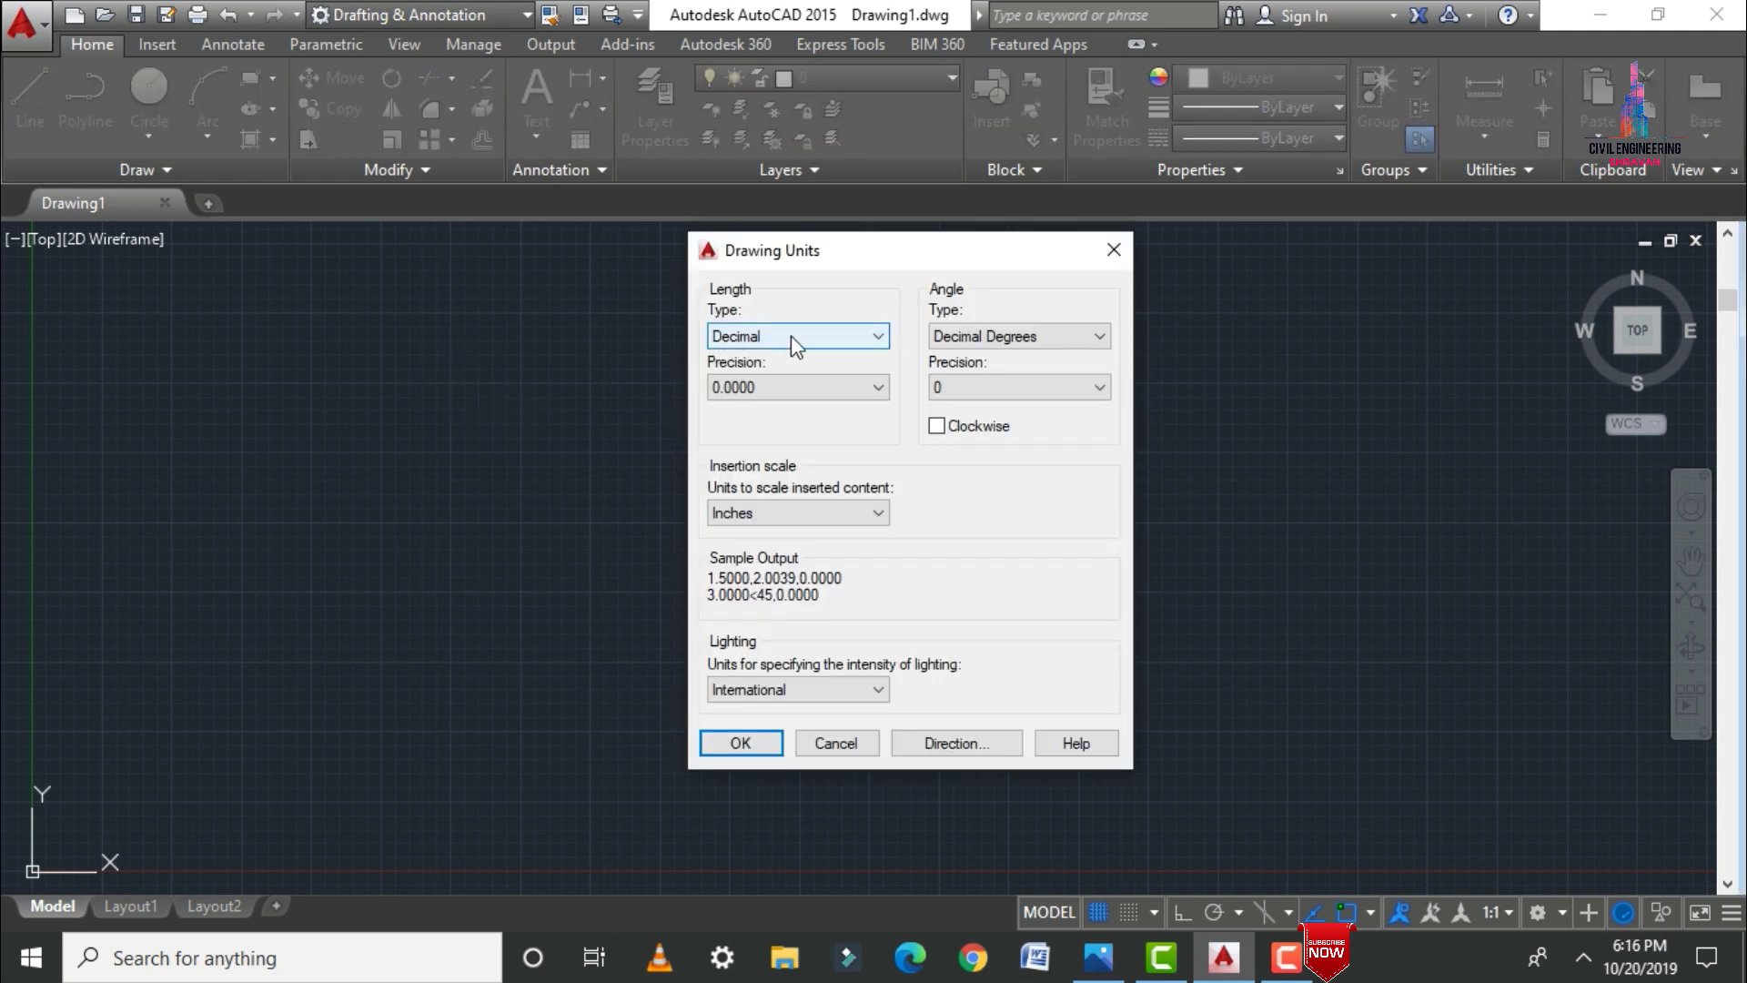
left_click(776, 351)
left_click(751, 398)
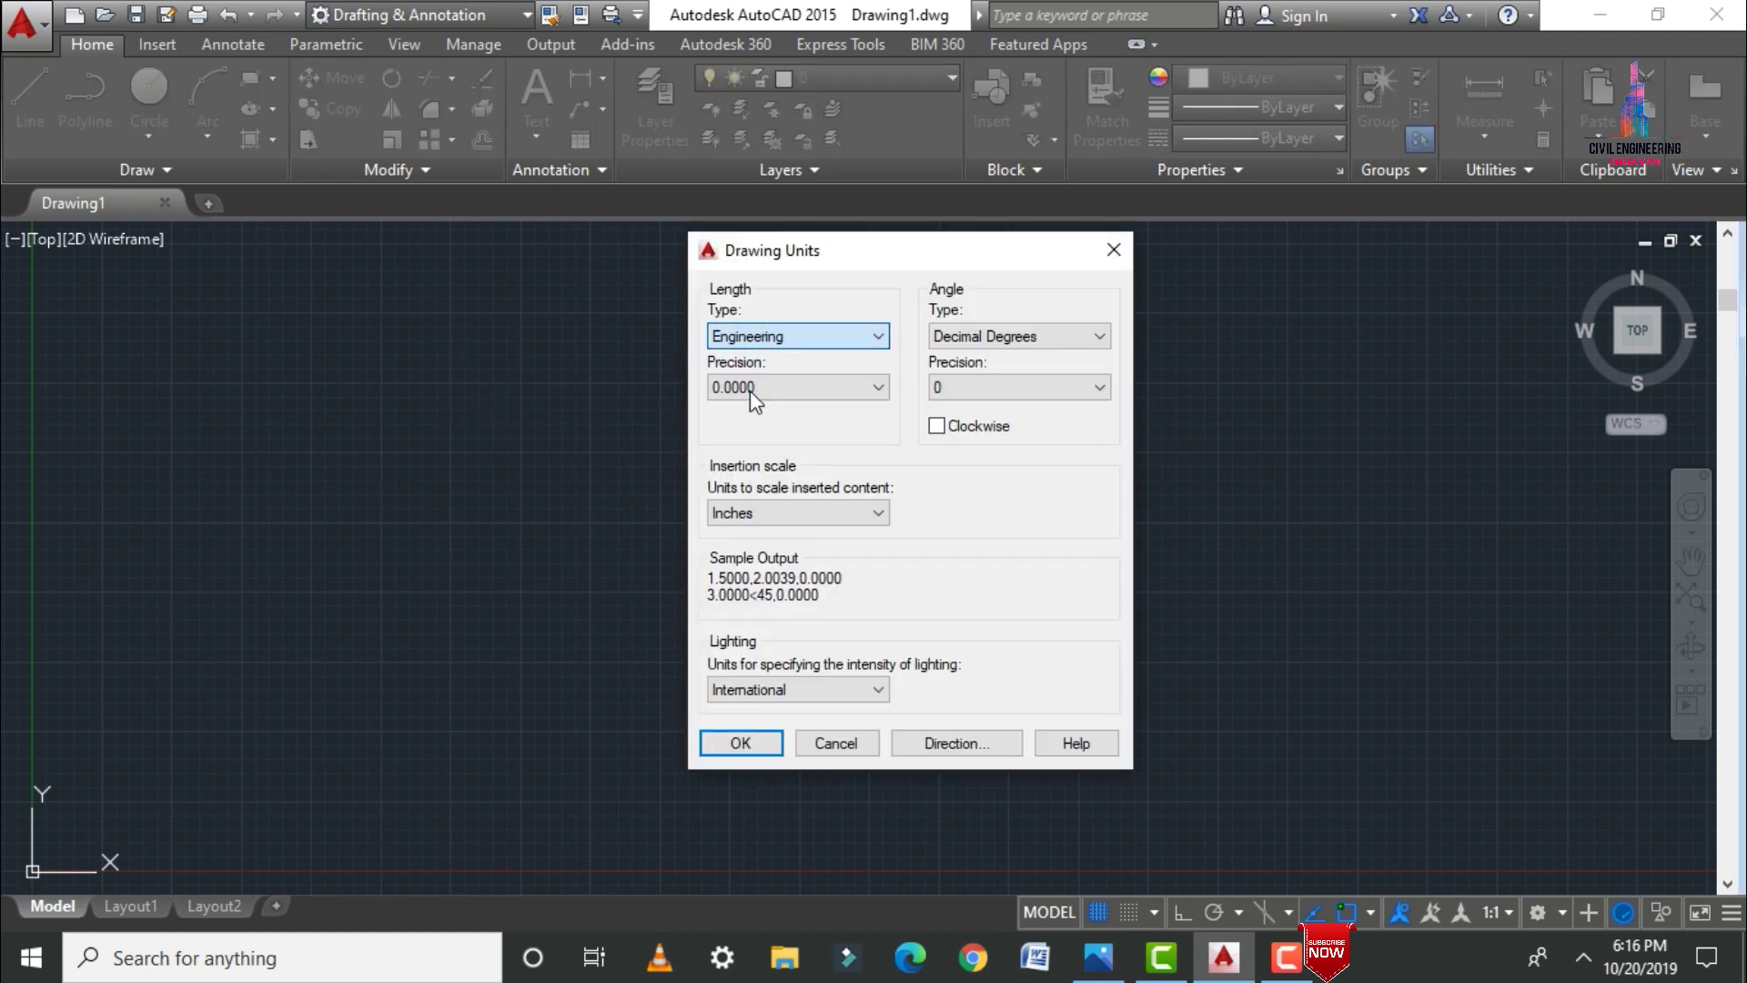
left_click(773, 513)
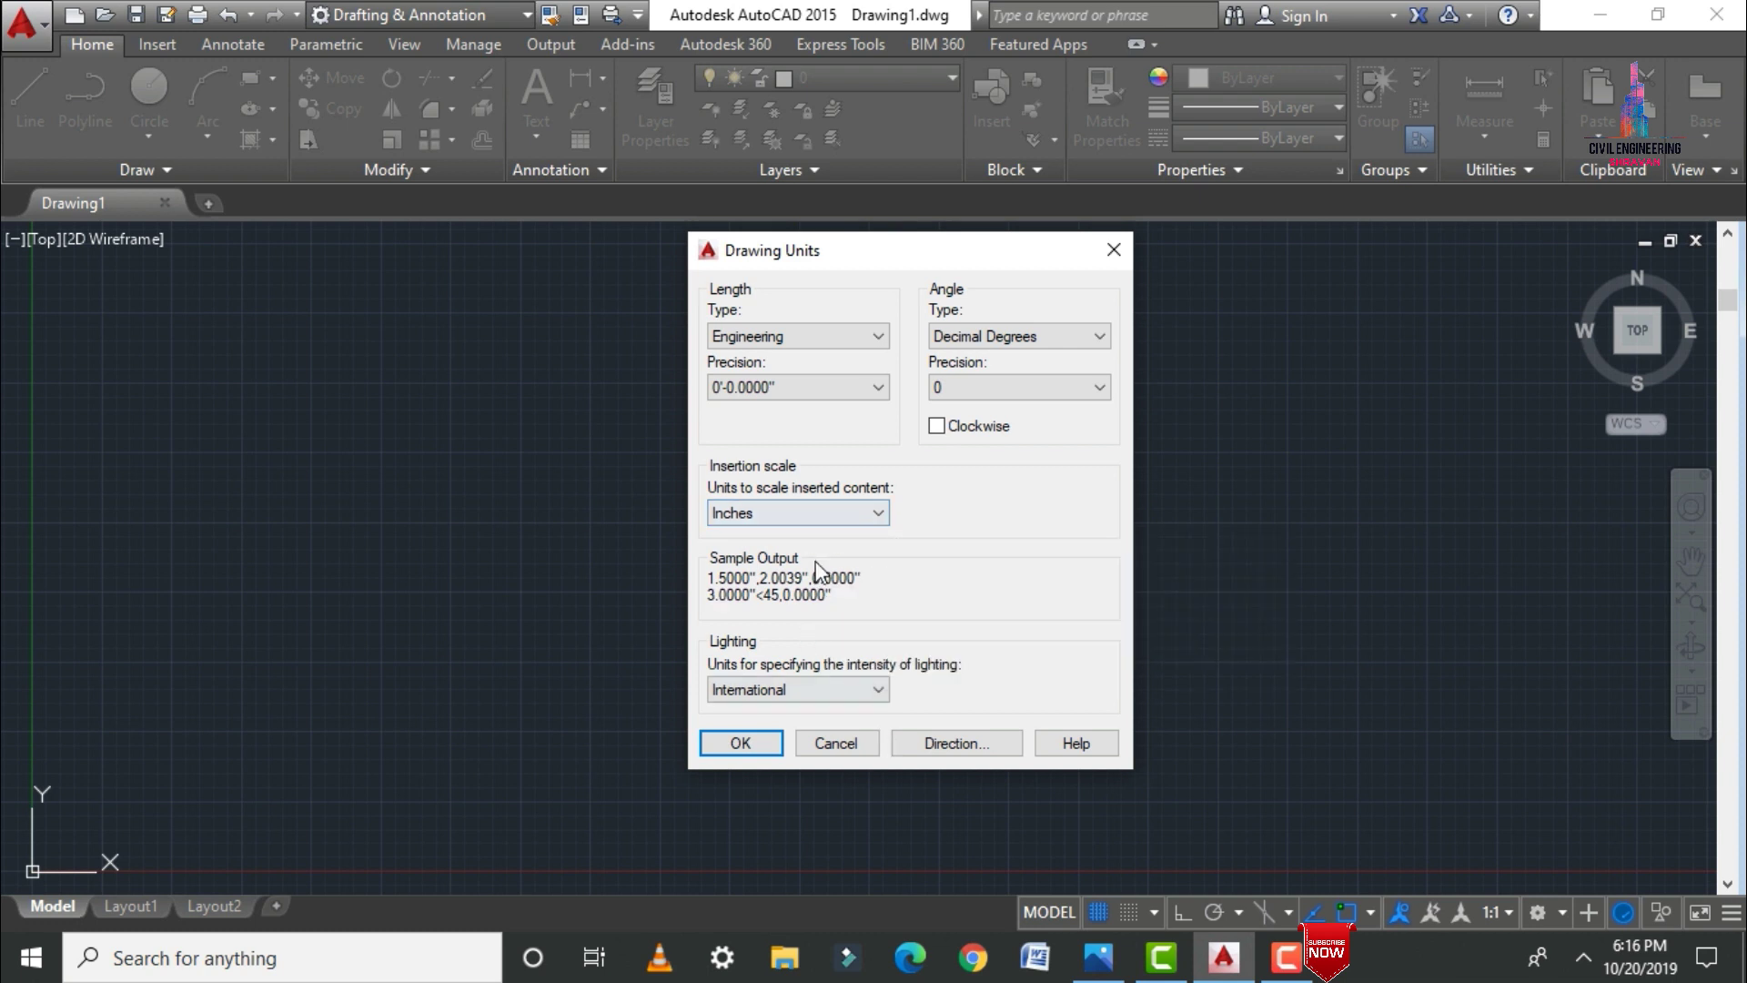
left_click(772, 514)
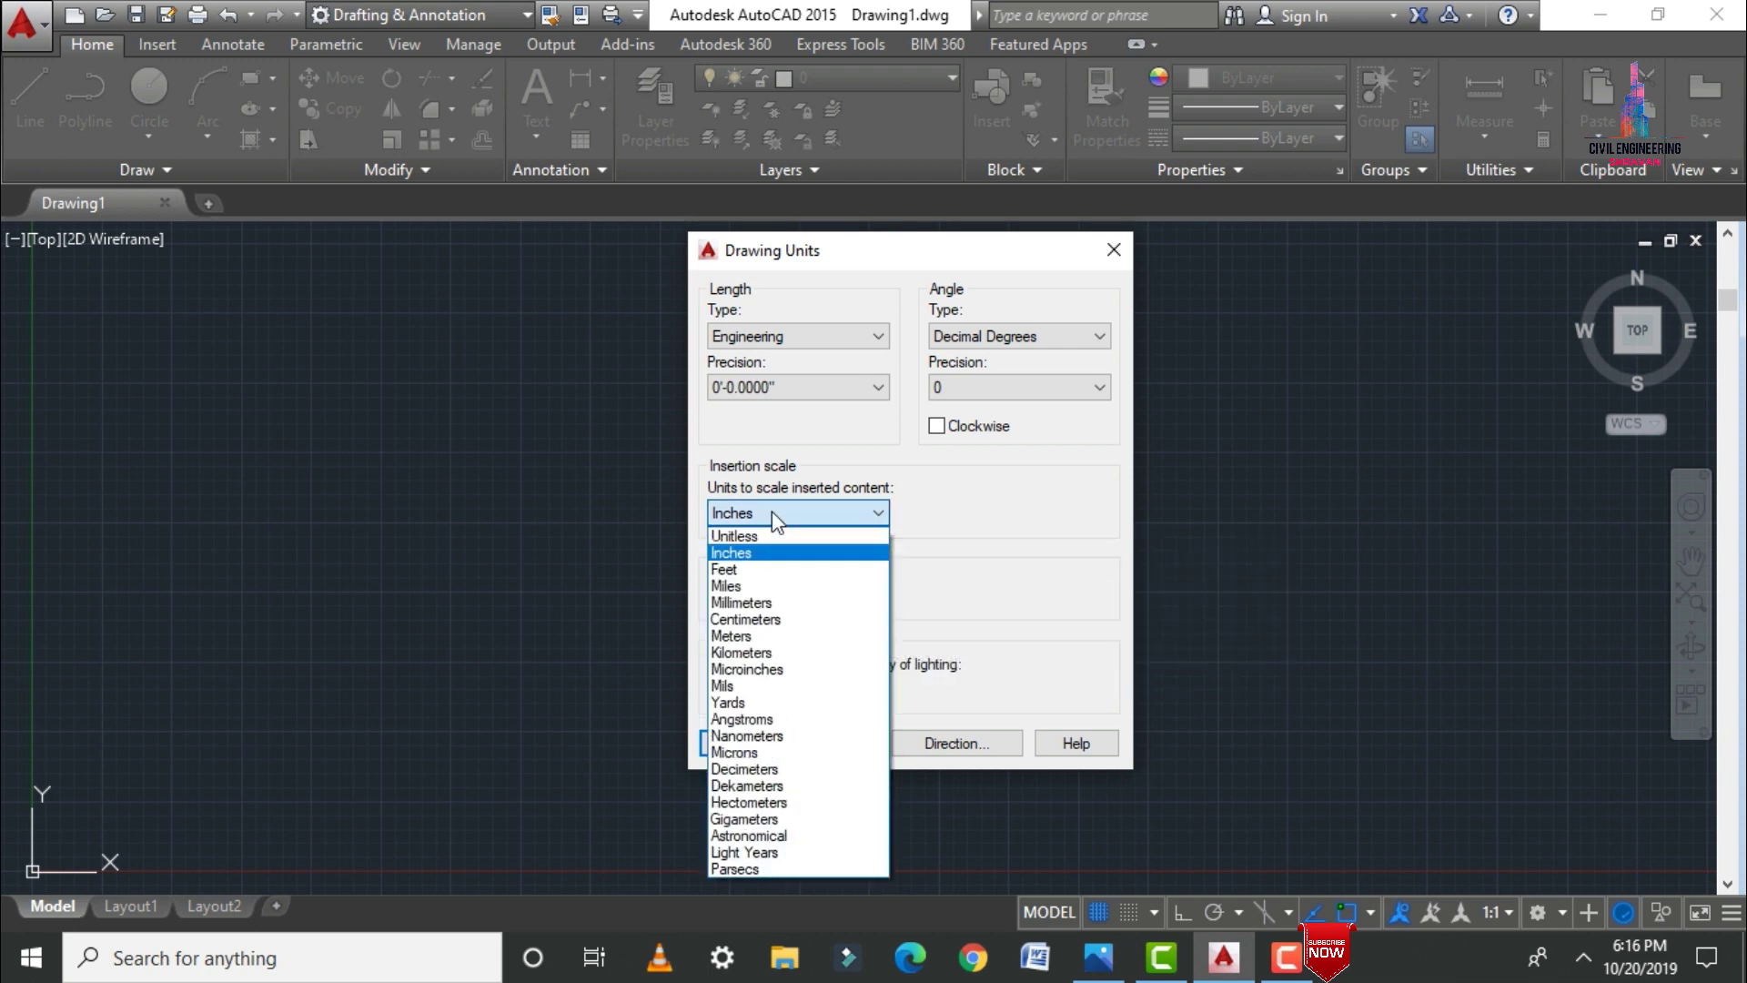
left_click(739, 580)
left_click(748, 746)
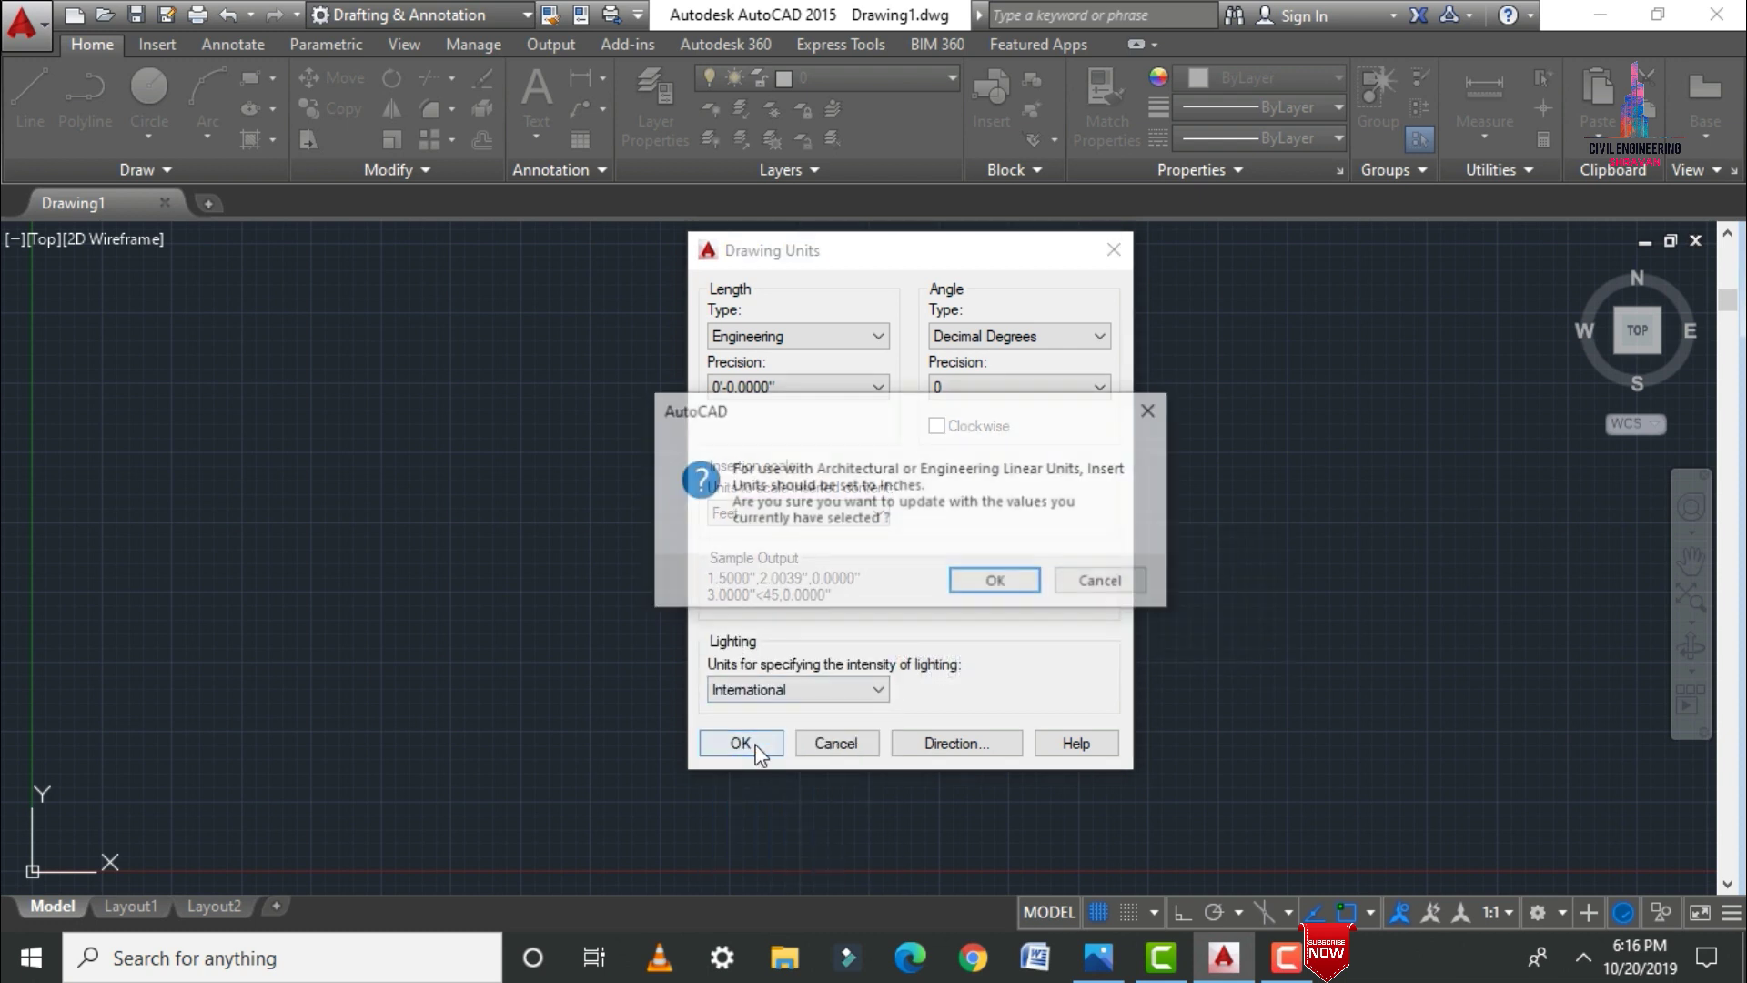
left_click(996, 584)
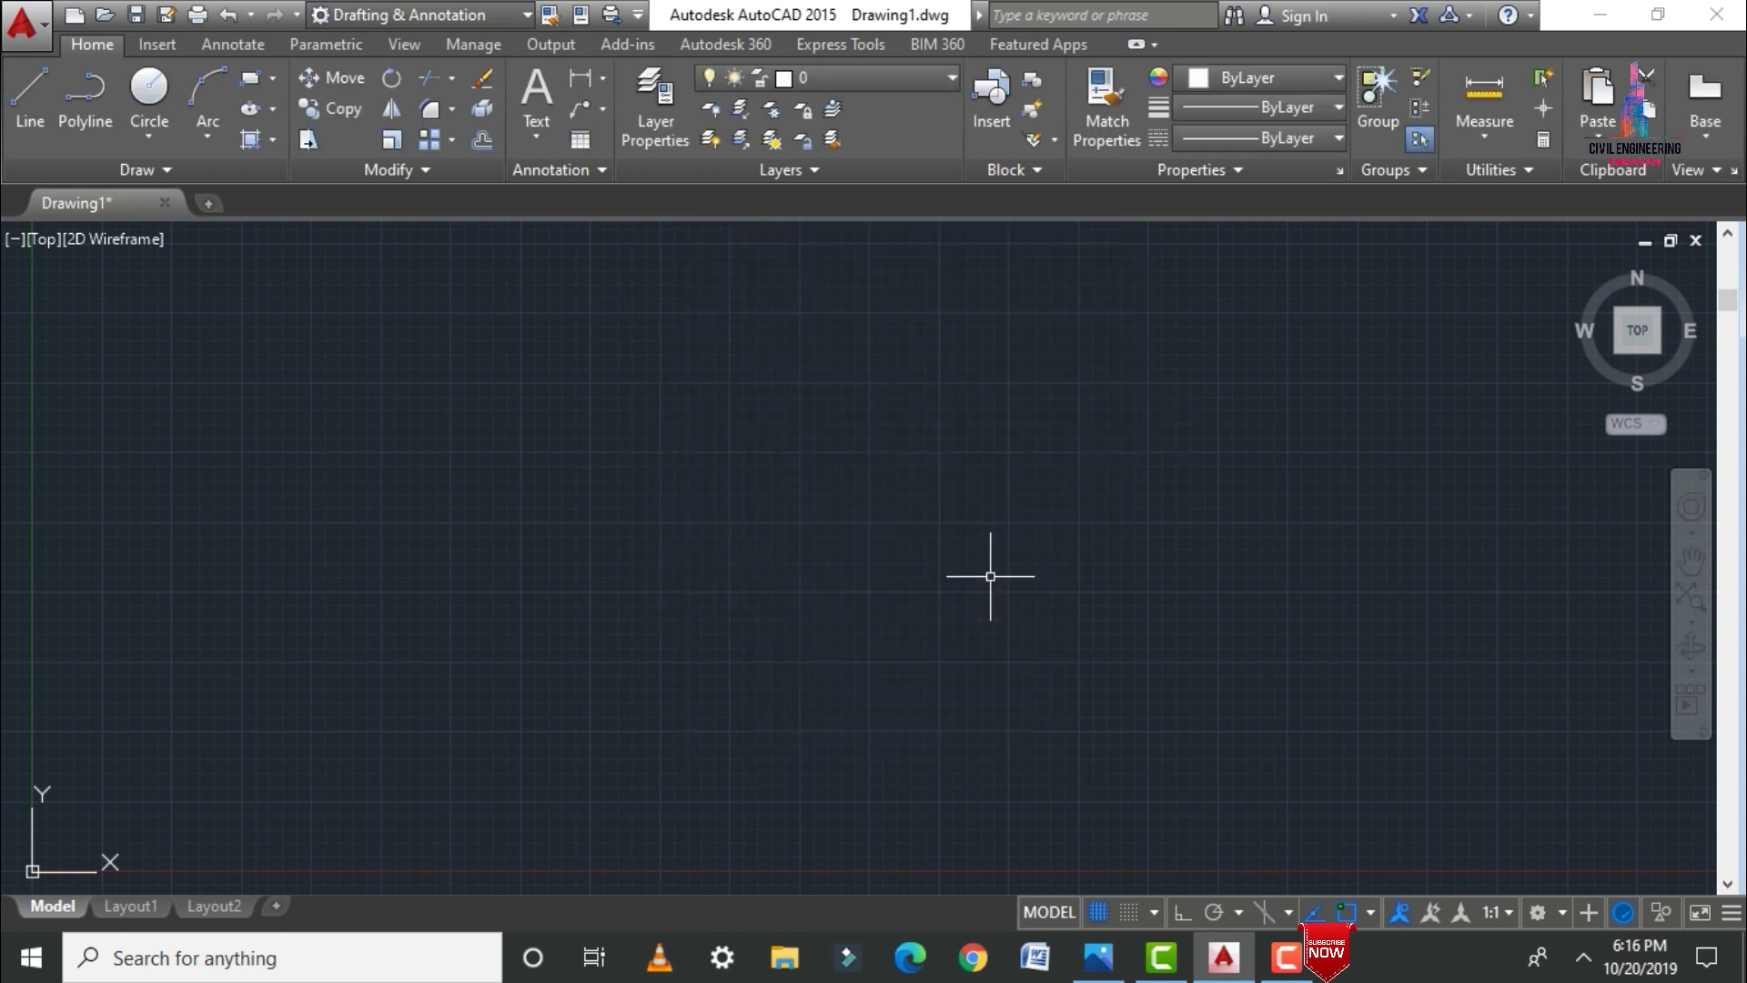
Step: Modify the Standard dimension style so its primary units use the Engineering format
type("d")
key("Return")
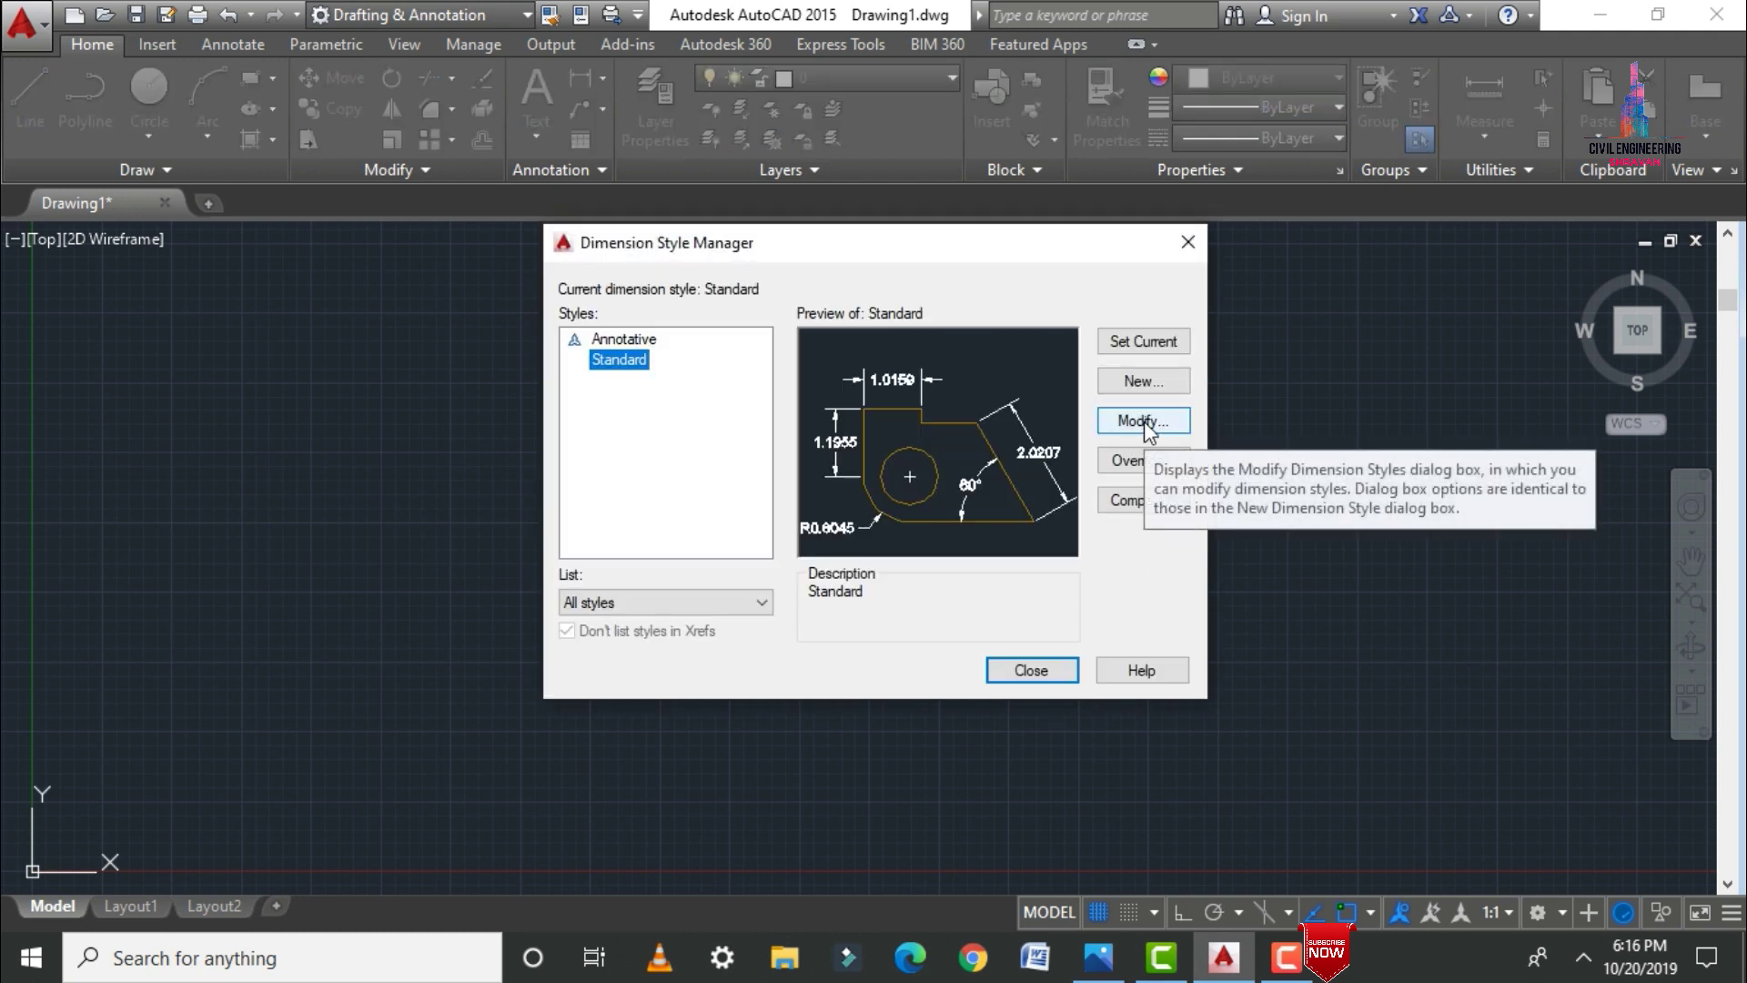
left_click(1148, 424)
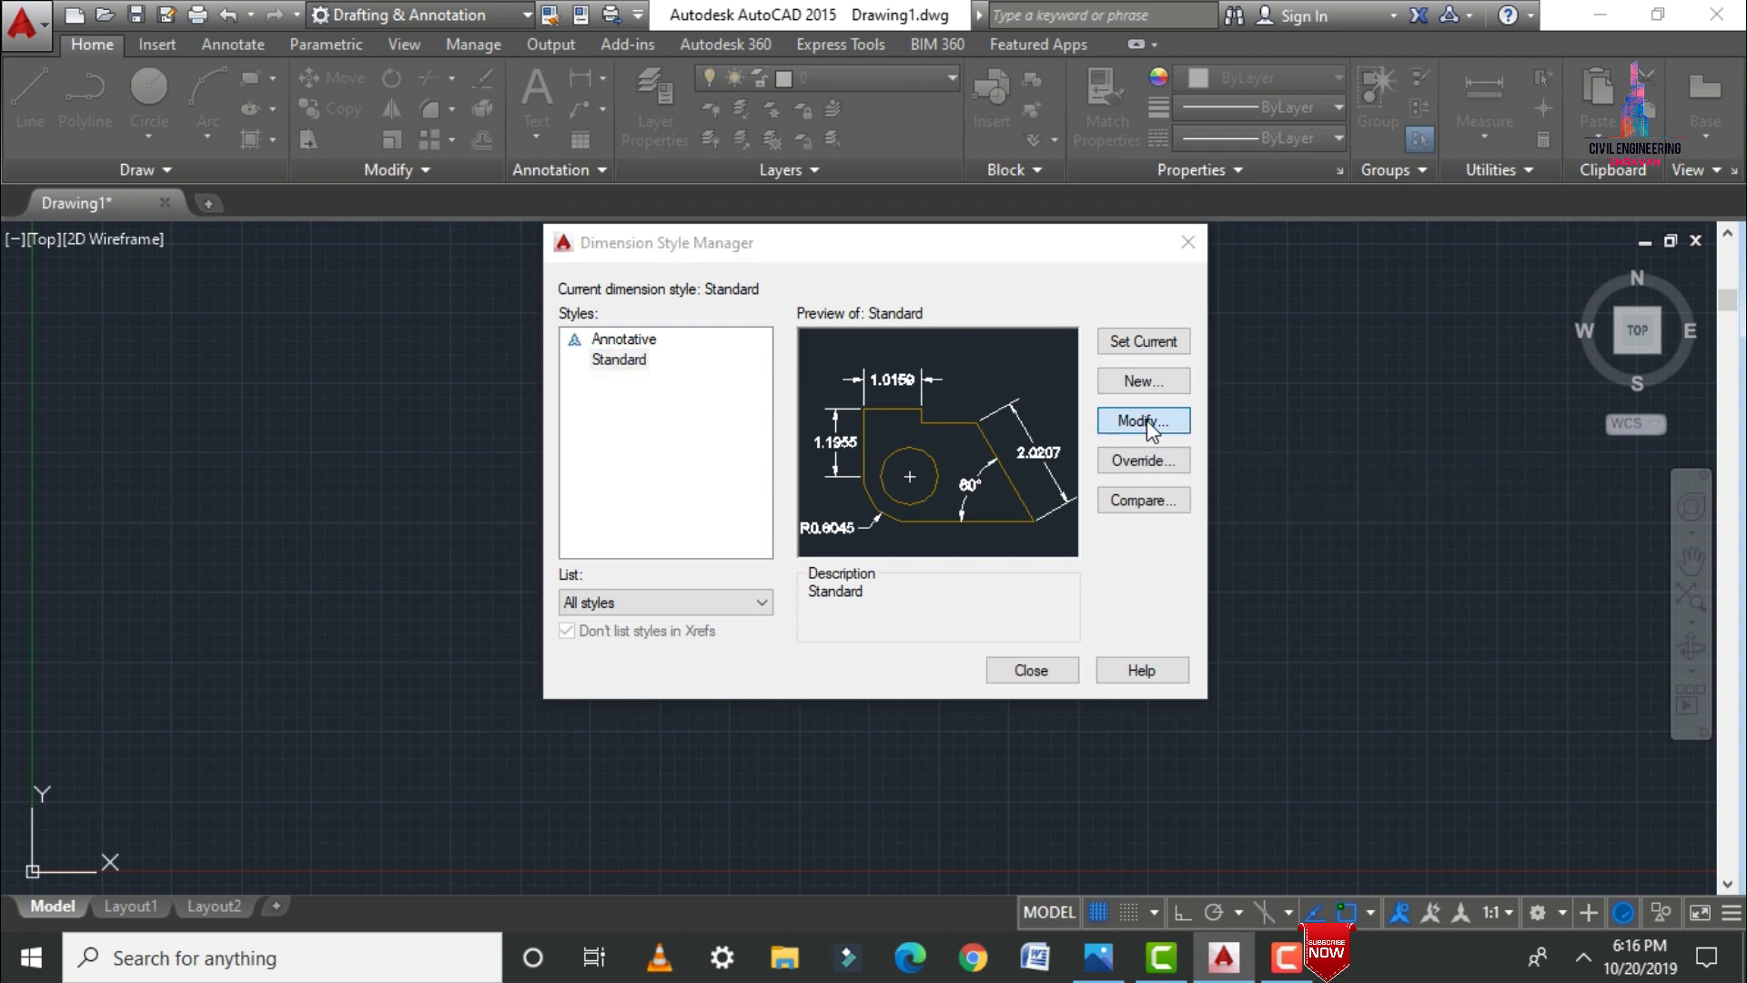
left_click(882, 195)
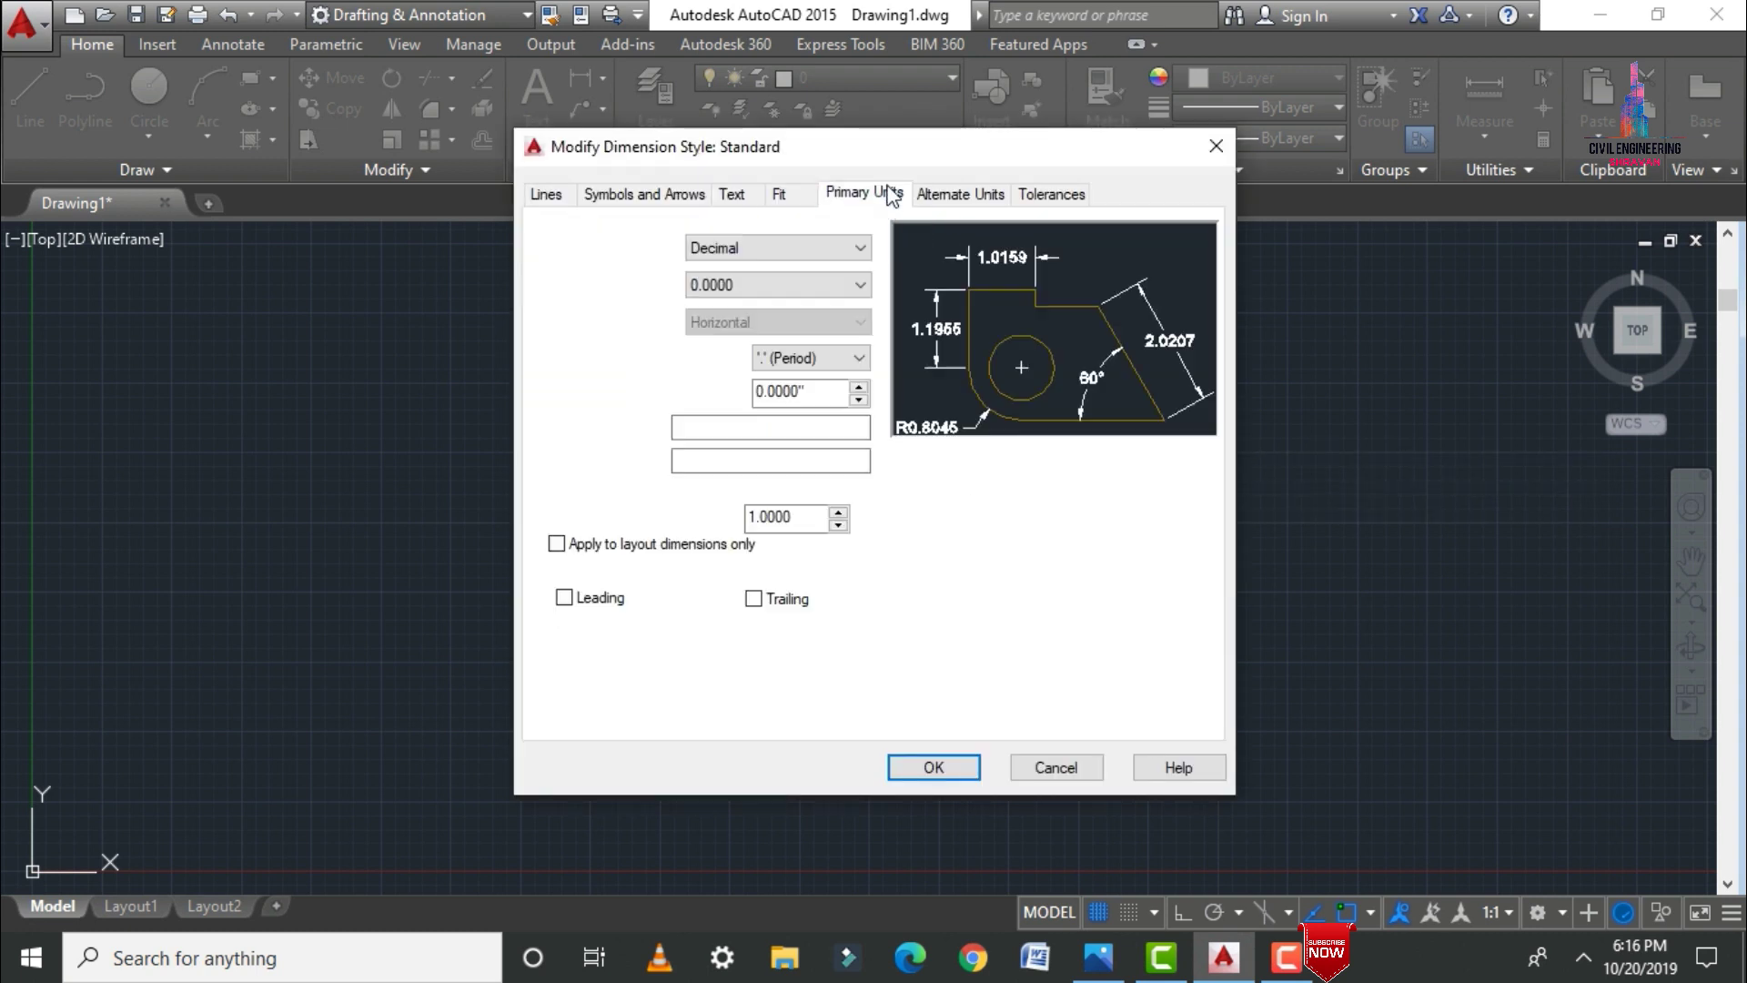
left_click(812, 250)
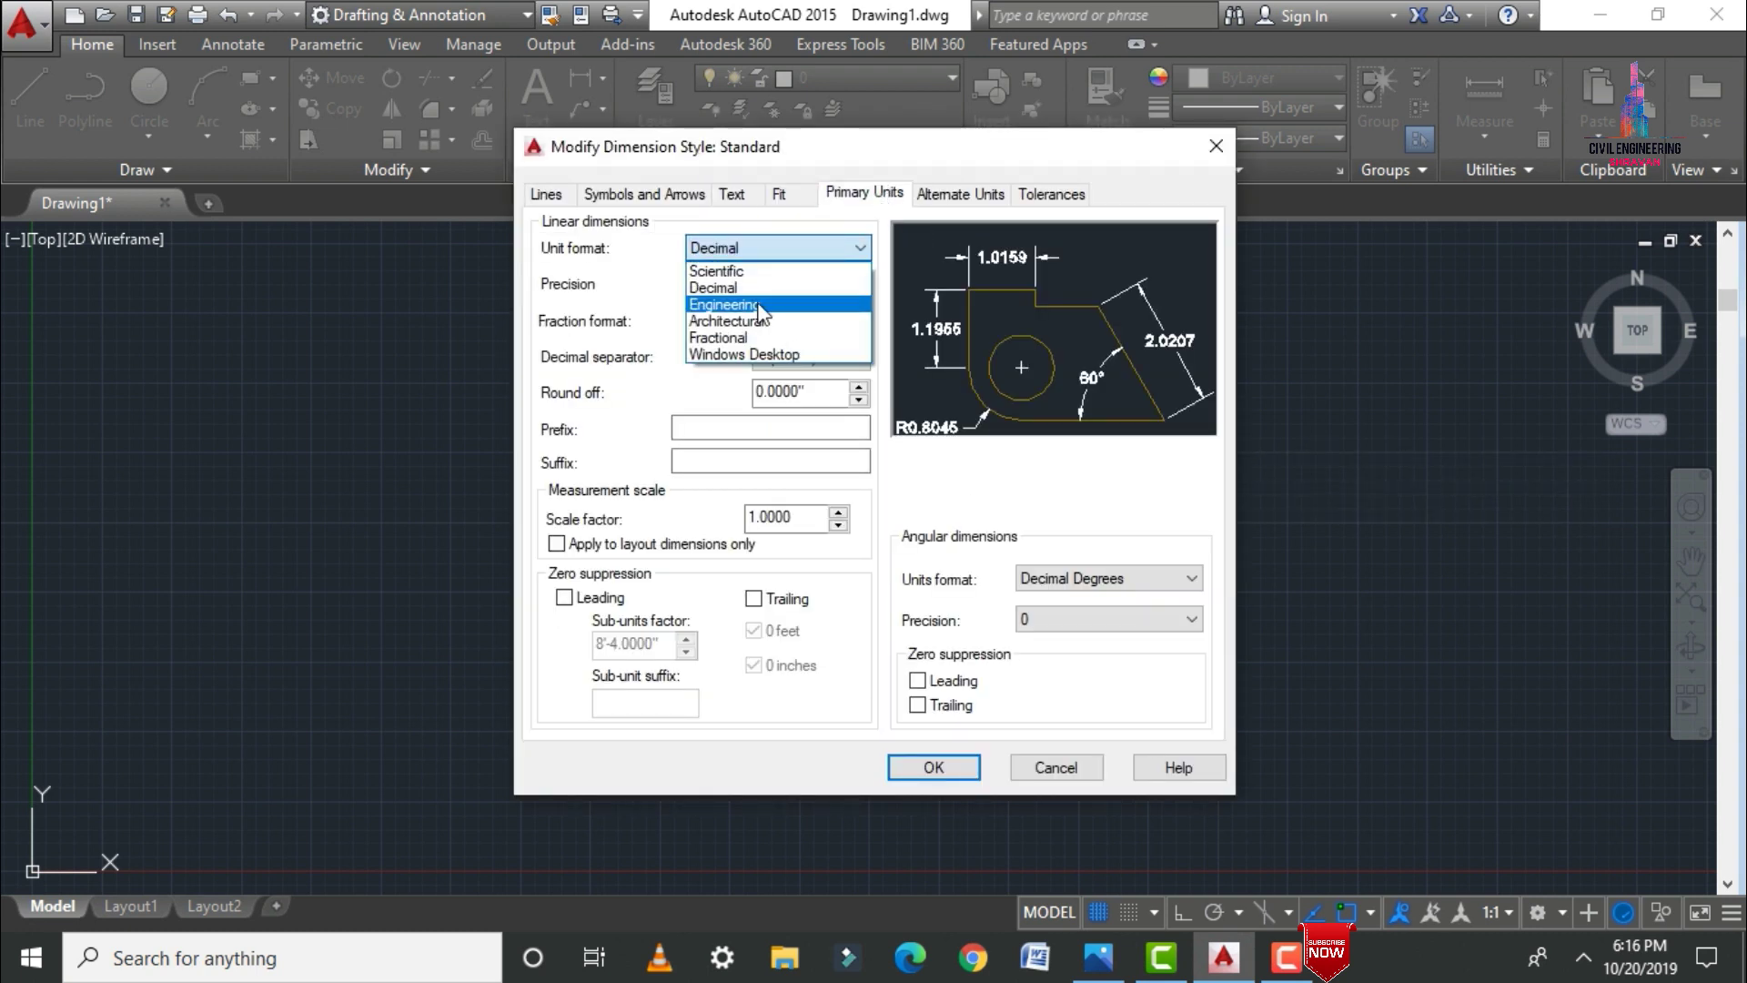
left_click(759, 305)
Step: Set the dimension text height to 9 and save the changes to the Standard dimension style
left_click(728, 194)
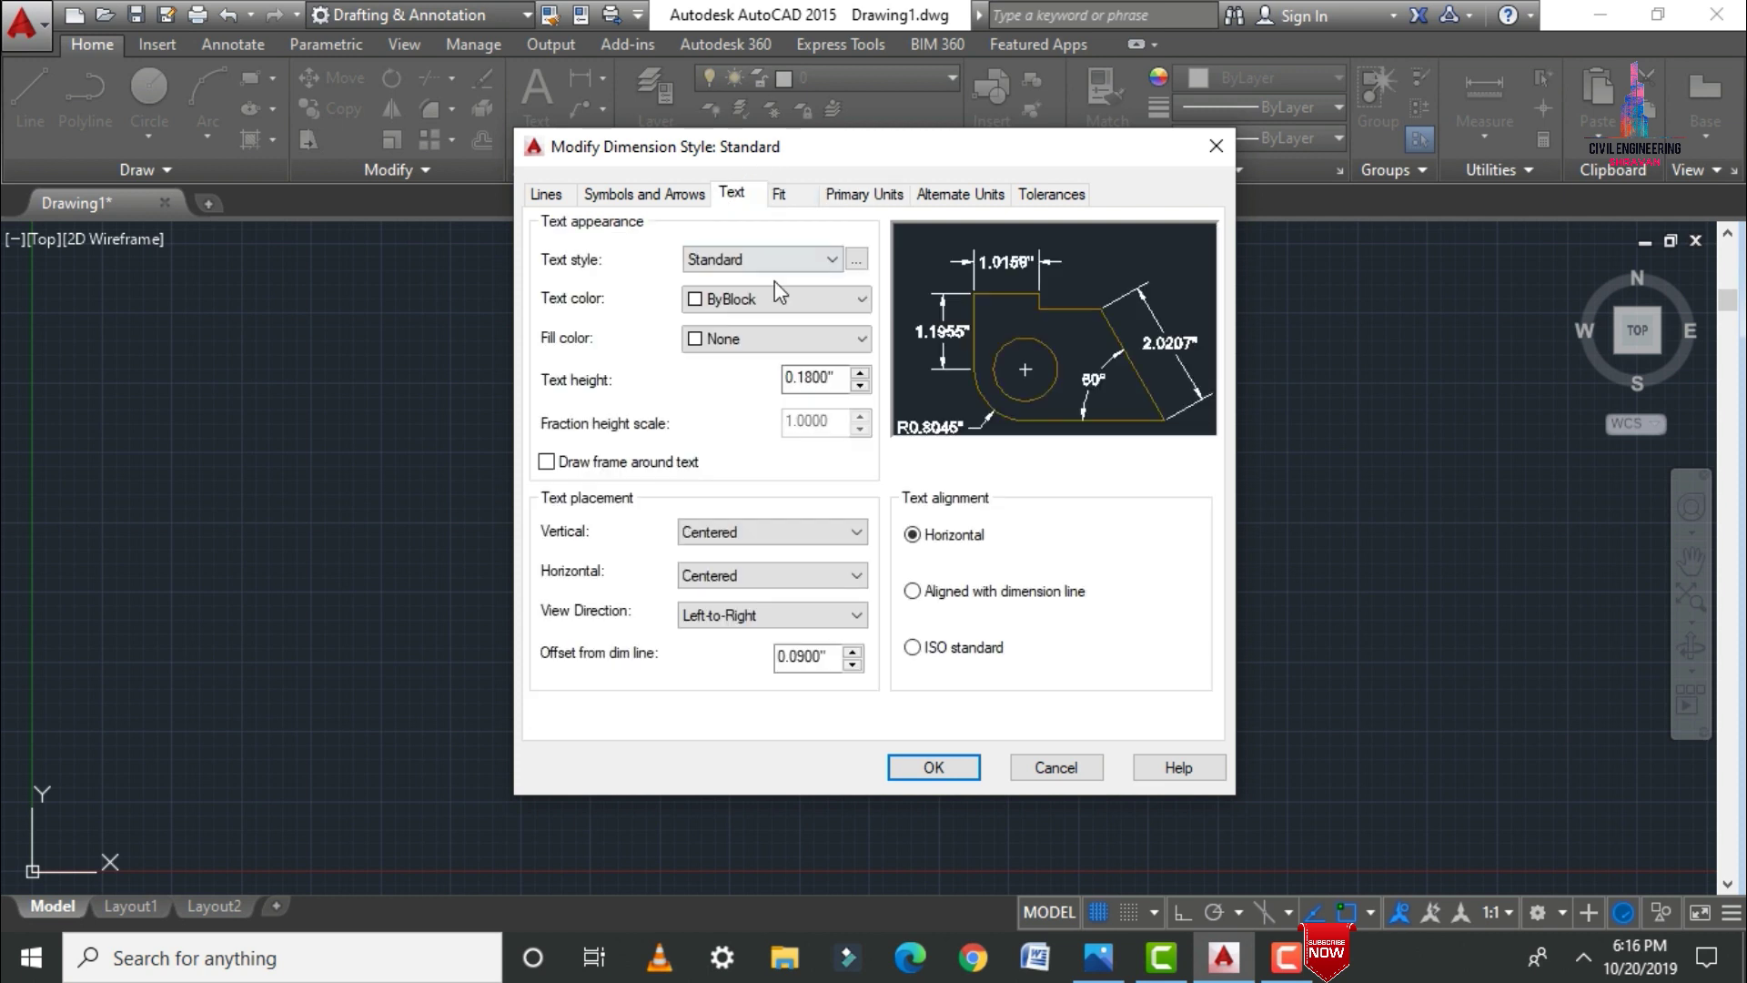
double_click(836, 376)
type("9")
left_click(934, 767)
left_click(1031, 671)
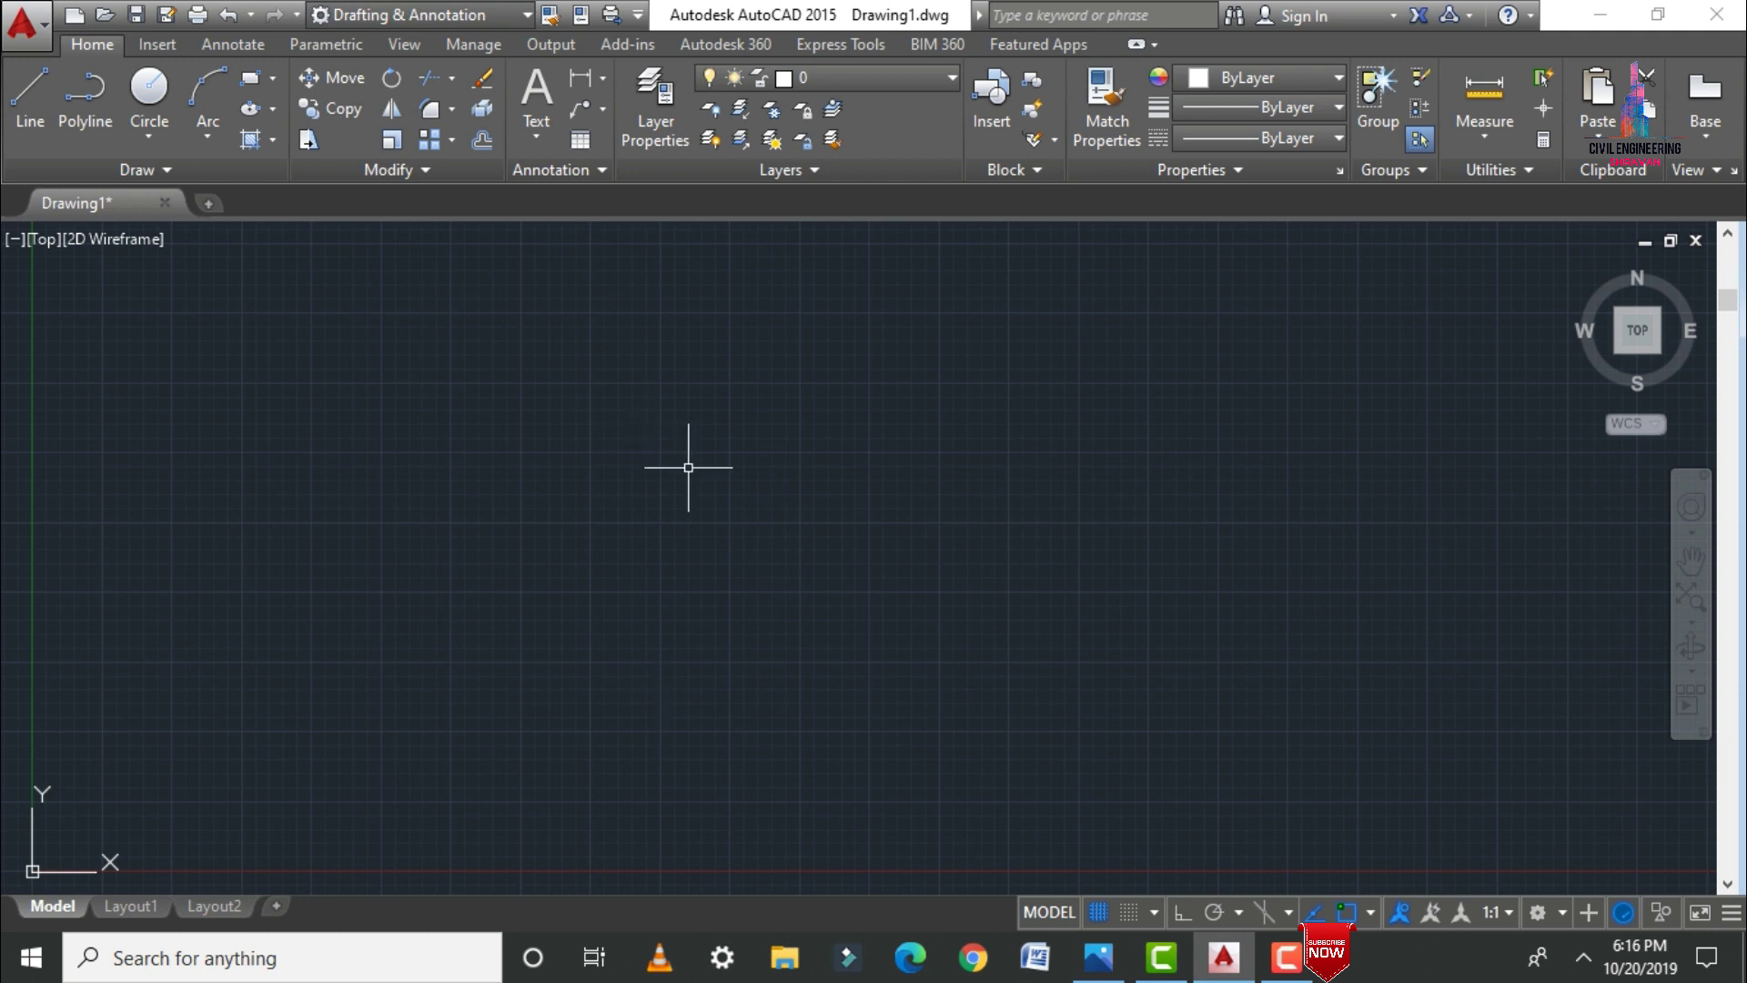
Step: Check the plan sketch in Photos, return to AutoCAD, and draw a 25'0" horizontal line as the plot's bottom edge
left_click(1105, 965)
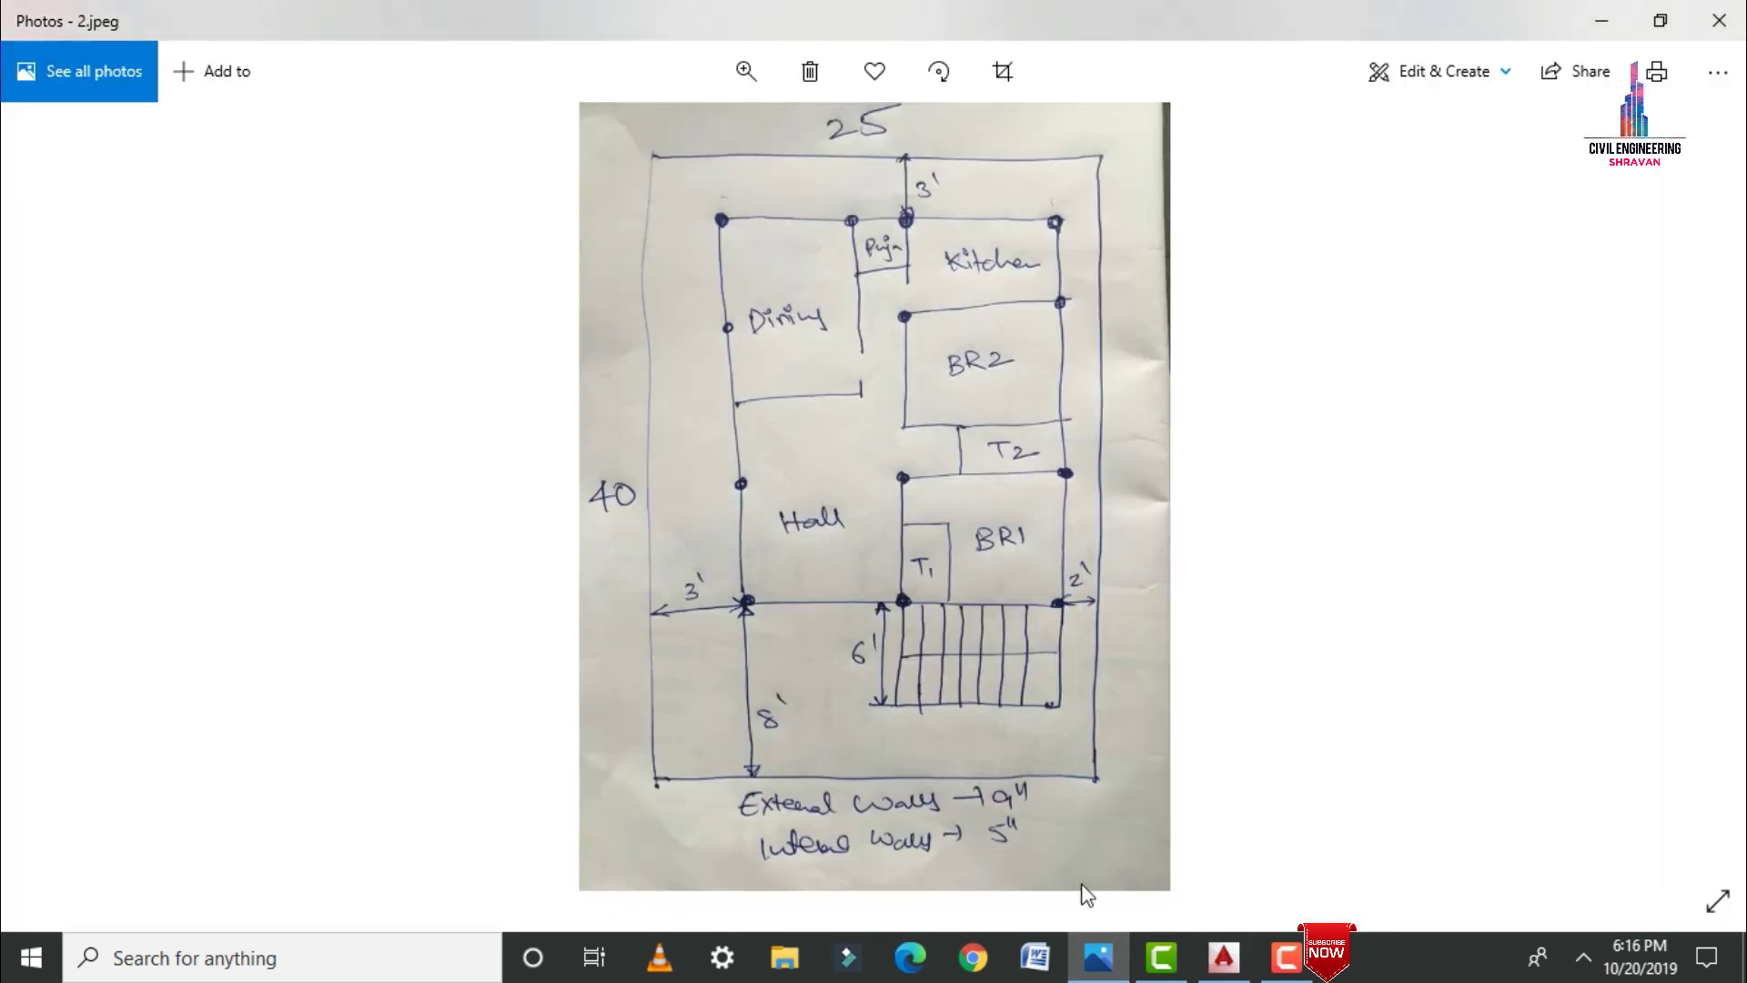
left_click(1224, 957)
type("l")
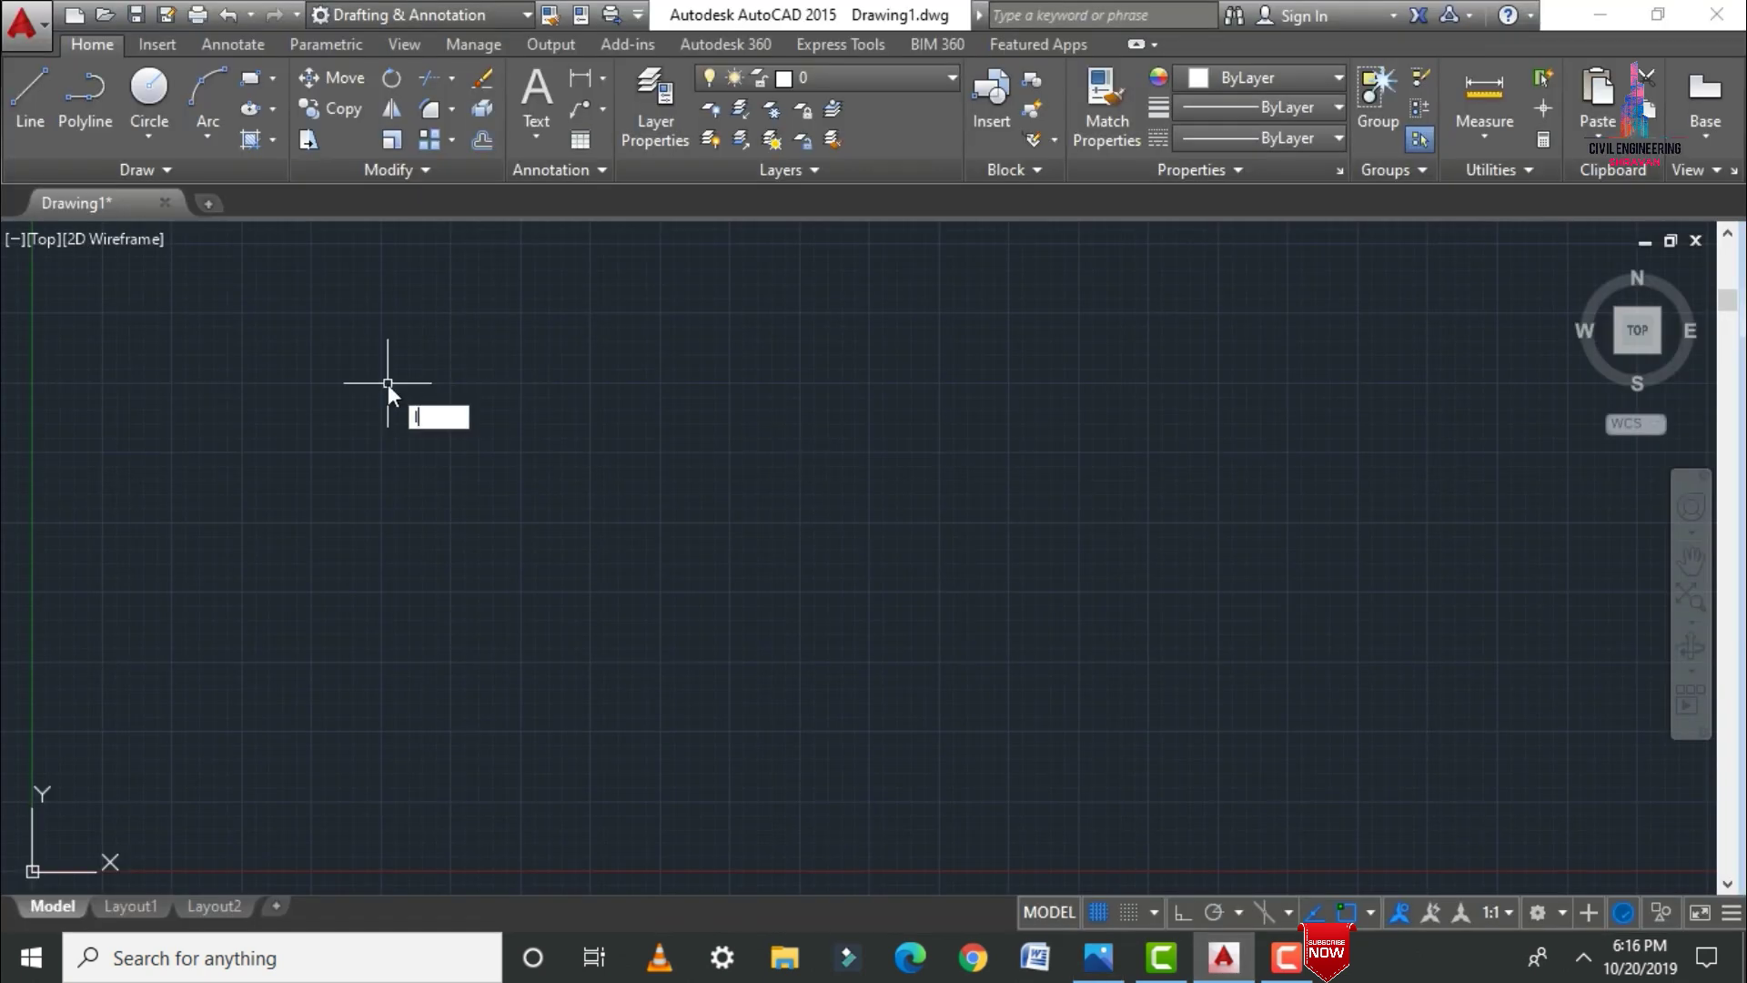
key("Return")
left_click(102, 810)
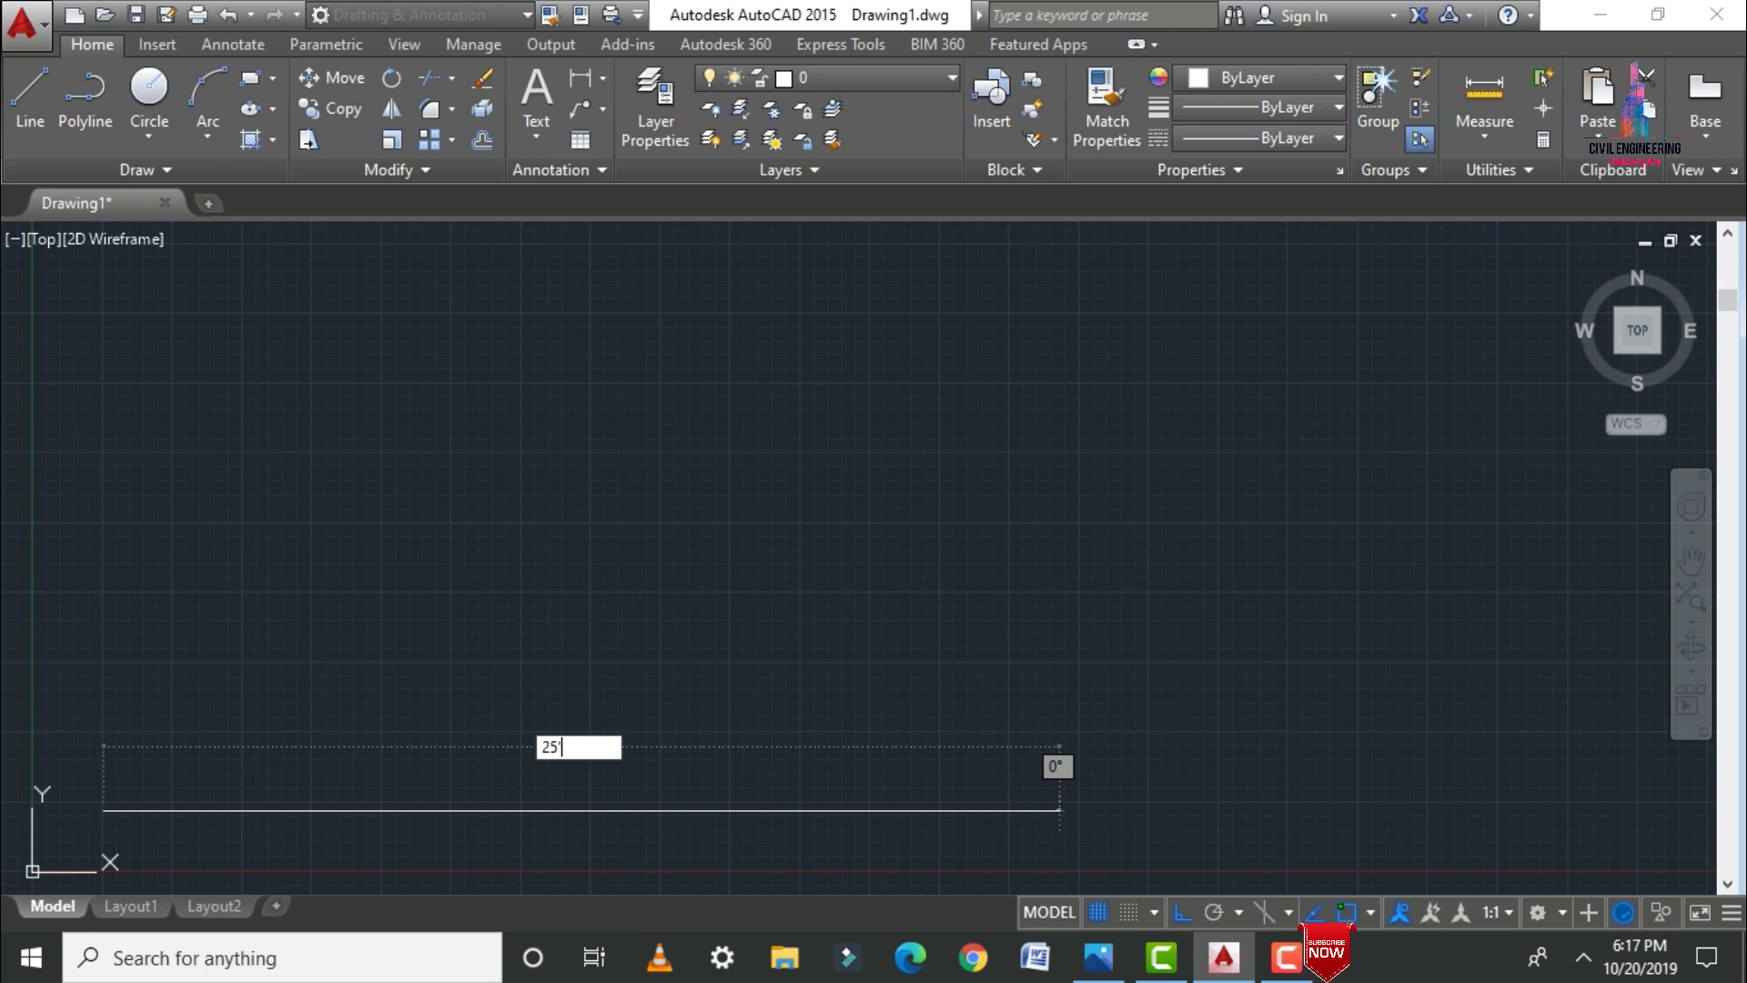
type("25'0\"")
key("Return")
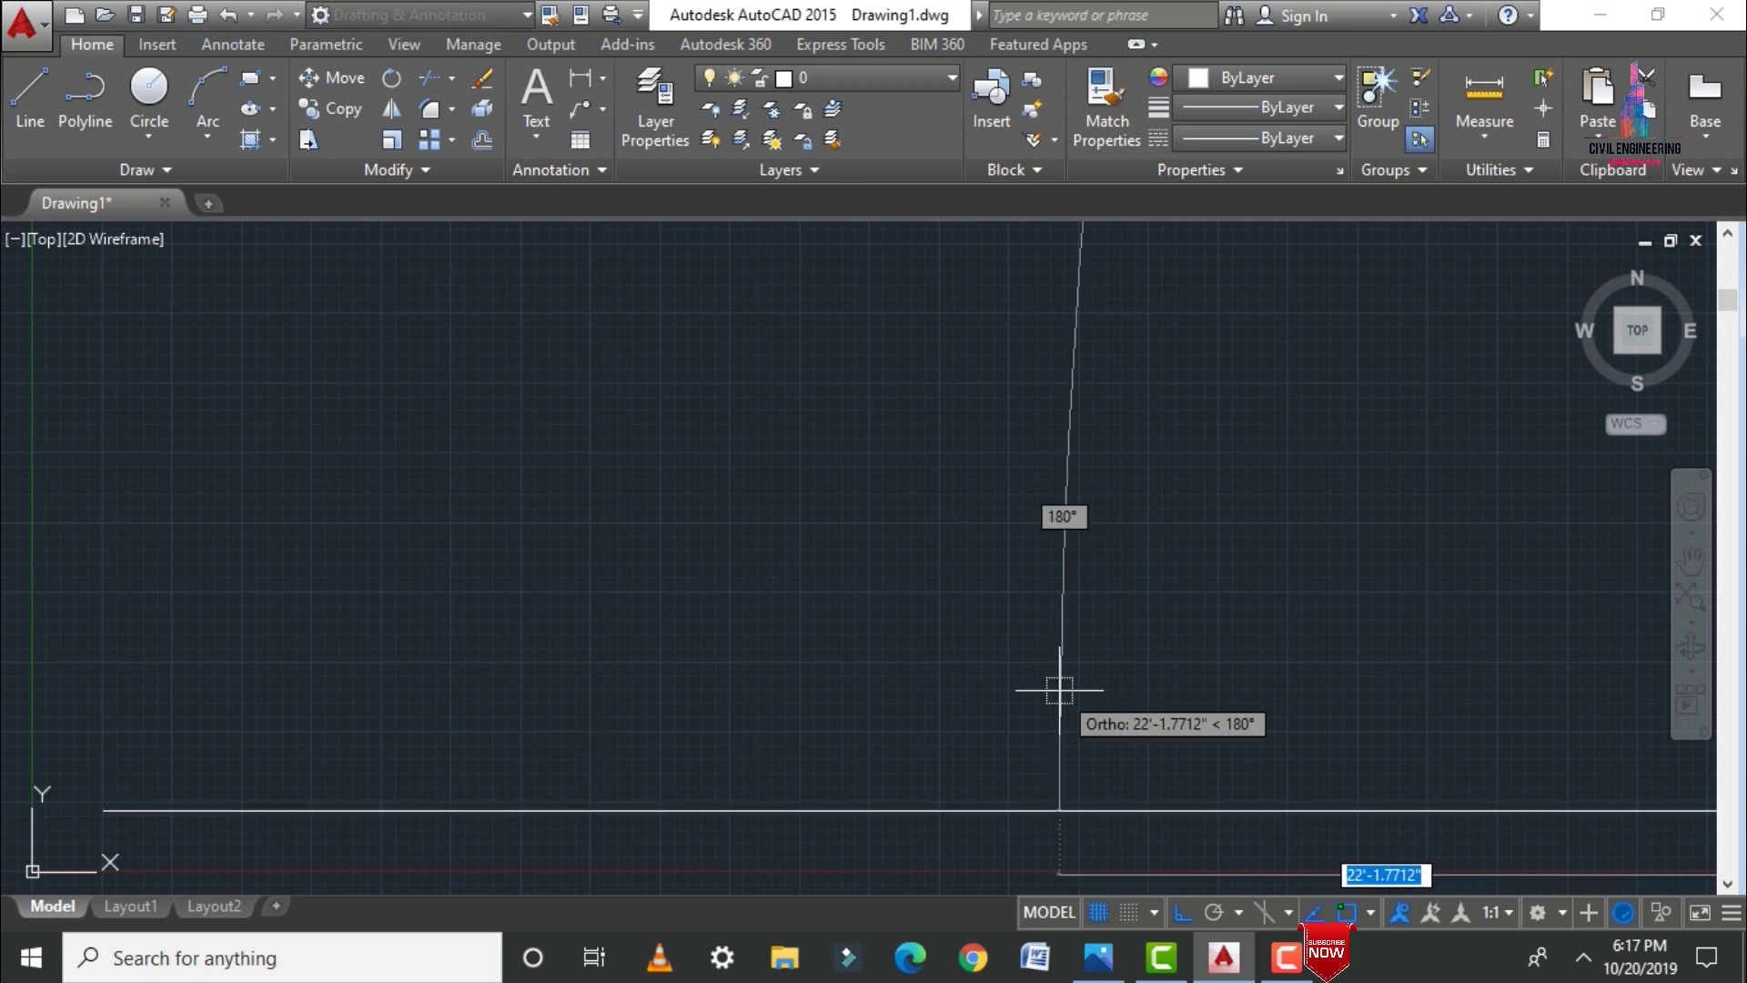
key("Escape")
Step: Draw the plot's right edge 40'0" straight up from the right end of the bottom line
type("z")
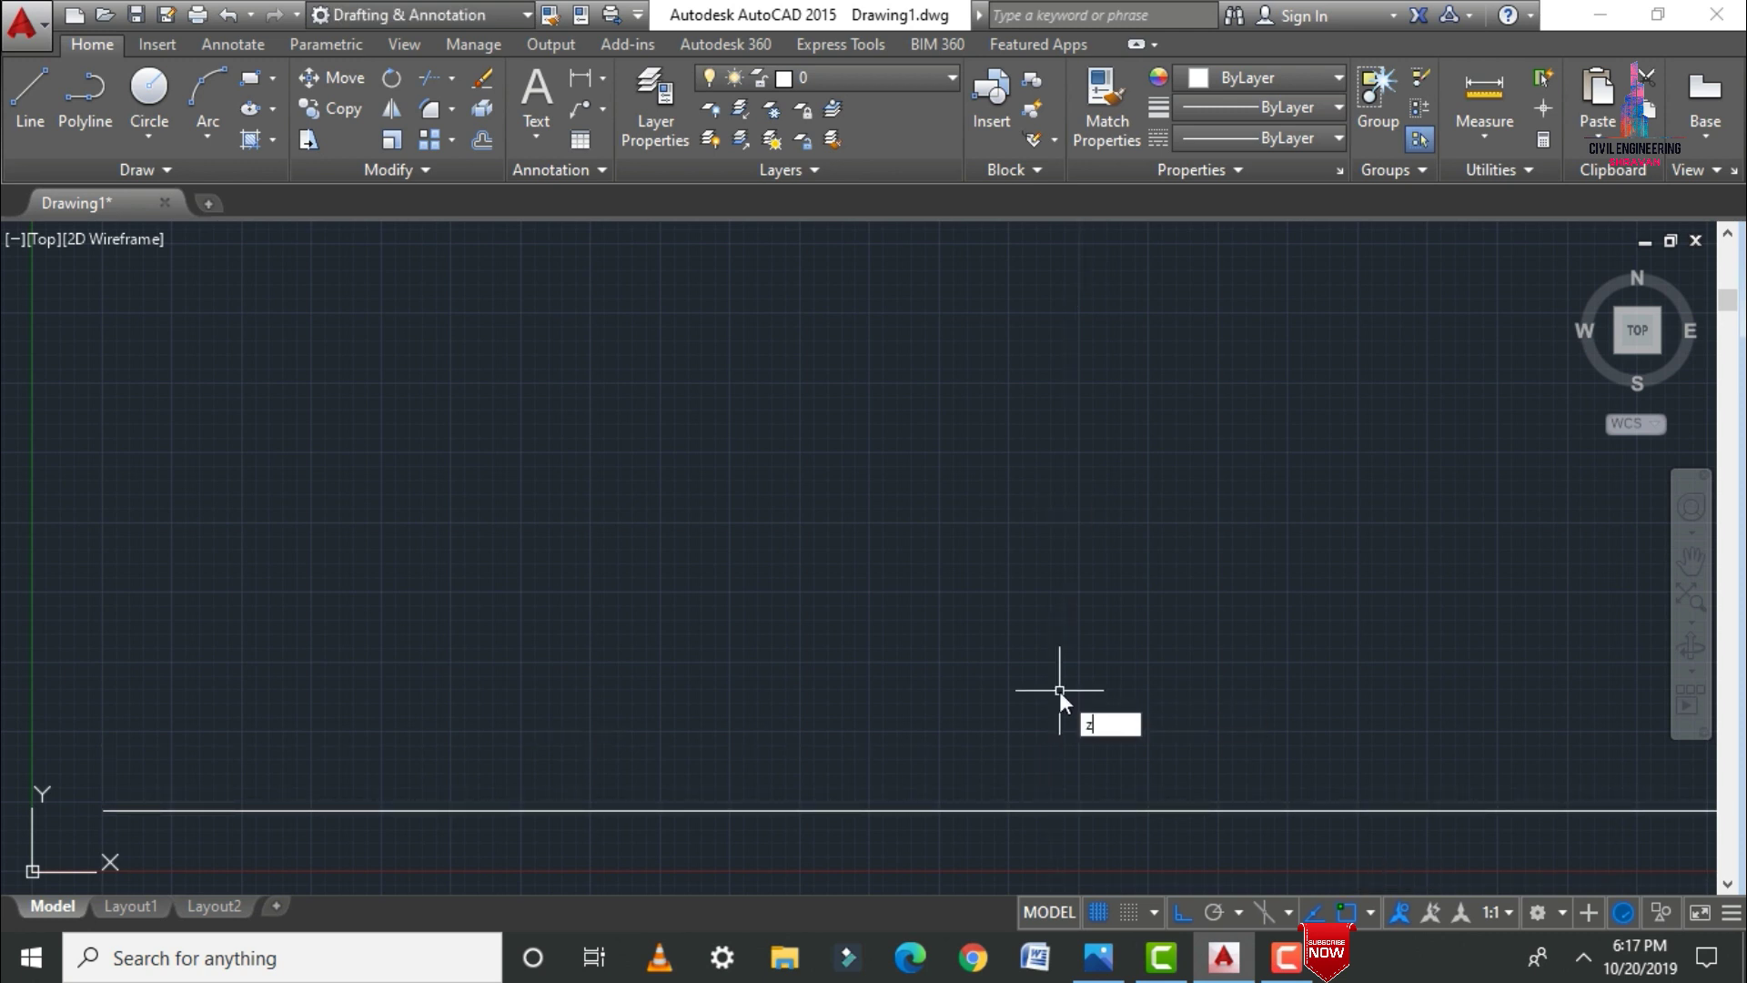
key("Return")
type("e")
key("Return")
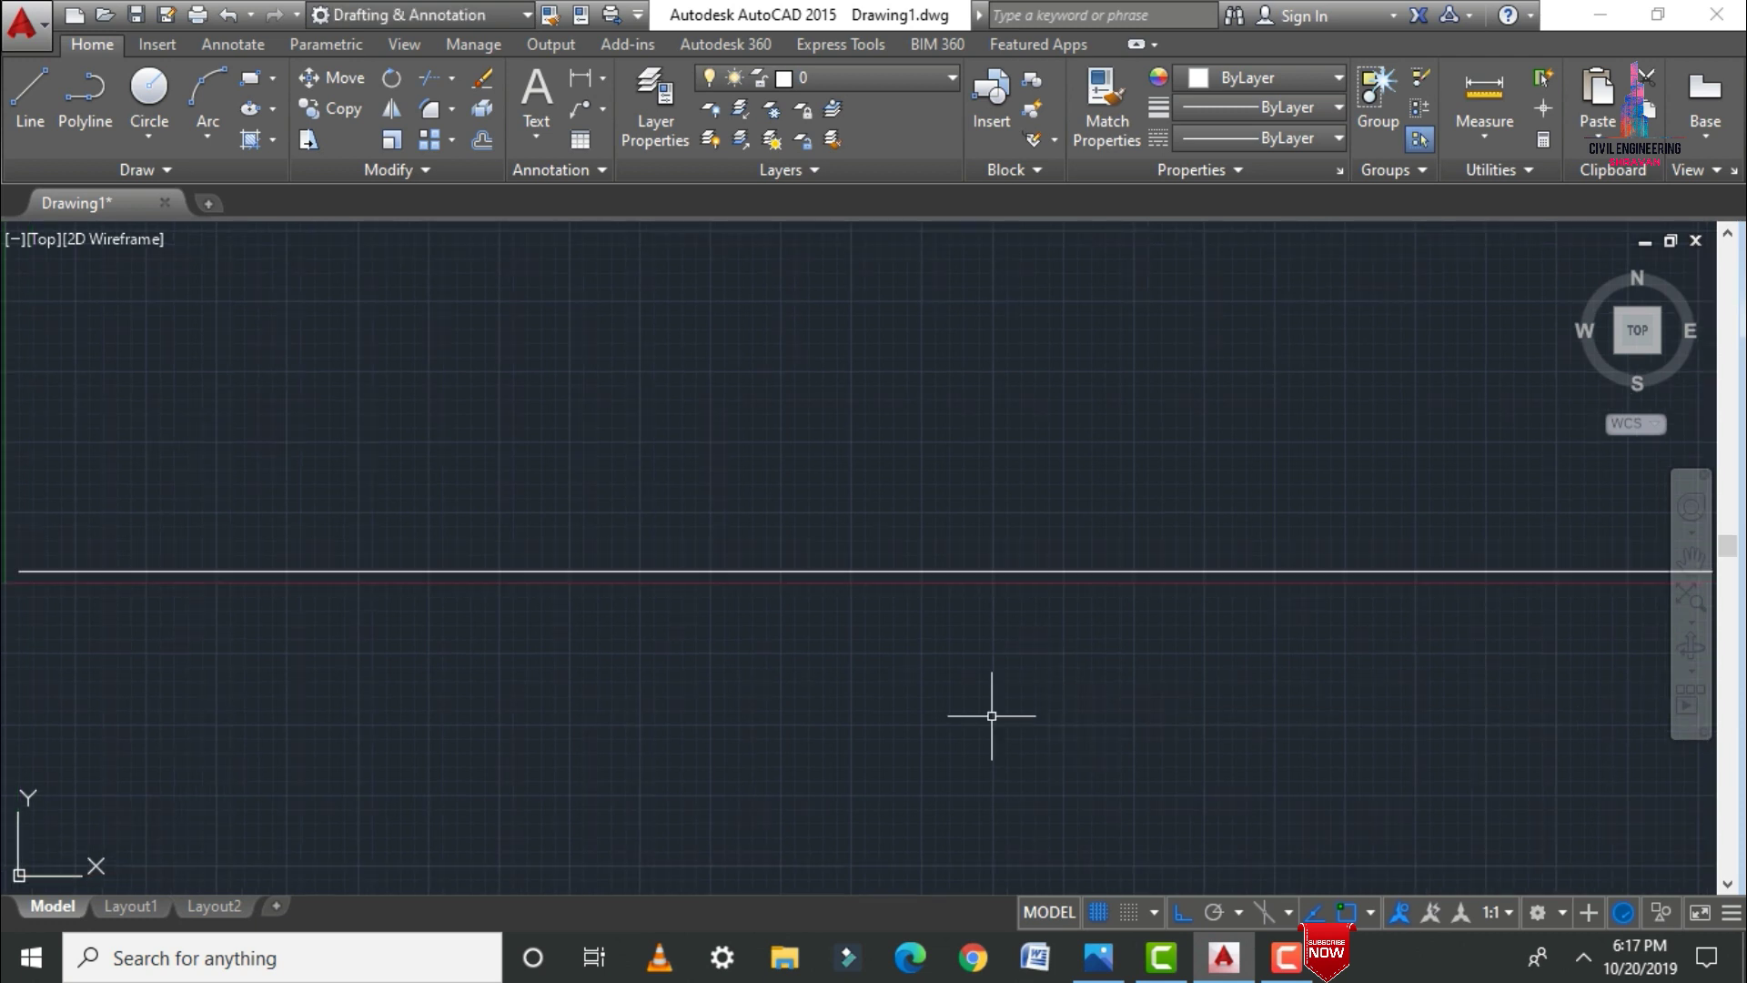
scroll(613, 675, "down", 5)
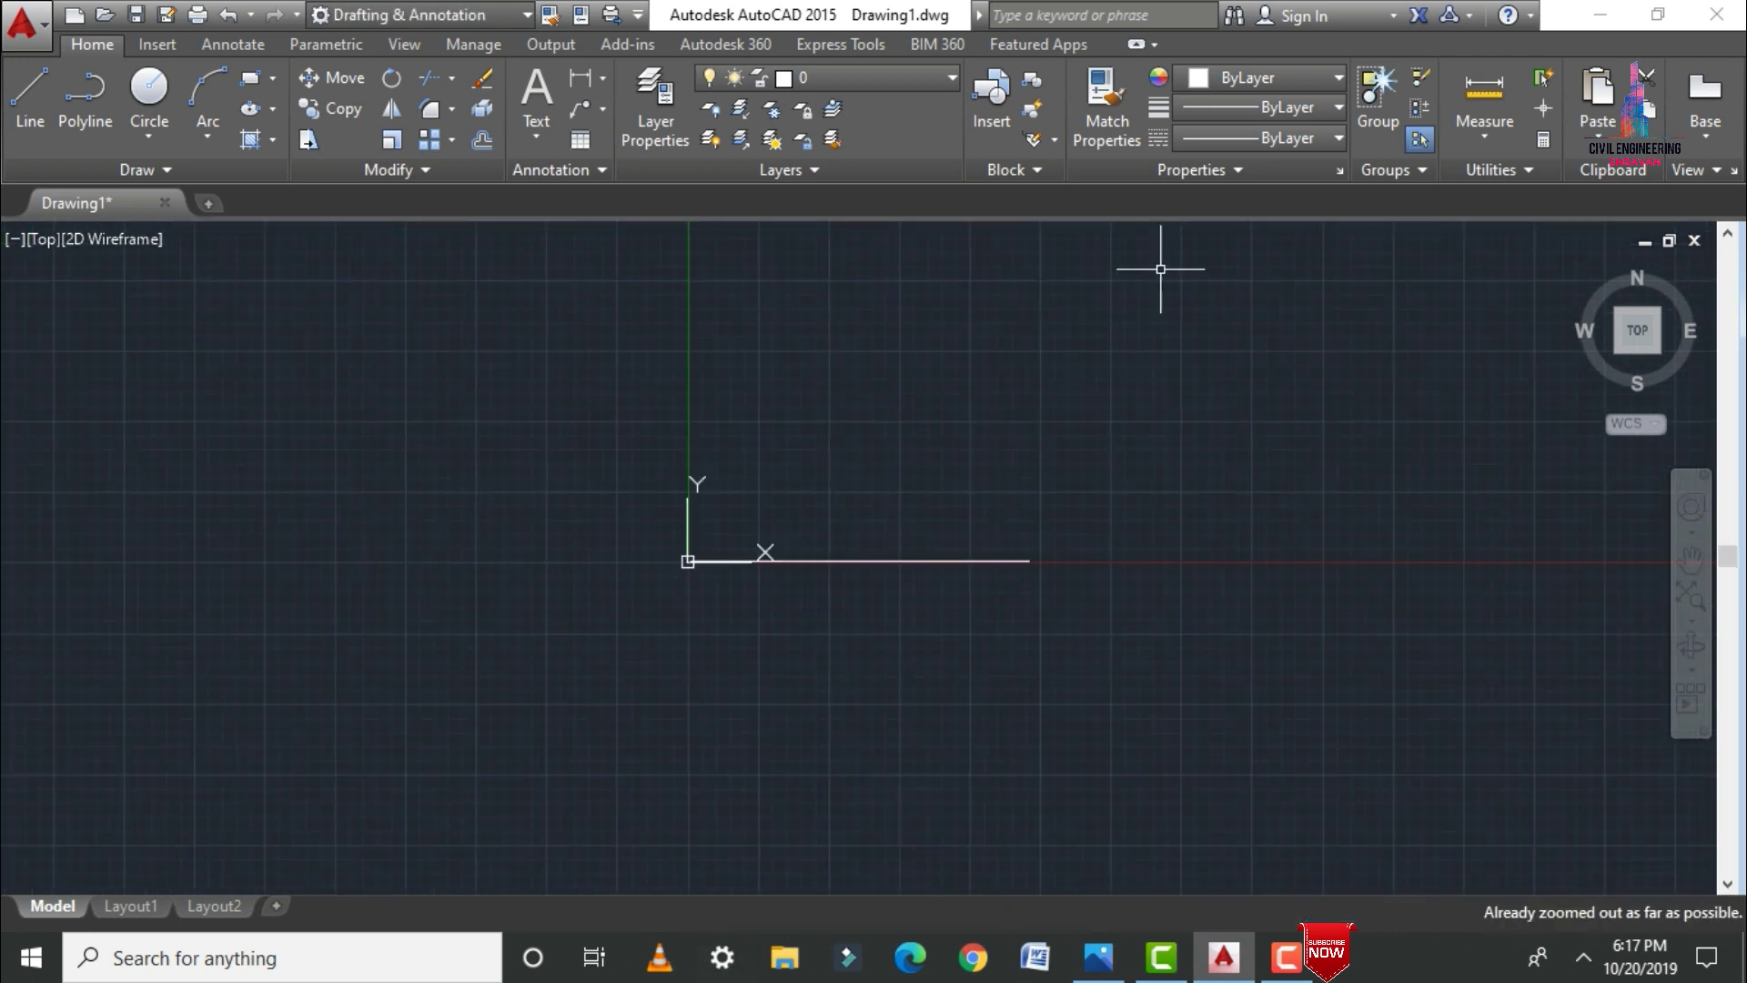
scroll(1143, 307, "up", 2)
type("l")
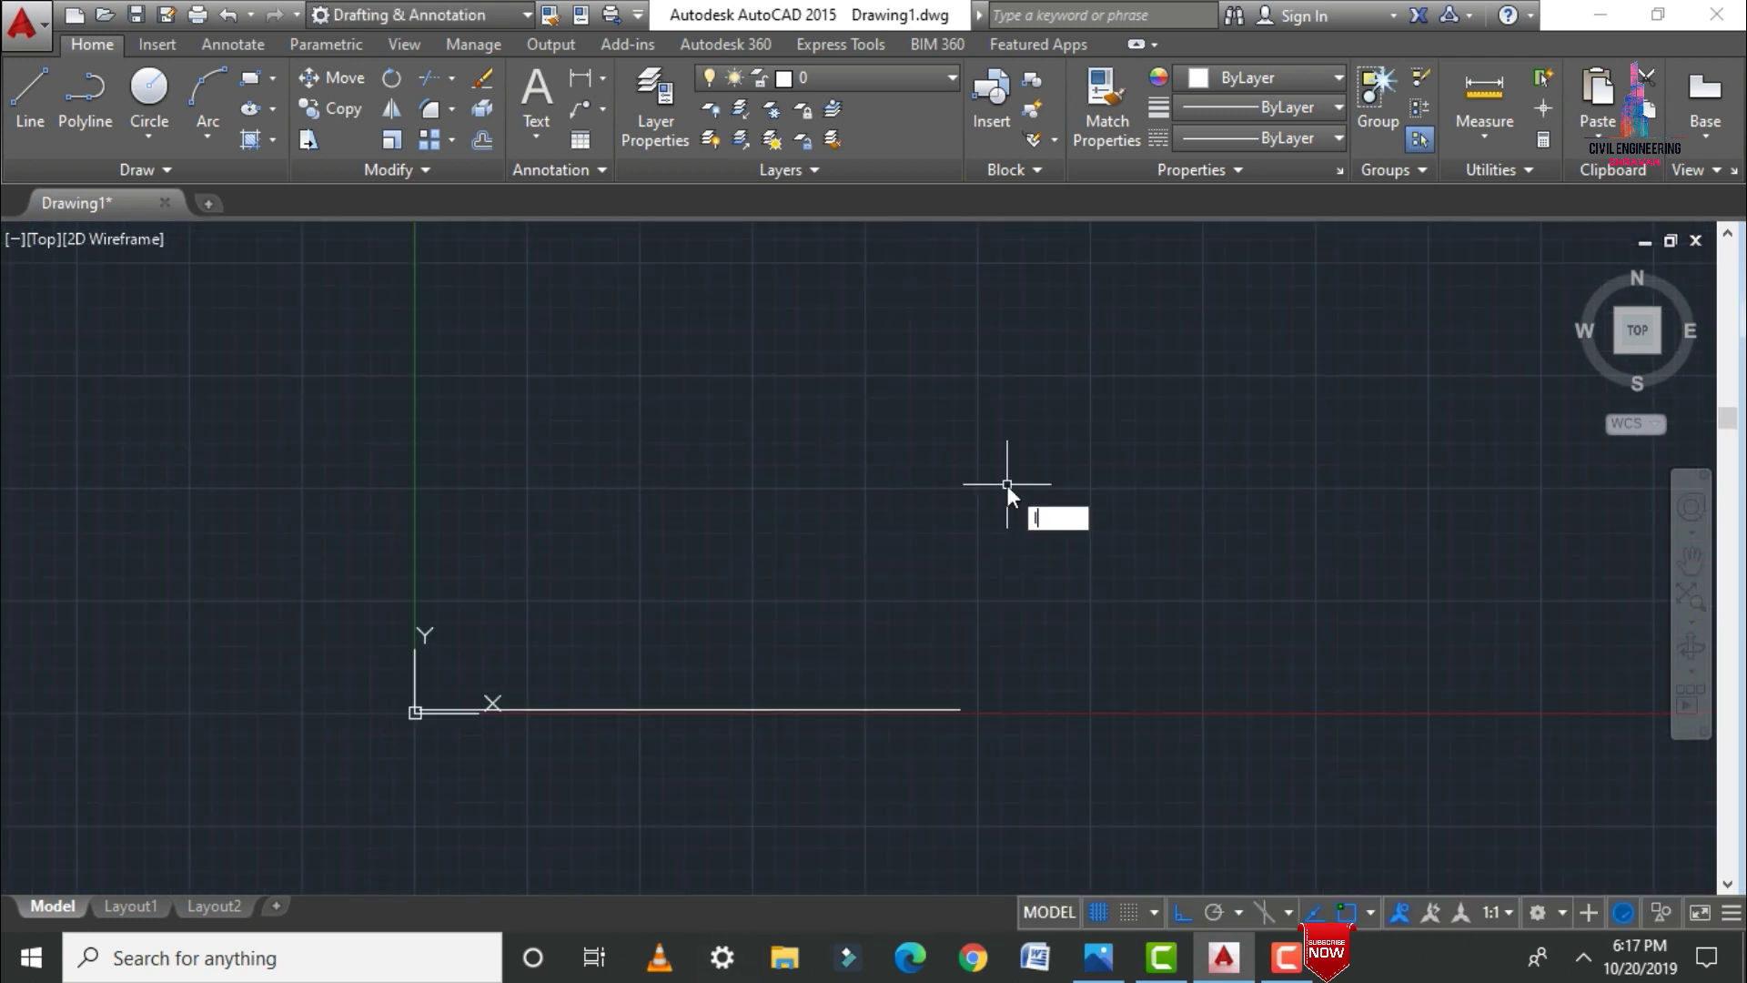
key("Return")
left_click(960, 709)
type("40'0")
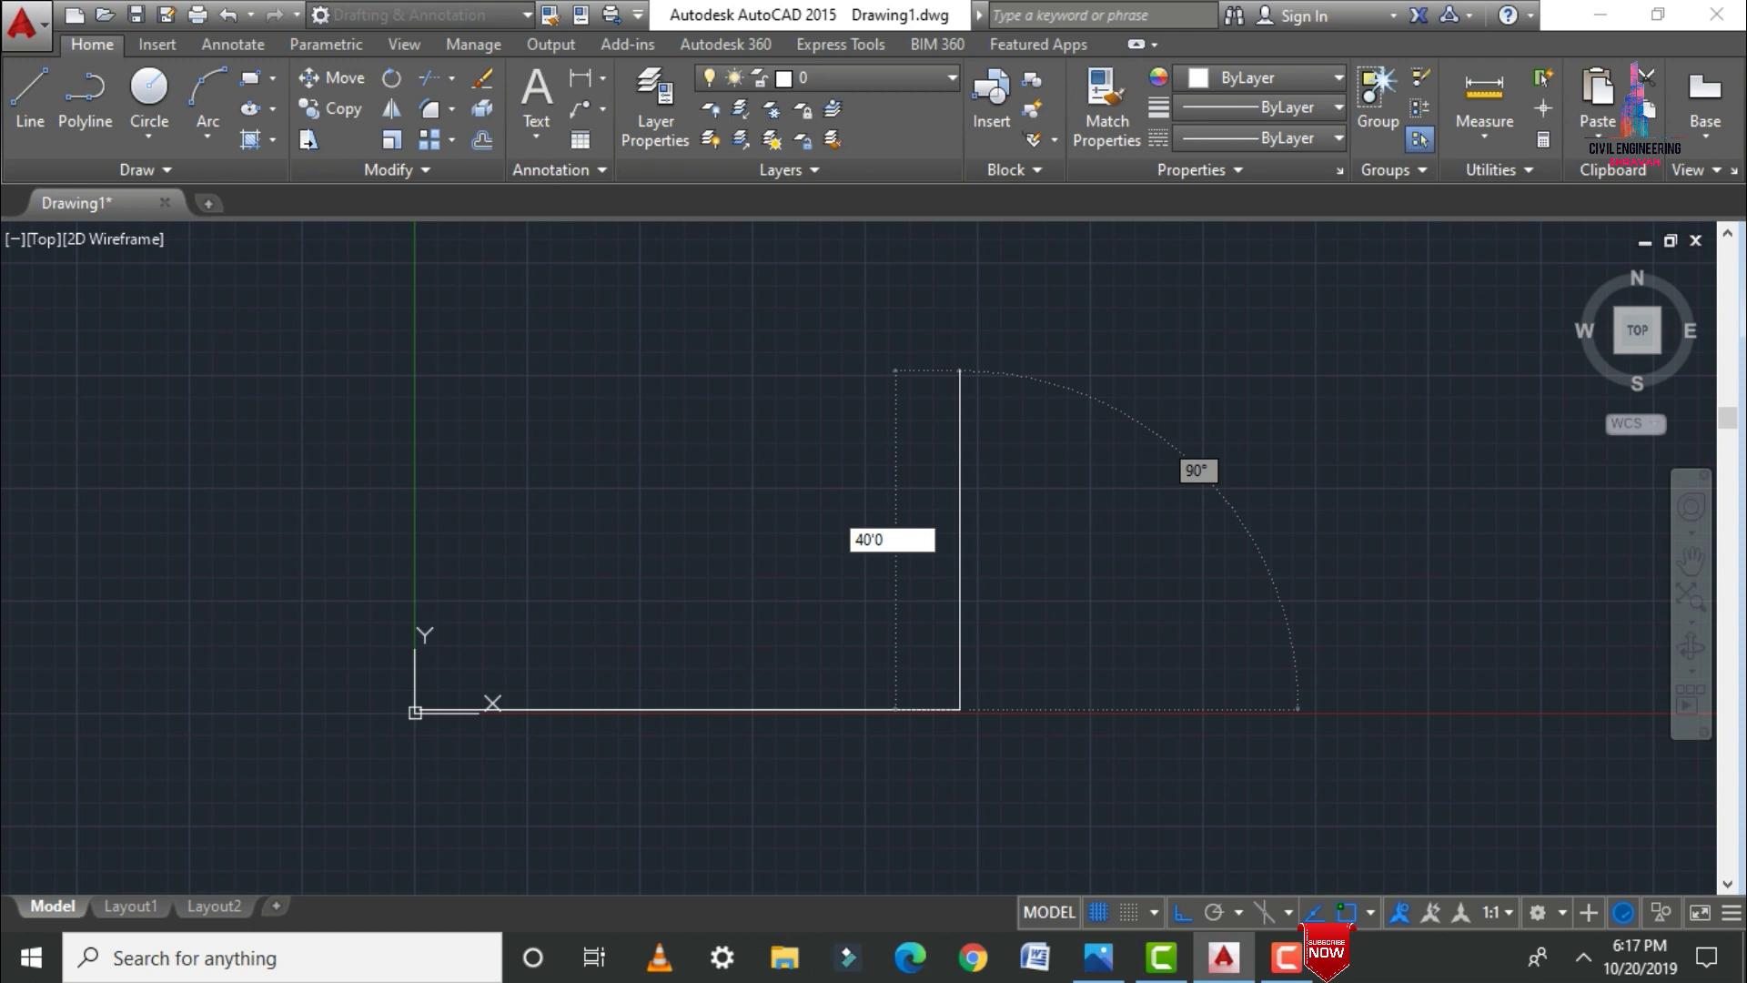
type("\"")
key("Return")
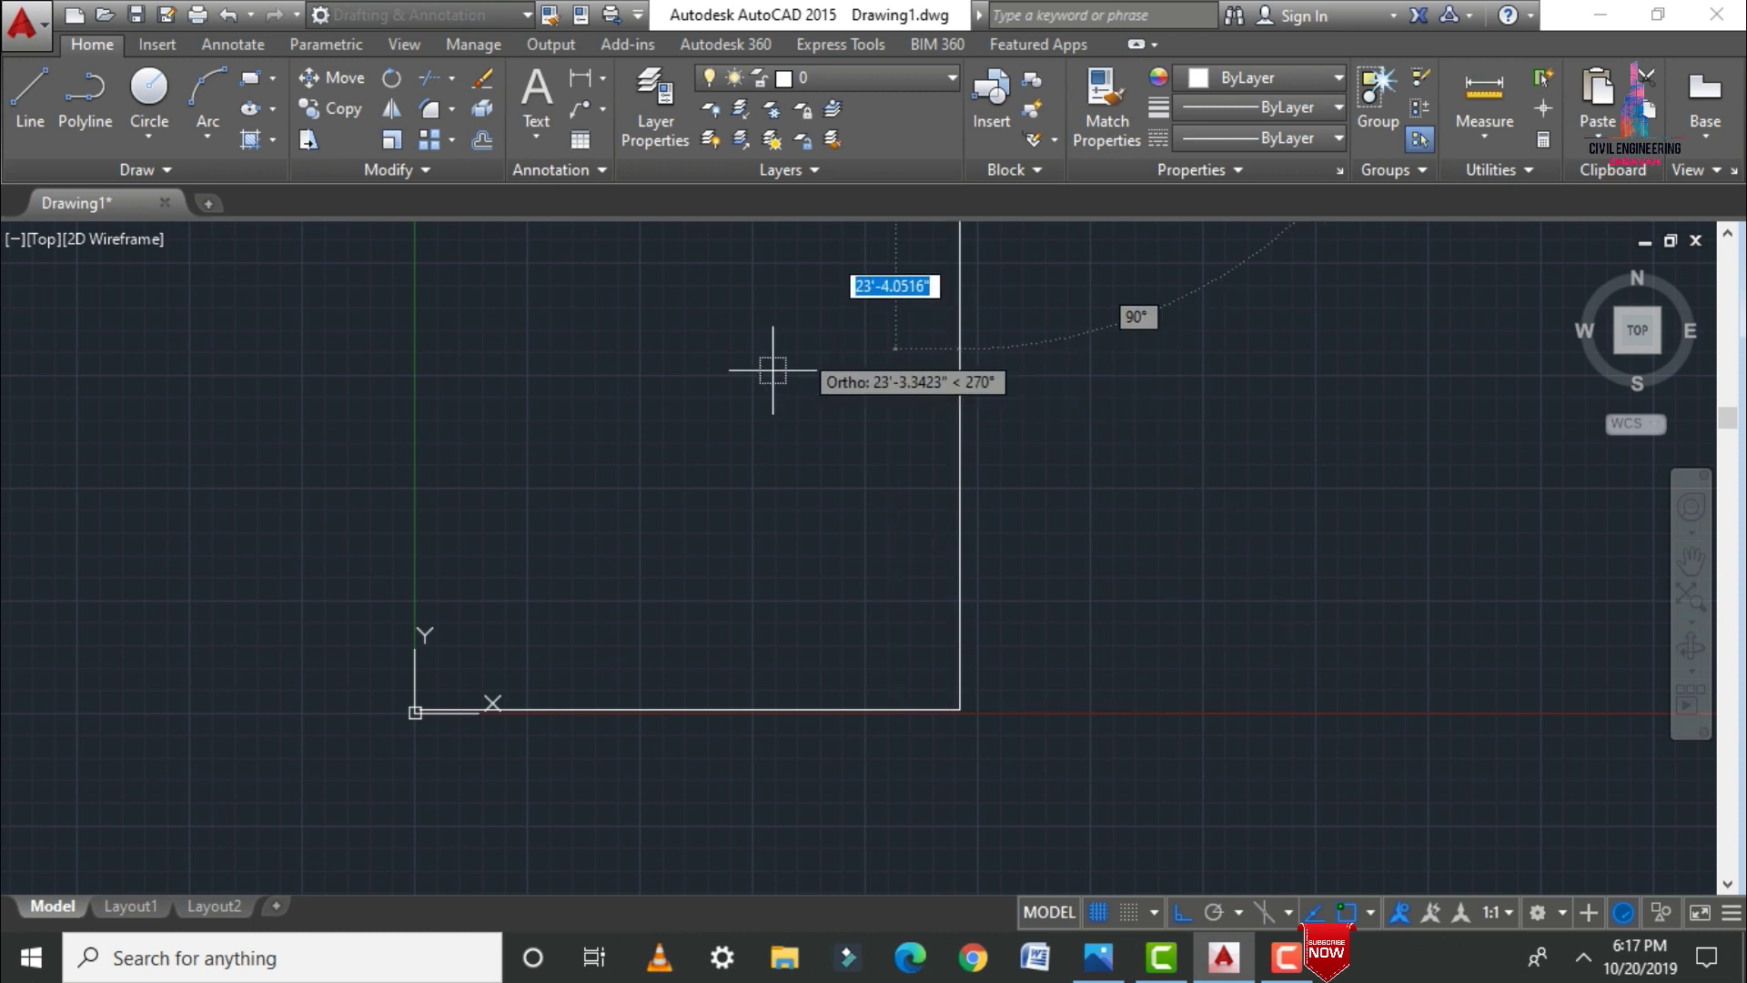
Step: Draw the 25' top edge leftward and close the plot outline at the left end of the bottom line
type("25'9")
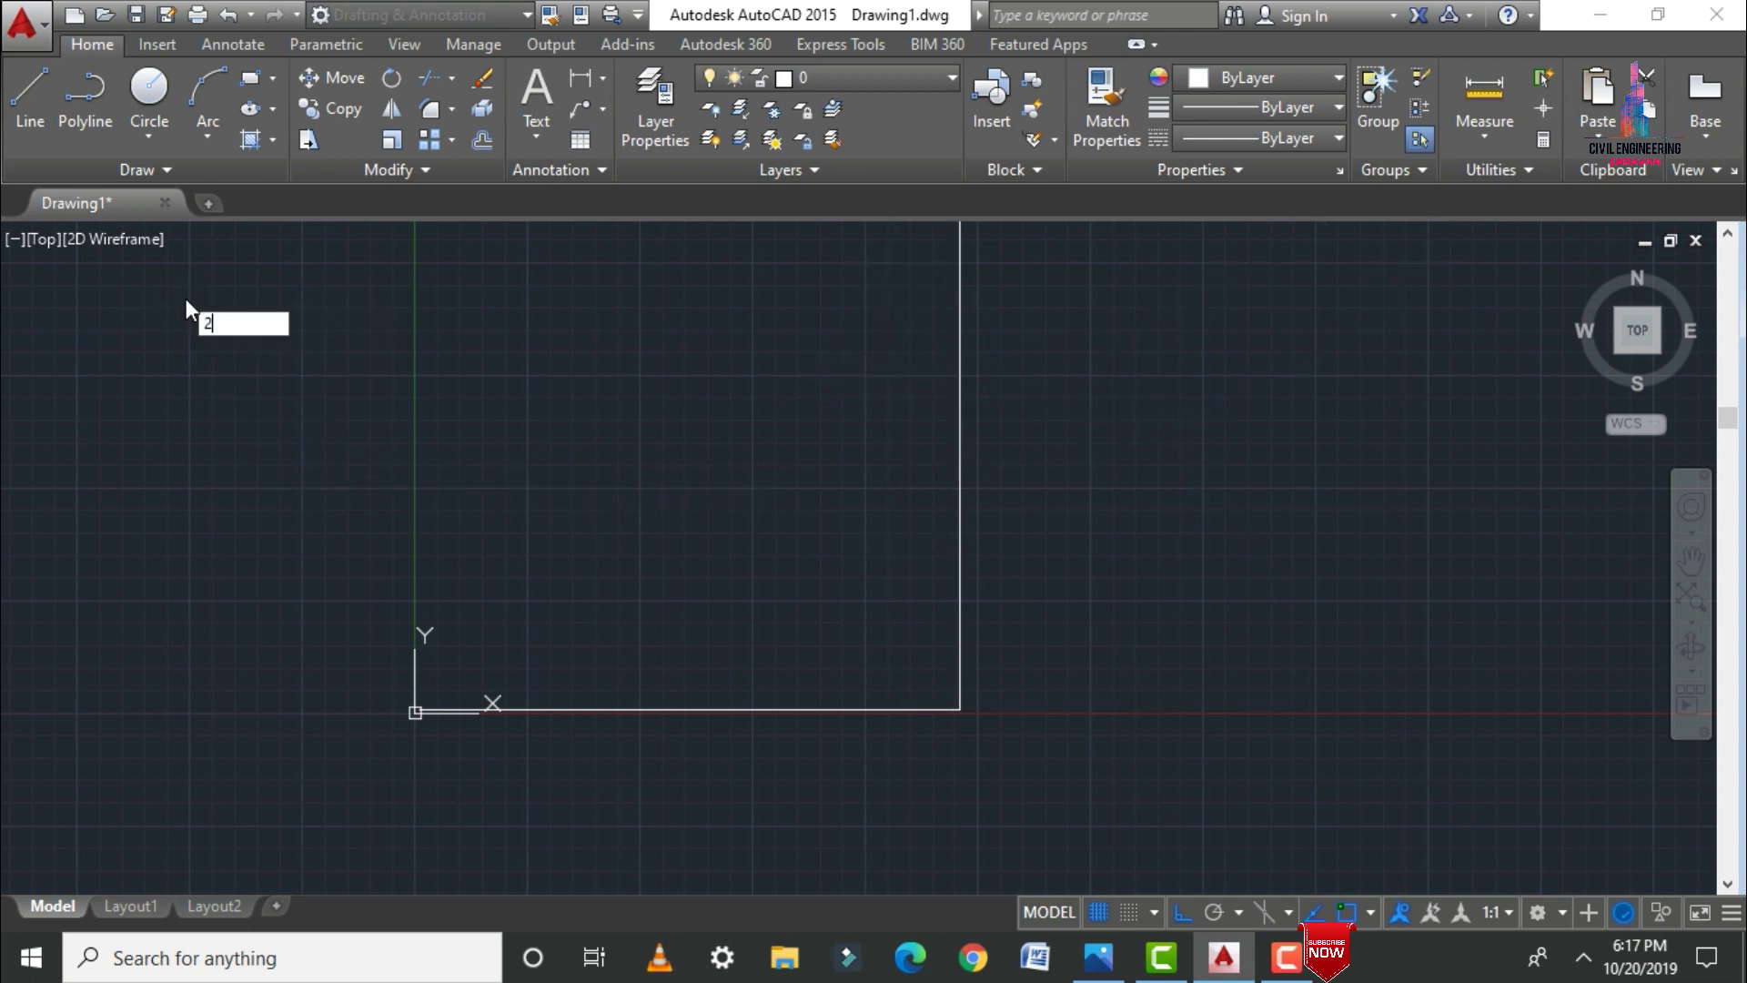
key("Return")
left_click(417, 709)
key("Return")
Step: Offset the plot's right edge inward by 2'0"
type("z")
key("Return")
type("e")
key("Return")
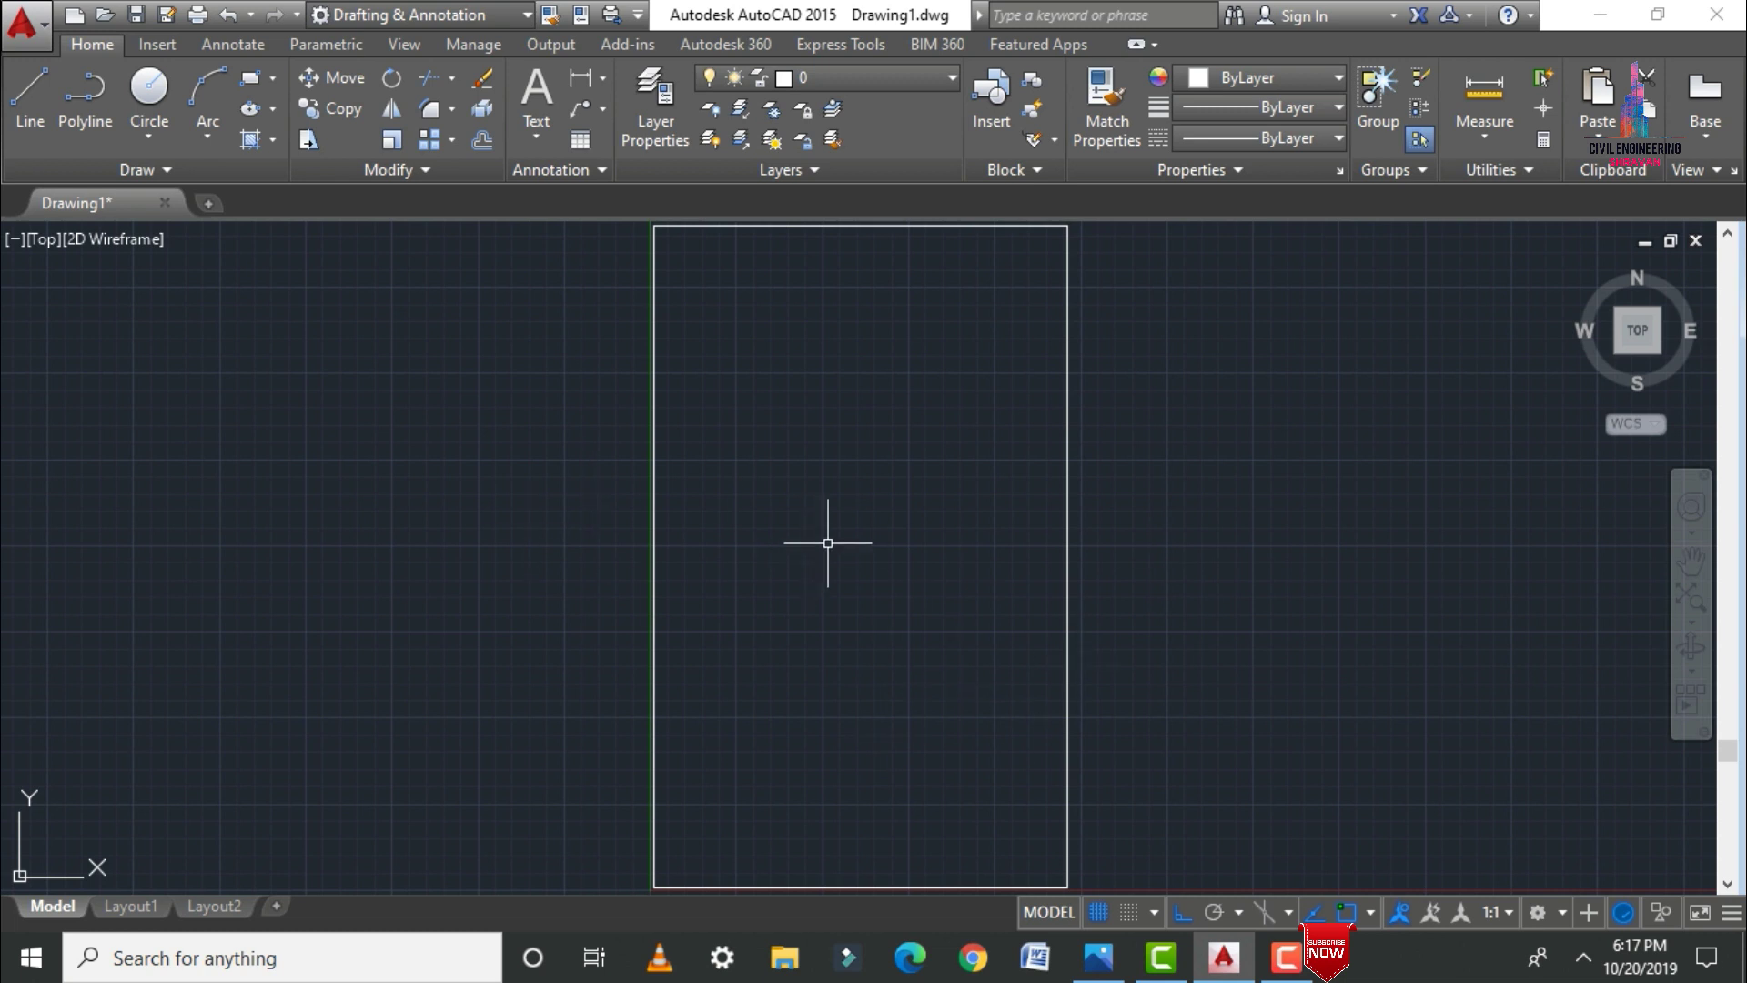
type("o")
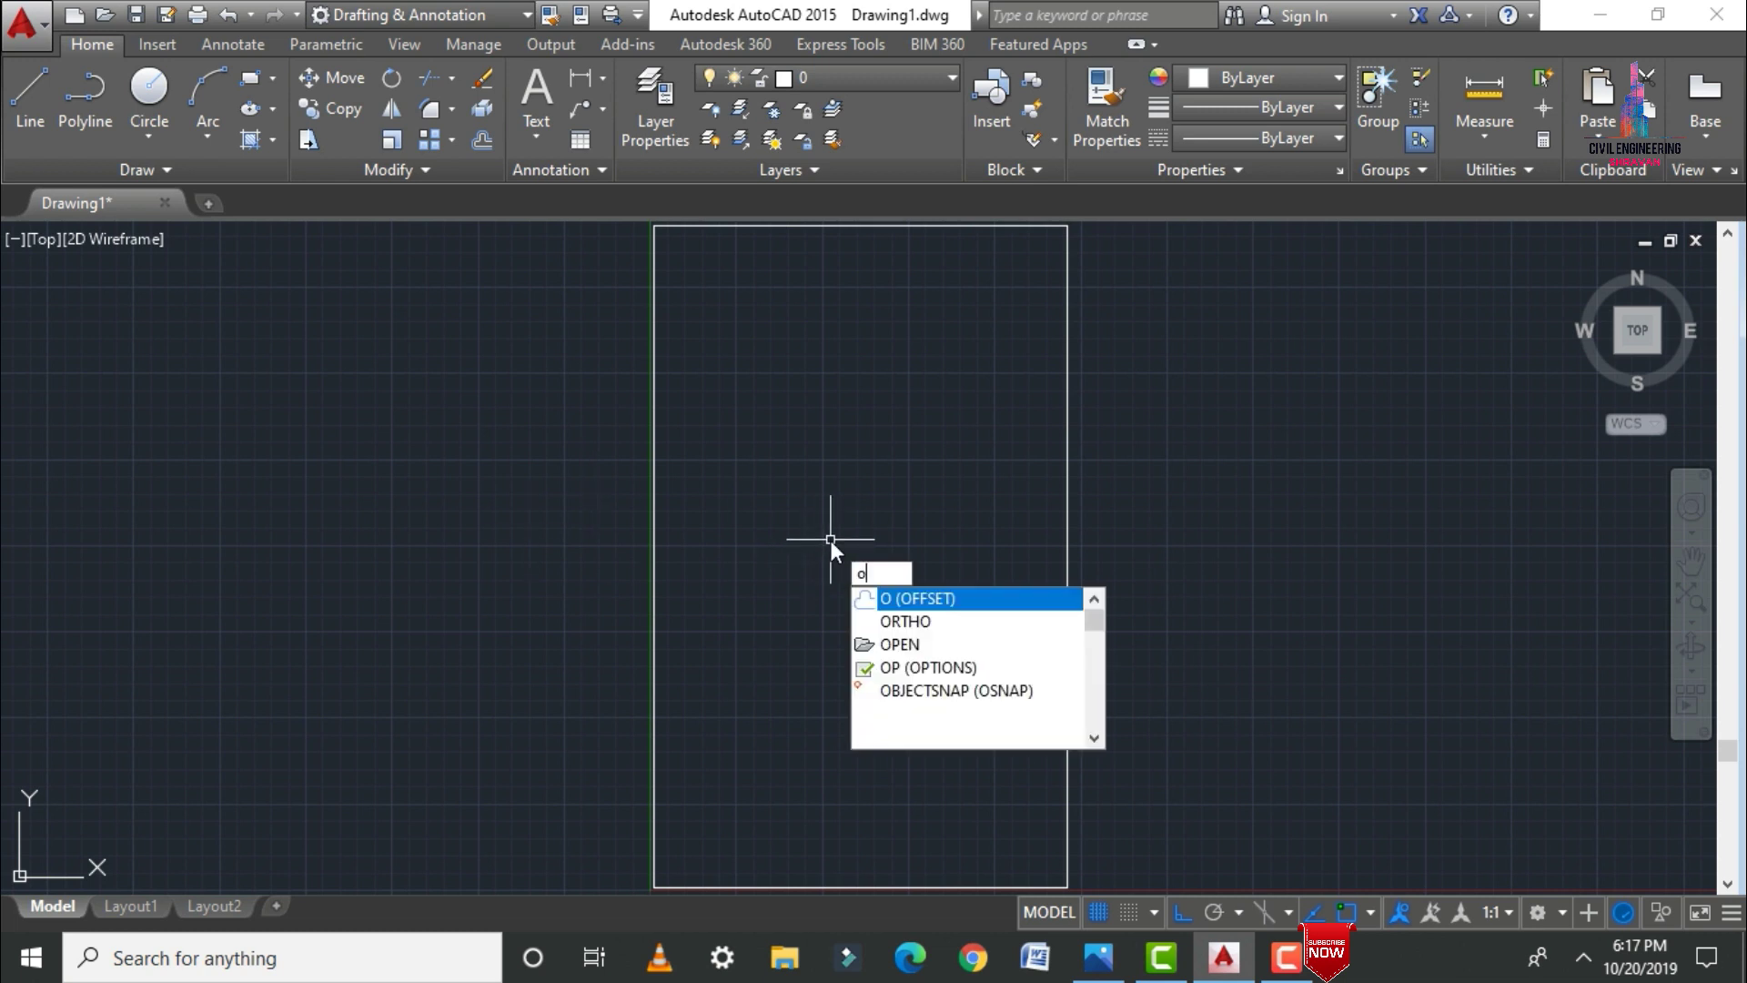
key("Return")
type("2'0")
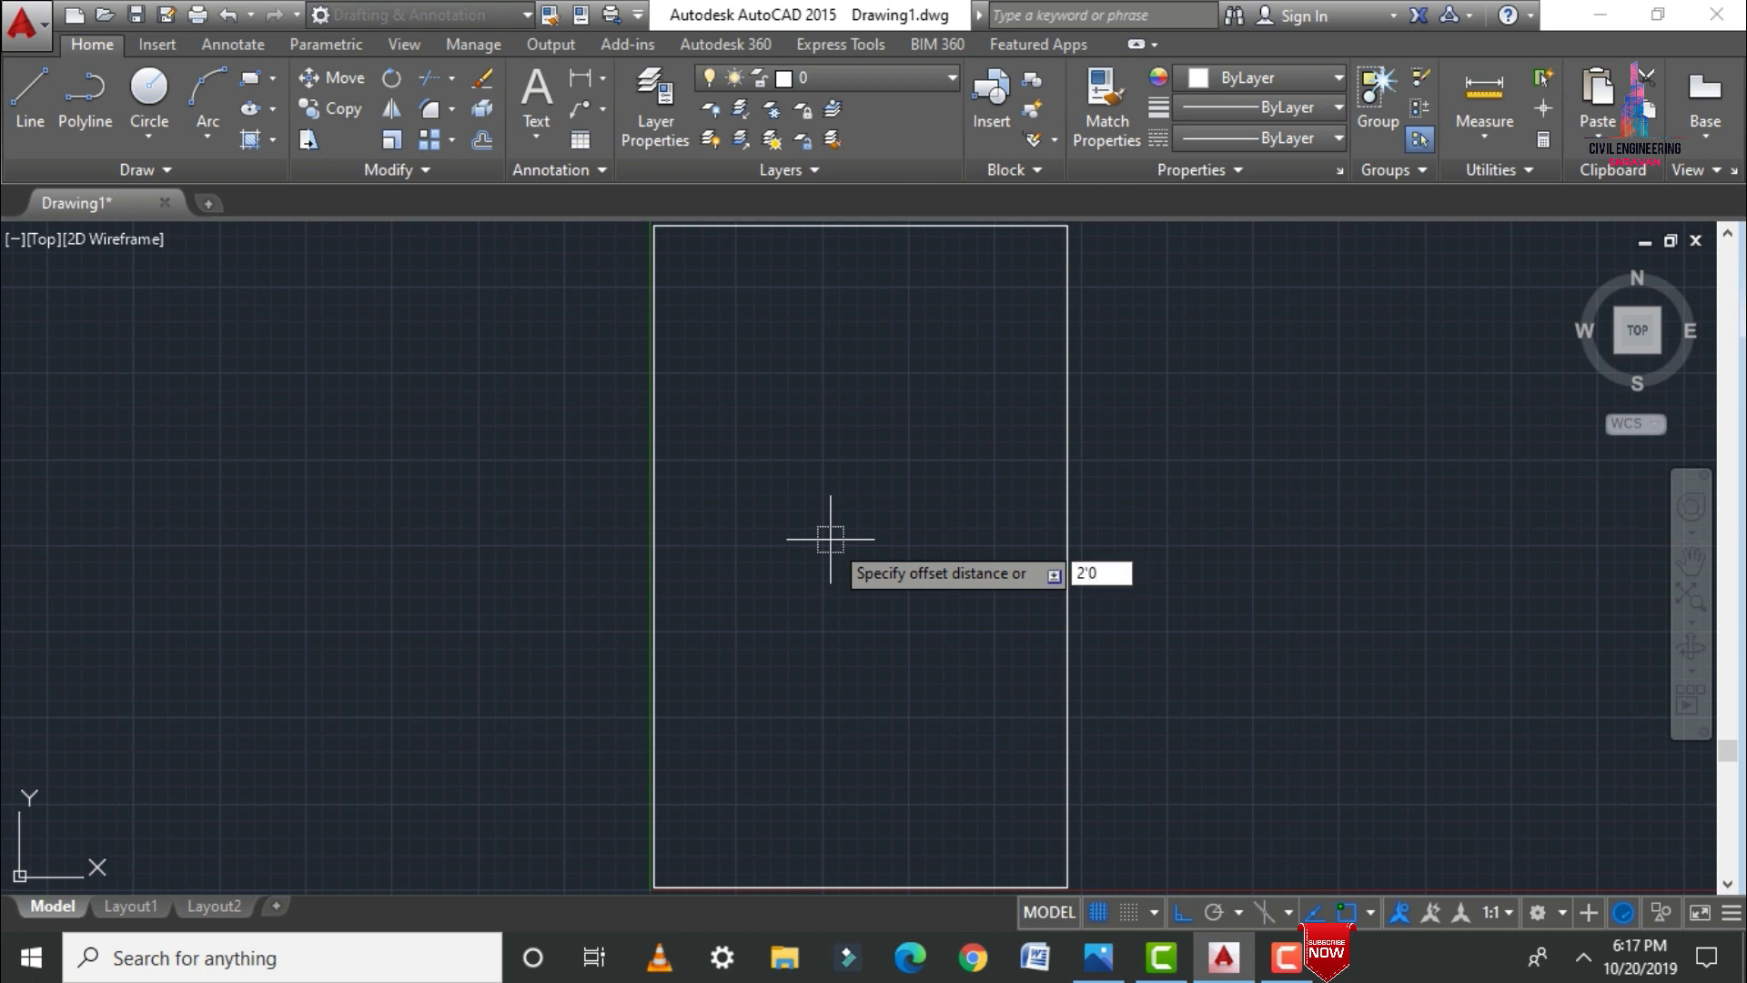
key("Return")
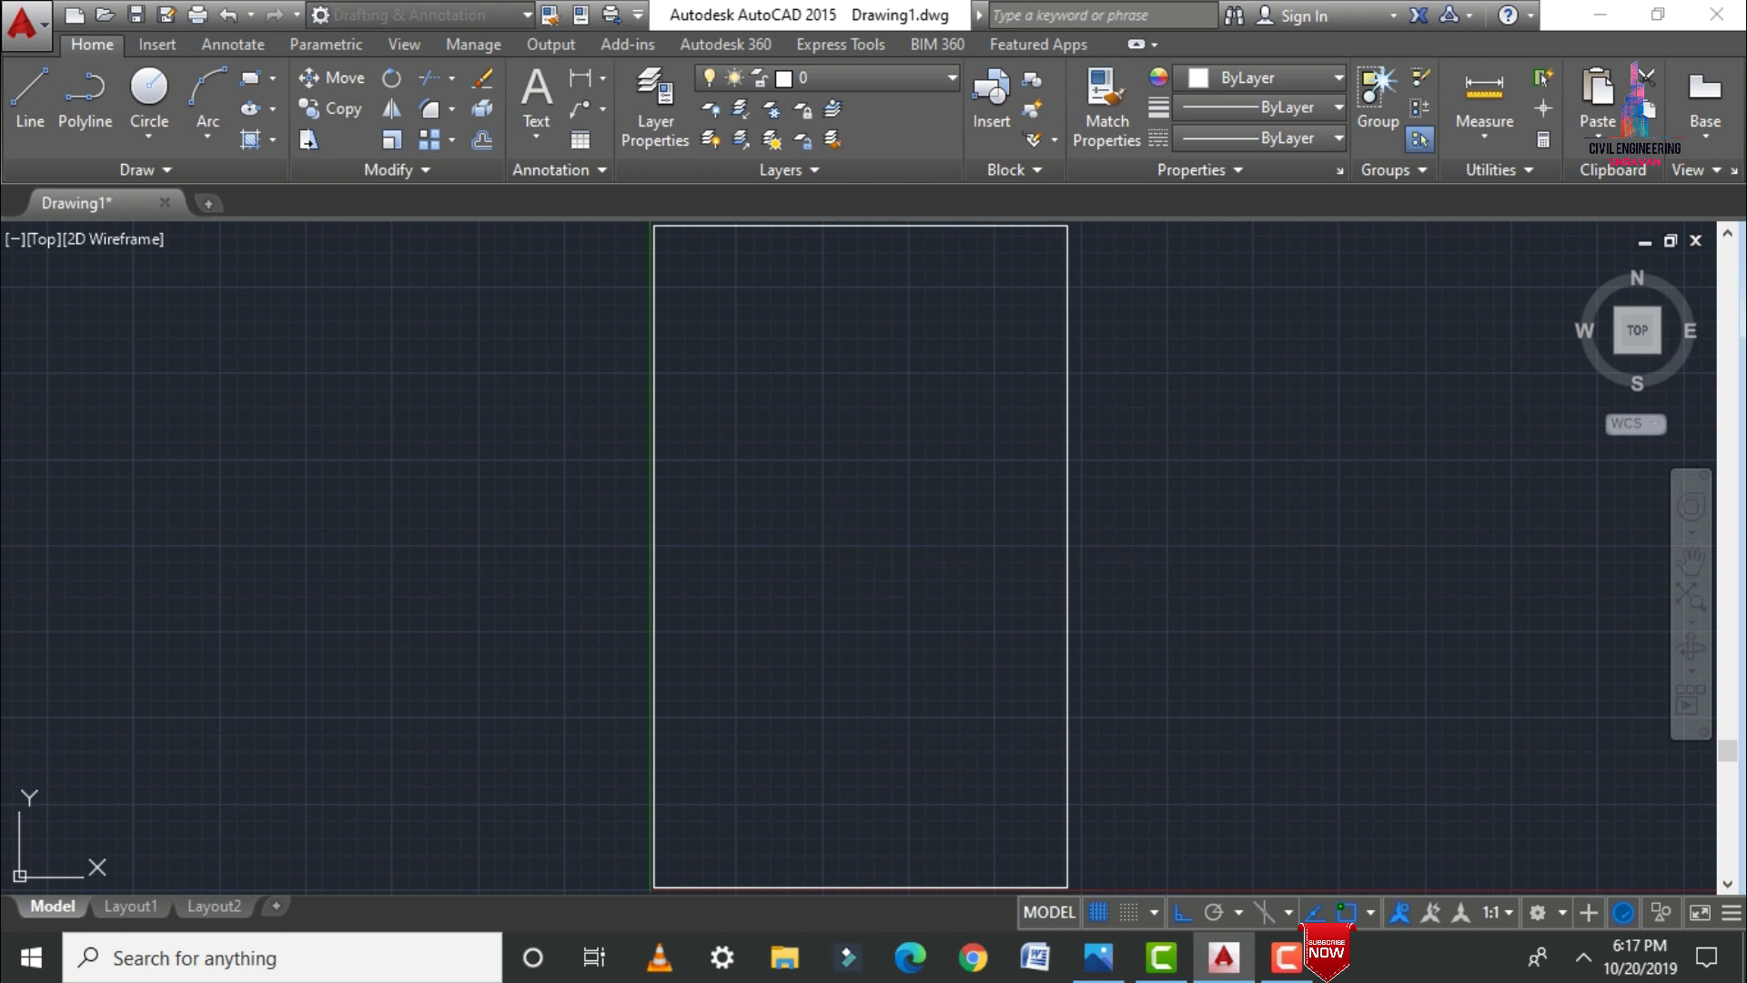
left_click(1065, 490)
left_click(978, 549)
key("Return")
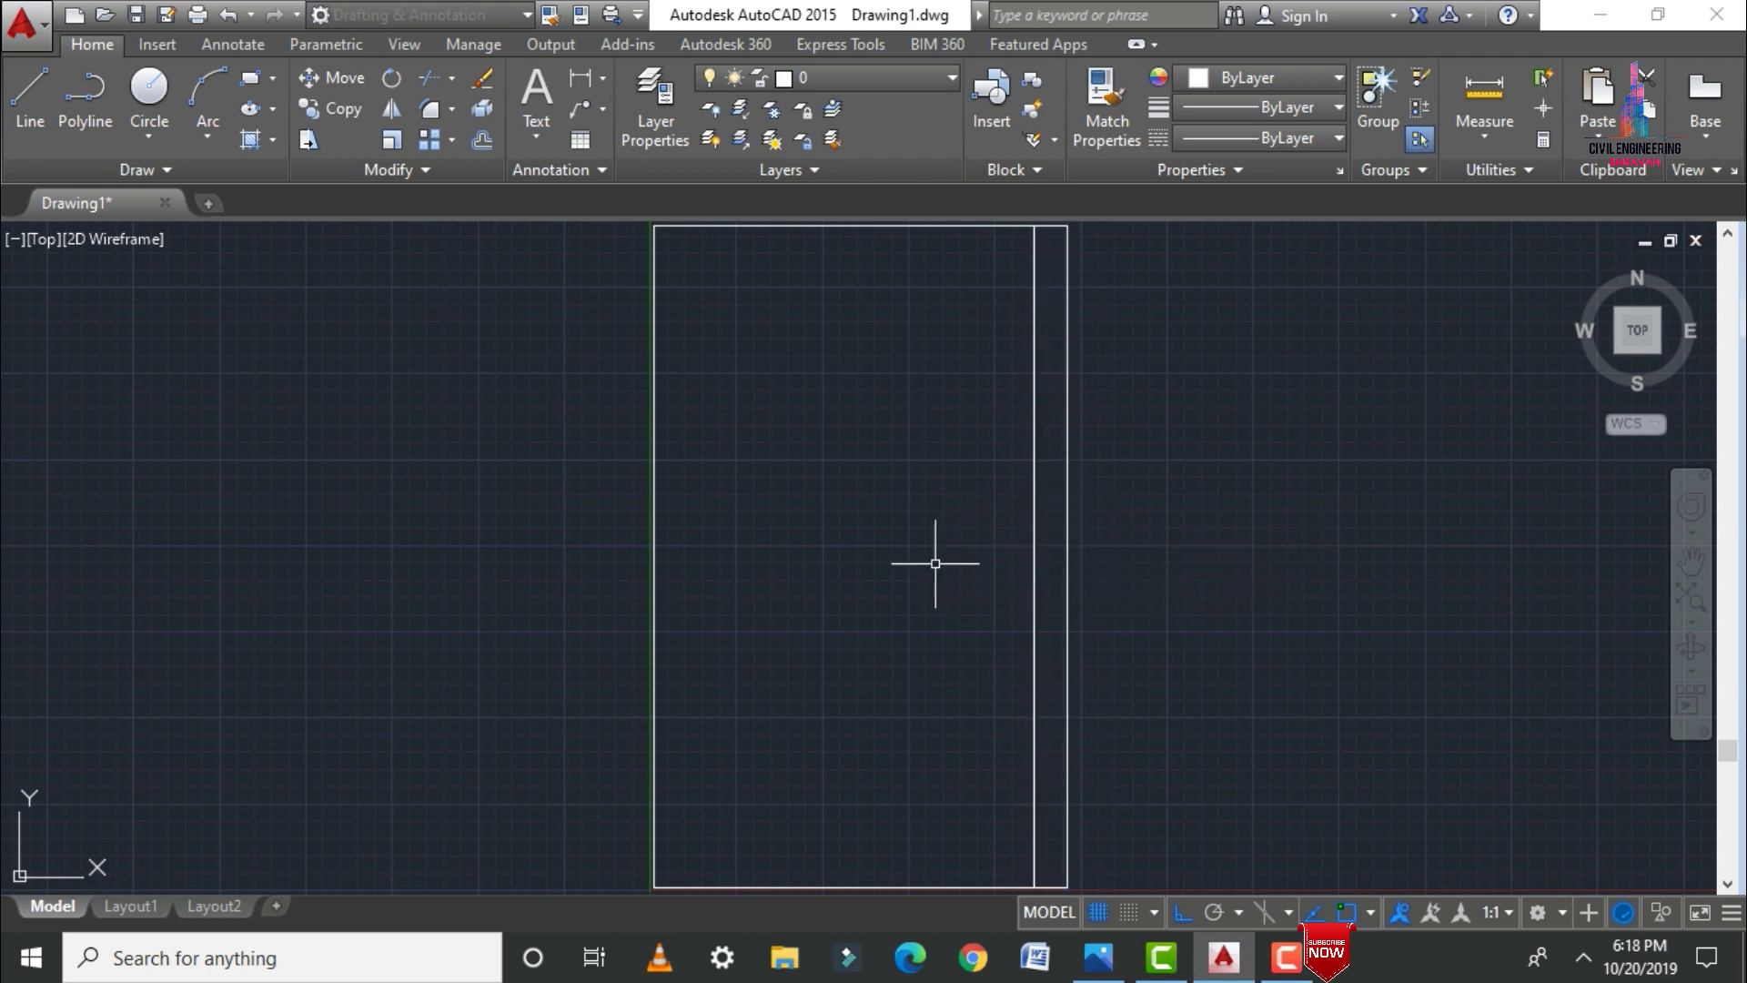
Step: Offset the plot's top and left edges inward by 3'0"
type("o")
key("Return")
type("3'0\"")
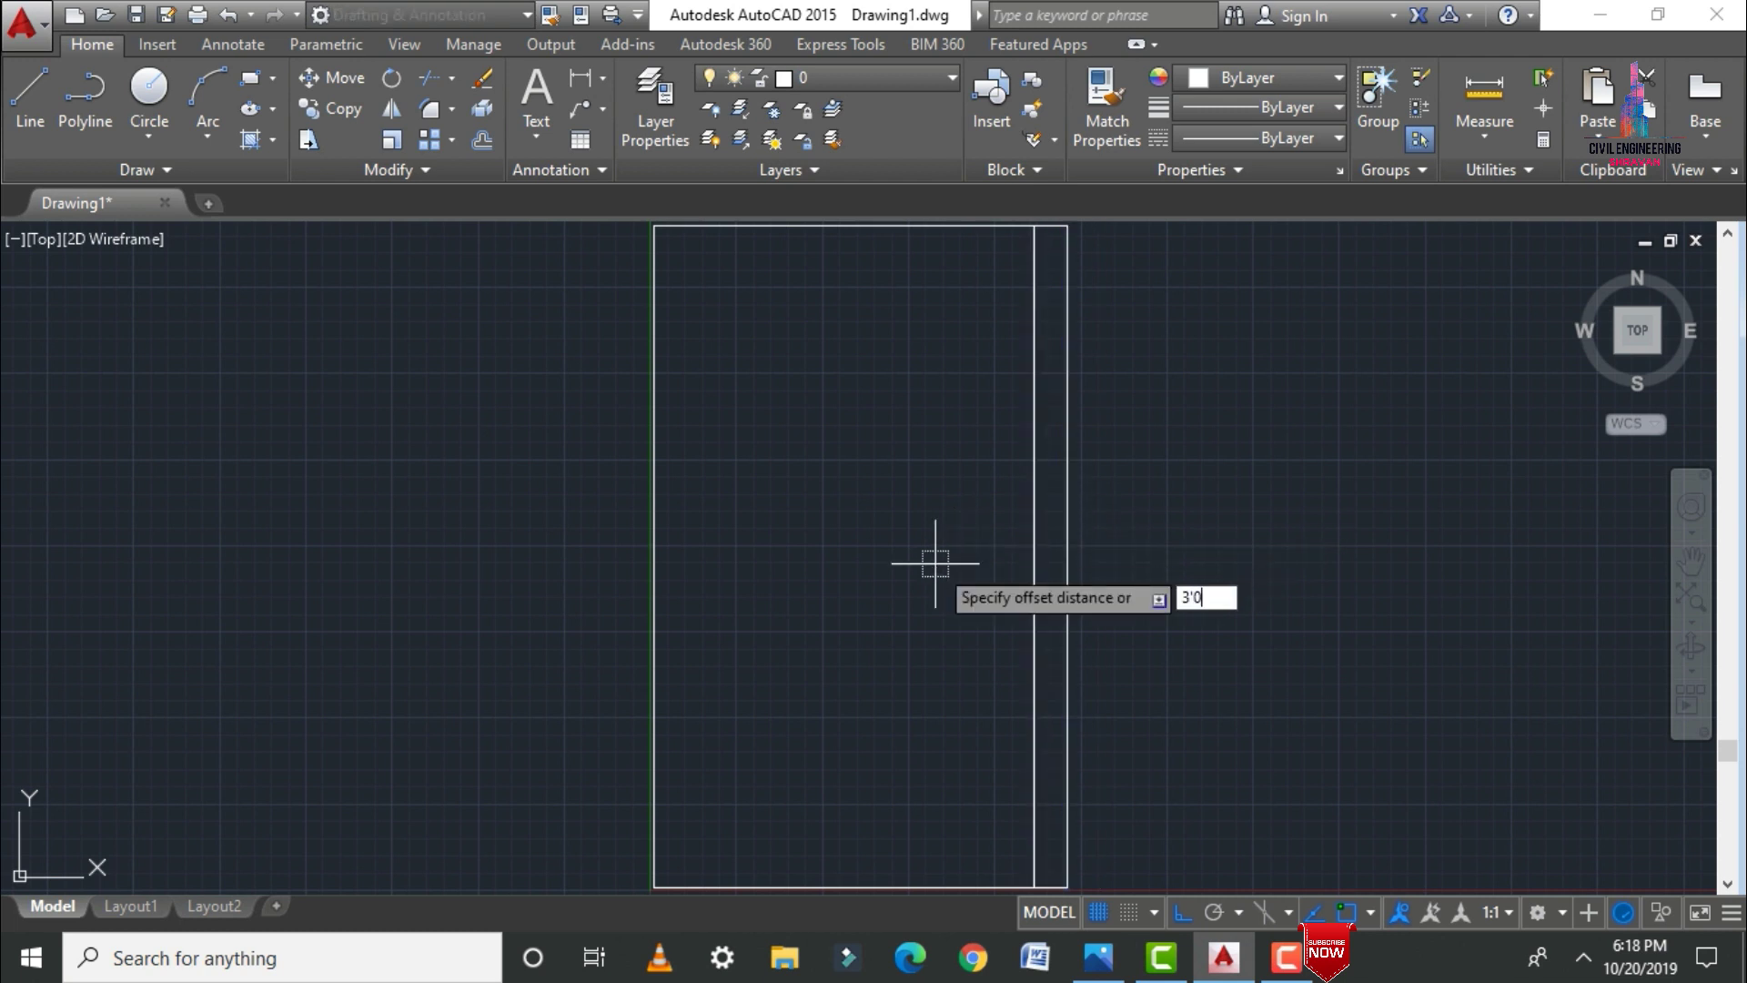
key("Return")
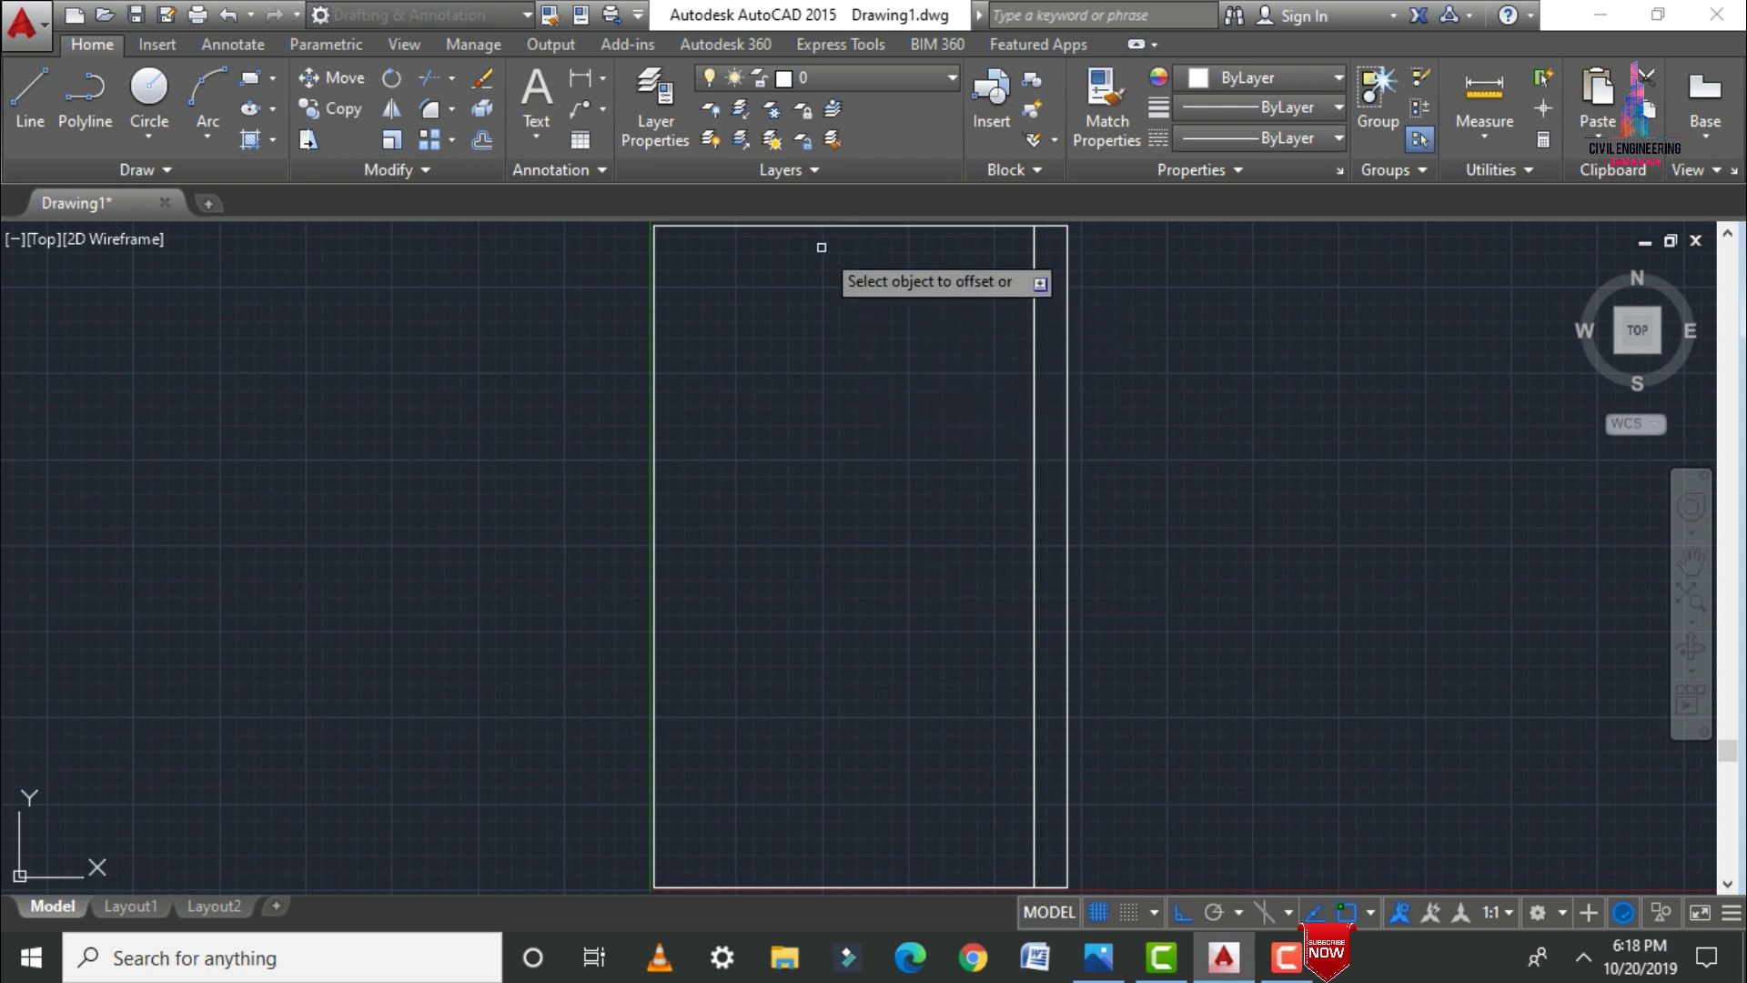
left_click(801, 227)
left_click(728, 420)
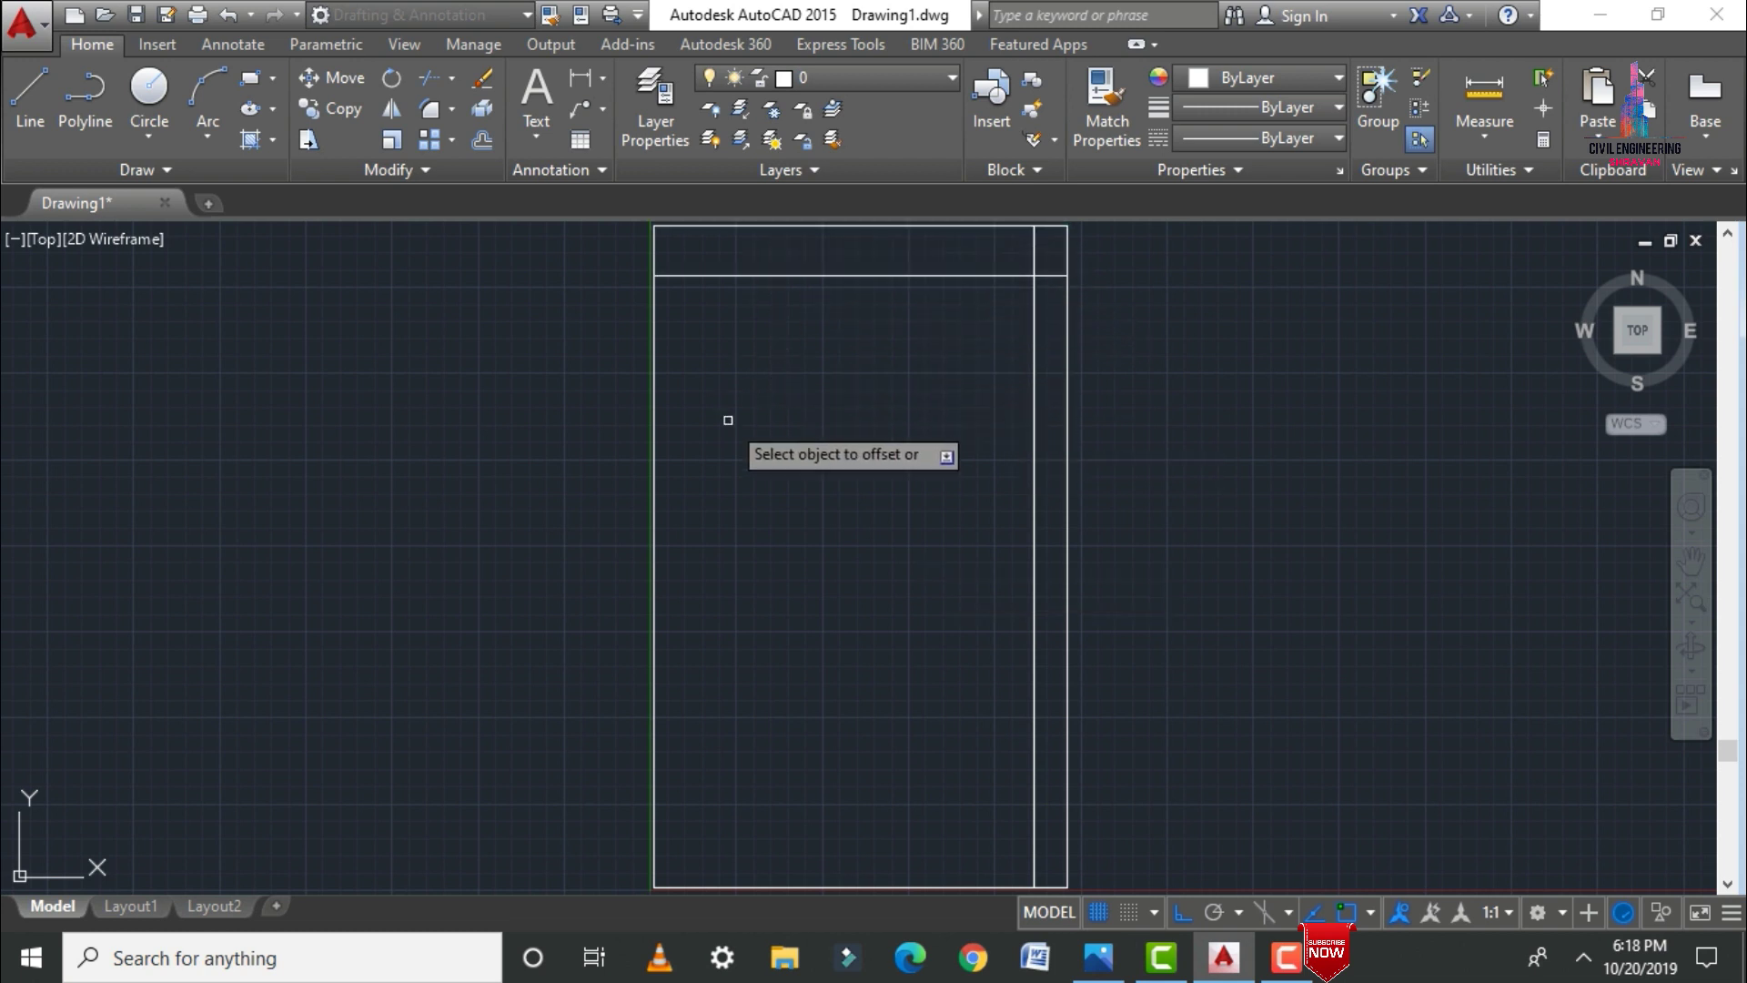
left_click(654, 466)
left_click(801, 431)
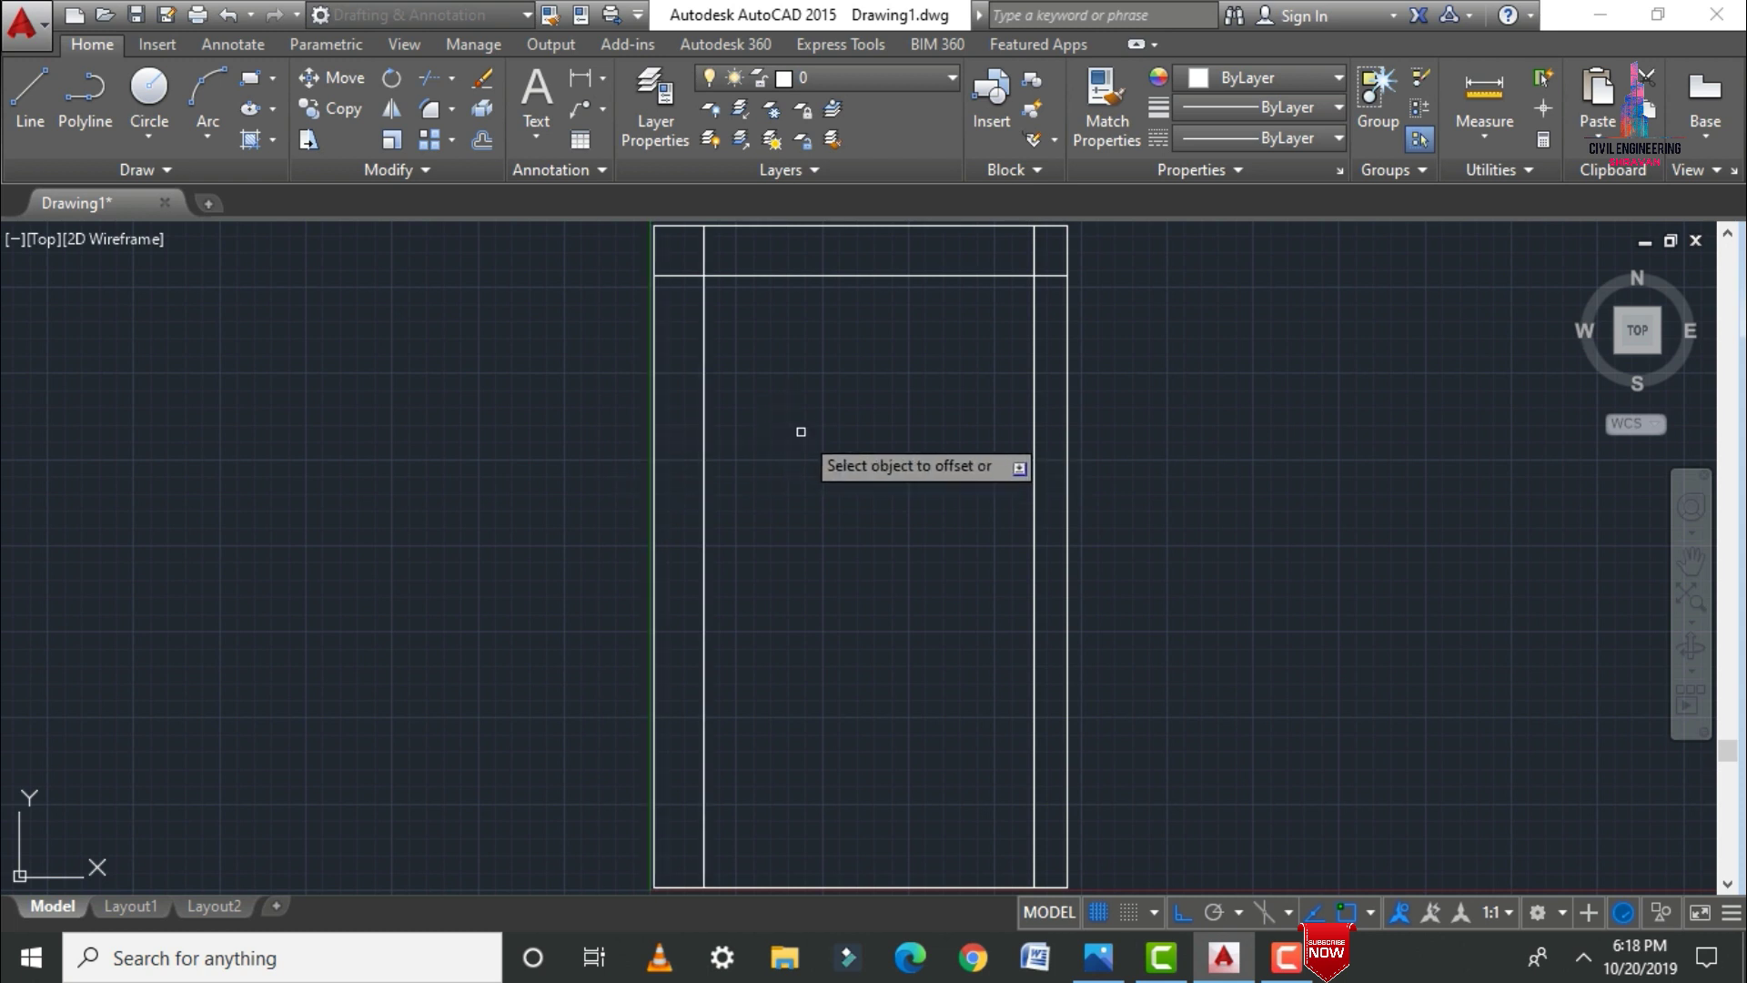
key("Escape")
Step: Offset the plot's bottom edge inward by 8'0"
type("o")
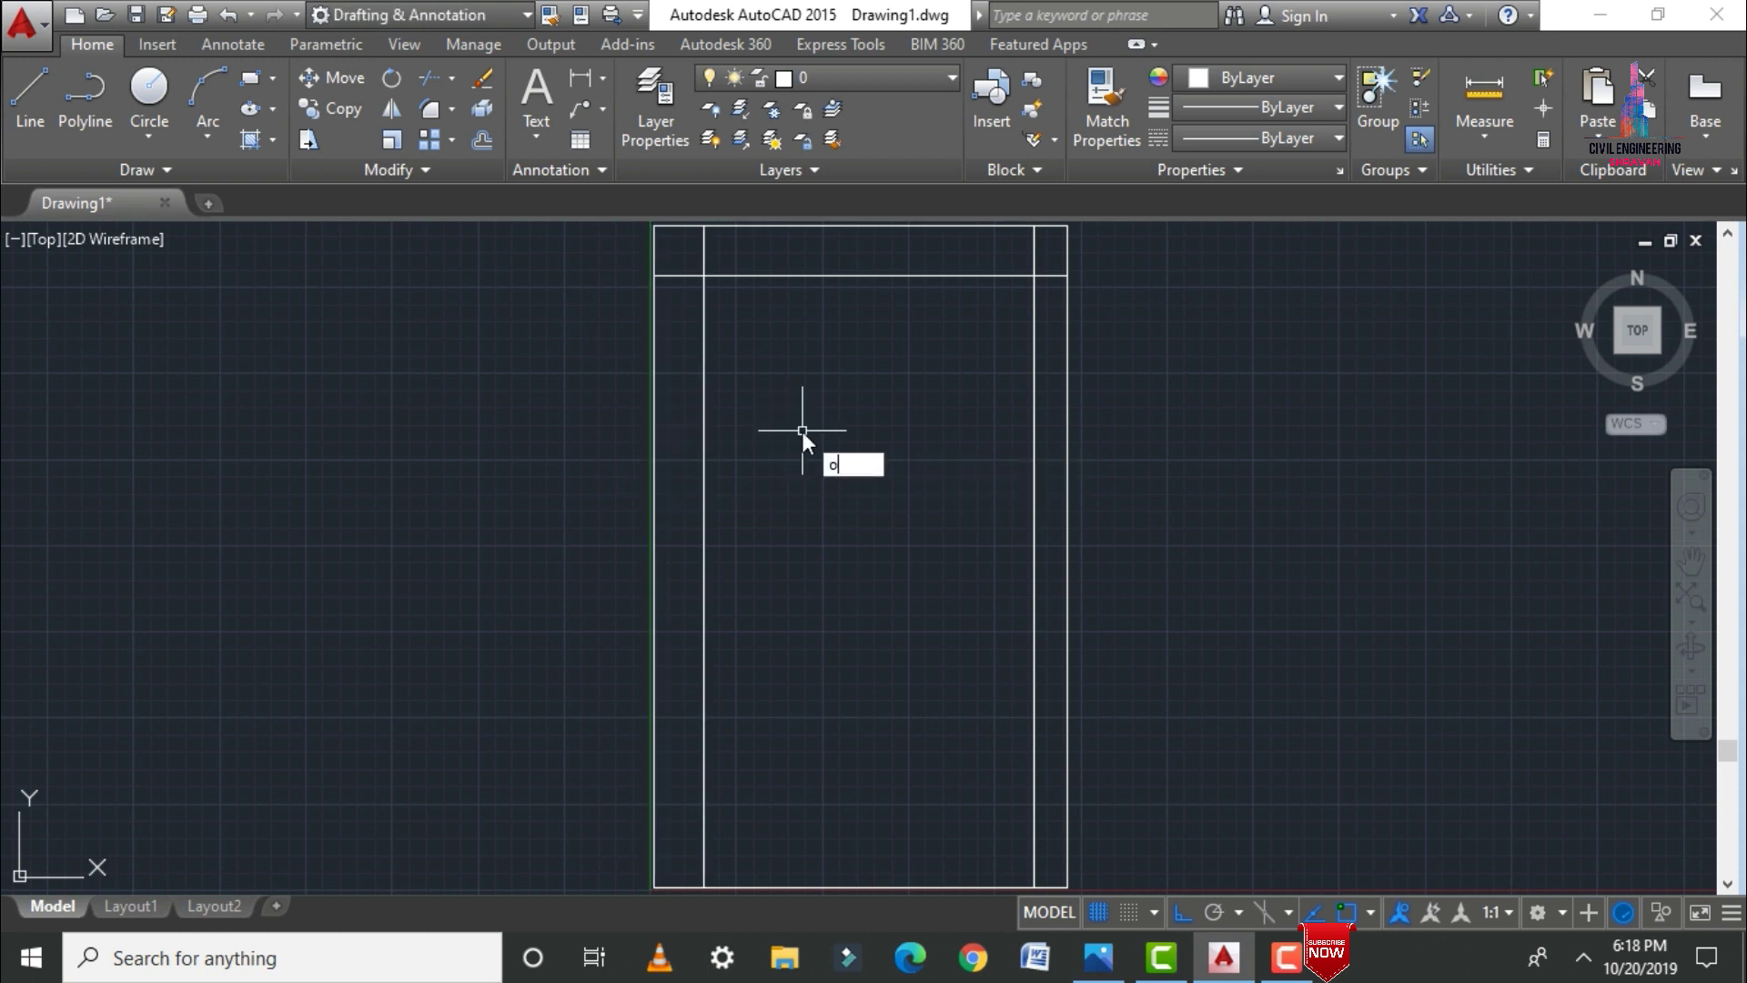
key("Return")
type("8'0")
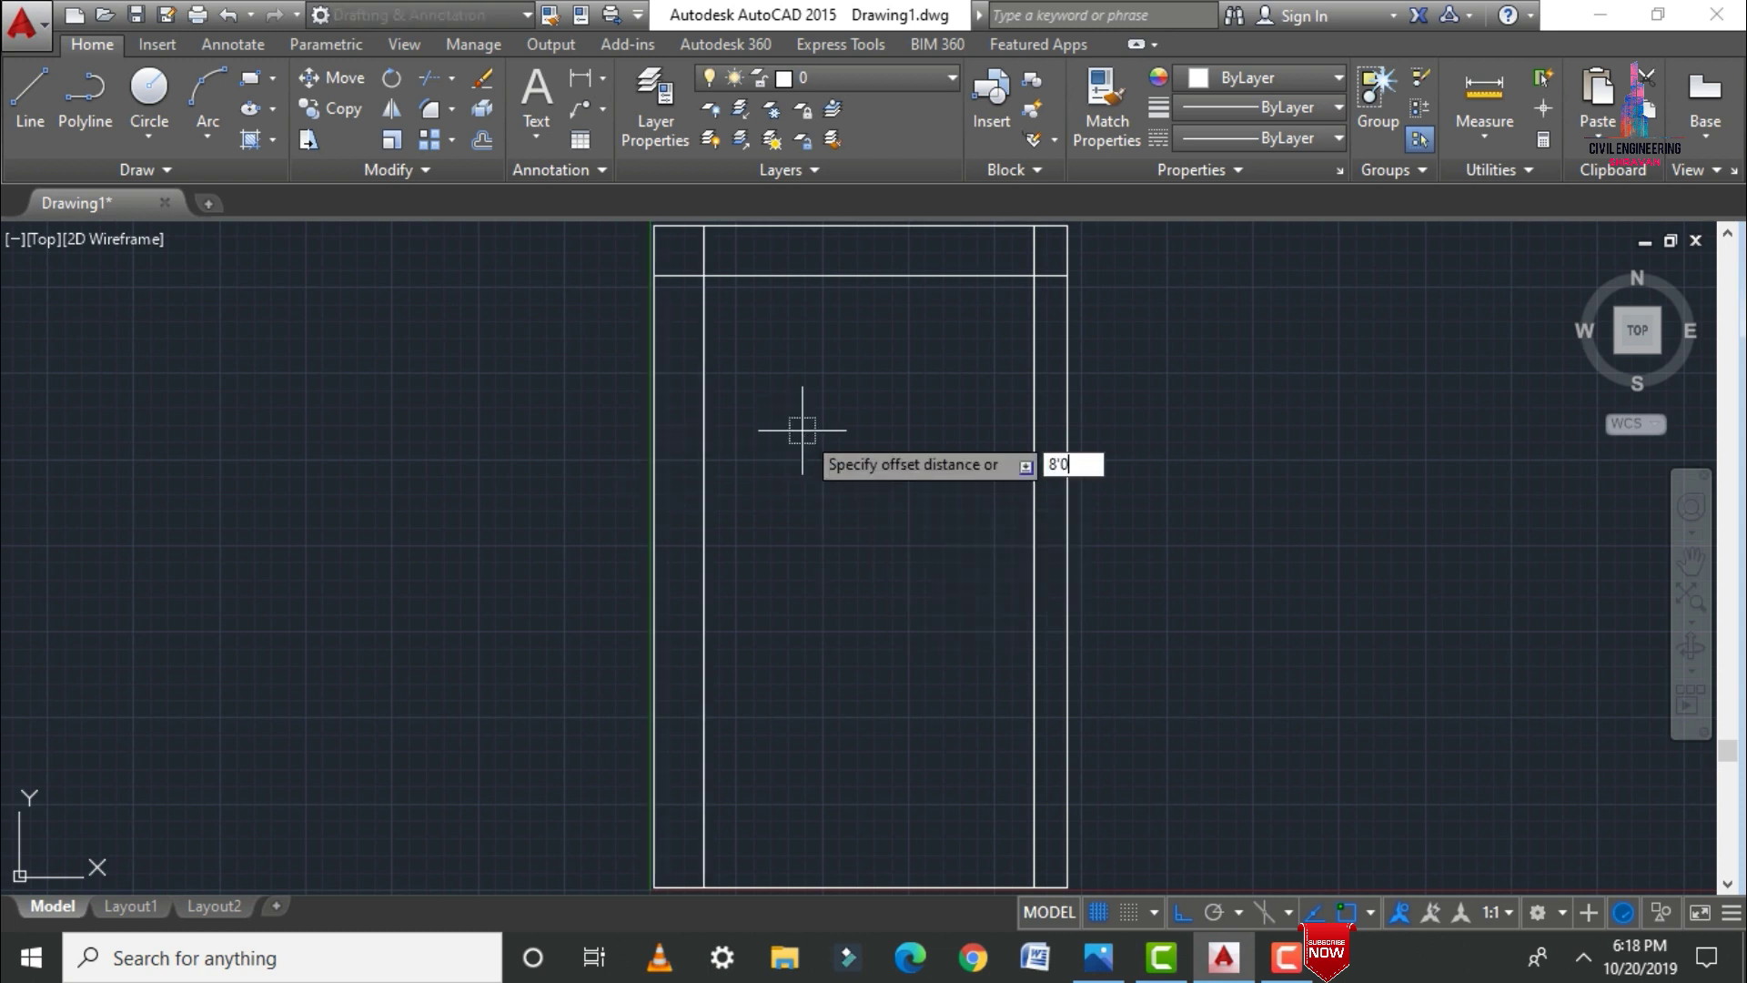
key("Return")
left_click(791, 887)
left_click(801, 518)
key("Escape")
Step: Trim the overhanging ends of the setback lines so that only the inner rectangle remains inside the plot boundary
type("tr")
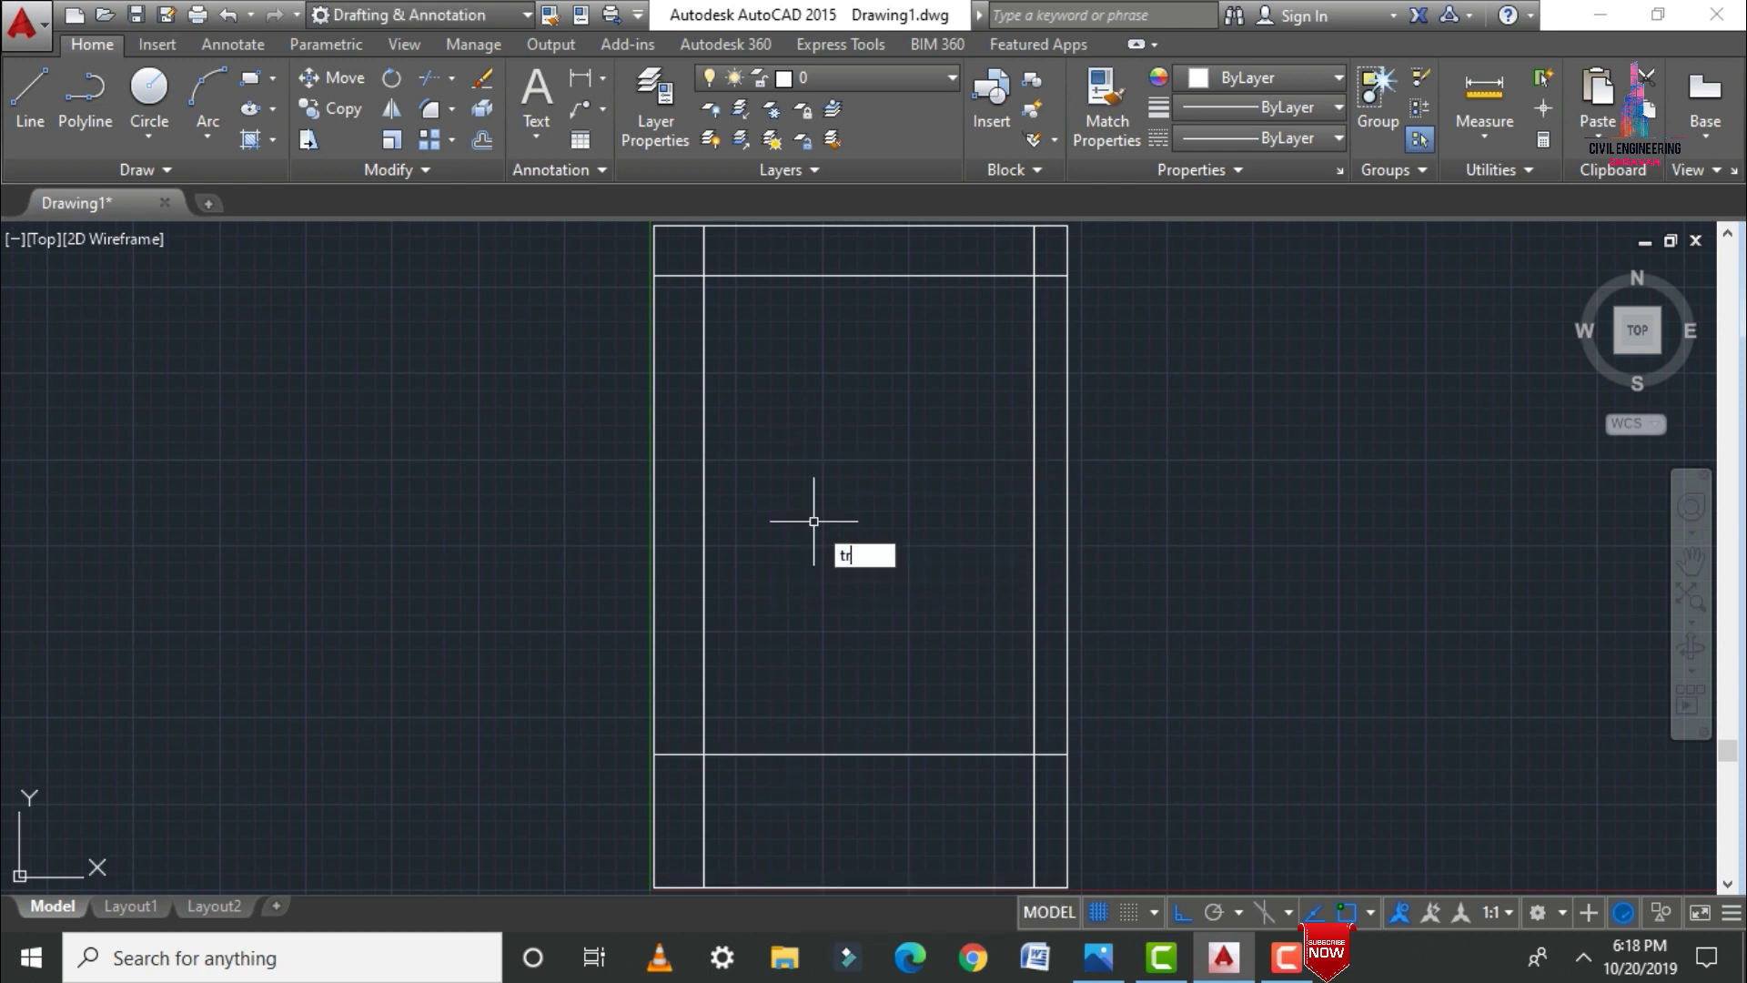
key("Return")
key("Return")
left_click(686, 249)
left_click(1049, 252)
left_click(683, 258)
left_click(687, 779)
left_click(688, 785)
left_click(1045, 790)
left_click(1051, 781)
left_click(1047, 267)
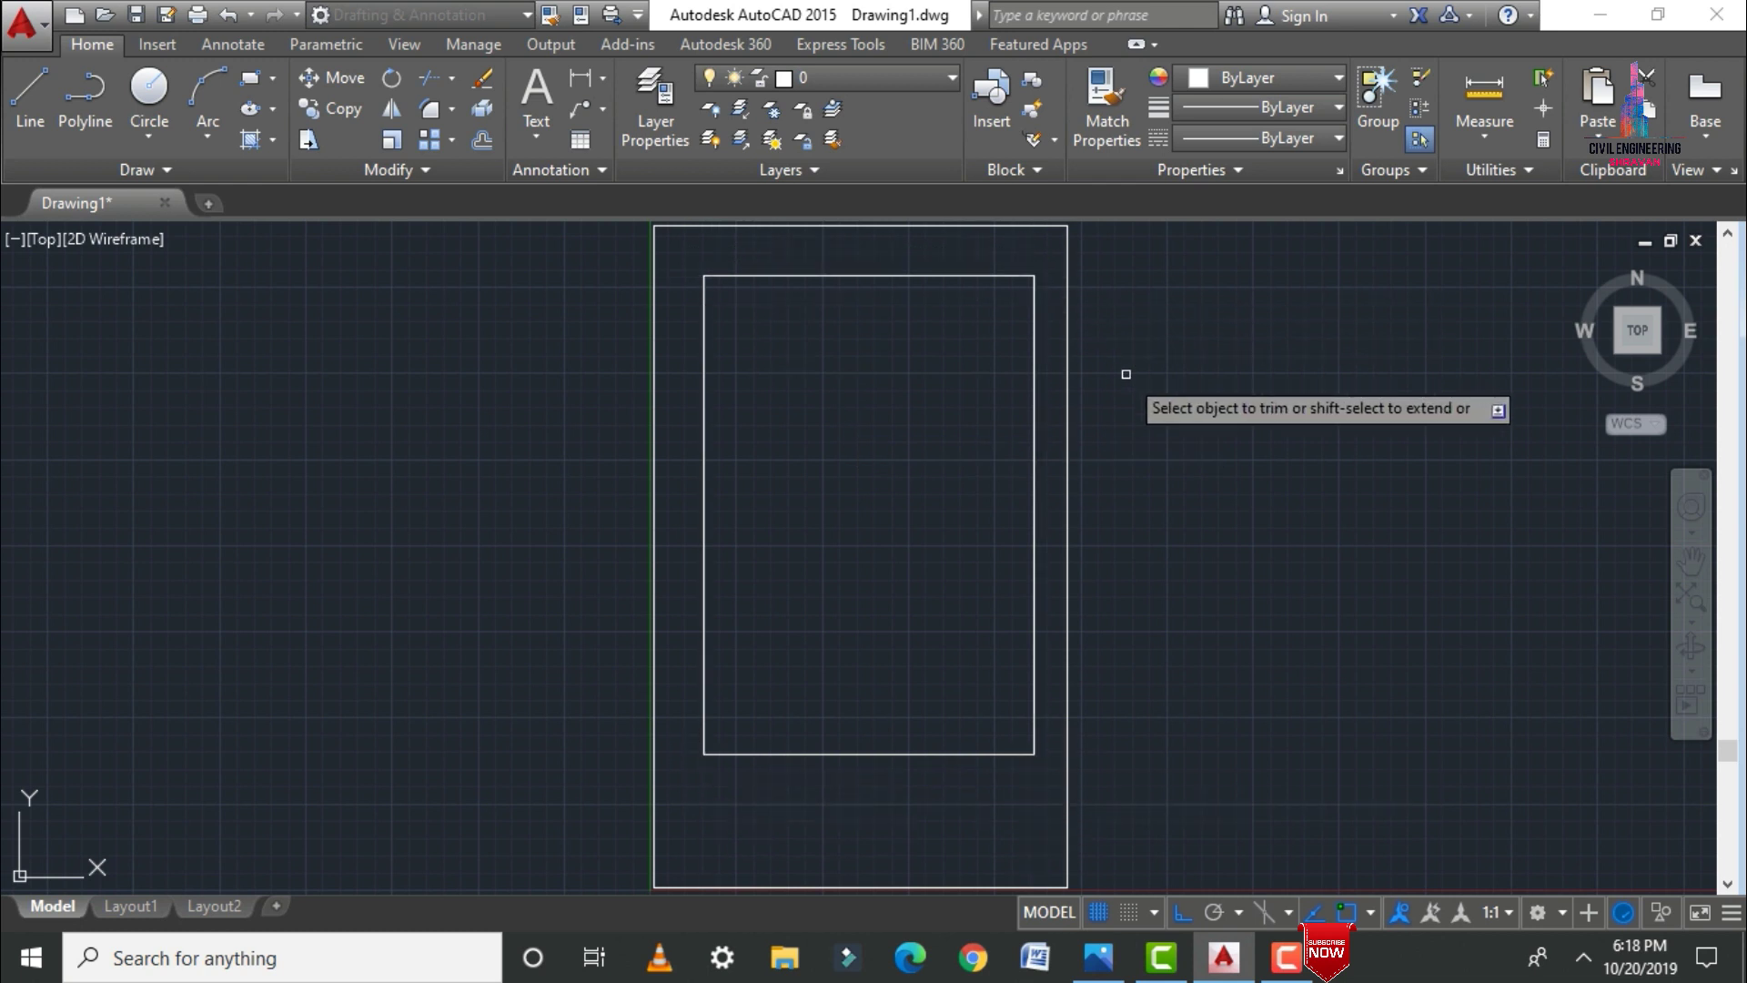
key("Escape")
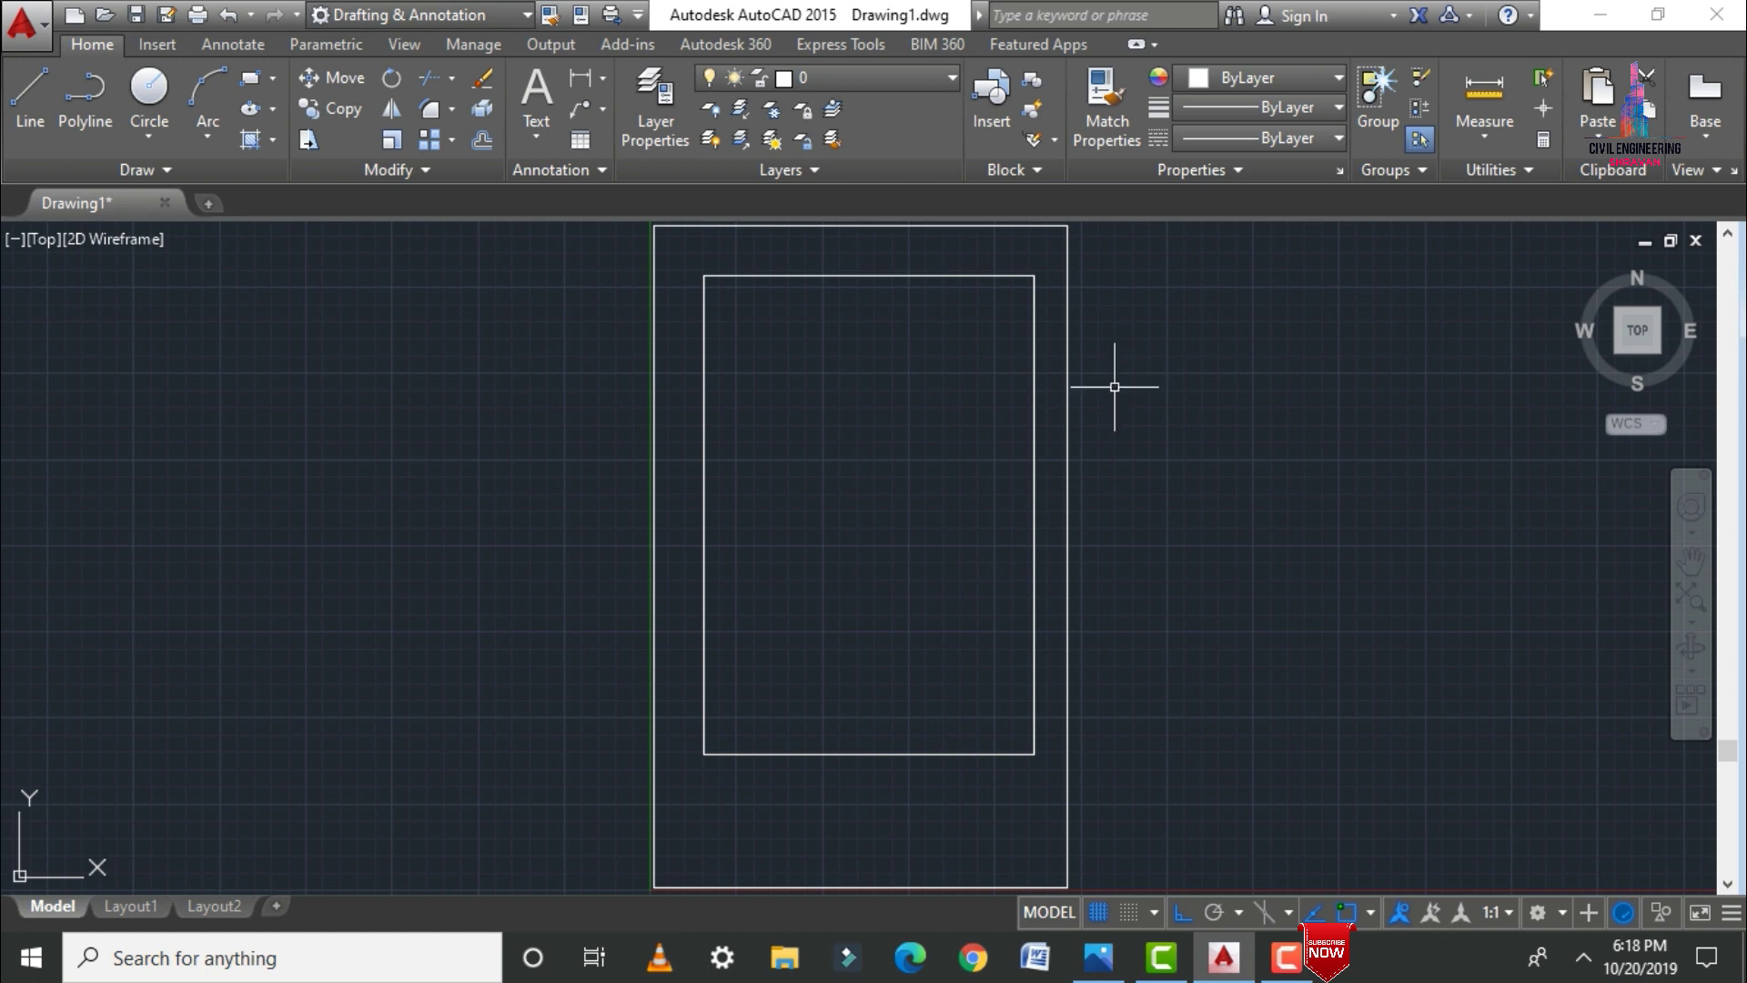
Step: Check the external wall thickness in the sketch, and offset the setback rectangle's top and left edges inward by 9"
left_click(1098, 957)
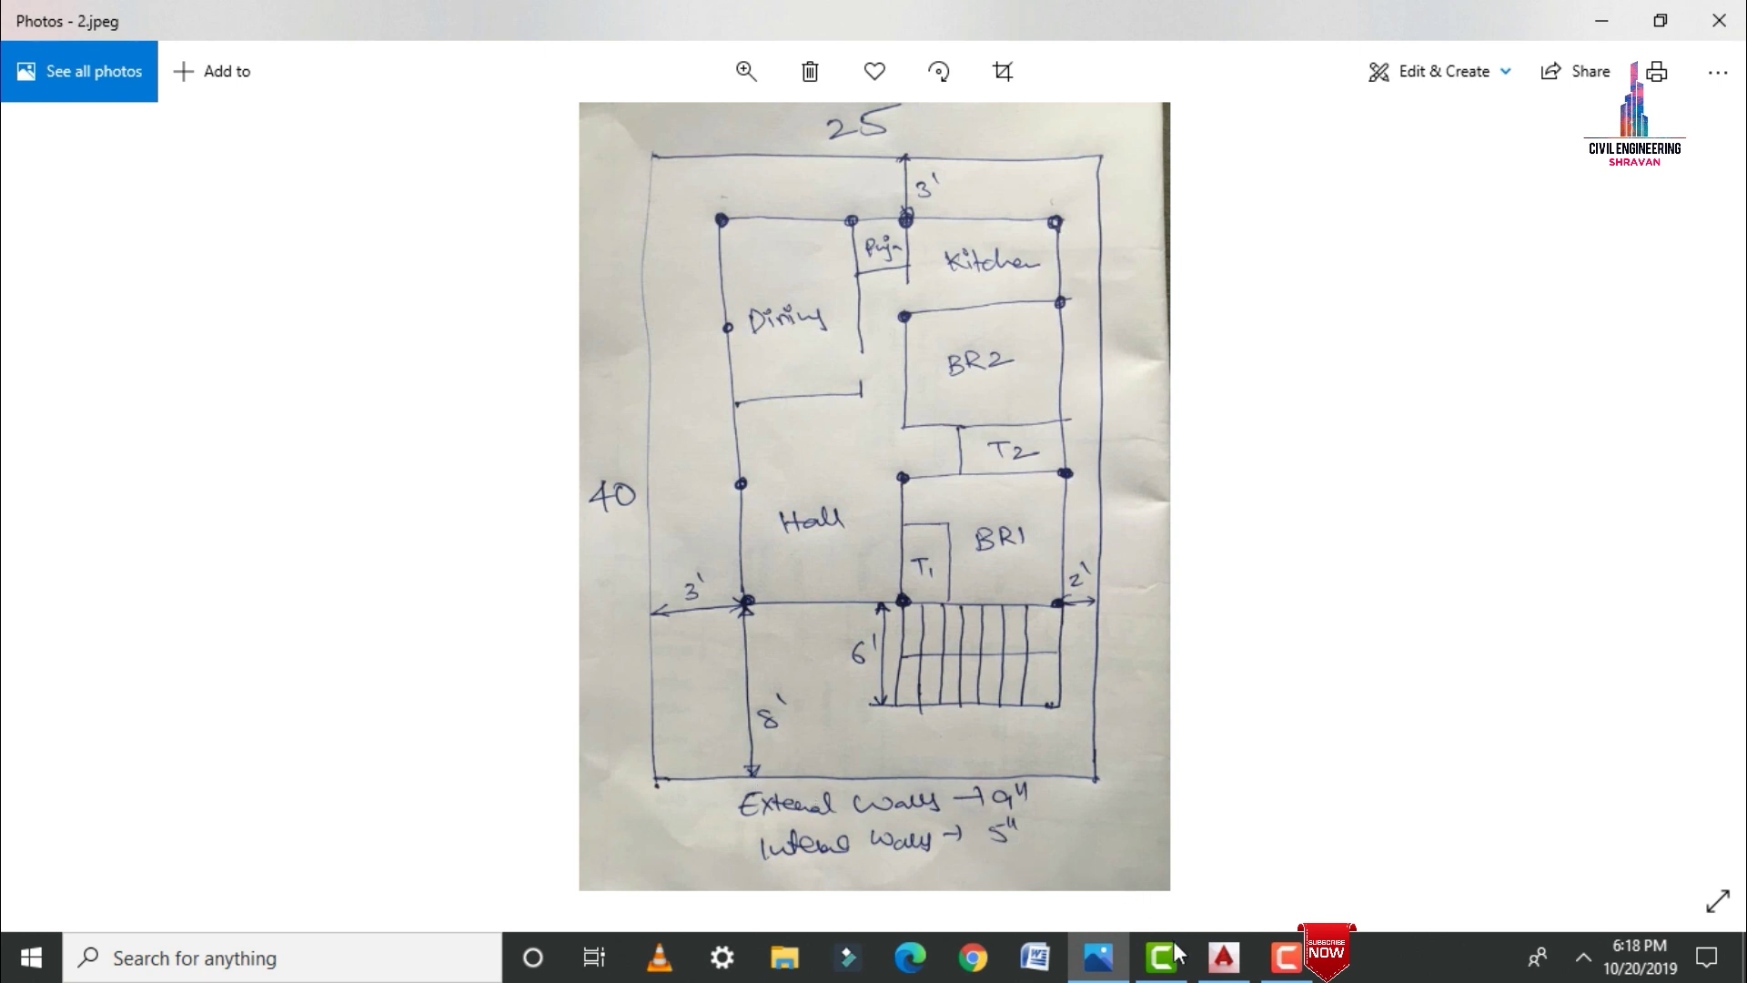
left_click(1224, 958)
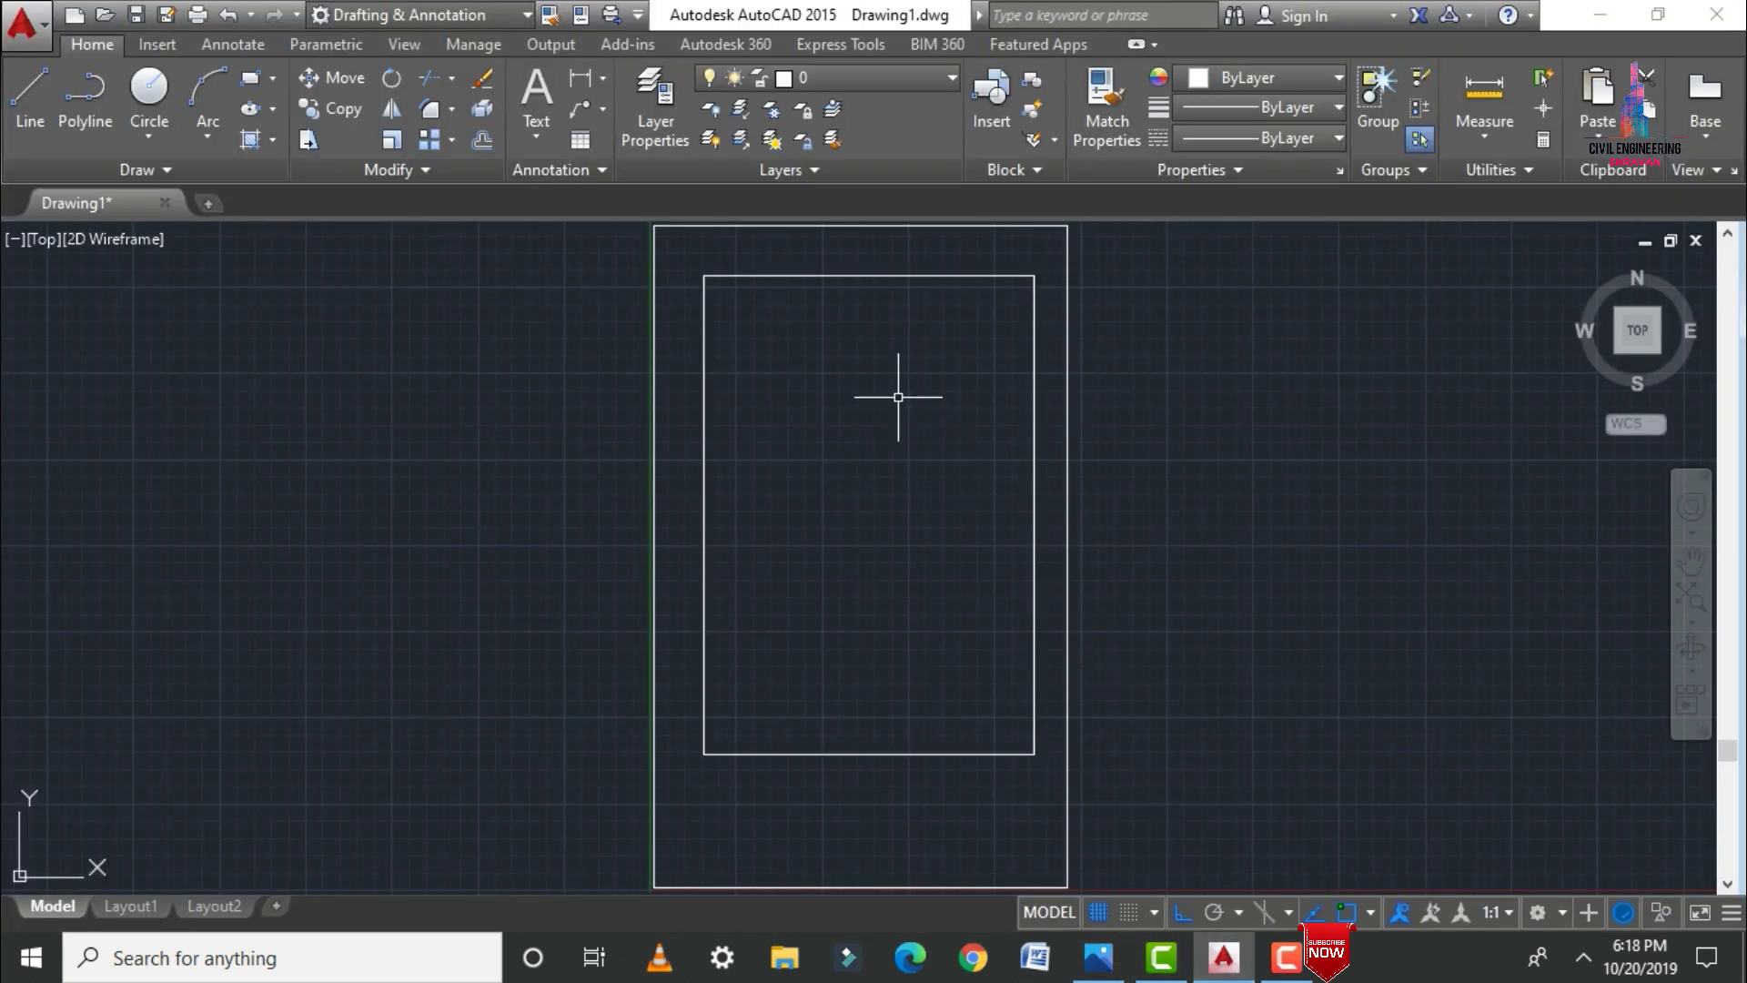
type("o")
key("Return")
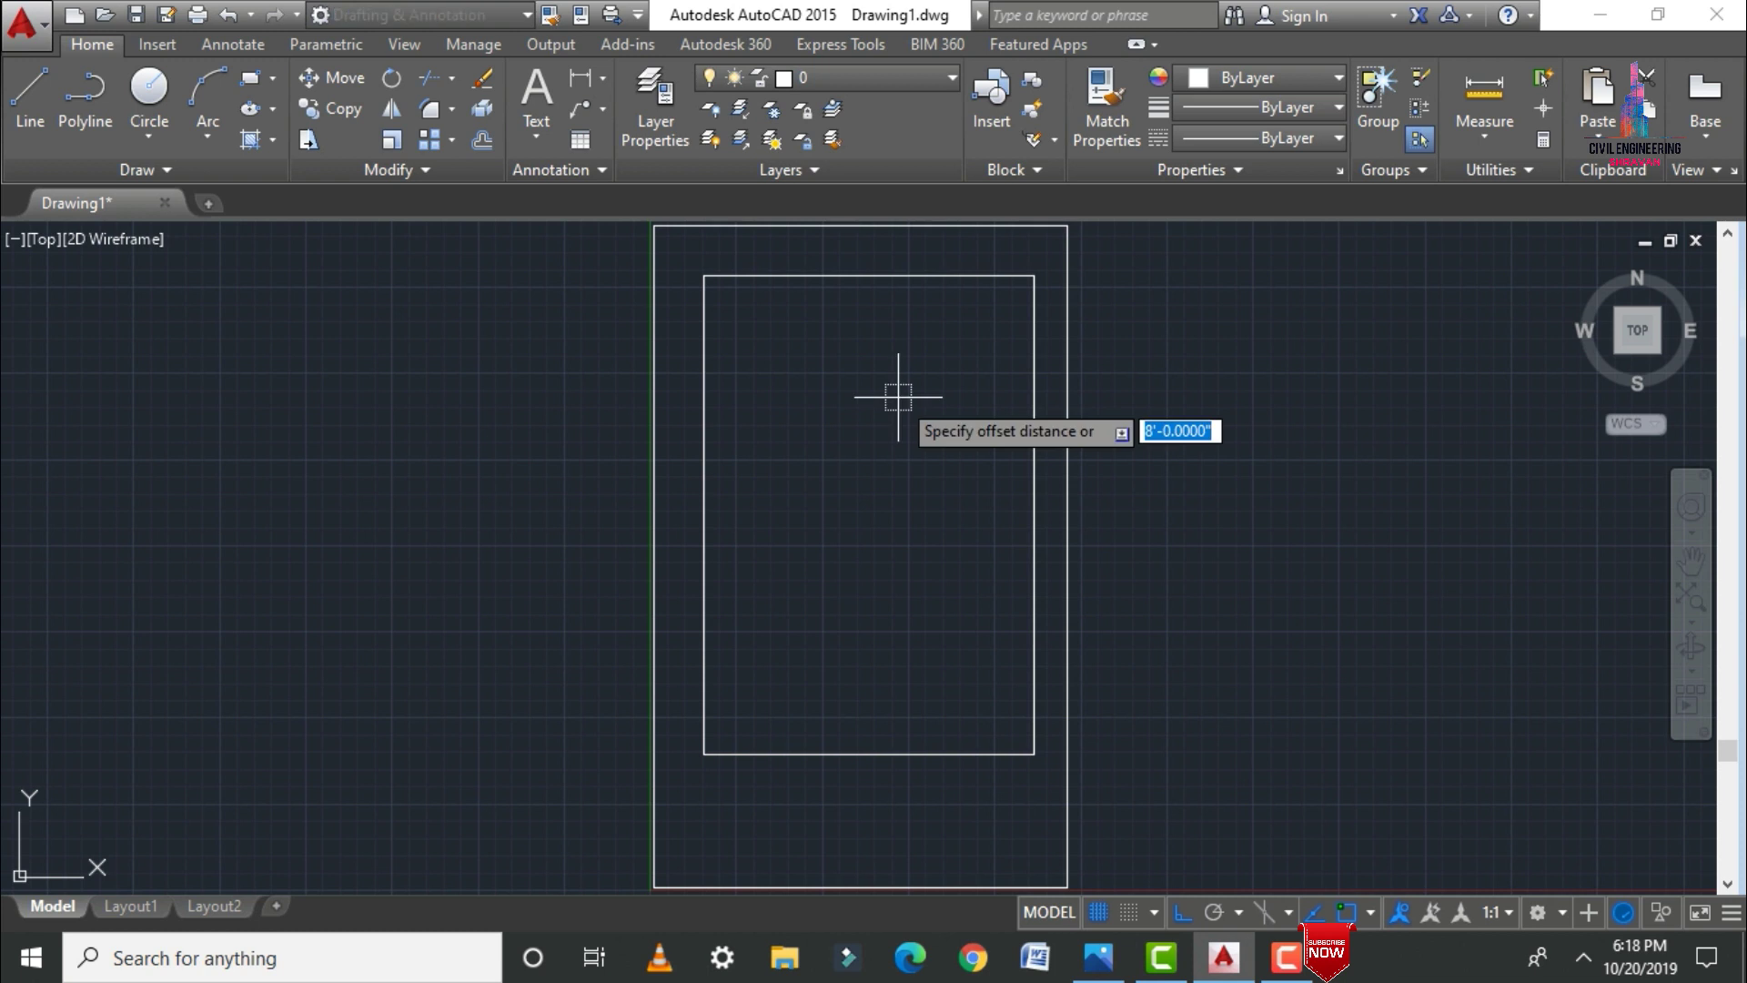
type("4")
key("Return")
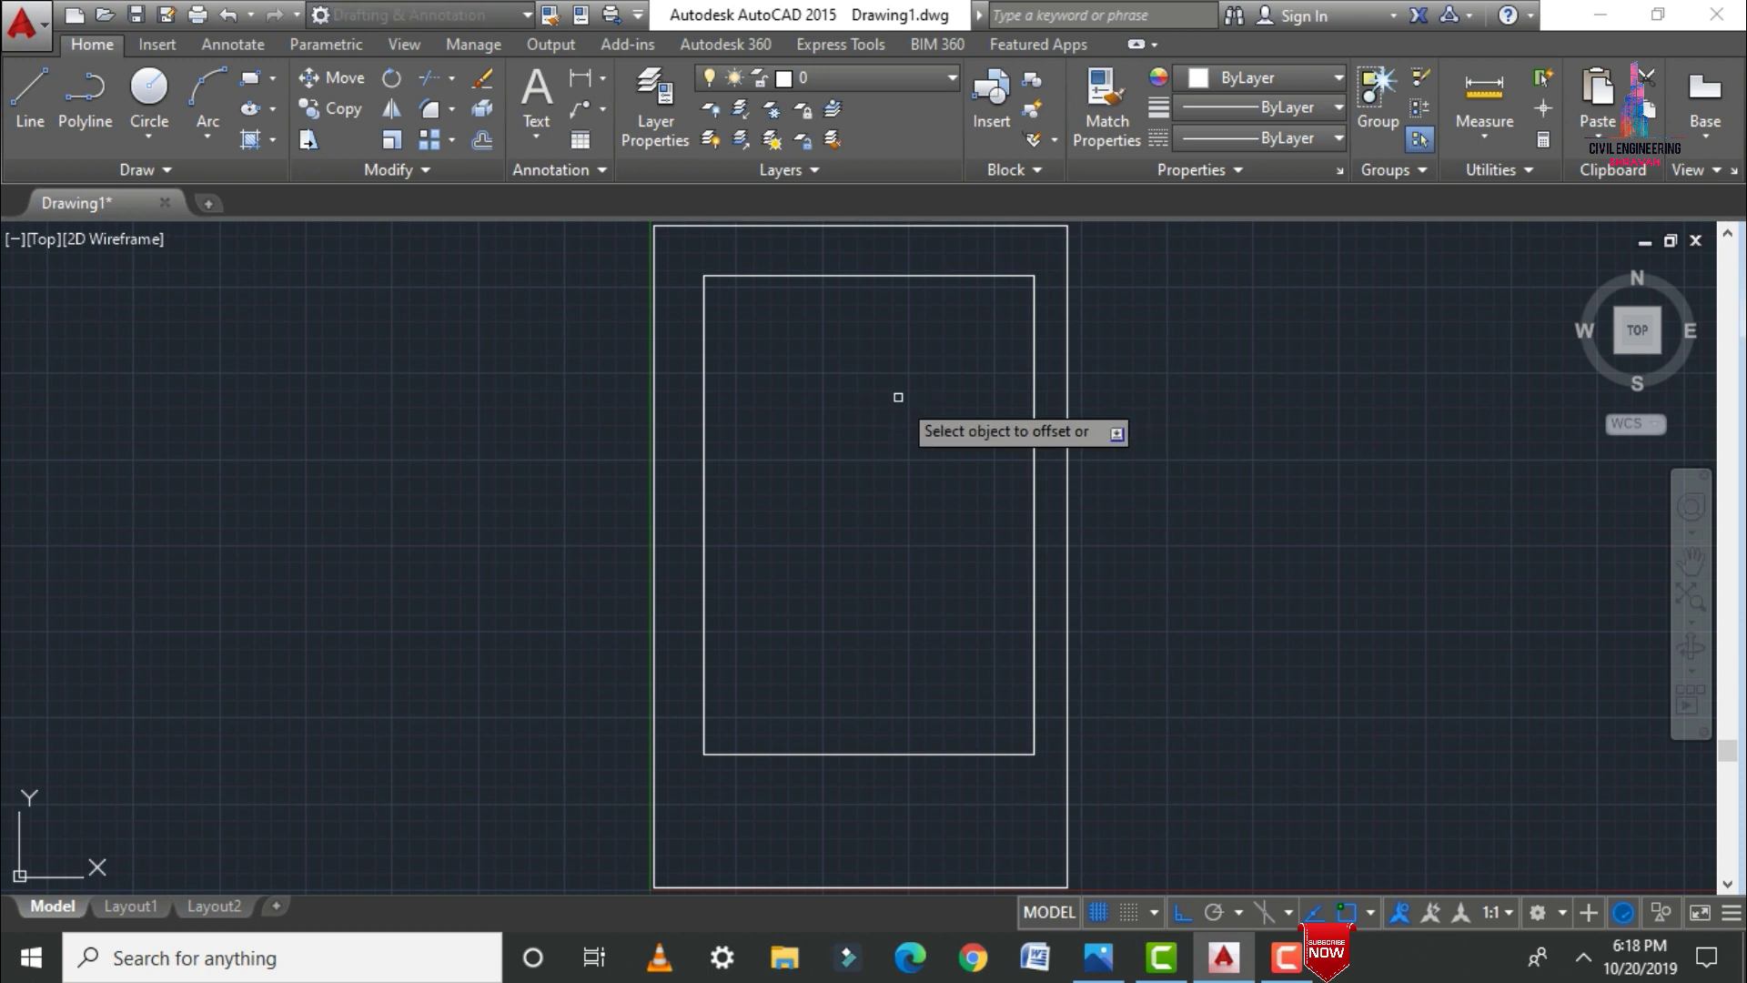
left_click(824, 277)
left_click(801, 364)
left_click(706, 455)
left_click(779, 453)
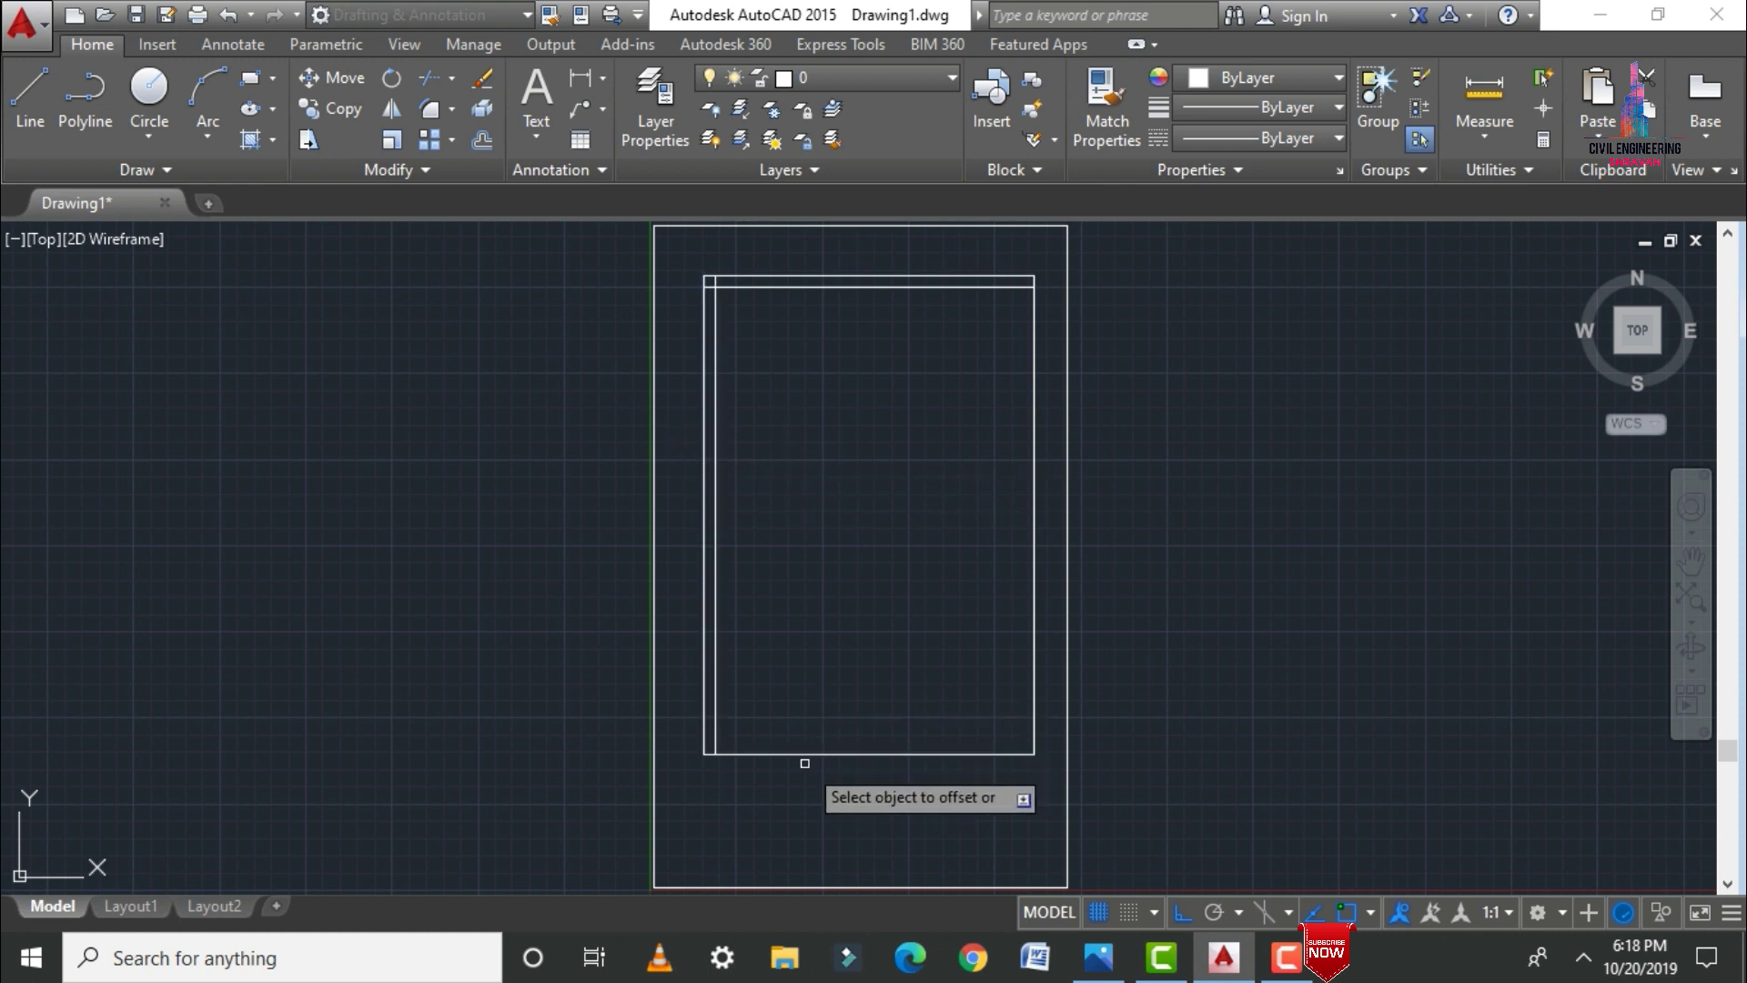
Step: Offset the setback rectangle's bottom and right edges inward by 9" to complete the external walls
left_click(800, 755)
left_click(796, 664)
left_click(1034, 582)
left_click(913, 609)
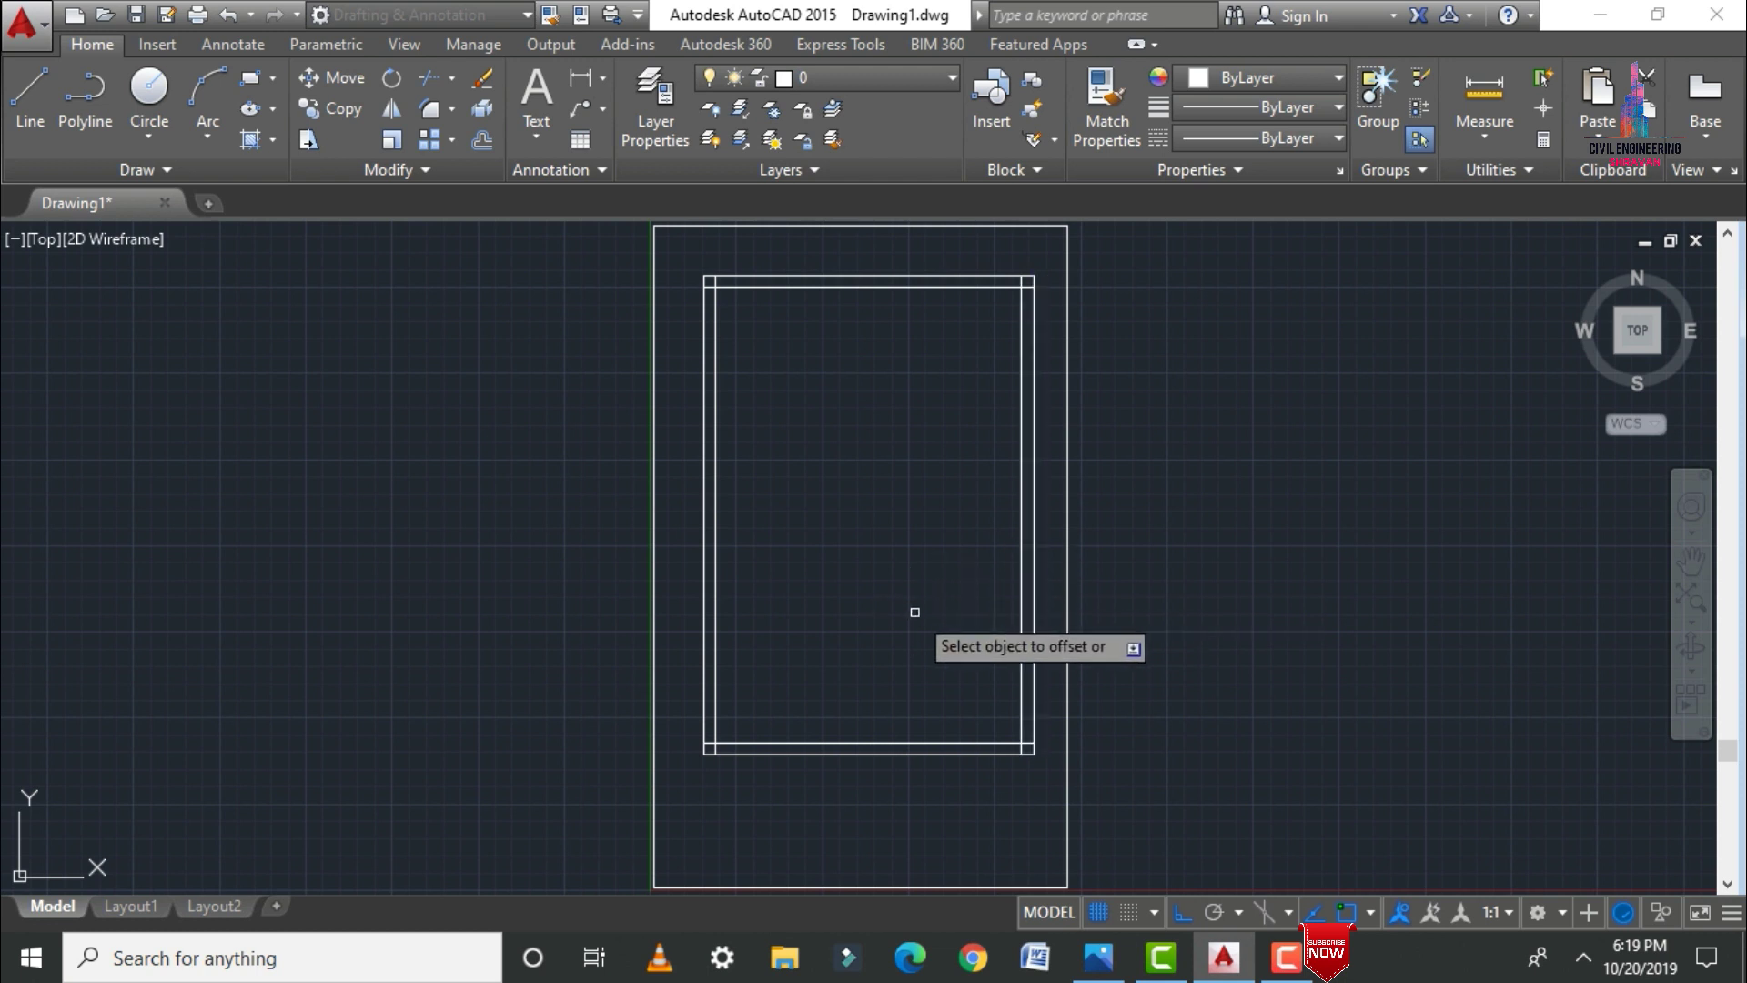
key("Escape")
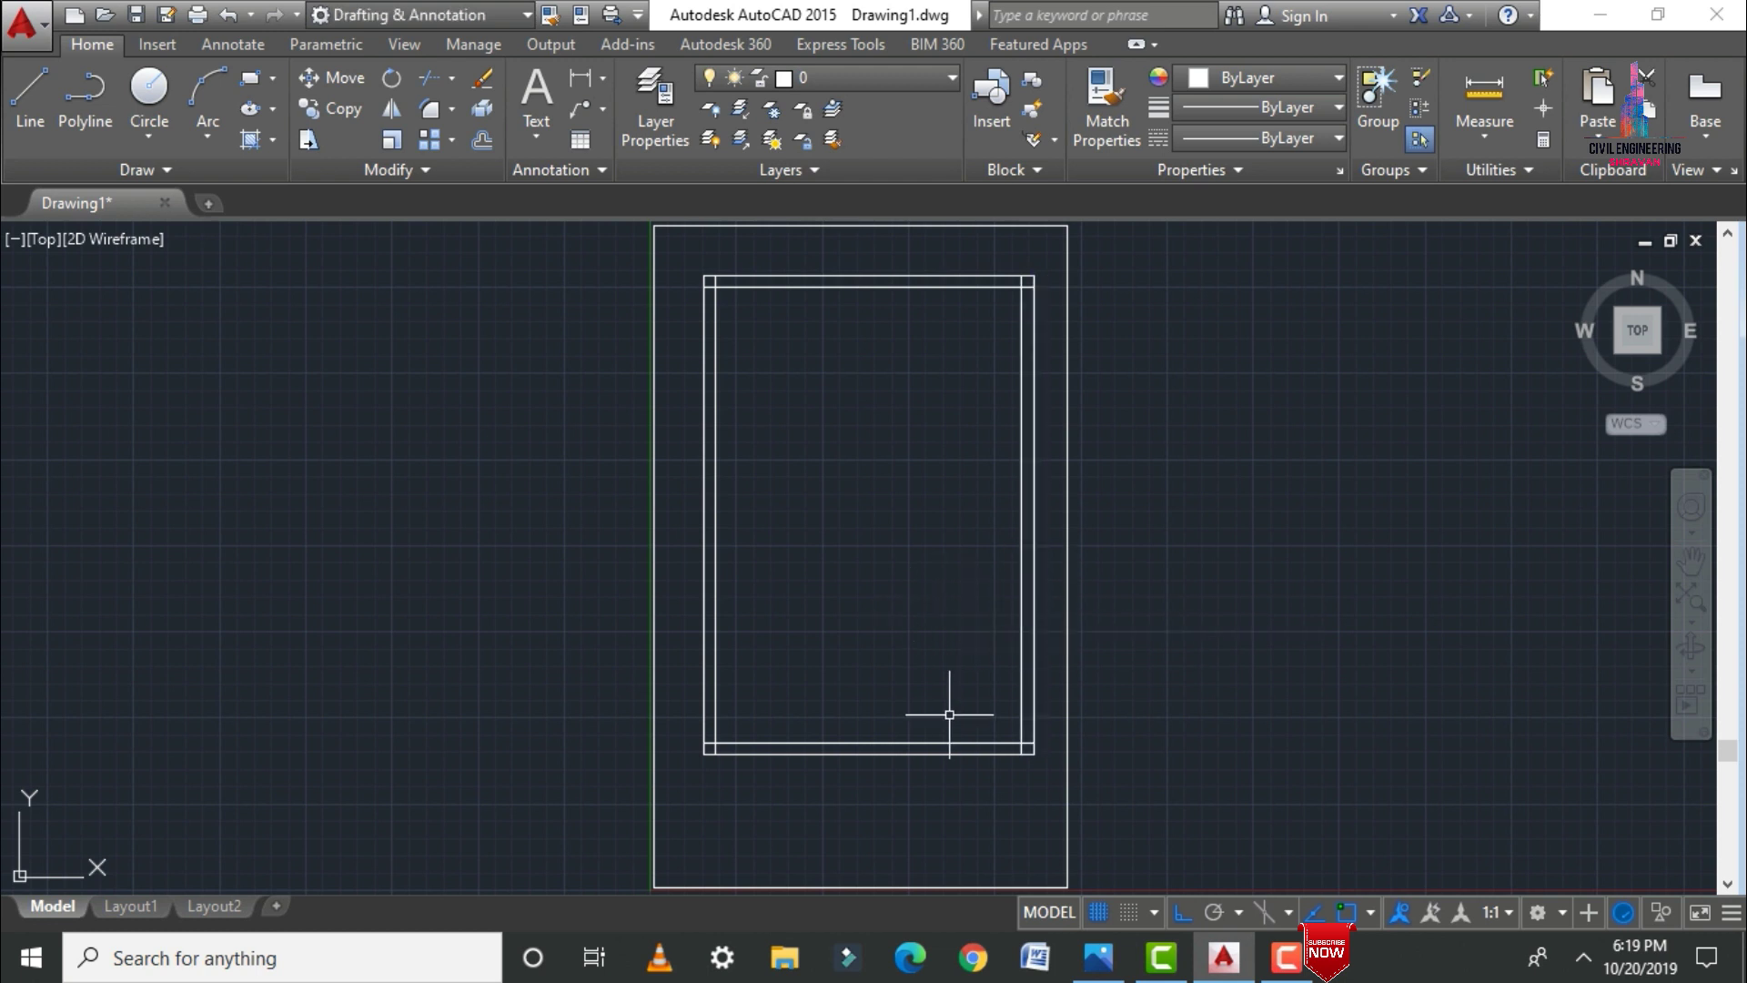
Step: Offset the inner face of the right external wall 10'0" to the left as the central partition line
scroll(810, 702, "down", 2)
scroll(915, 444, "up", 6)
scroll(726, 246, "down", 4)
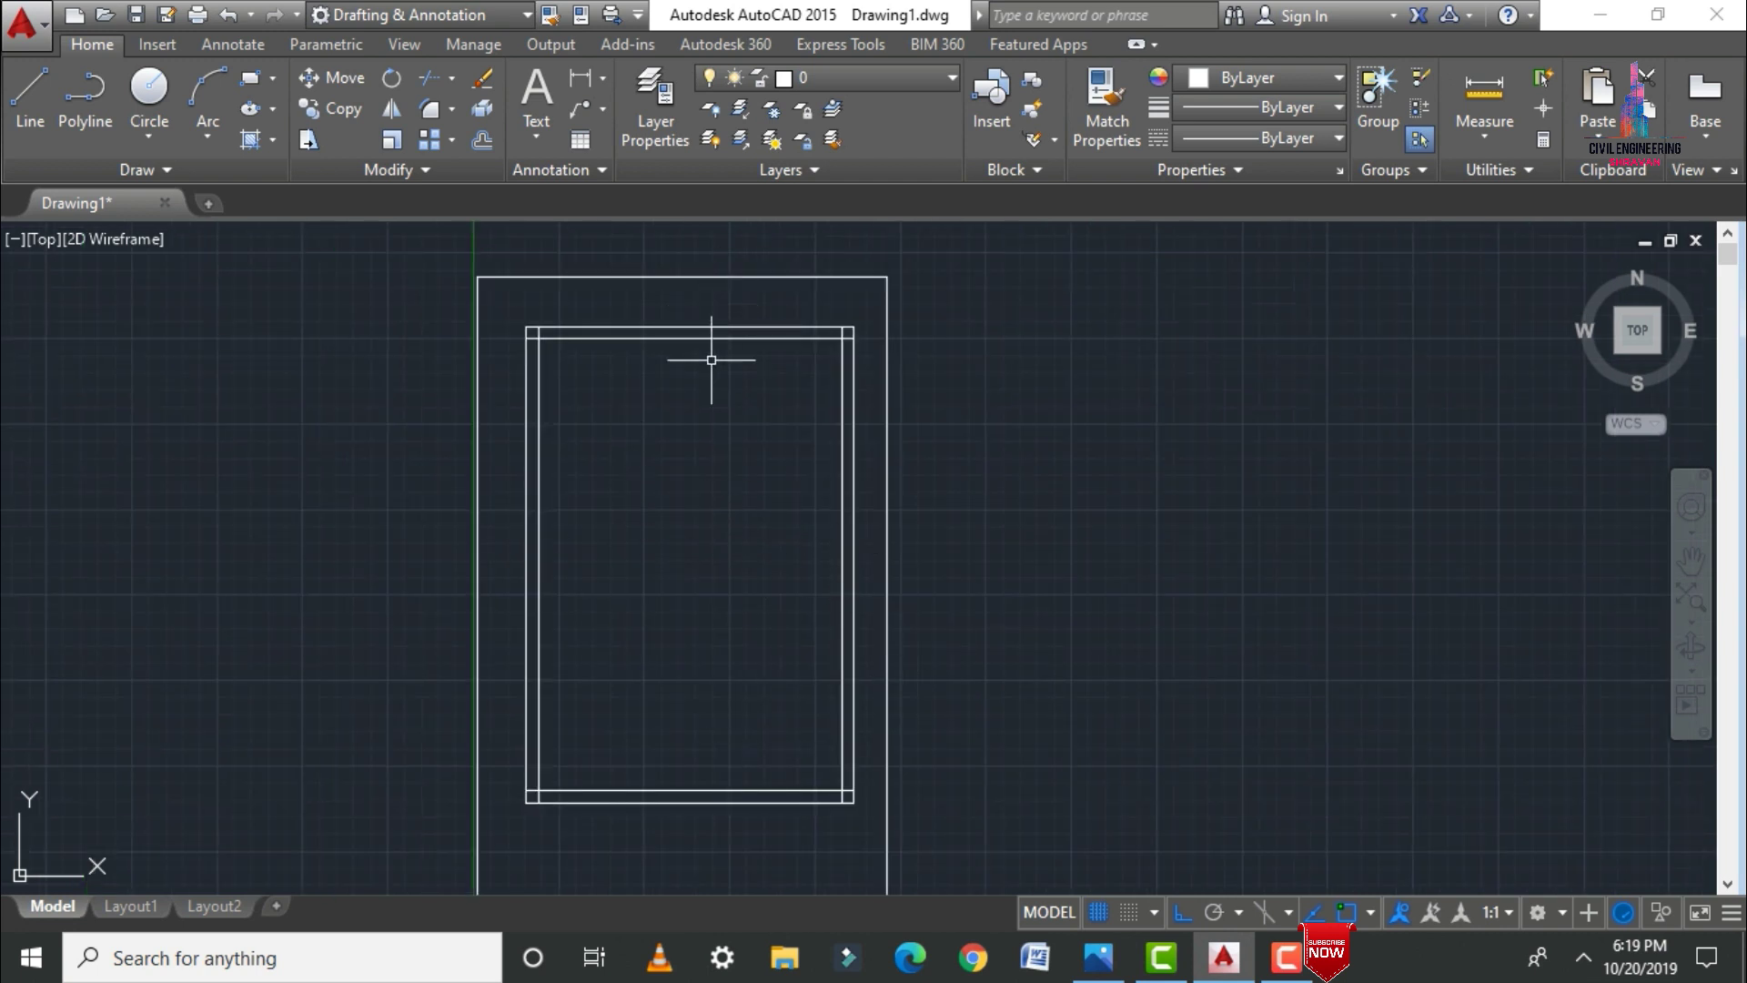
scroll(686, 445, "up", 2)
scroll(687, 445, "down", 3)
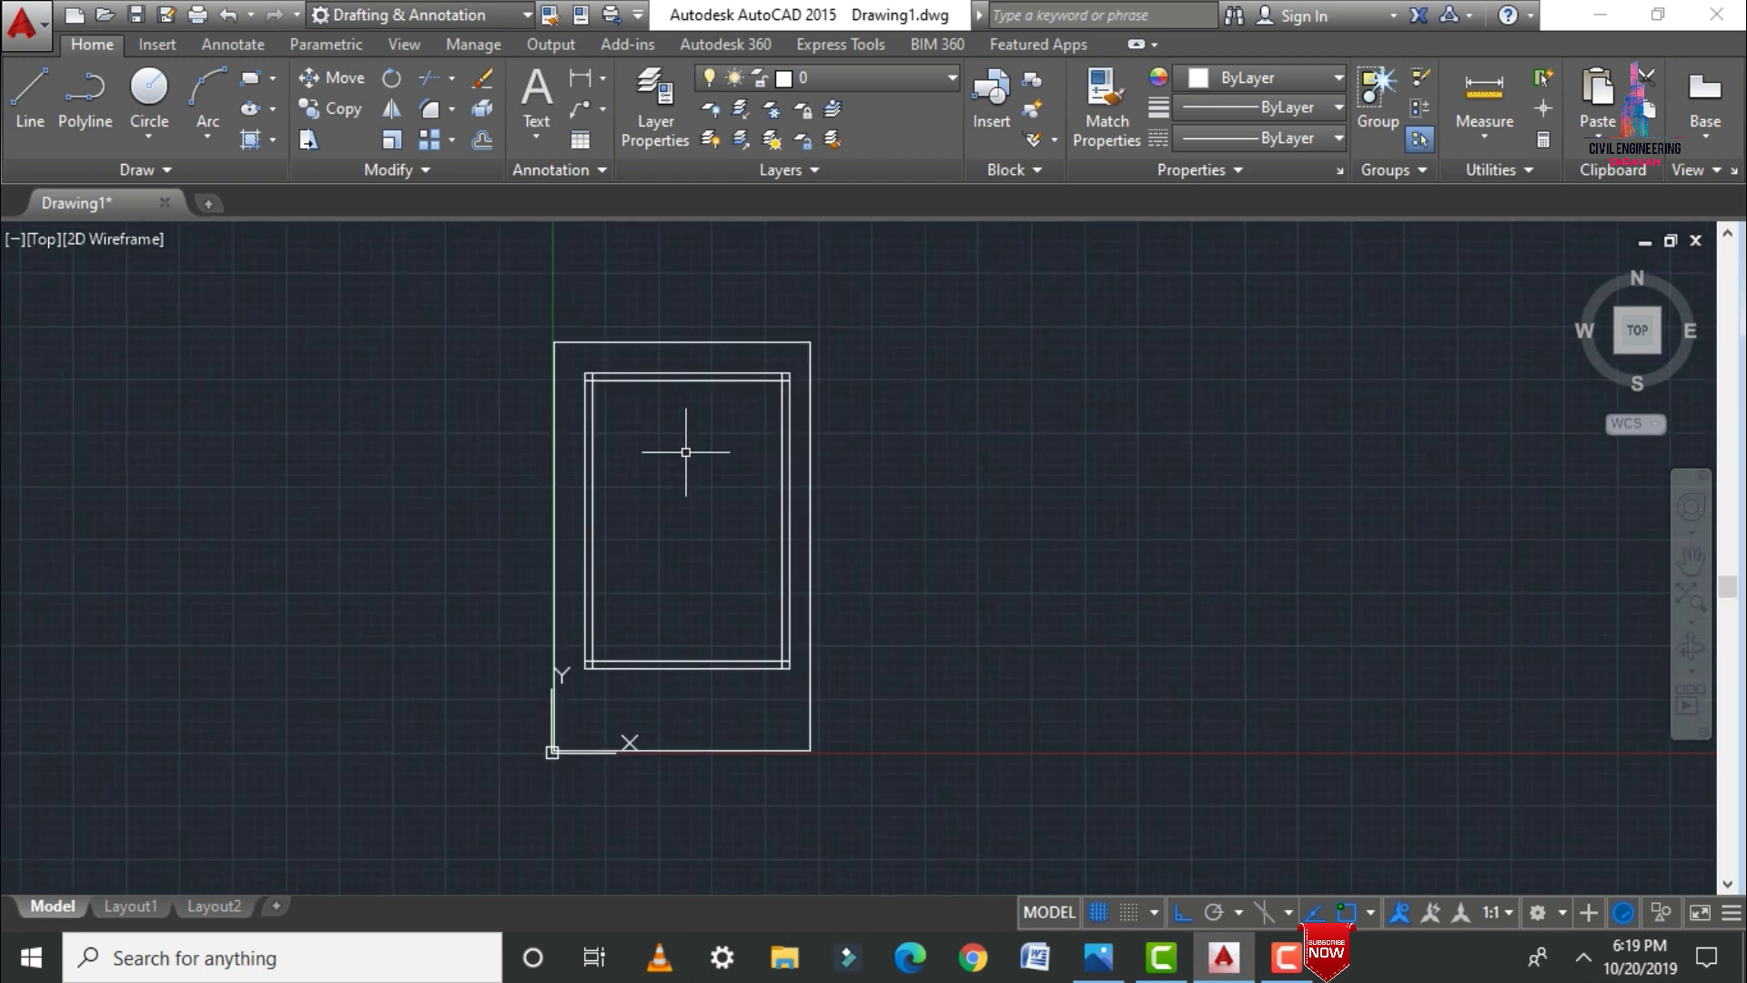
scroll(783, 628, "up", 2)
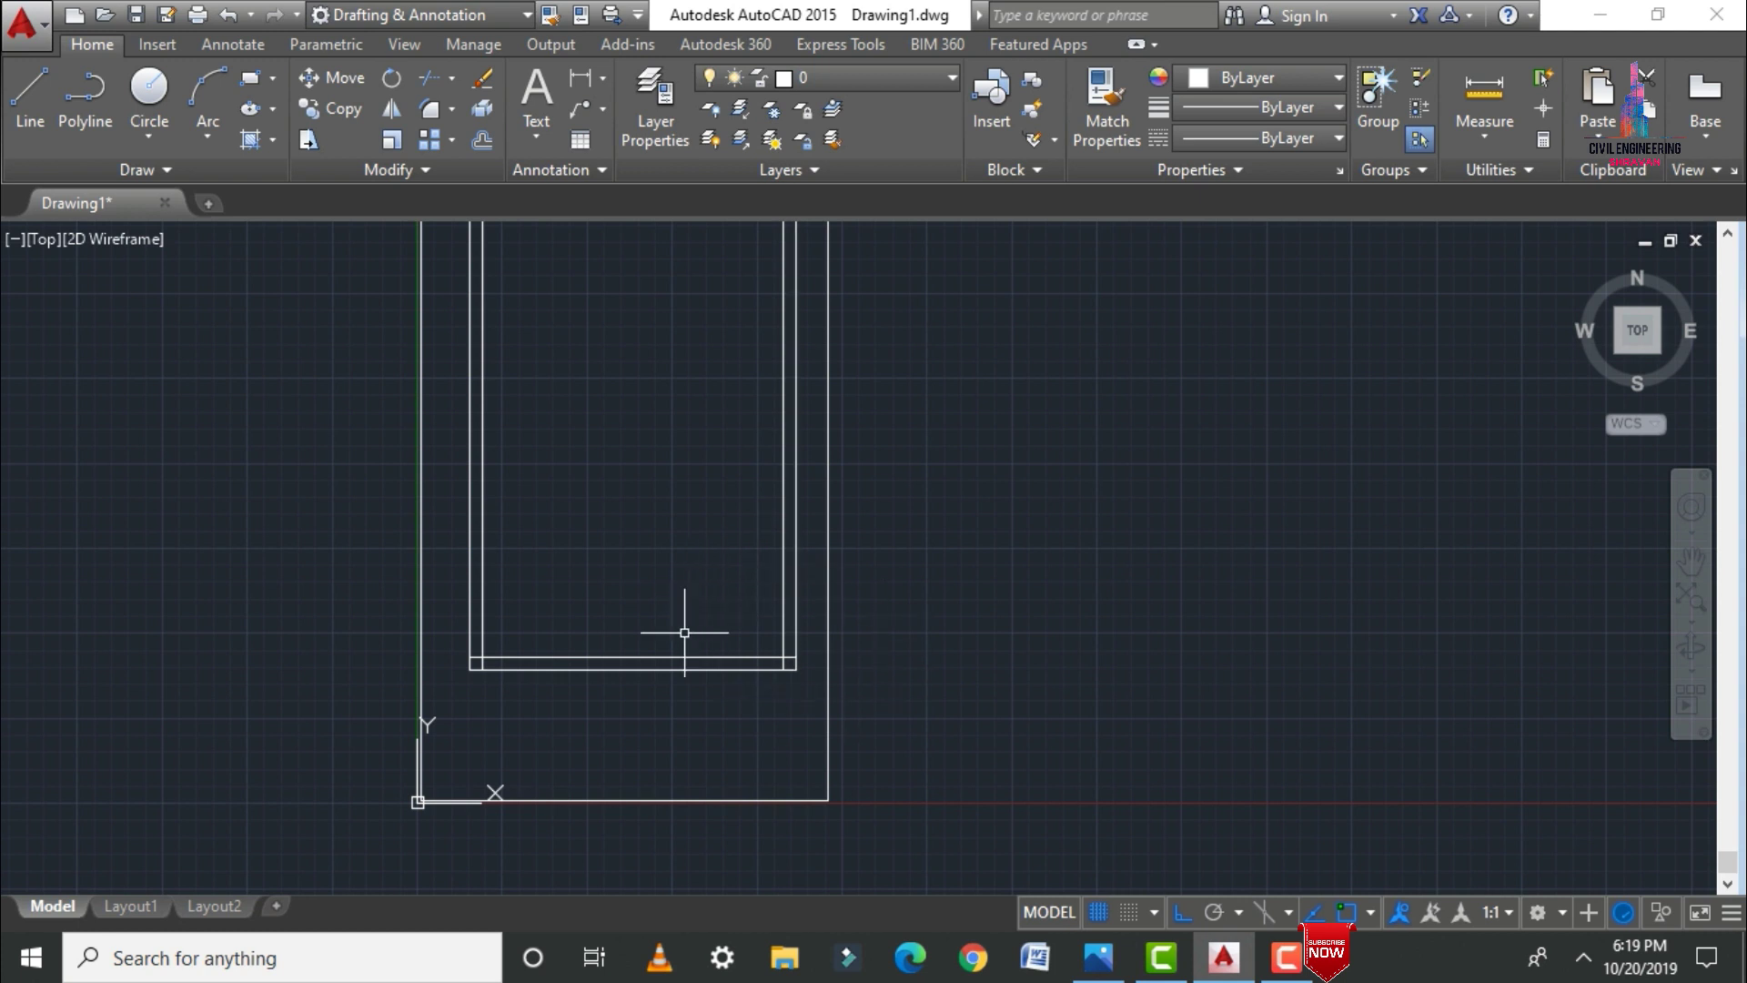
scroll(636, 466, "down", 2)
scroll(627, 490, "up", 2)
type("o")
key("Return")
type("10'0")
key("Return")
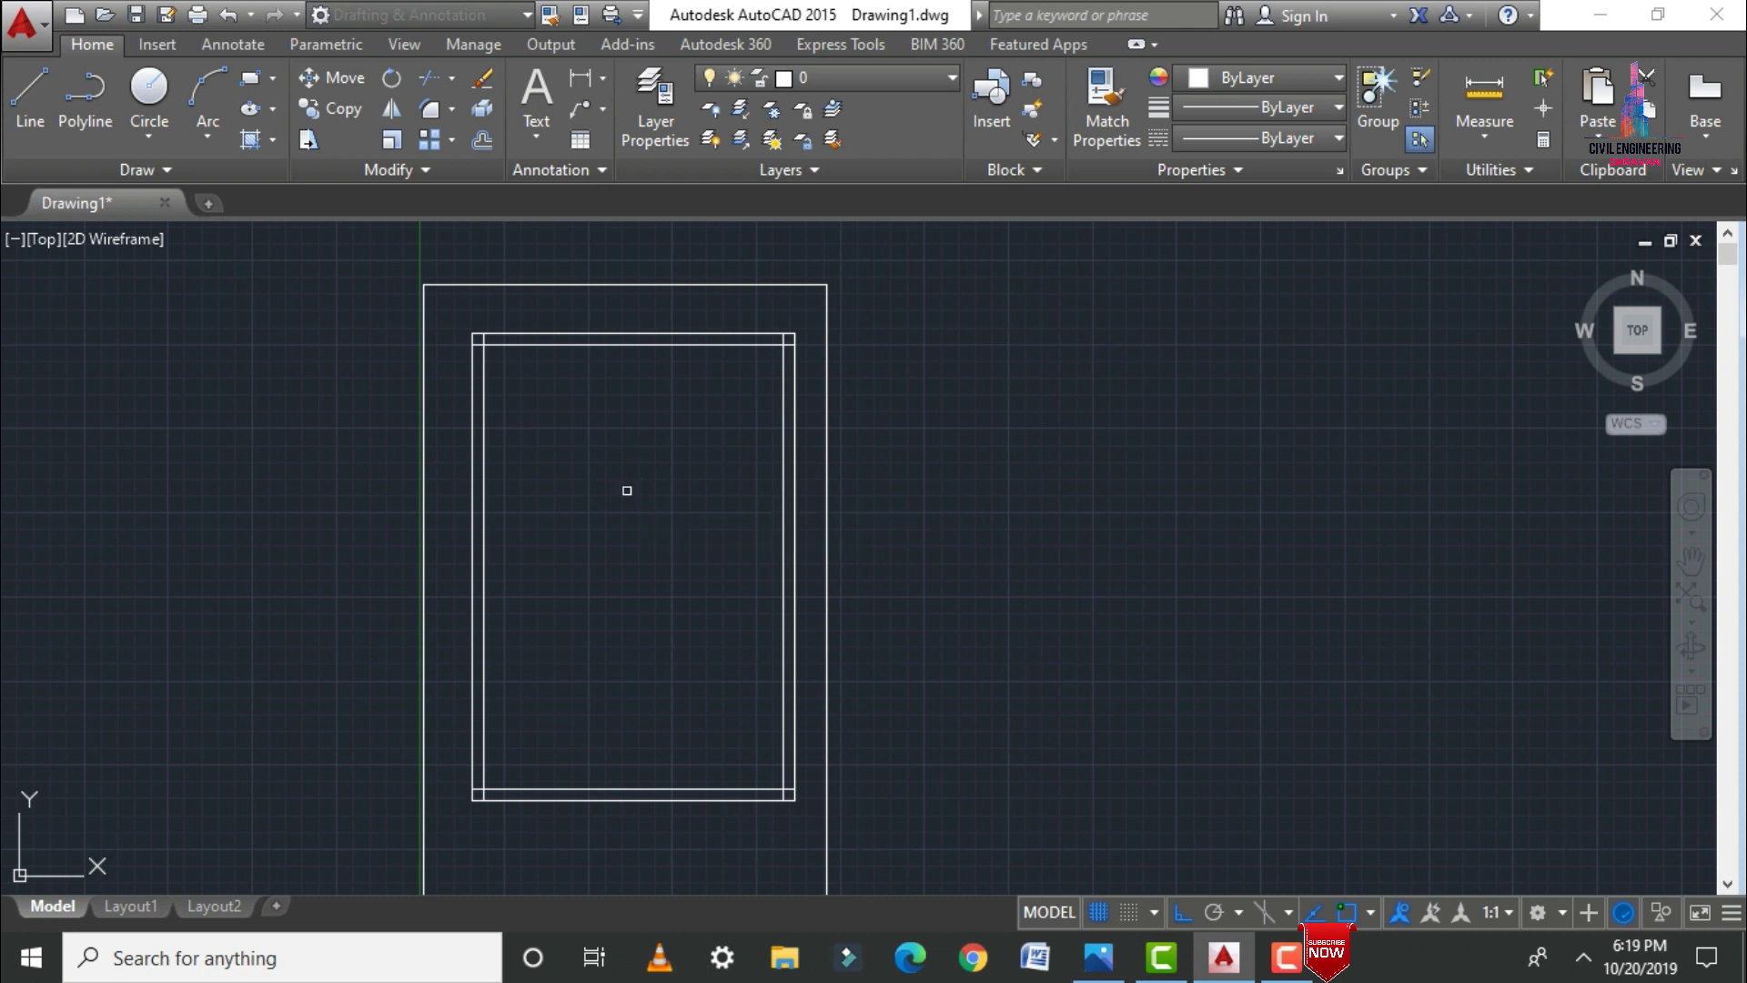
left_click(780, 712)
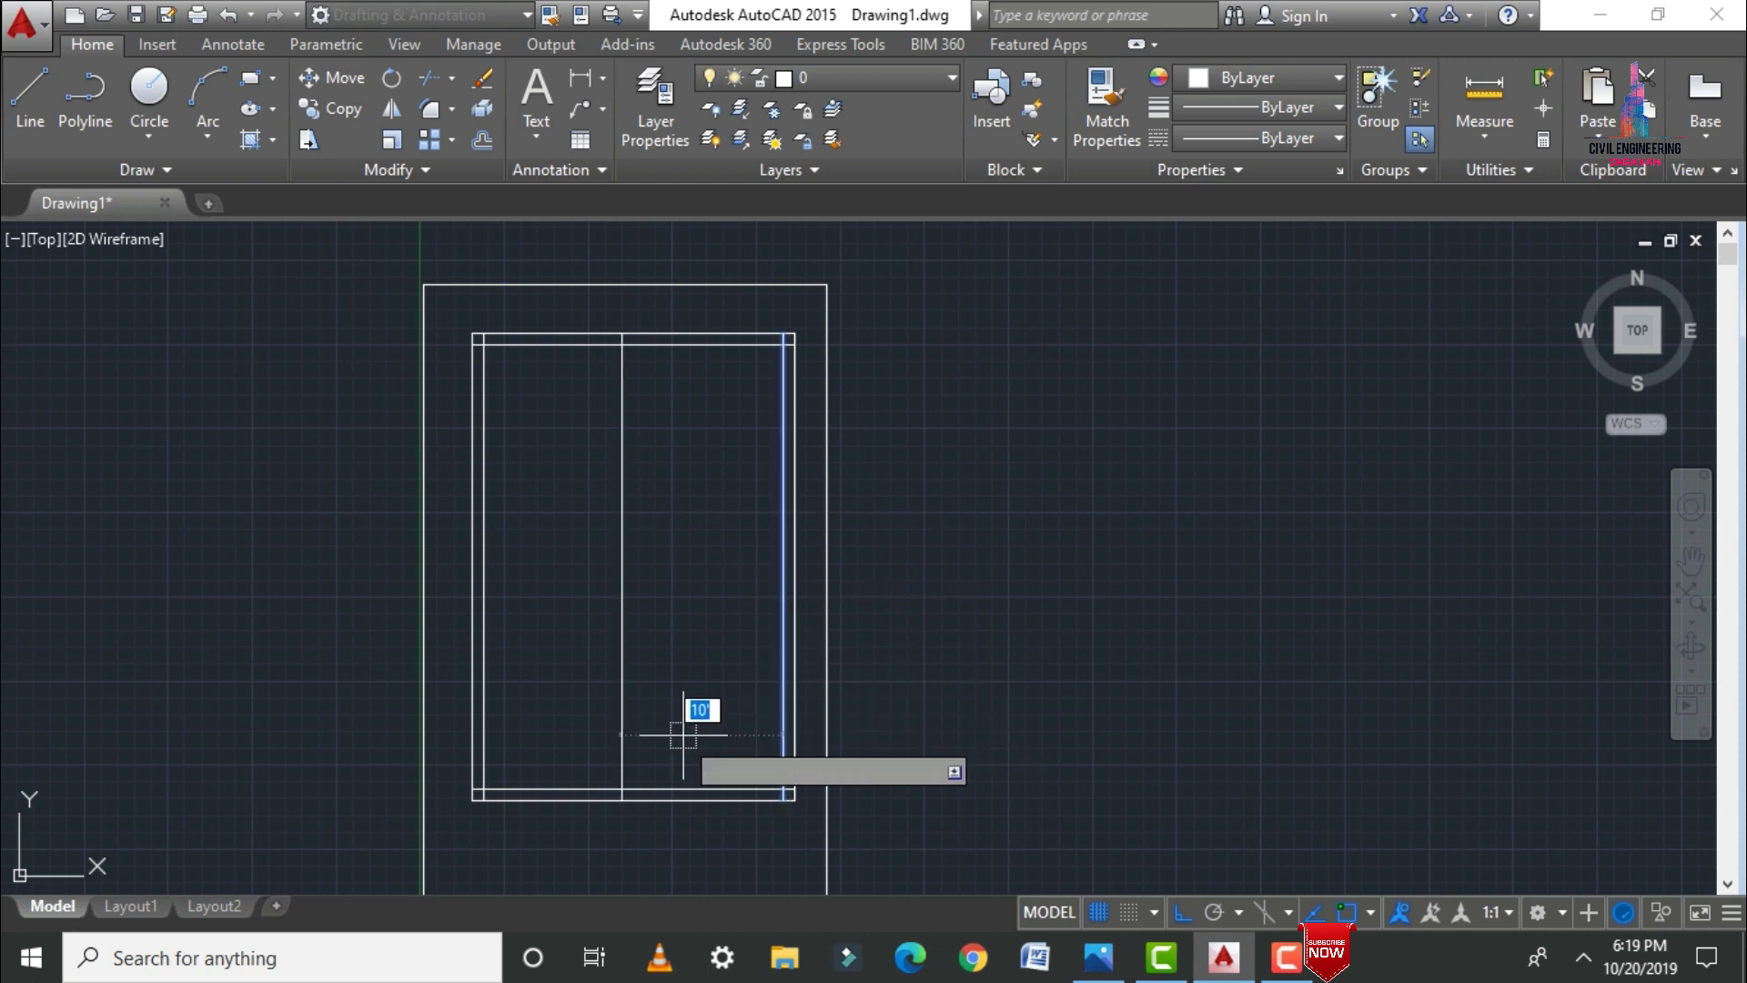
left_click(654, 716)
Step: Offset the central partition line 5" to the right to give the internal wall its thickness
scroll(577, 761, "up", 2)
scroll(519, 604, "down", 4)
scroll(527, 612, "up", 2)
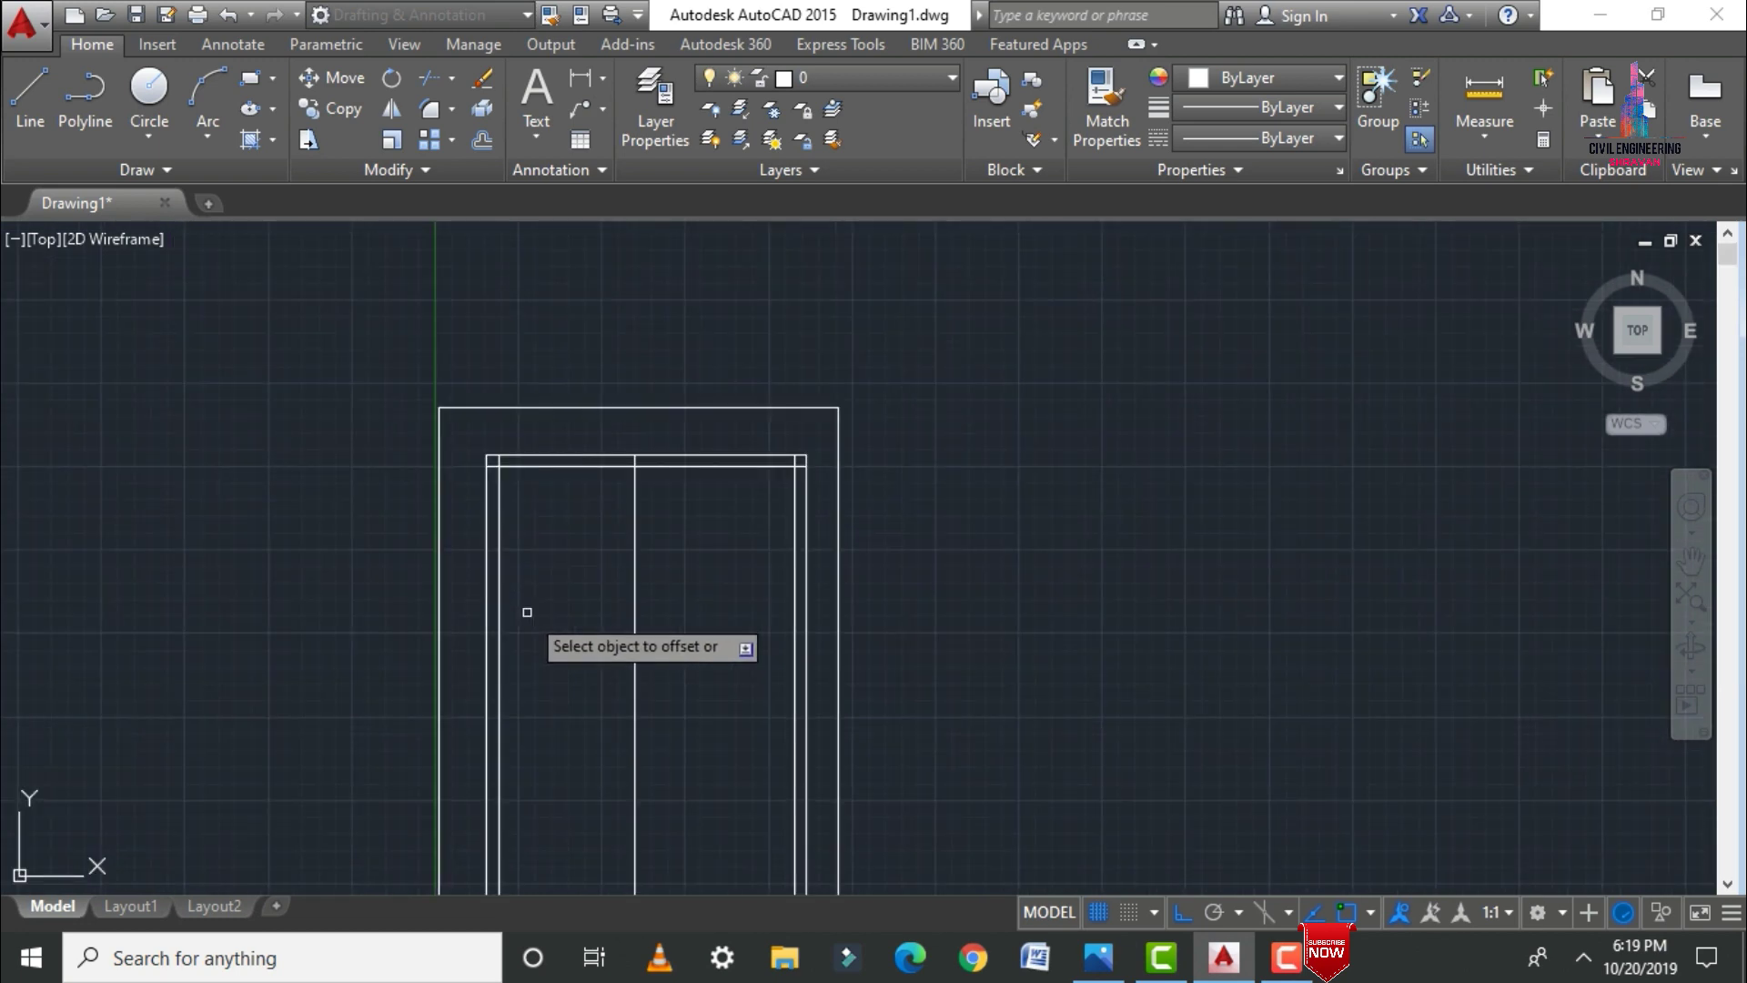
key("Escape")
scroll(573, 604, "down", 2)
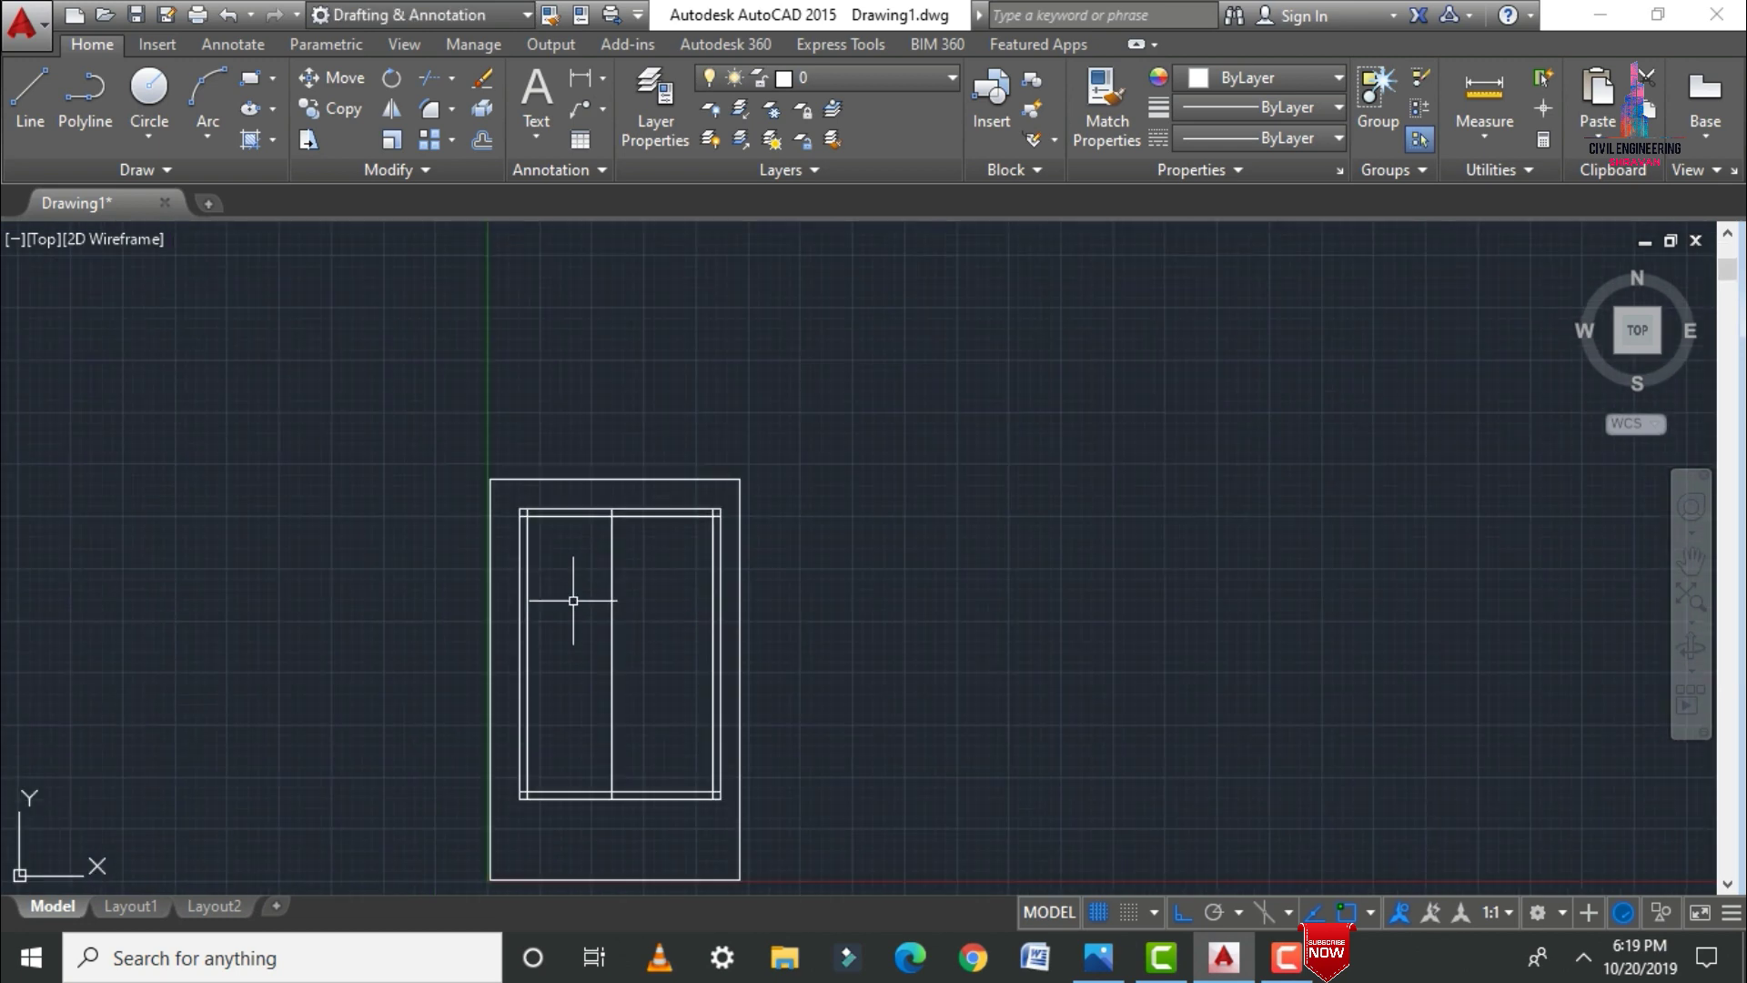
scroll(565, 797, "up", 4)
type("o")
key("Return")
key("Return")
key("Escape")
Step: Offset the inner face of the bottom external wall 12'0" upward as a horizontal partition line
type("o")
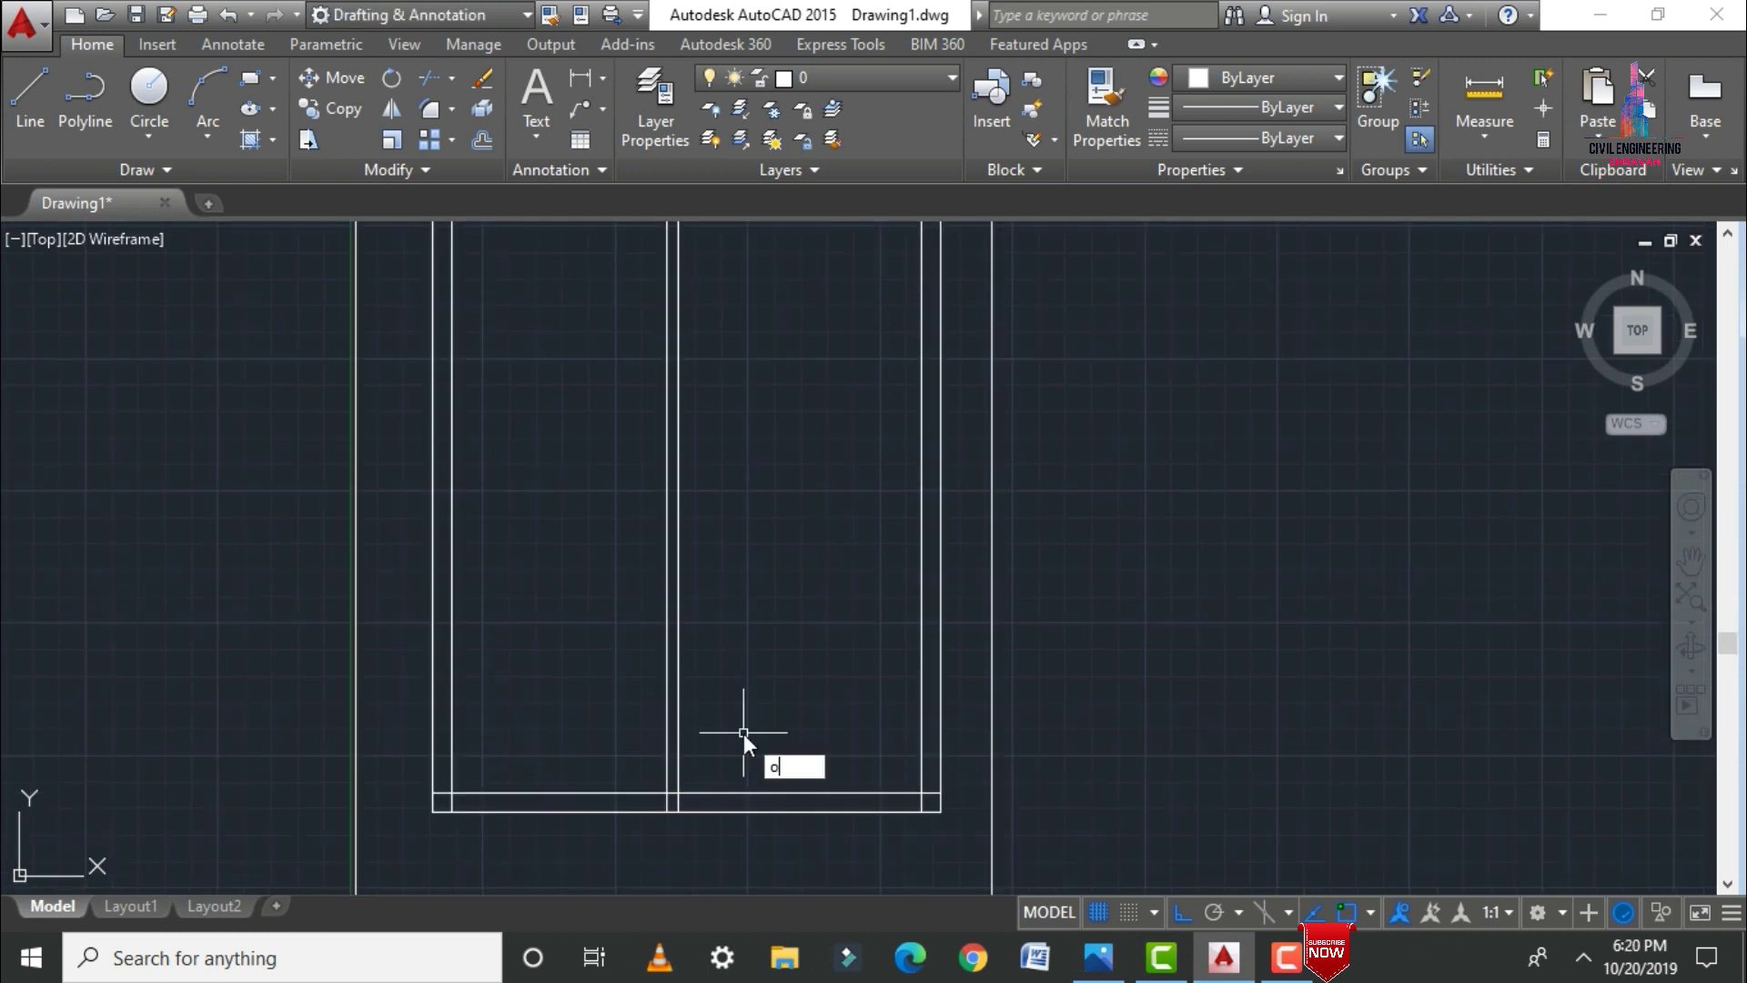
key("Return")
type("12'0")
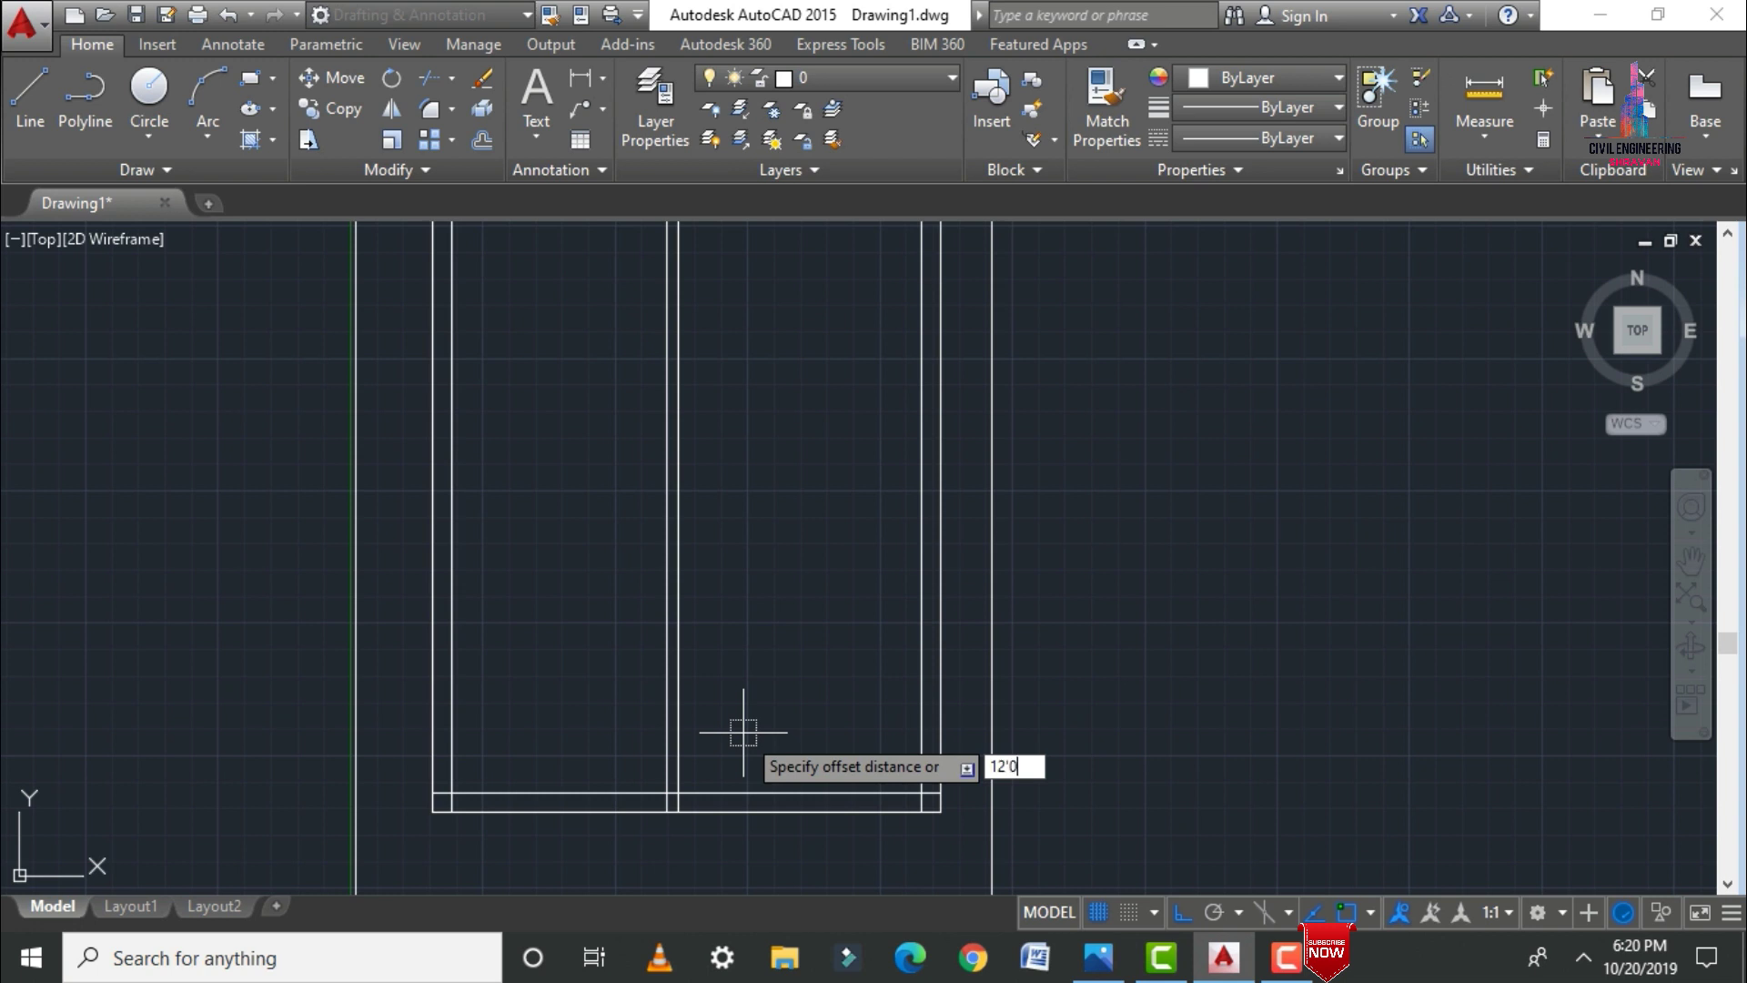
key("Return")
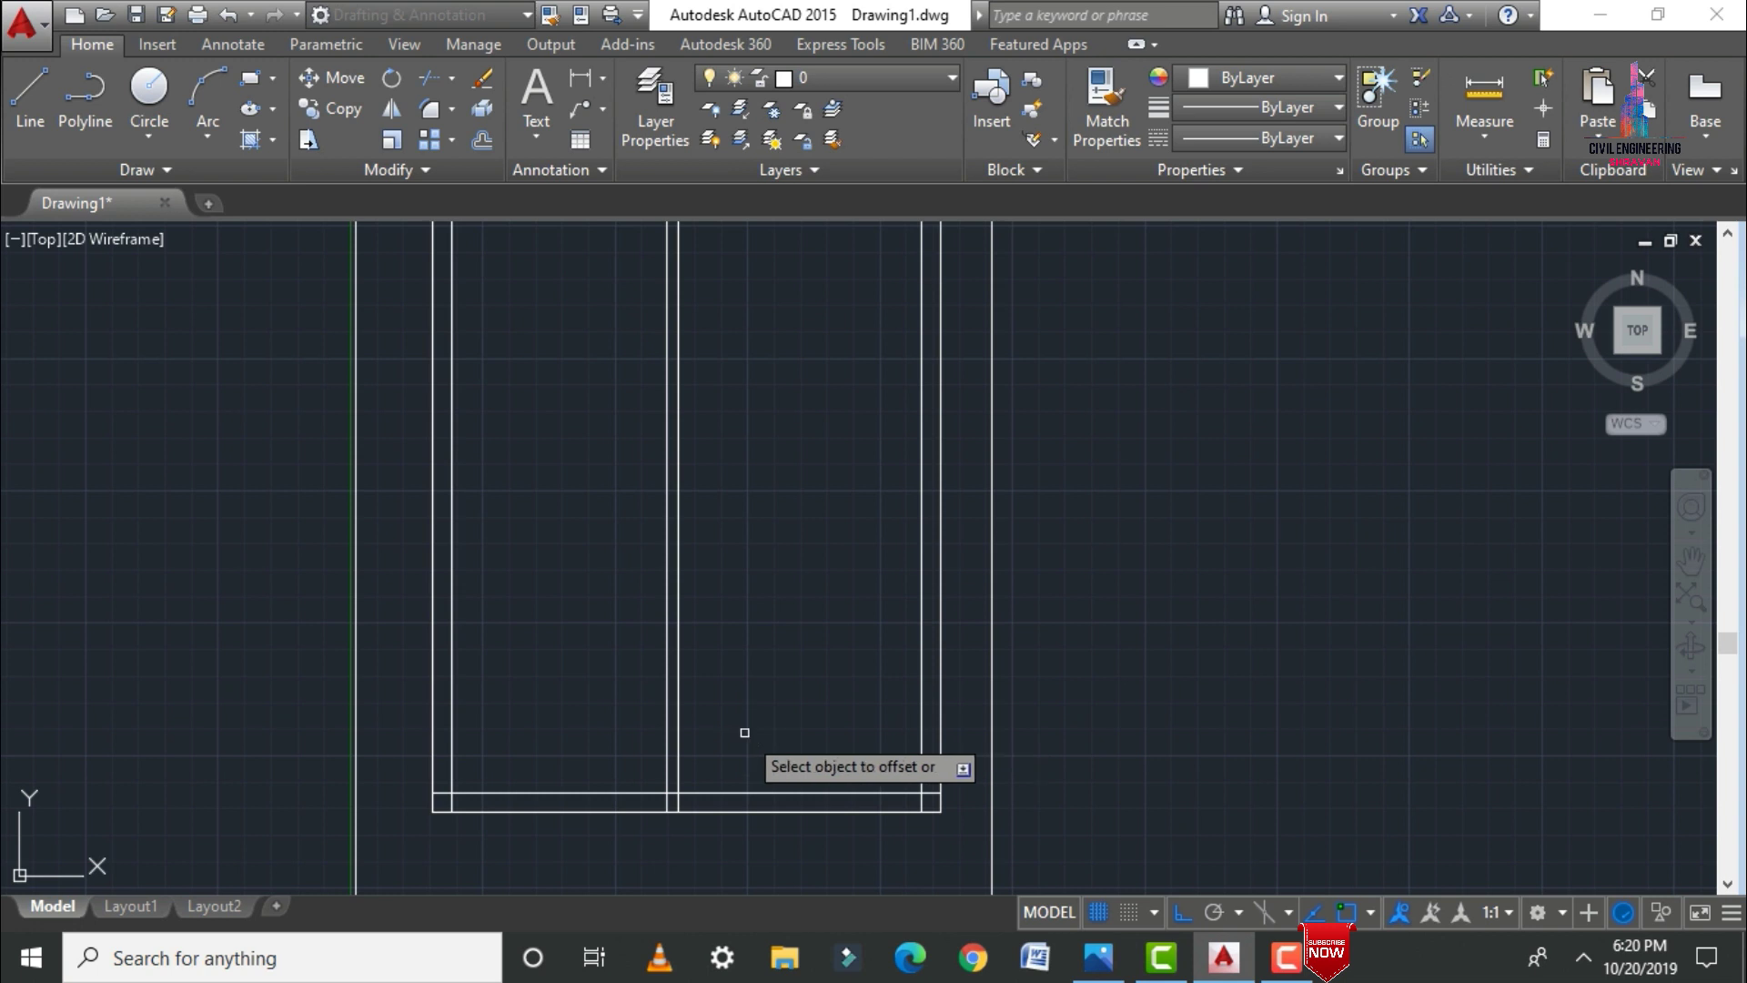
left_click(739, 472)
scroll(725, 761, "down", 2)
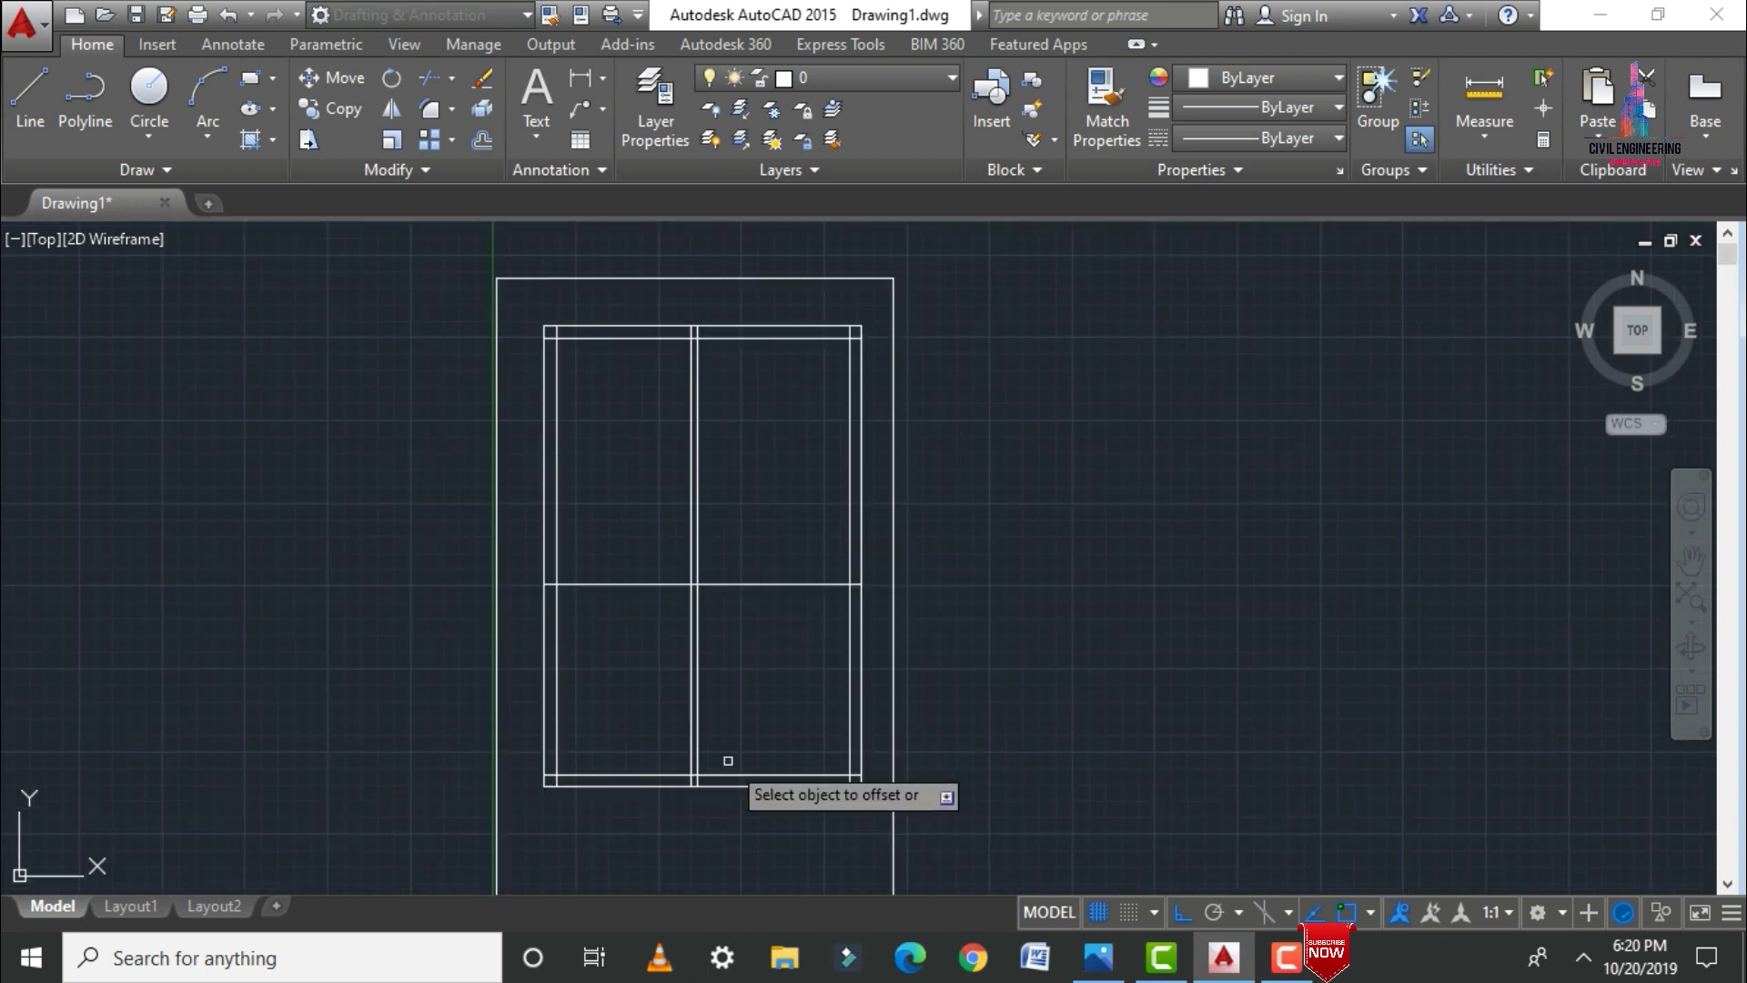
Step: Offset the horizontal partition line 5" downward to form the second wall face
scroll(756, 488, "up", 3)
scroll(700, 674, "down", 2)
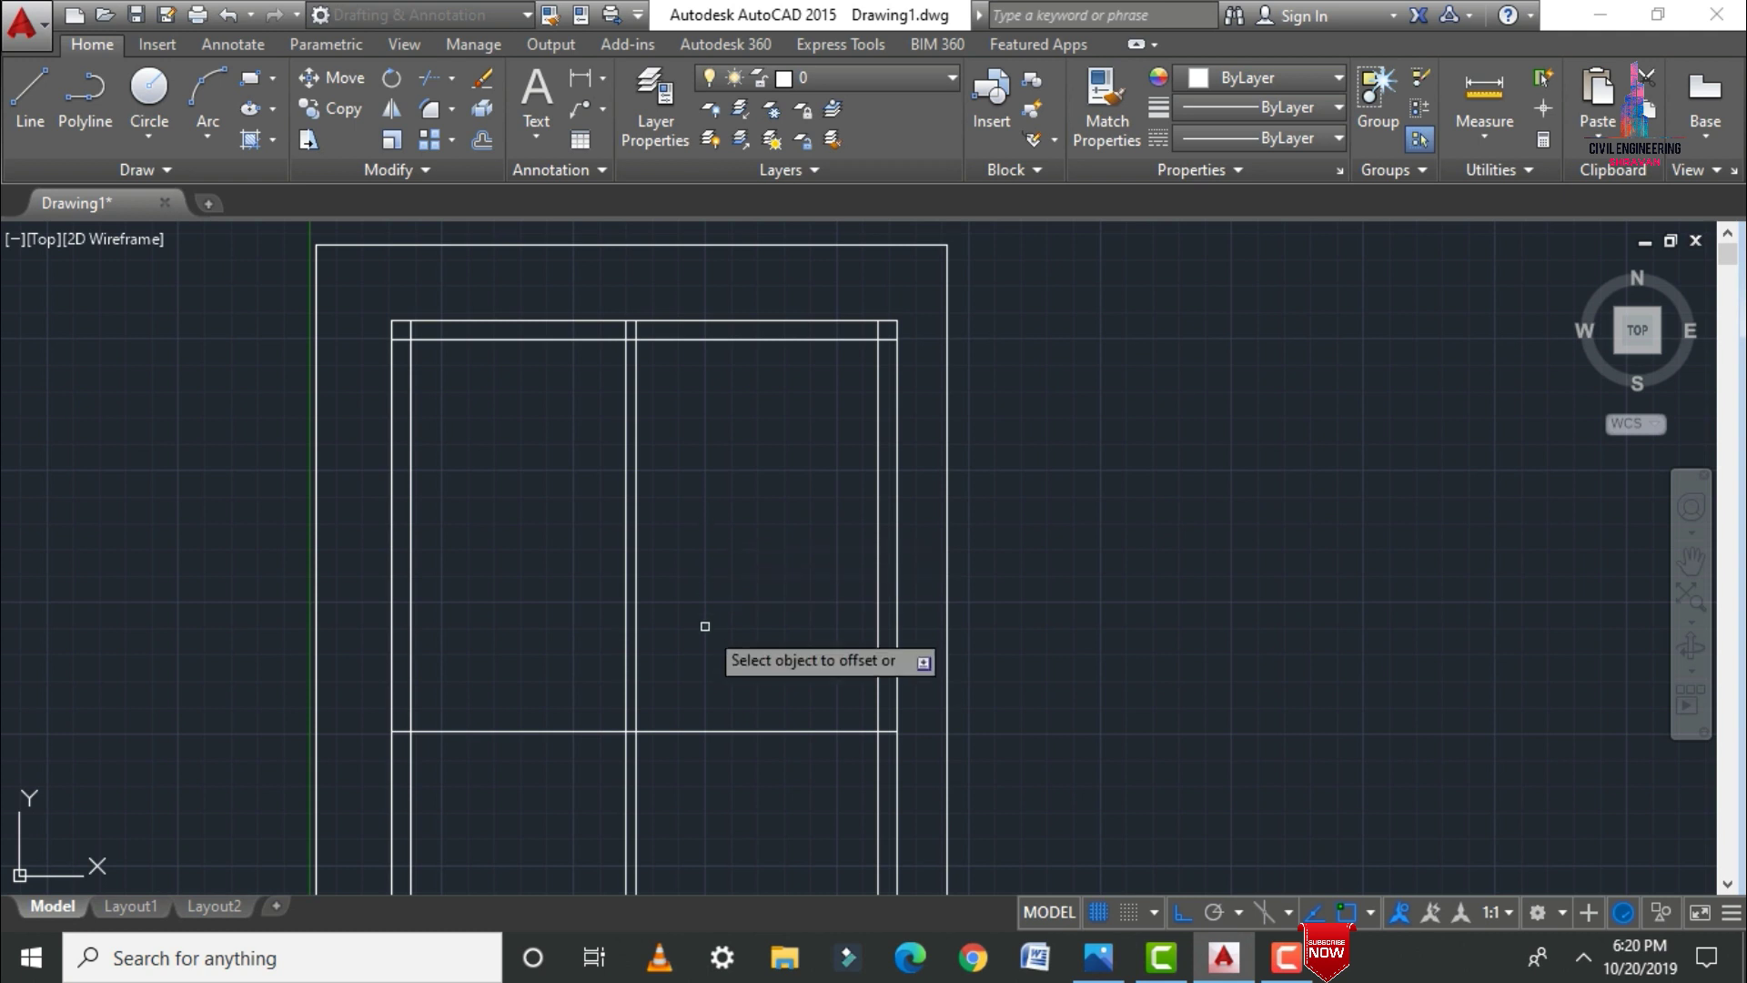
scroll(710, 742, "up", 2)
type("o")
key("Return")
type("5")
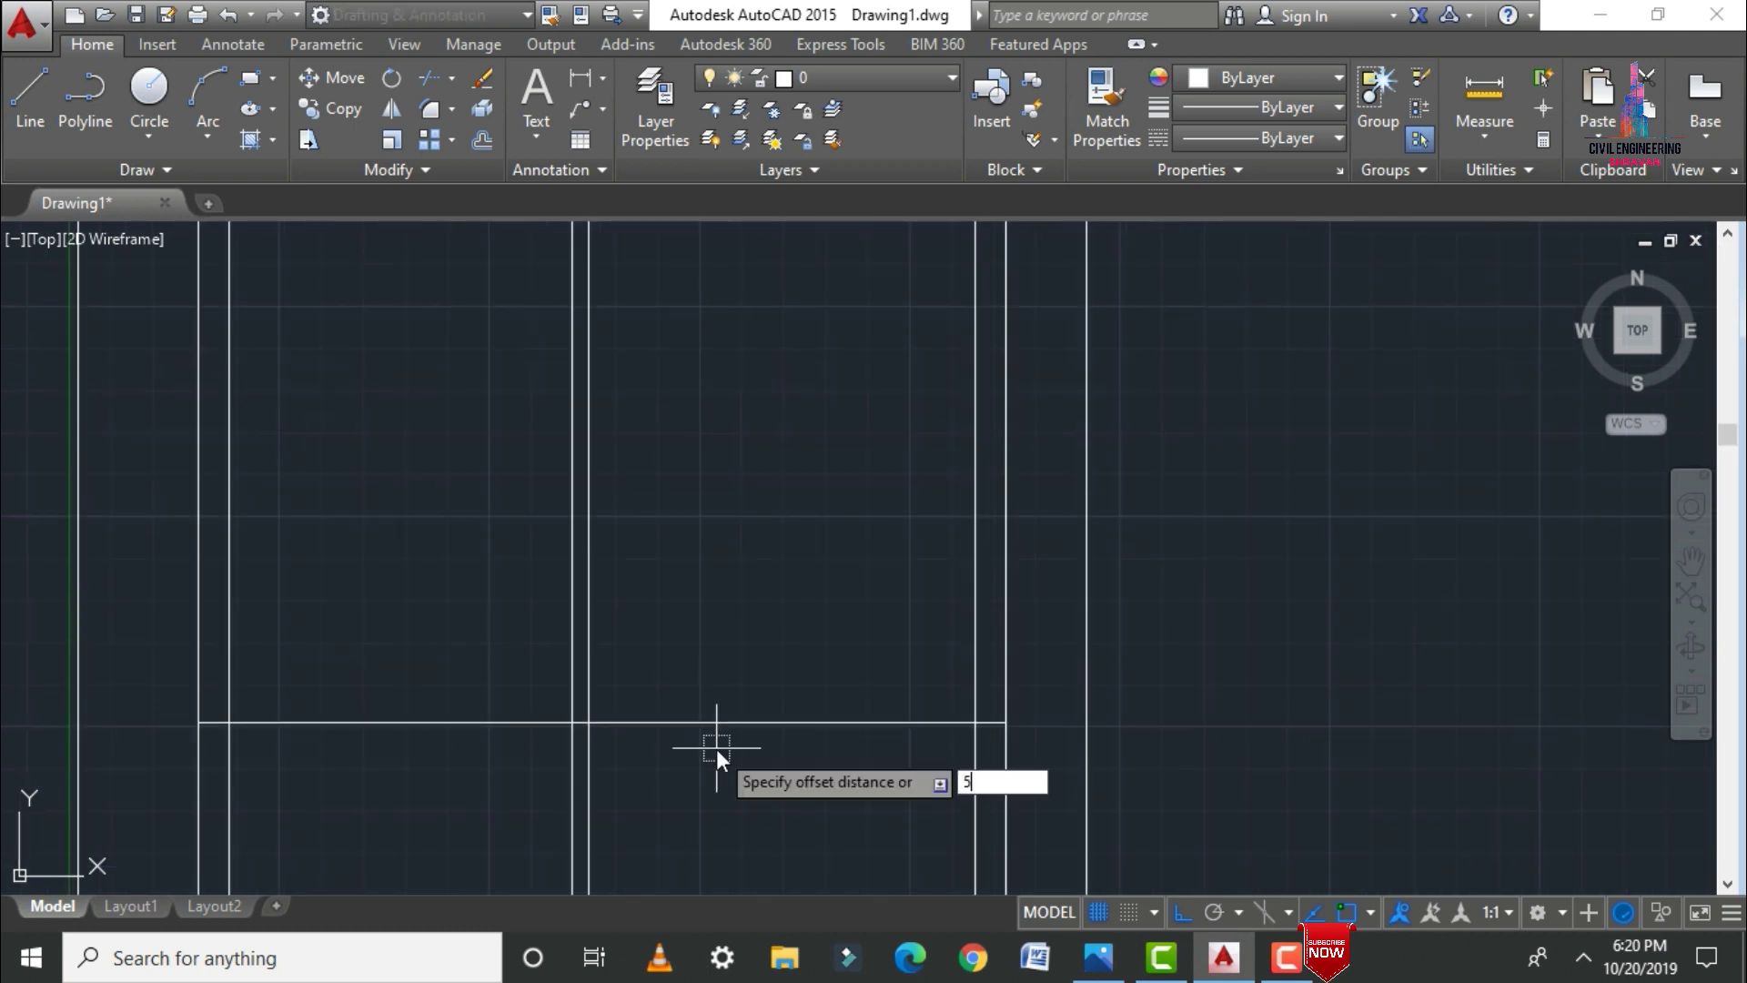
key("Return")
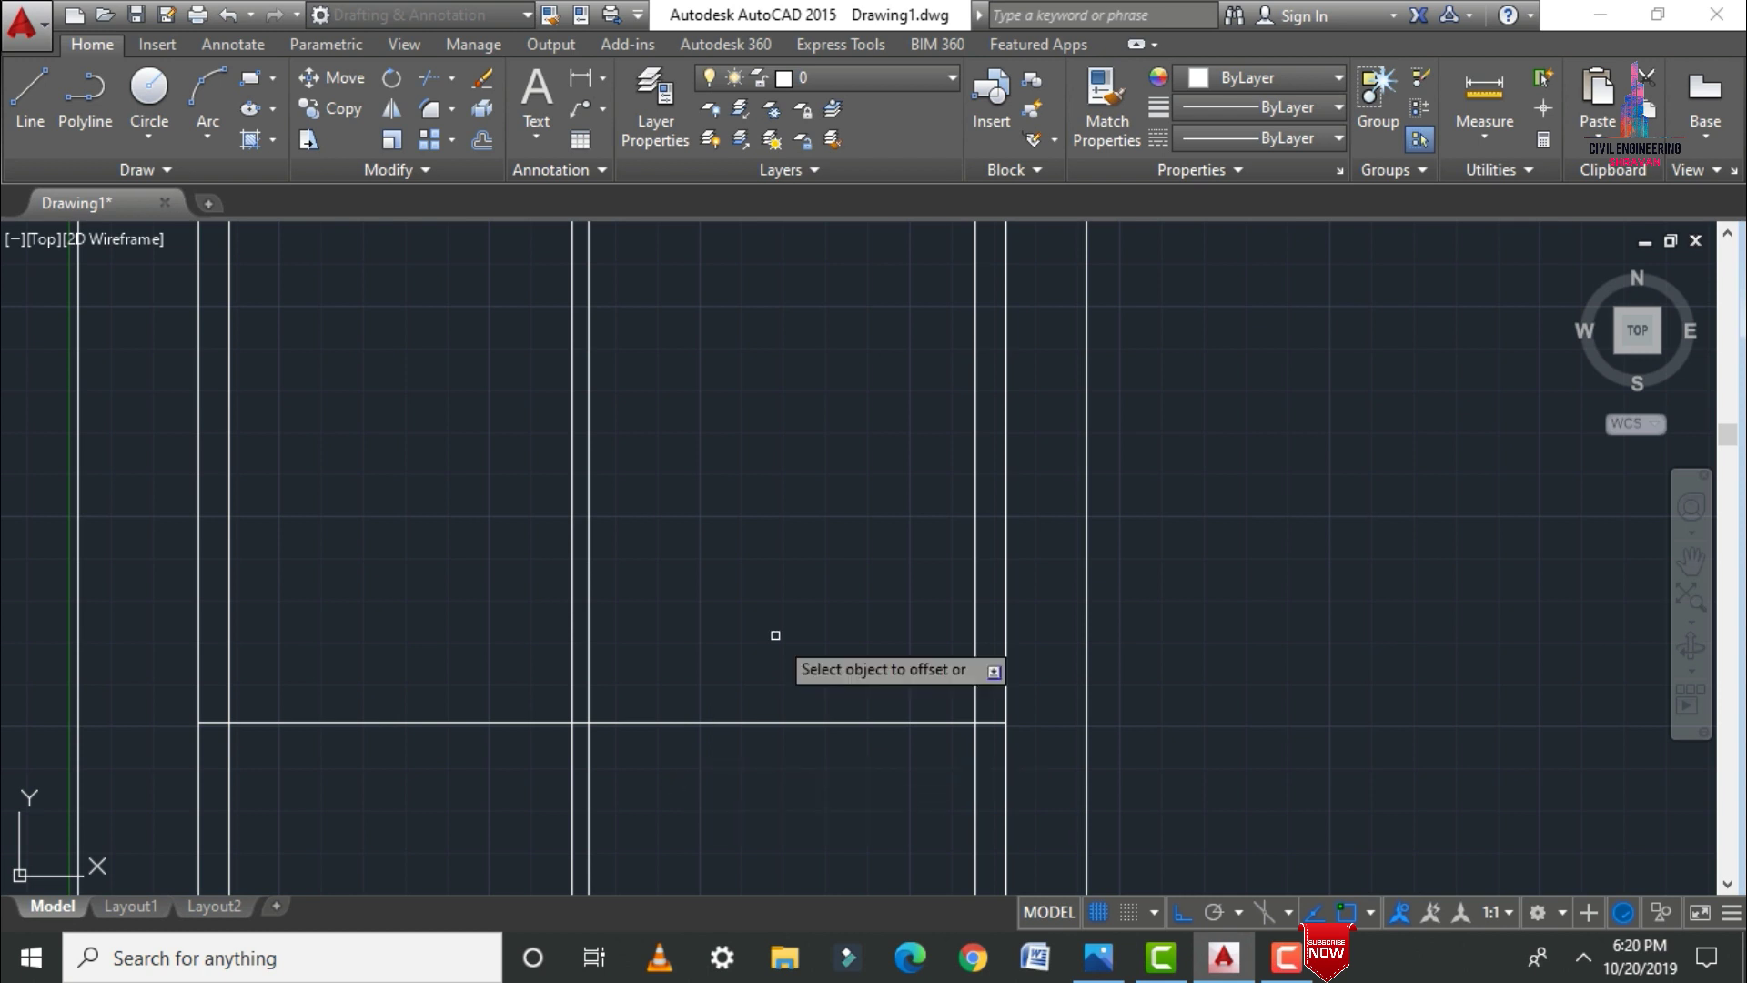
left_click(708, 724)
left_click(710, 803)
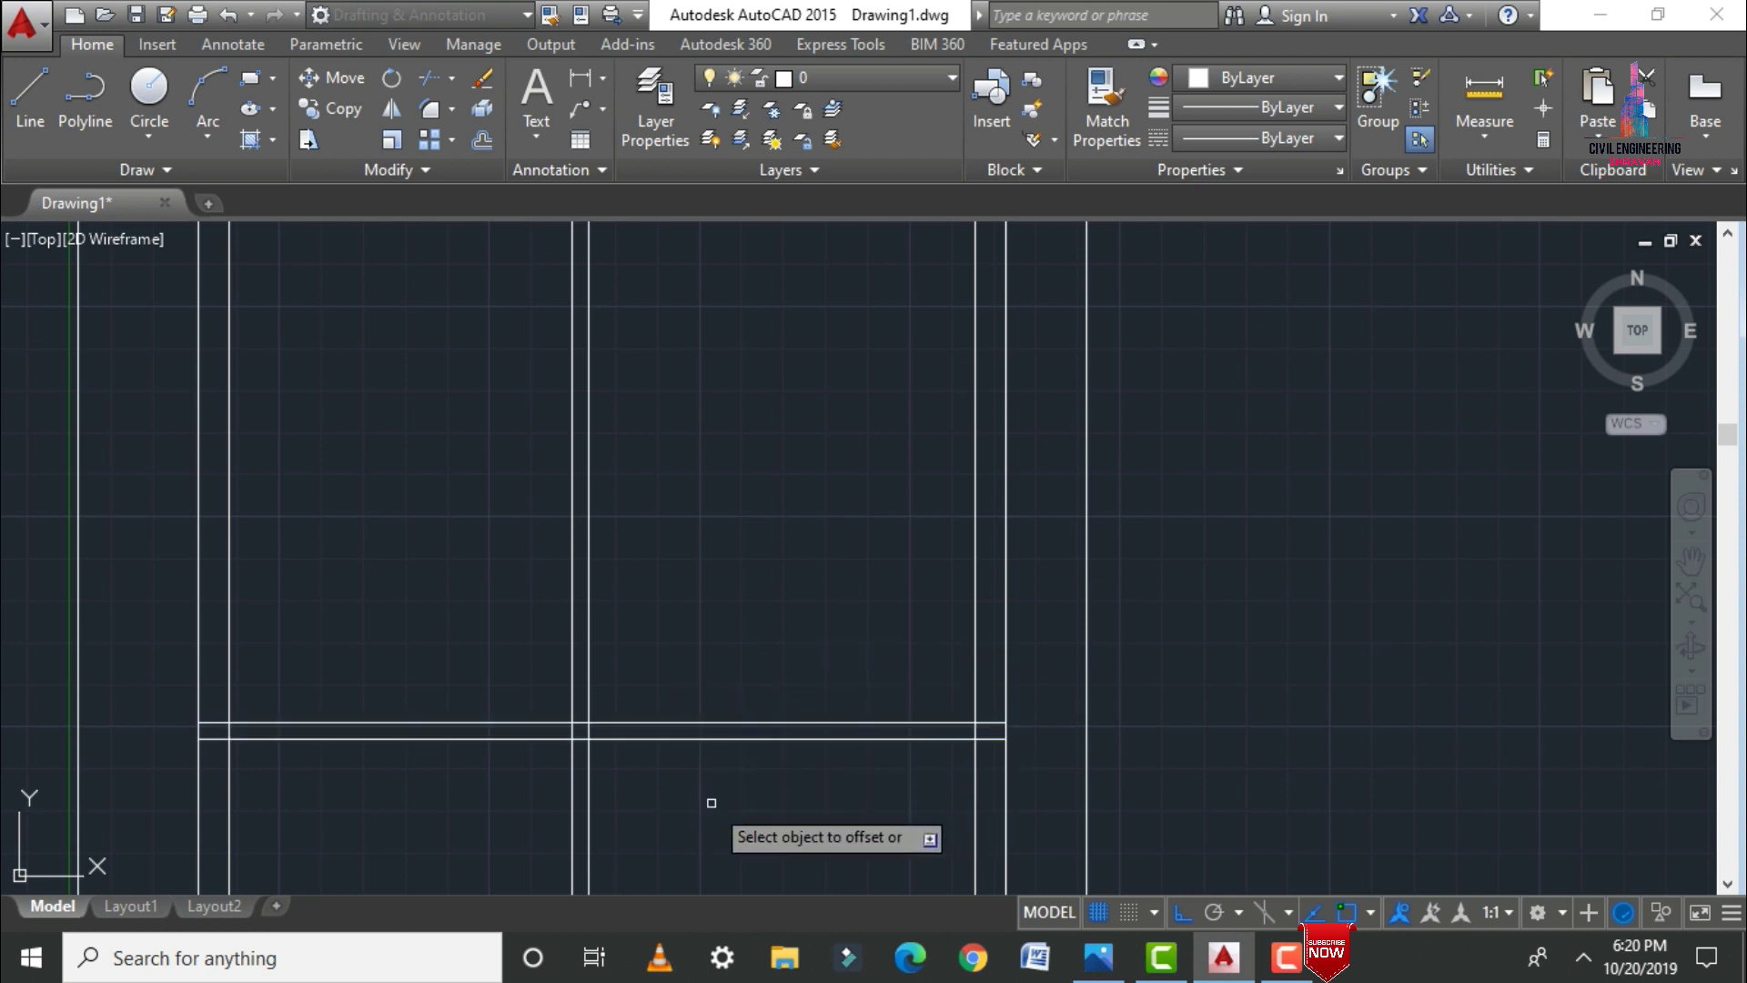
Step: Check the toilet layout in the sketch, and offset the horizontal partition's upper line 3'6" upward
left_click(1098, 957)
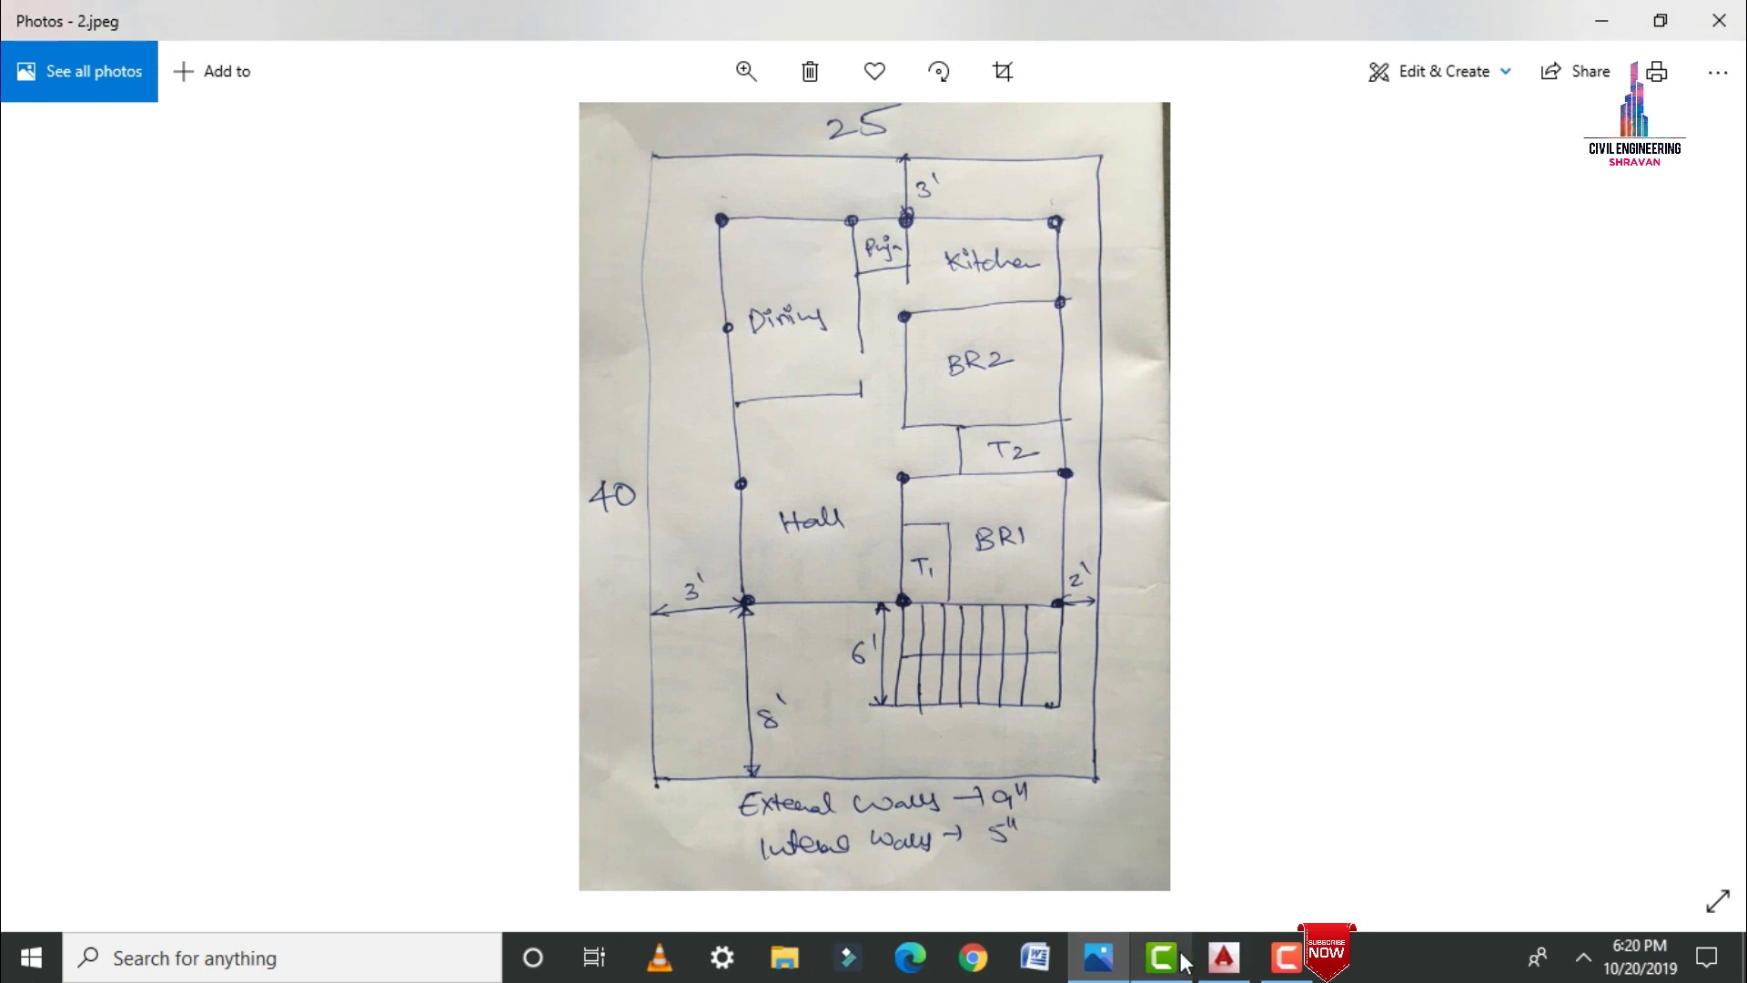
left_click(1224, 957)
type("o")
key("Return")
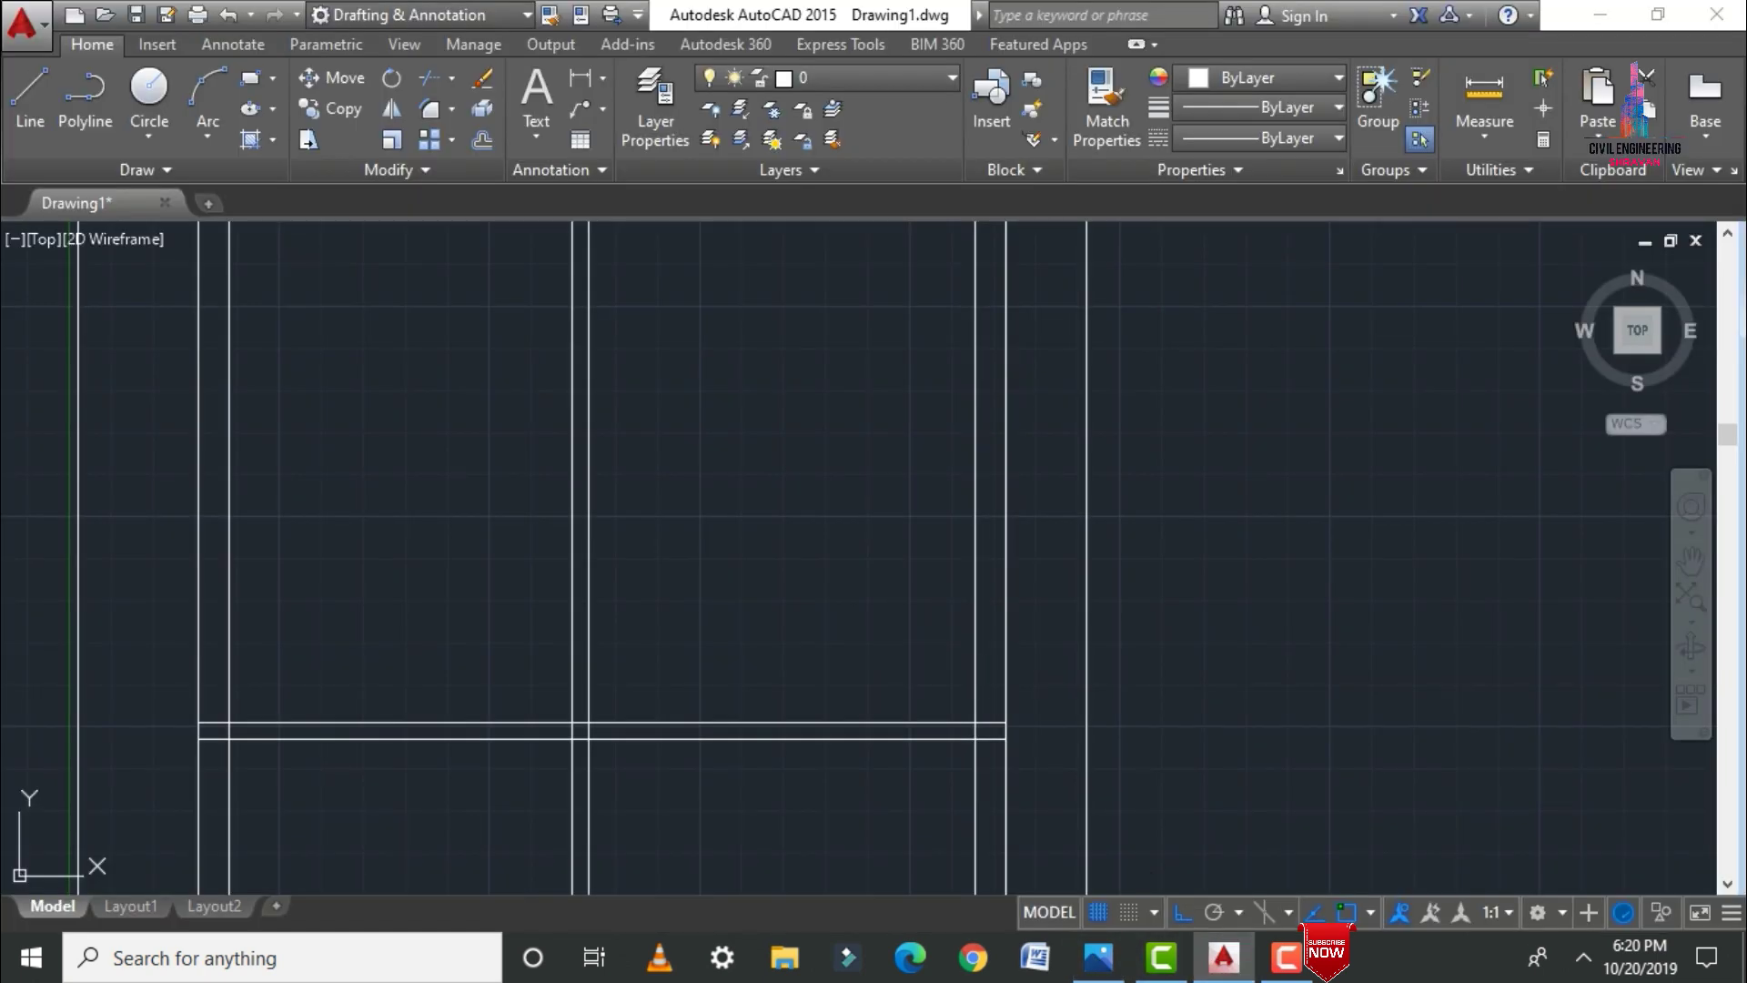
type("3'6")
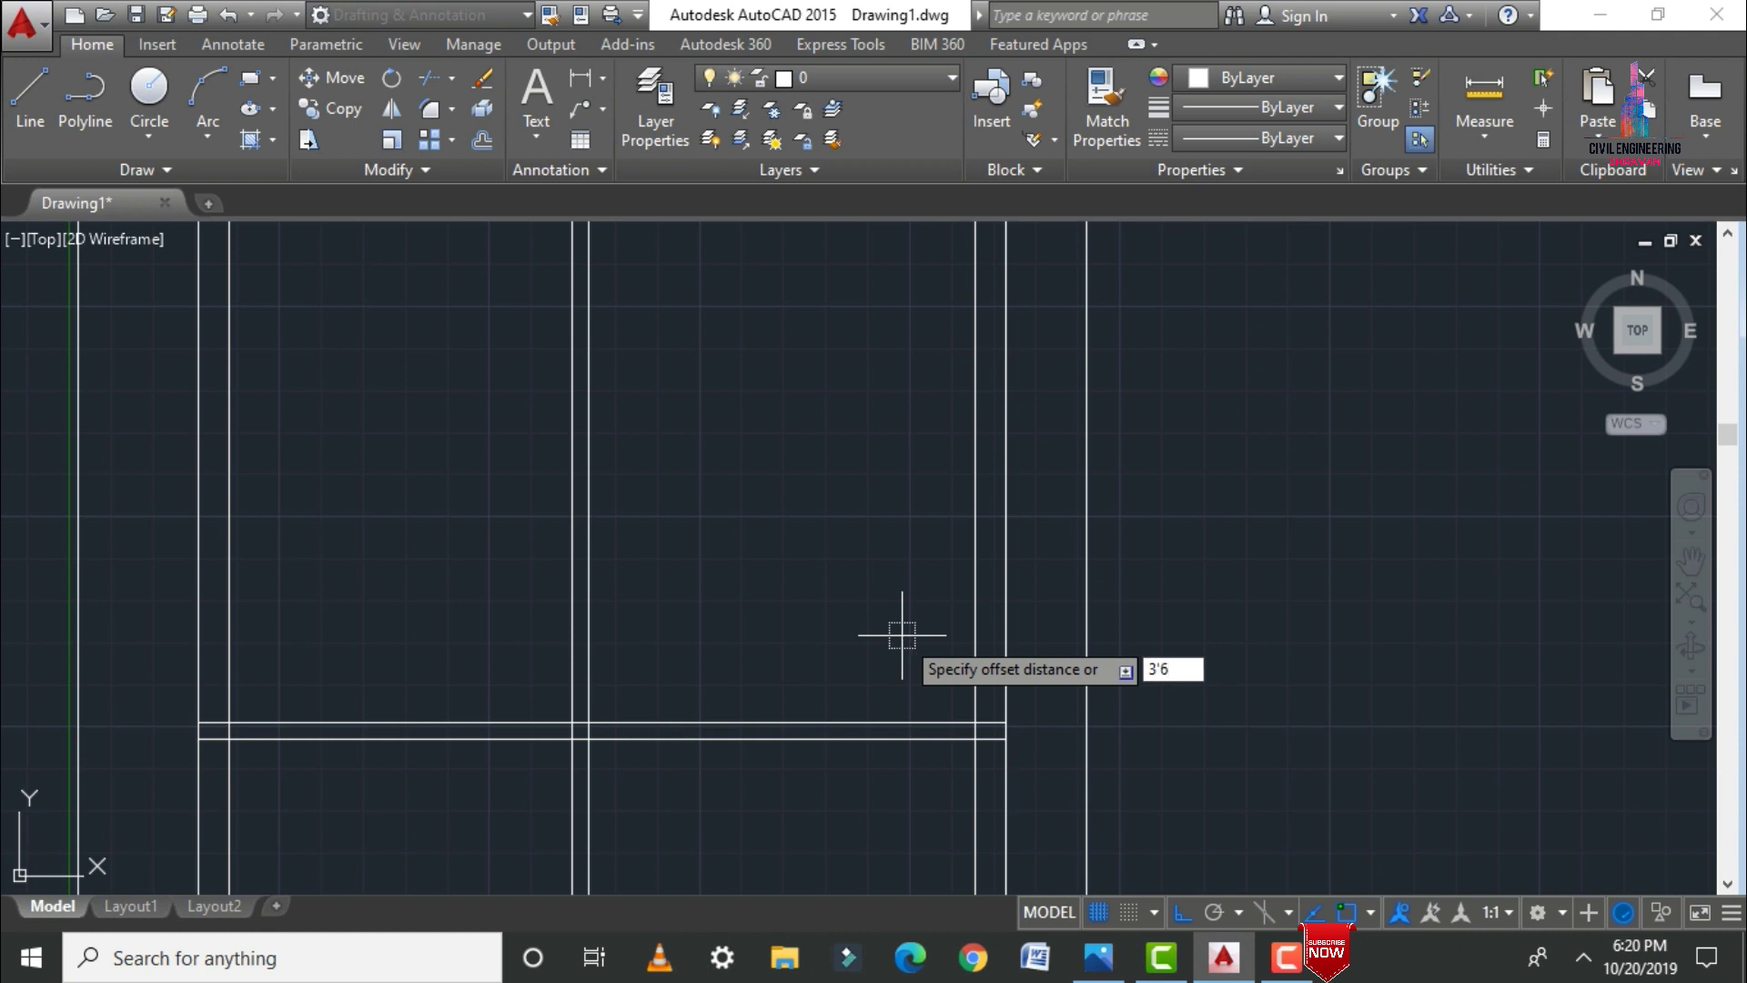
key("Return")
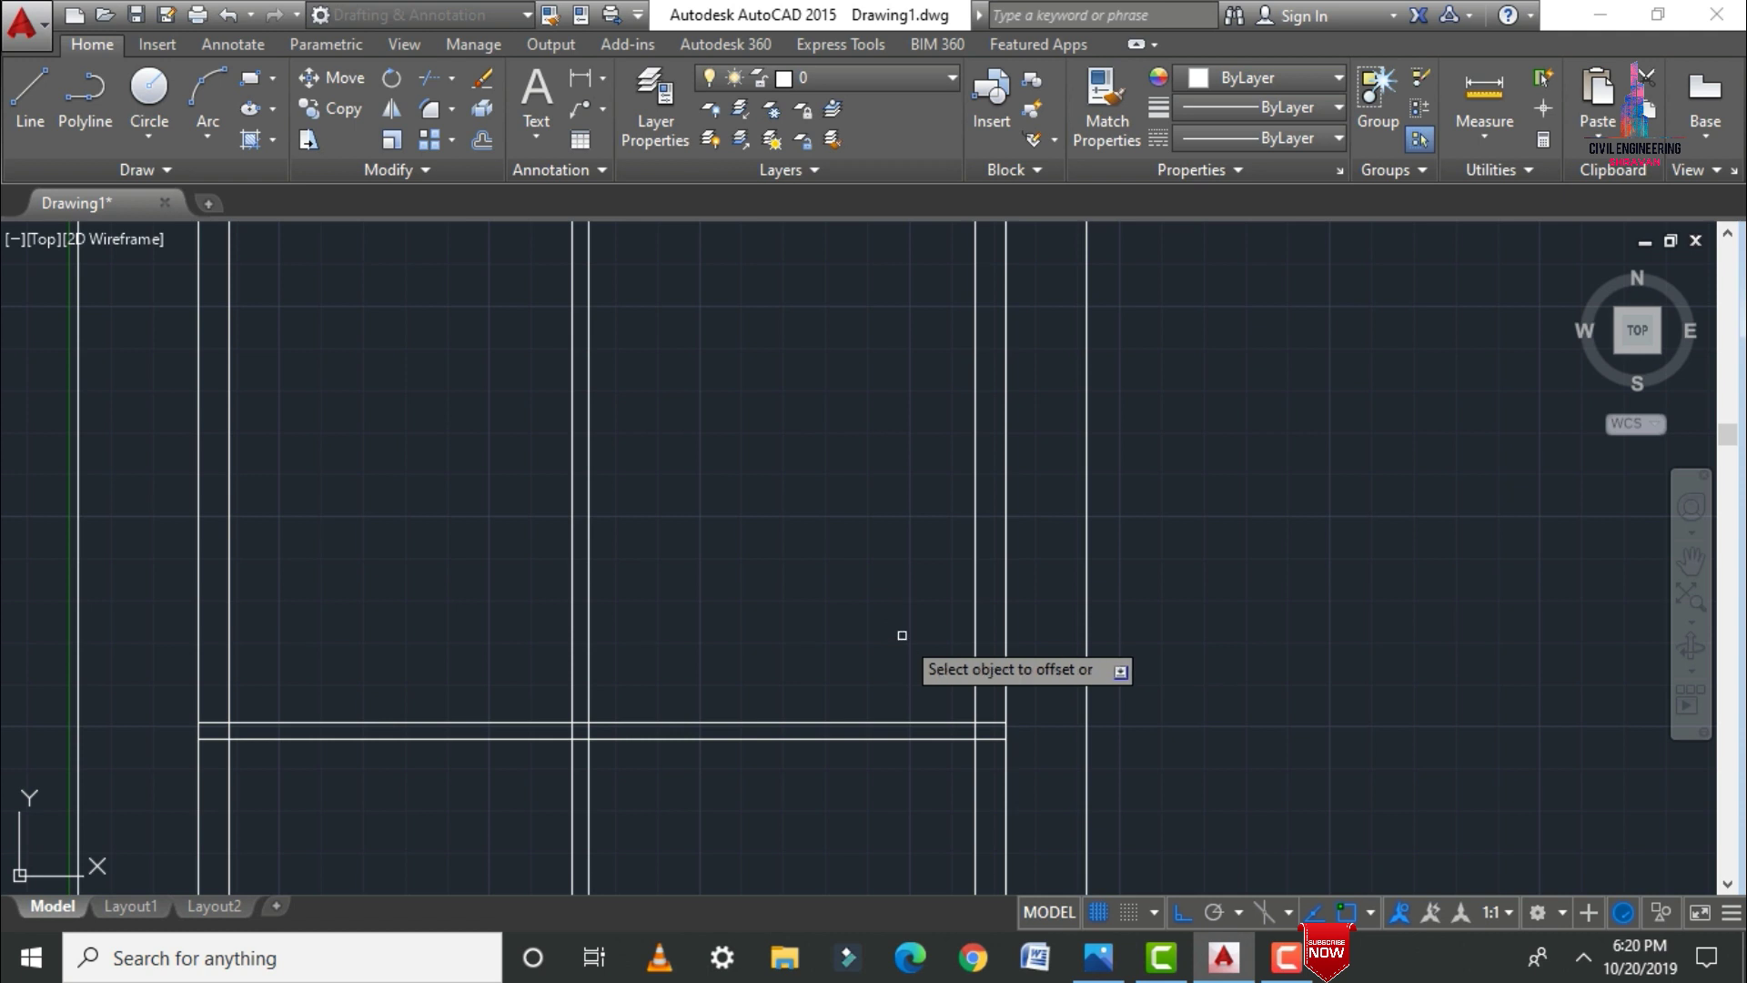
left_click(831, 725)
left_click(863, 580)
key("Escape")
Step: Offset the line lying 3'6" above the horizontal partition a further 5" upward to form that wall's thickness
type("o")
key("Return")
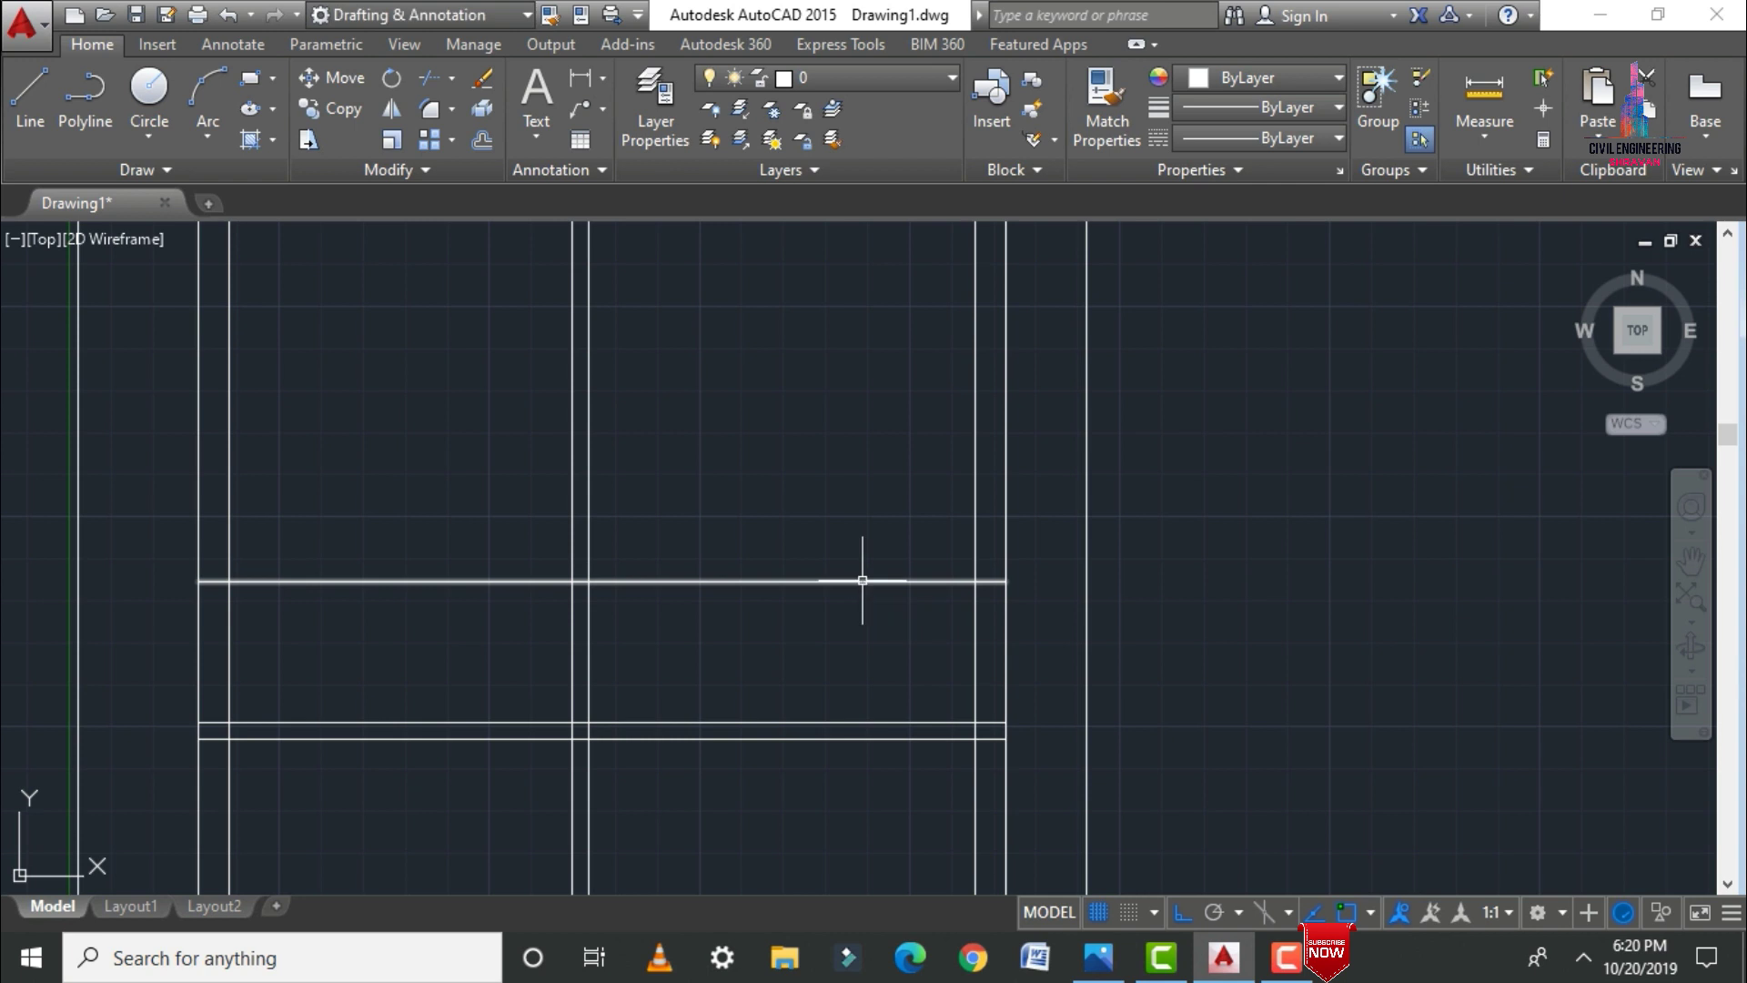
type("5\"")
key("Return")
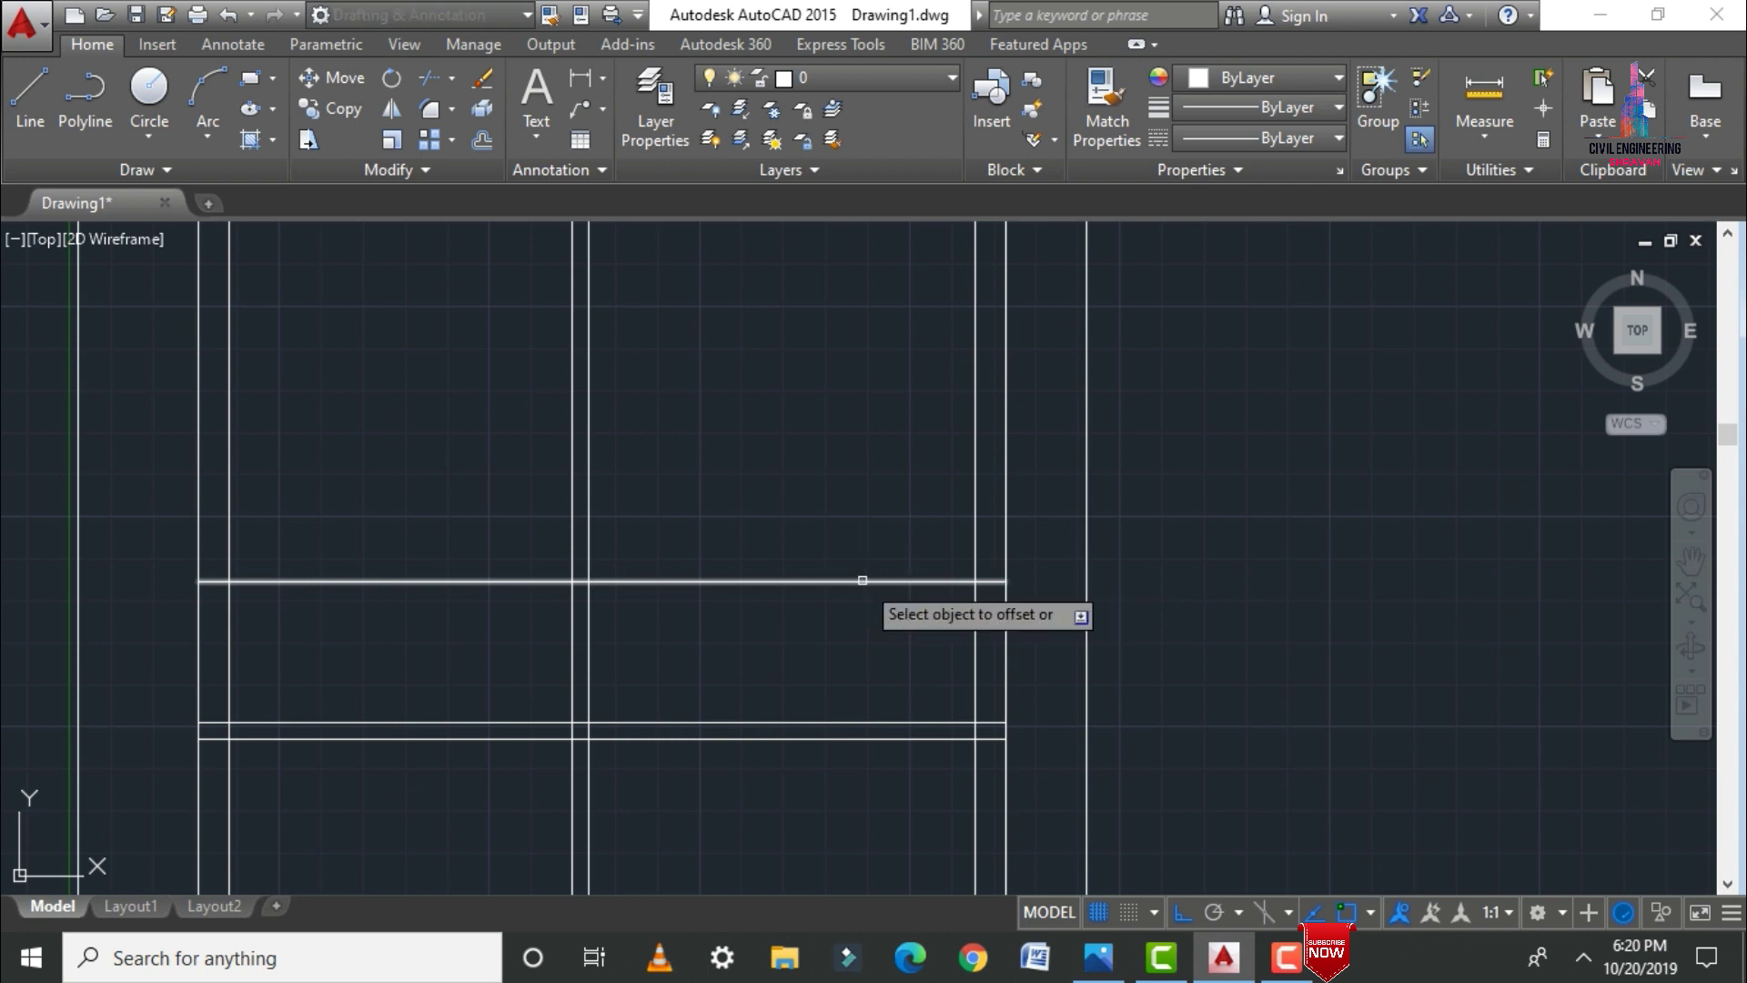
left_click(863, 582)
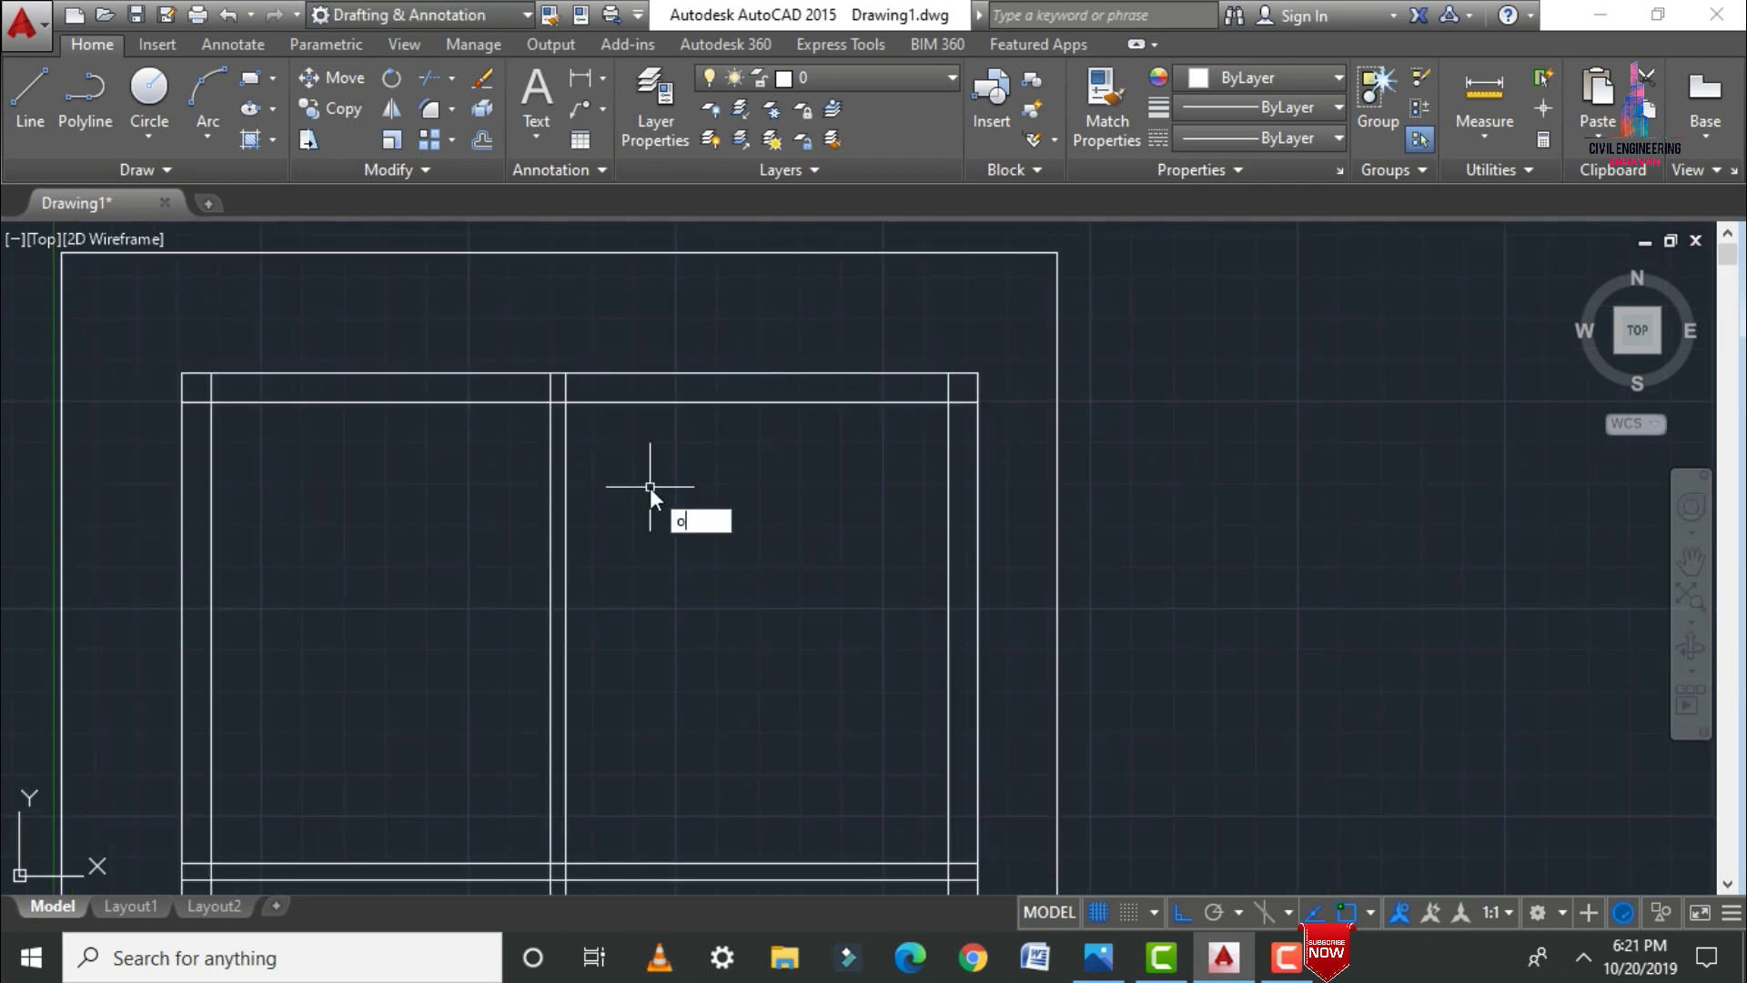
Step: Offset the upper line of the horizontal partition upward to form another partition line between it and the top external wall
key("Return")
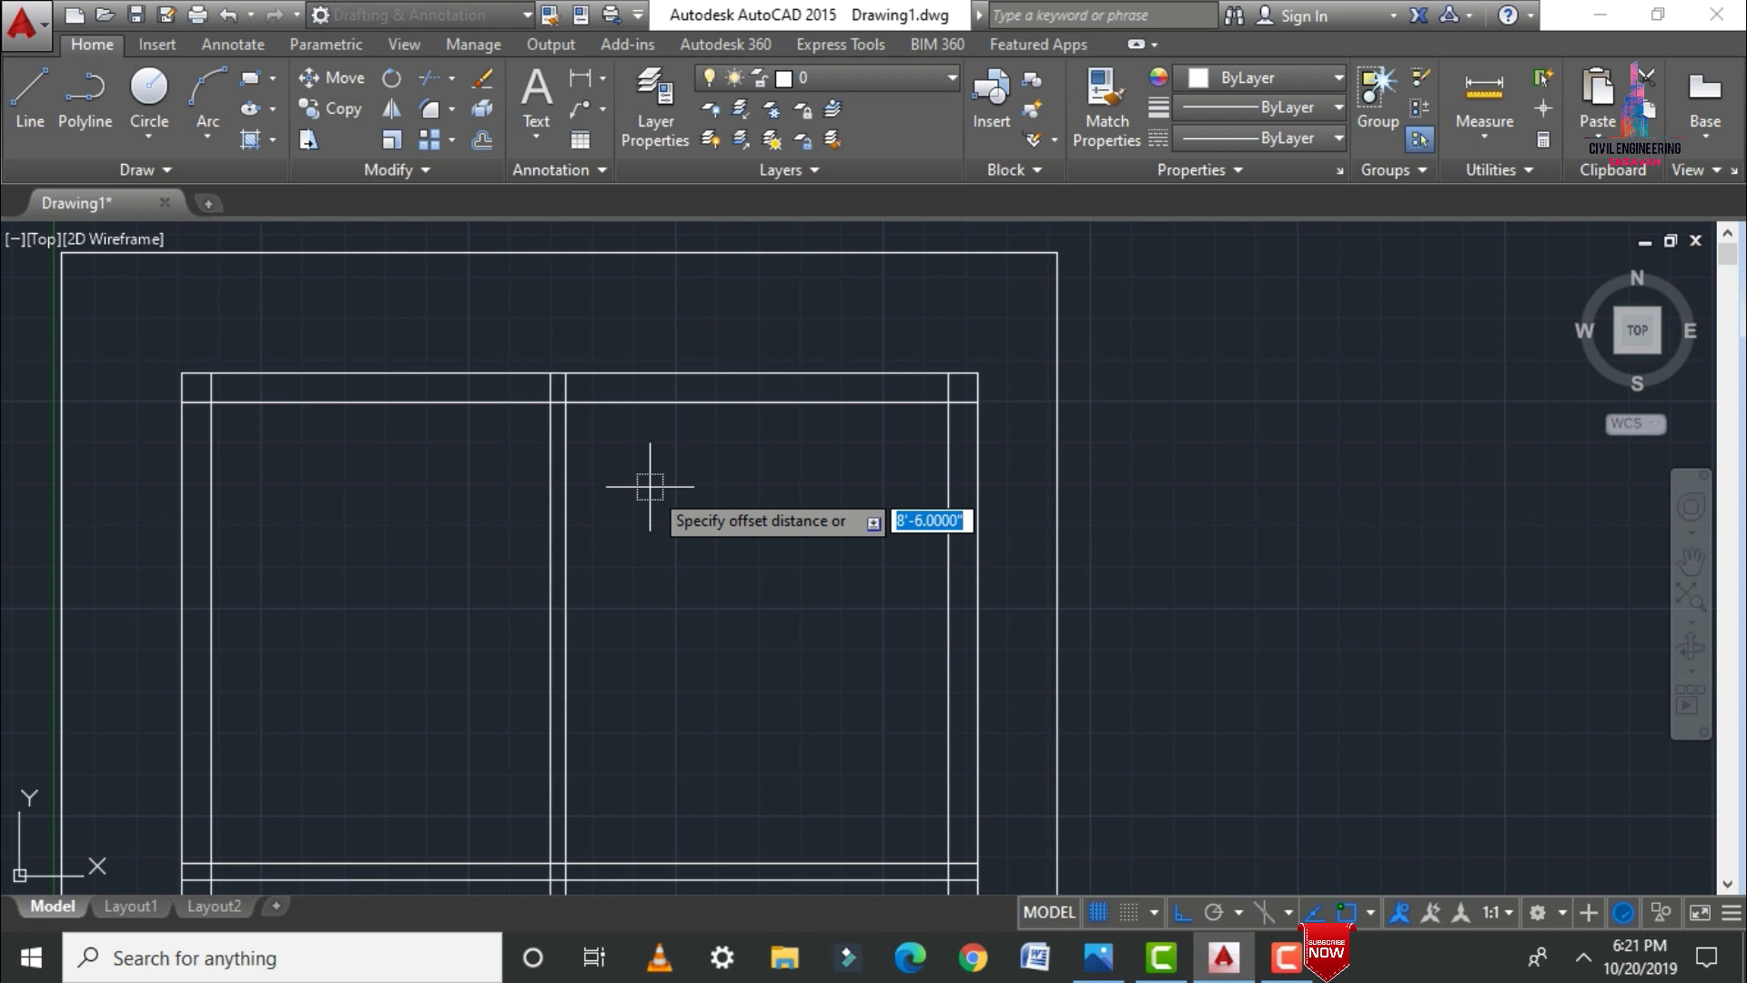
key("Return")
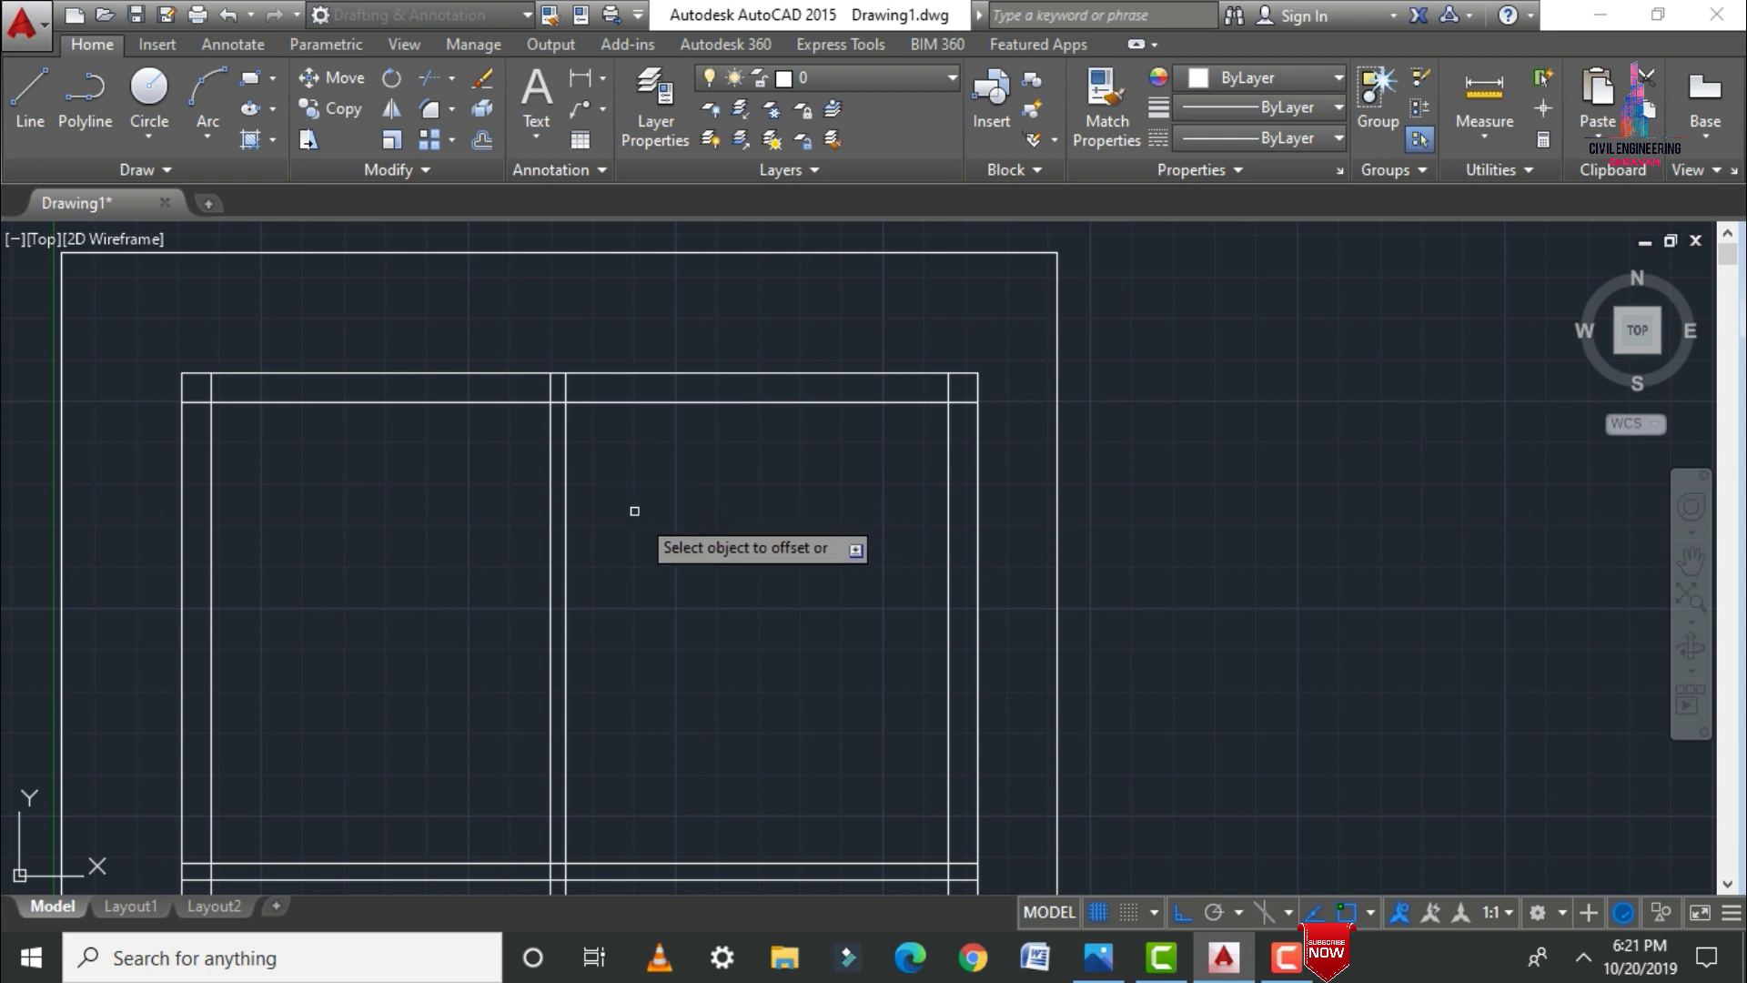
left_click(656, 867)
left_click(656, 717)
key("Escape")
Step: Offset the new horizontal partition line 5" upward to form that wall's thickness
type("o")
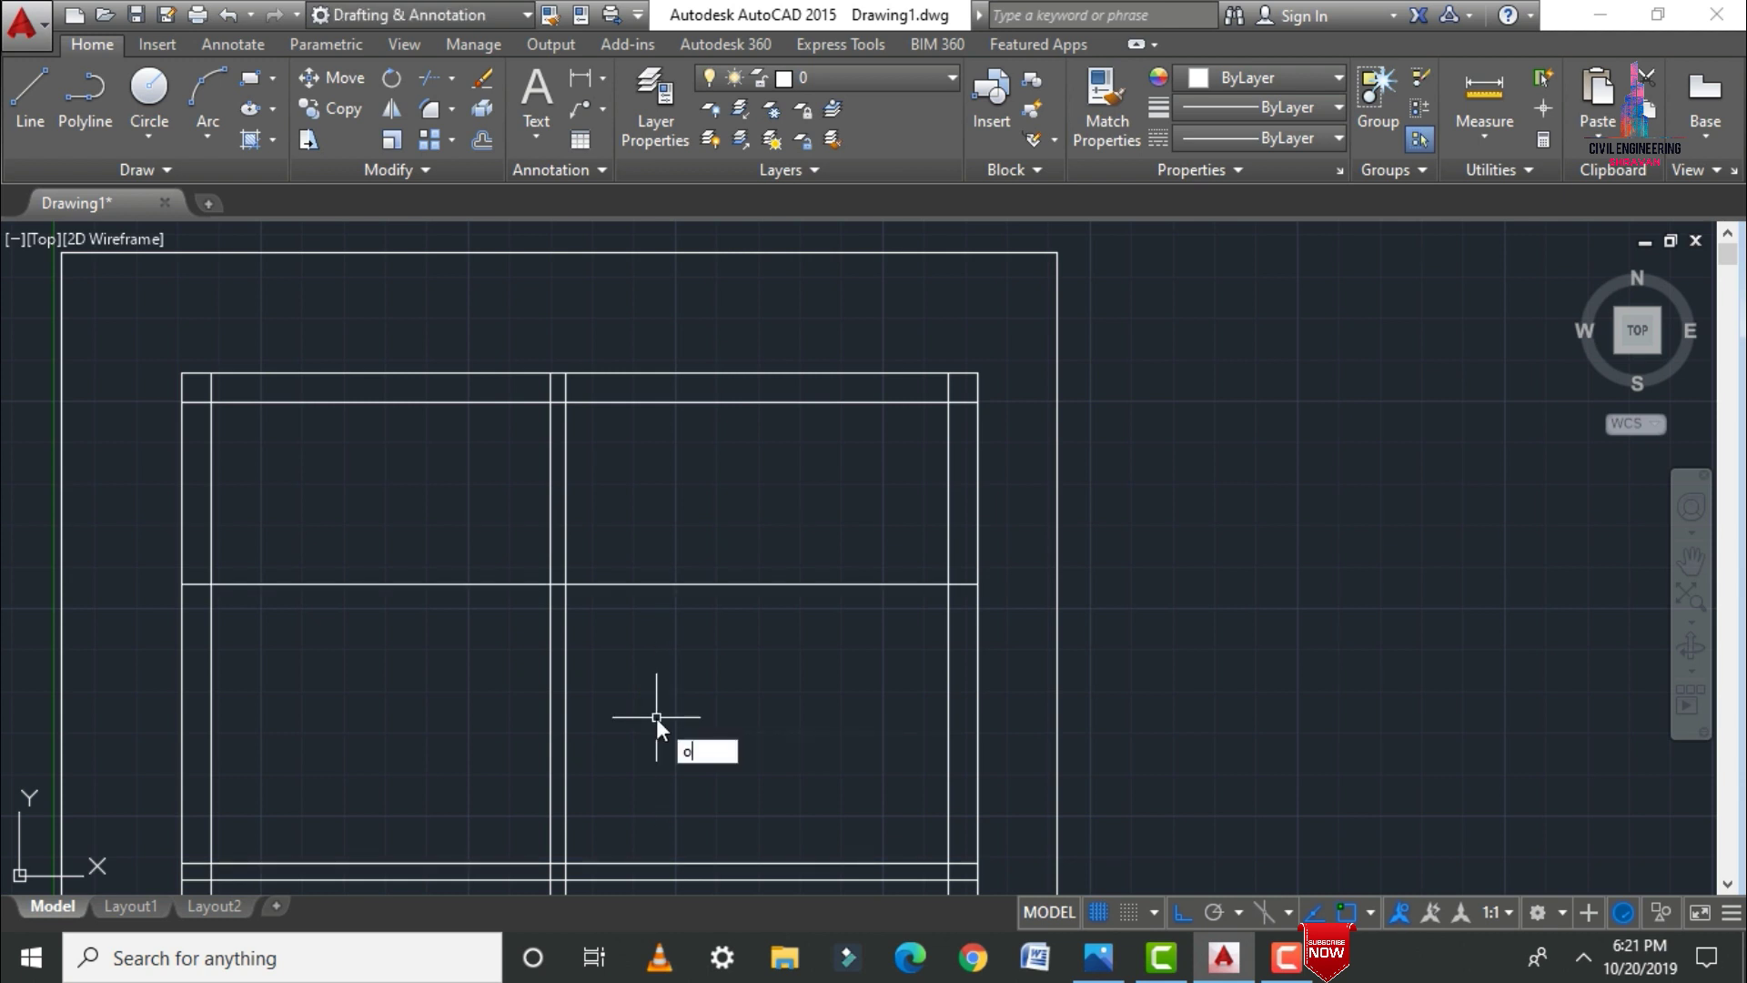
key("Return")
type("5\"")
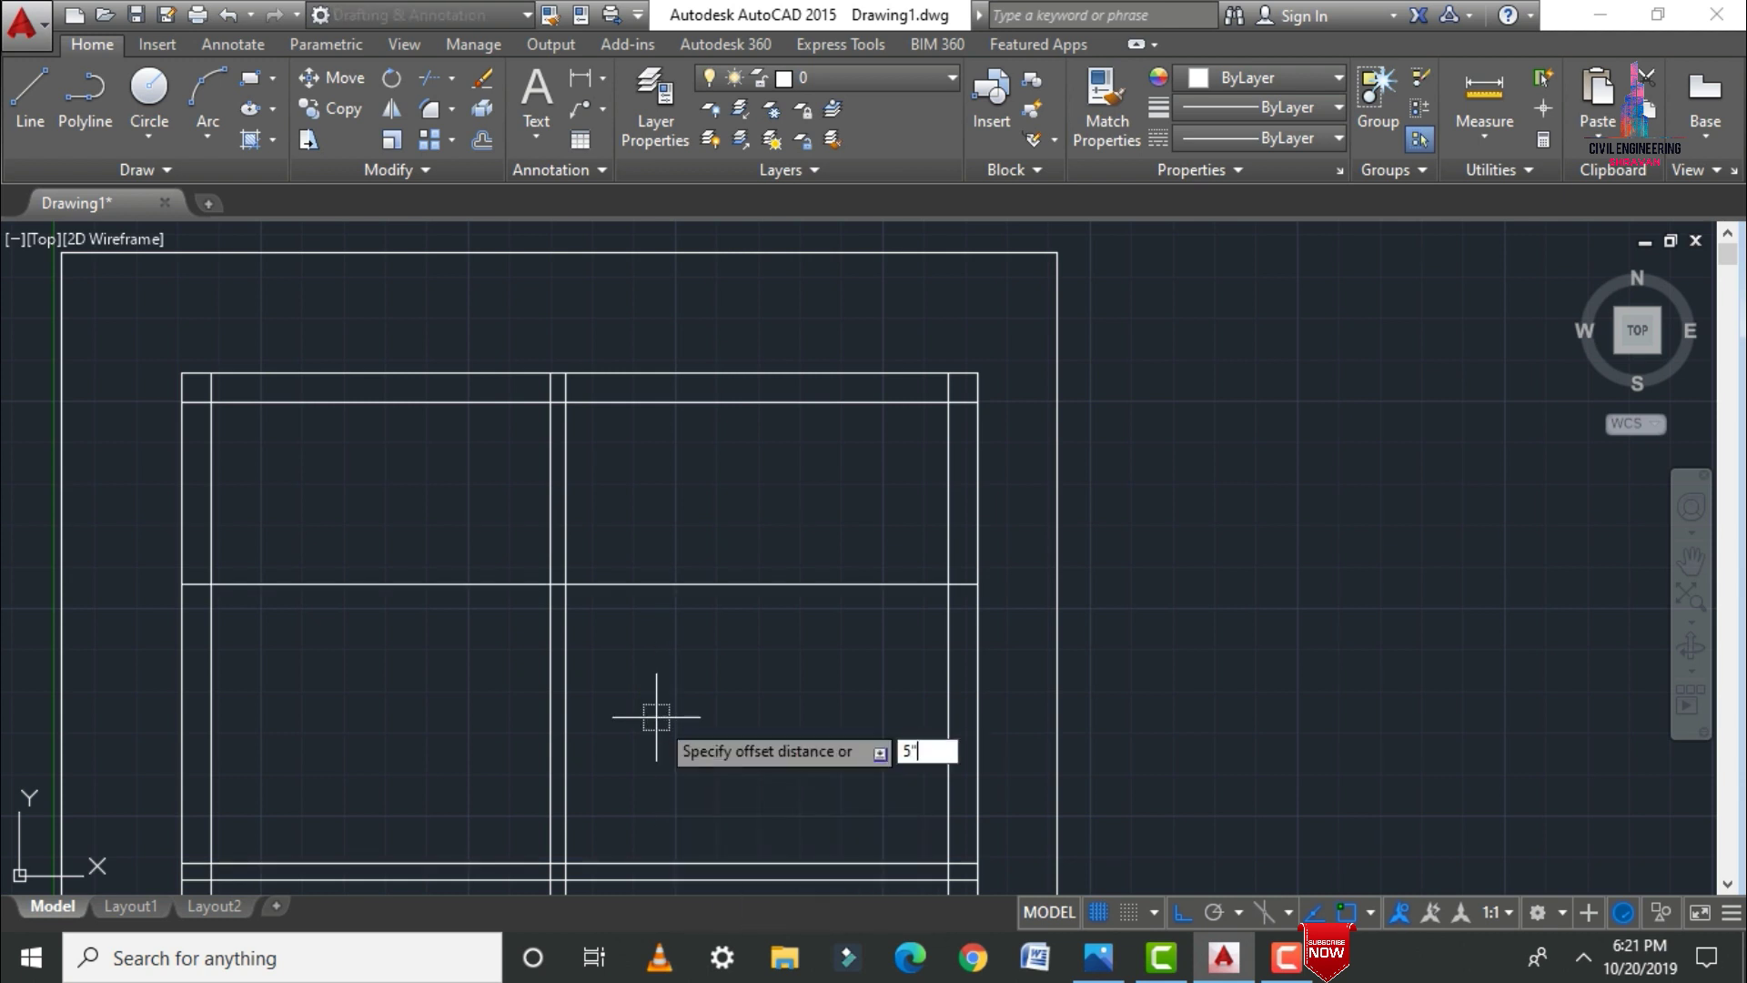
key("Return")
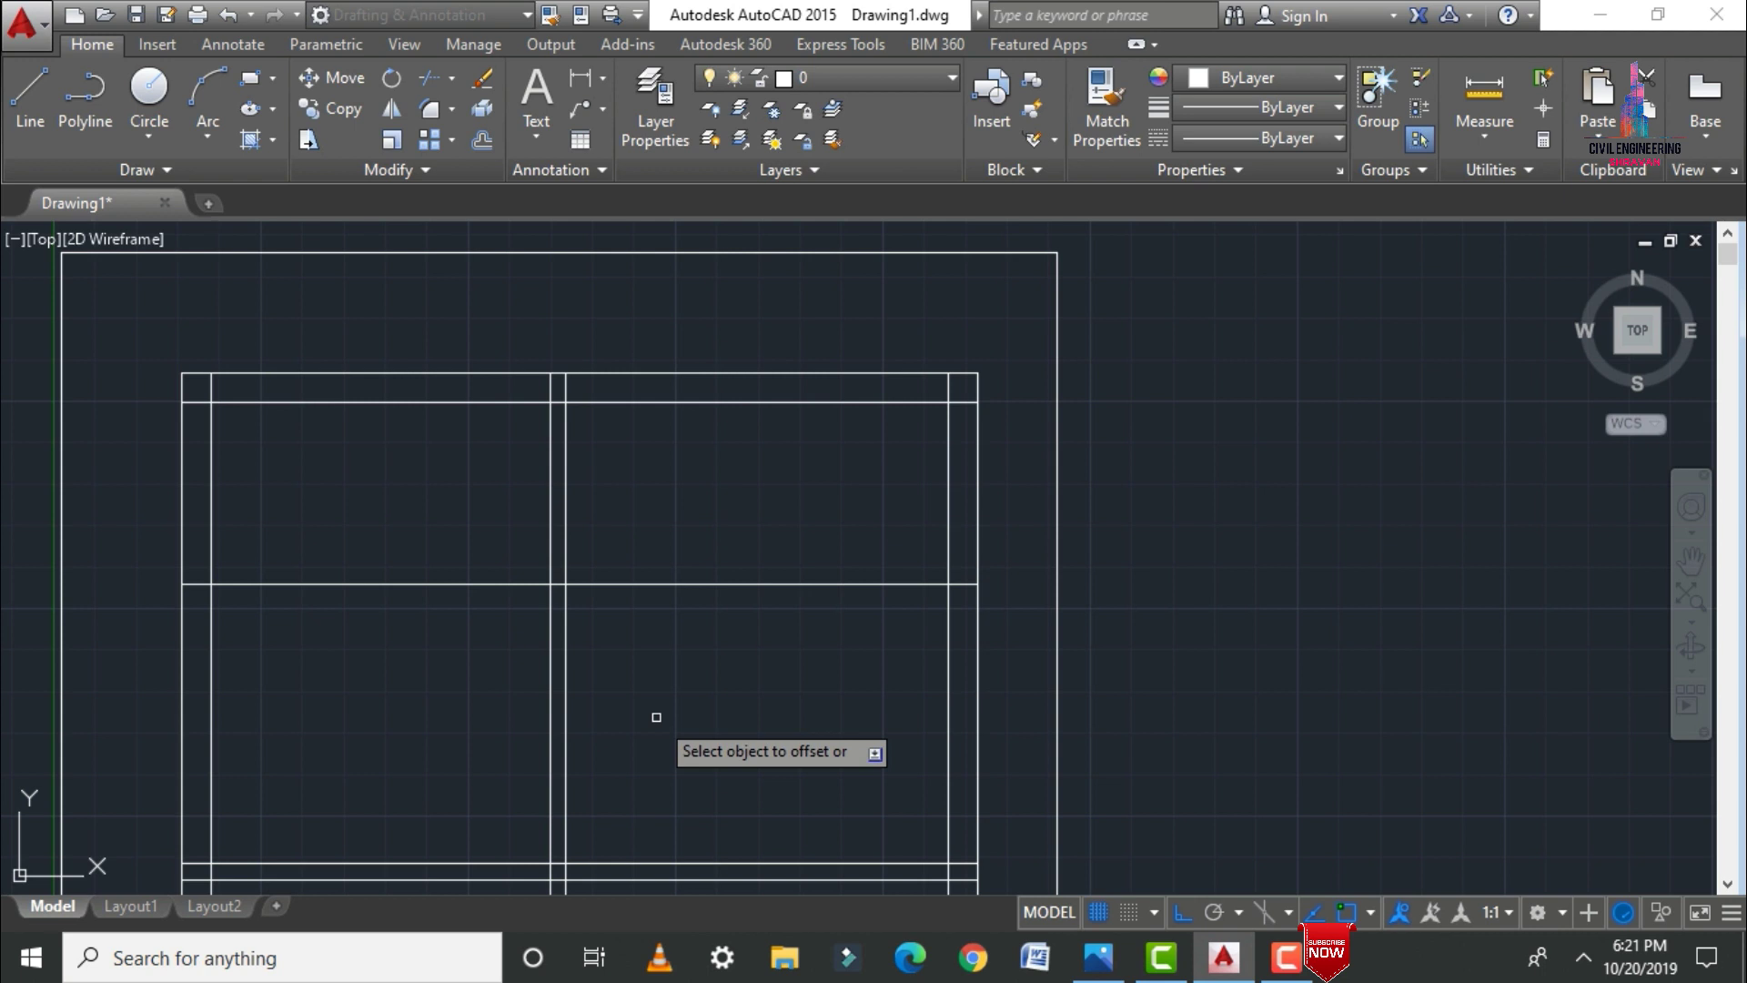
left_click(662, 583)
left_click(661, 546)
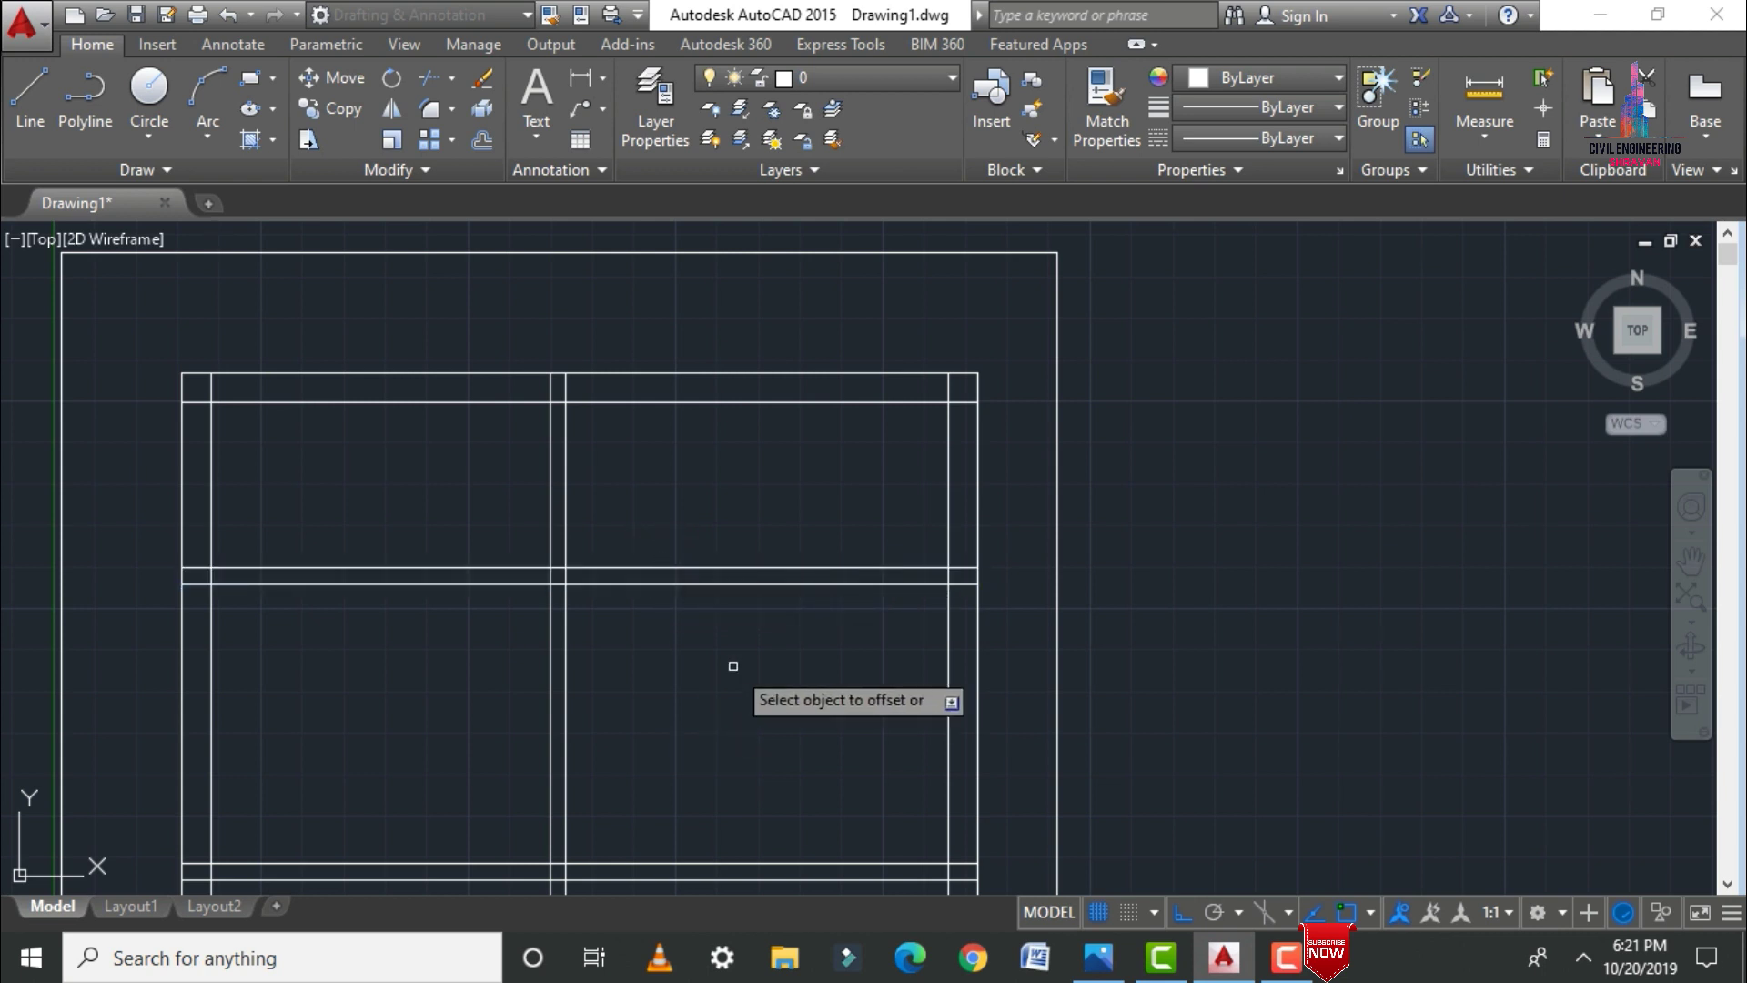
key("Escape")
Step: Offset the left face of the central vertical partition 3'0" to the left
scroll(785, 444, "down", 2)
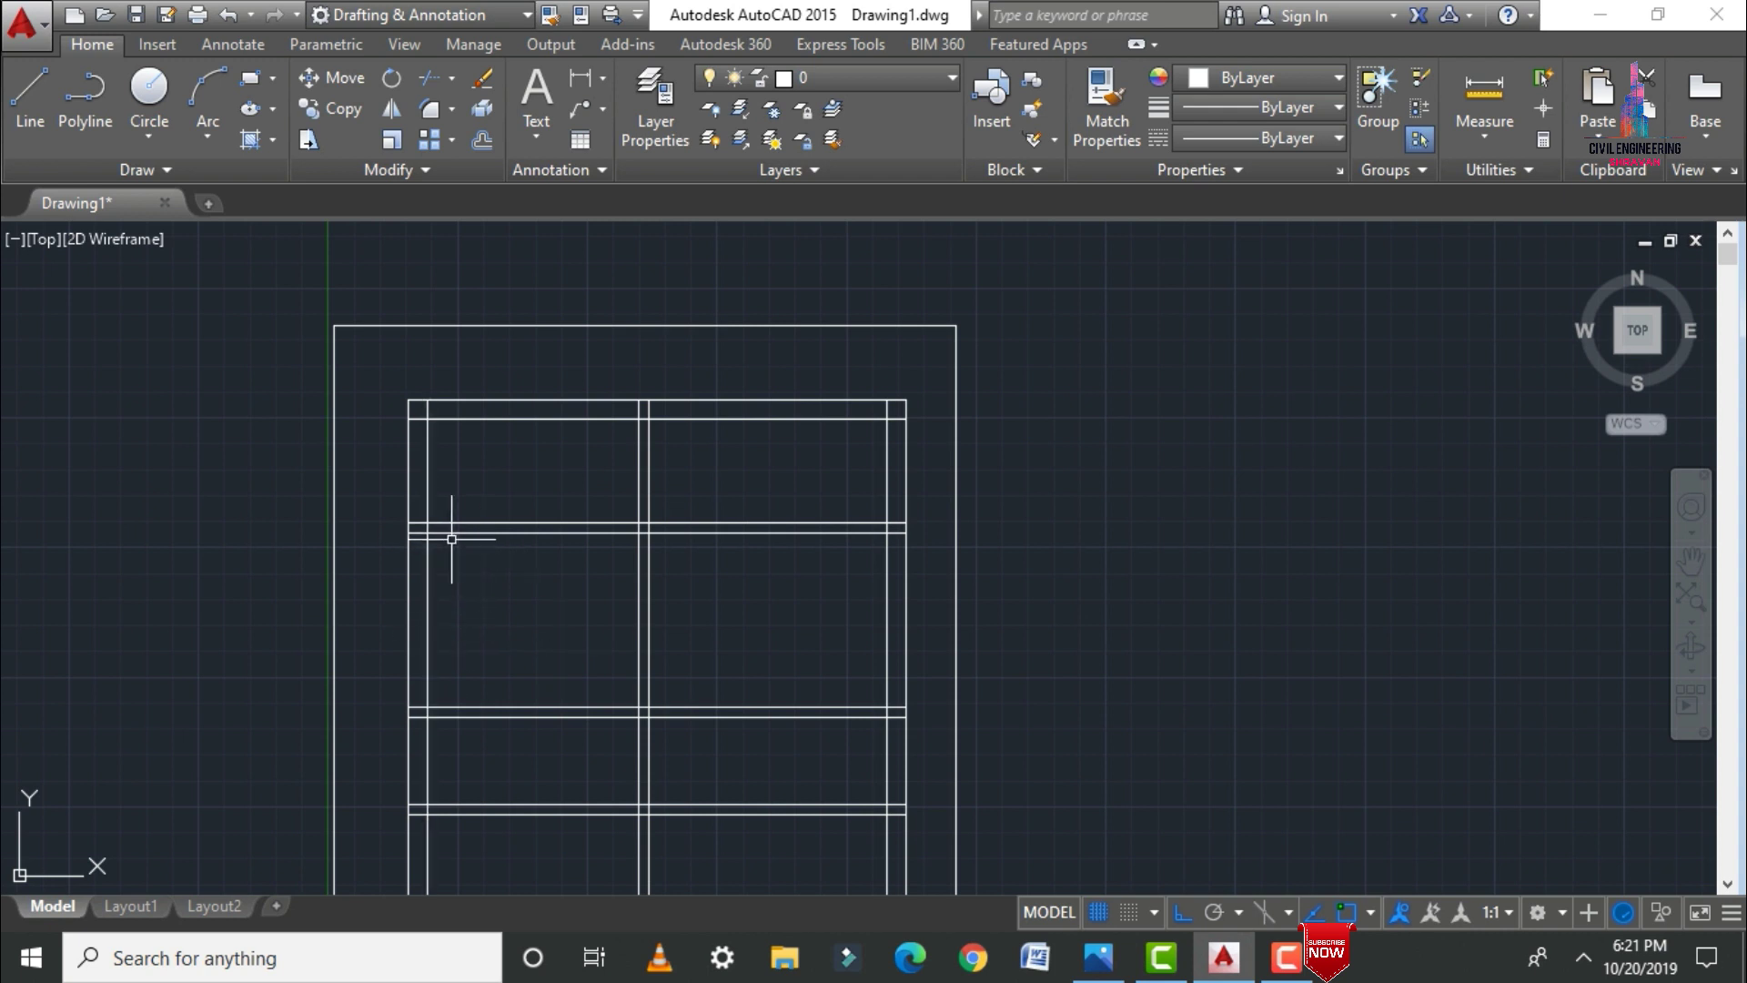
scroll(456, 536, "up", 2)
scroll(769, 314, "up", 2)
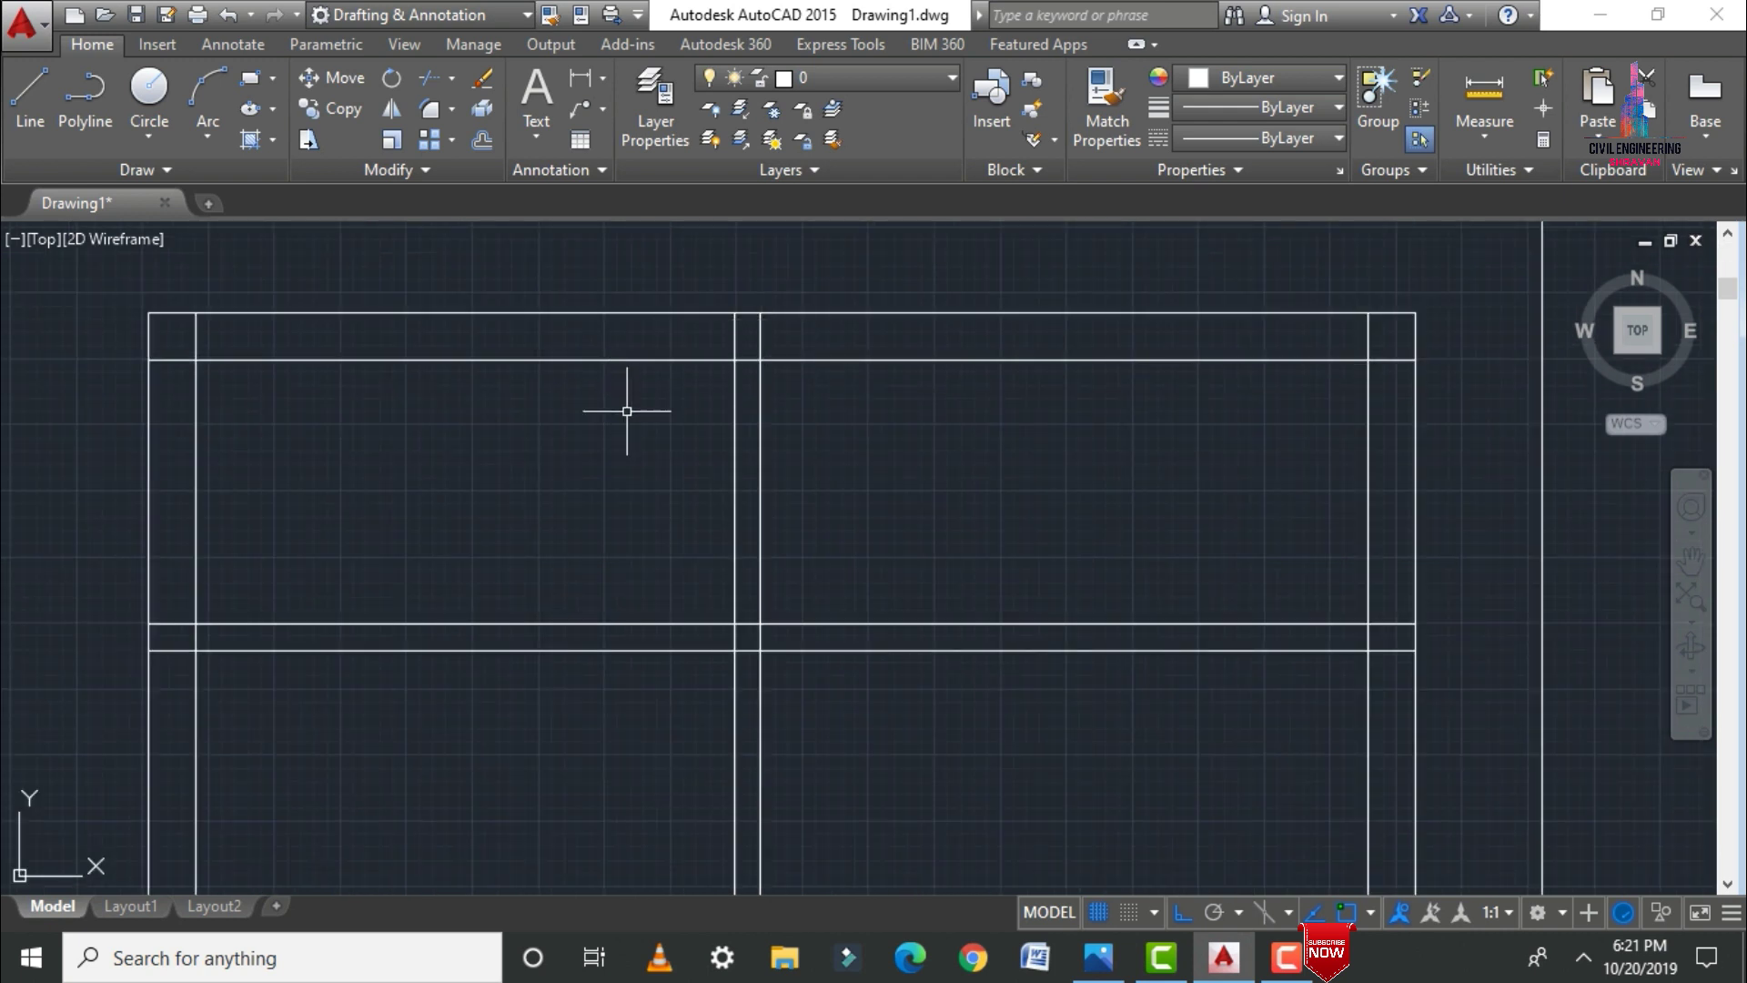
type("o")
key("Return")
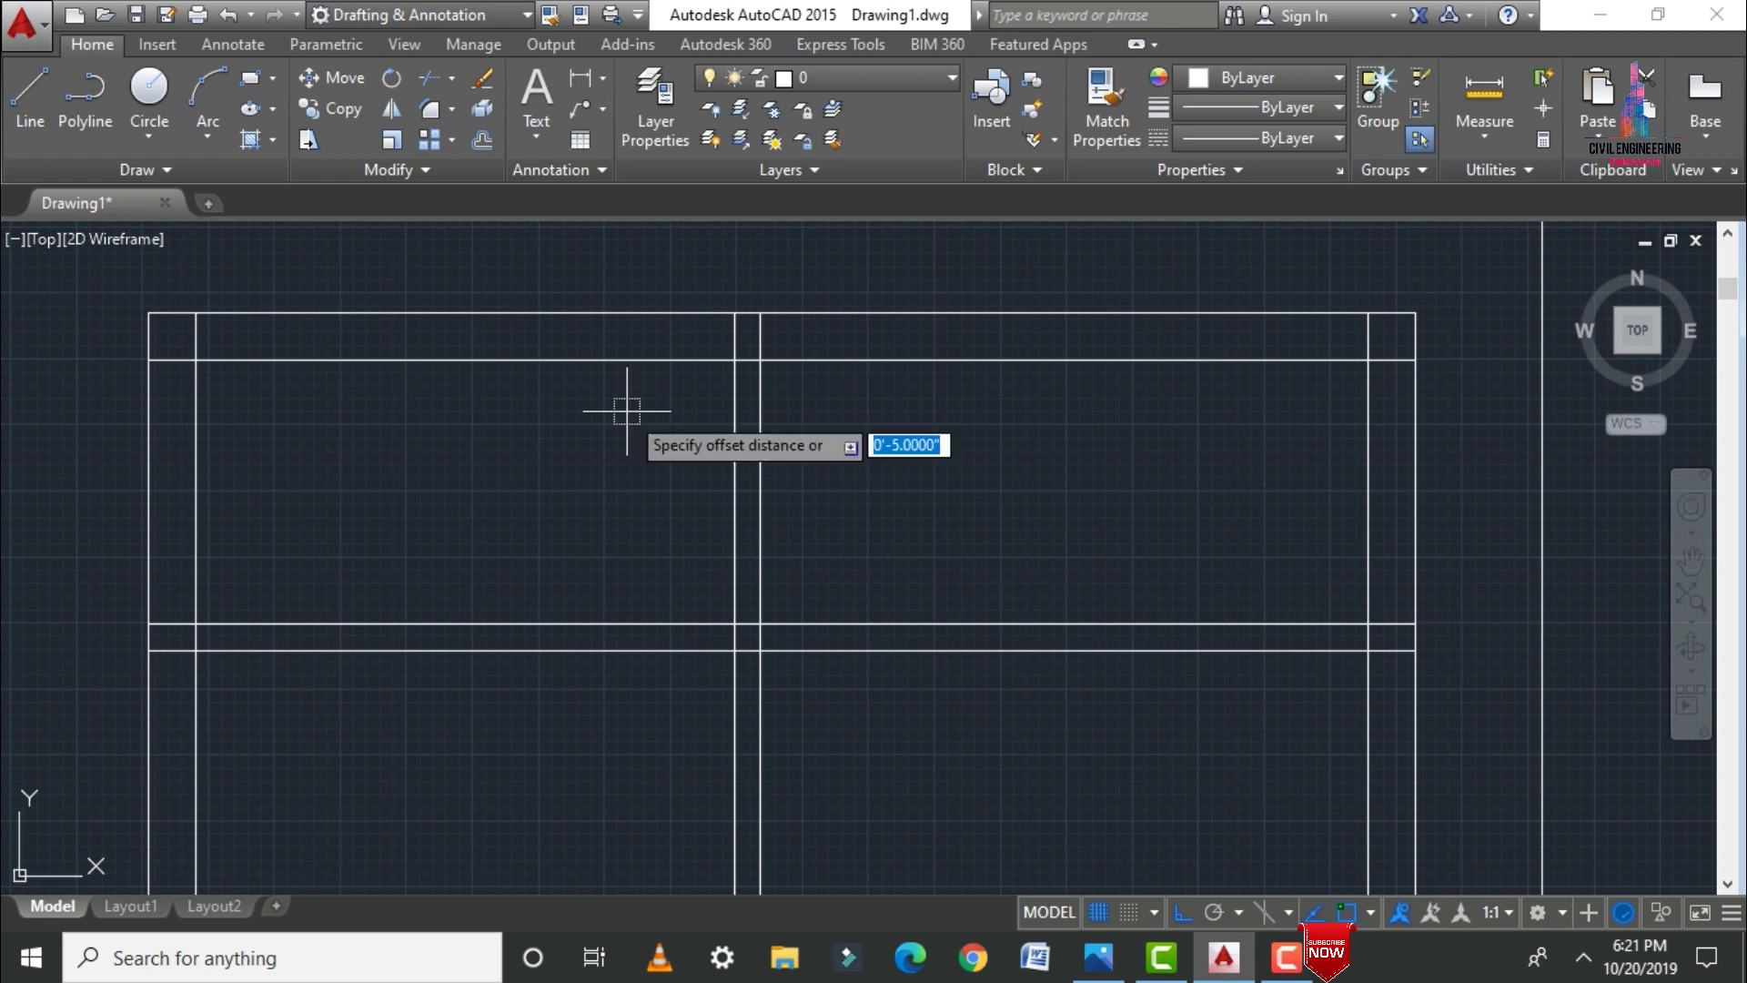
type("3")
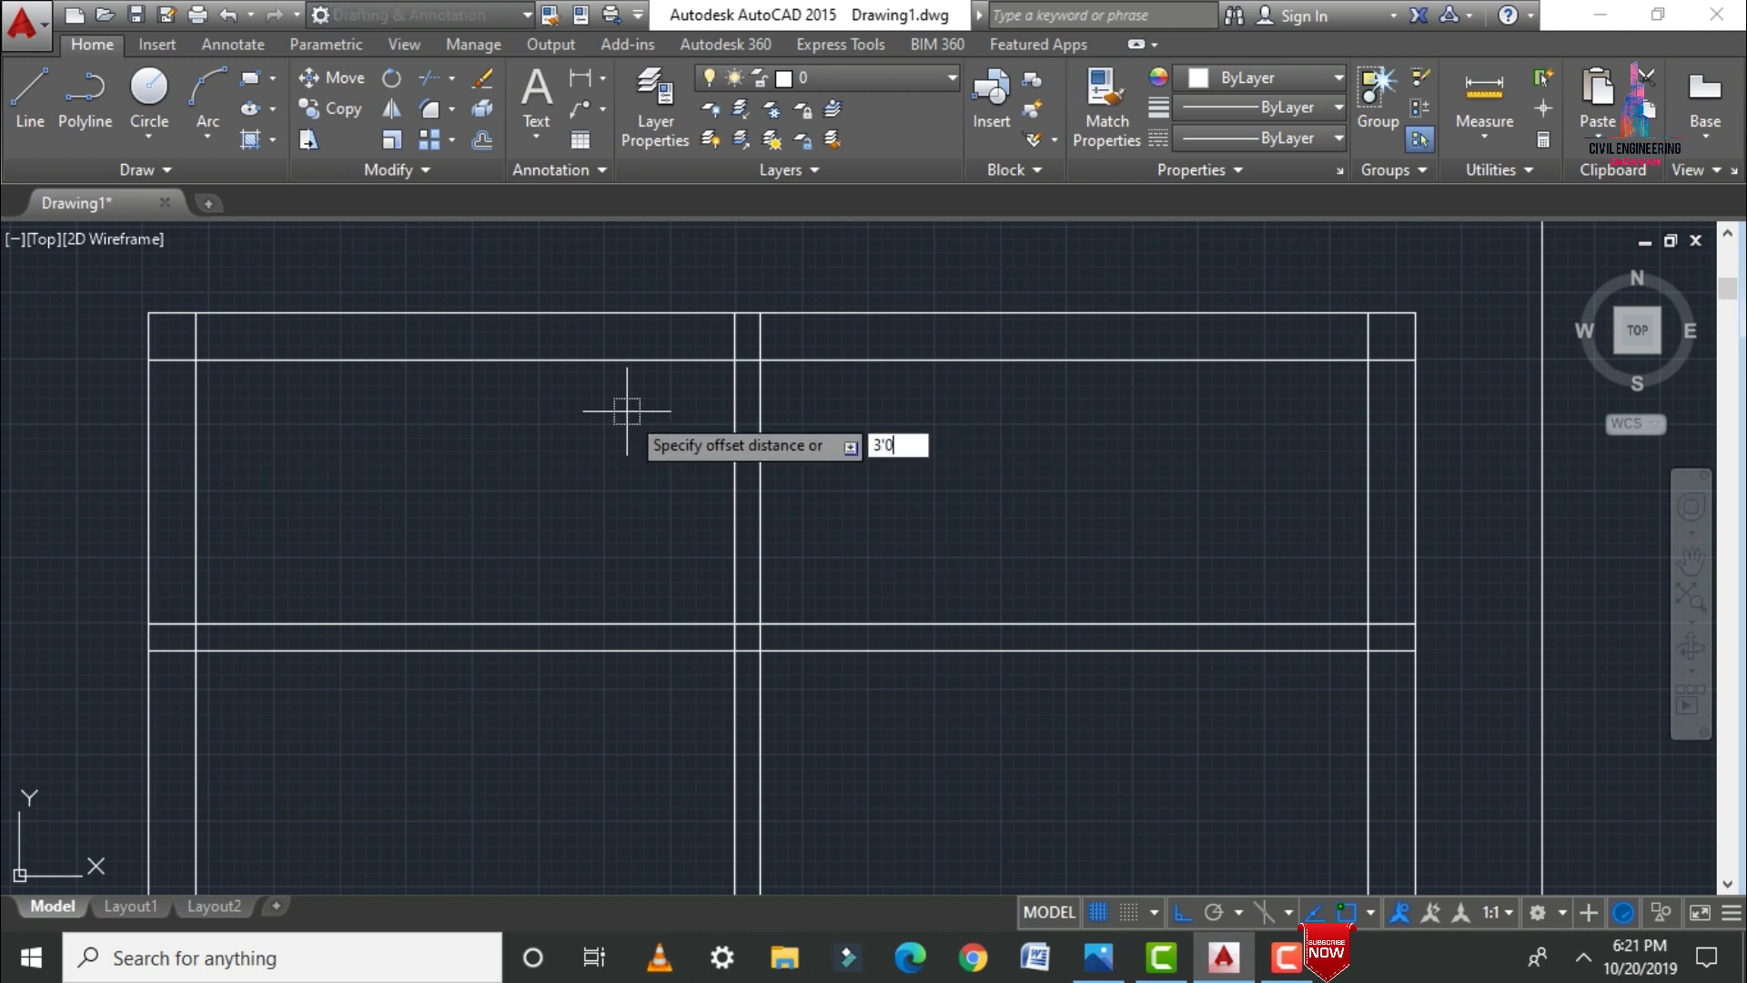
type("'0")
key("Return")
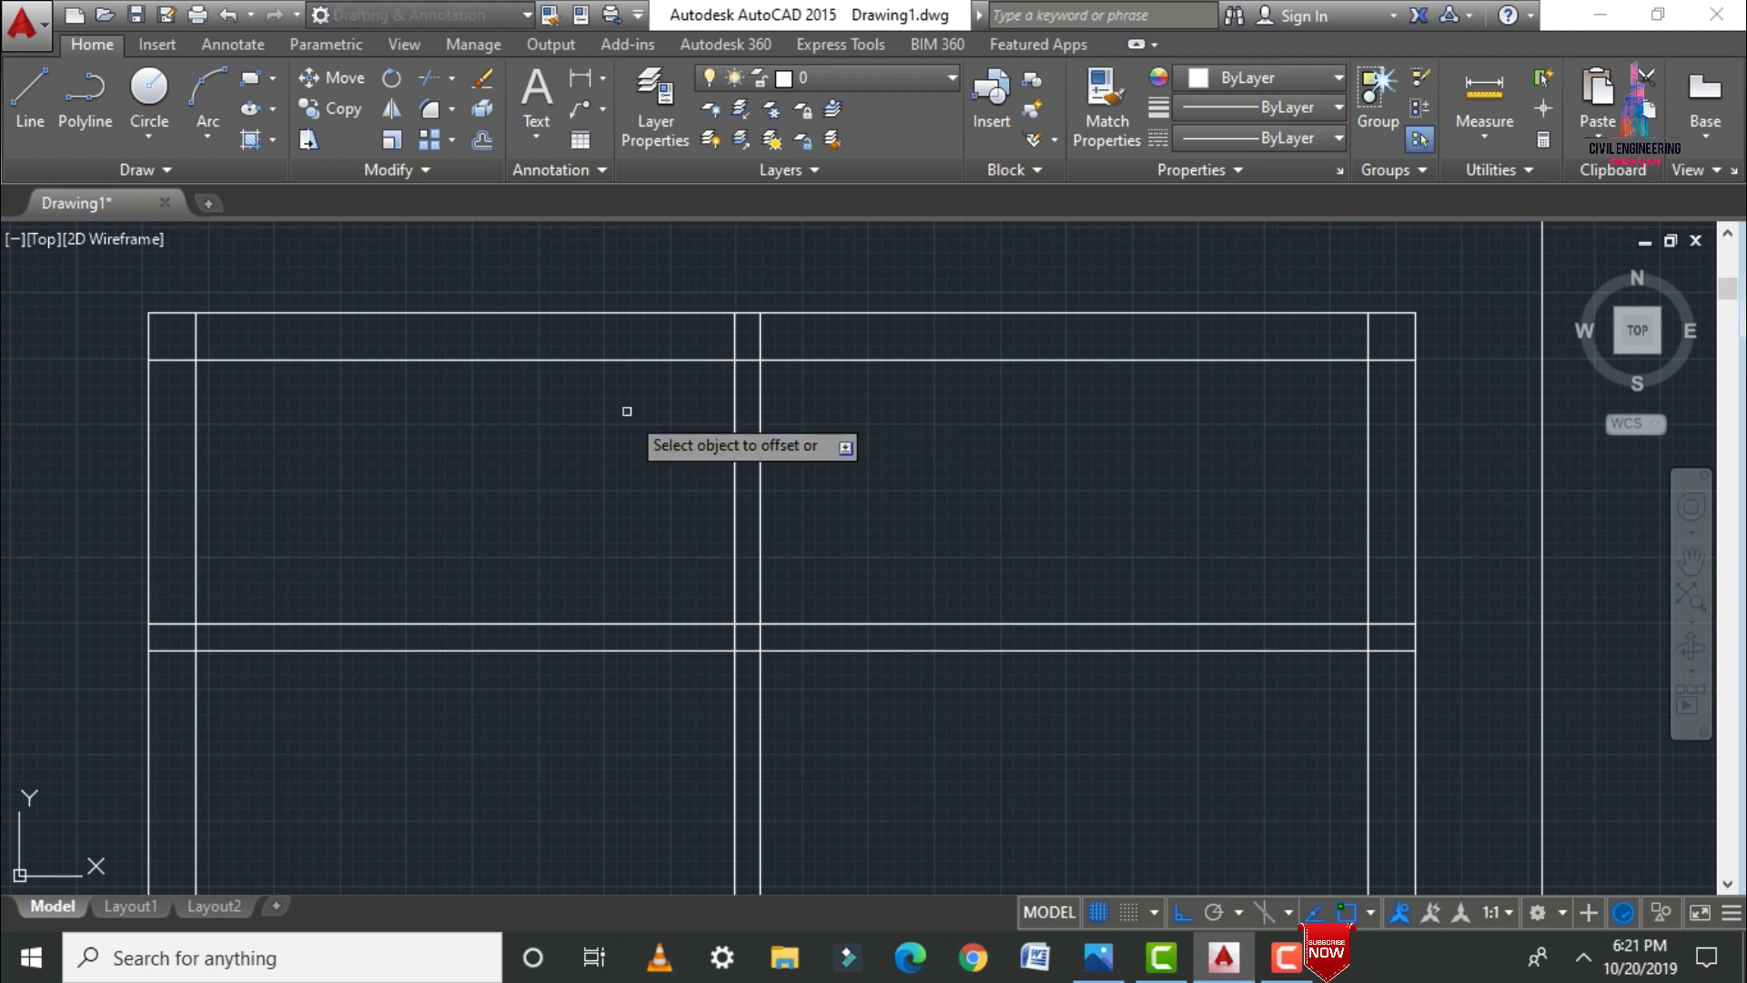
left_click(735, 505)
left_click(661, 512)
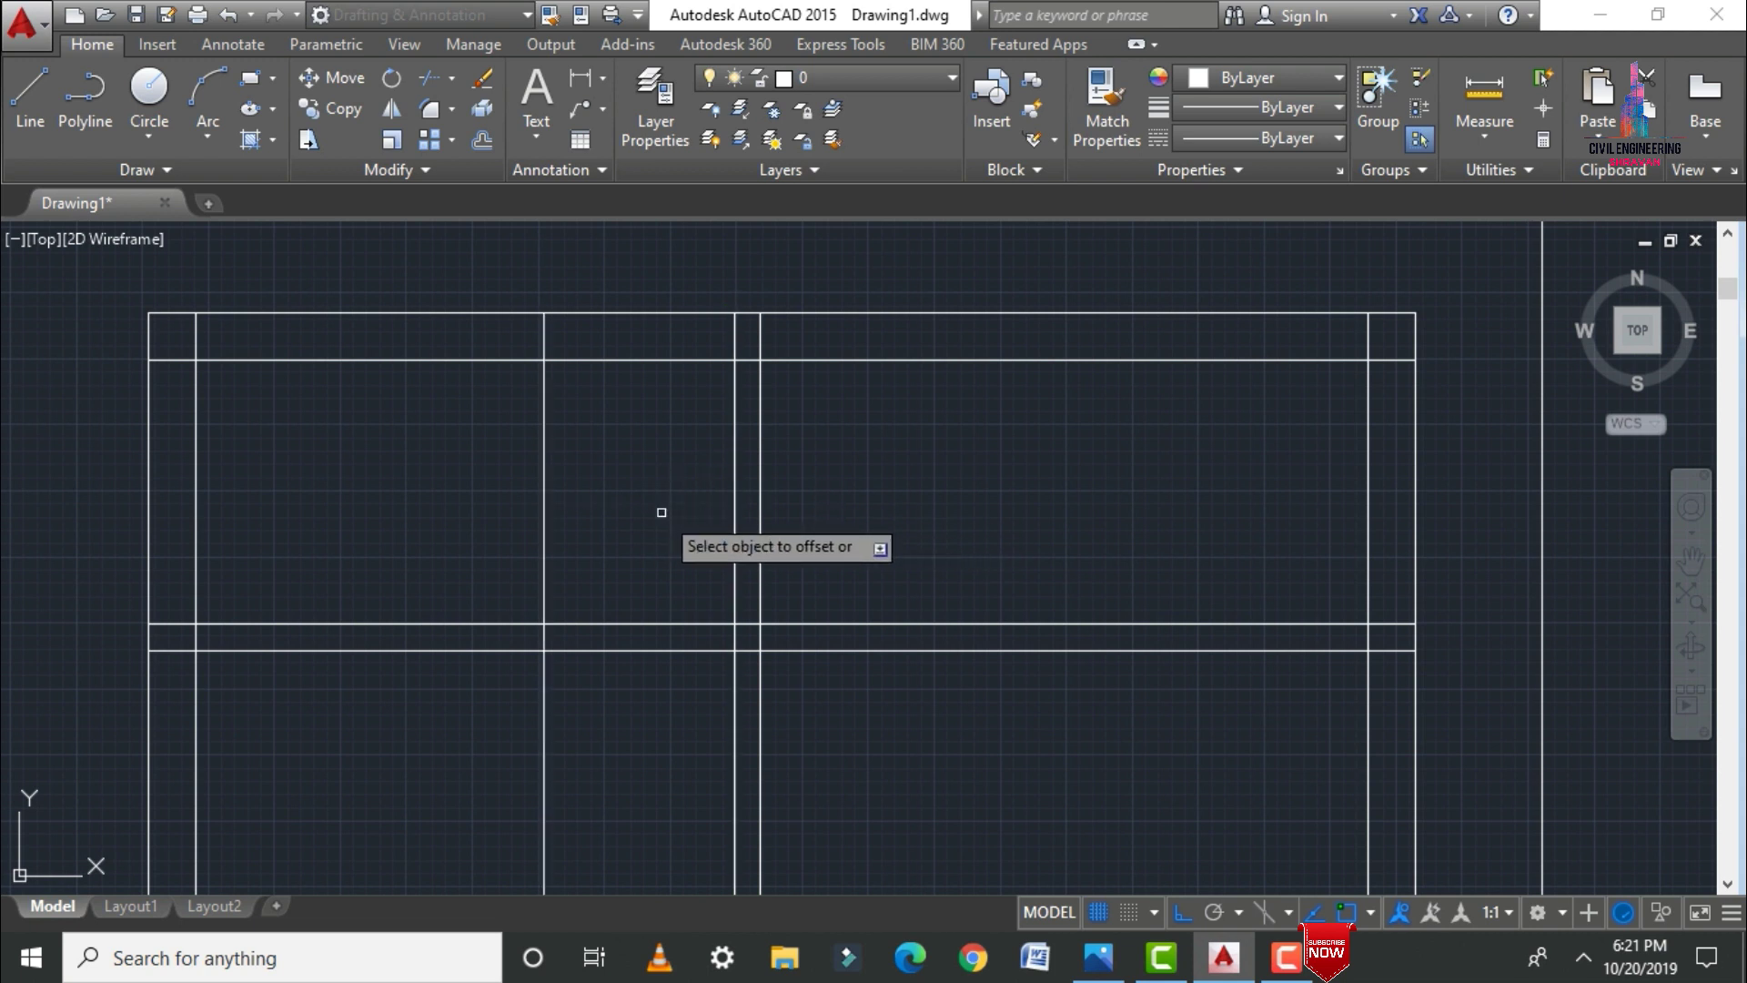
key("Return")
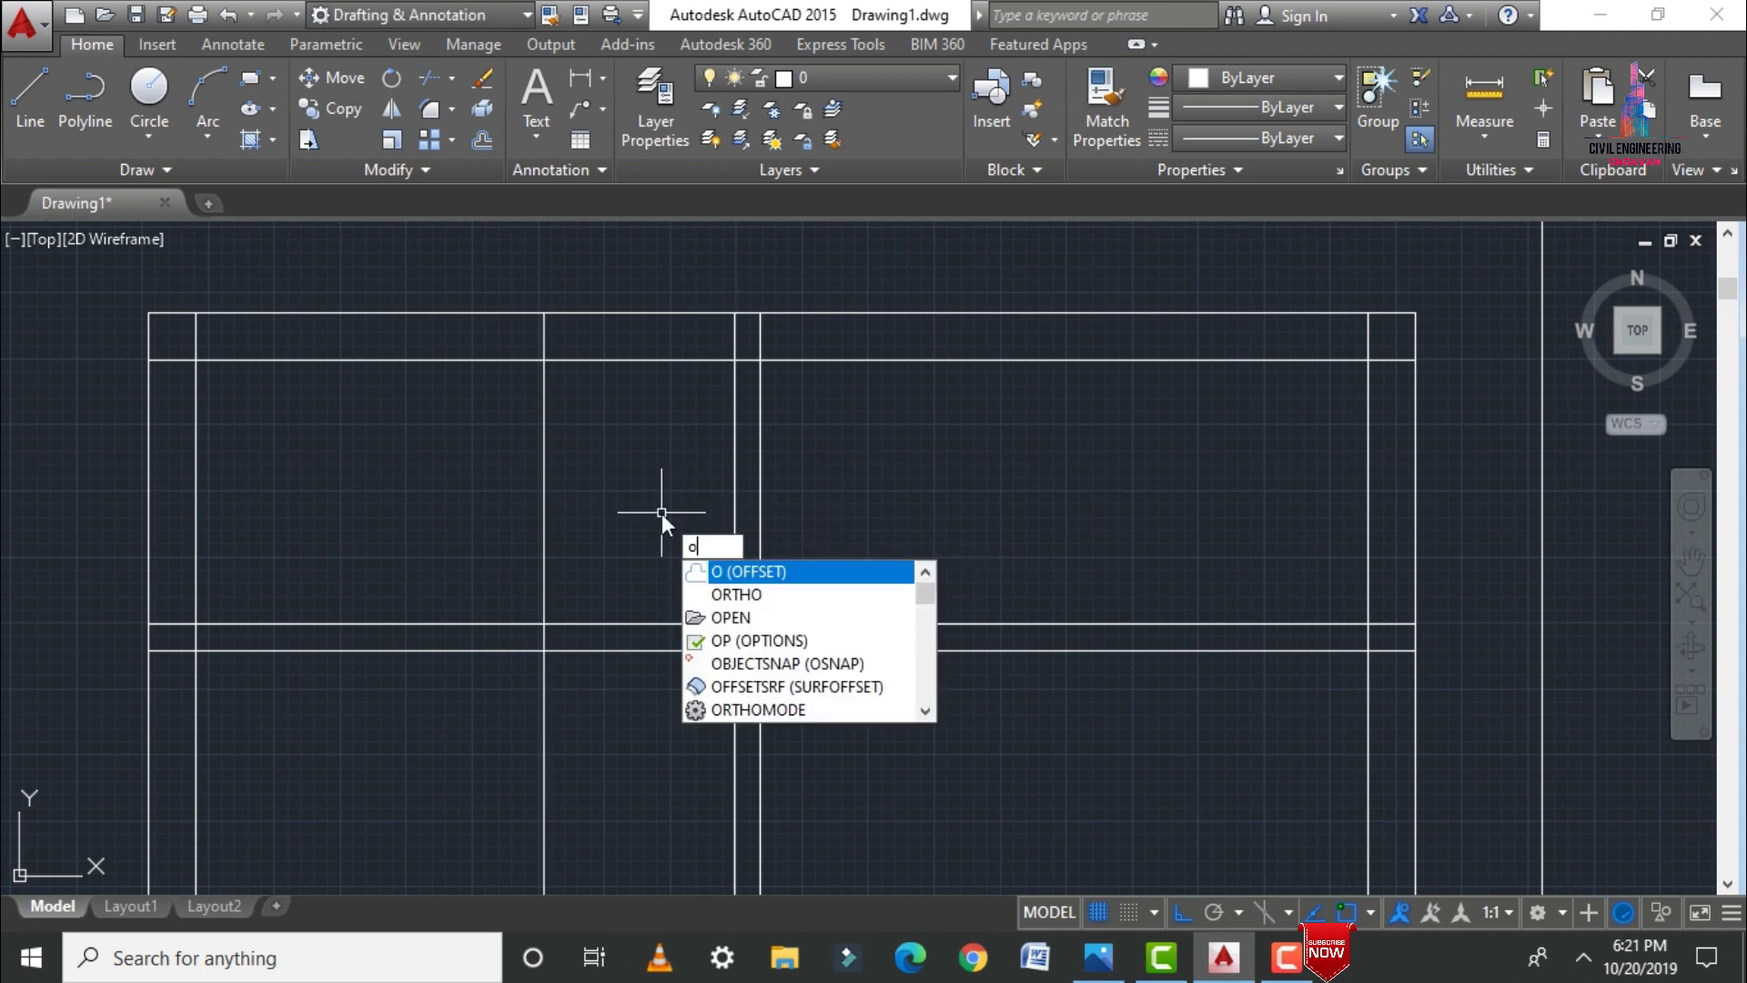
Step: Offset the vertical line lying 3'0" left of the central partition 5" to the right as the second wall face
key("Return")
type("5\"")
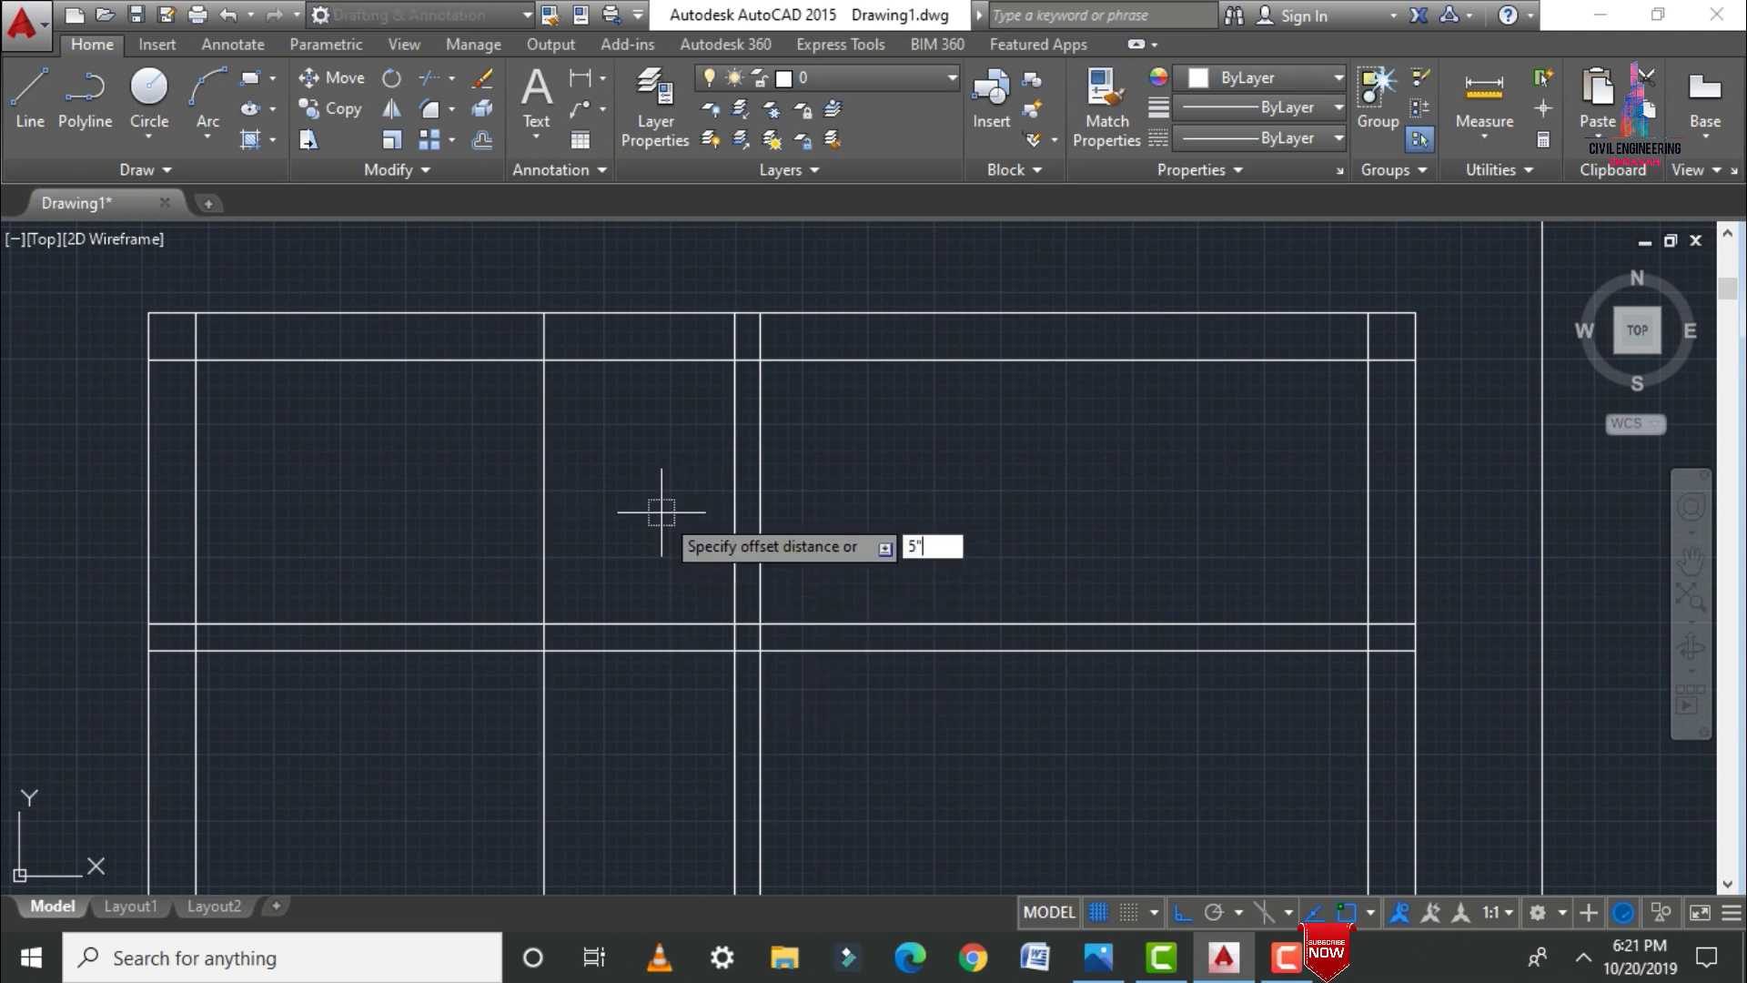
key("Return")
key("Escape")
Step: Trim the overlapping lines at the top-left external corner and where the vertical partitions cross the top external wall
scroll(441, 479, "down", 8)
scroll(459, 549, "up", 4)
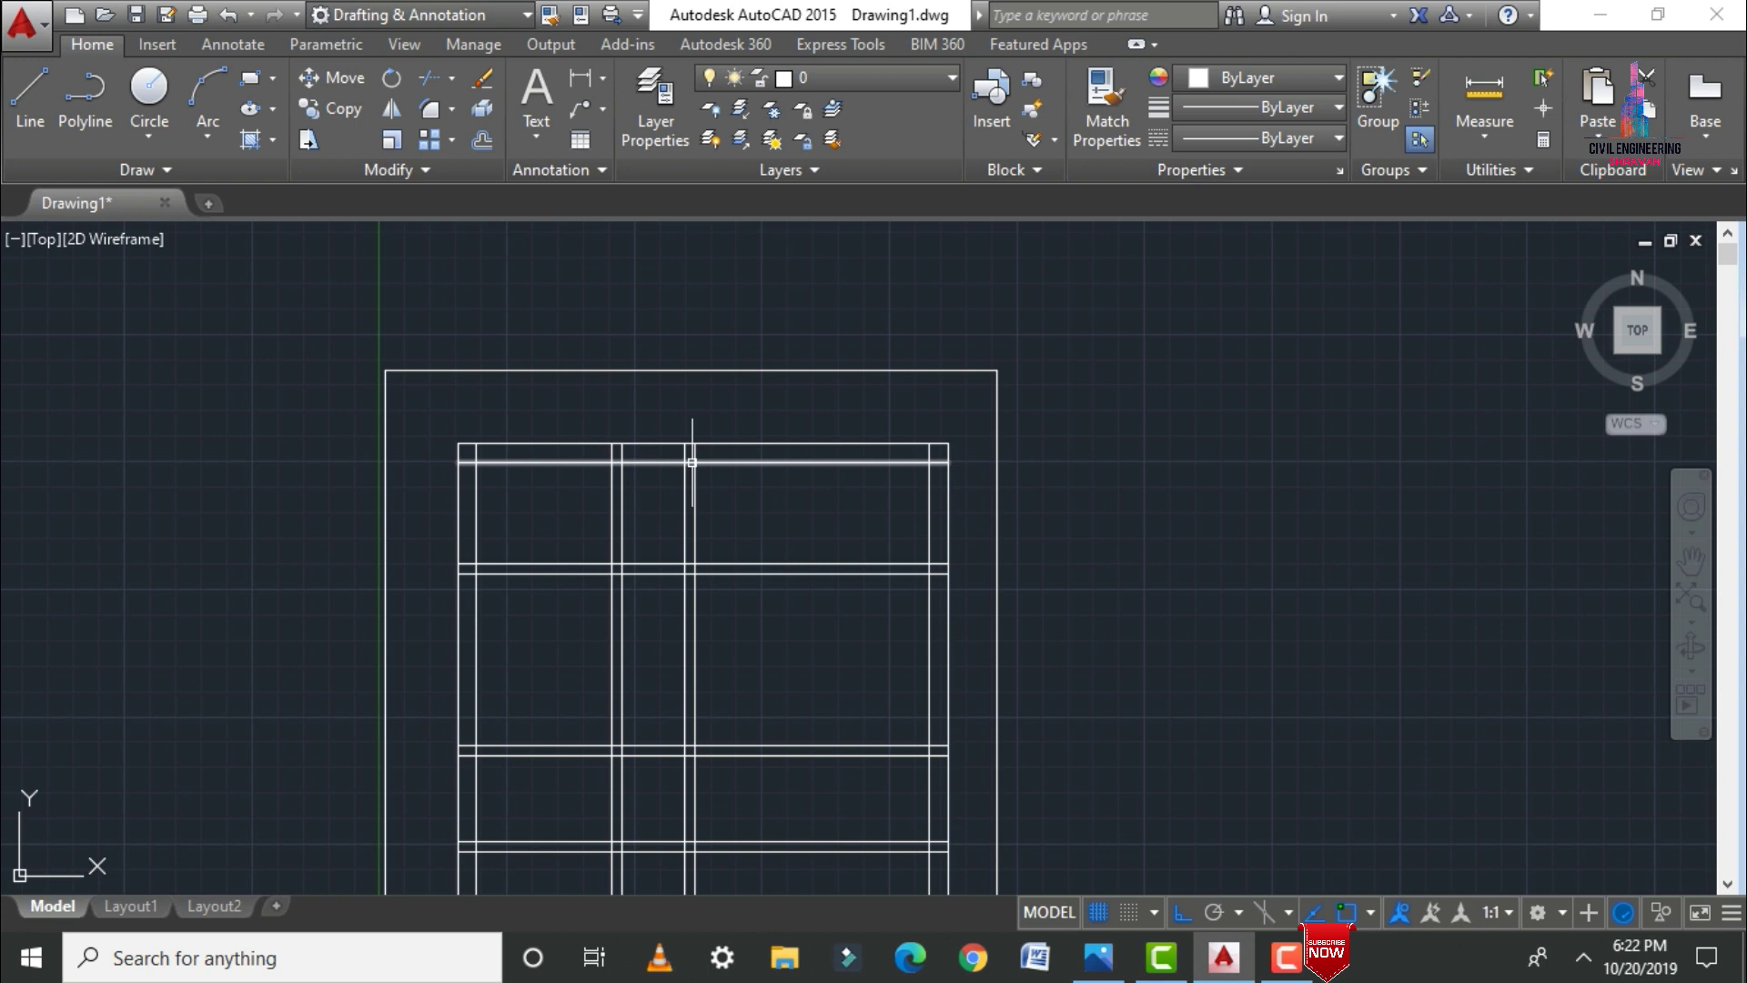
scroll(677, 444, "up", 4)
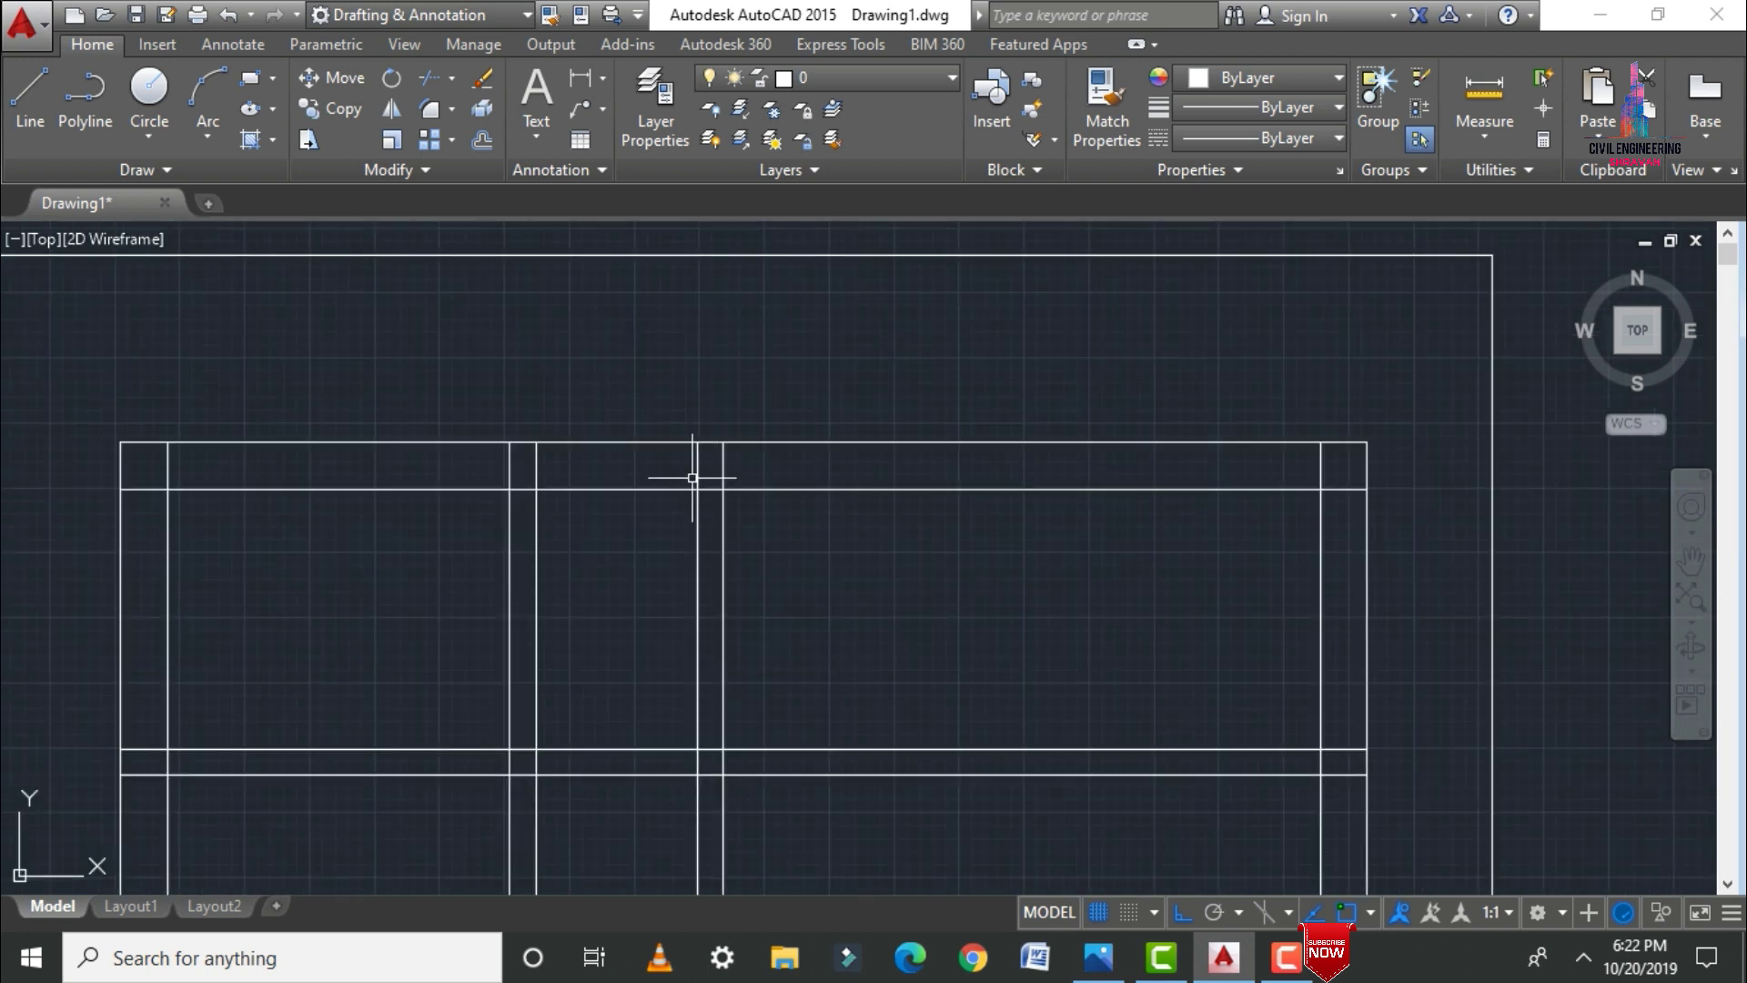
key("Return")
key("Return")
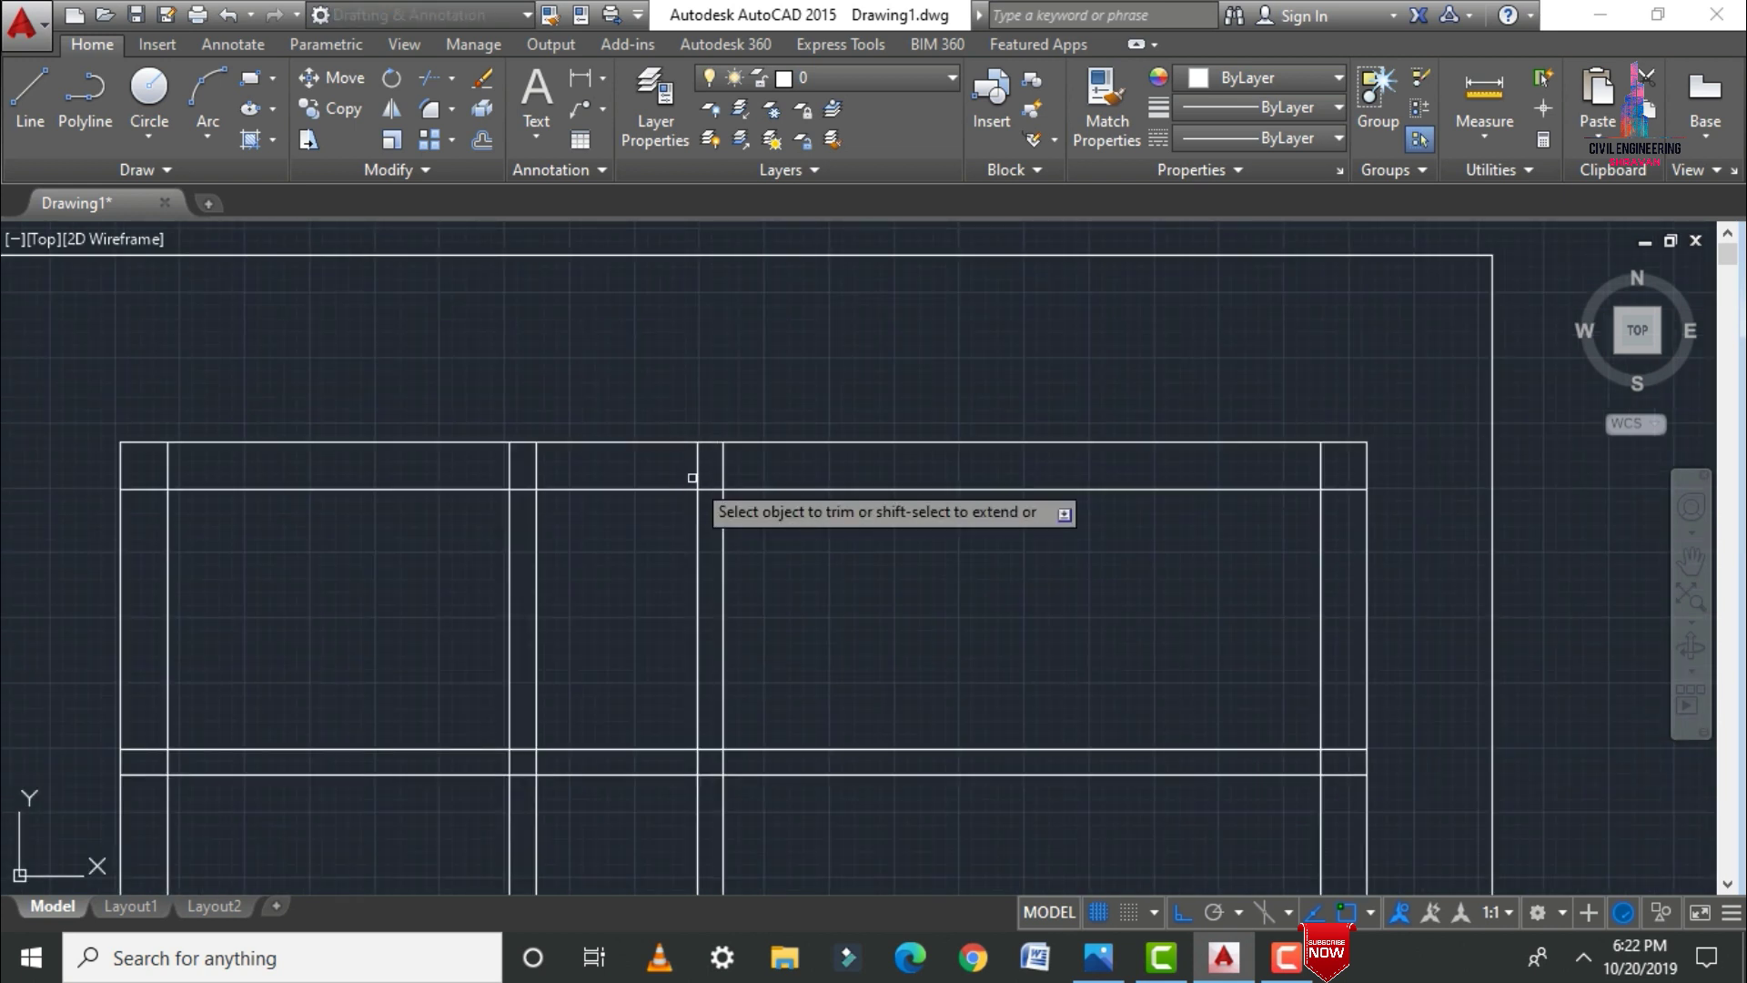
left_click(142, 489)
left_click(166, 462)
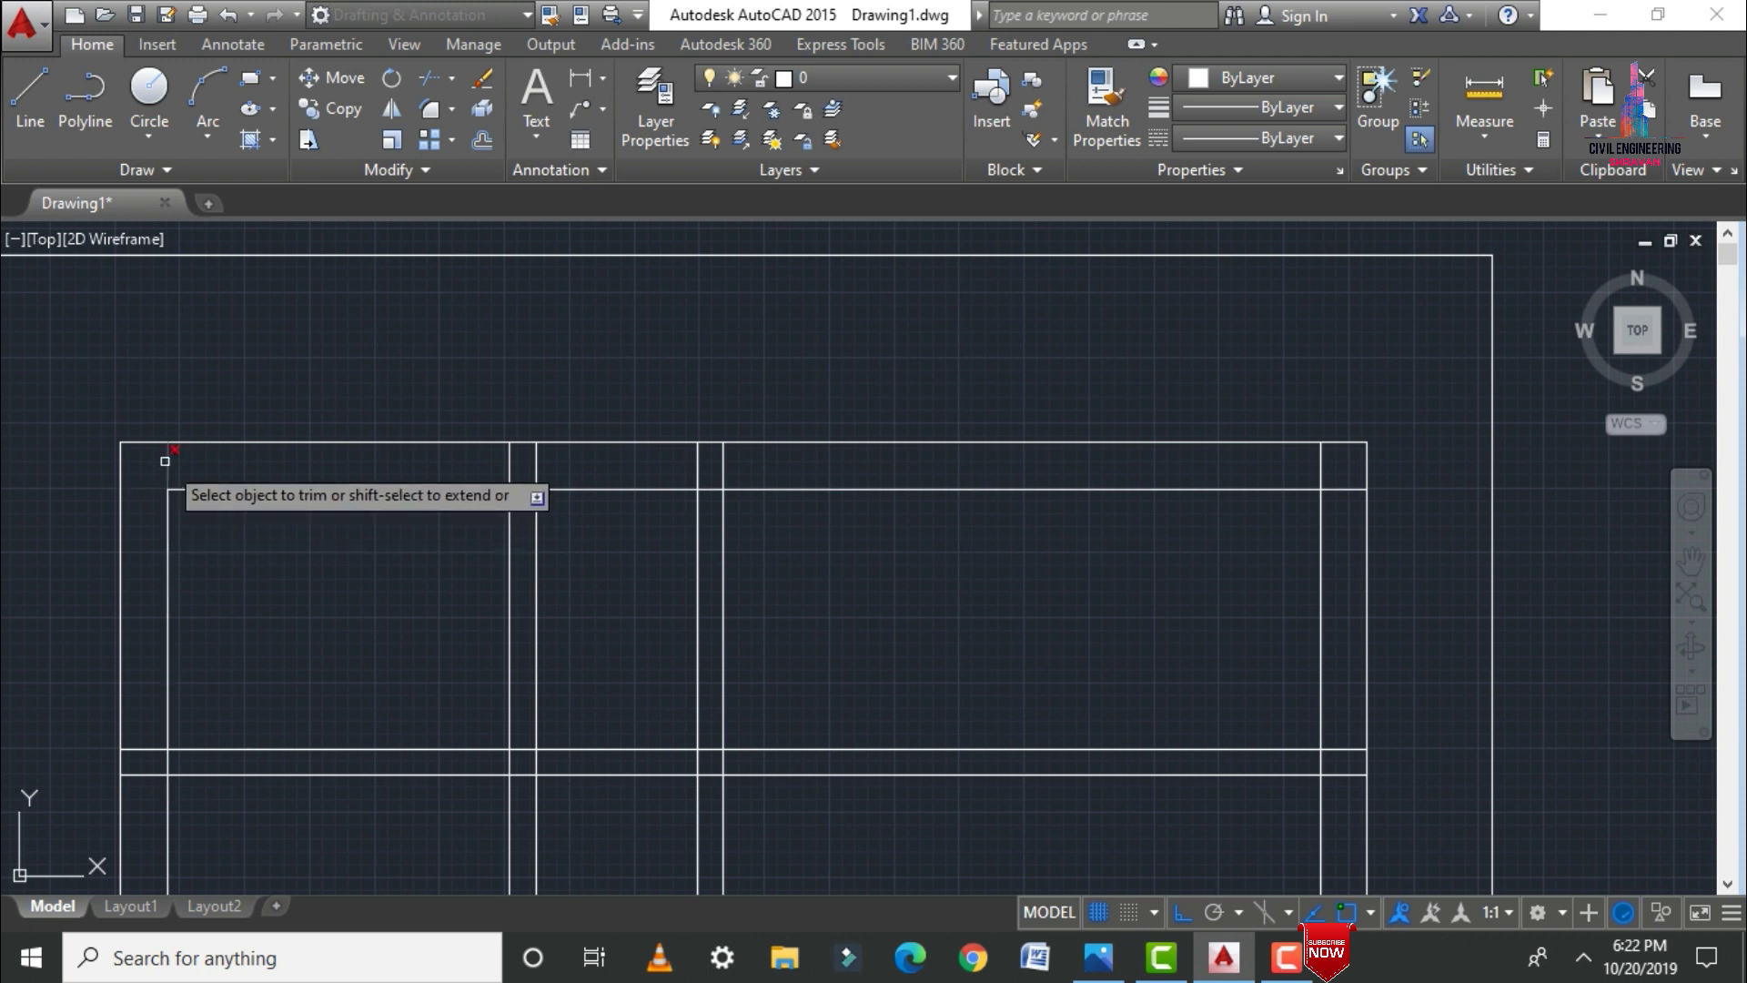
left_click_drag(448, 462, 783, 460)
left_click(710, 491)
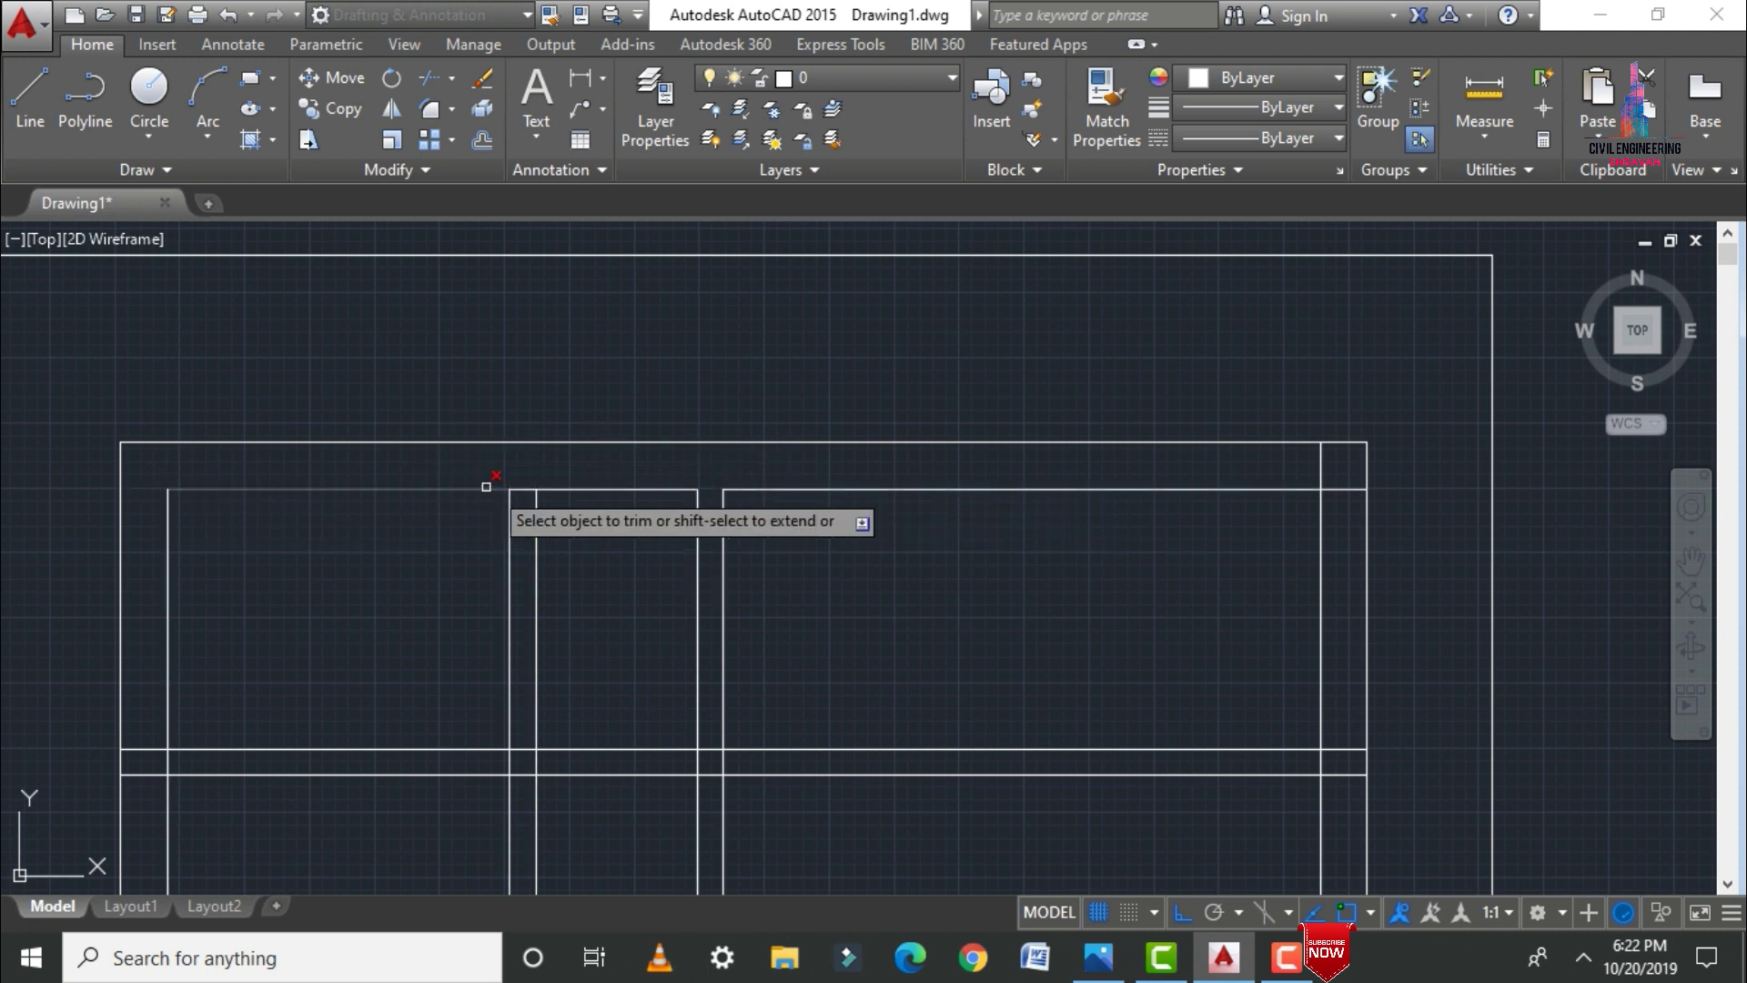
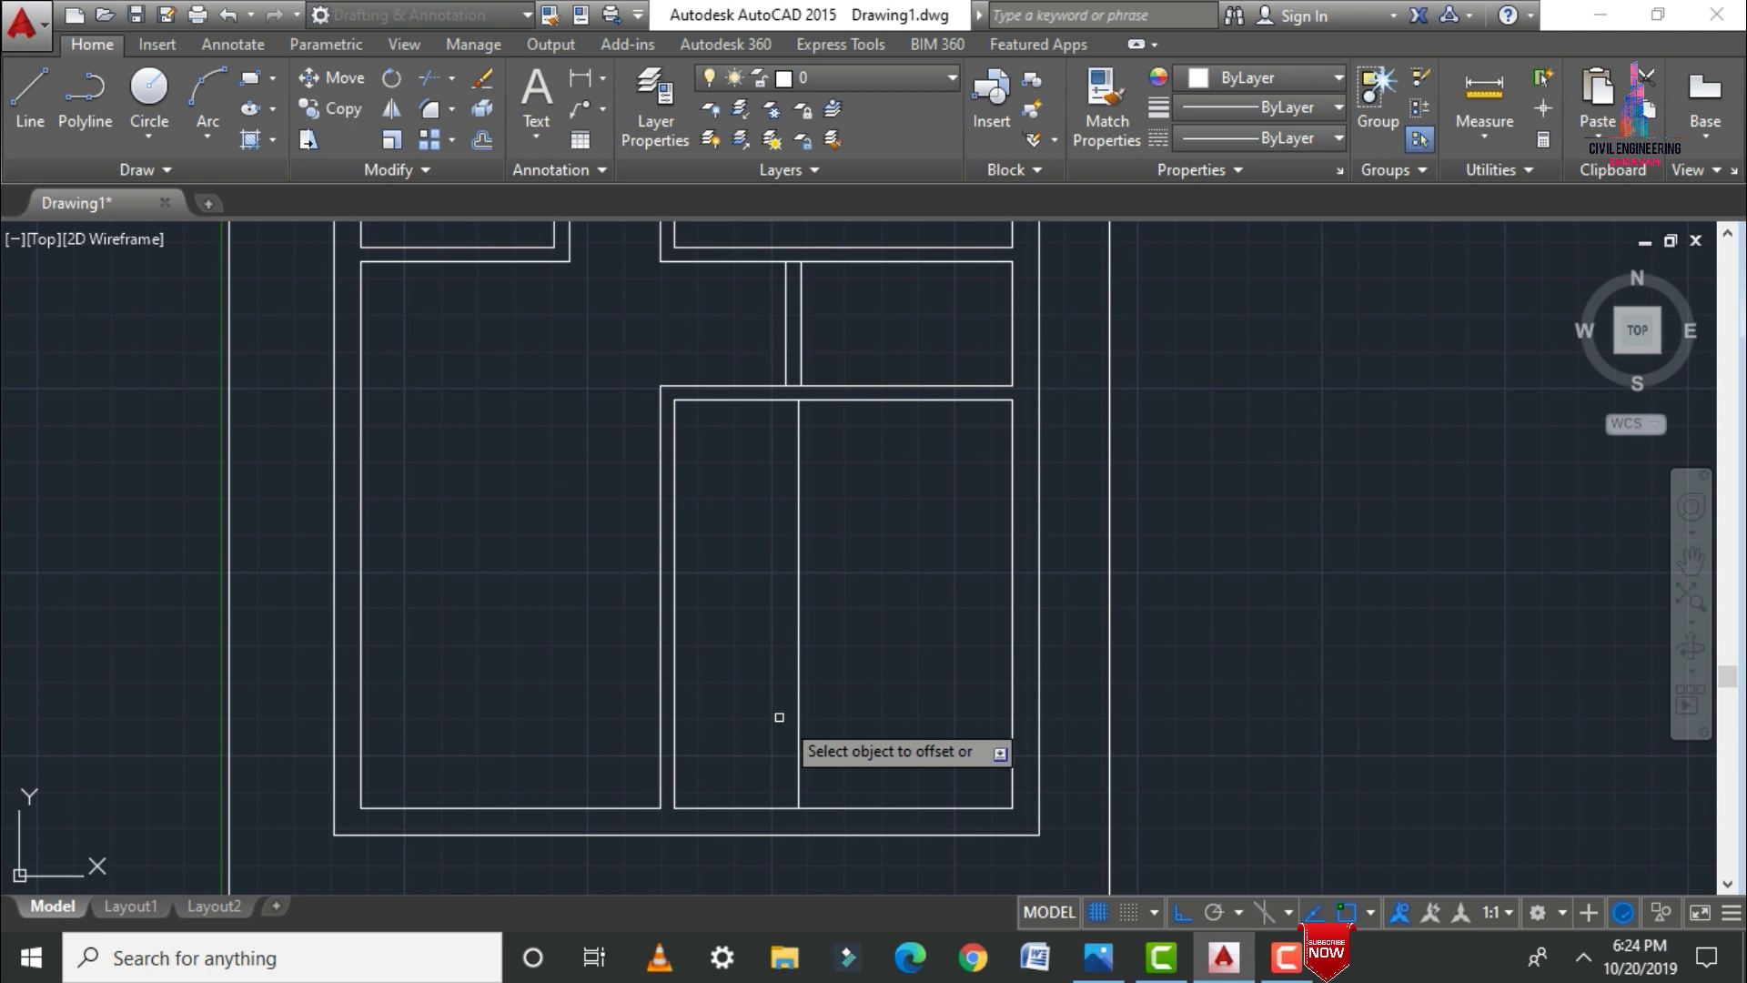
Step: Offset the vertical line in the bottom-right room 5" to the left and trim the bottom wall's inner line between the two faces
left_click(798, 699)
left_click(728, 657)
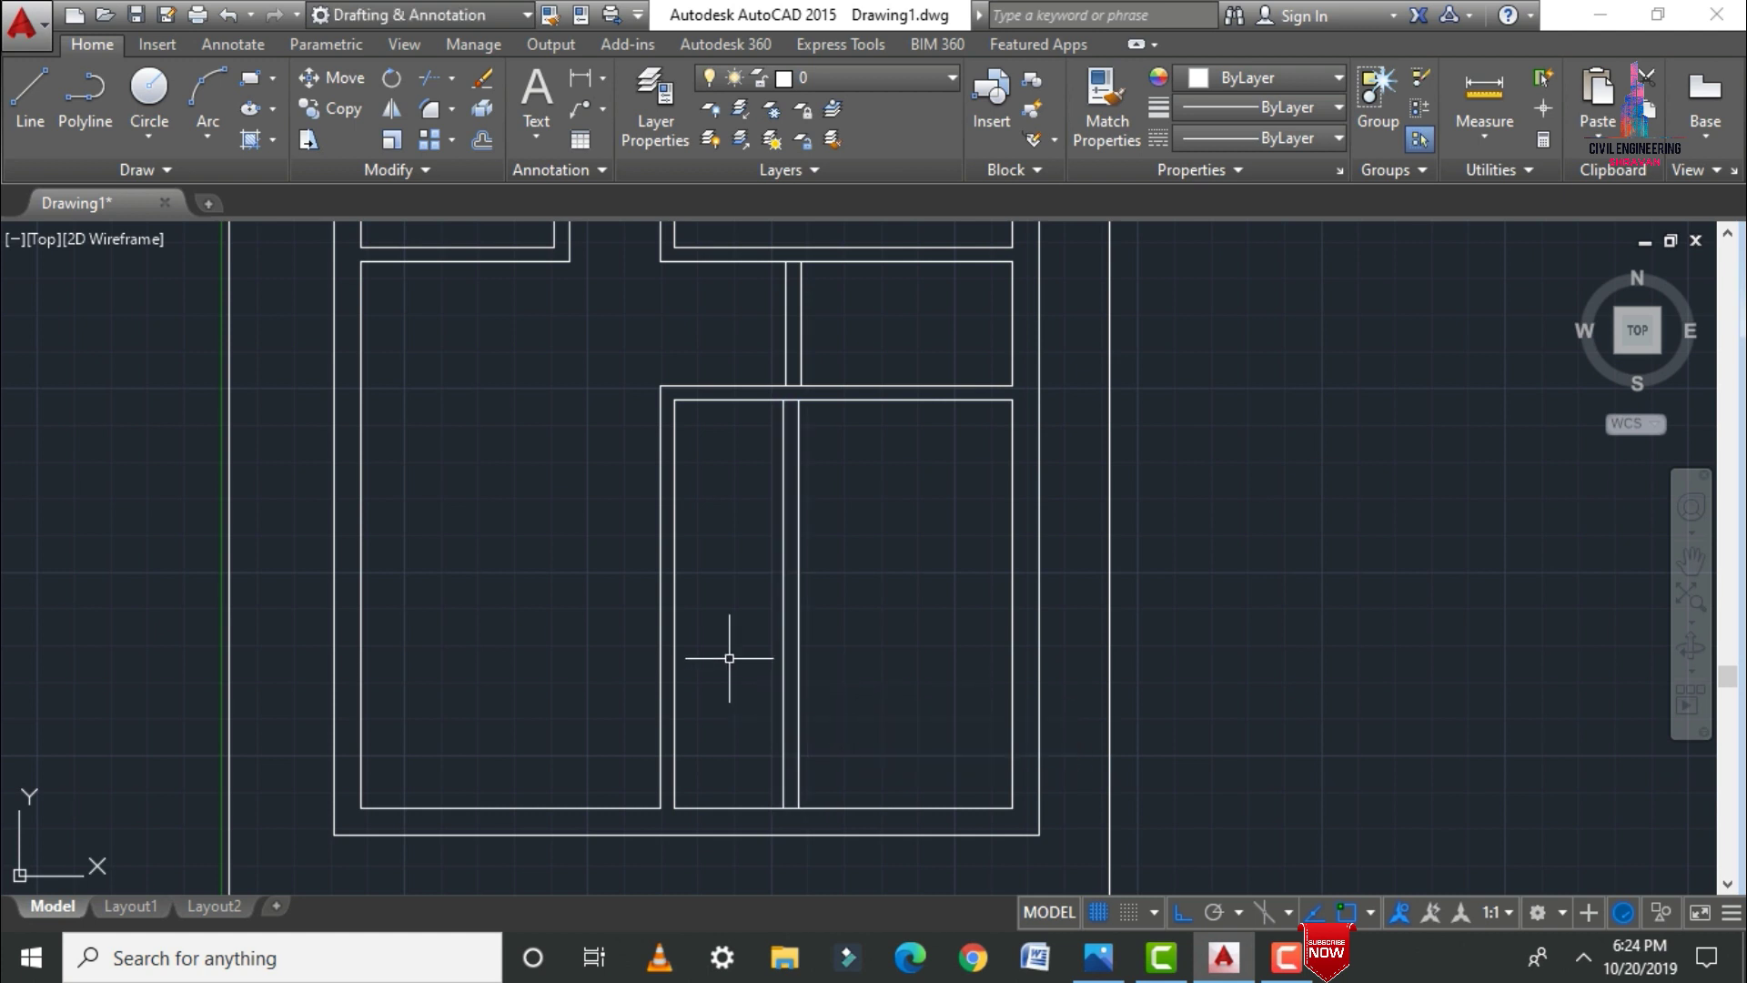
key("Return")
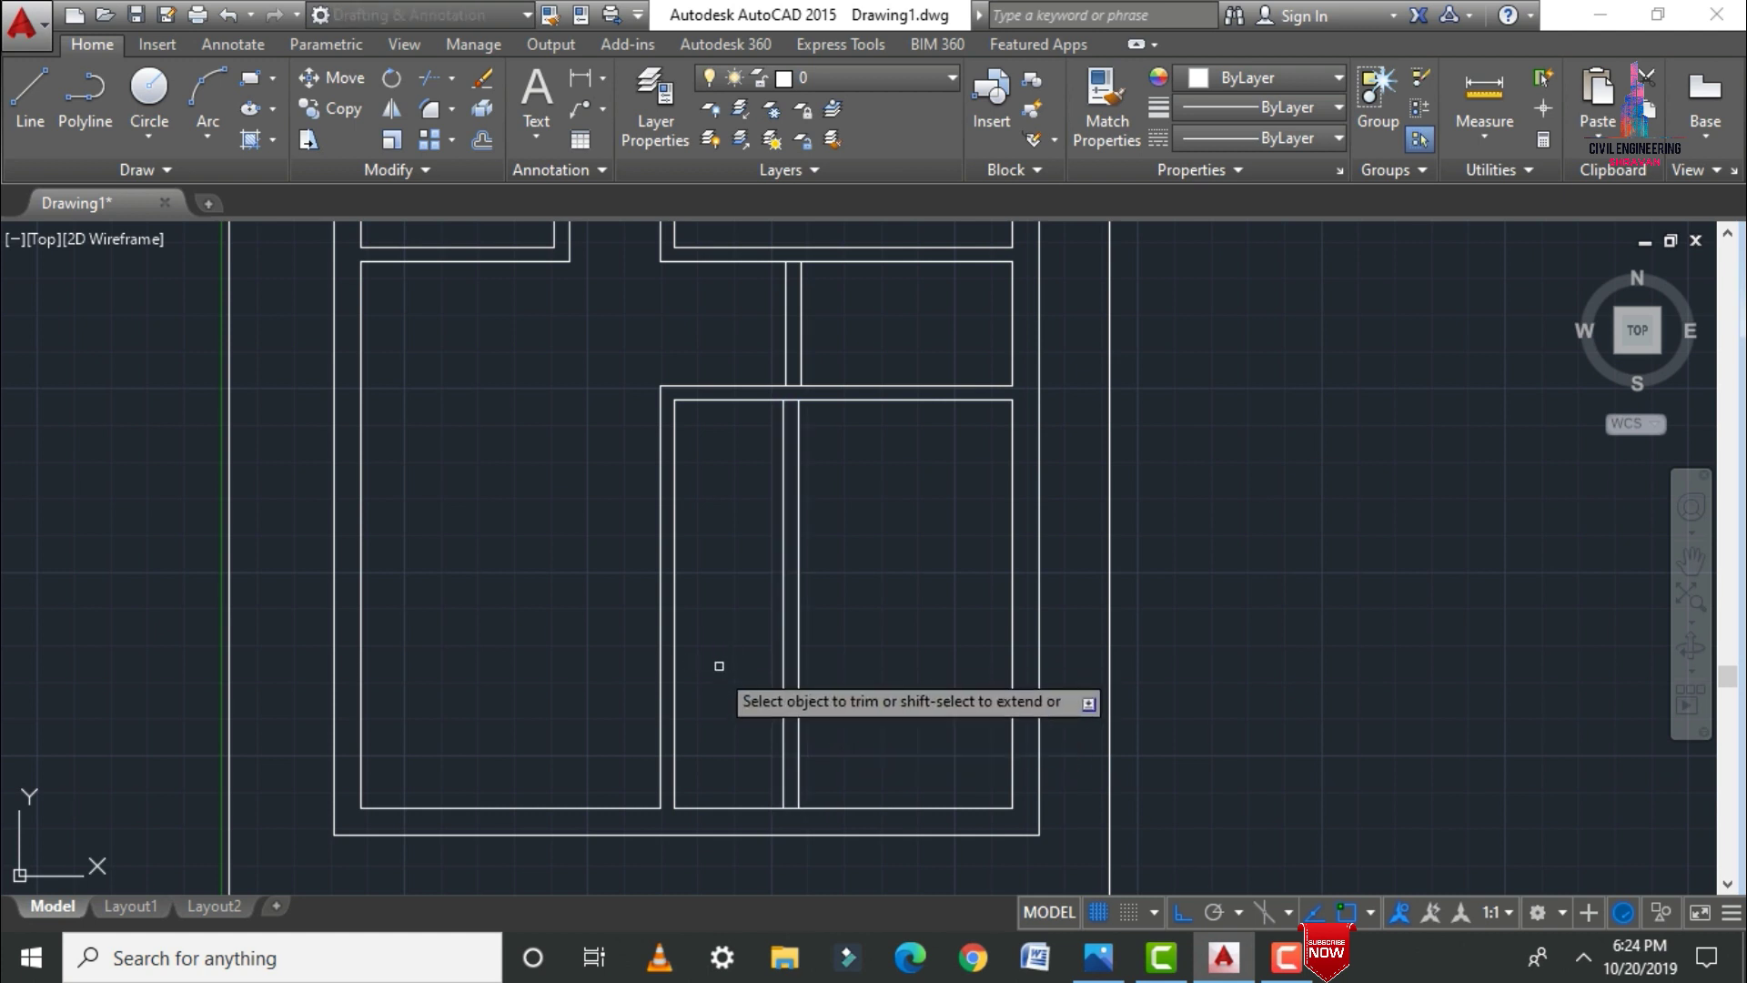
scroll(819, 819, "up", 2)
key("Return")
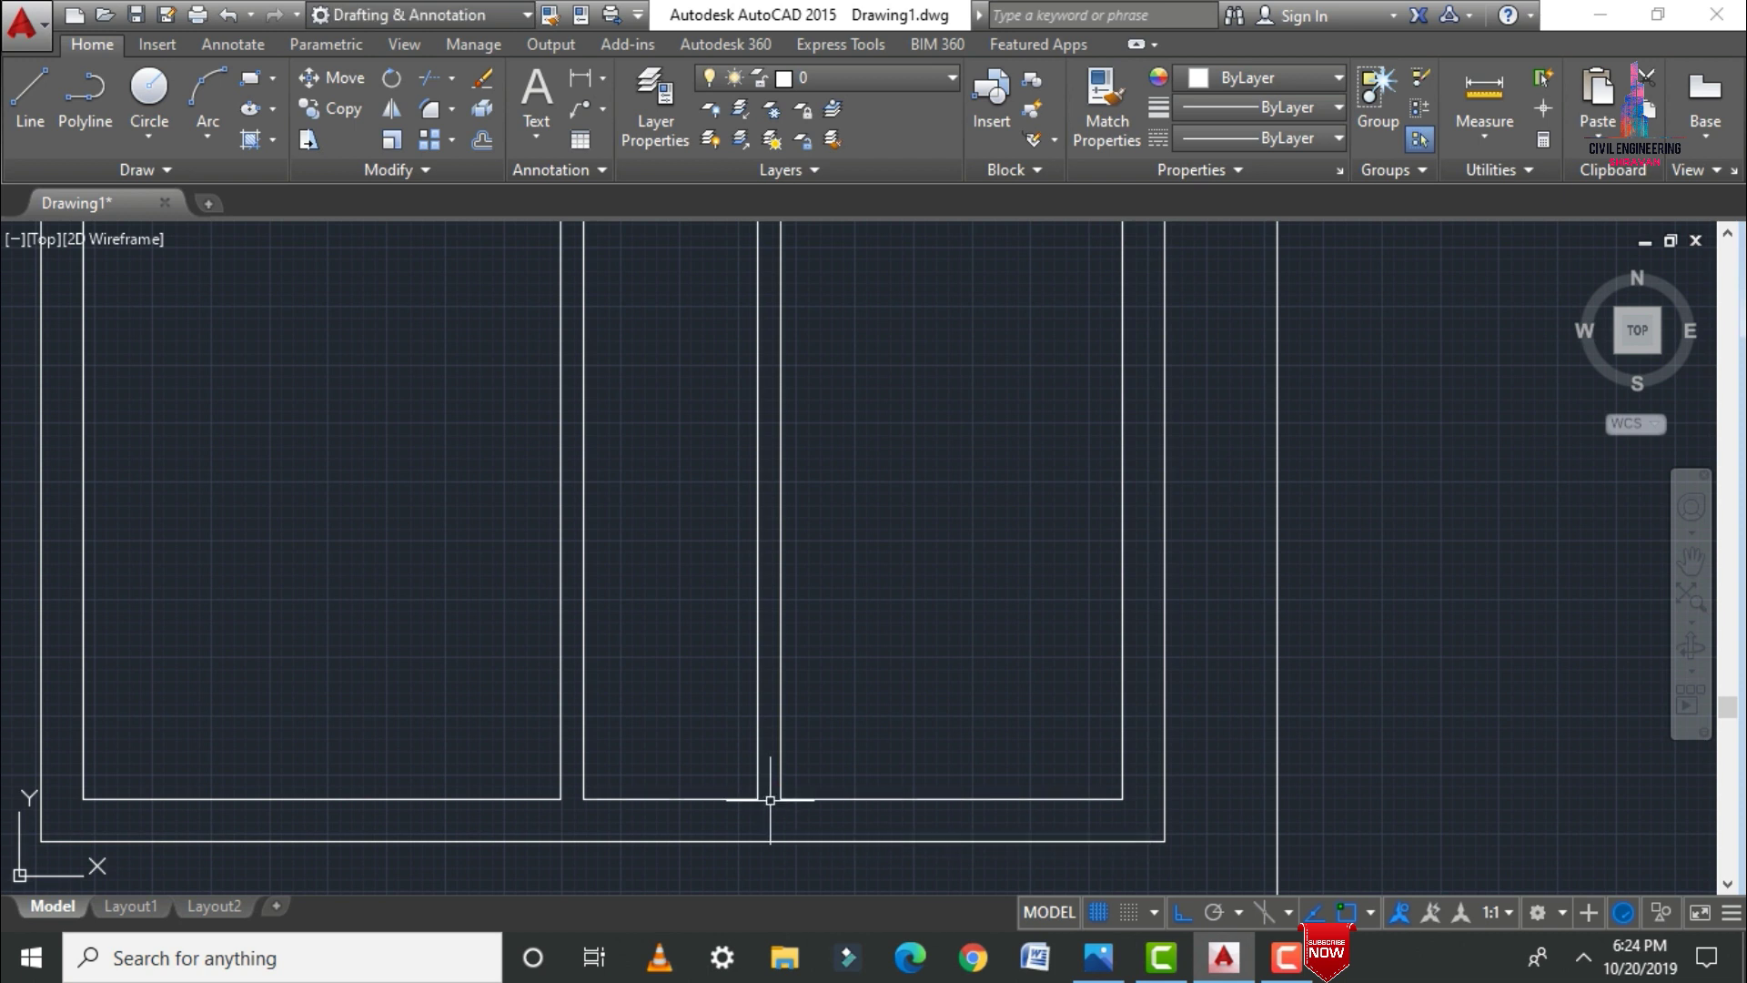
Step: Offset the bottom wall's inner line between the two vertical partitions 6'0" upward
type("o")
key("Return")
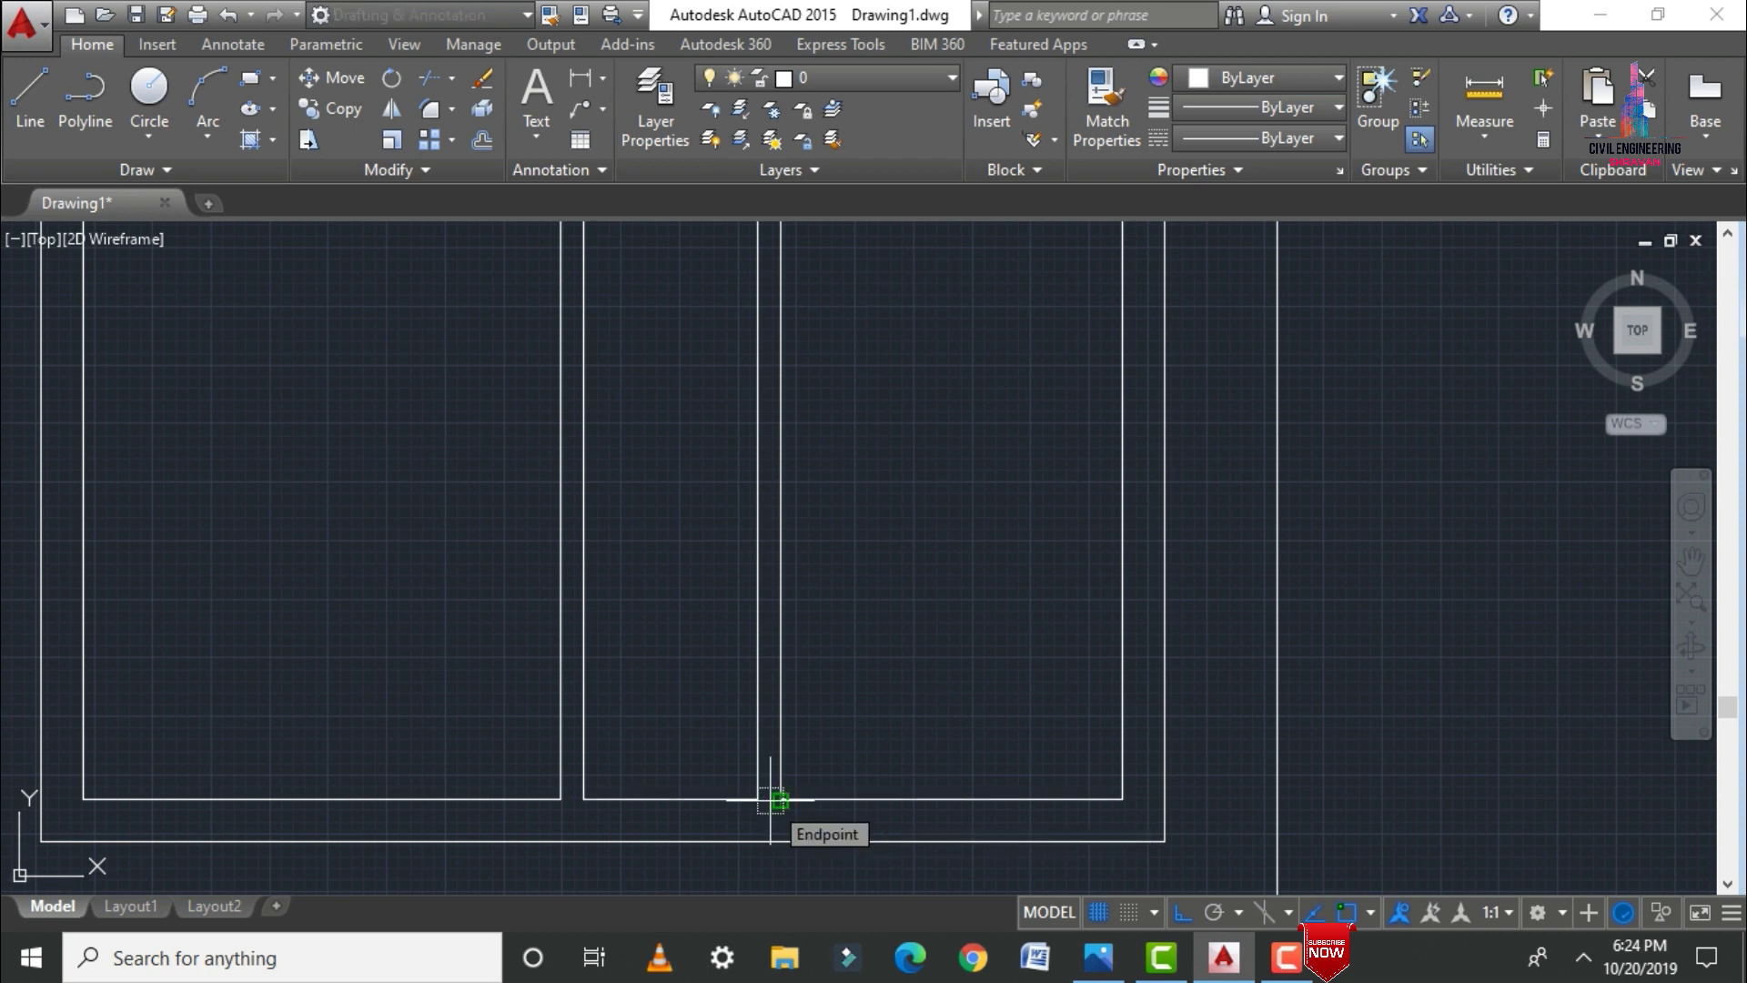
type("6'0\"")
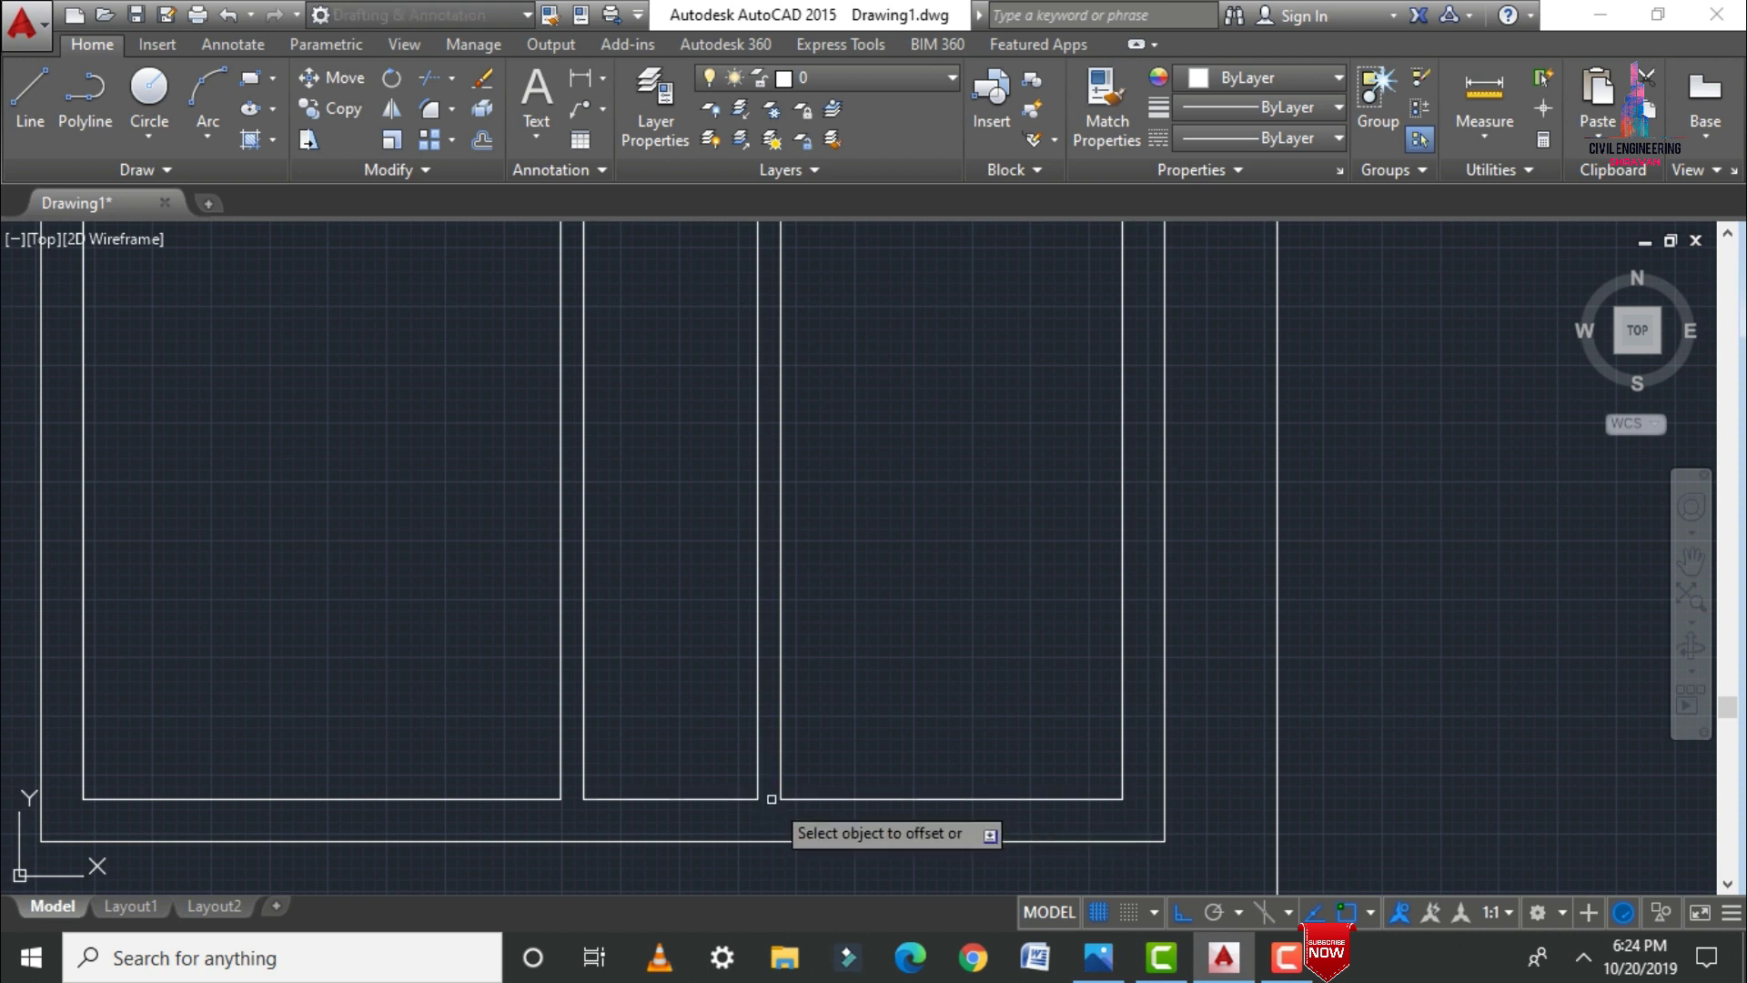
left_click(749, 799)
left_click(604, 626)
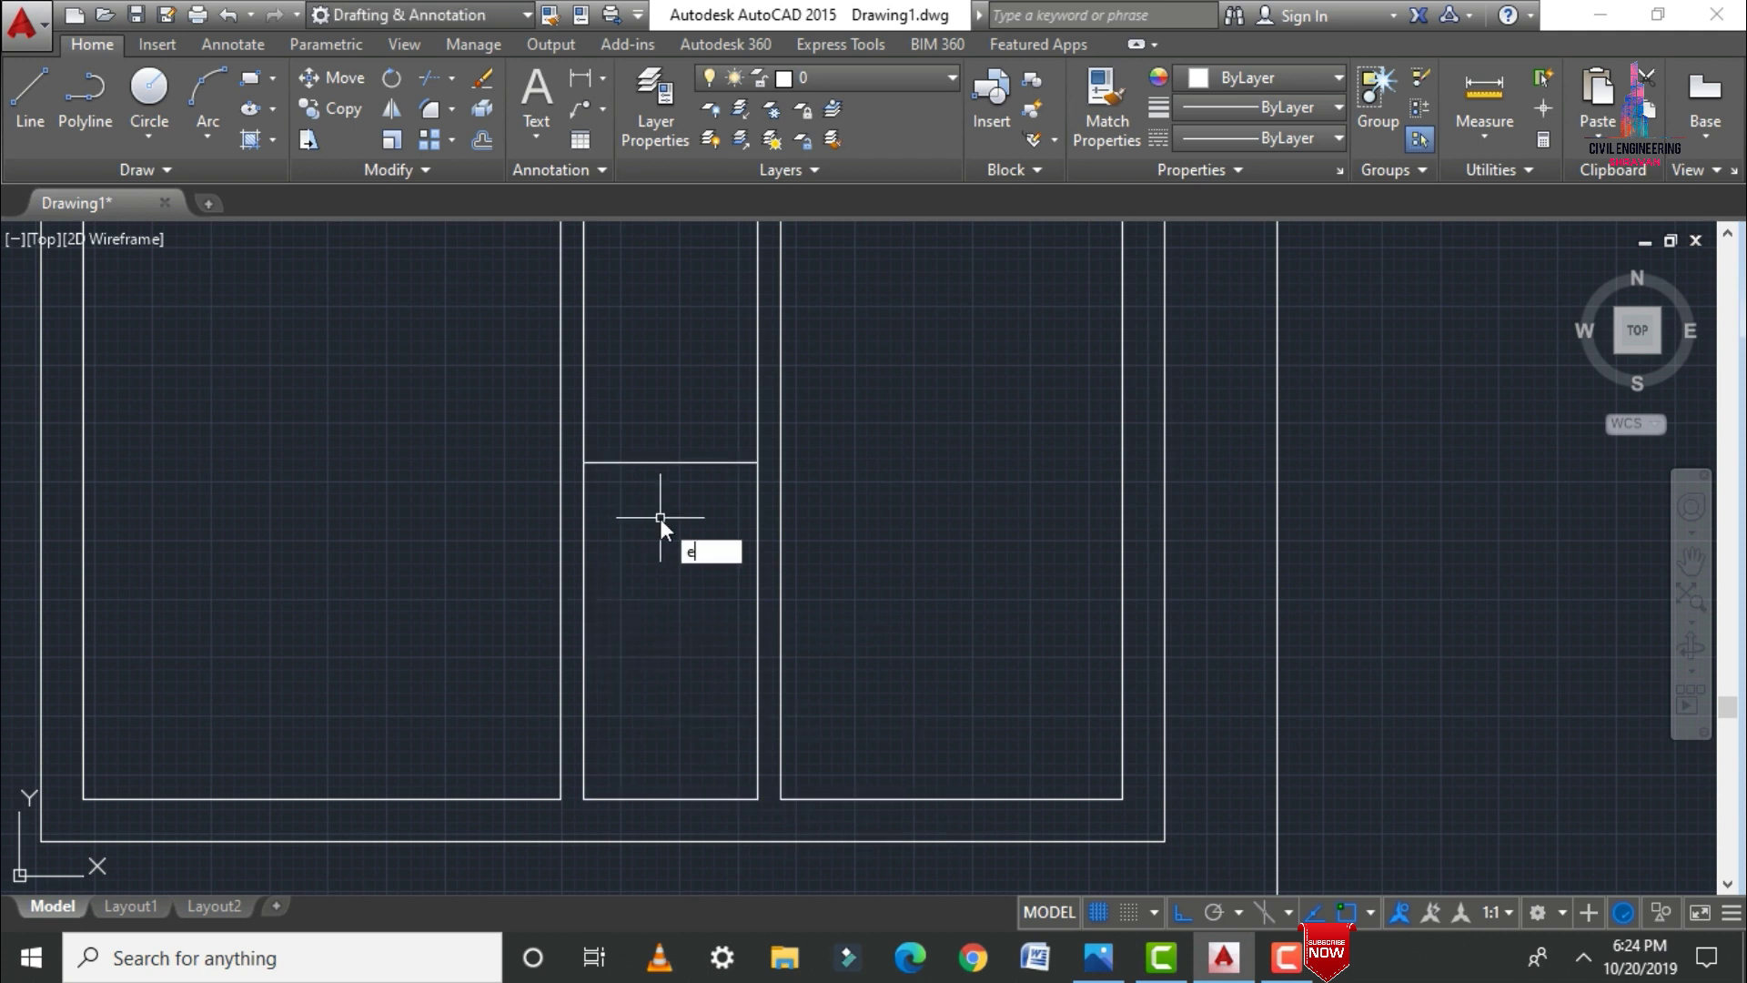
Step: Extend both ends of the short horizontal line to the outer faces of the adjoining vertical partitions
key("Return")
key("Return")
left_click(710, 461)
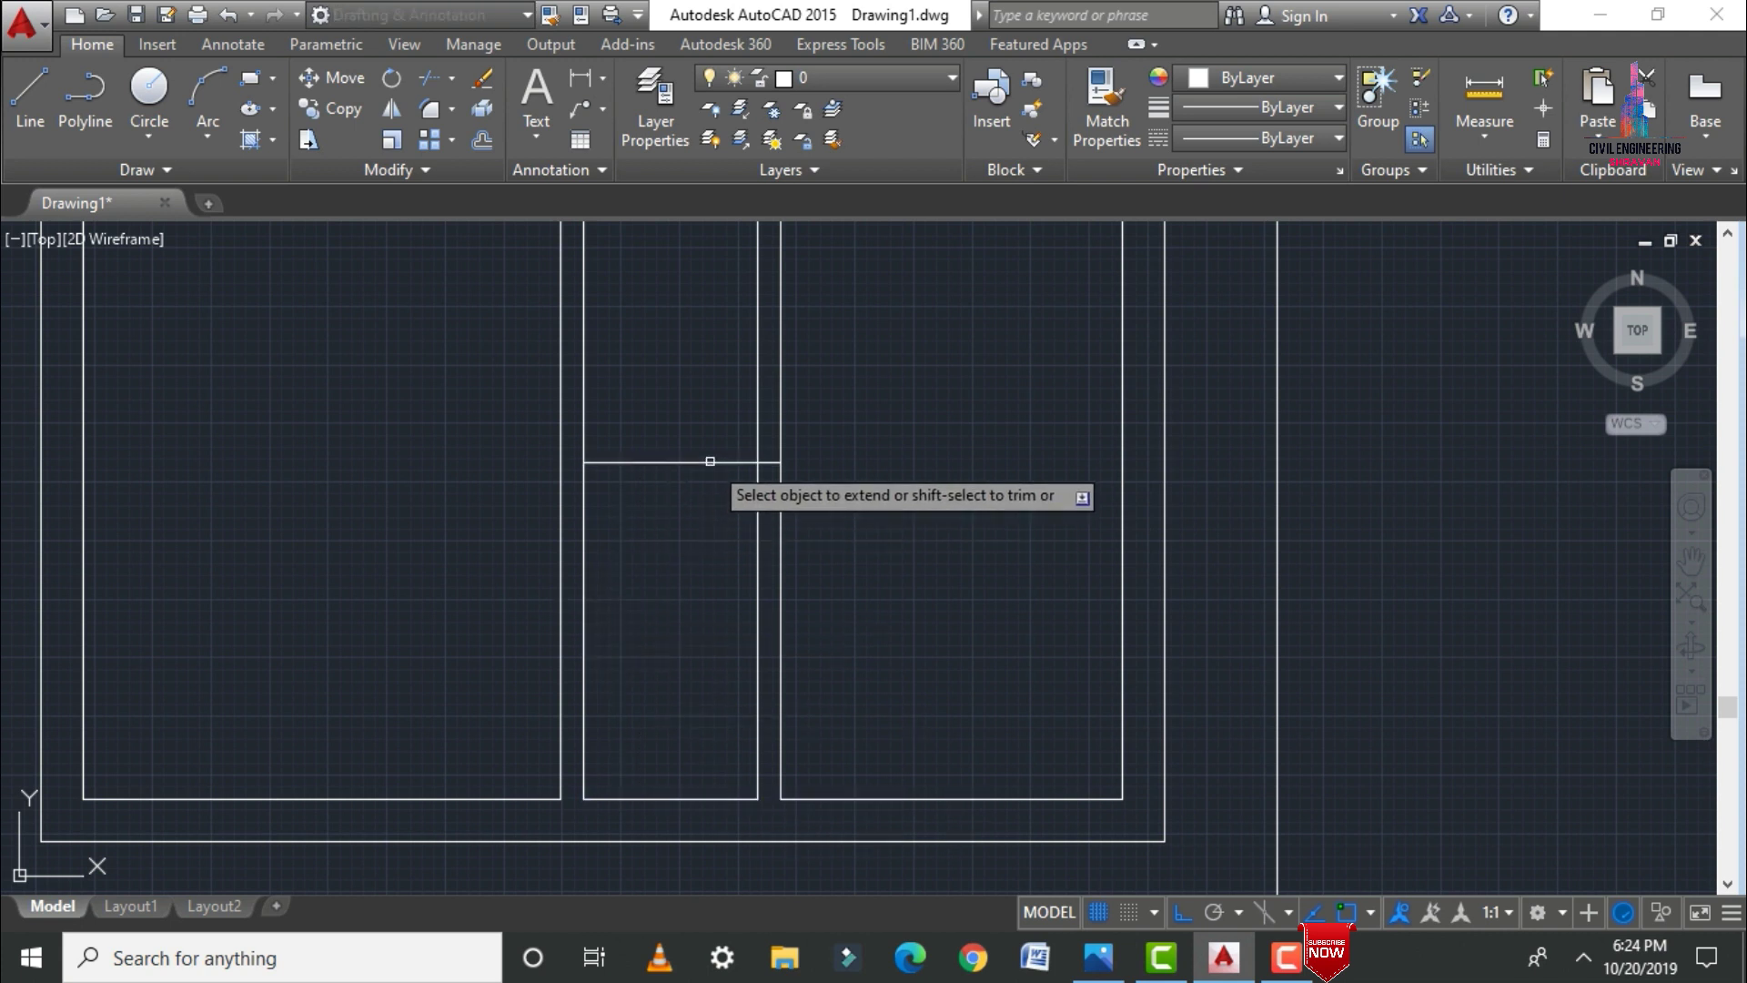
key("Return")
Step: Offset the short horizontal line 5" downward to form the wall's thickness
type("o")
key("Return")
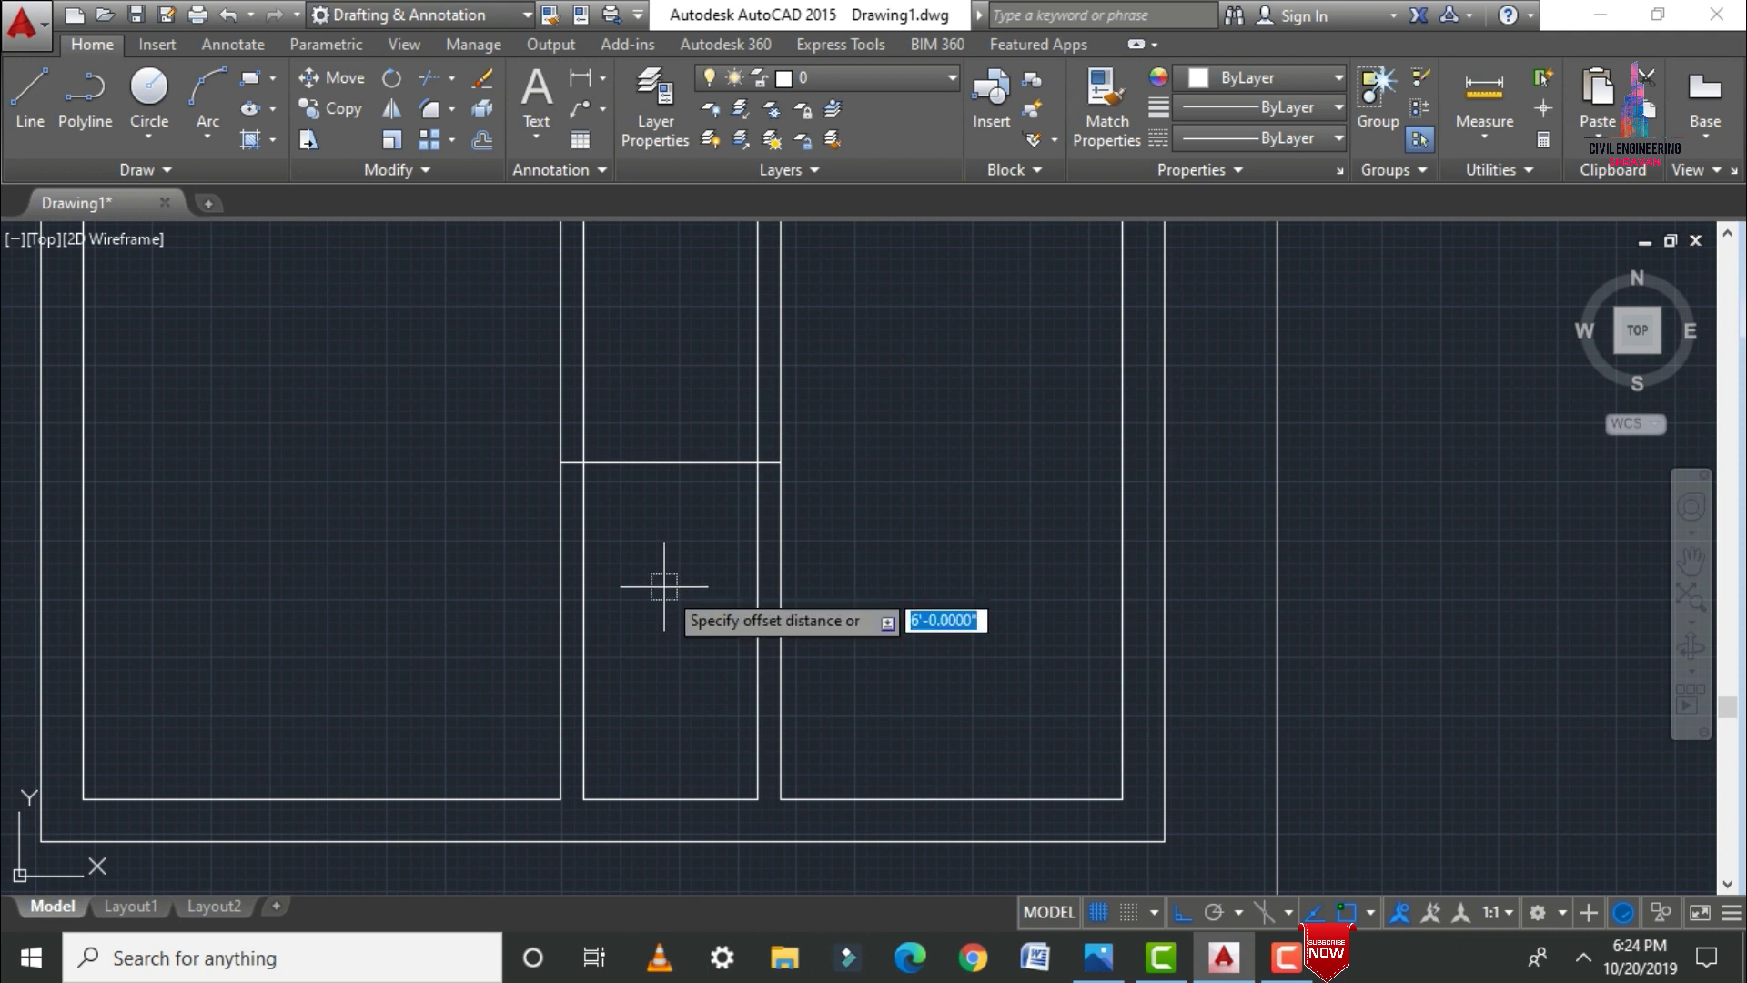
type("3")
key("Return")
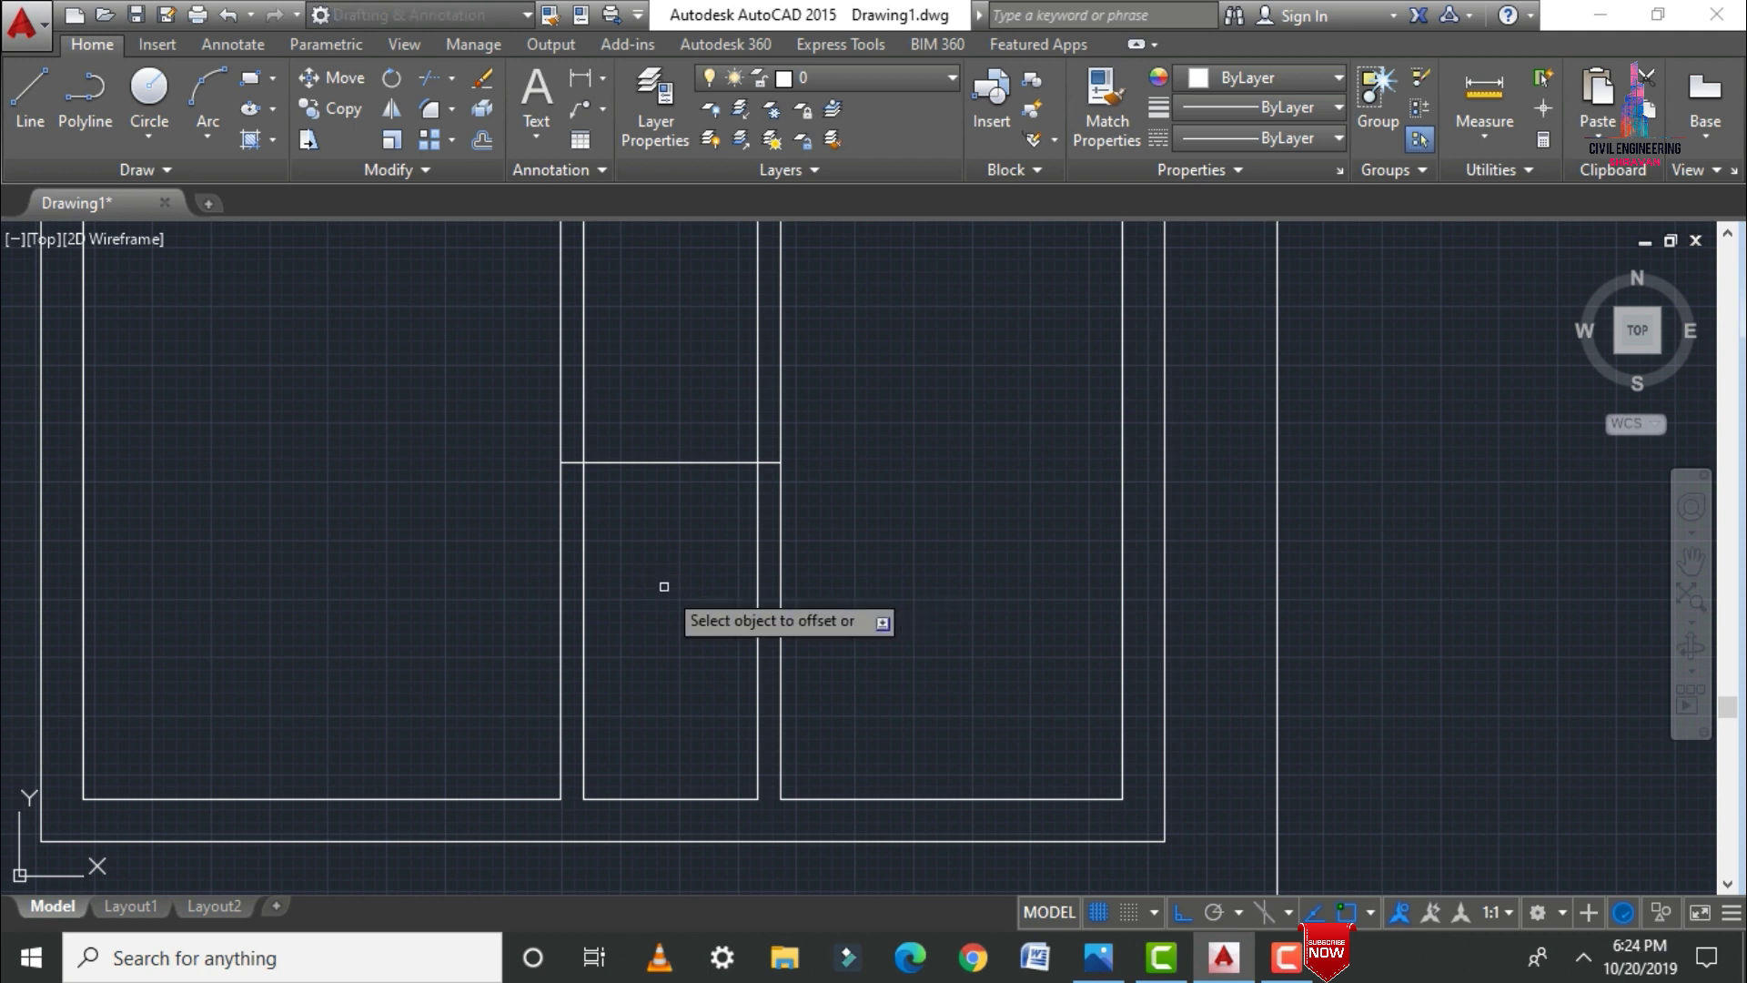
left_click(664, 463)
left_click(681, 557)
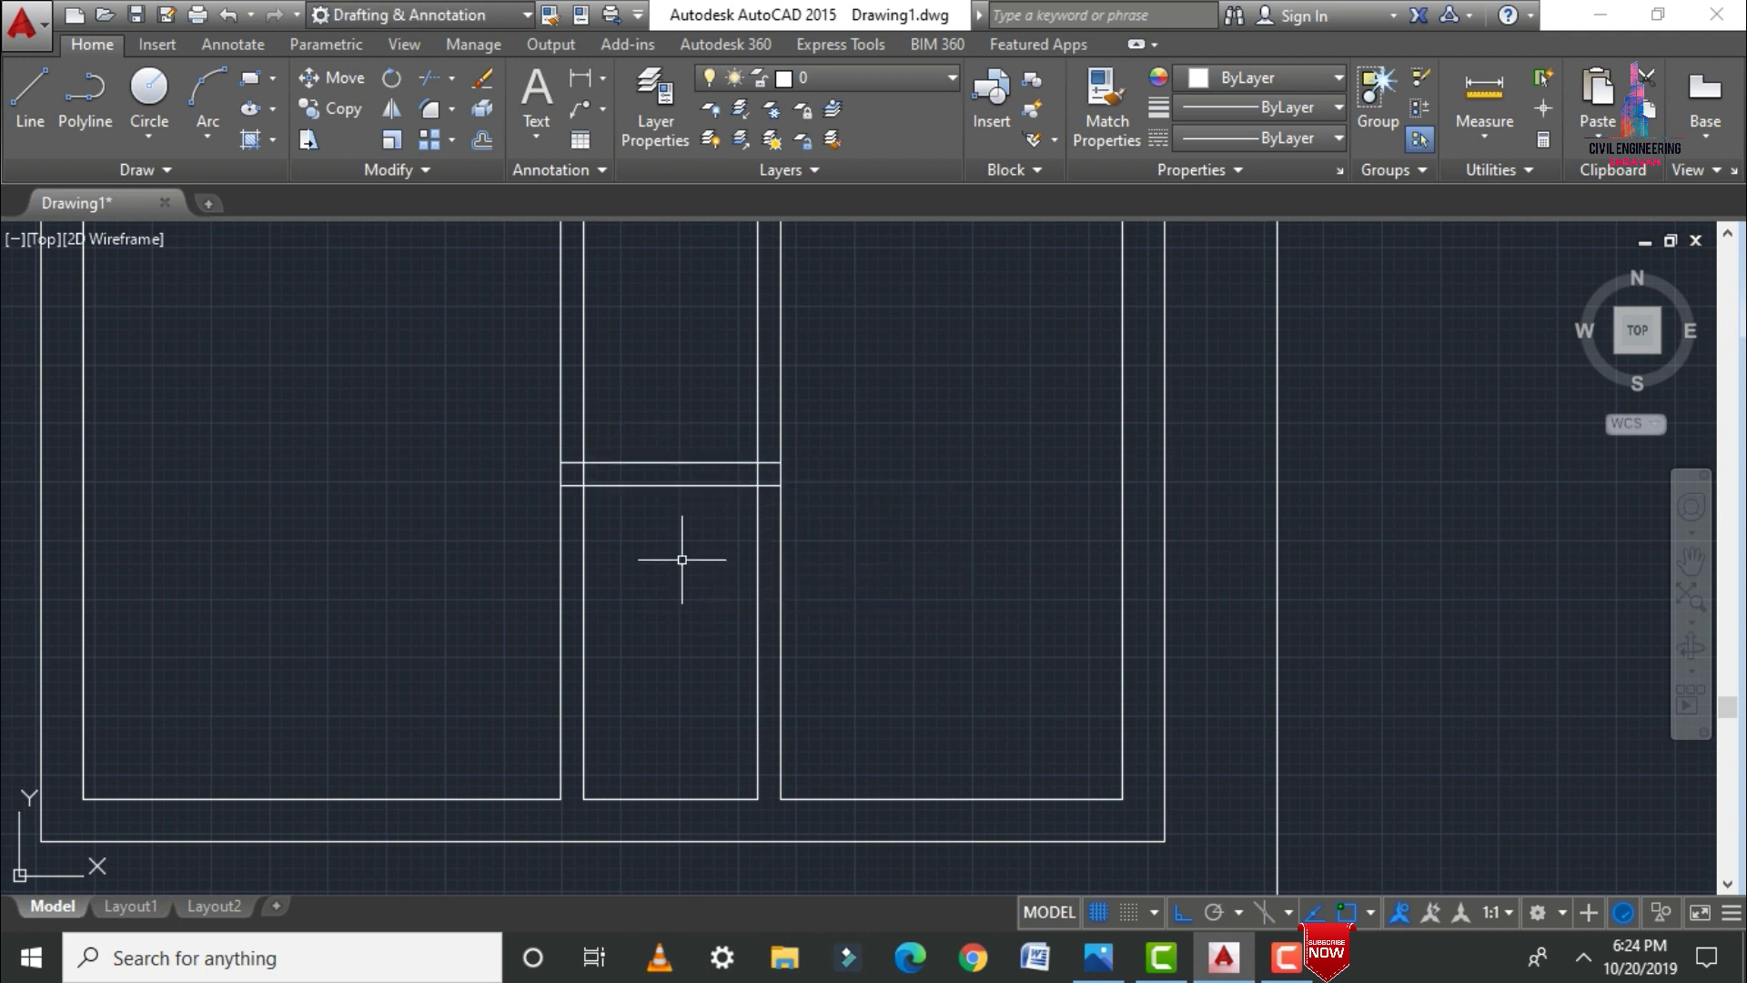
Step: Trim away the right-hand vertical partition above the short horizontal wall, and clean up the wall junctions at both of its ends
key("Return")
key("Return")
left_click(710, 364)
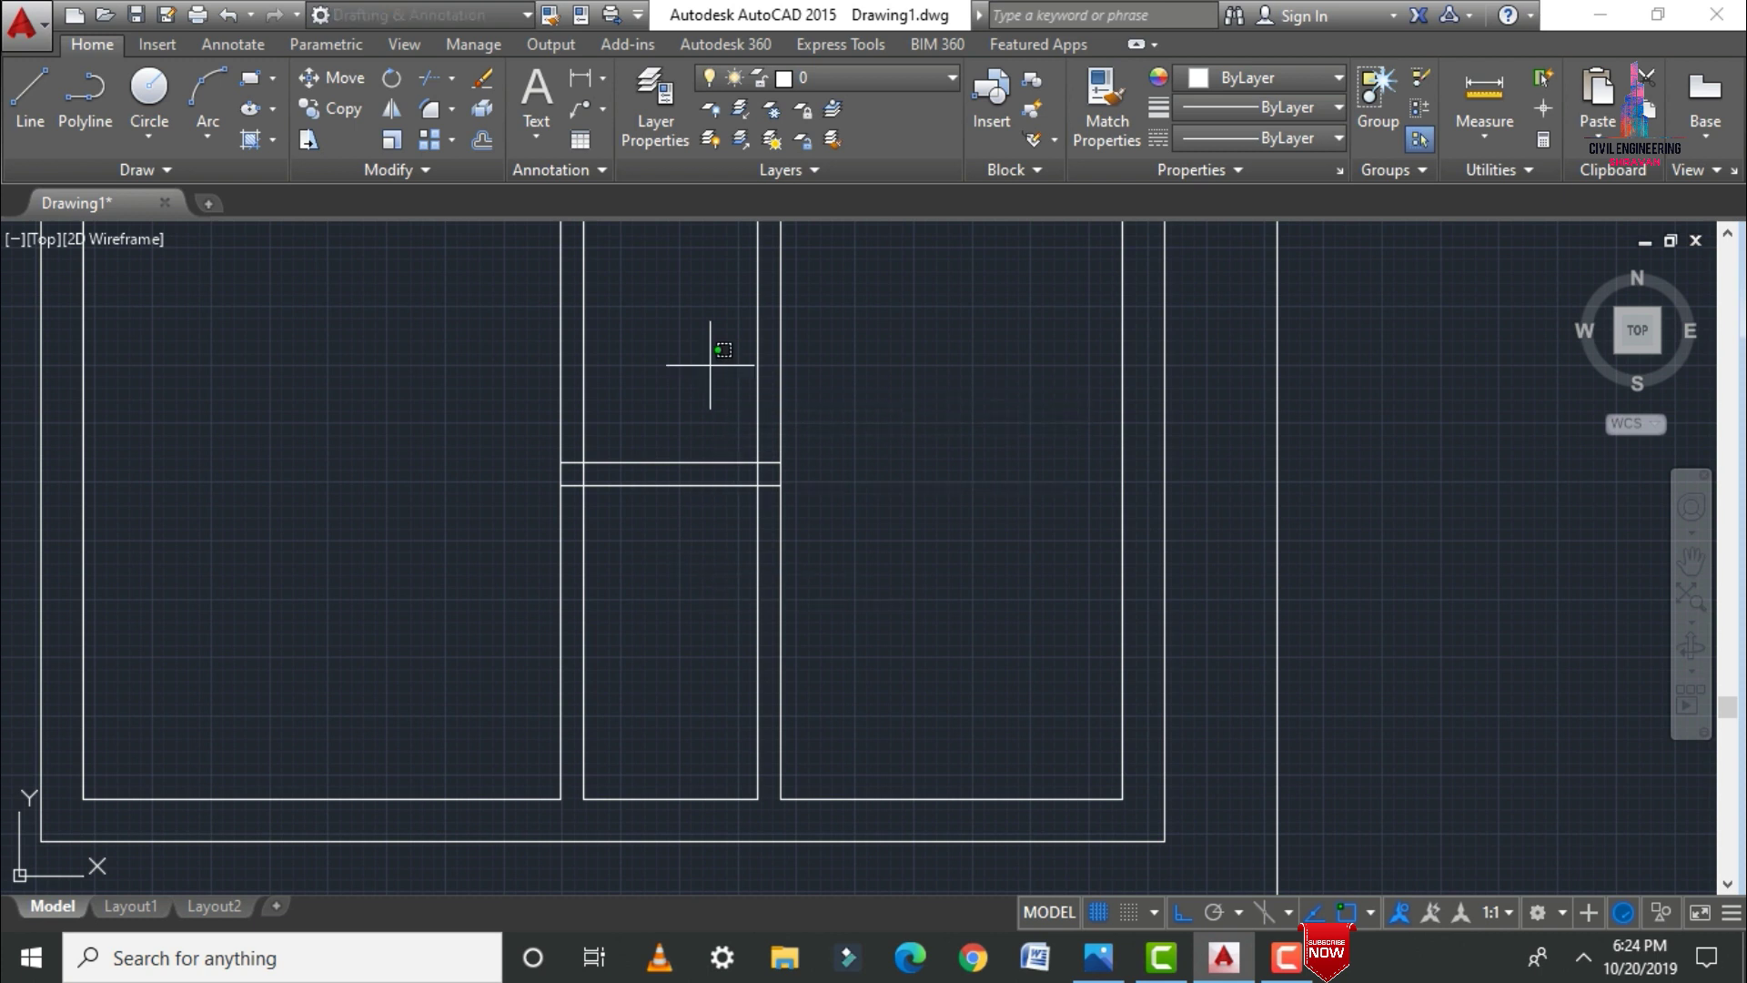
left_click(941, 440)
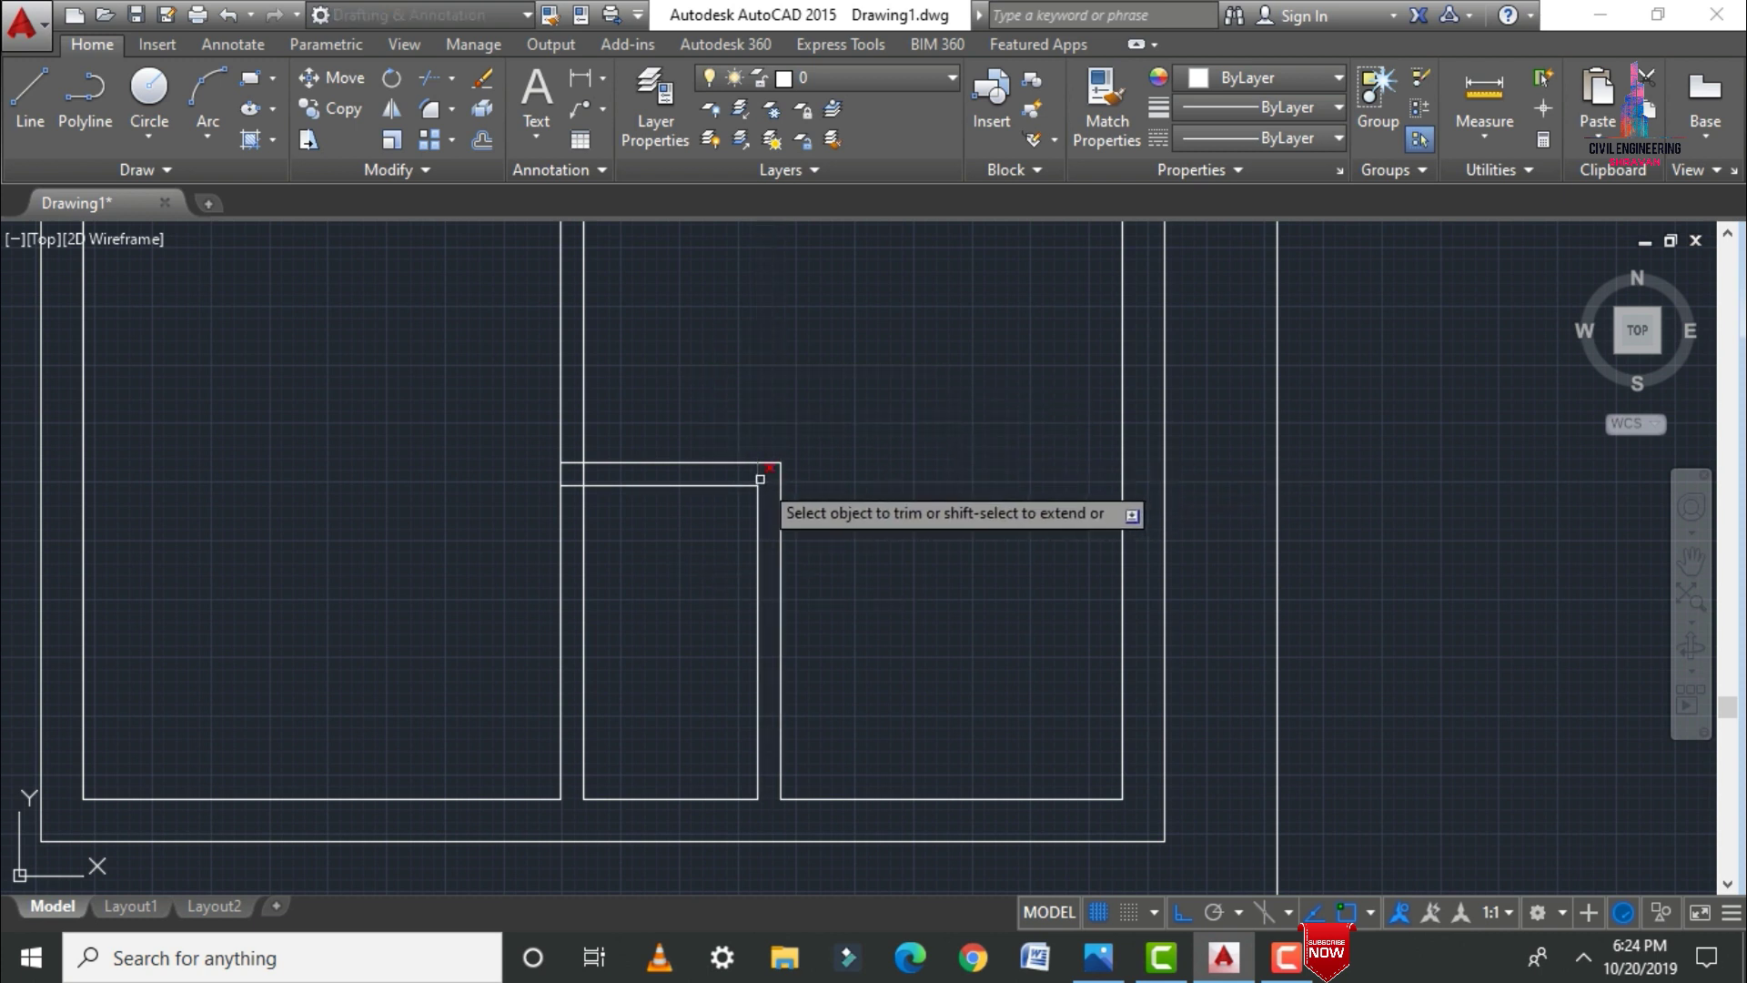
left_click(583, 474)
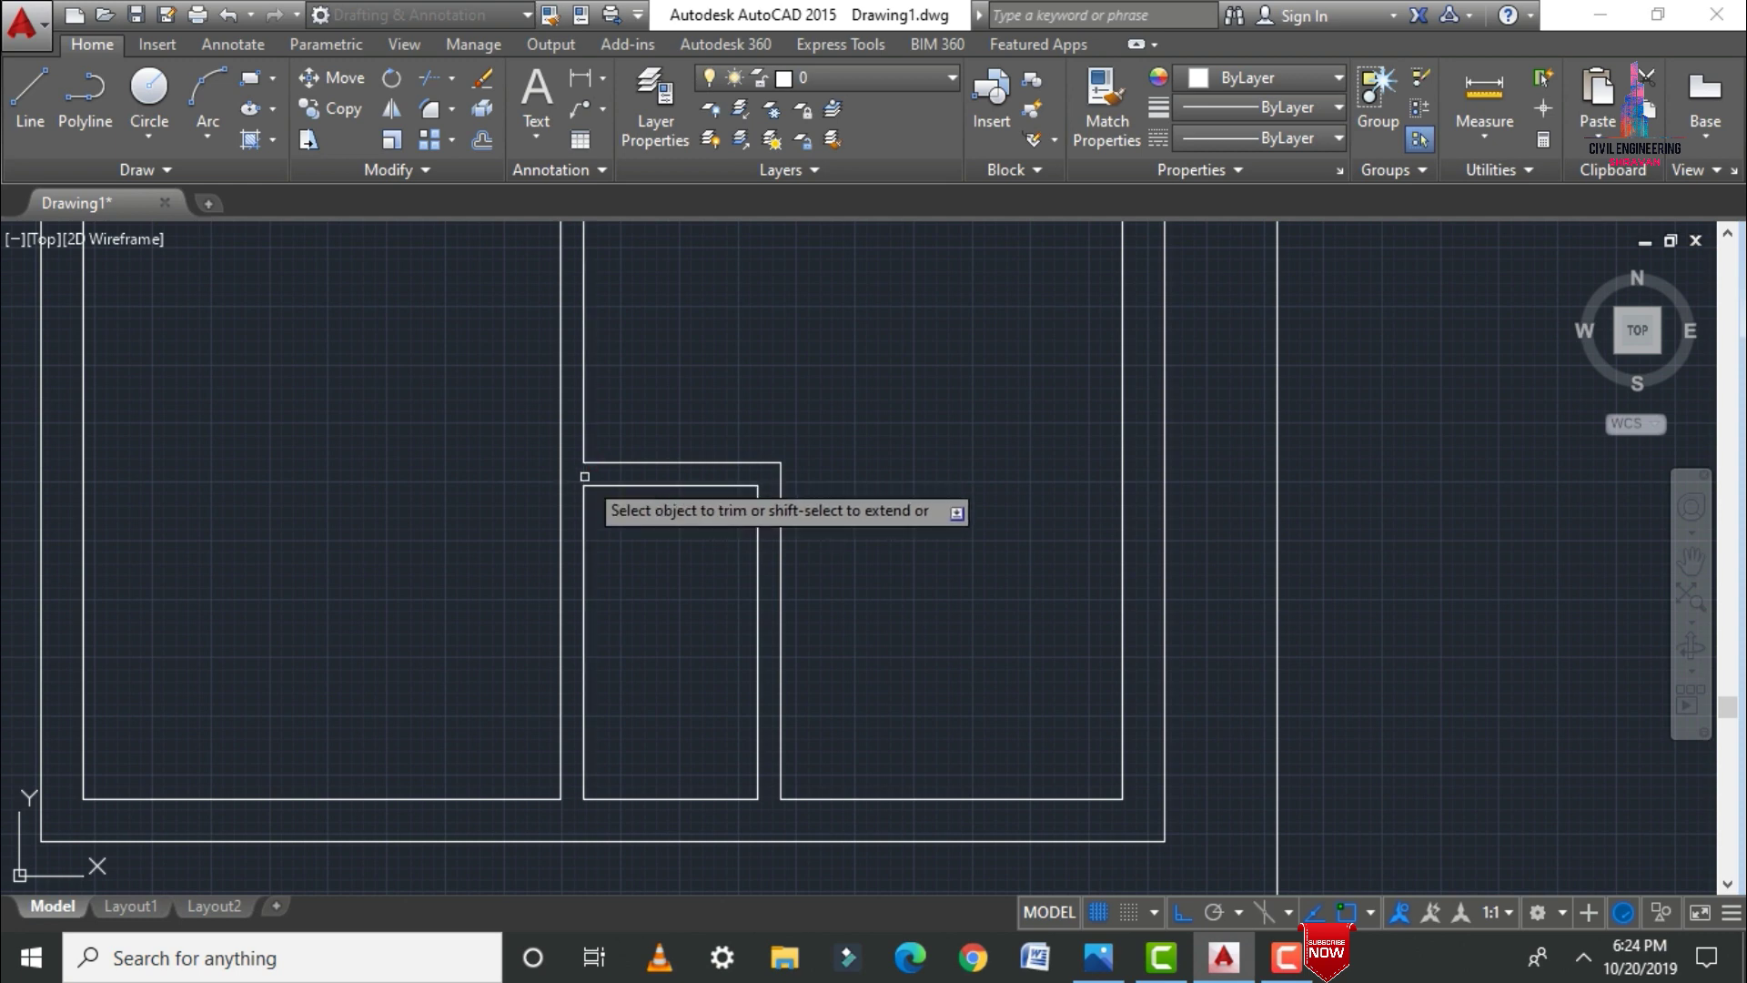
scroll(725, 886, "down", 5)
scroll(734, 516, "up", 8)
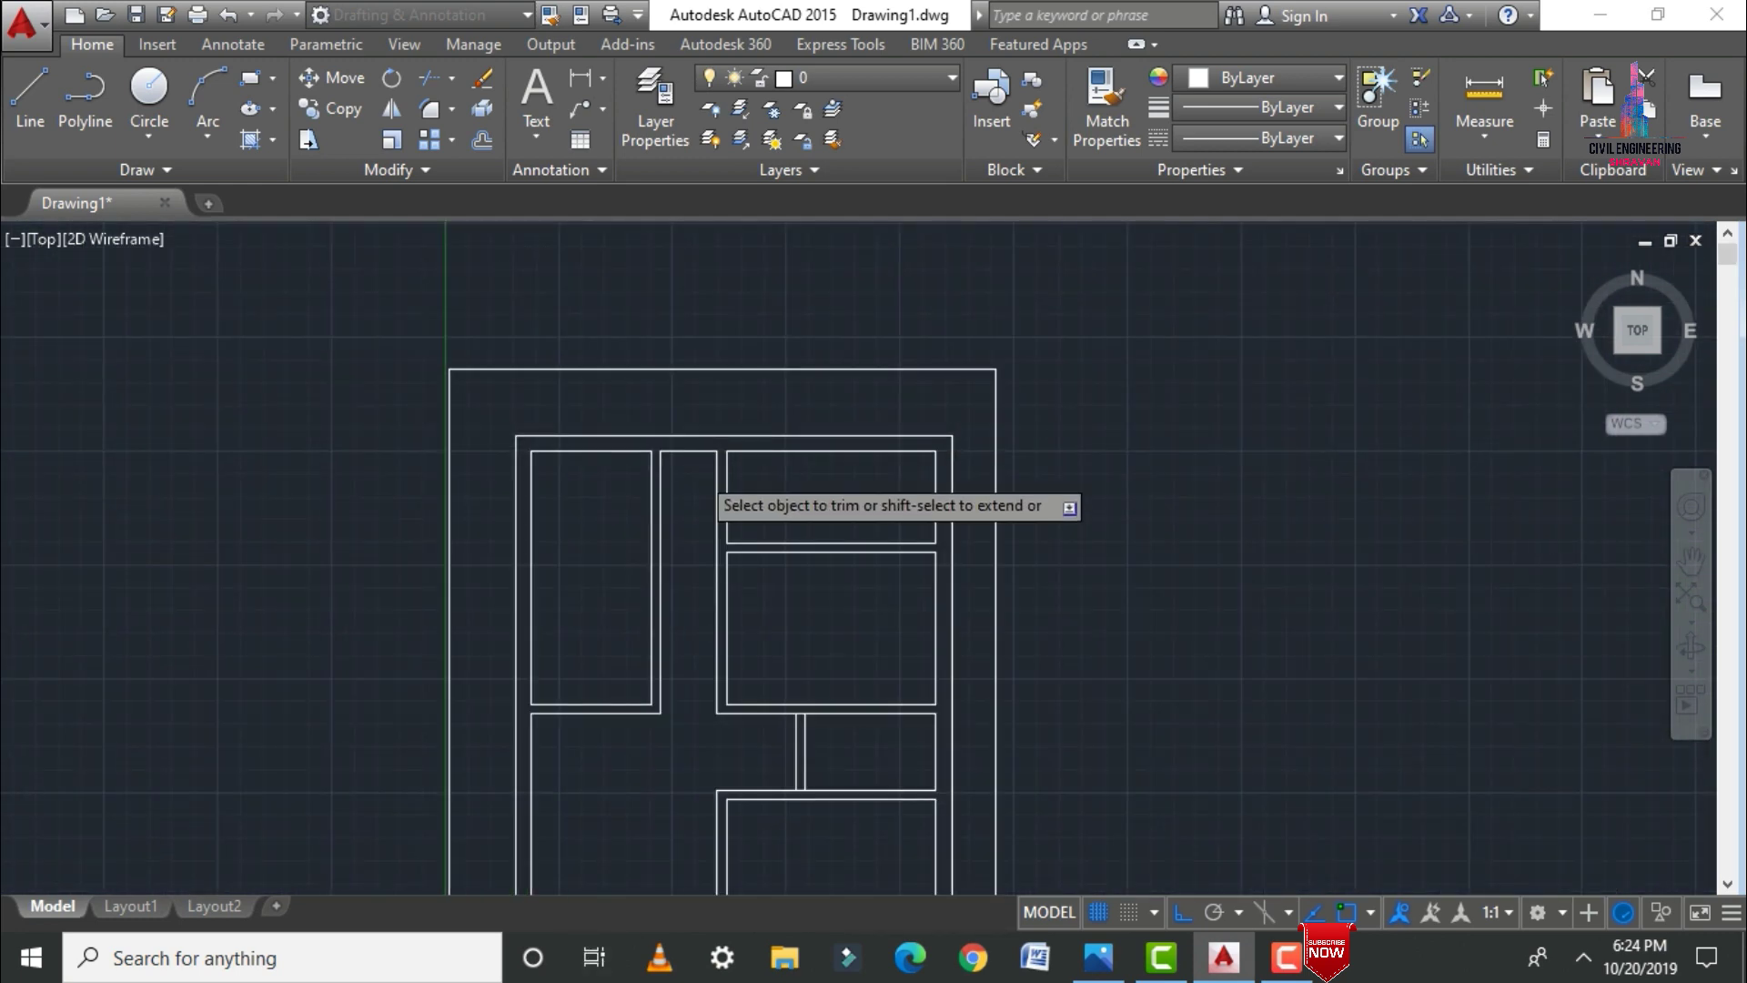
key("Return")
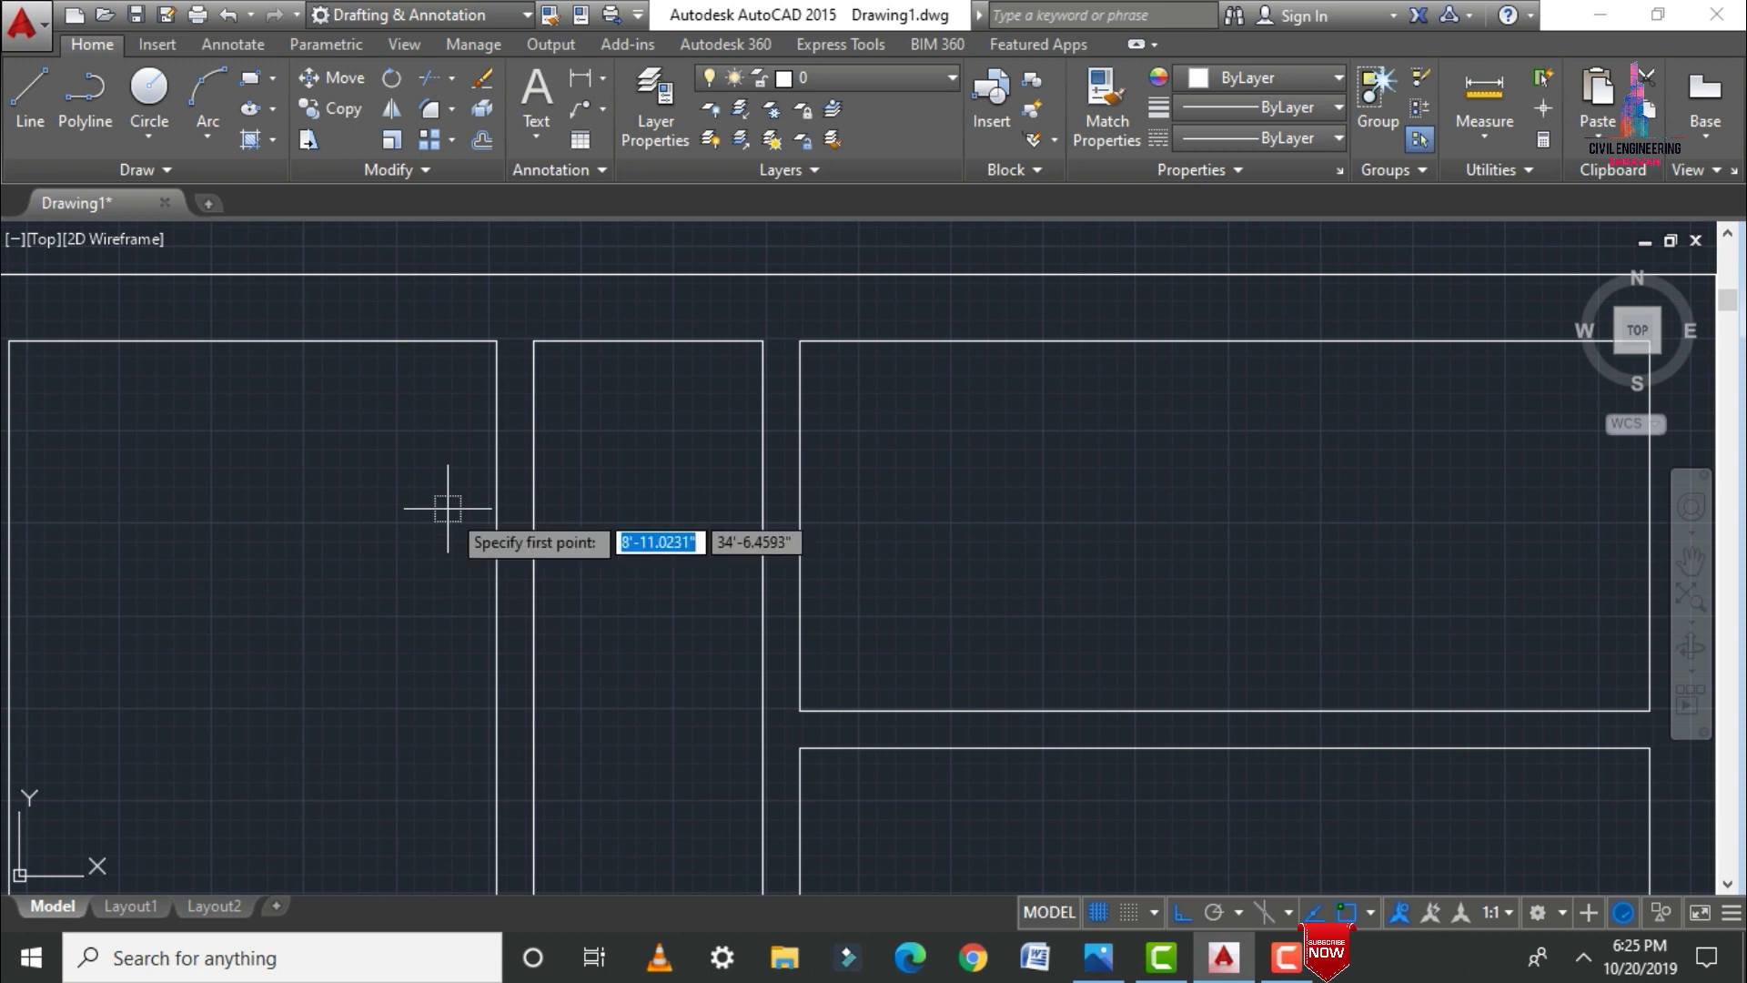
Step: Draw a horizontal line across the two long vertical partitions just below the top wall, and offset it 5" downward
left_click(446, 509)
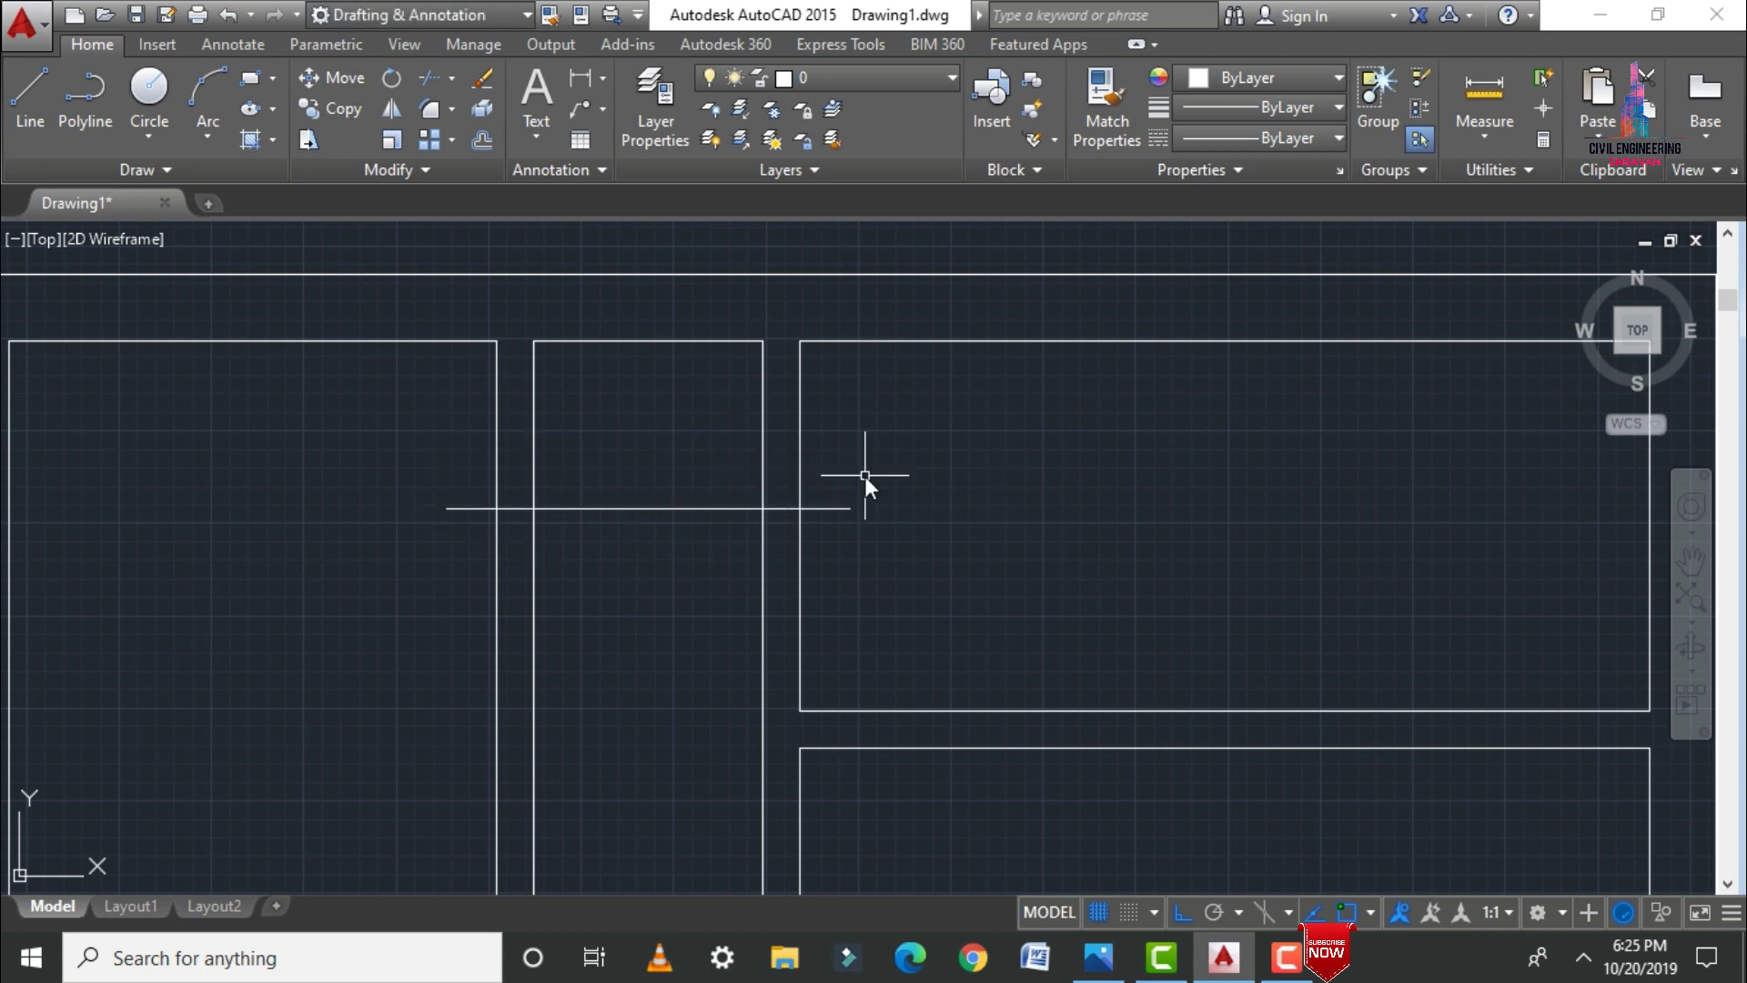
type("o")
key("Return")
type("5")
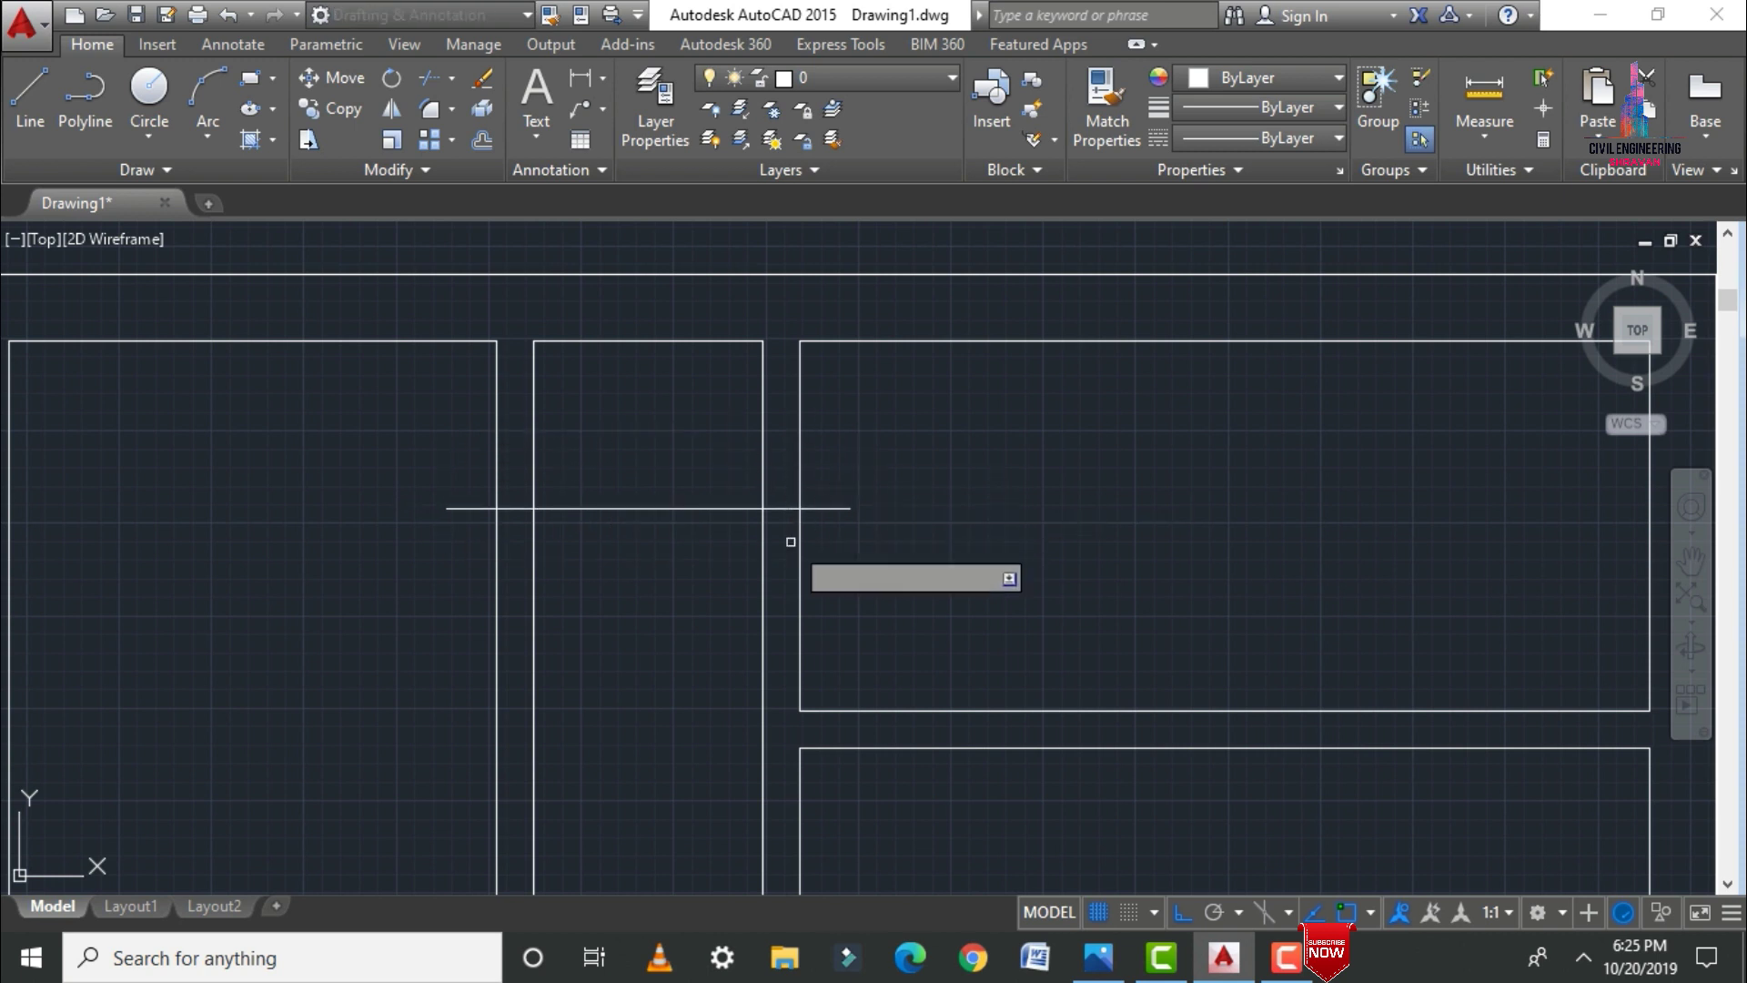
left_click(825, 509)
left_click(833, 551)
key("Return")
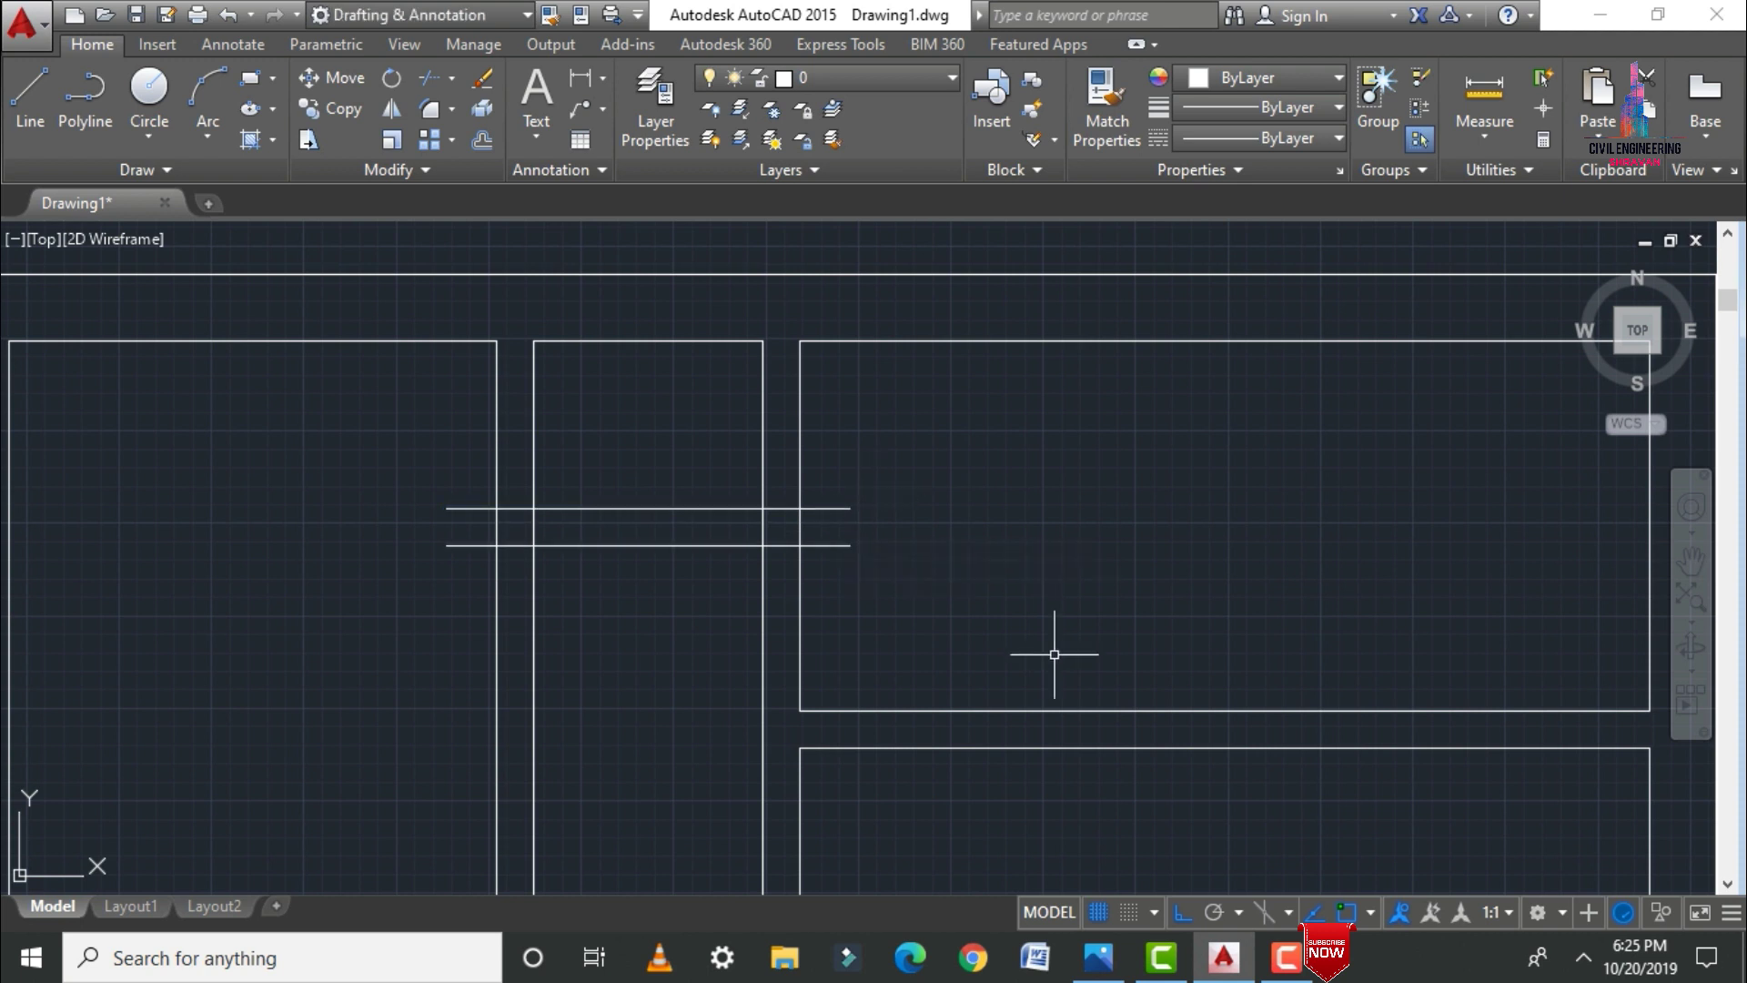
Step: Trim the overhanging ends of the new short wall's lines and open its junctions with both vertical partitions
key("Return")
key("Return")
left_click(833, 459)
left_click(845, 607)
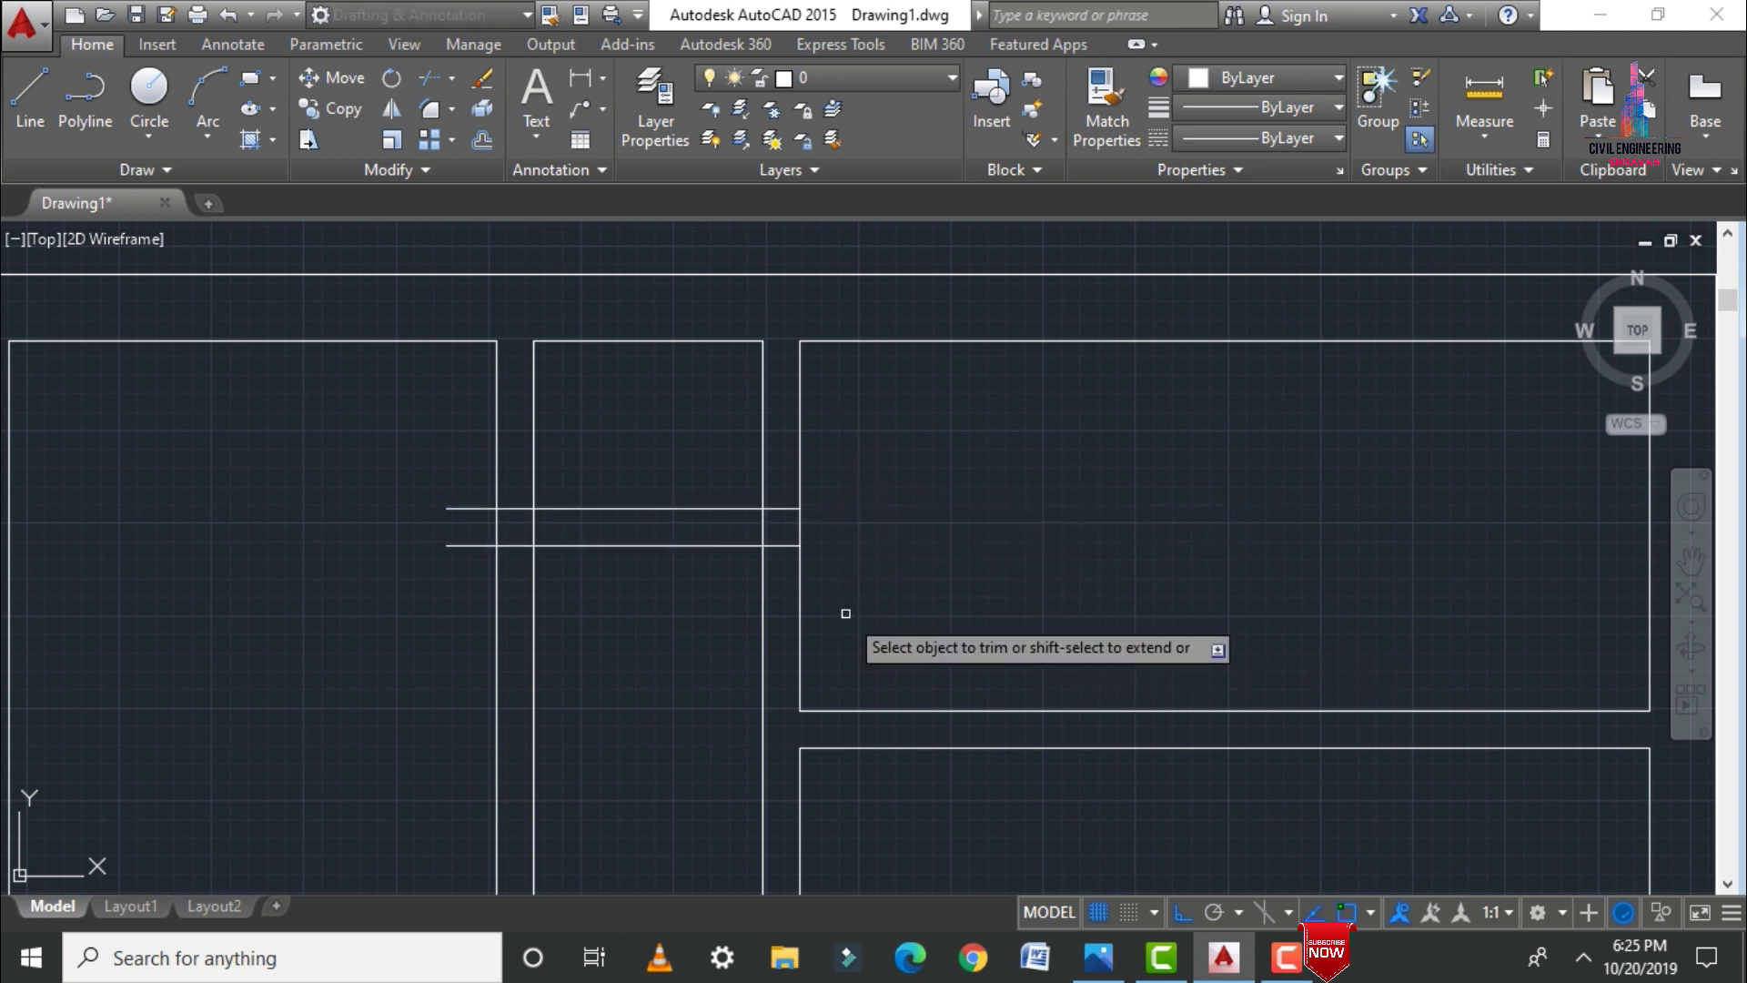
key("Return")
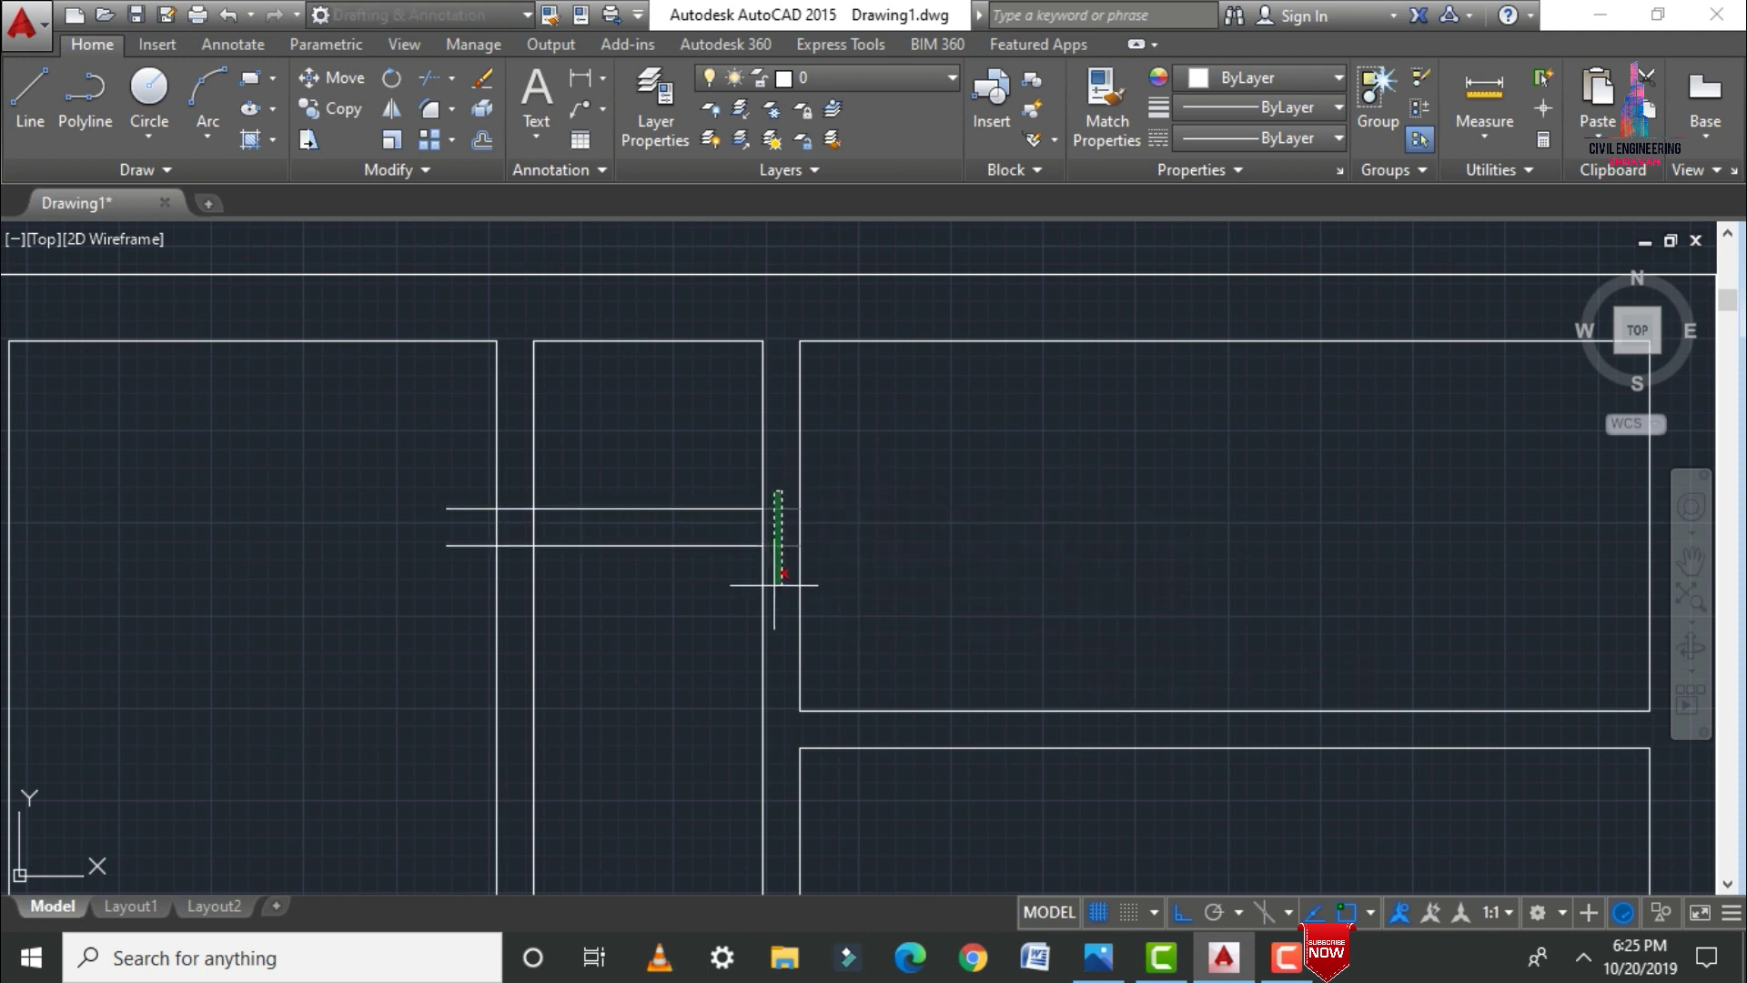
left_click(774, 585)
left_click(762, 534)
left_click(382, 455)
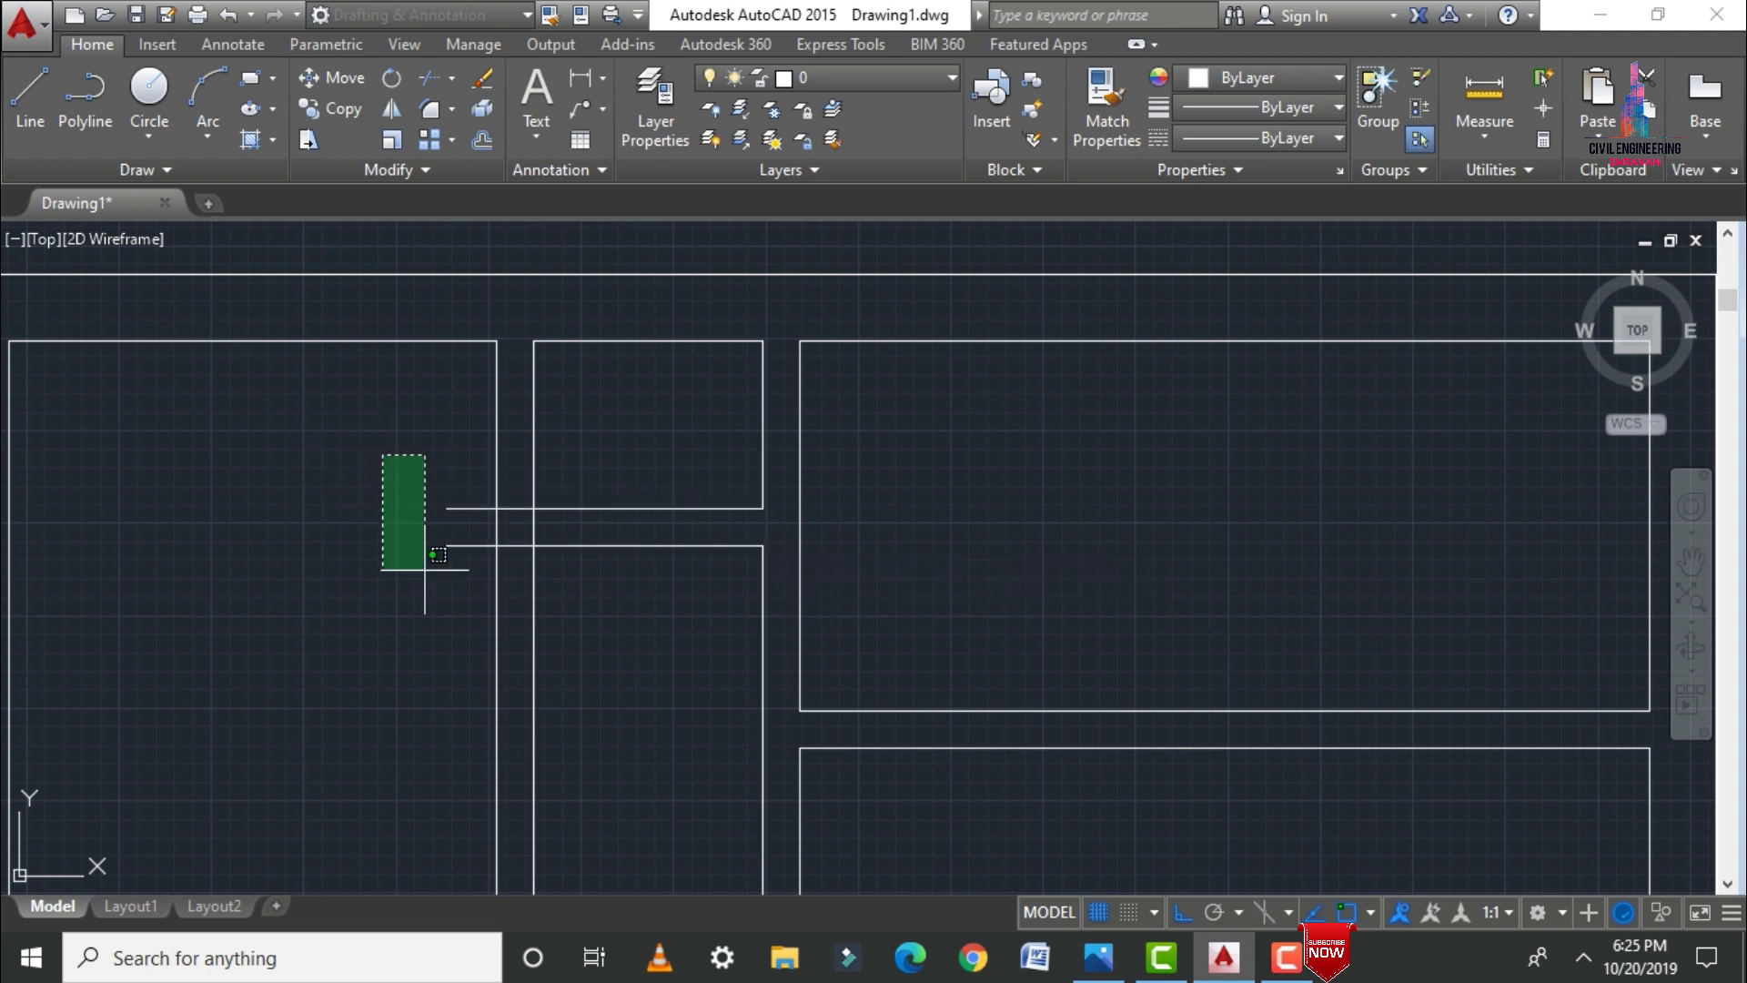
left_click_drag(462, 608, 462, 608)
left_click_drag(507, 482, 508, 576)
scroll(530, 532, "down", 5)
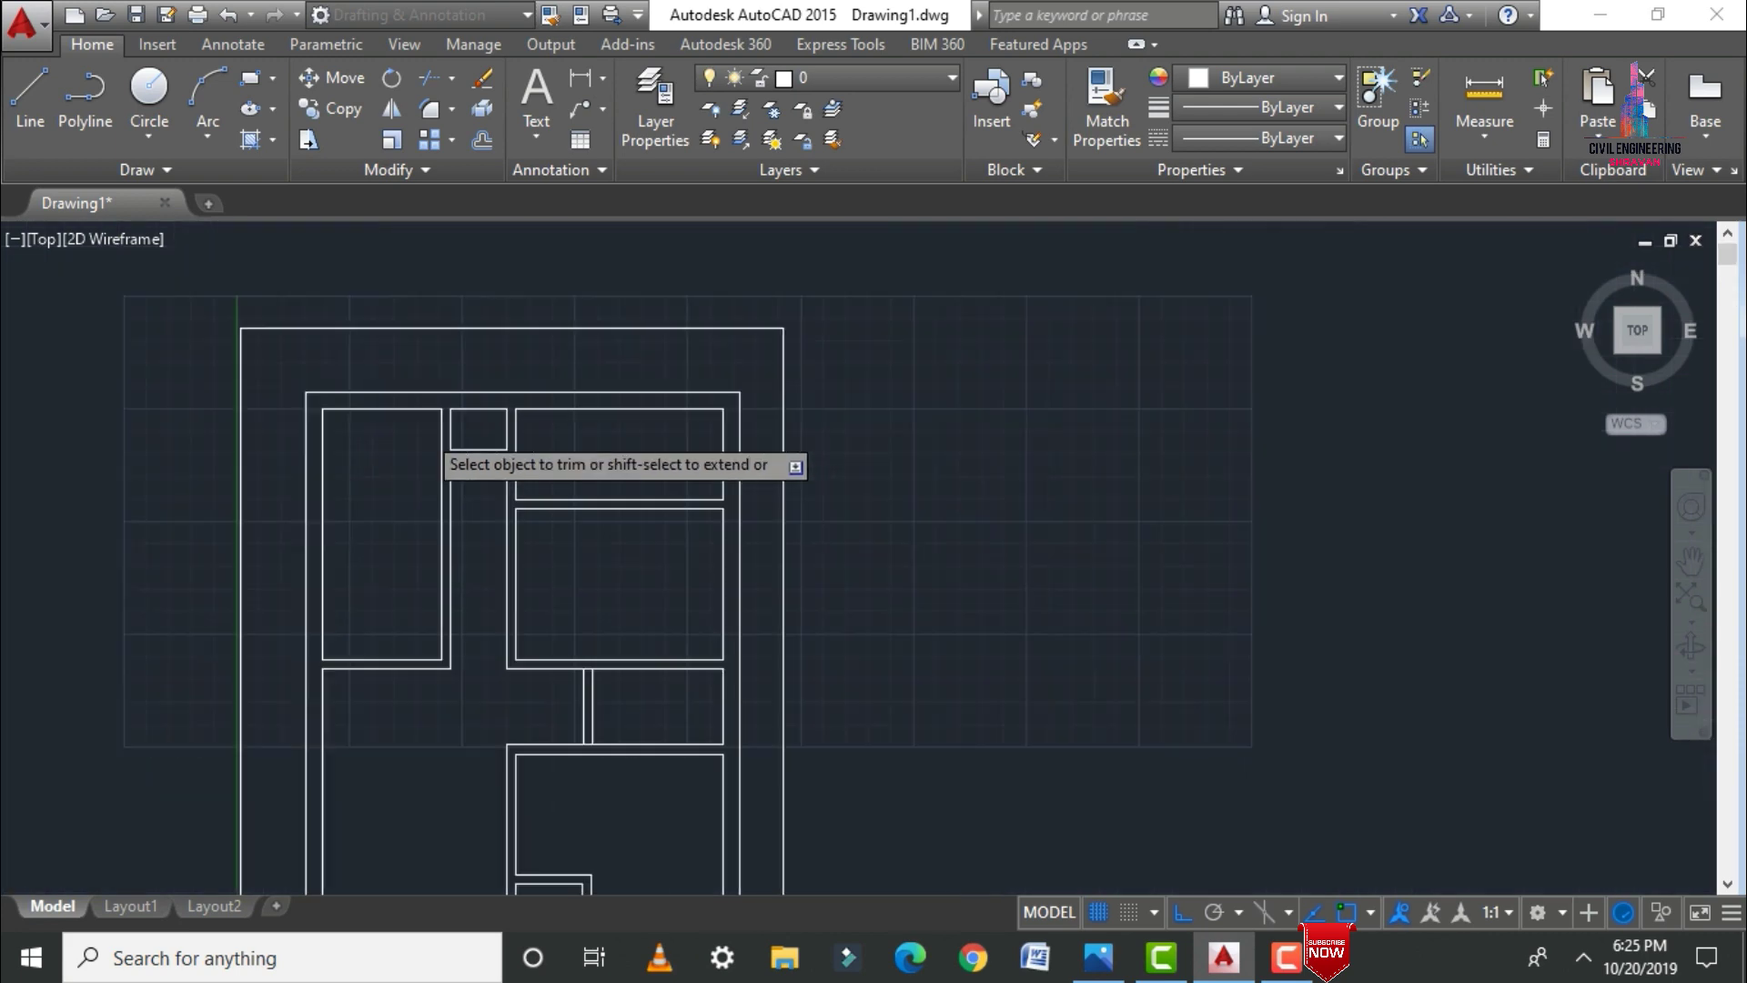
key("Return")
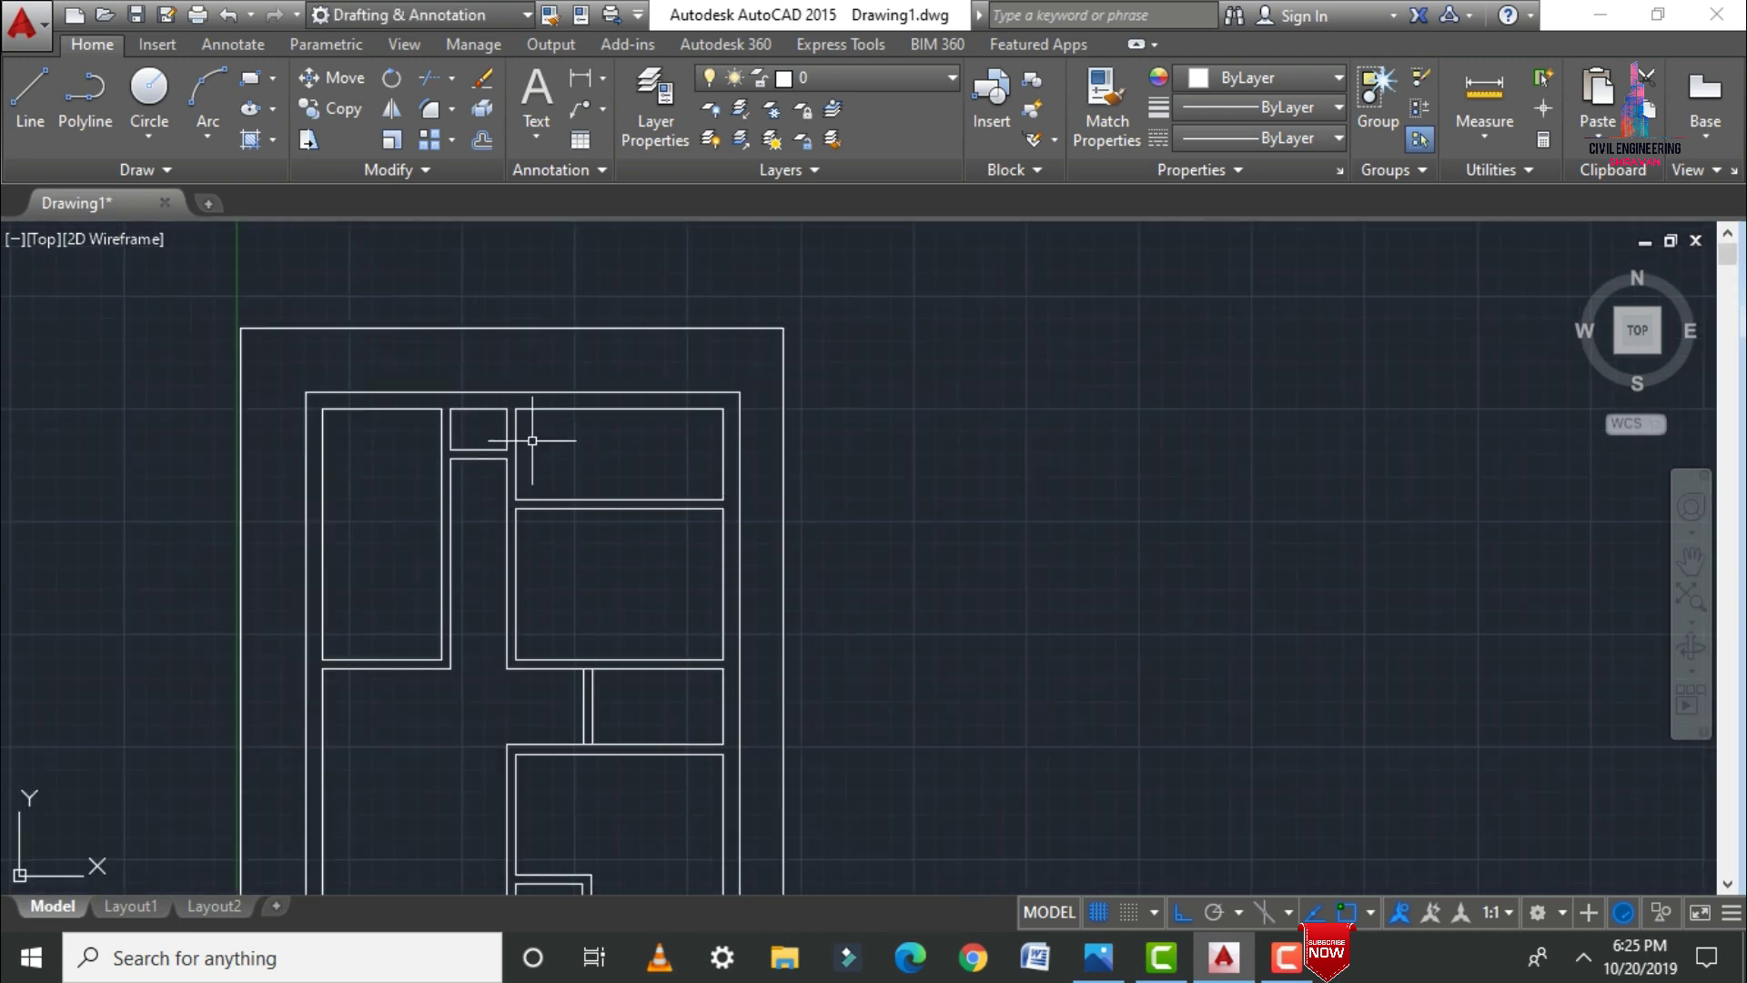
Step: Draw two vertical lines across the bottom external wall of the large lower-left room to mark a door opening
scroll(533, 441, "down", 2)
scroll(427, 817, "up", 4)
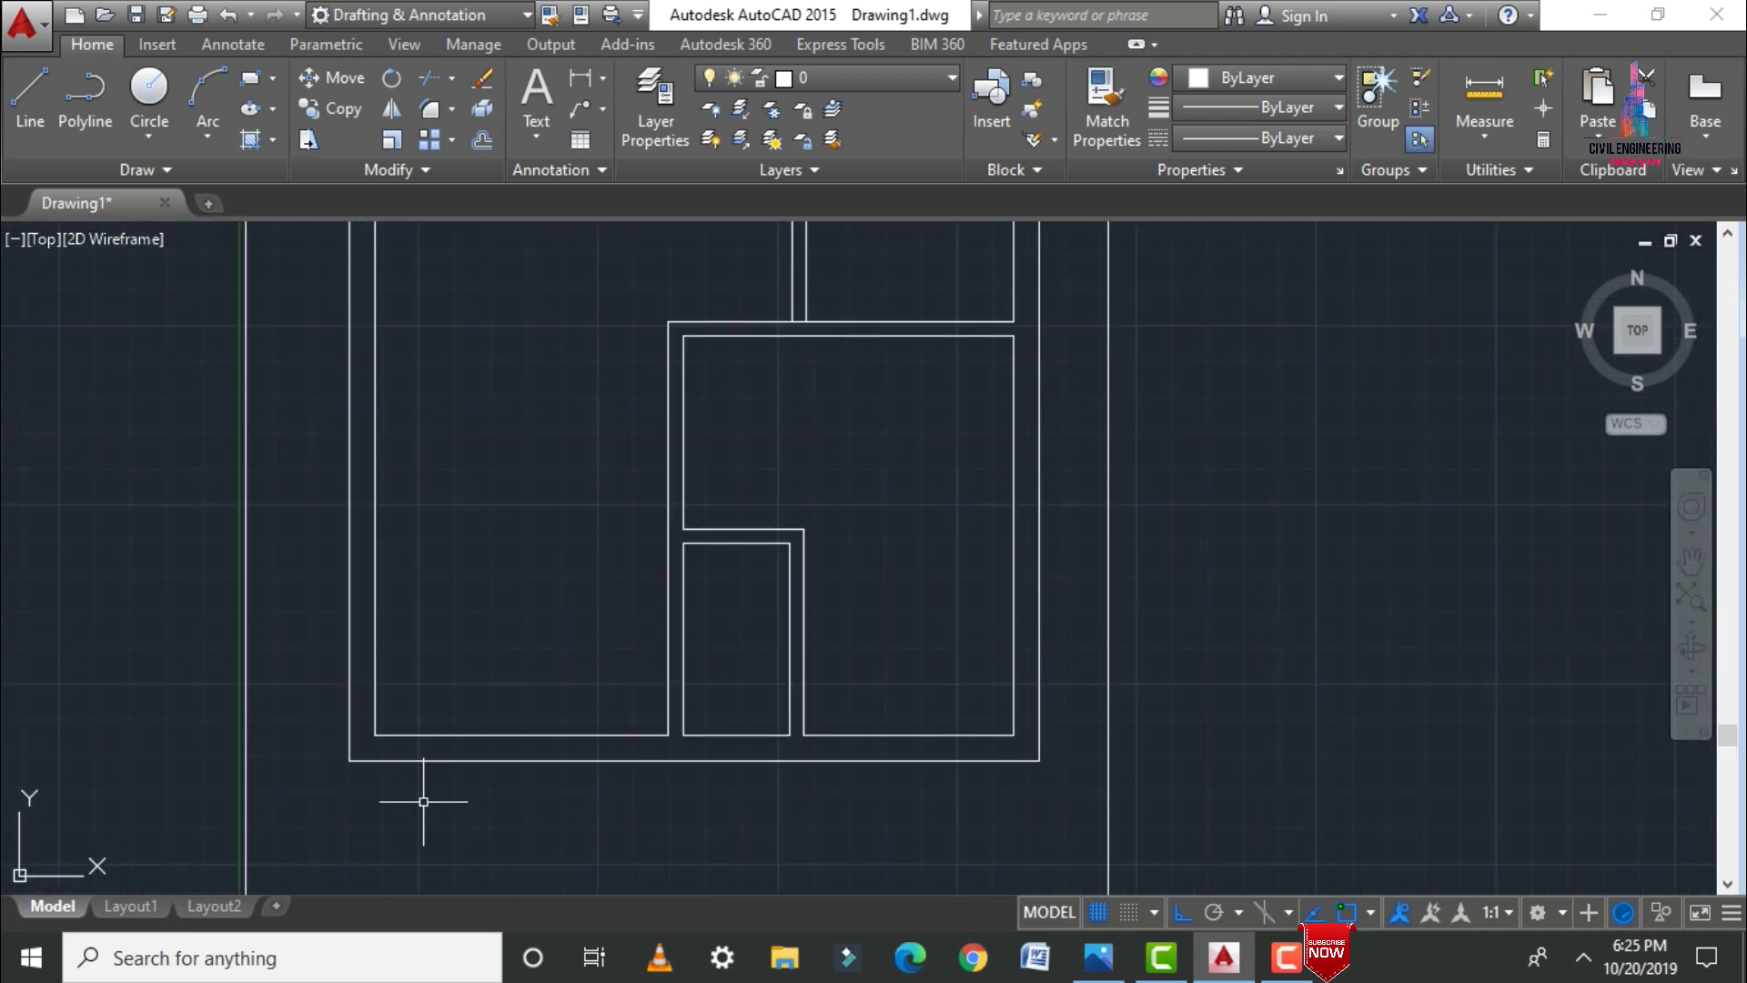
scroll(421, 636, "down", 3)
scroll(409, 710, "down", 2)
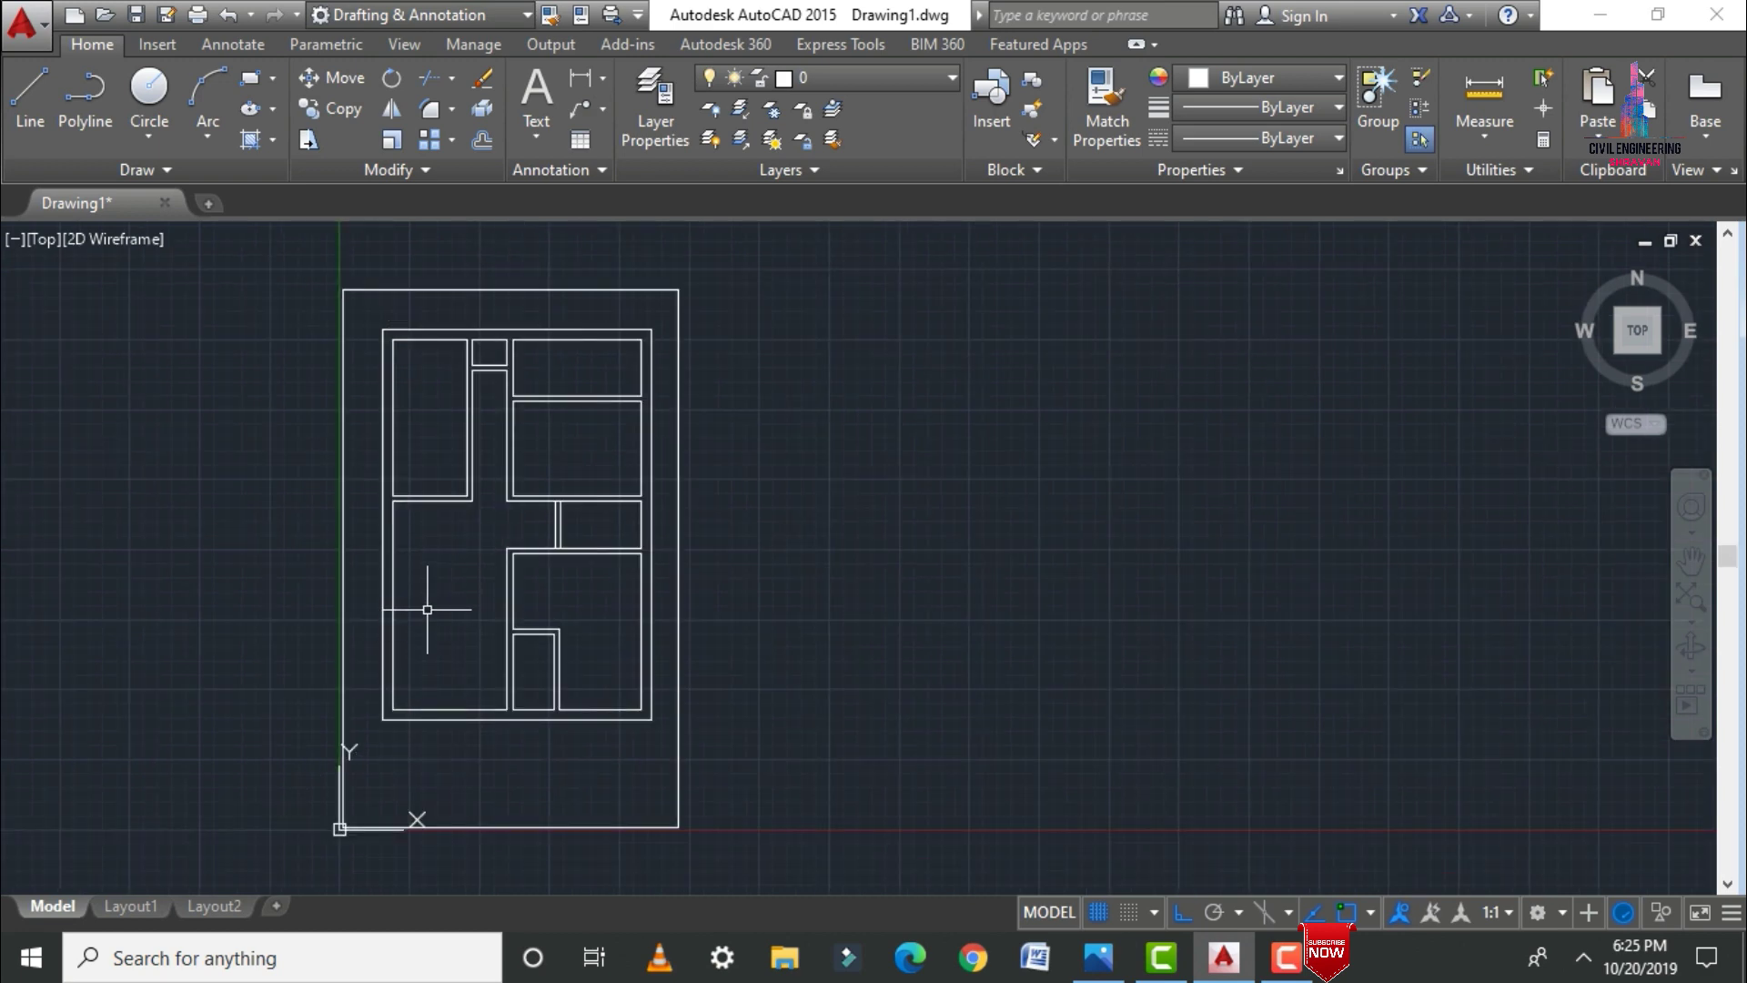
scroll(405, 733, "up", 6)
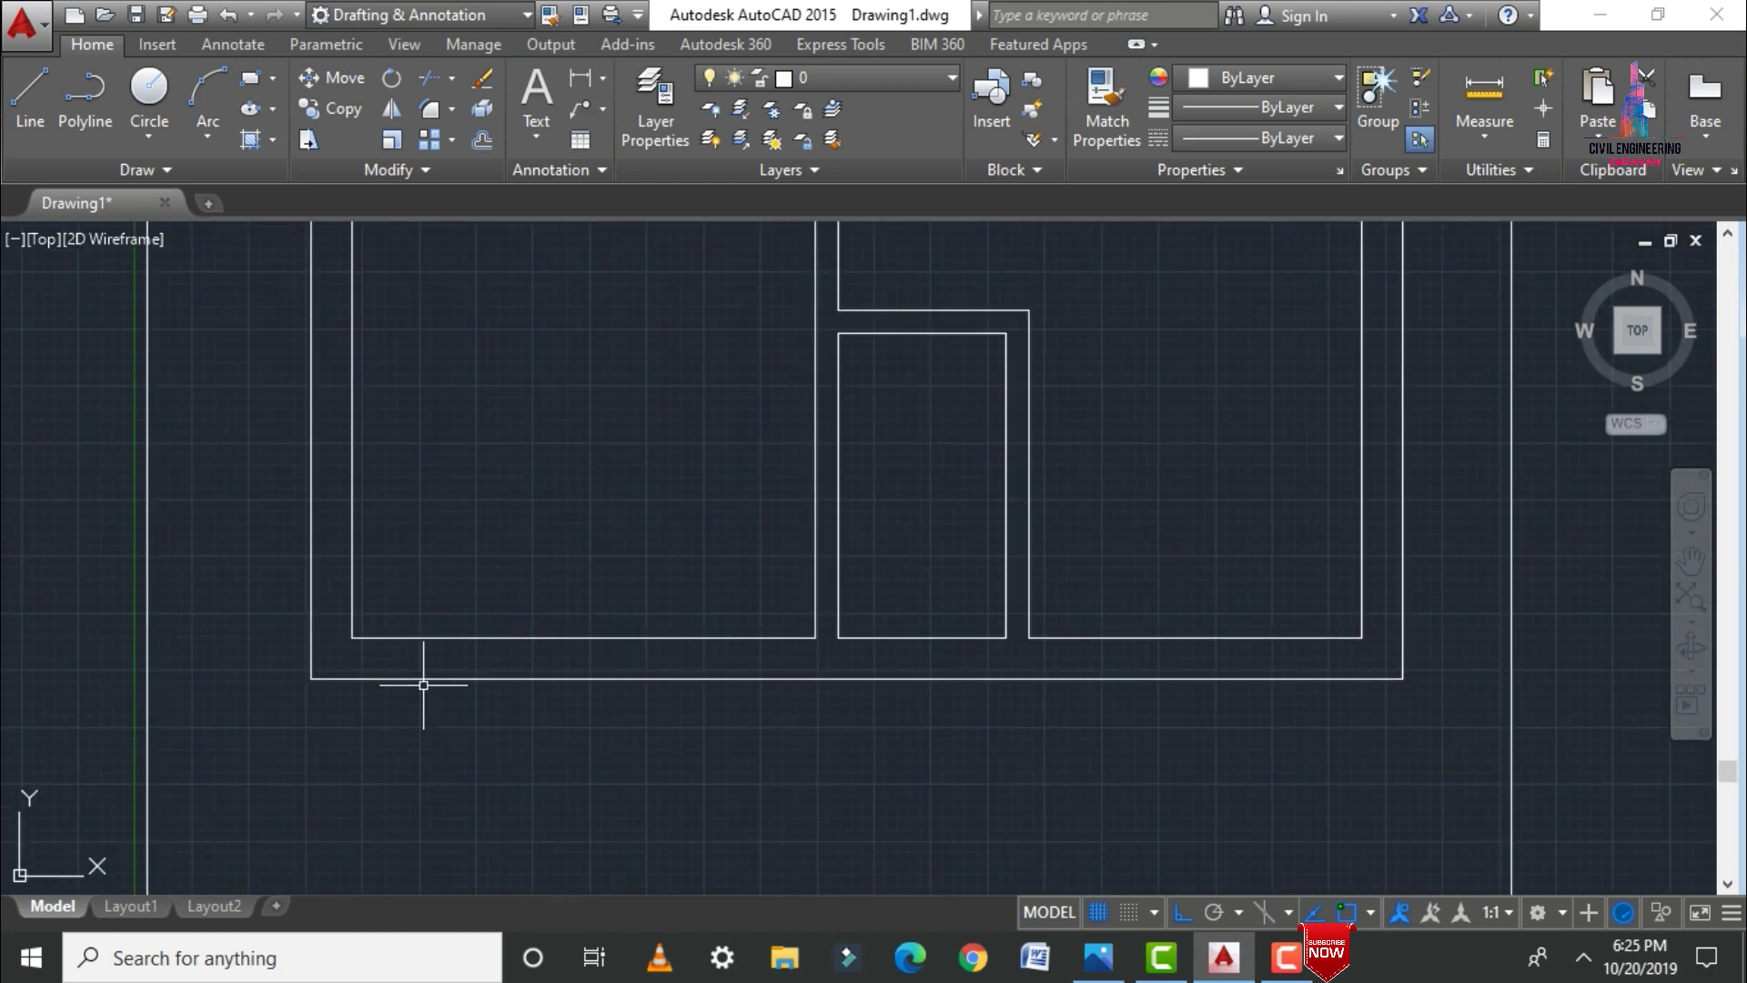
type("l")
key("Return")
left_click(412, 548)
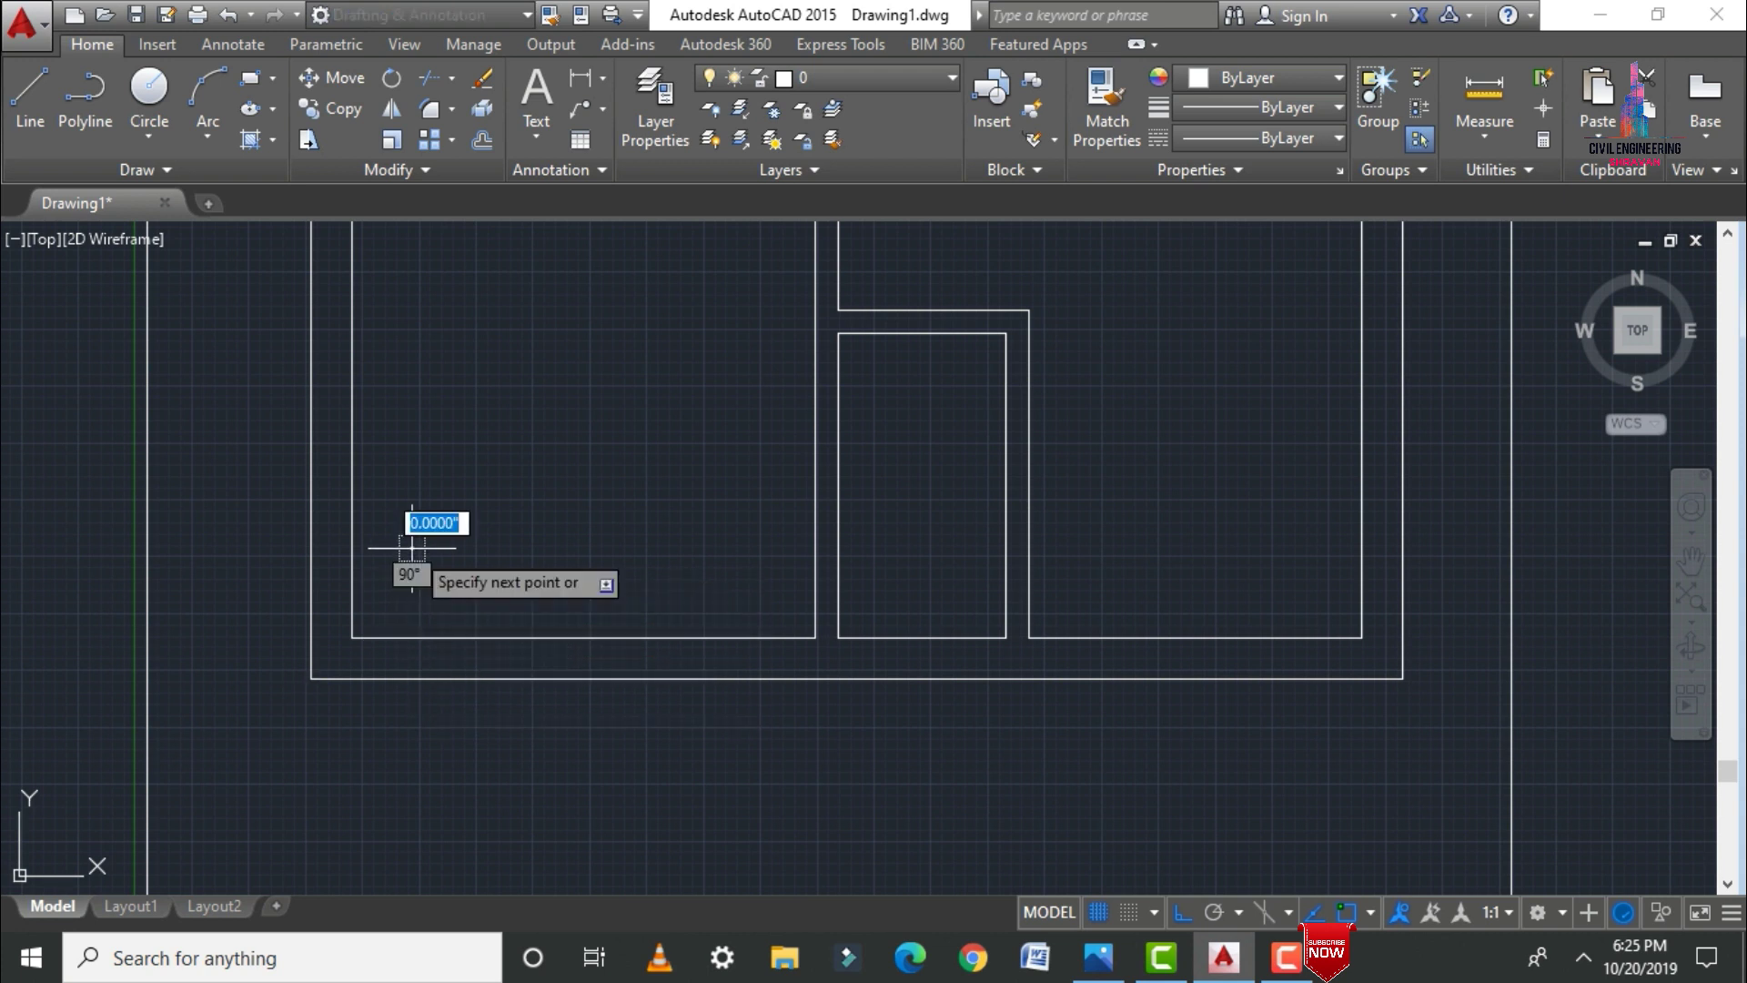
left_click(421, 739)
key("Escape")
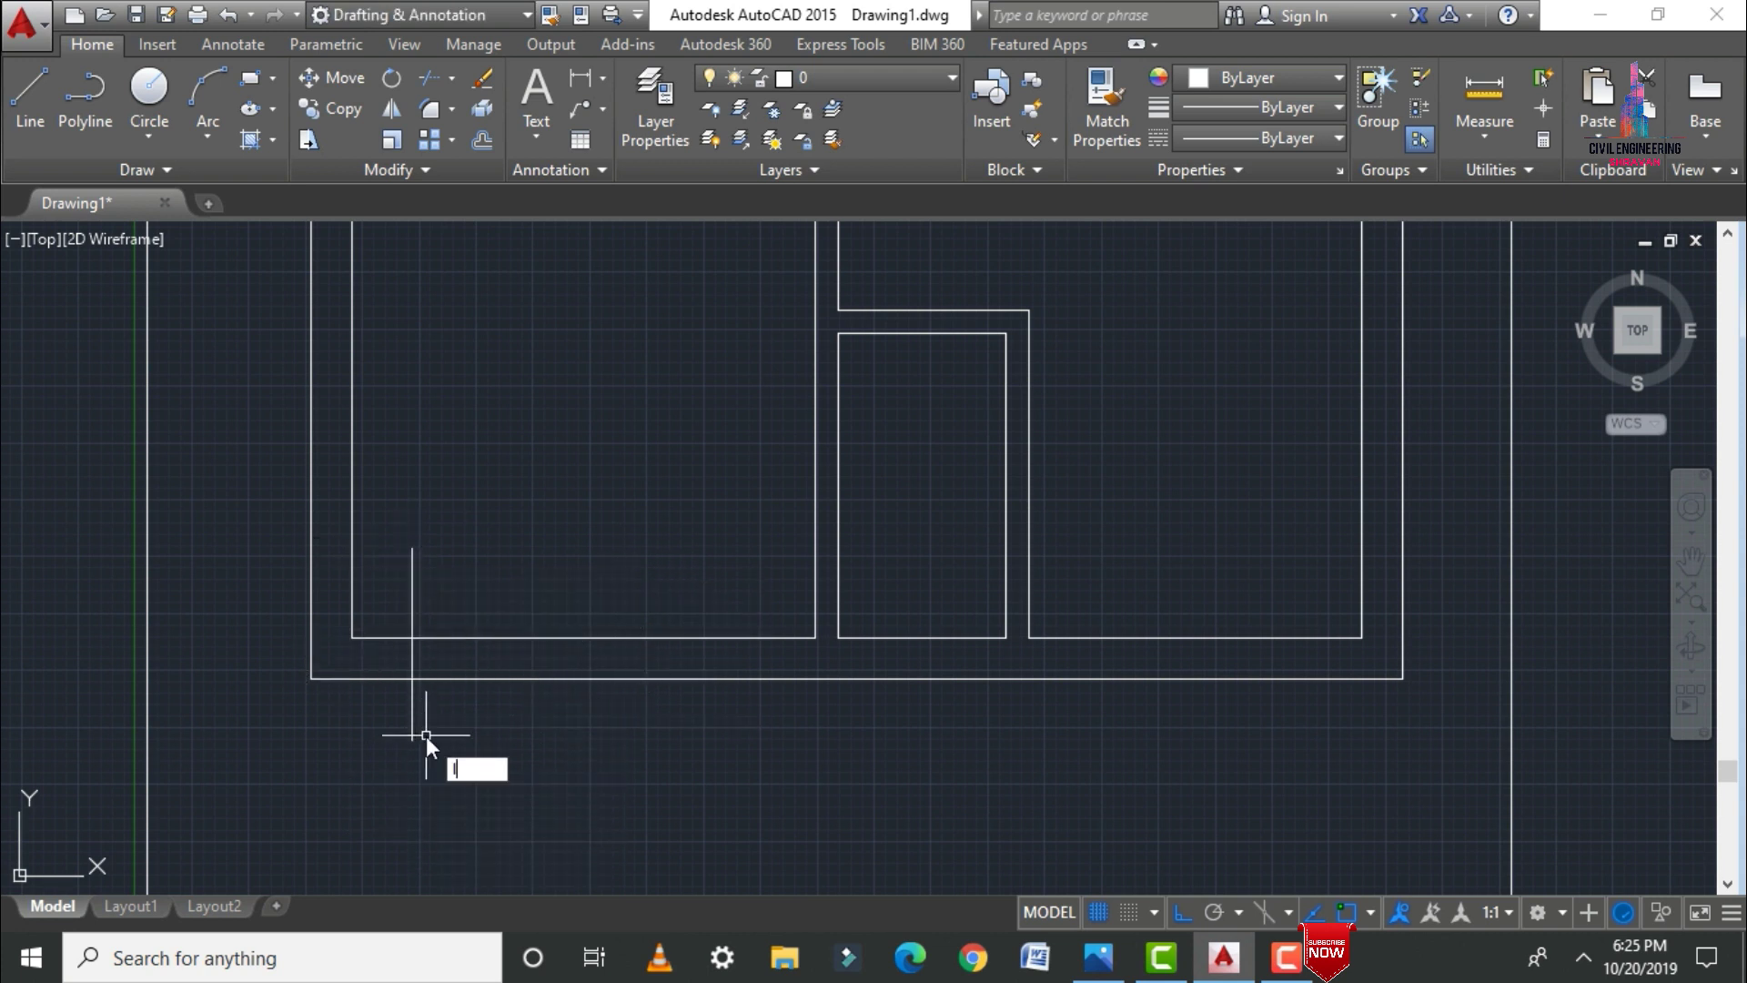
key("Return")
left_click(526, 546)
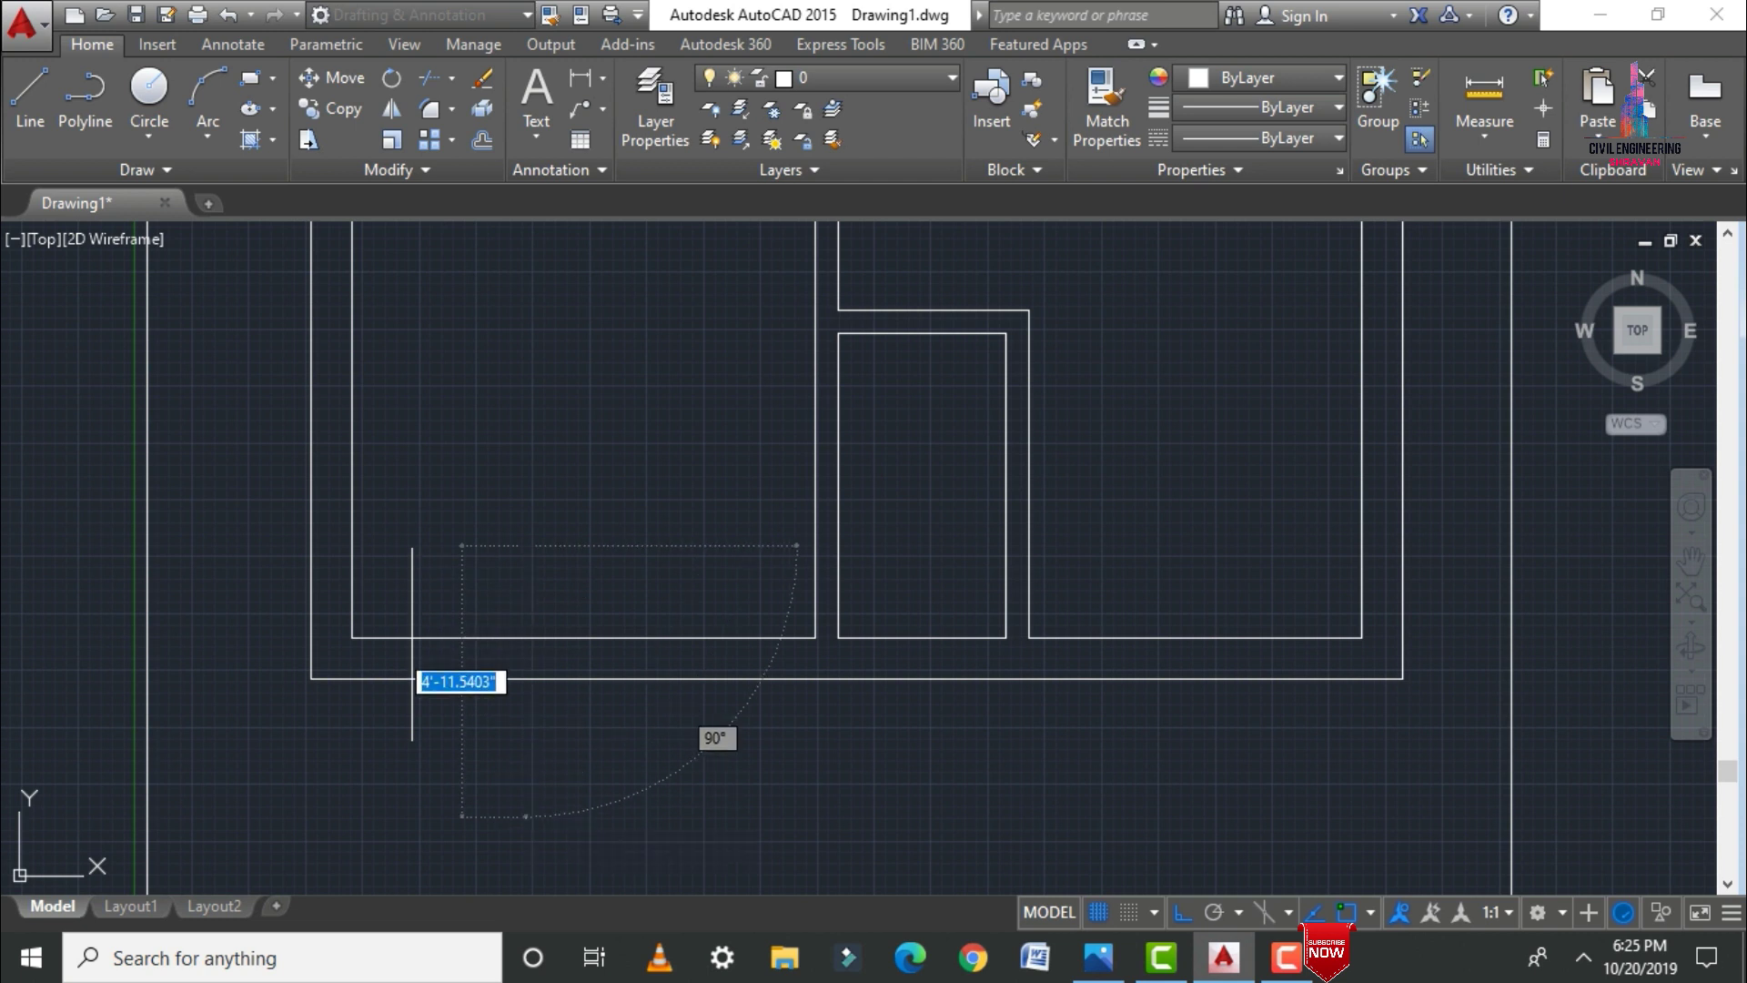
left_click(526, 816)
key("Escape")
Step: Trim the marking lines to the bottom wall's thickness and cut out the wall between them to form the opening
type("tr")
key("Return")
key("Return")
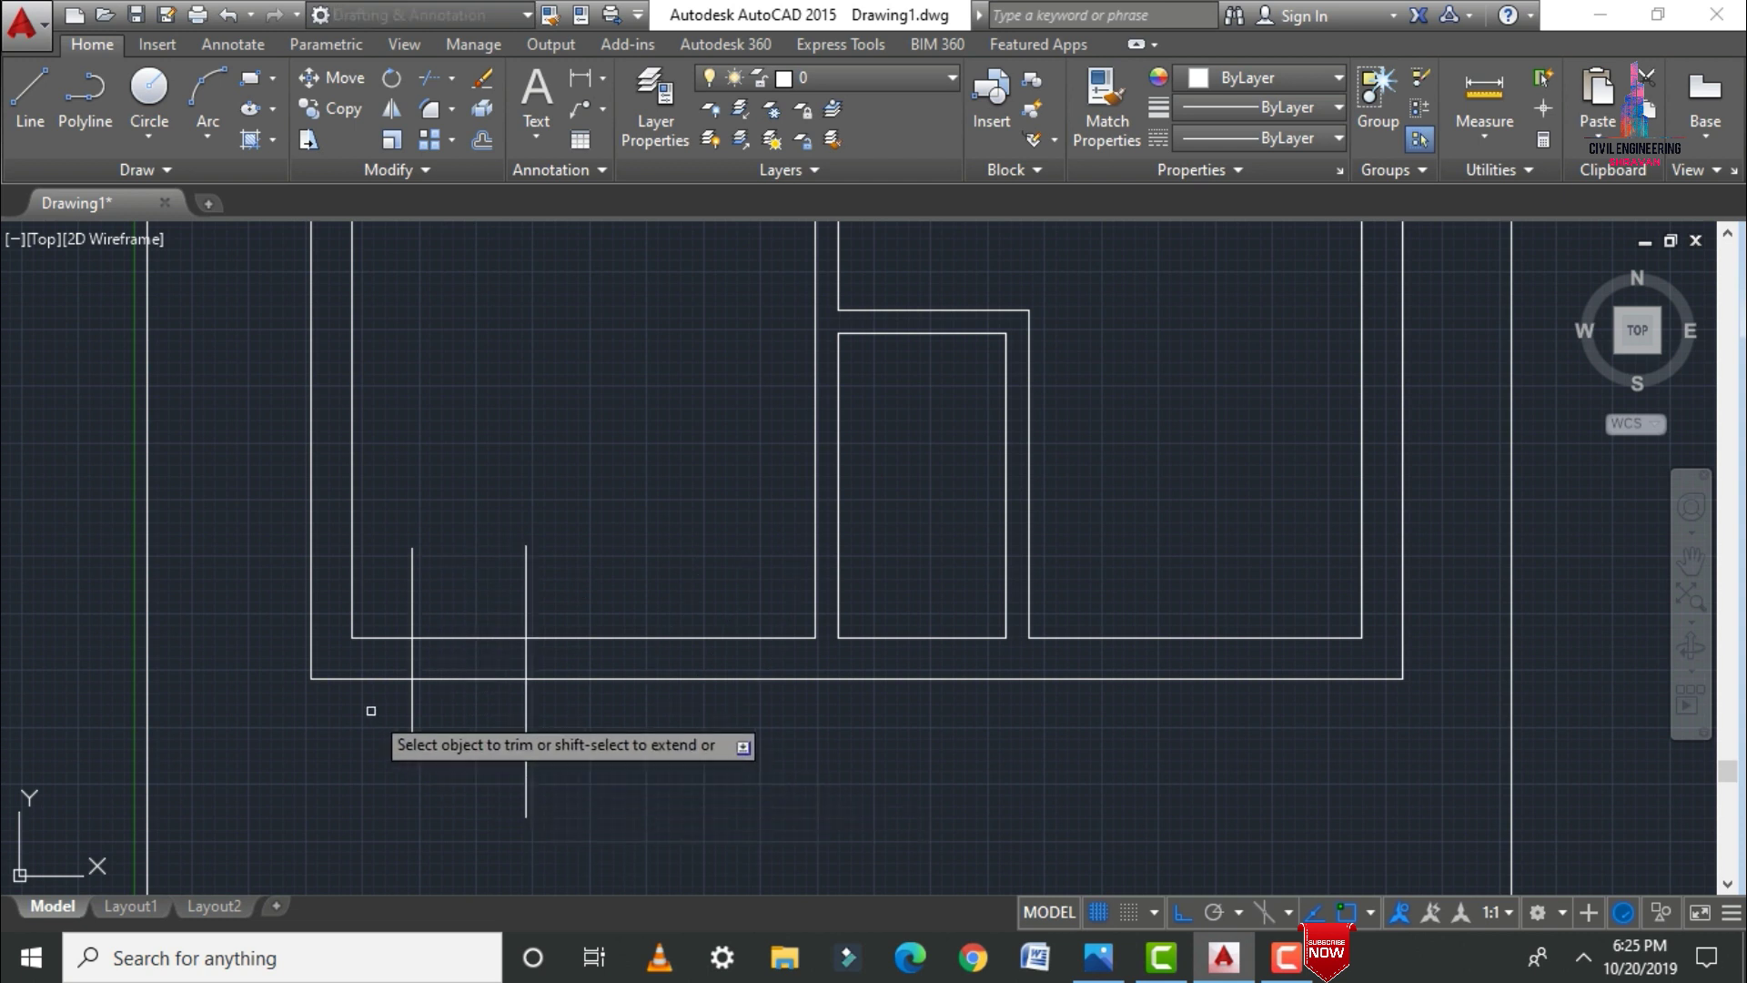
left_click(366, 707)
left_click(568, 775)
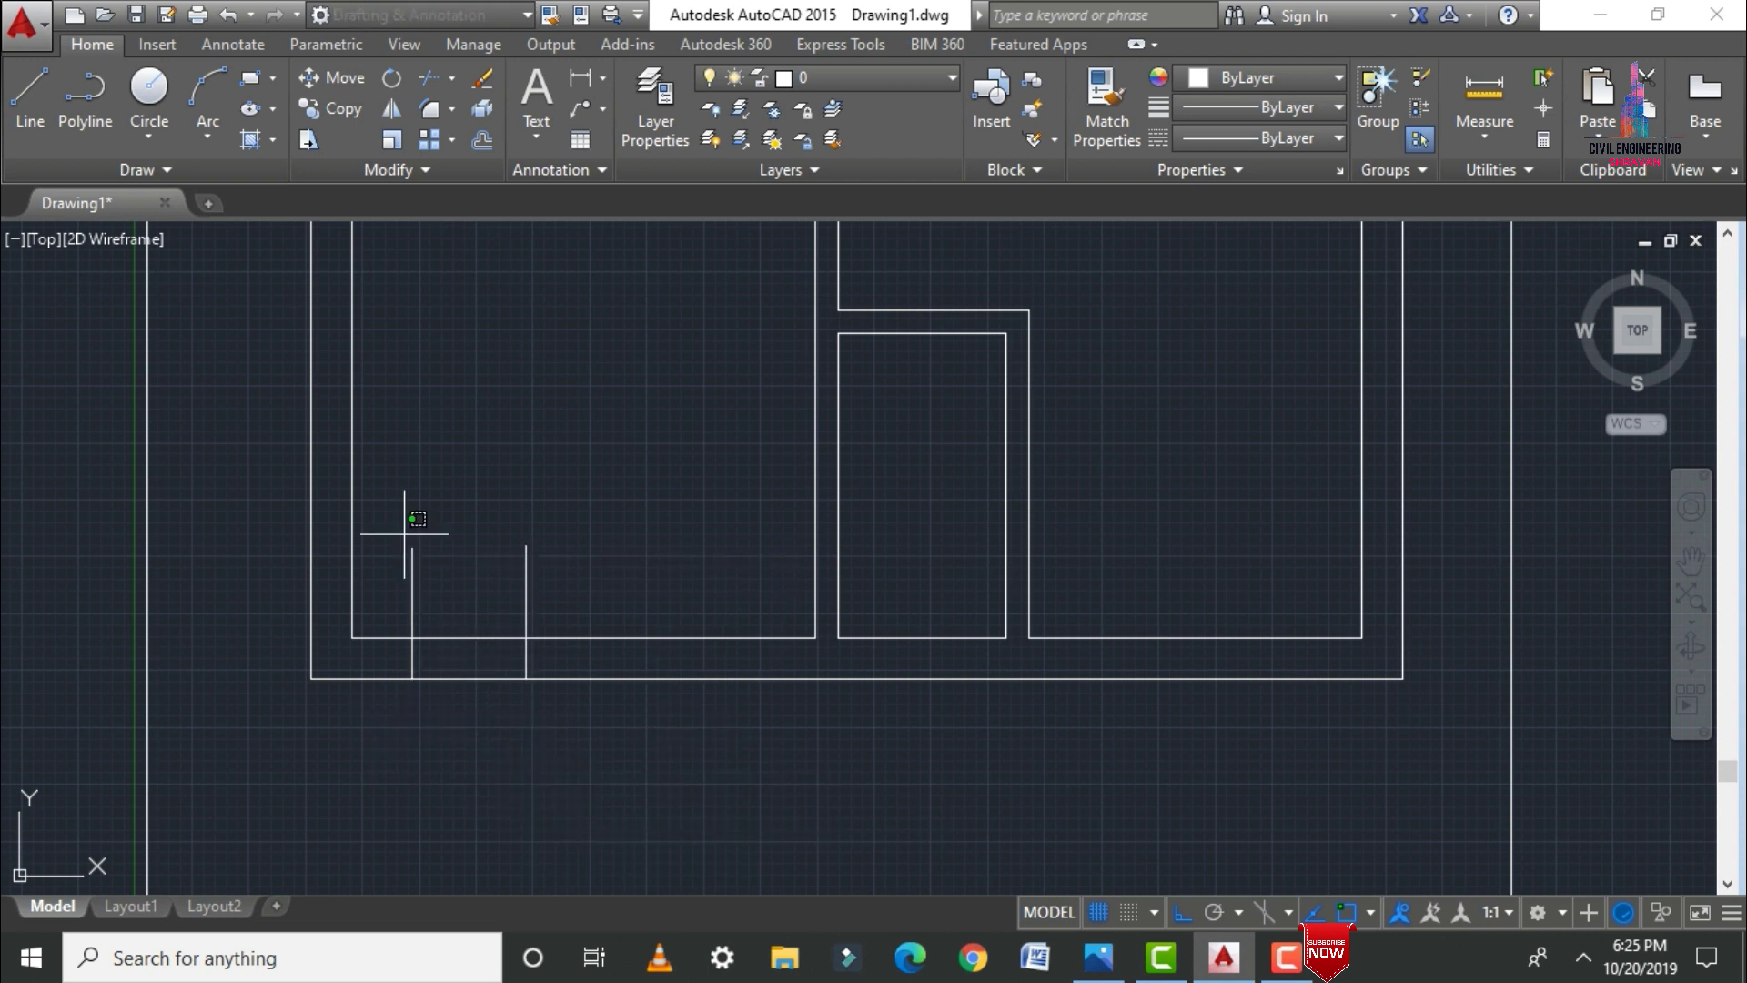
left_click(549, 589)
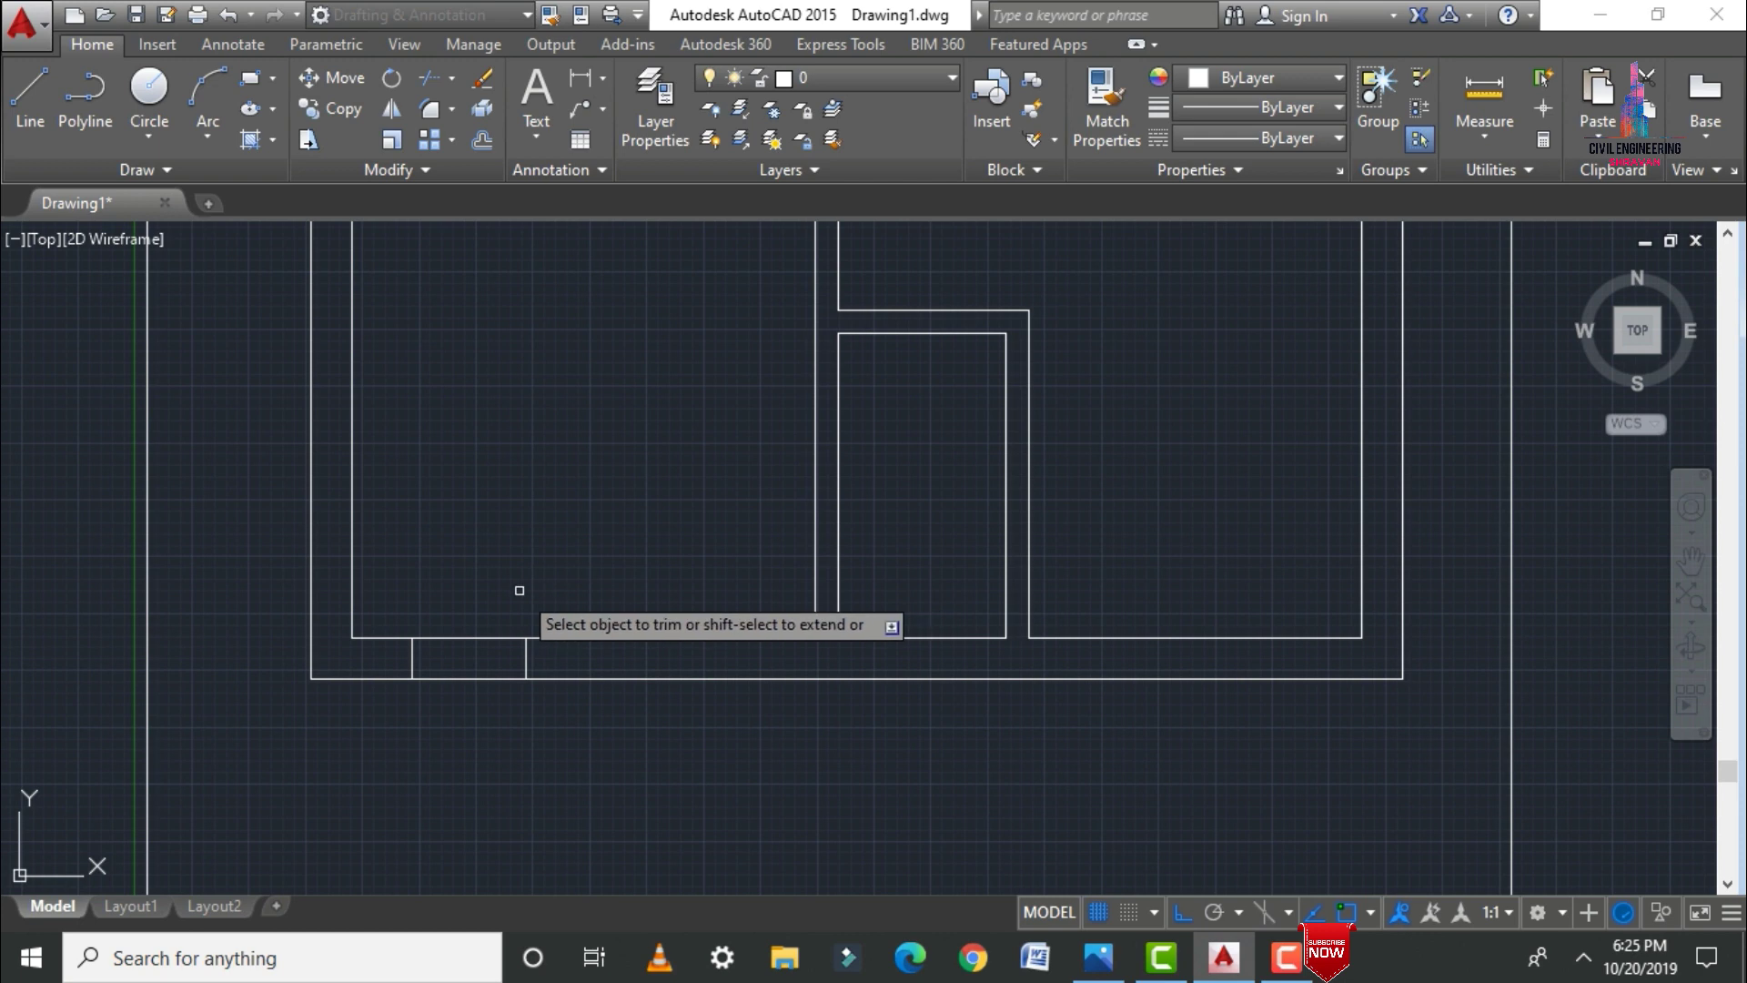
left_click(502, 772)
scroll(422, 846, "down", 5)
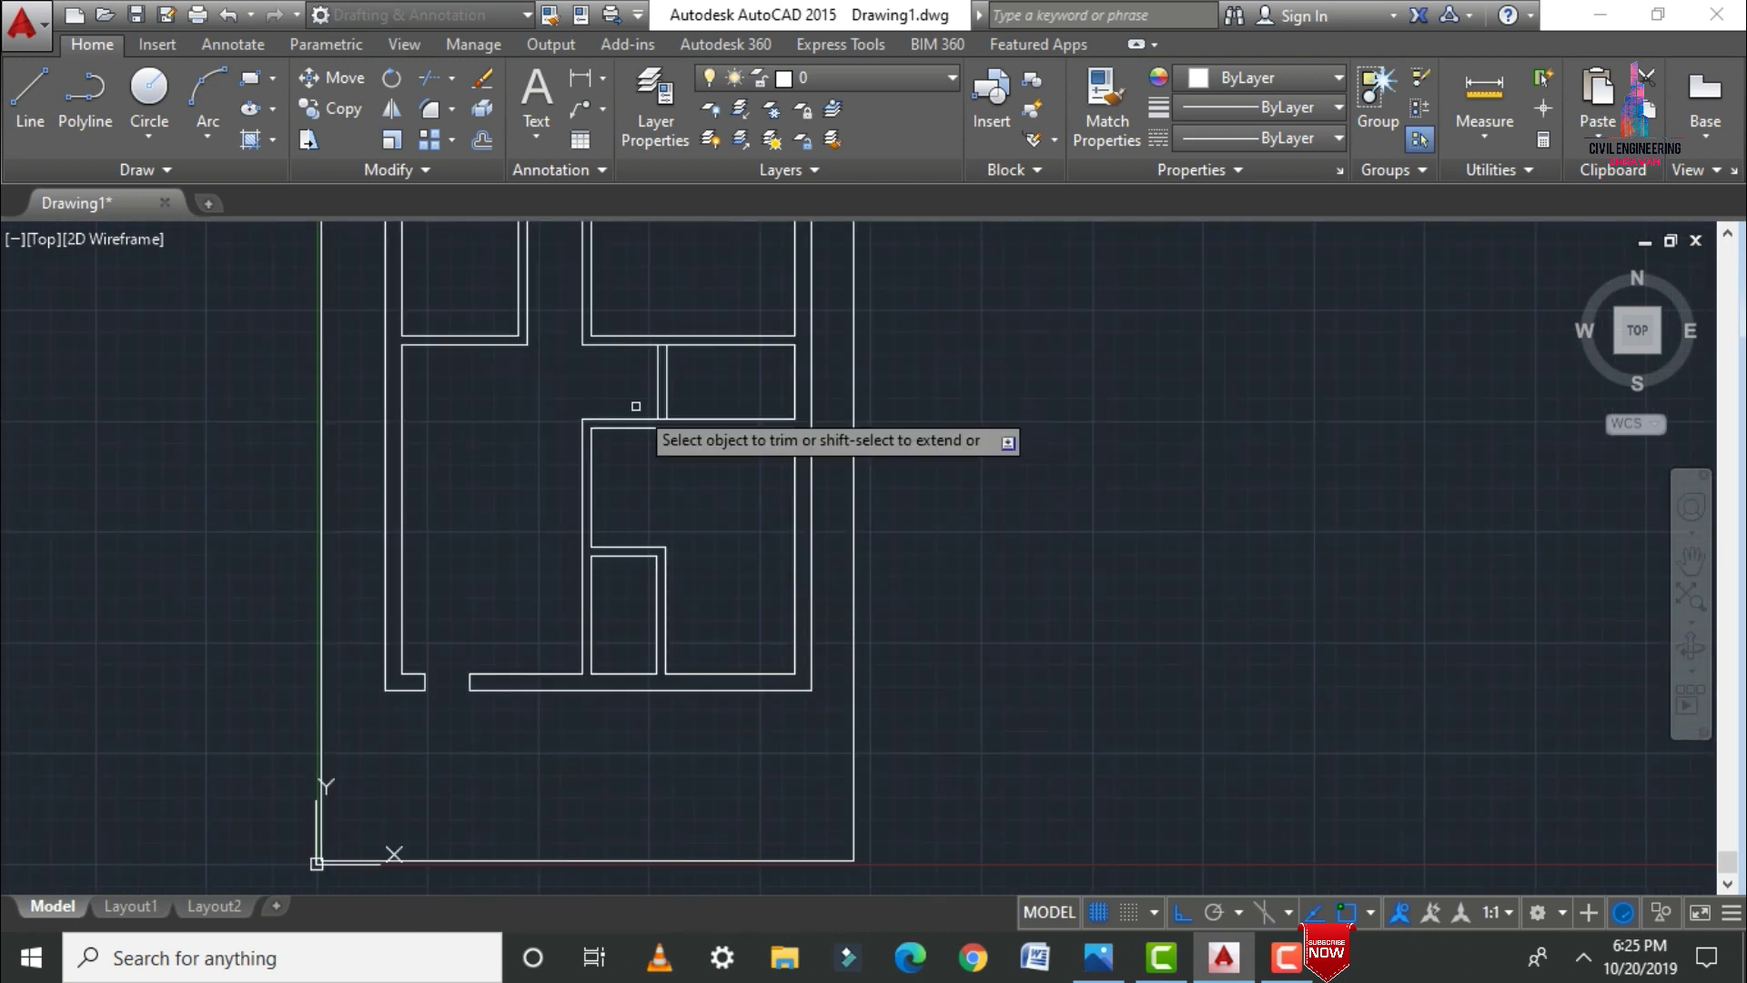
scroll(636, 406, "up", 4)
key("Escape")
Step: Draw two vertical lines across both horizontal walls of the passage, left of the short vertical partition
type("l")
key("Return")
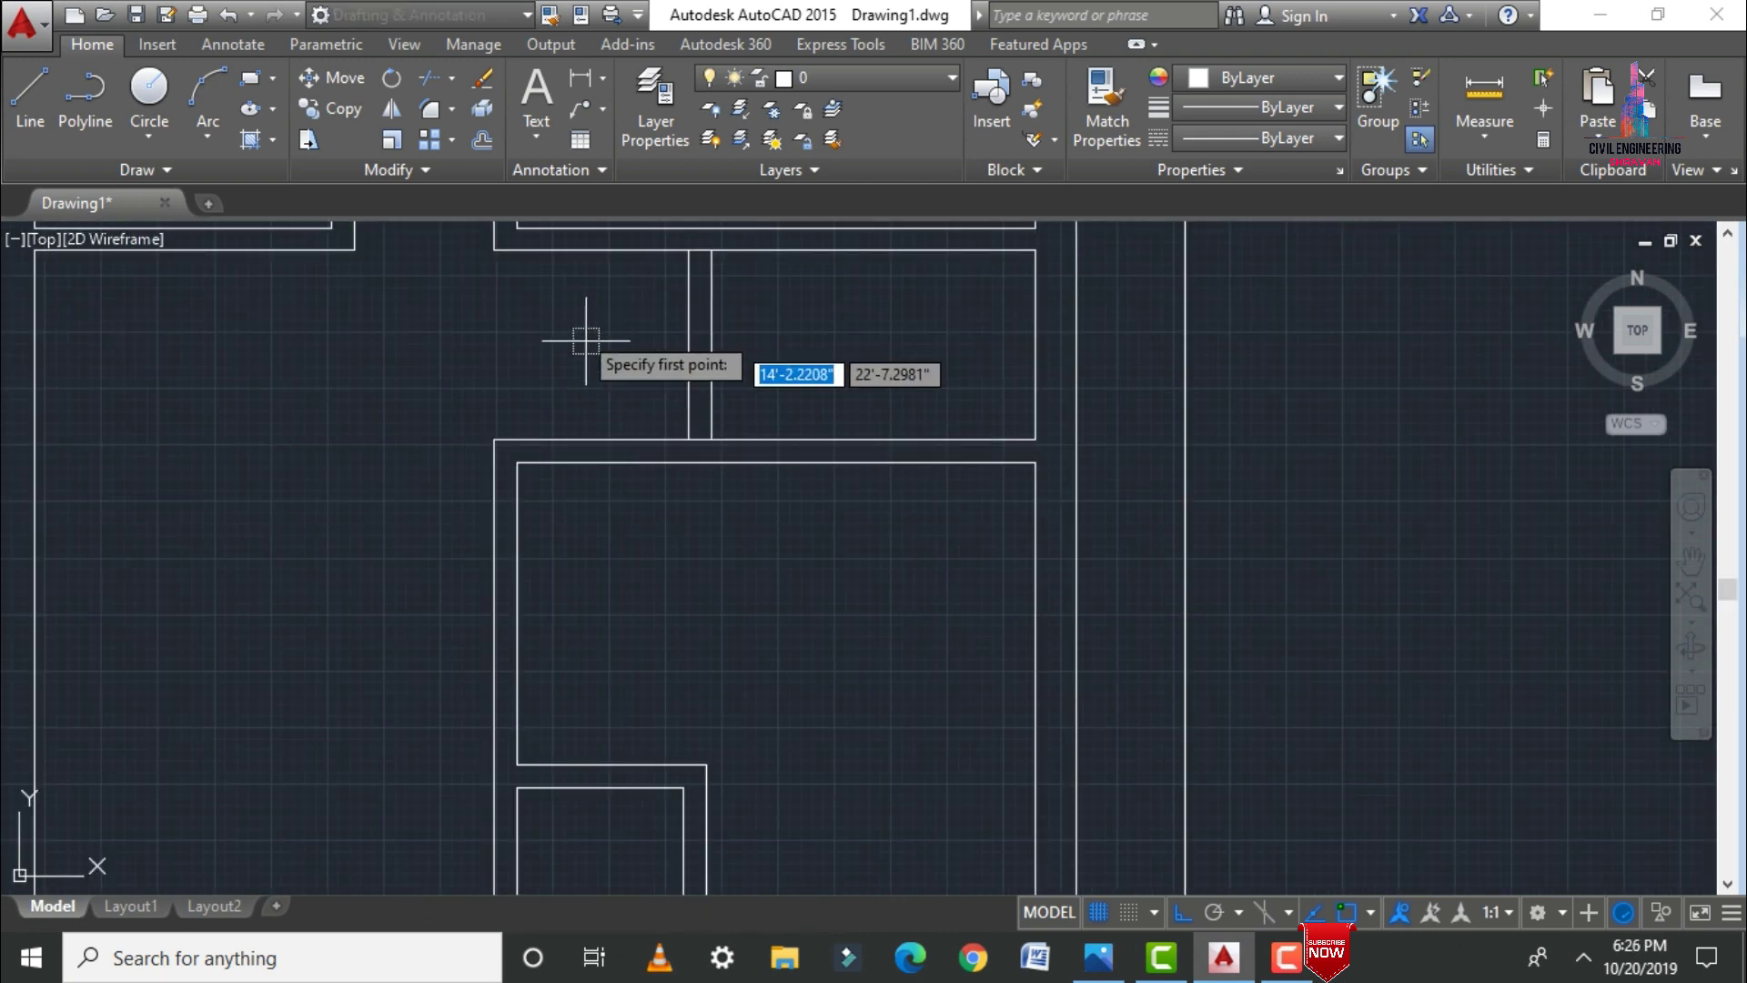
scroll(585, 341, "up", 3)
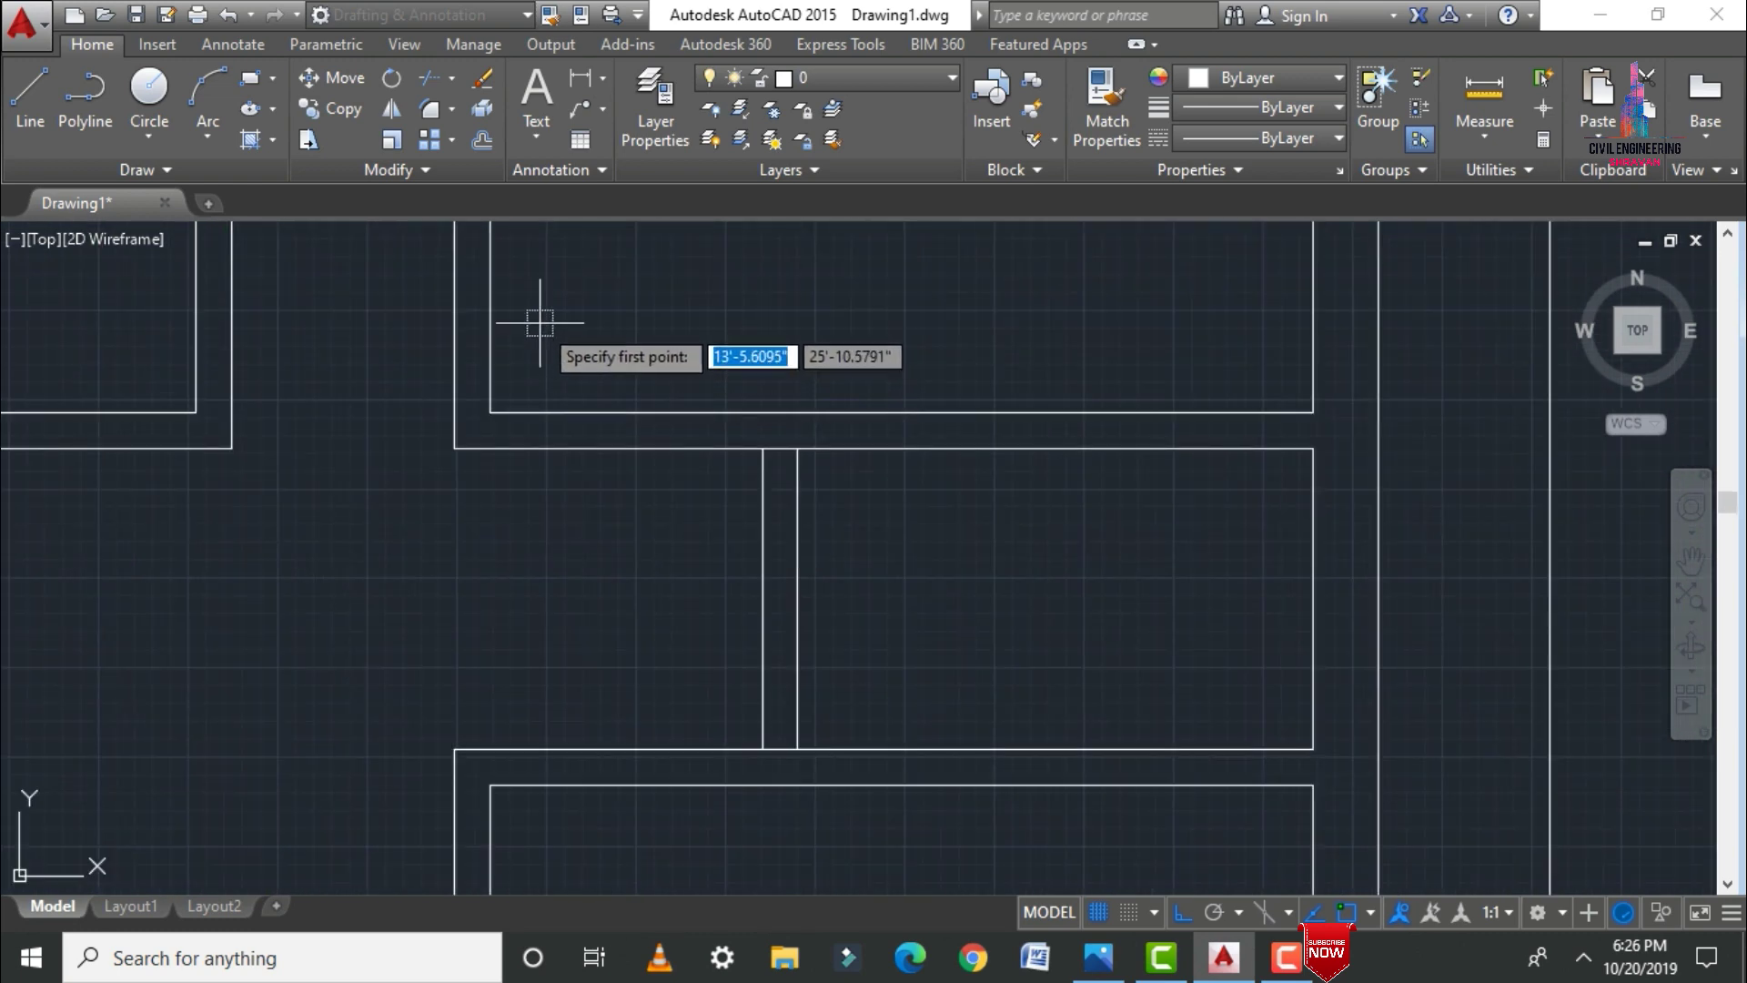
left_click(539, 323)
left_click(541, 843)
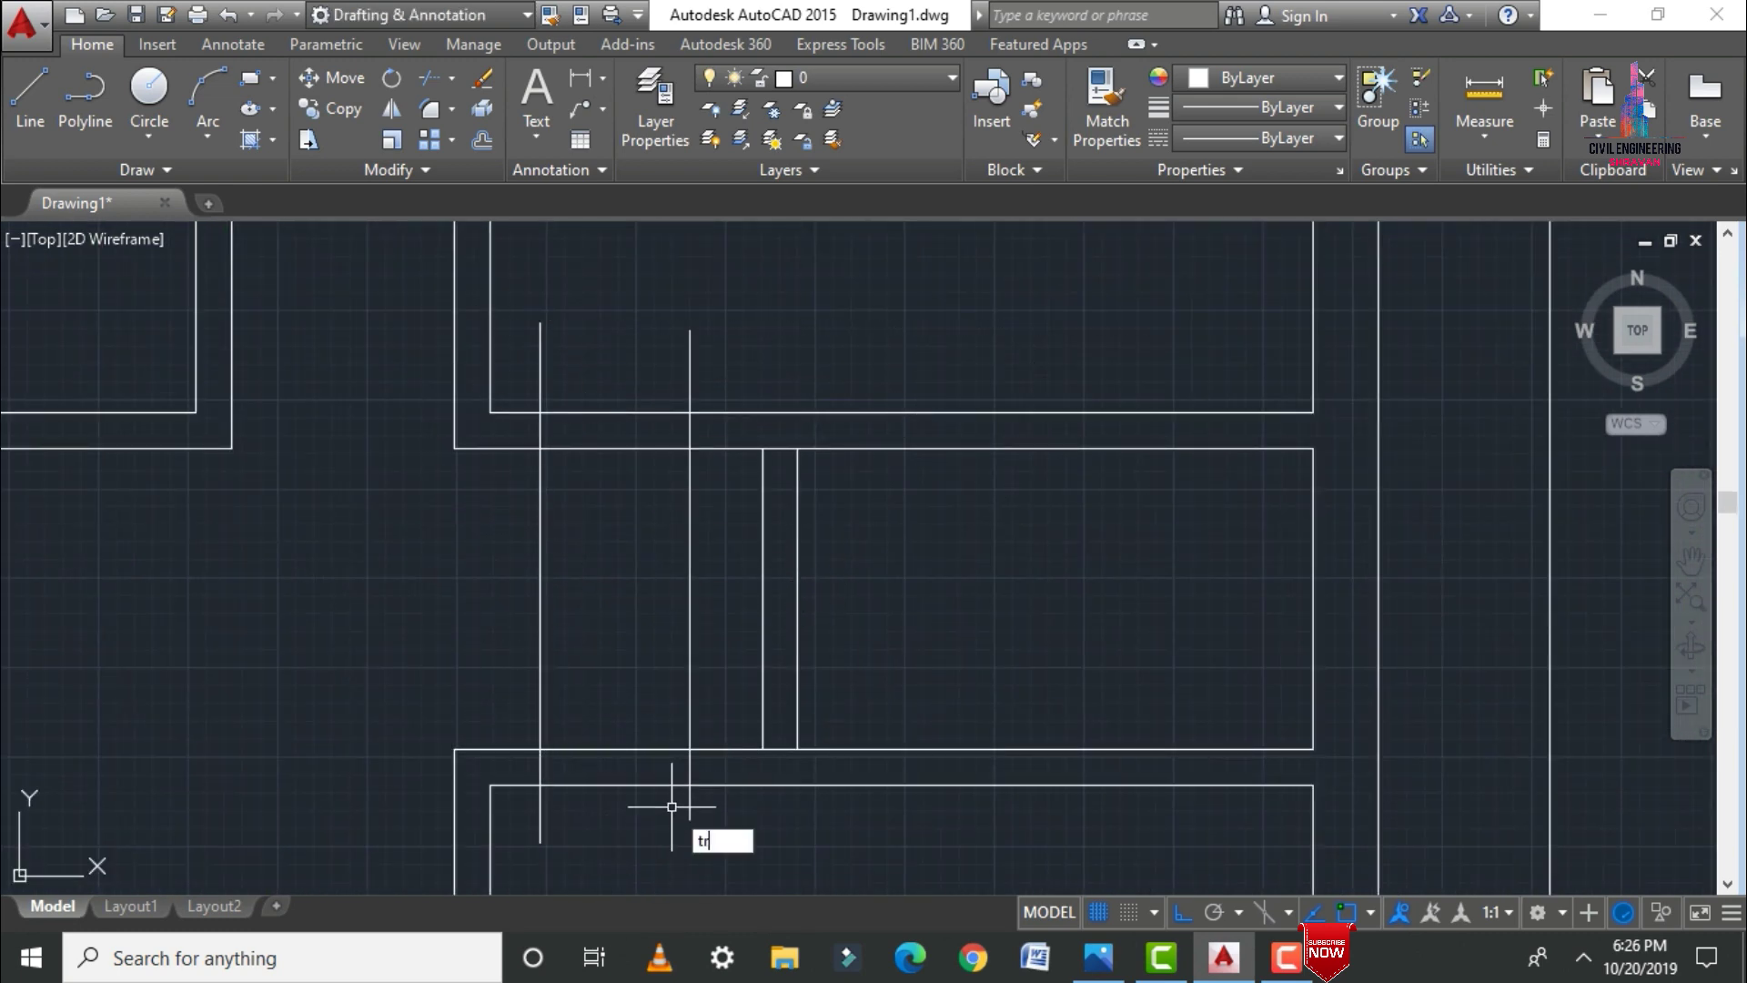
Step: Trim the vertical lines to the wall thicknesses and cut matching door openings in the passage's upper and lower walls
type("tr")
key("Return")
key("Return")
left_click_drag(468, 587, 713, 602)
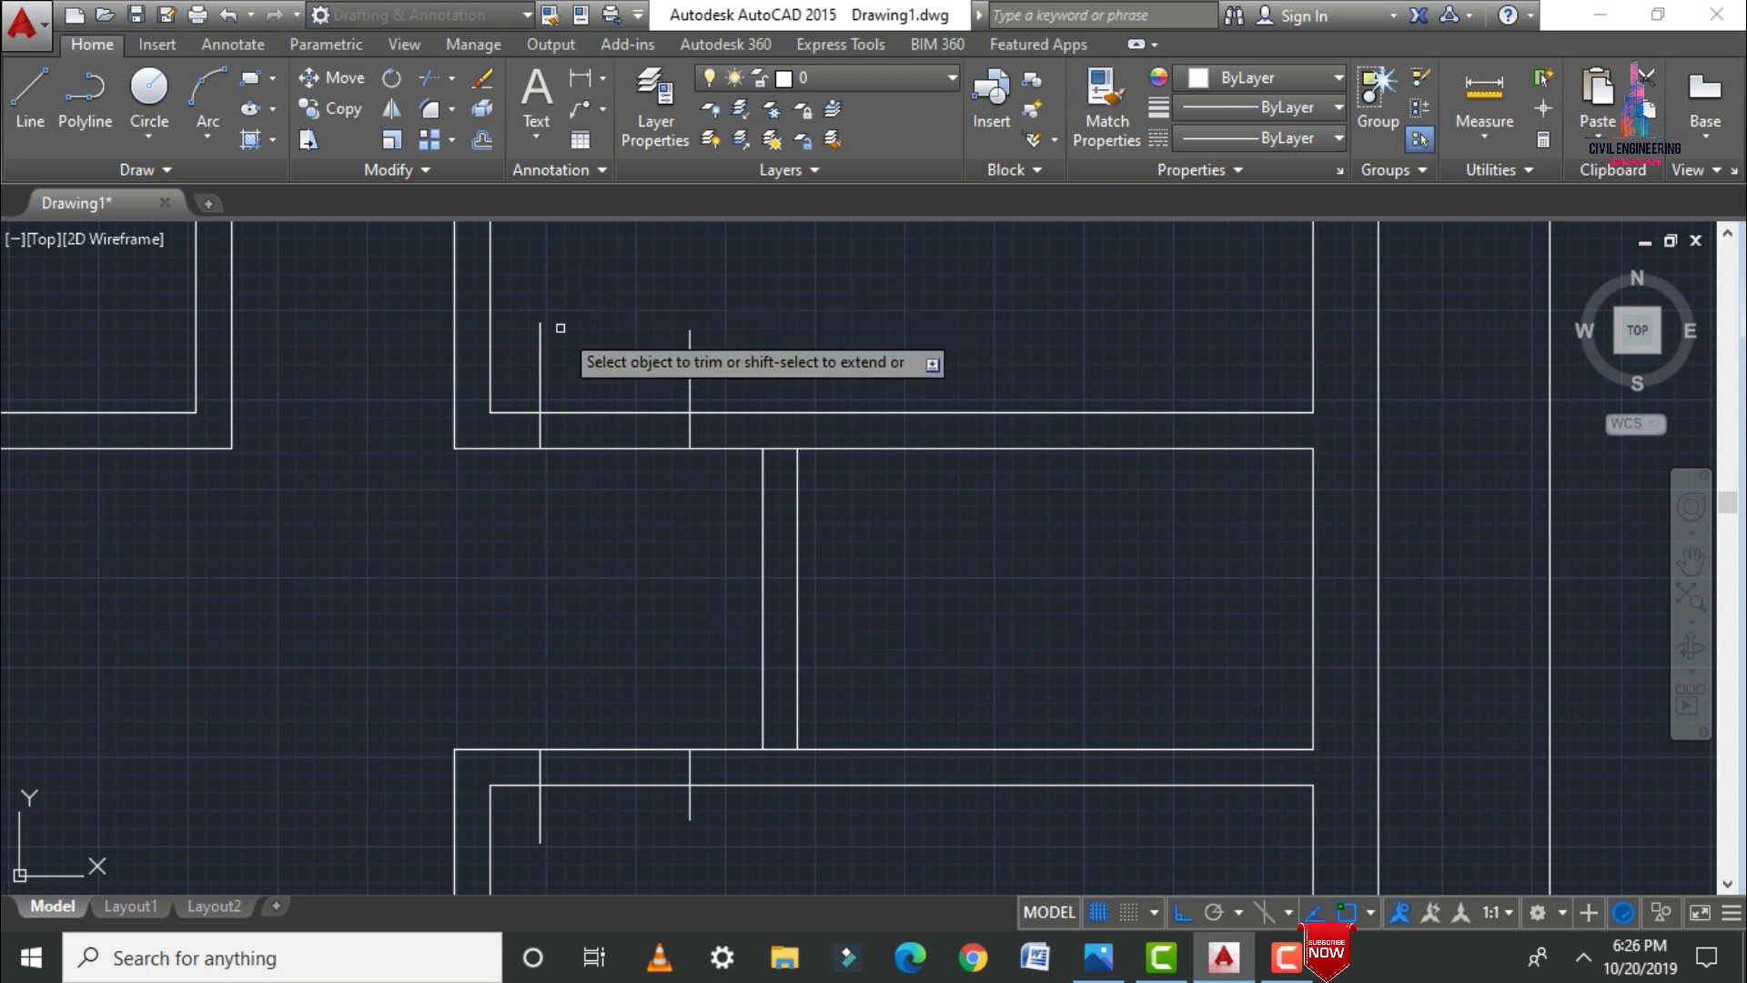
left_click(520, 313)
left_click(771, 372)
left_click(728, 831)
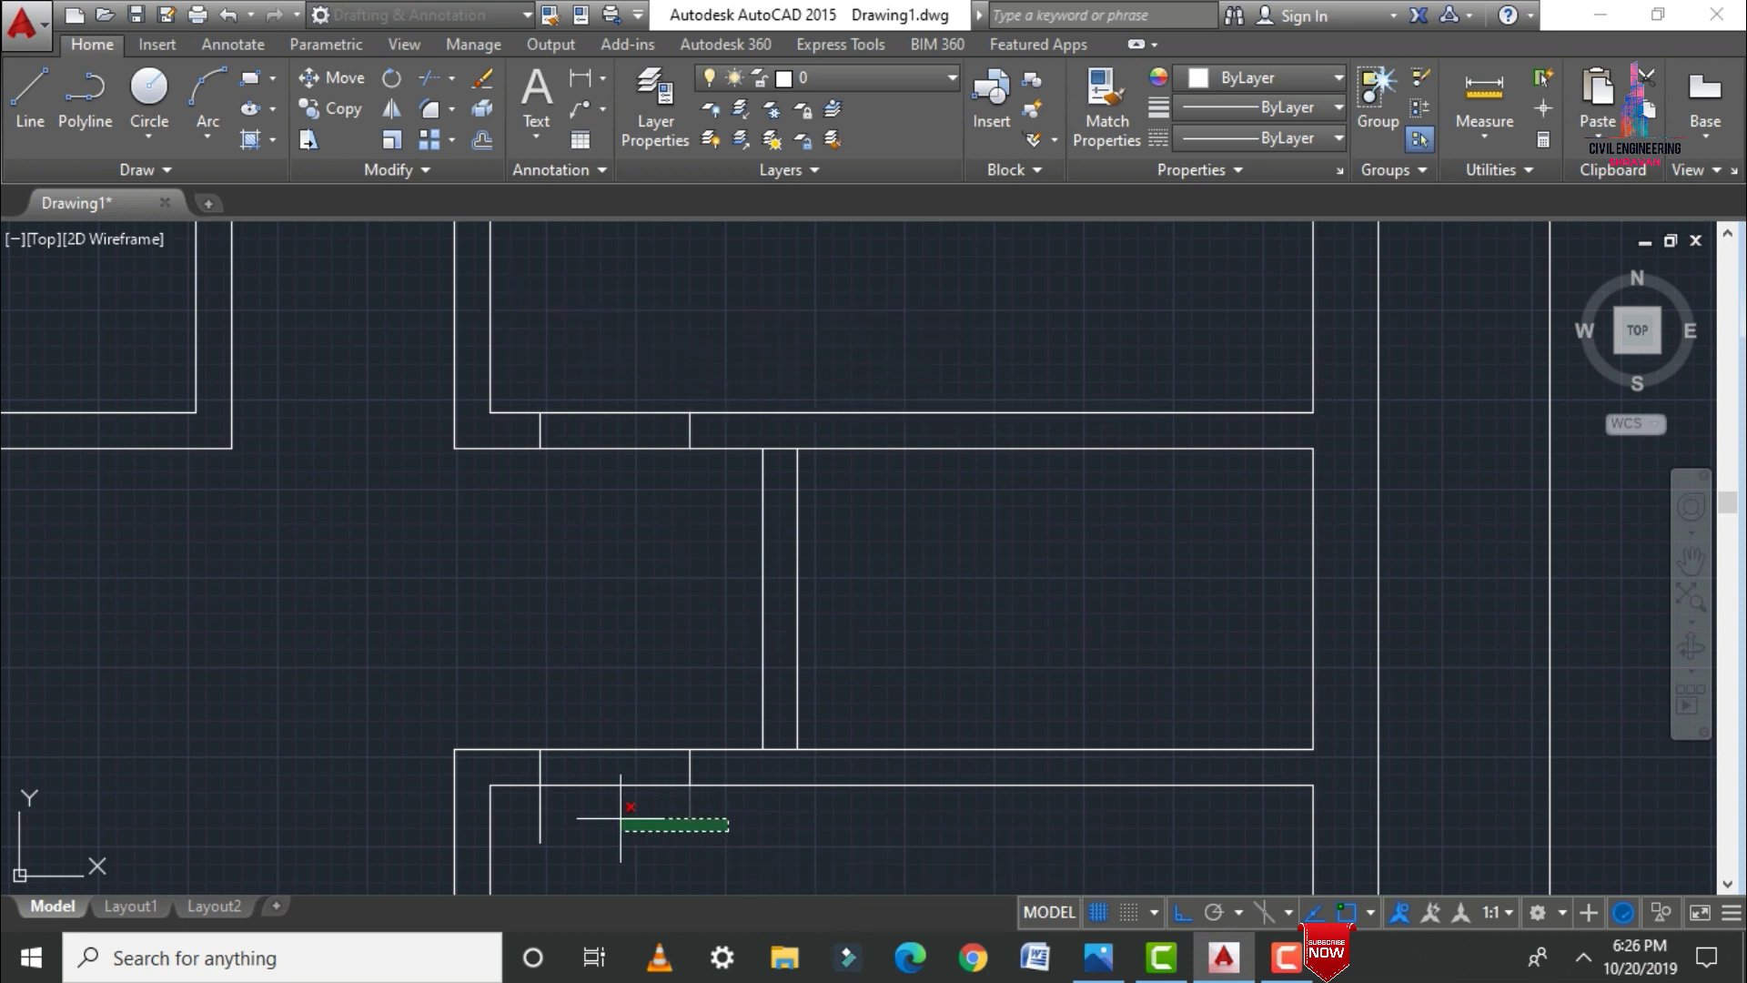
left_click_drag(528, 795, 528, 794)
left_click_drag(604, 309, 608, 823)
key("Return")
Step: Draw two horizontal lines across the short vertical partition beside the passage to mark a door opening
type("l")
key("Return")
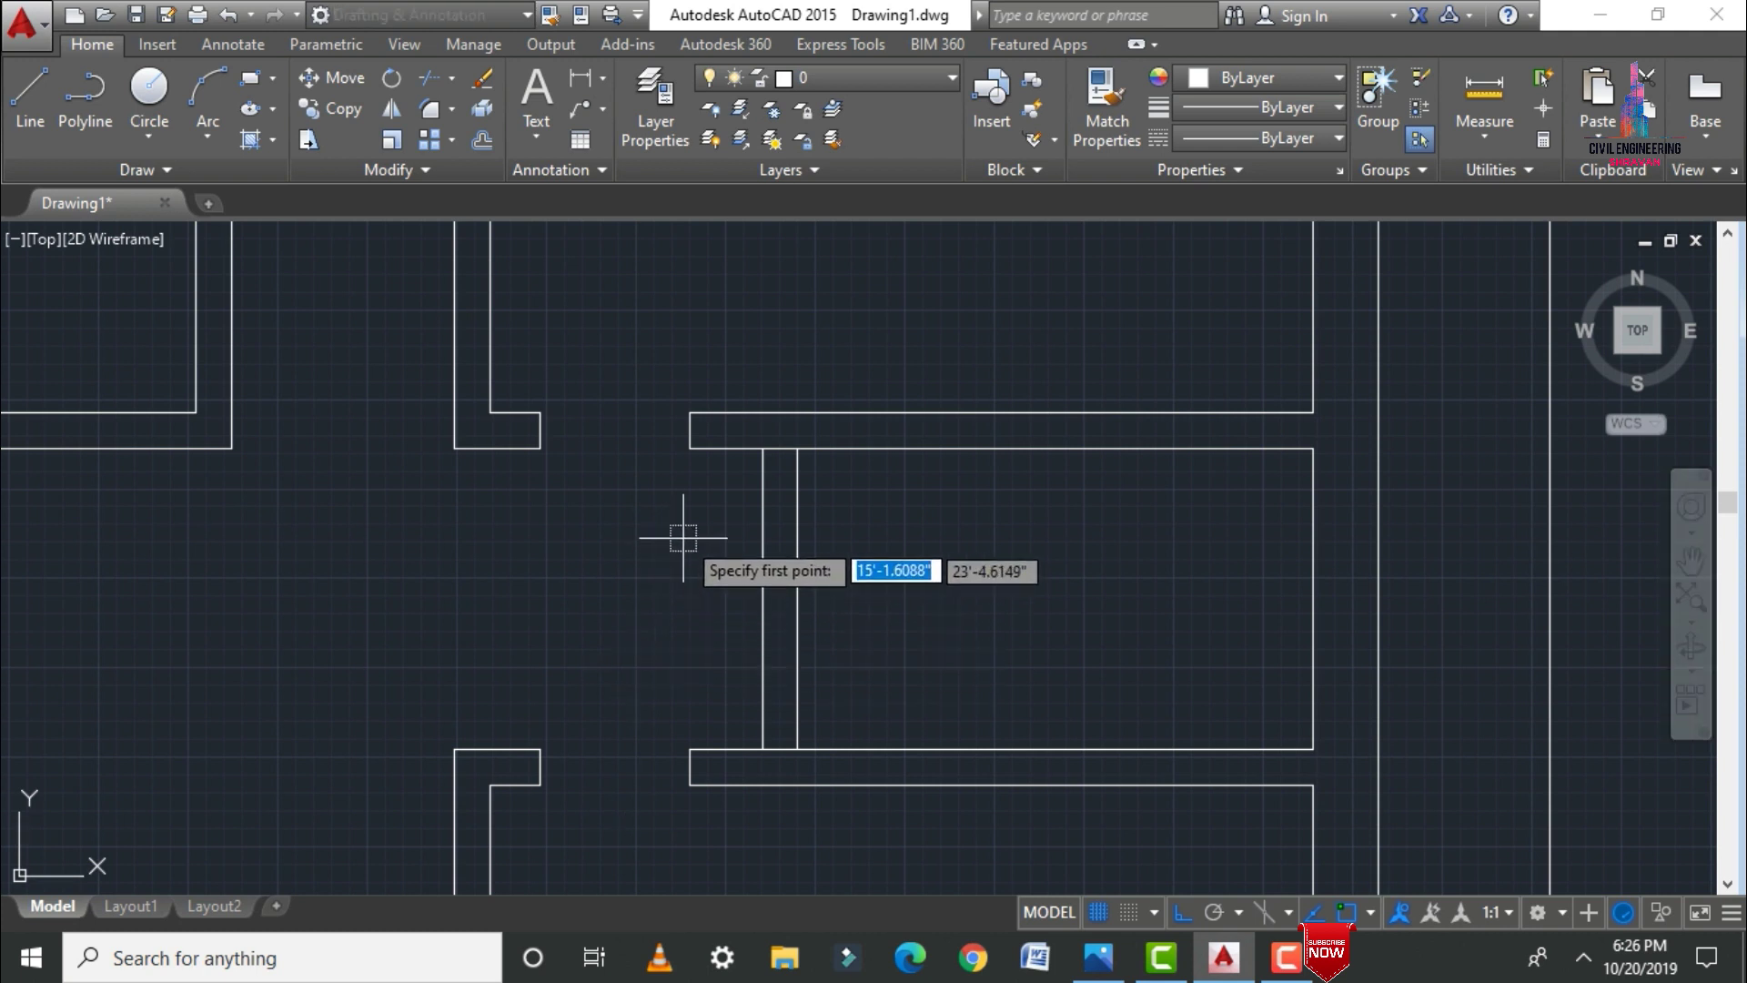
left_click(682, 532)
left_click(942, 566)
key("Return")
key("Return")
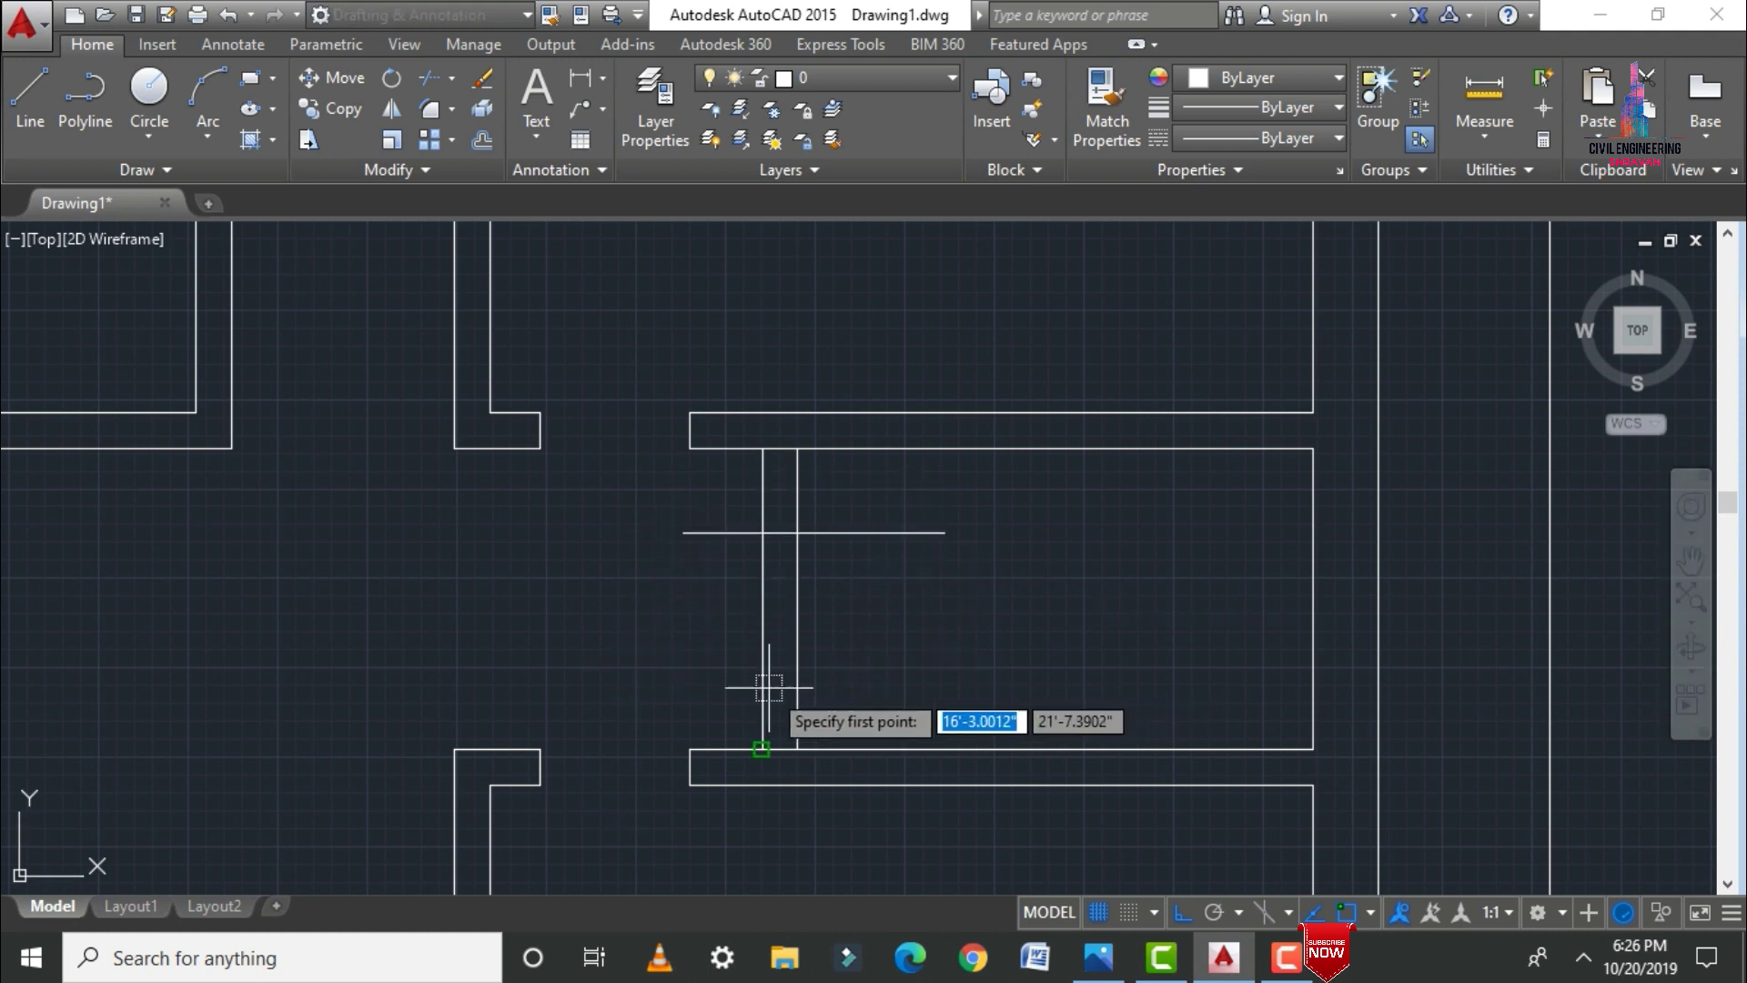
left_click(701, 683)
left_click(942, 684)
key("Return")
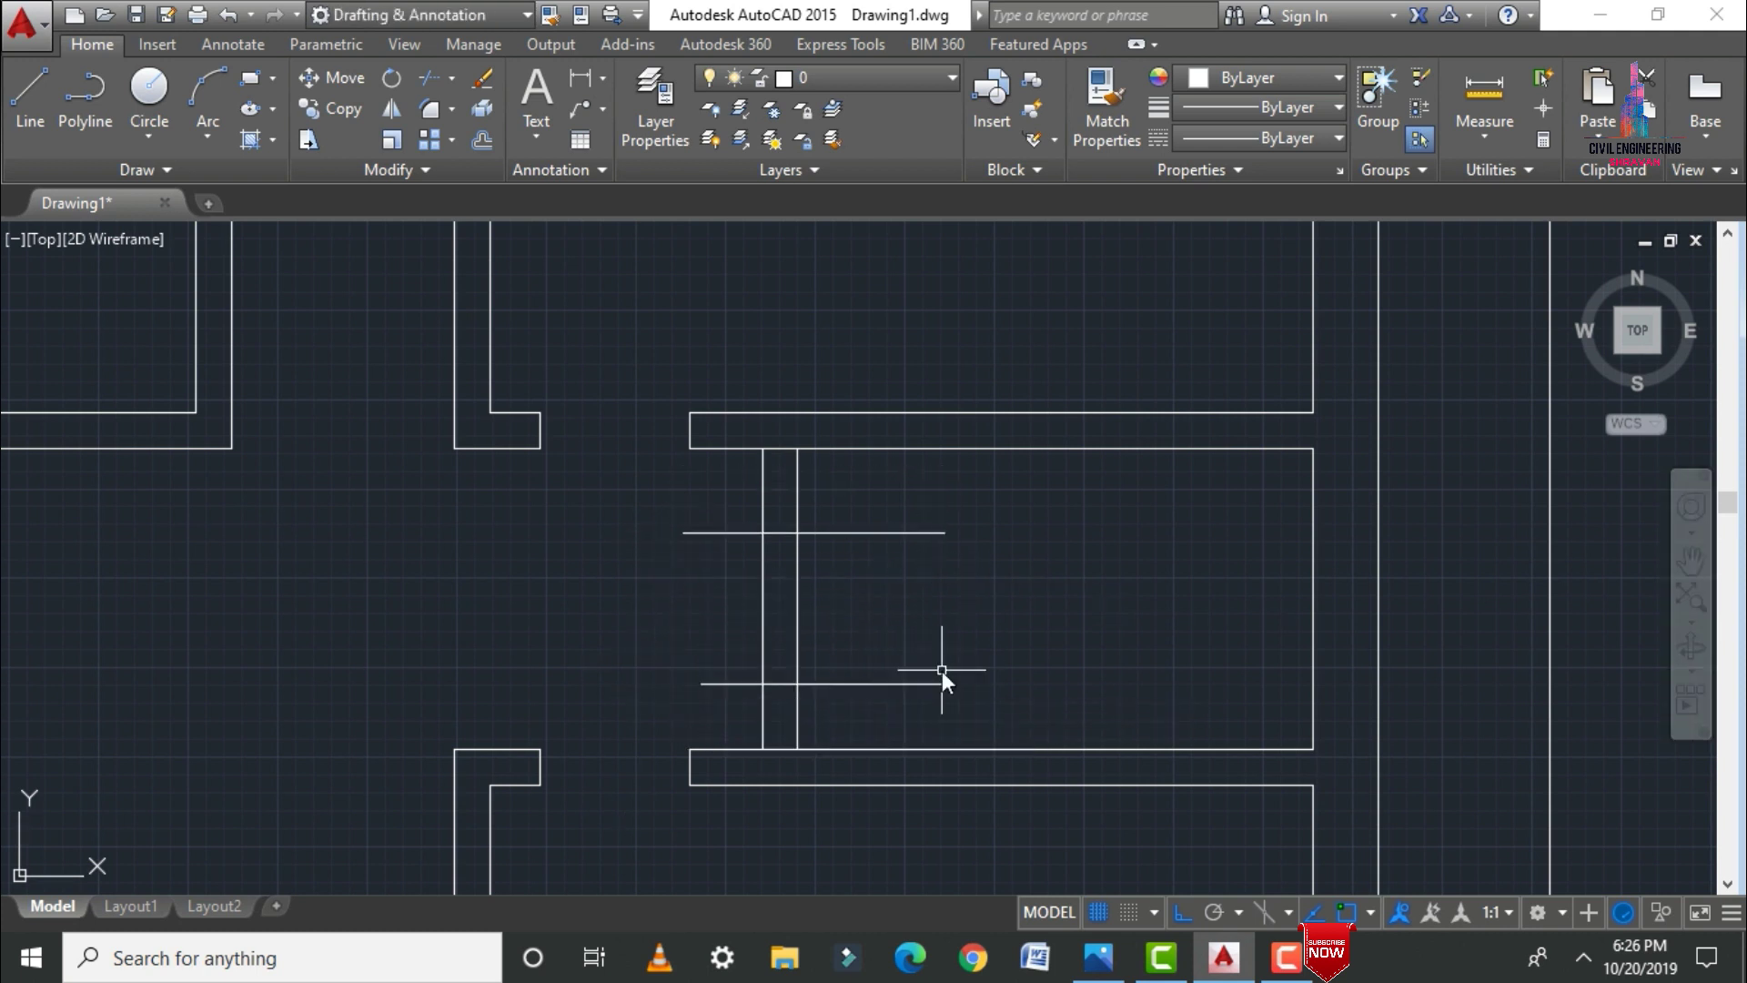
Step: Trim the marking lines, clean up the short partition's junctions at both ends, and cut out its door opening
key("Return")
key("Return")
left_click(819, 497)
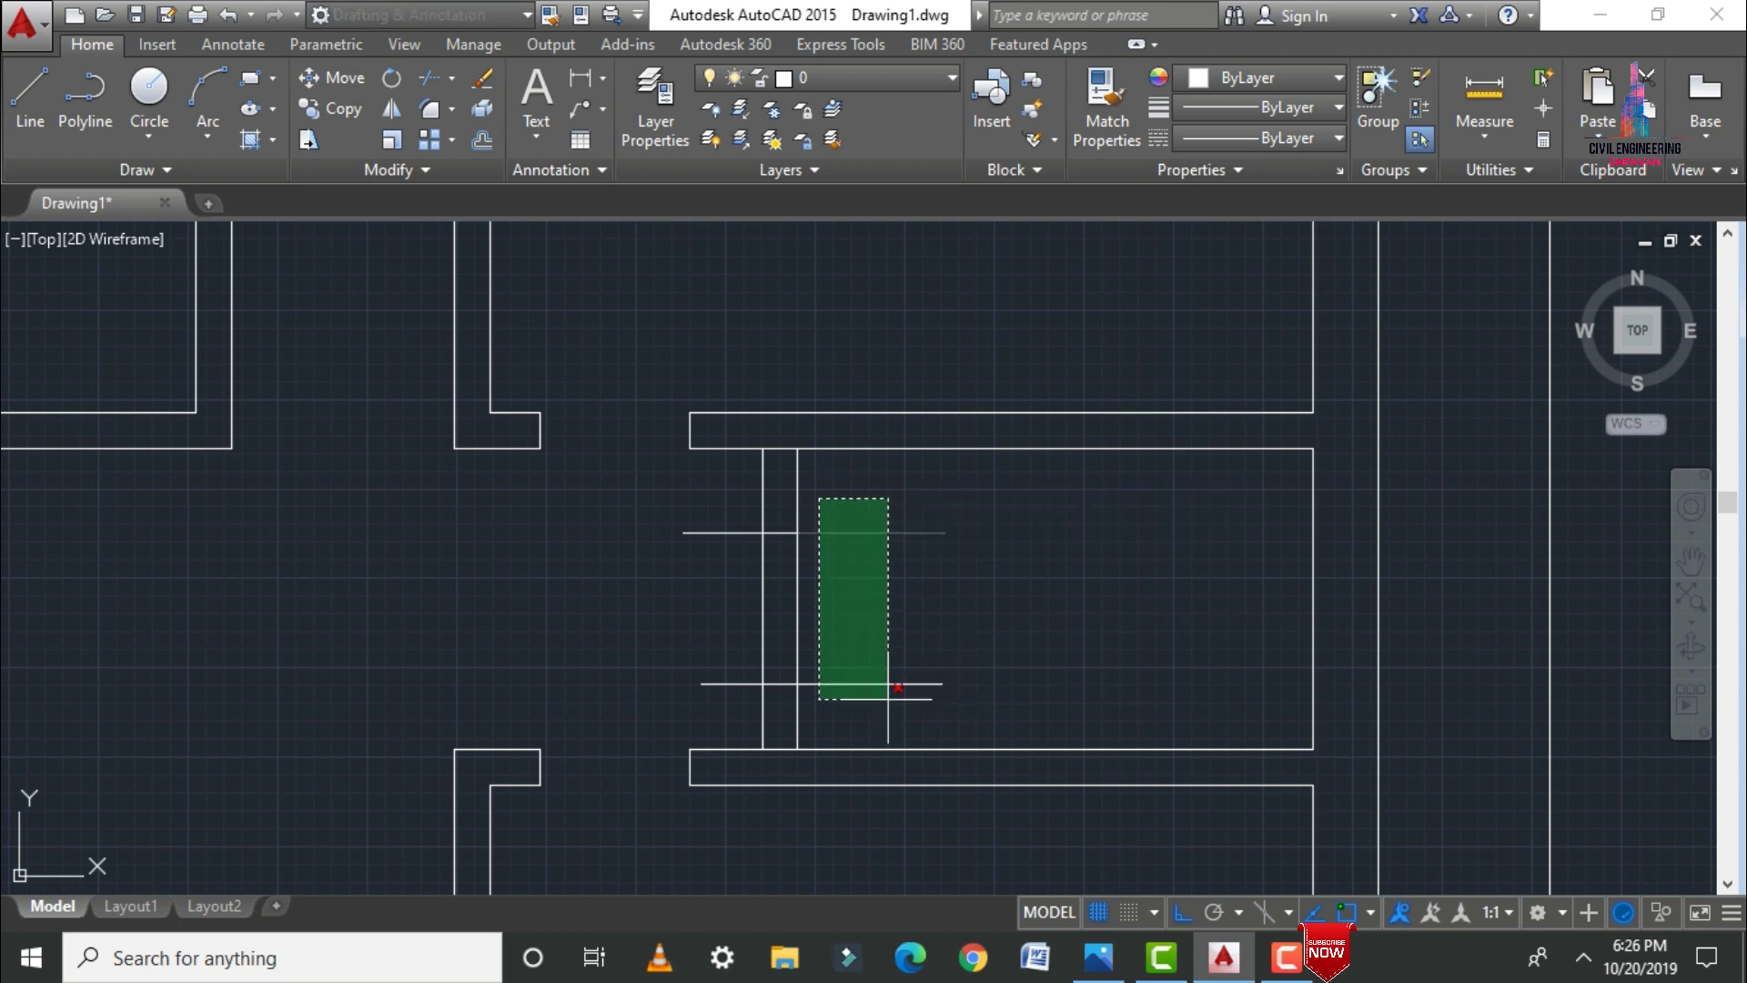
left_click(892, 740)
left_click(780, 749)
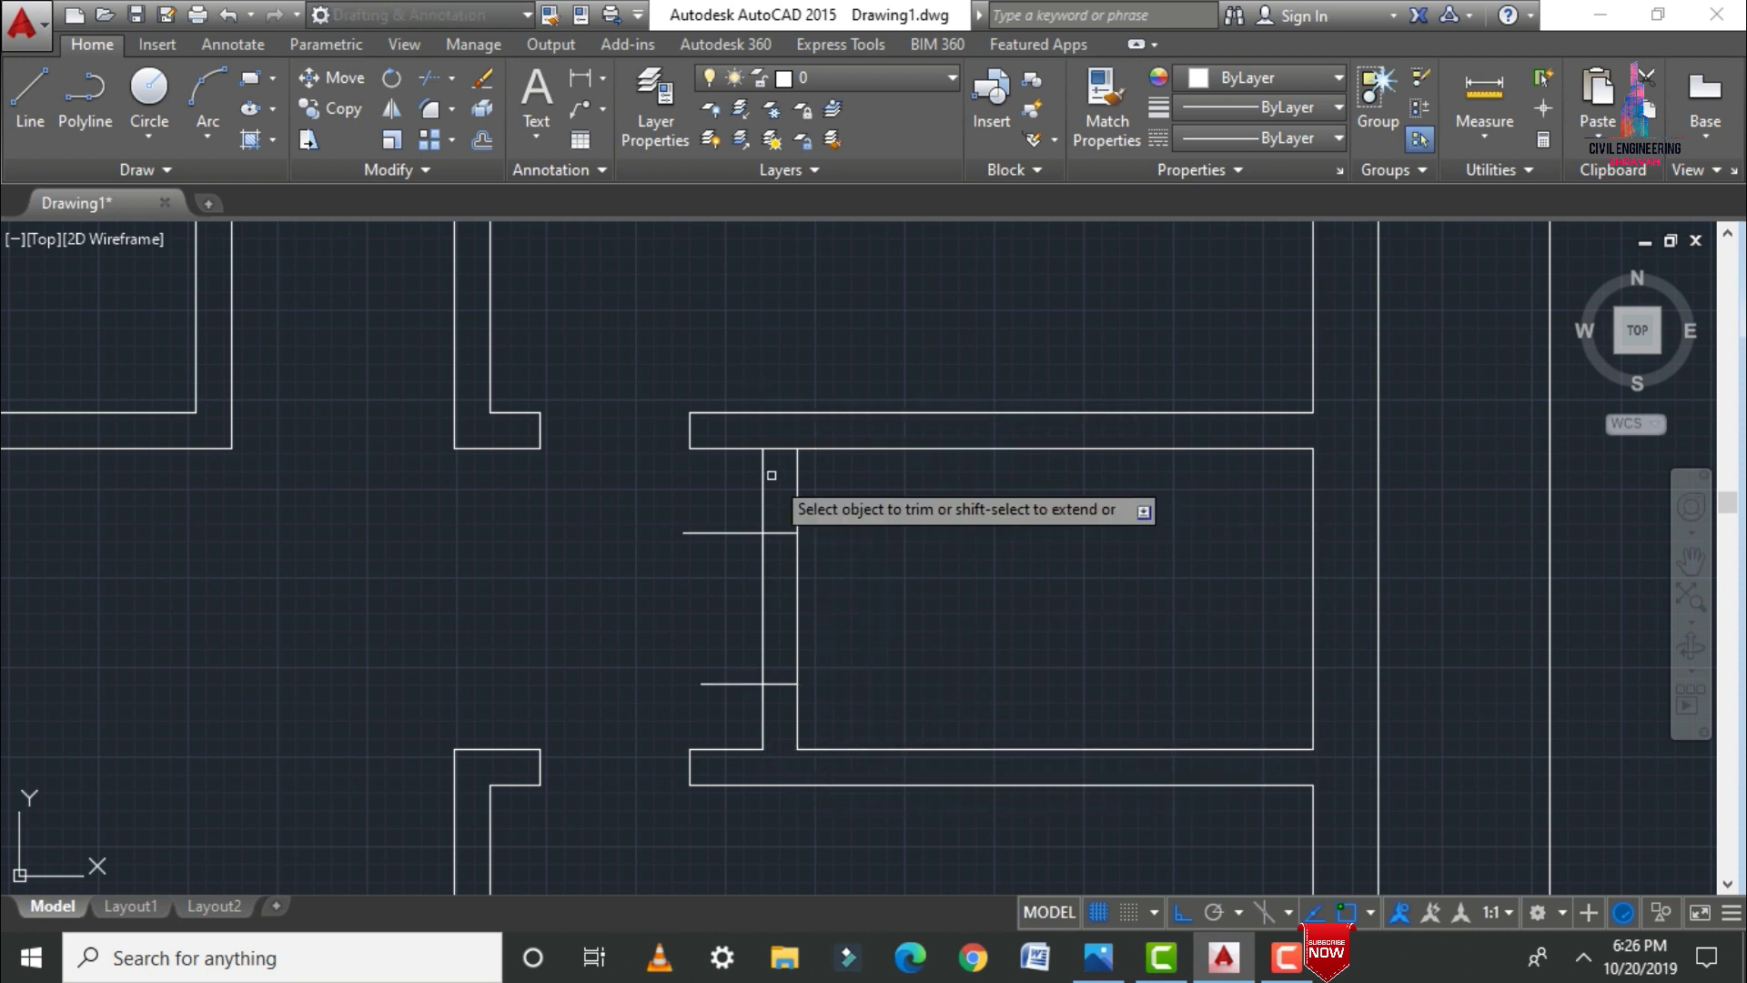
left_click(780, 445)
left_click(715, 496)
left_click(727, 731)
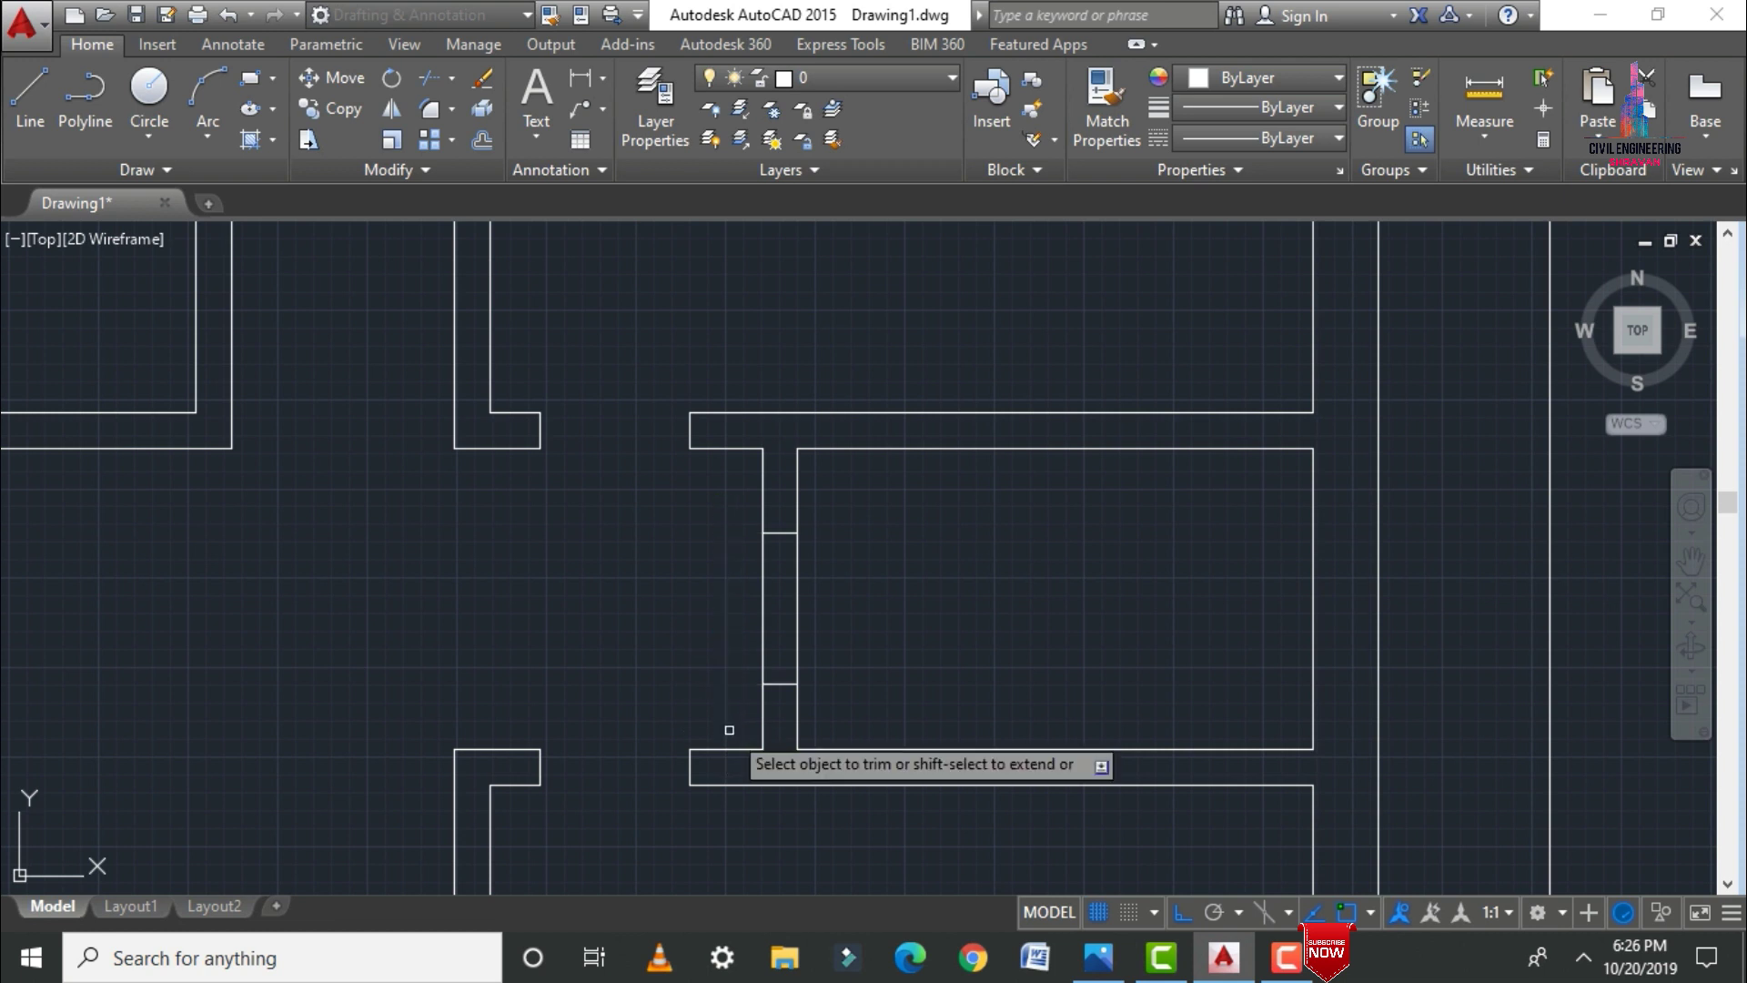
left_click(714, 596)
left_click(916, 613)
scroll(776, 507, "down", 3)
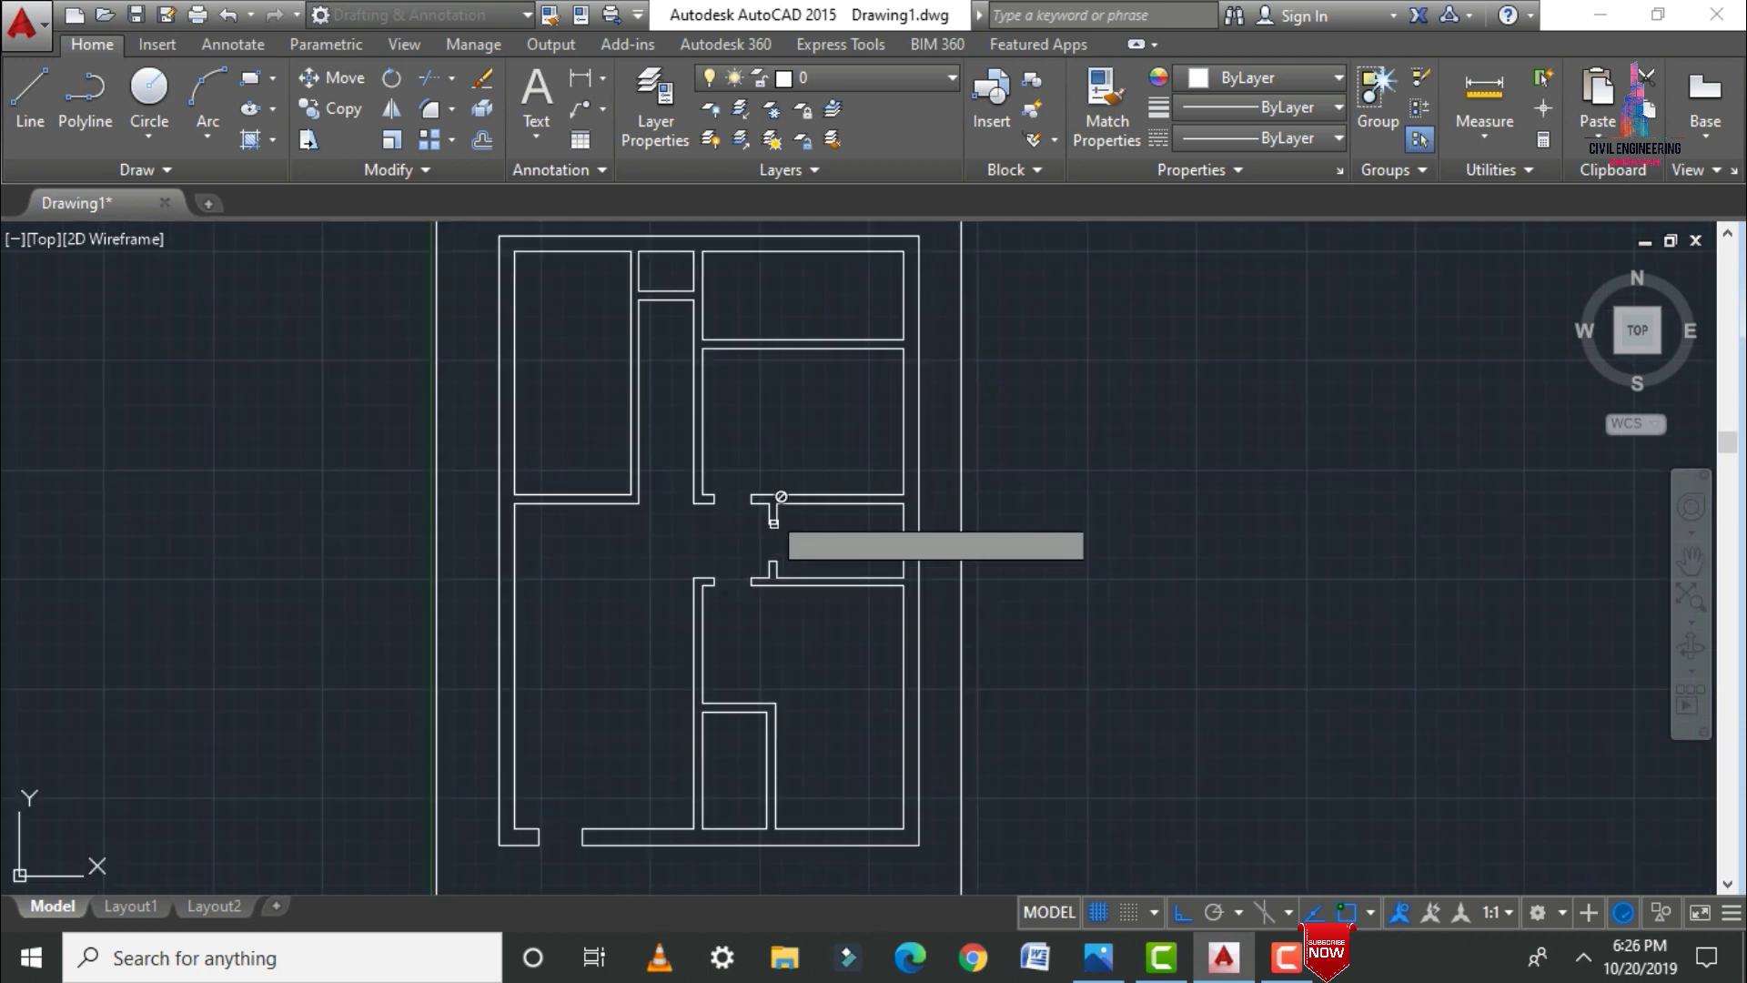
scroll(774, 753, "up", 7)
key("Escape")
Step: Mark a door opening with two horizontal lines near the upper end of the small bottom room's right partition, and trim it out
type("l")
key("Return")
left_click(745, 585)
type("tr")
key("Return")
key("Return")
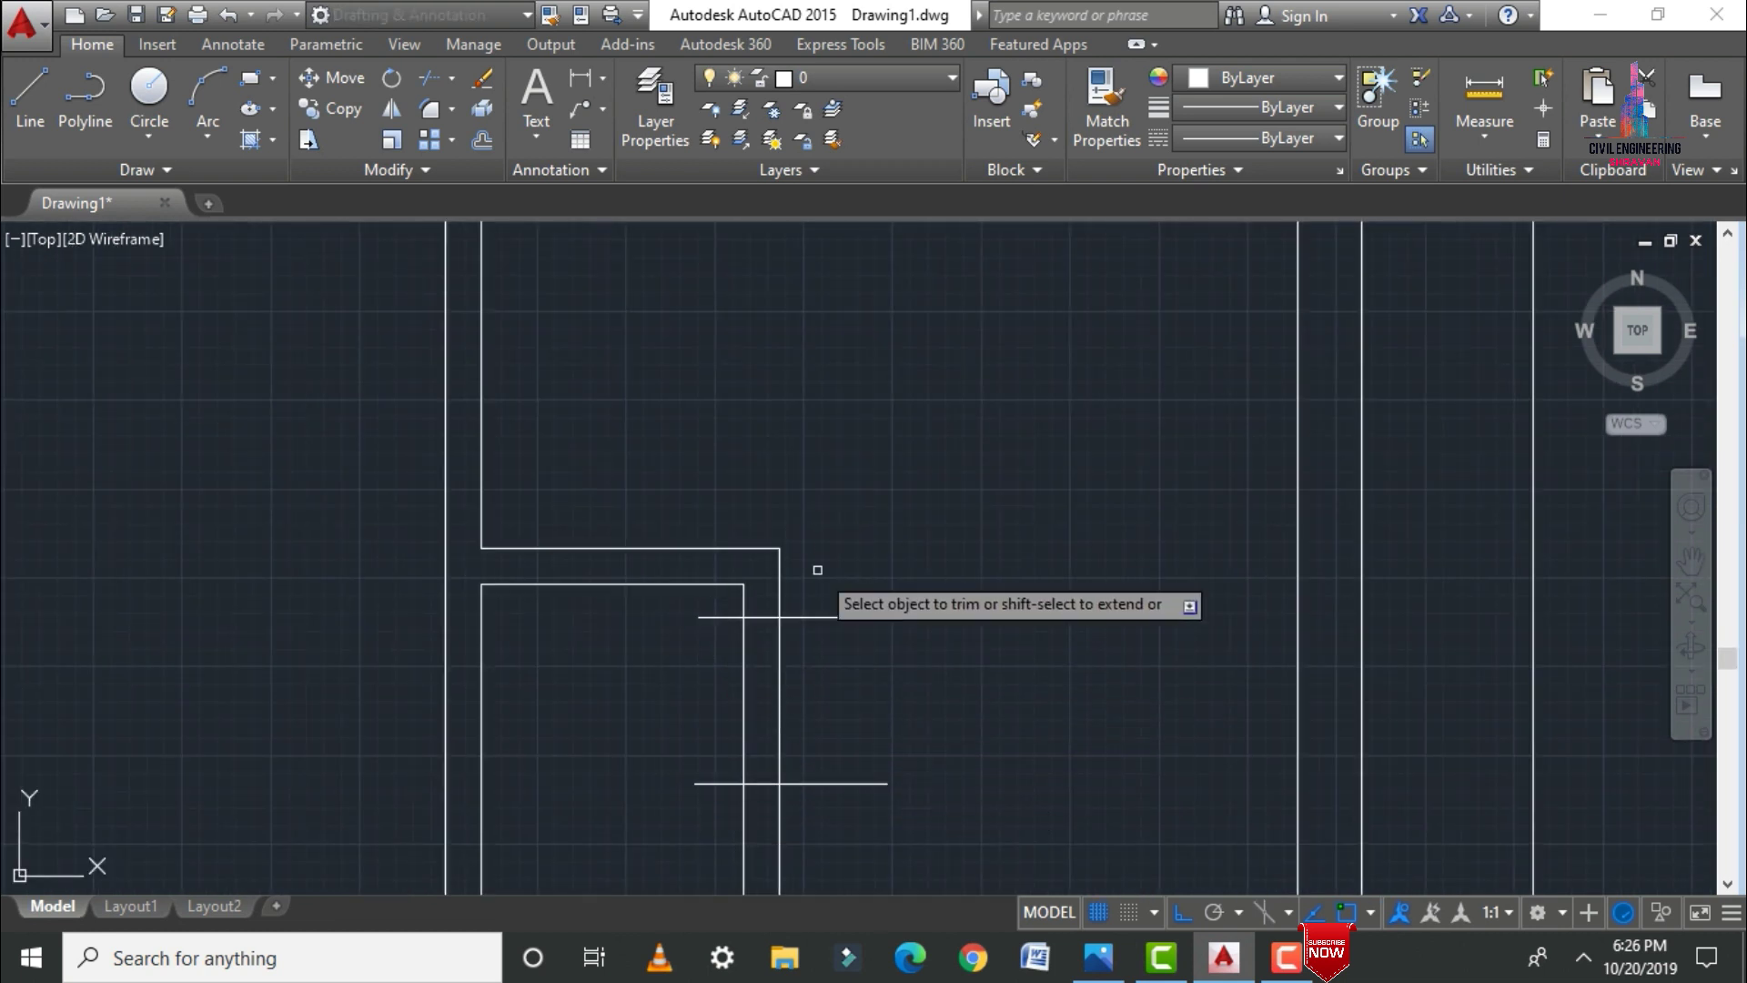
scroll(773, 750, "down", 7)
Step: Mark a door opening with two vertical lines across the short horizontal wall near the top, and trim it out
scroll(672, 438, "up", 7)
left_click(773, 406)
left_click(773, 631)
left_click(578, 418)
left_click(535, 624)
left_click(823, 632)
Step: Cut a door opening in the upper-right room's left partition, just below the short horizontal wall
left_click(763, 629)
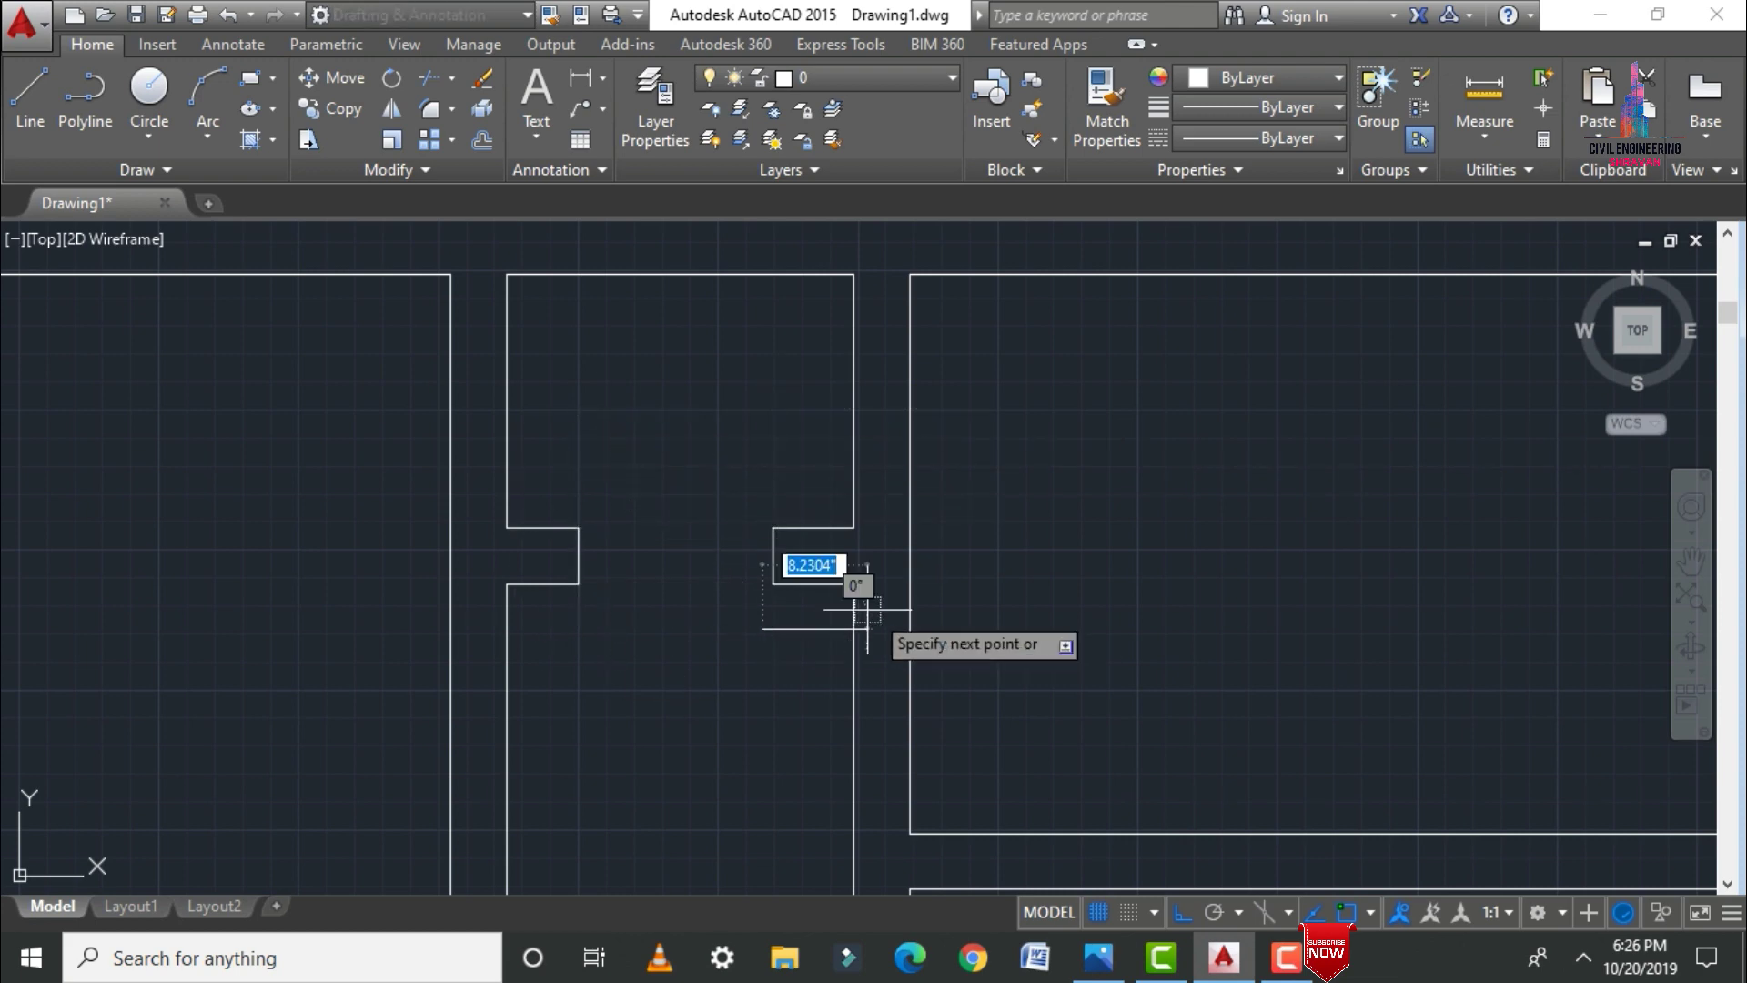
left_click(937, 567)
left_click(972, 813)
scroll(626, 419, "down", 7)
Step: Mark a door opening with horizontal lines near the lower end of the upper-left room's right partition, and trim it out
scroll(564, 794, "up", 7)
type("ltr")
left_click(742, 321)
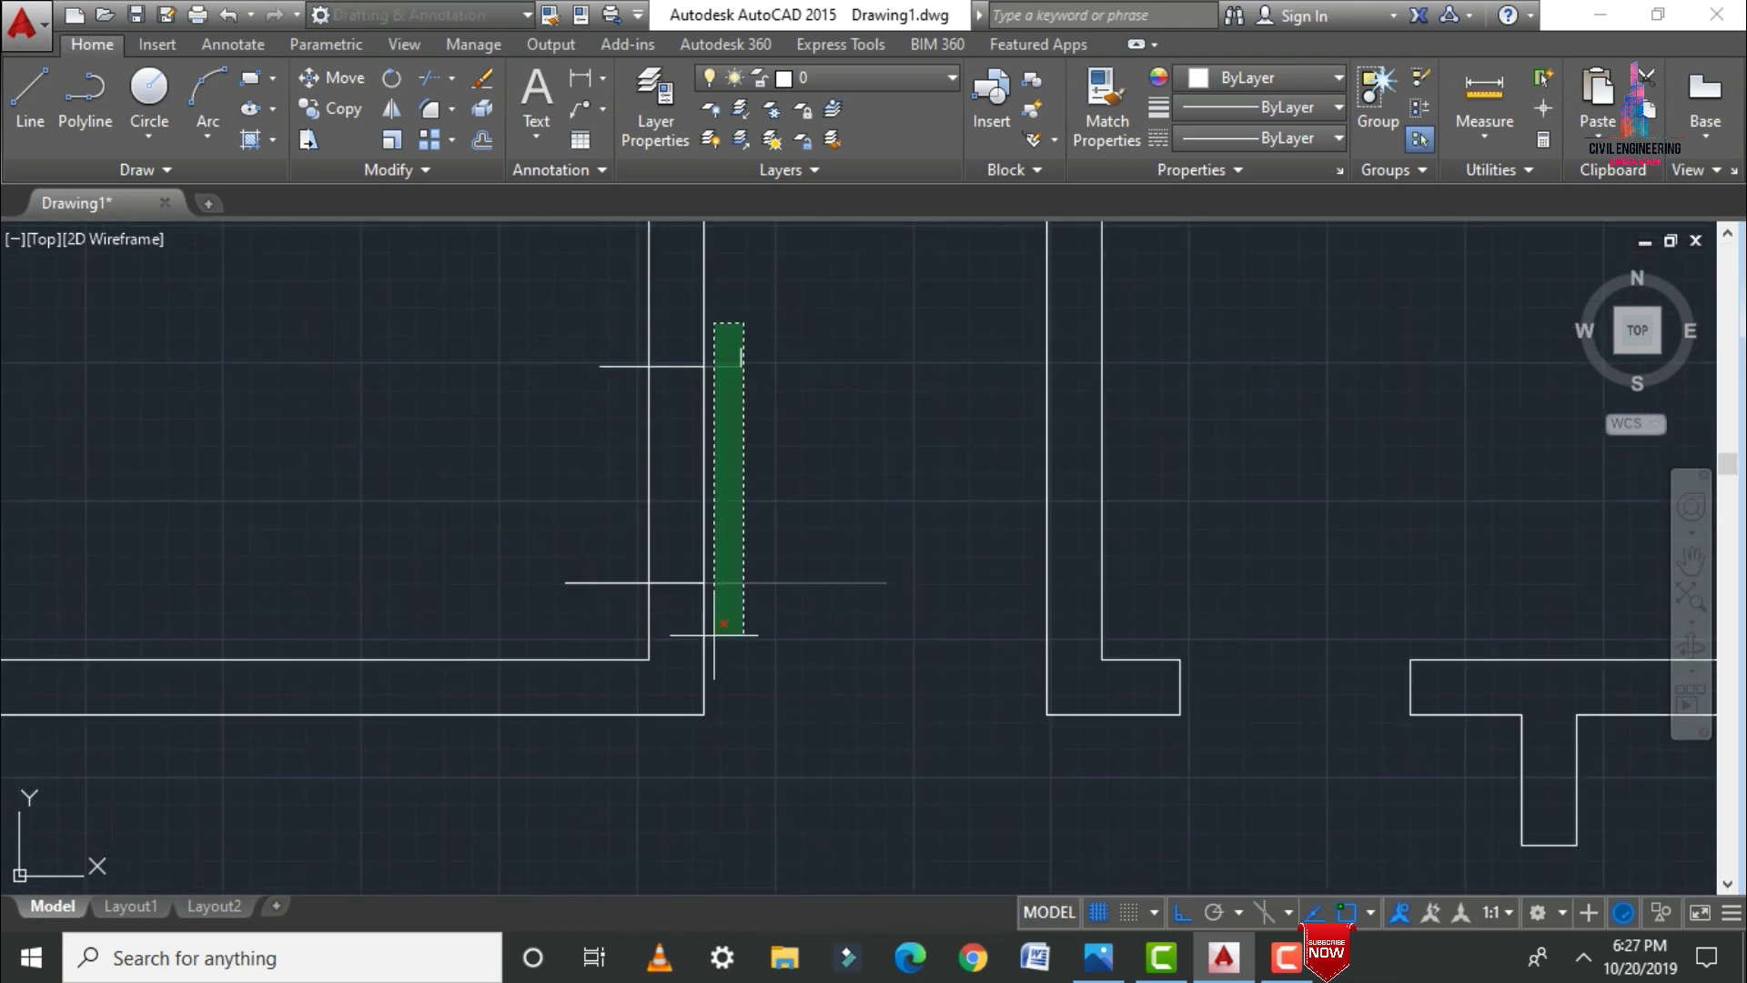
left_click(714, 636)
scroll(742, 719, "down", 2)
Step: Mark an opening with vertical lines across the upper-left room's top external wall, and trim it out
scroll(743, 720, "down", 7)
scroll(500, 351, "up", 5)
left_click(499, 351)
left_click(499, 538)
left_click(468, 331)
scroll(686, 379, "down", 5)
Step: Cut an opening in the right external wall near the lower corner of the upper-right room, trimming its marking lines
scroll(770, 498, "up", 7)
type("l")
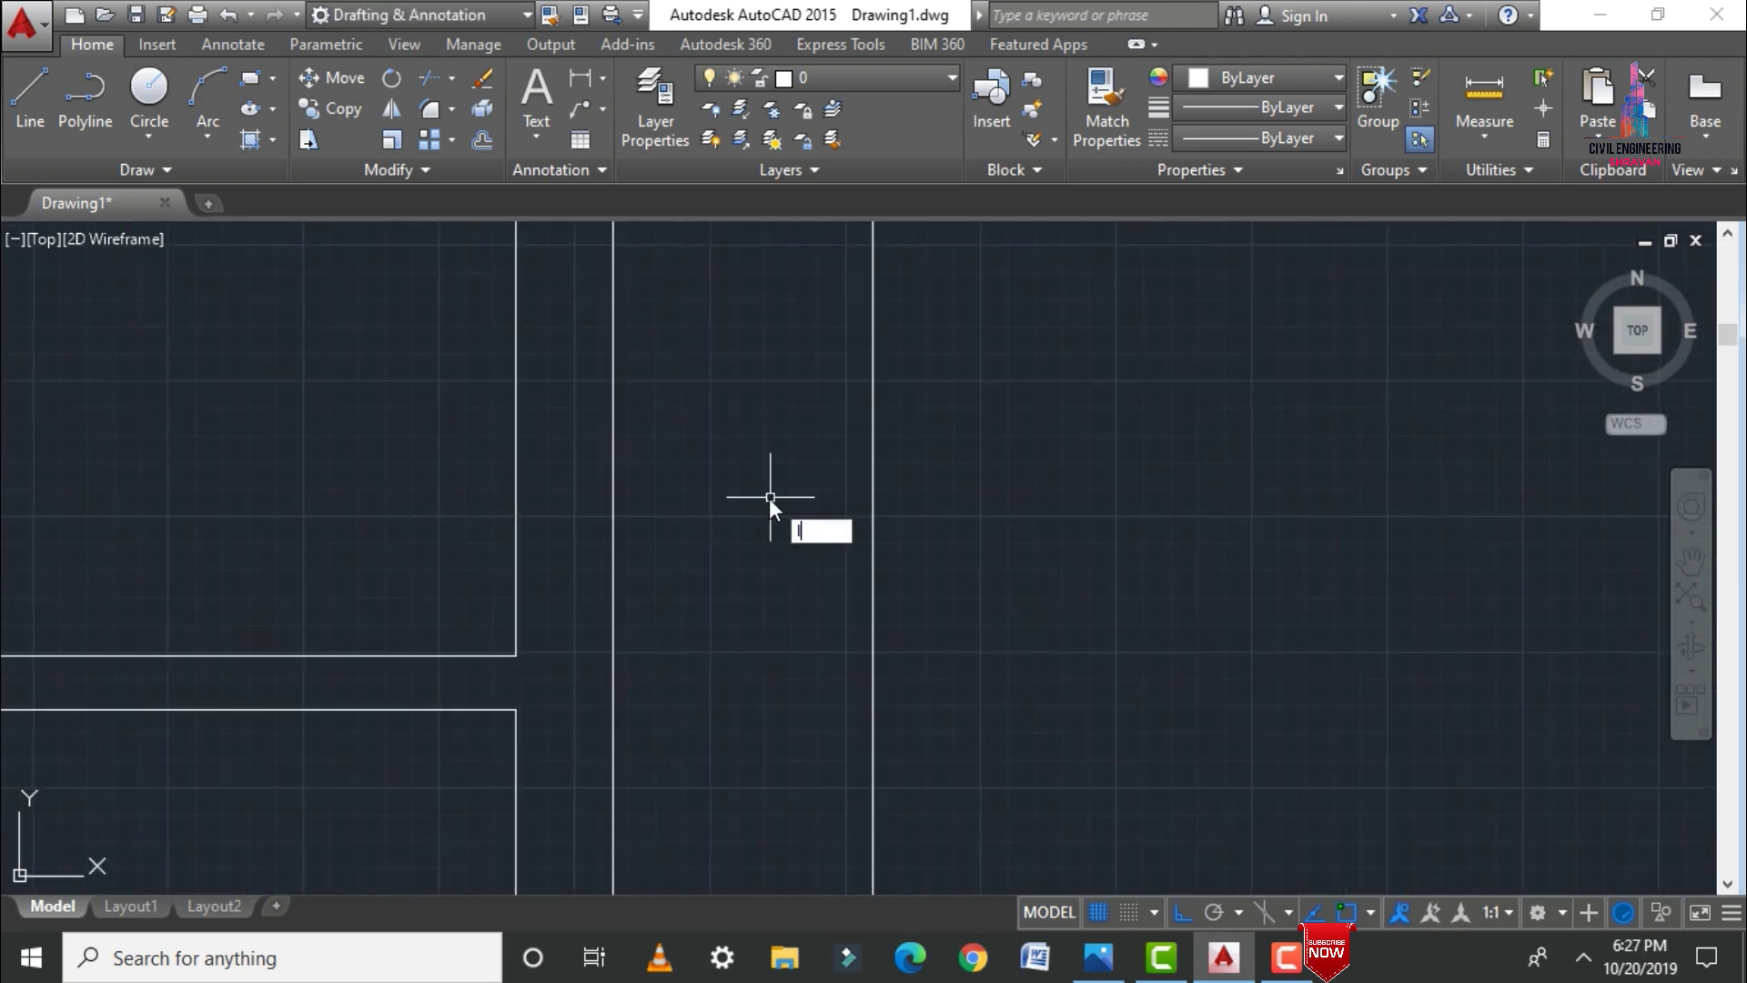
type("r")
key("Return")
key("Return")
left_click(497, 365)
left_click(446, 643)
left_click(657, 377)
left_click(689, 624)
left_click(513, 455)
scroll(546, 426, "down", 10)
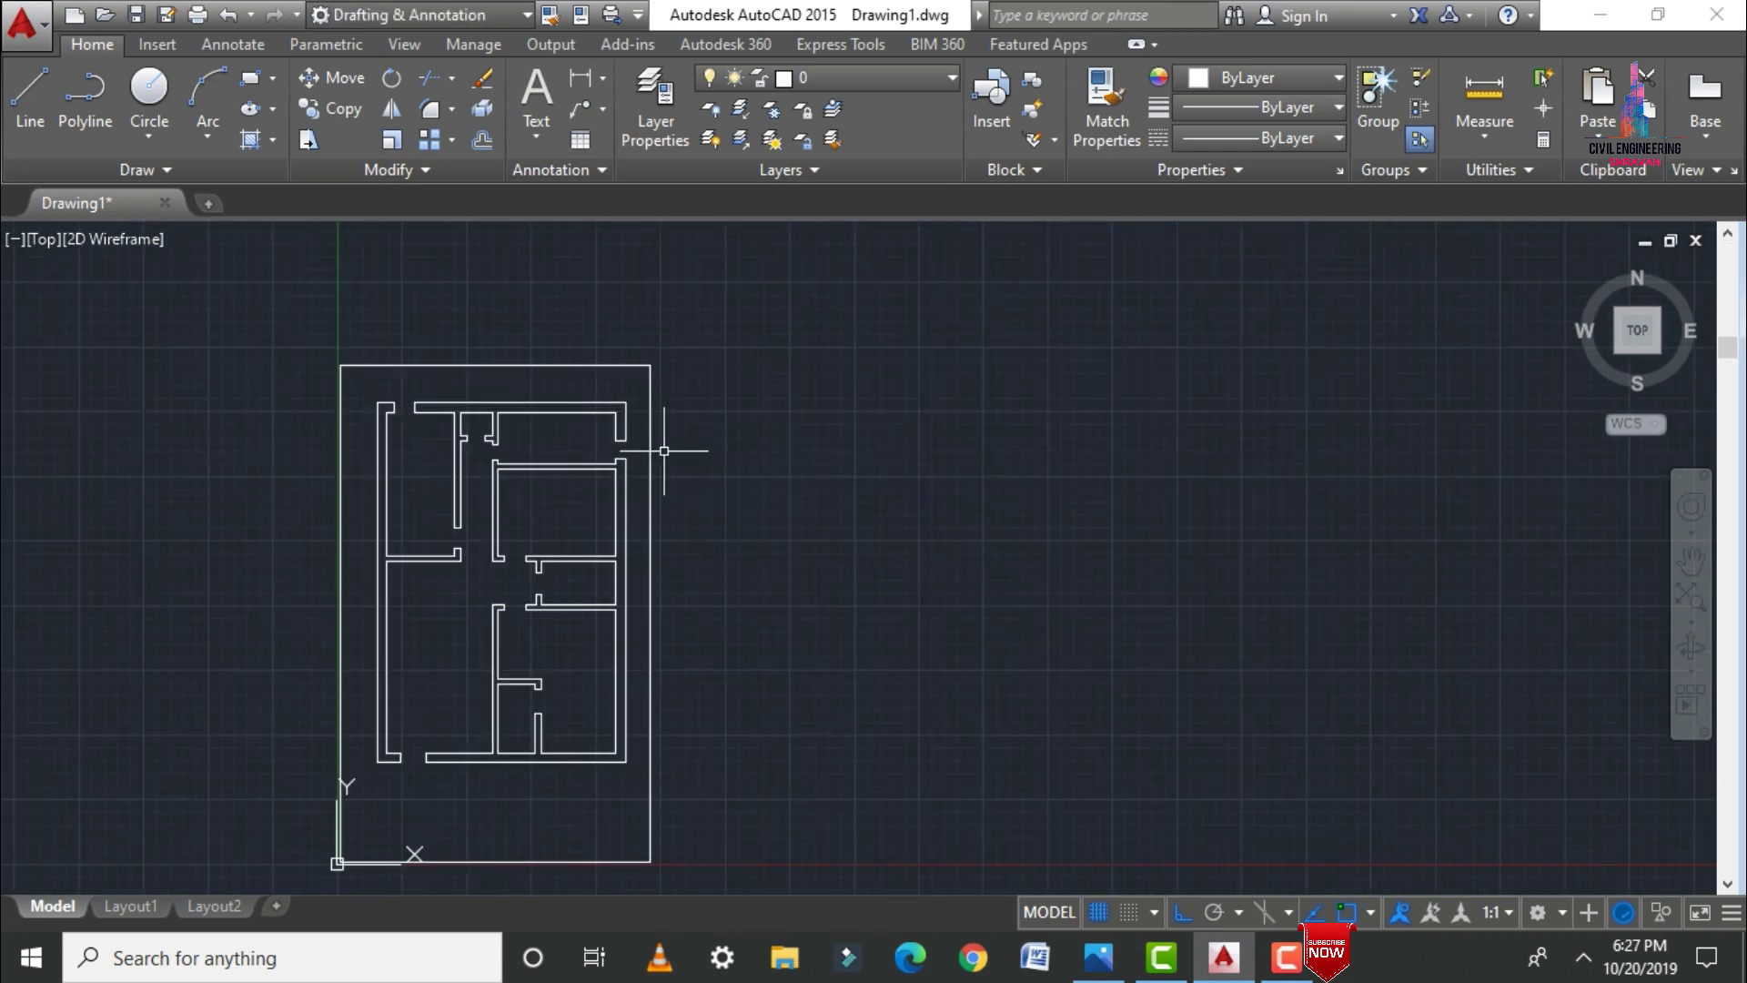
Step: Create a new layer named W and set its colour to blue
scroll(585, 507, "up", 4)
scroll(517, 582, "down", 2)
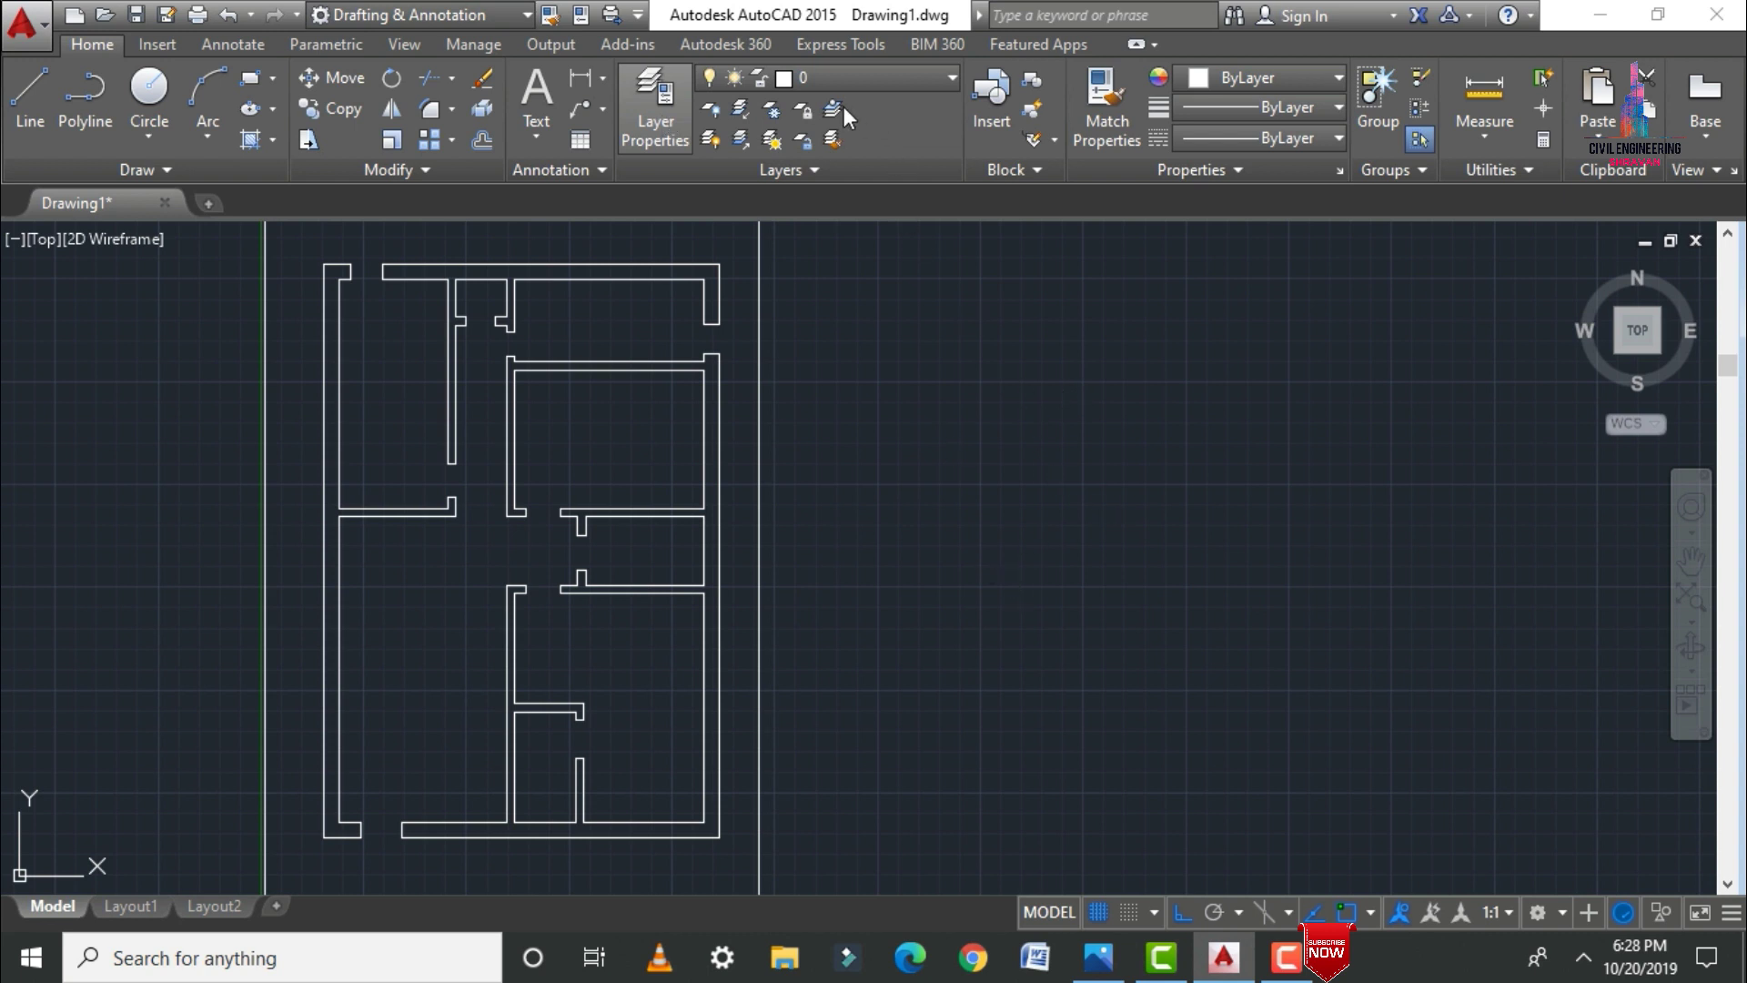
left_click(655, 109)
right_click(503, 466)
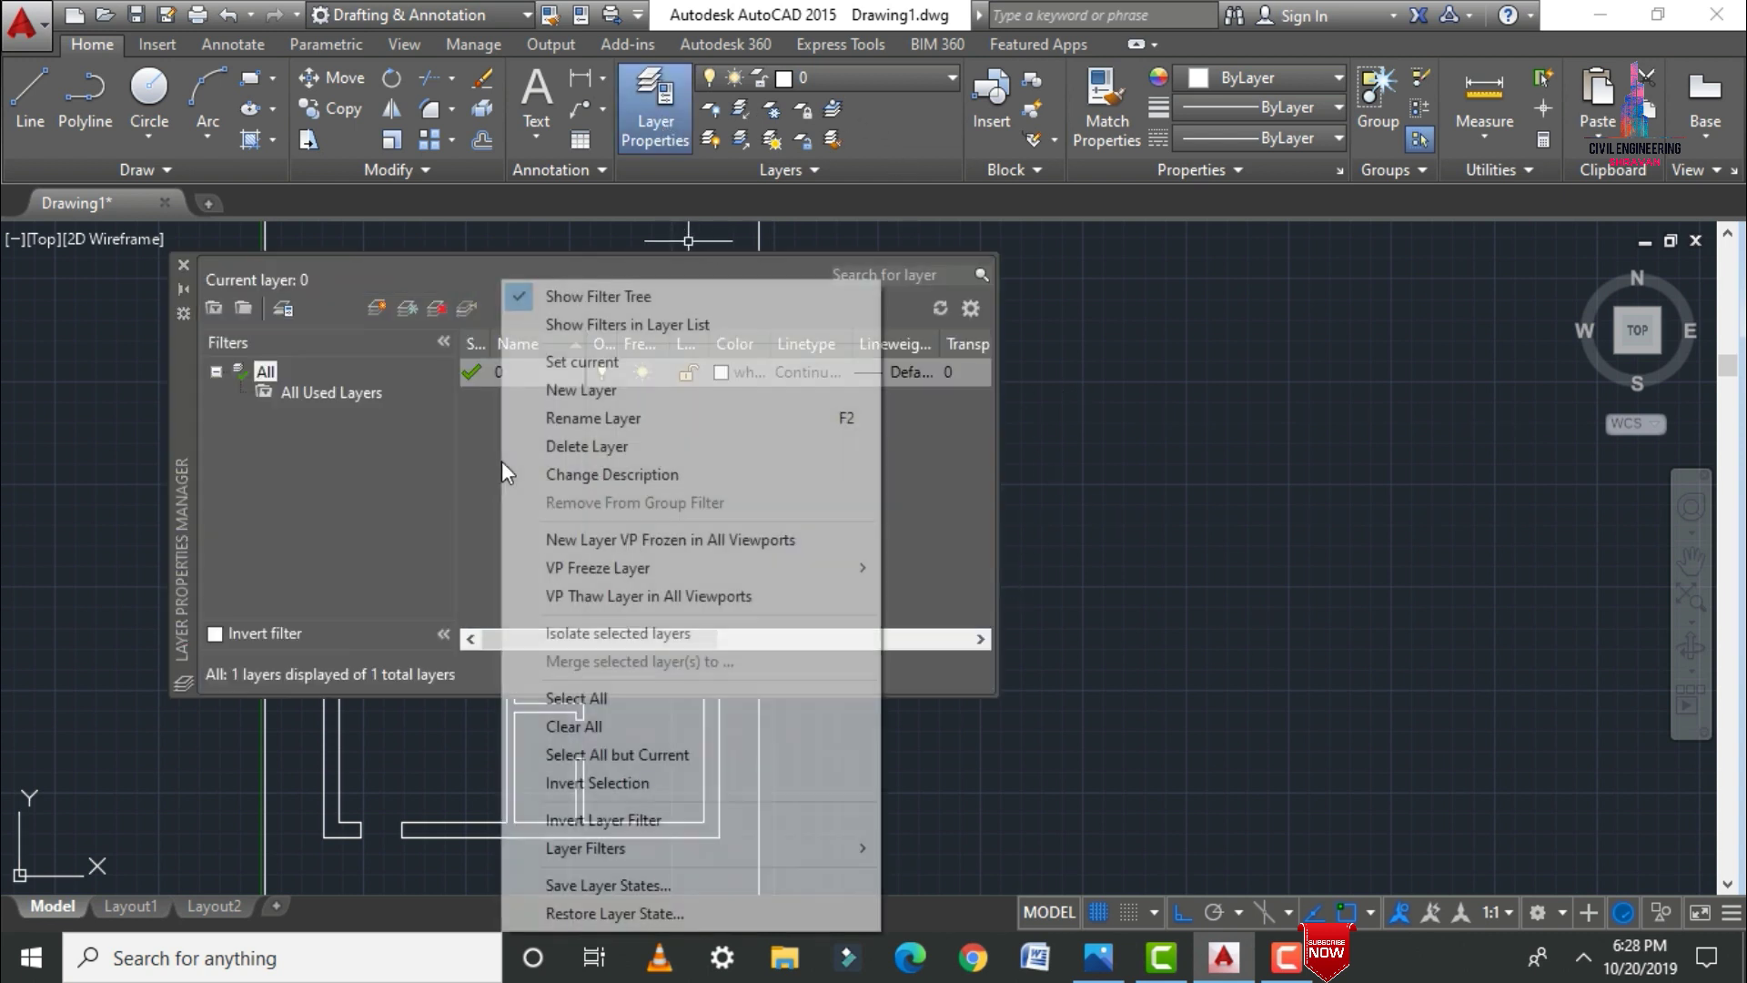
left_click(601, 390)
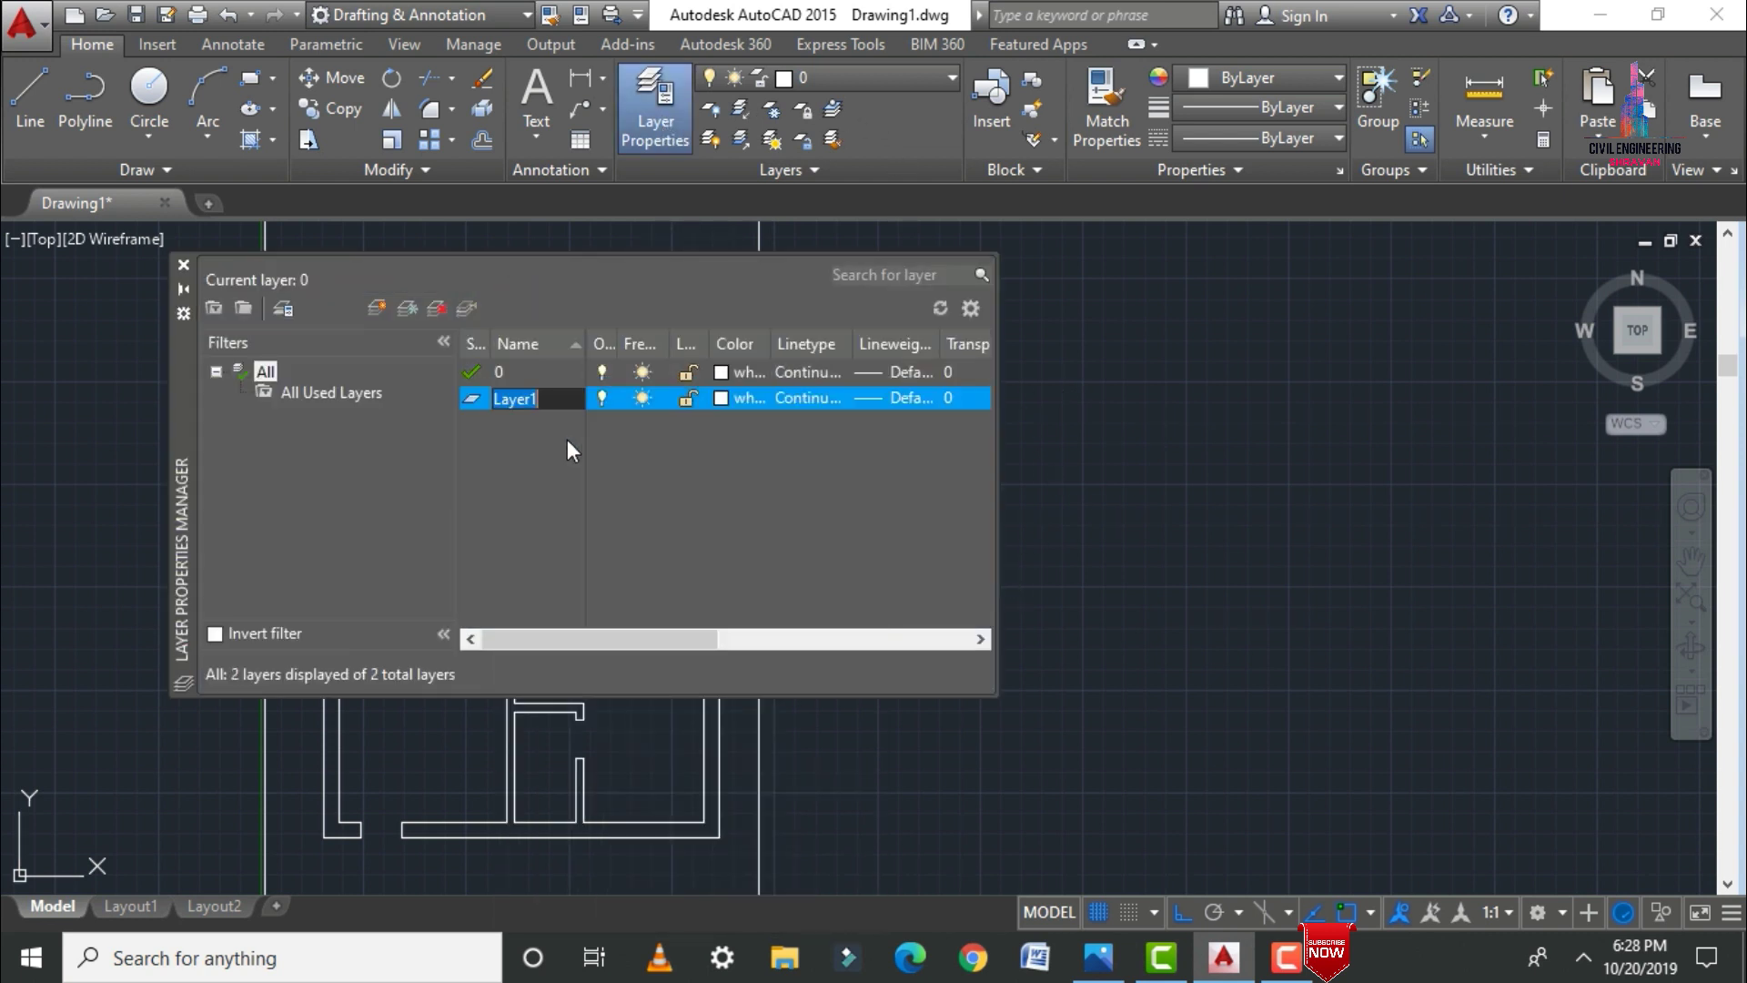
type("W")
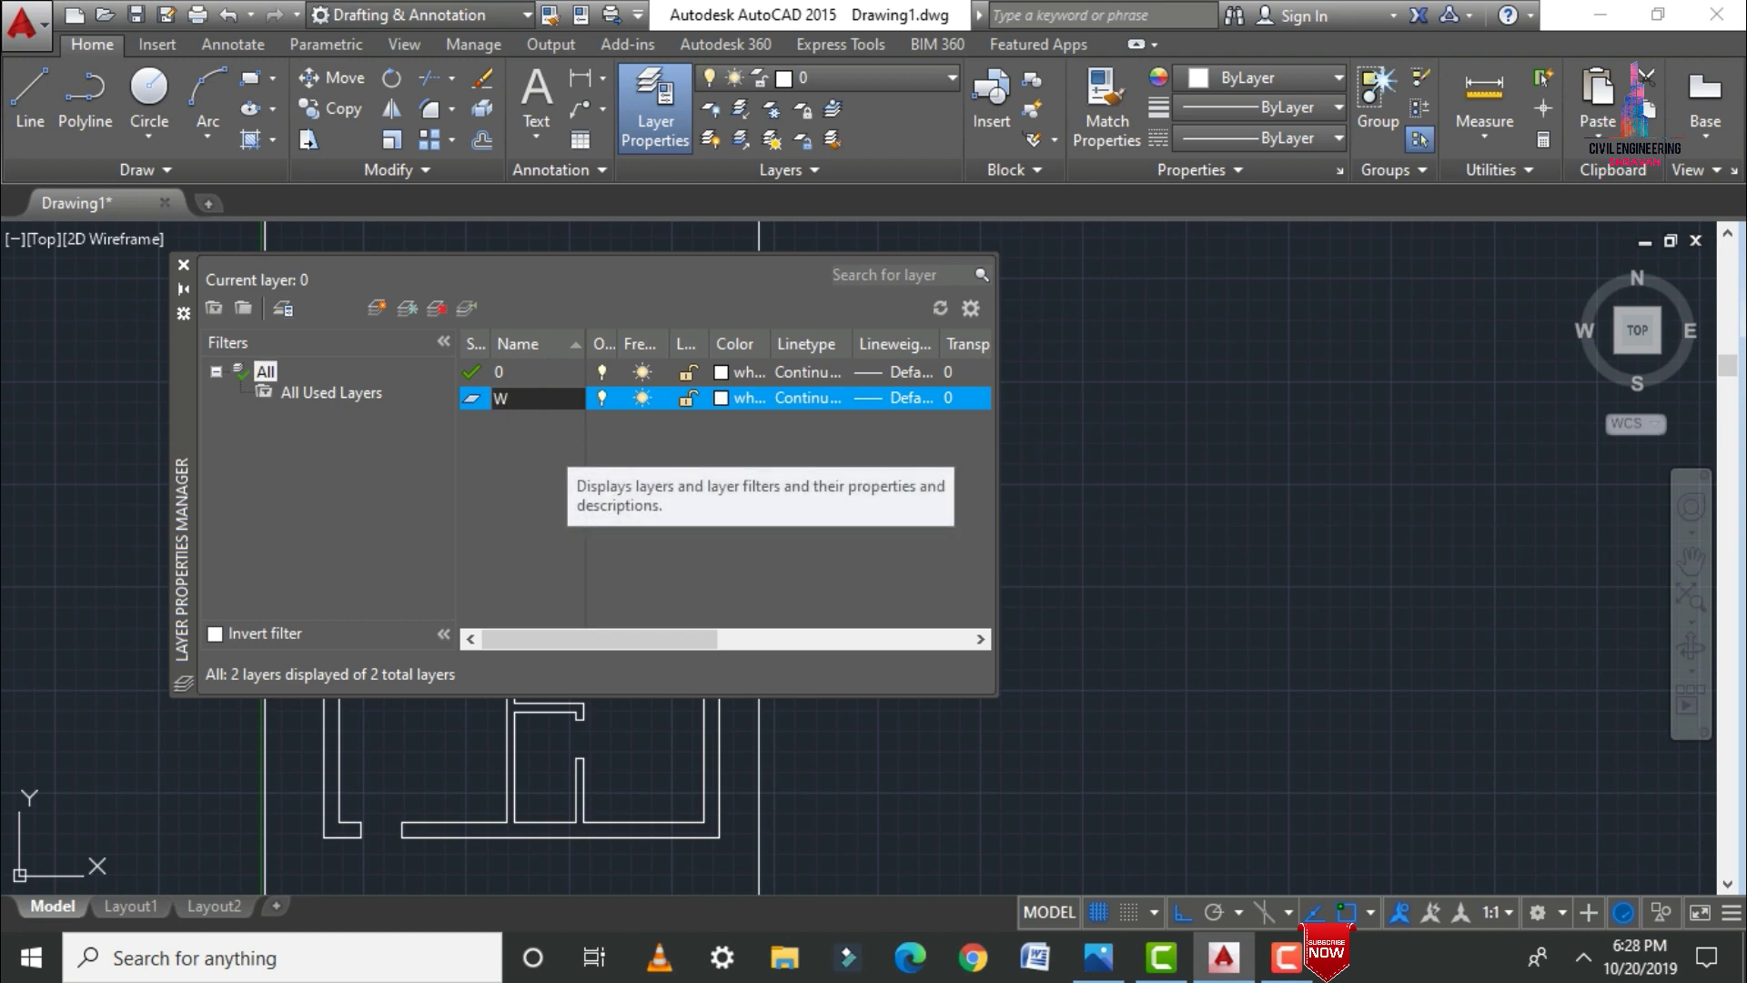
left_click(721, 399)
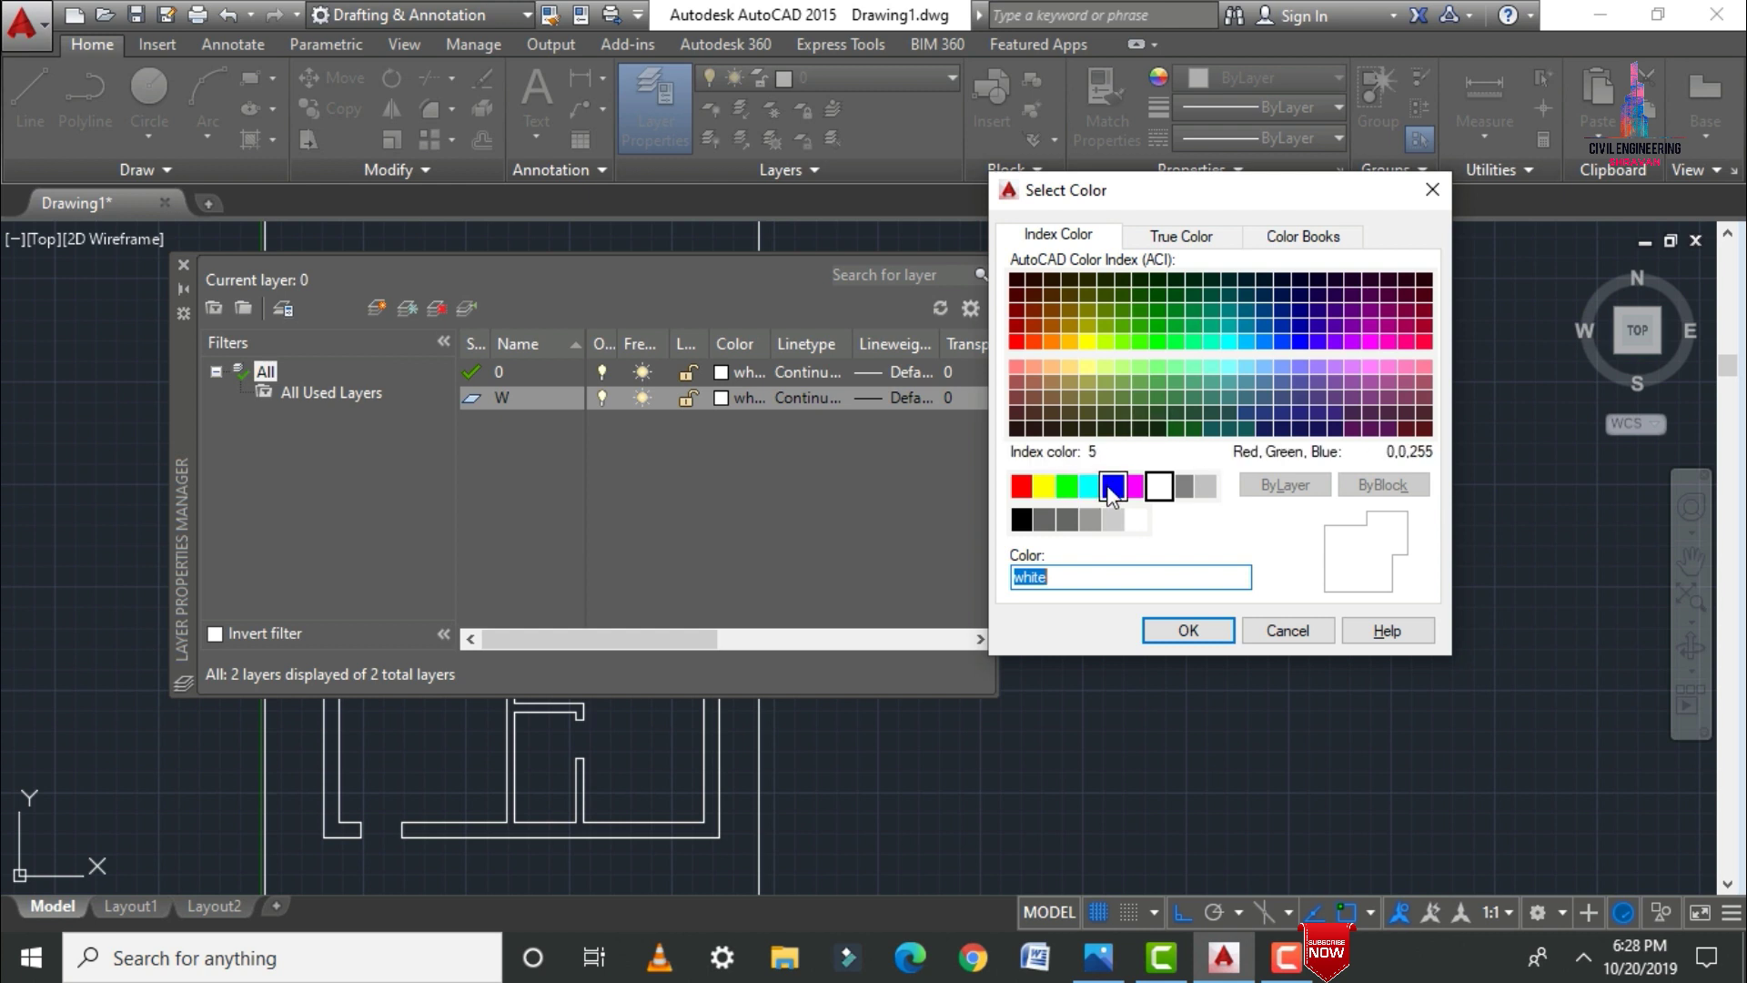
left_click(1112, 487)
left_click(1159, 639)
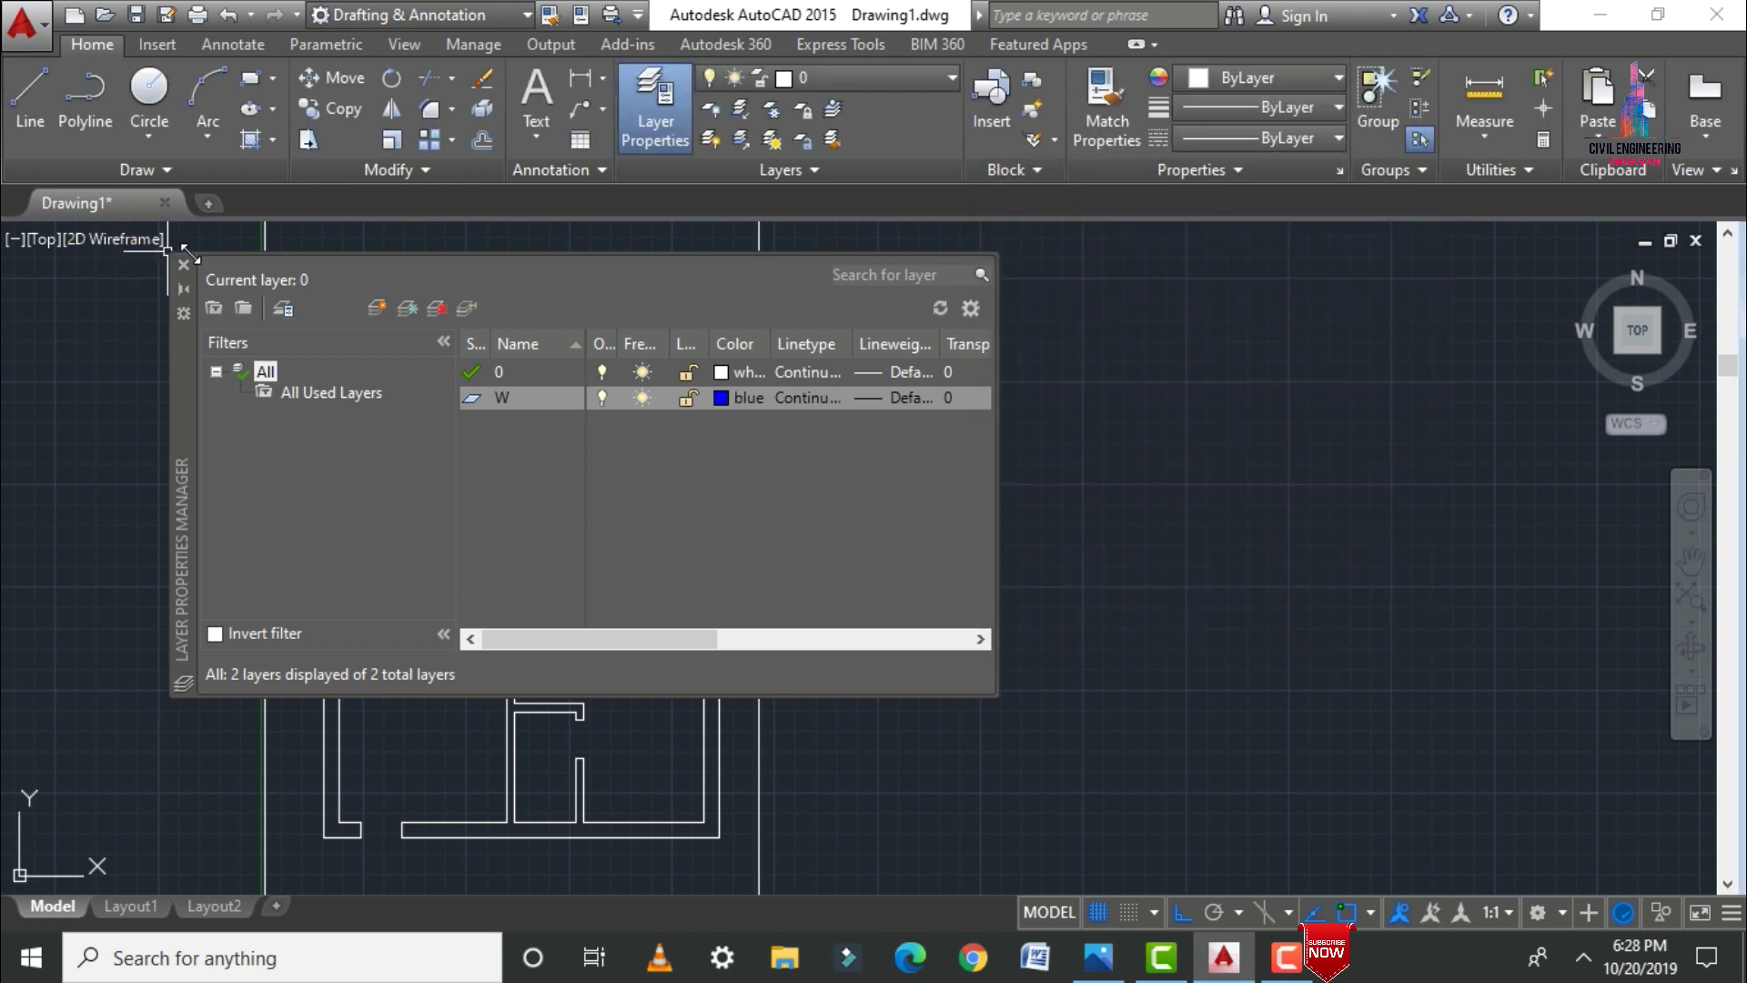
left_click(184, 266)
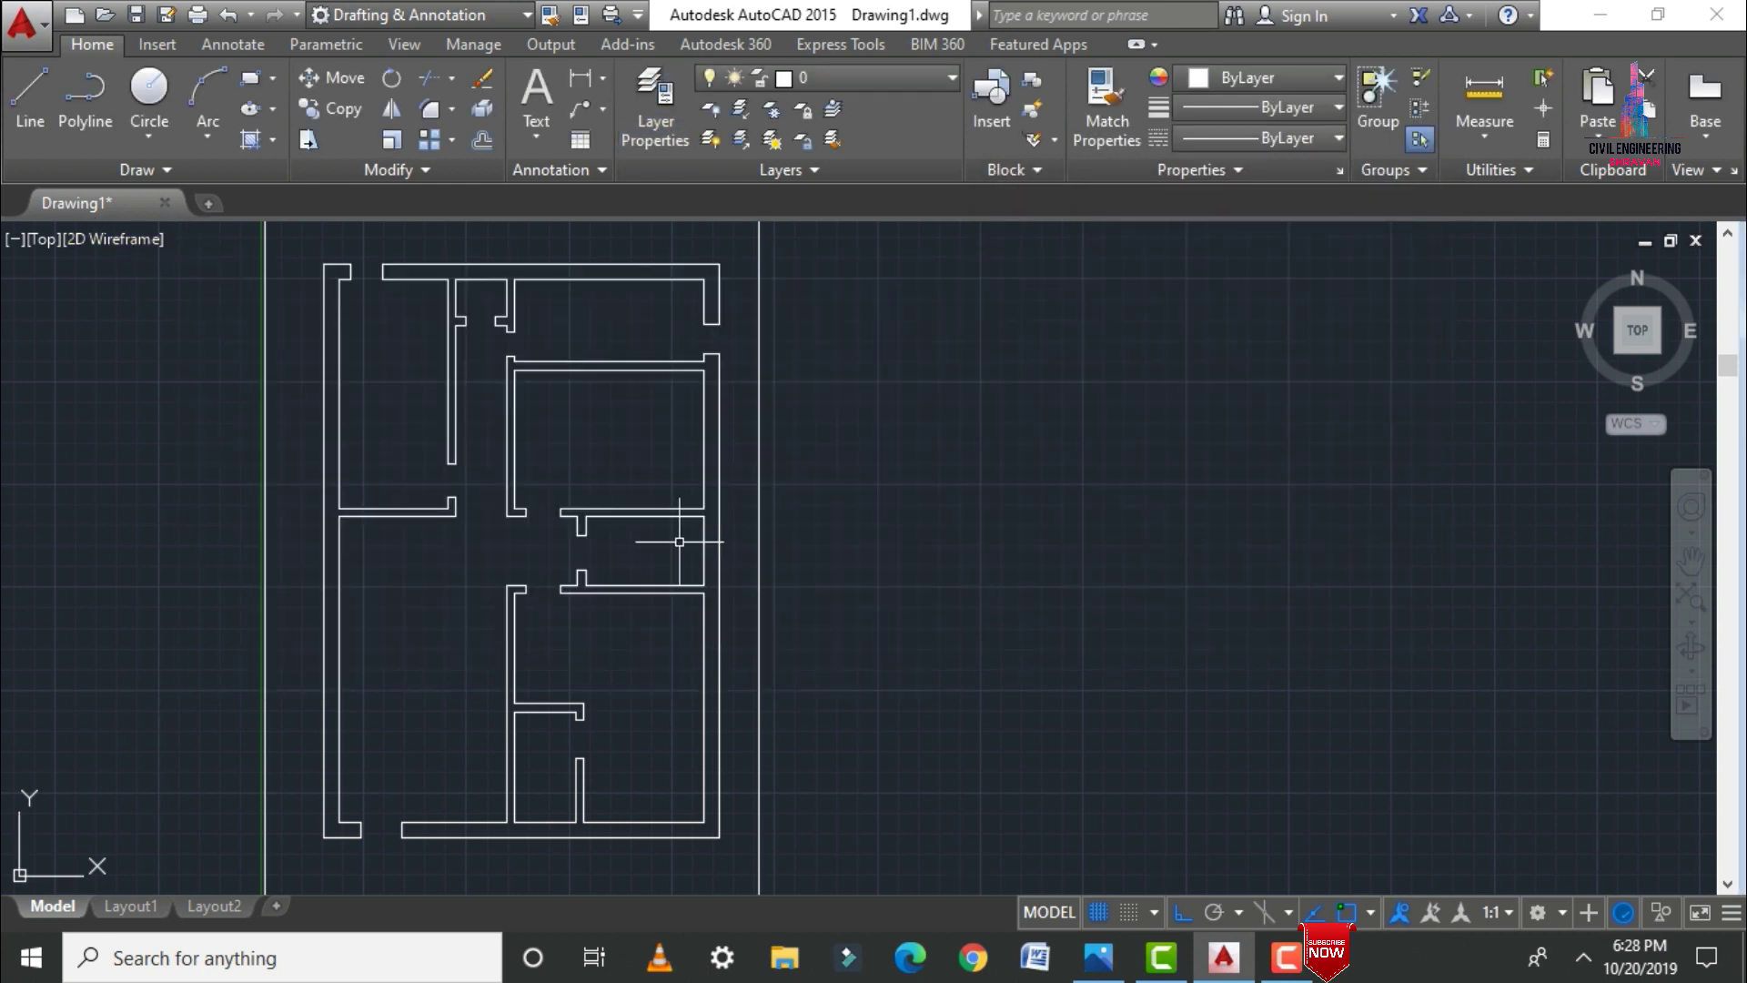
Step: Make layer W current and draw a vertical line 4' long in the empty space beside the plan
scroll(773, 542, "up", 2)
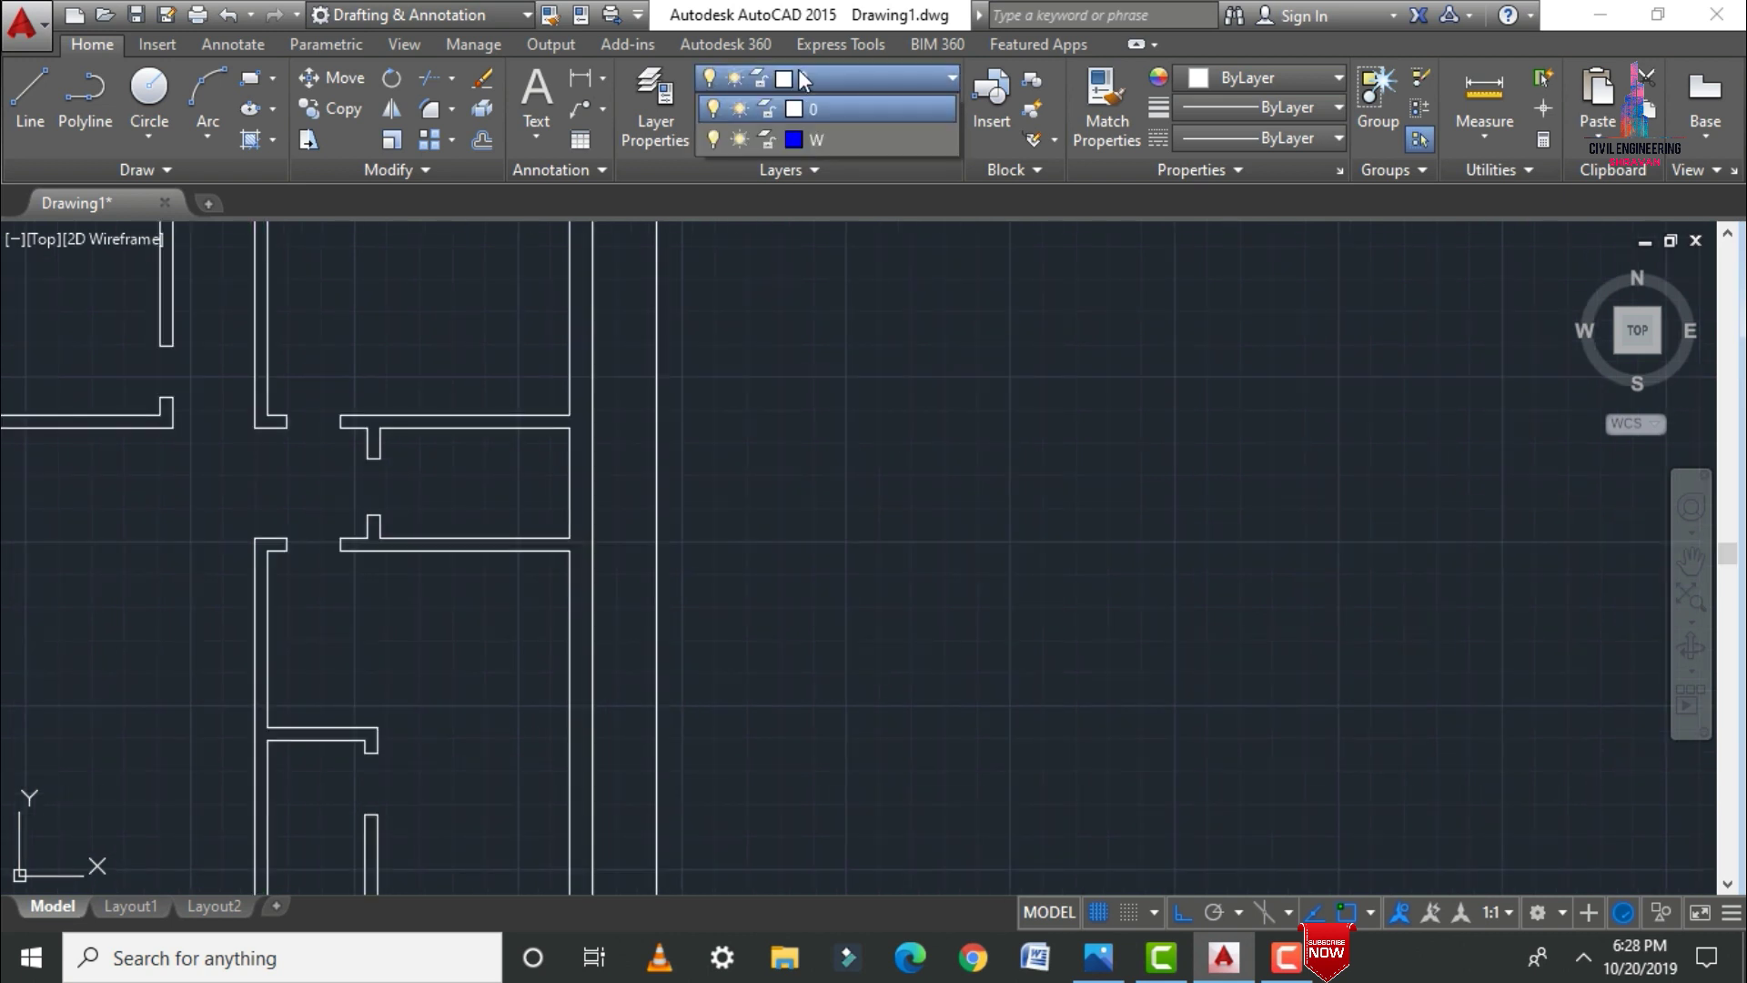
left_click(874, 76)
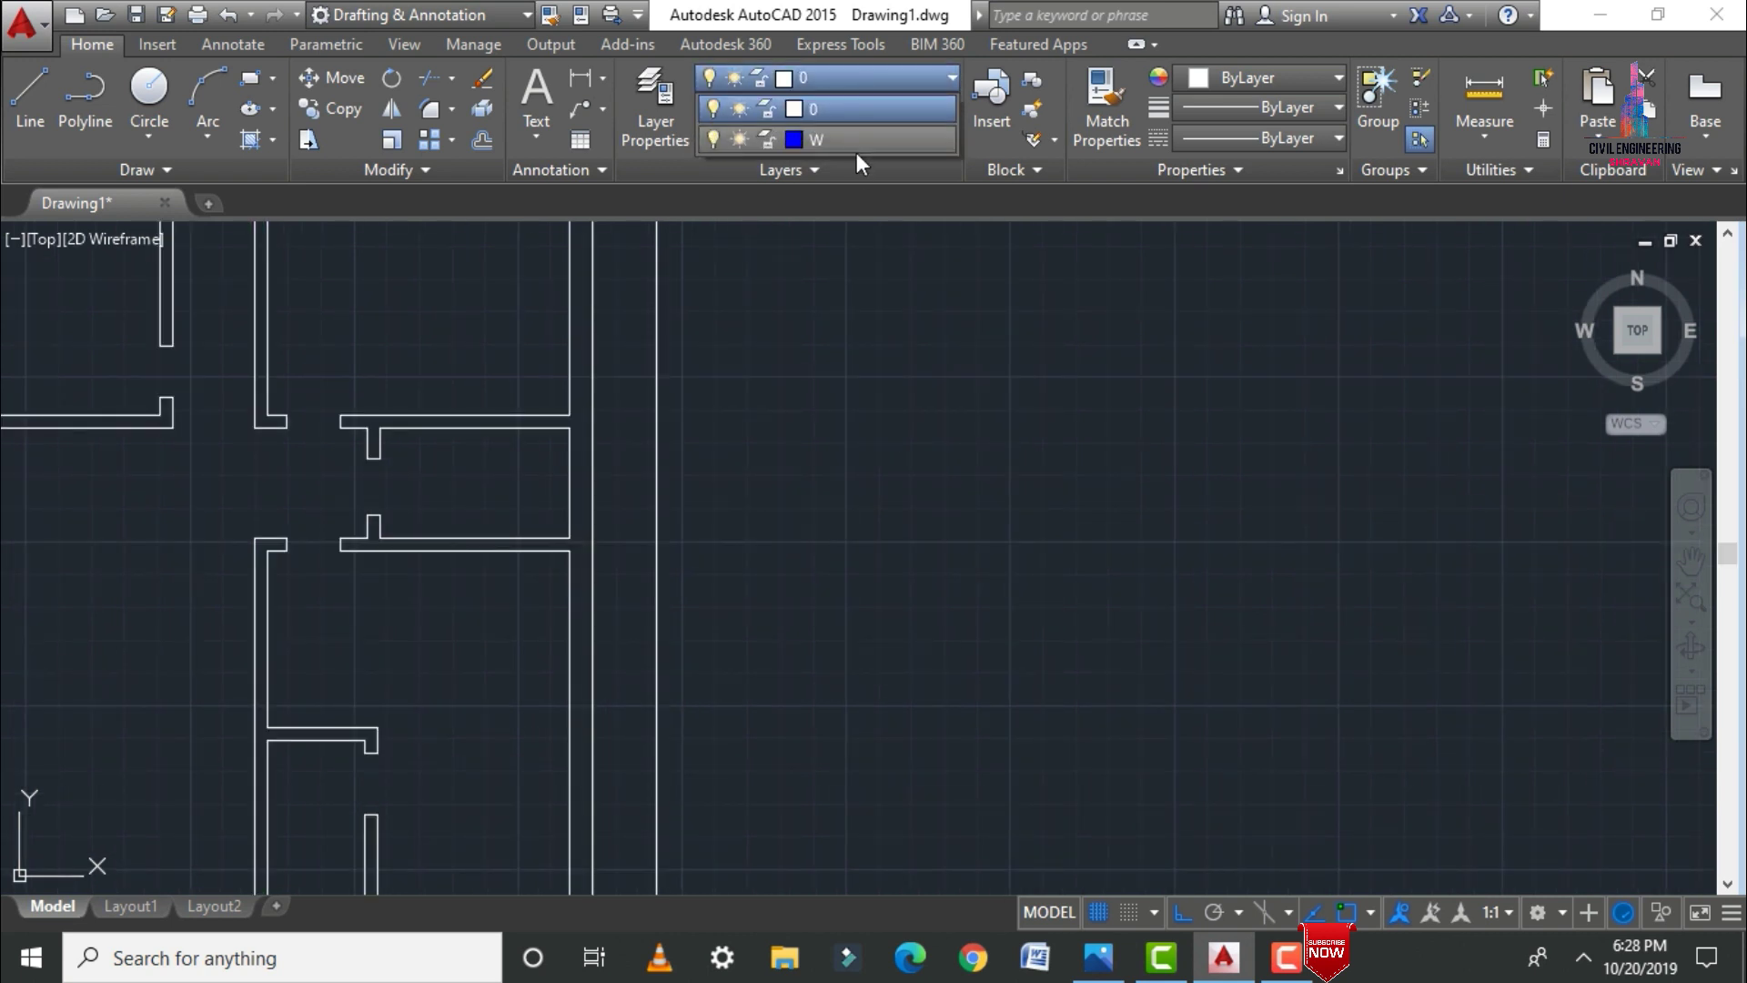
left_click(854, 142)
type("l")
key("Return")
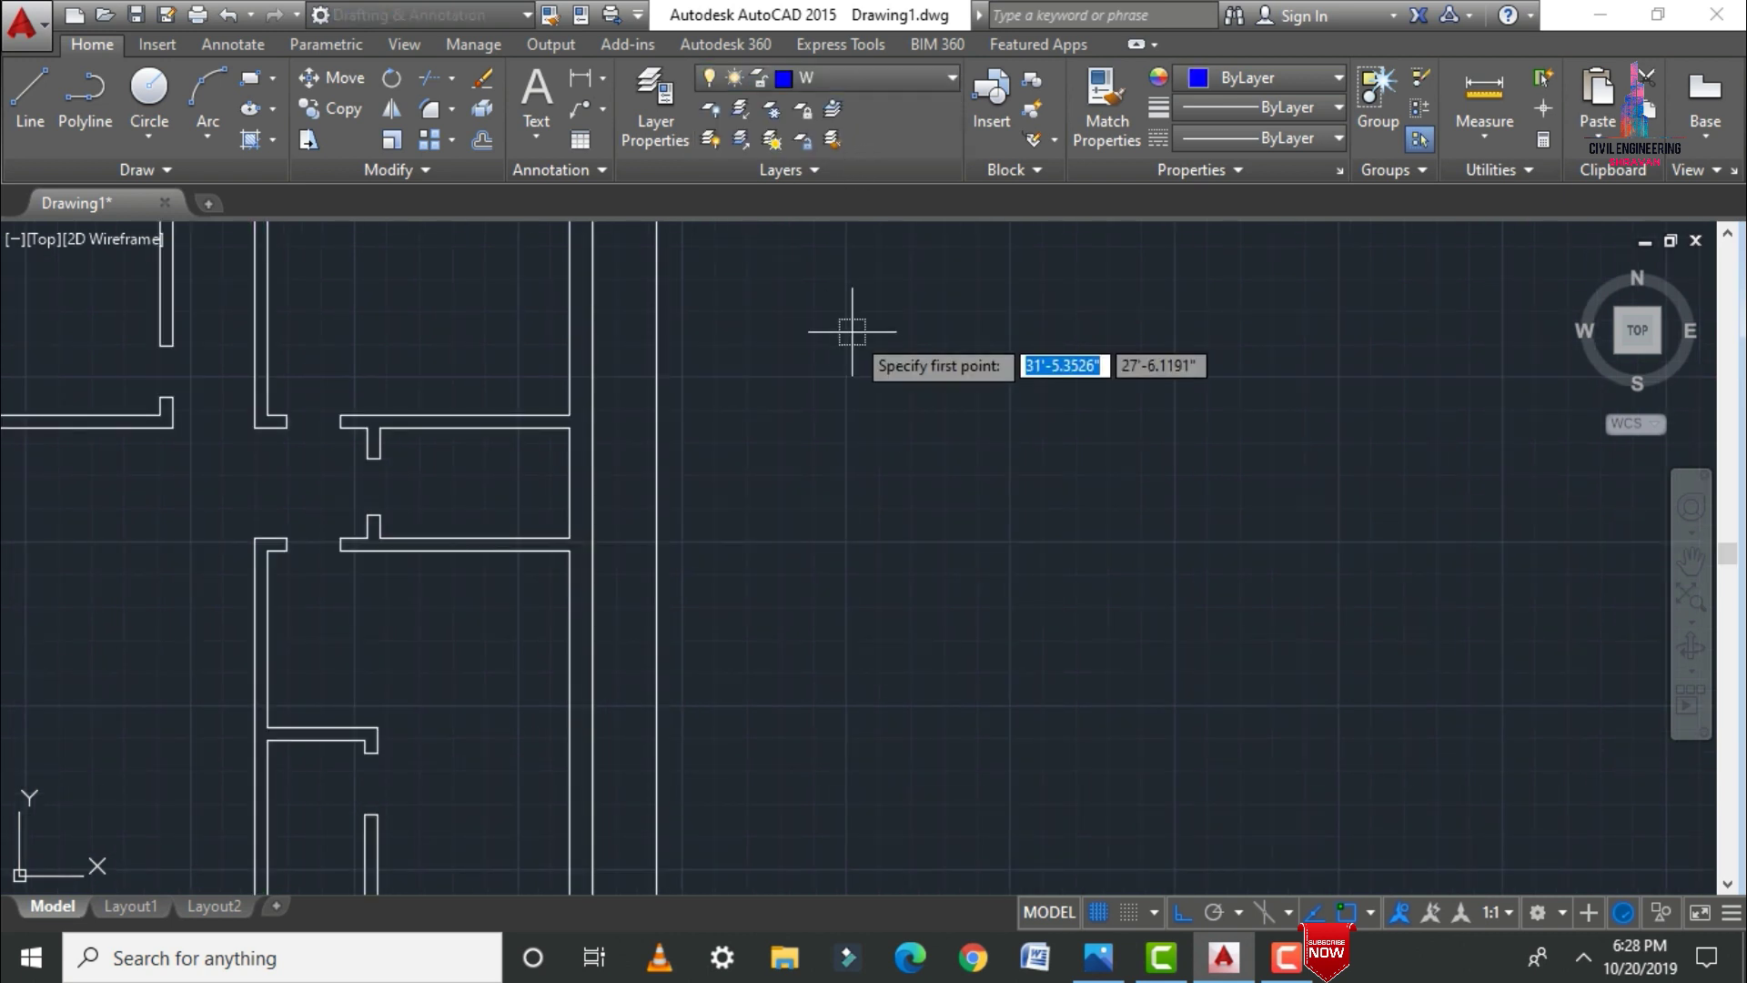
left_click(836, 397)
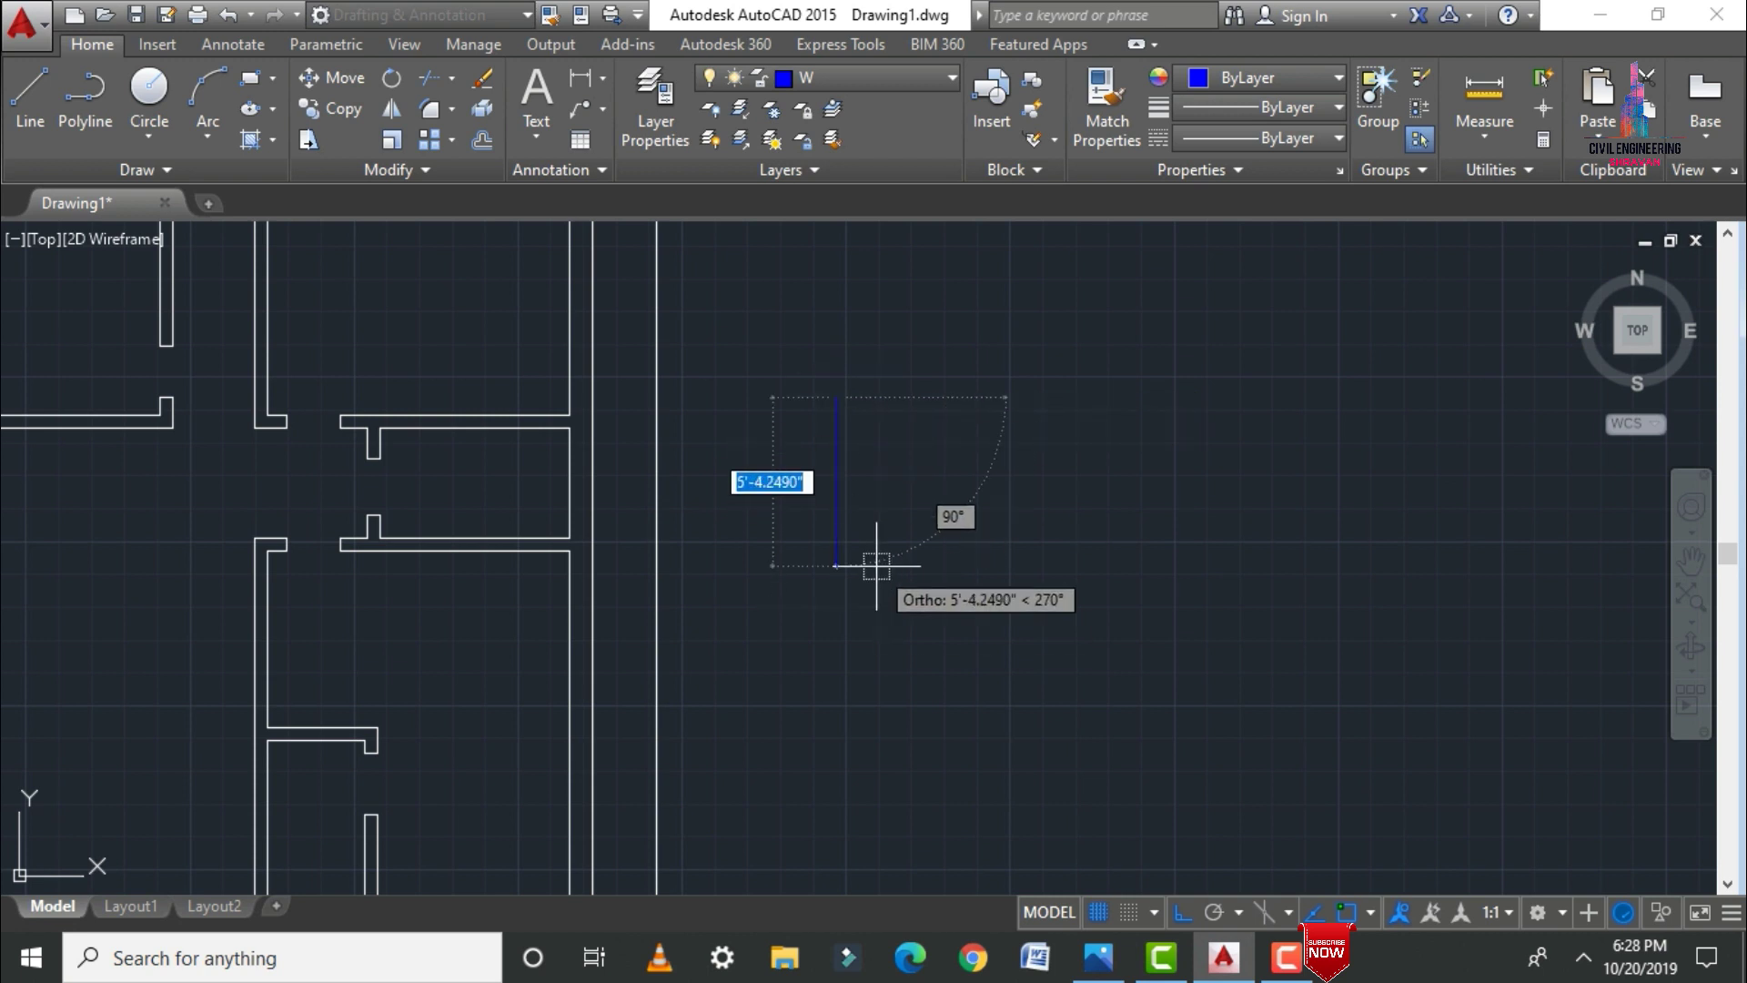
type("4")
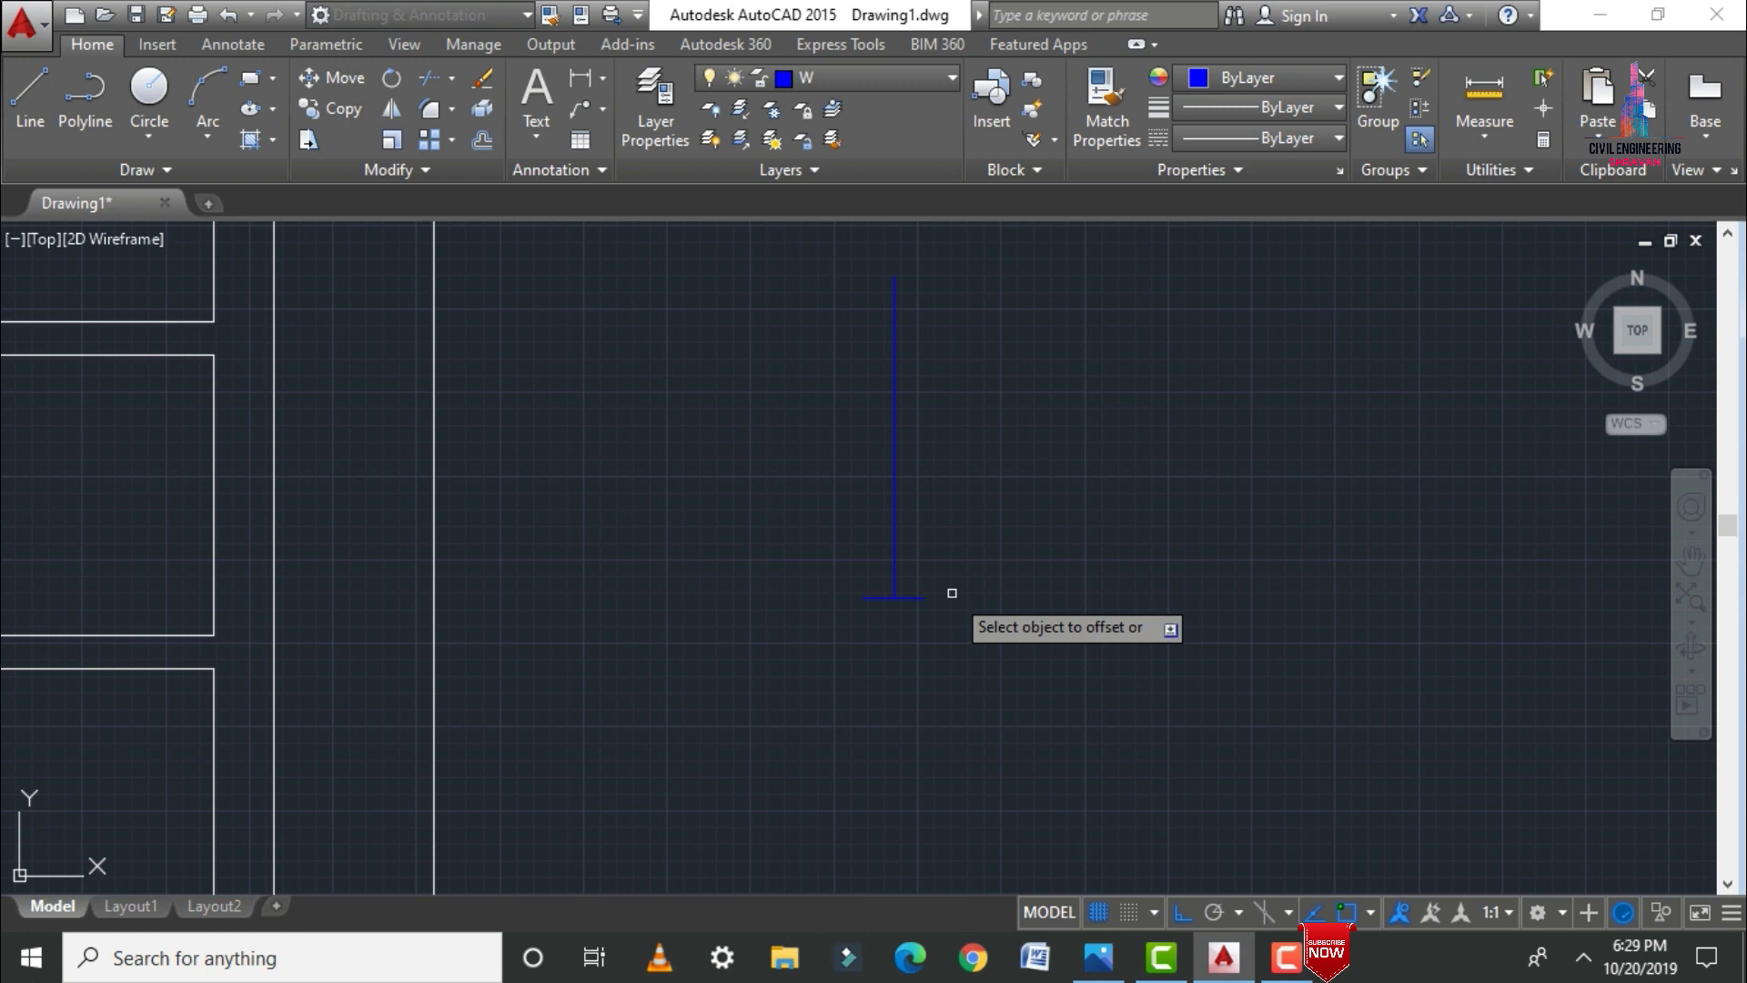
Step: Offset both short horizontal lines at the blue vertical line's lower end 2' upward to its middle
key("Escape")
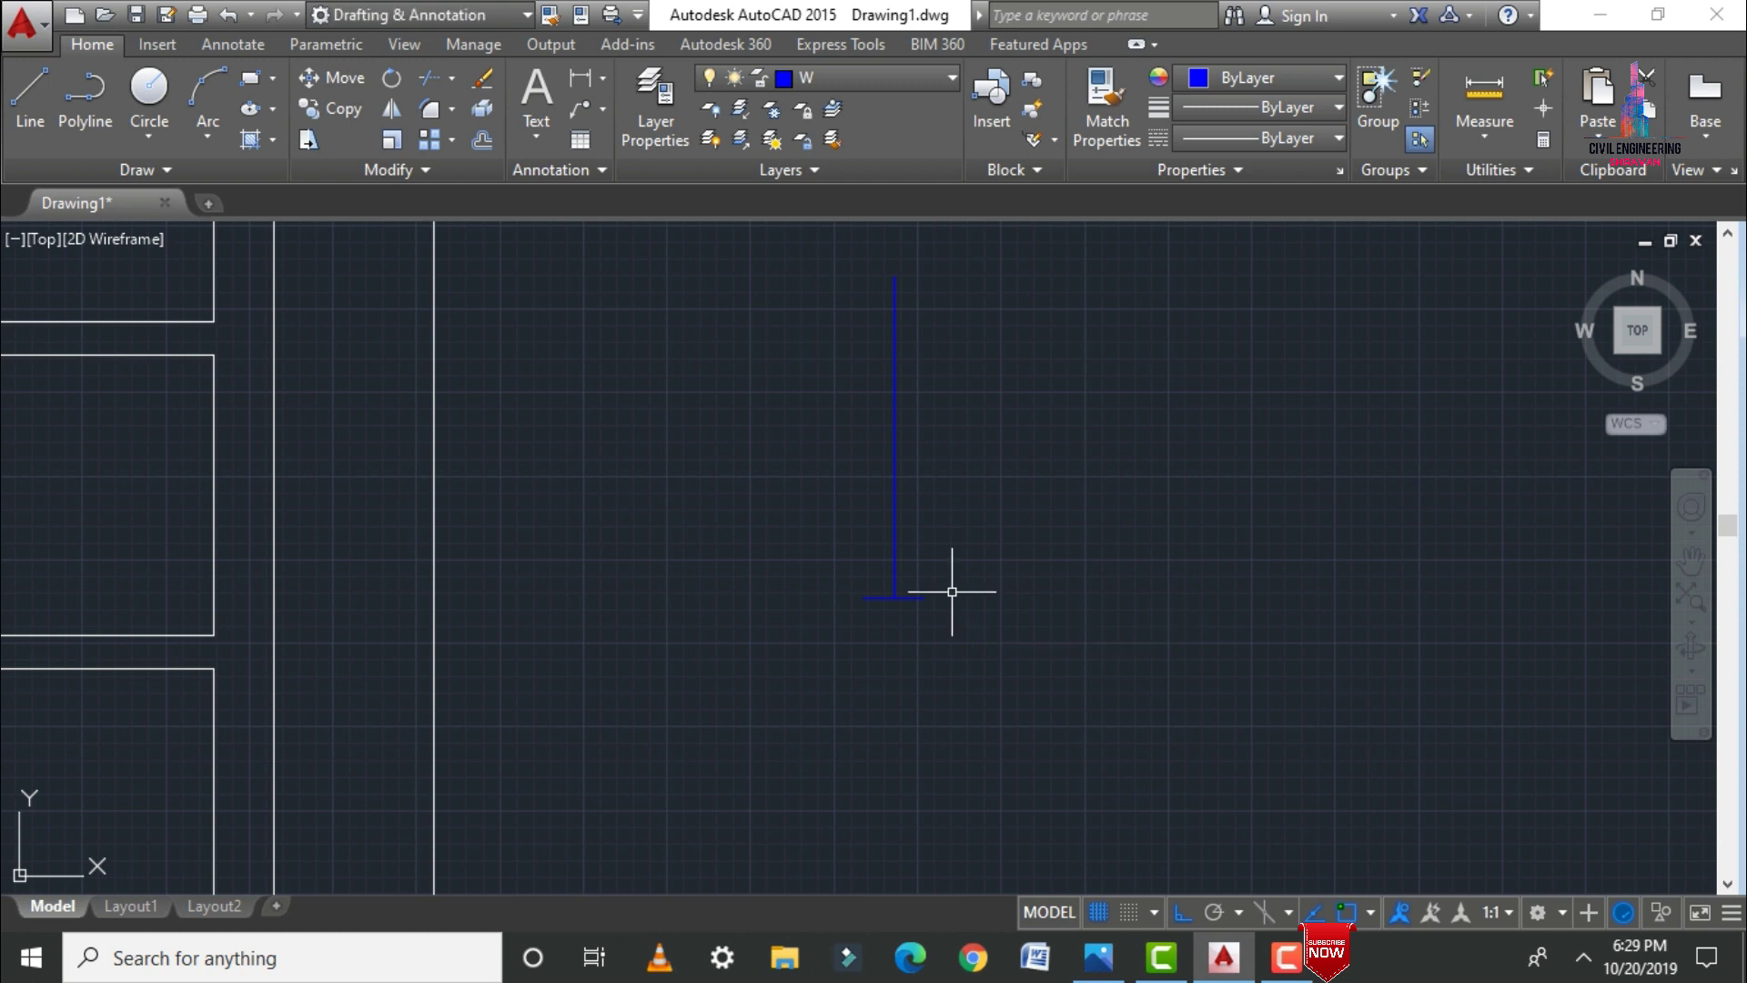
key("Return")
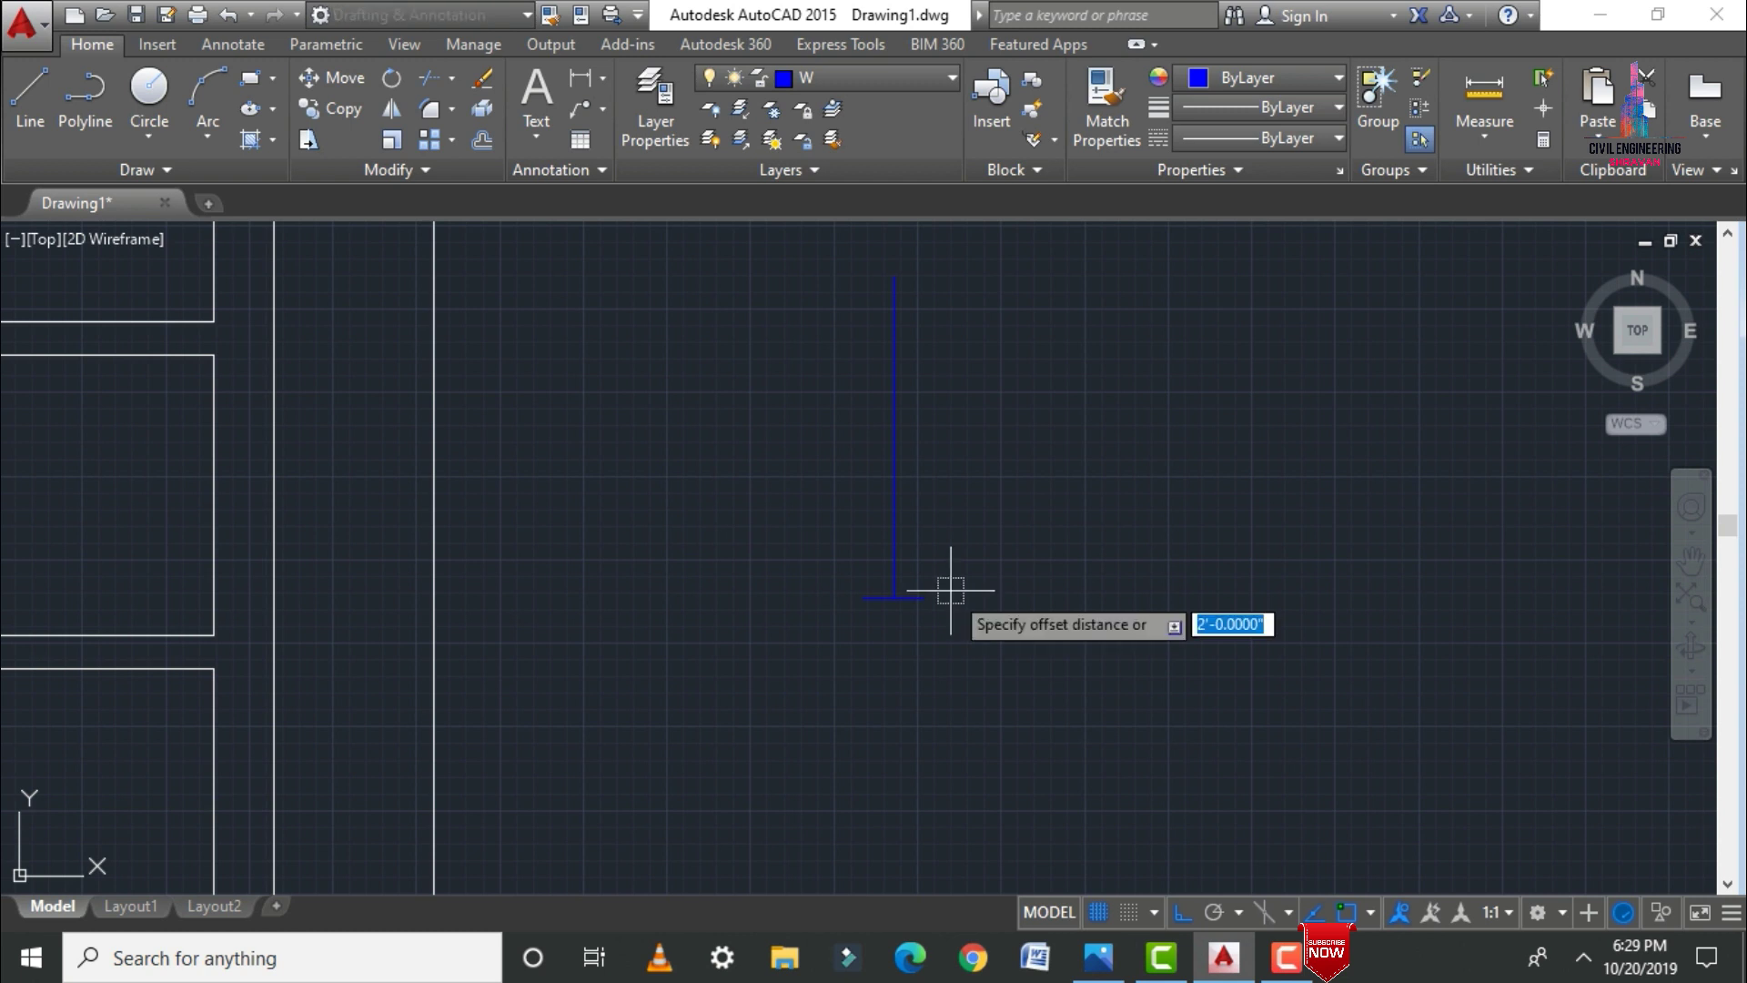
type("2'0\"")
key("Return")
scroll(927, 610, "up", 3)
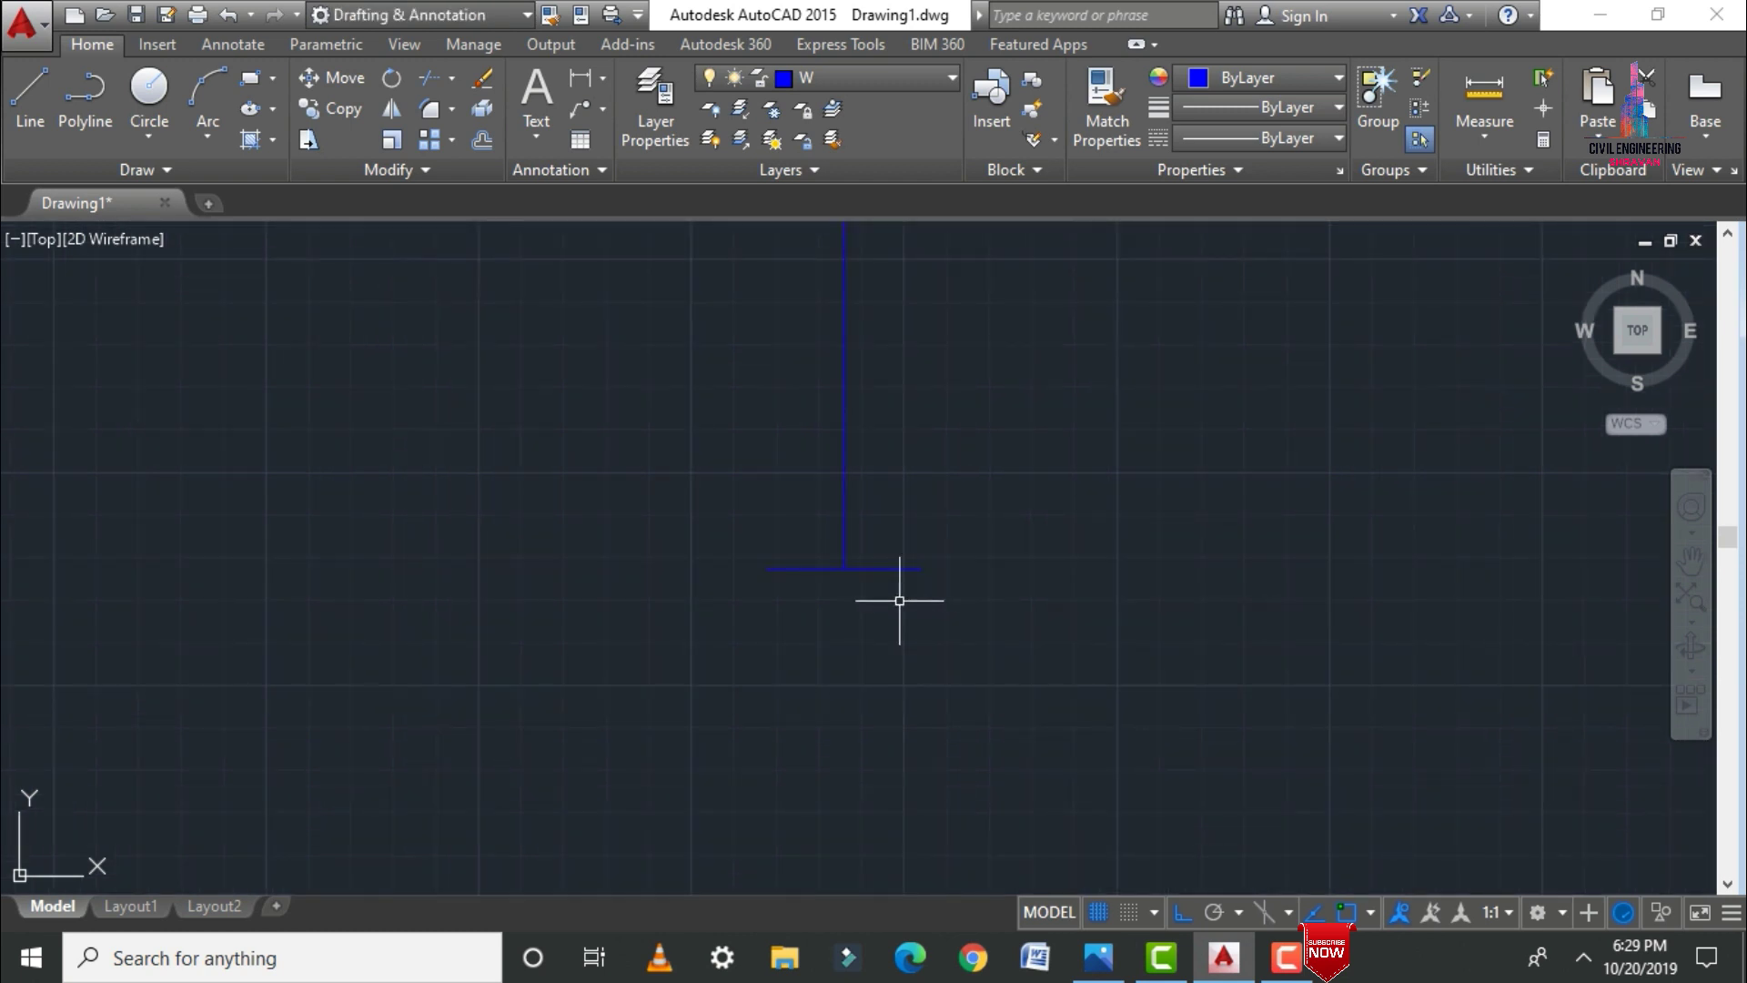
type("o")
key("Return")
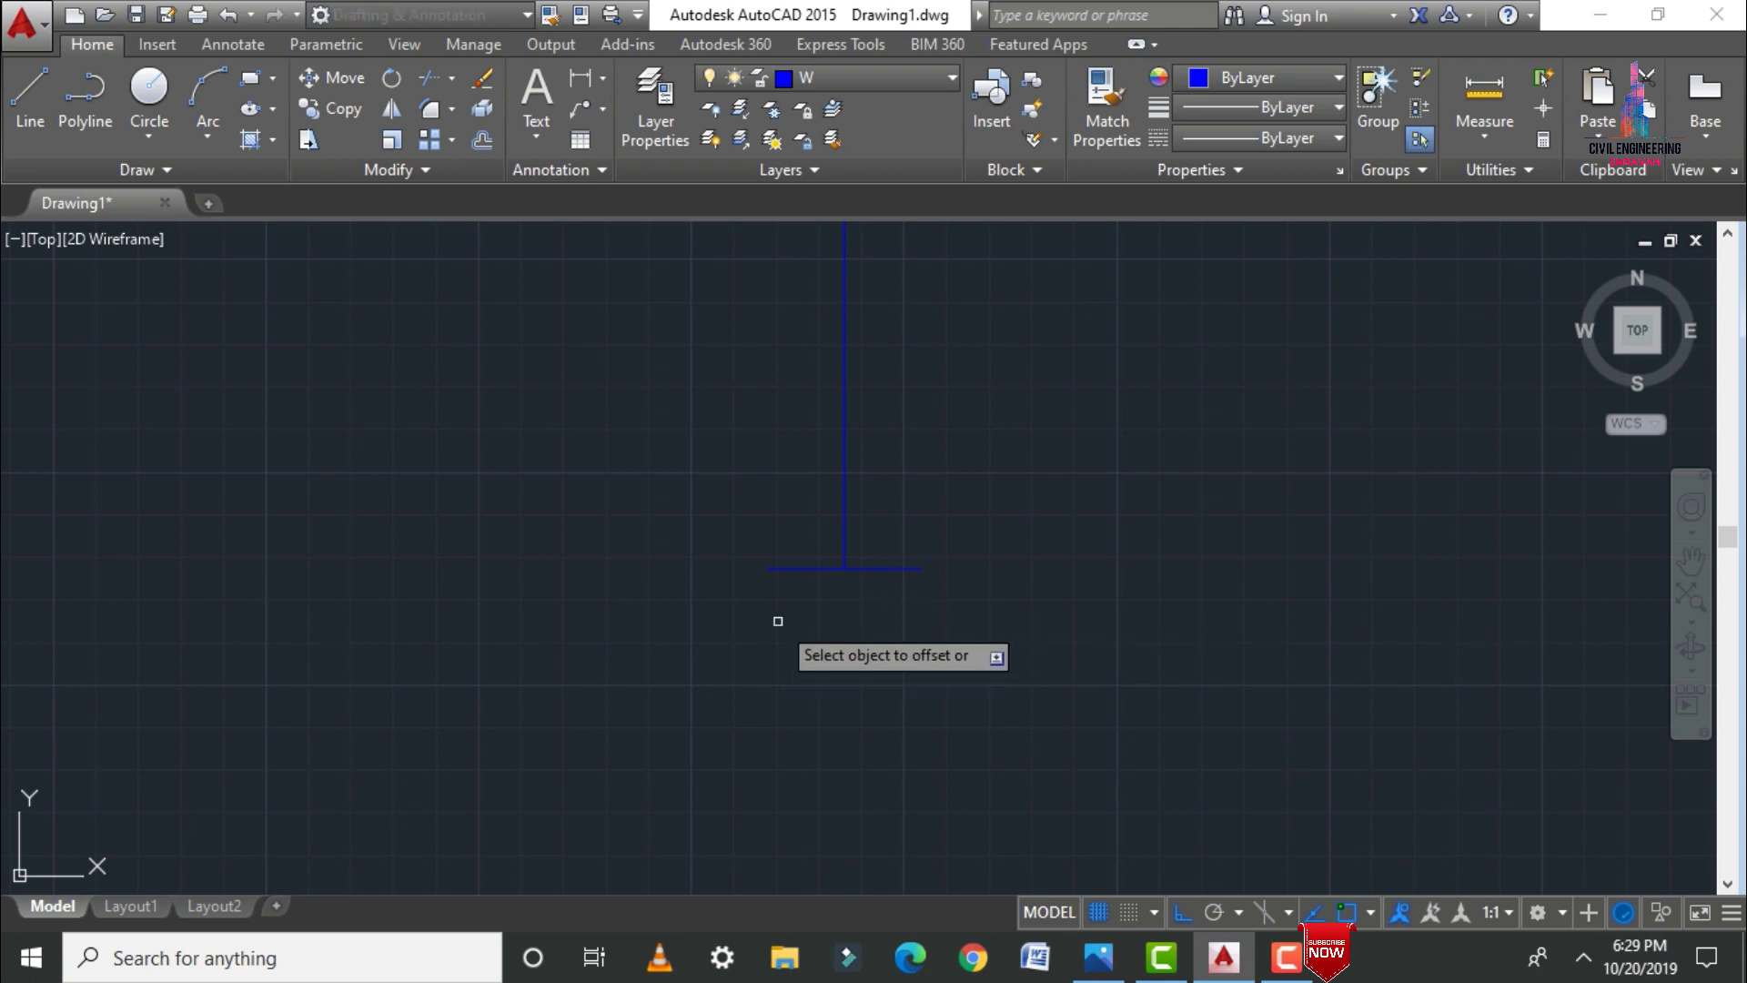
left_click(809, 569)
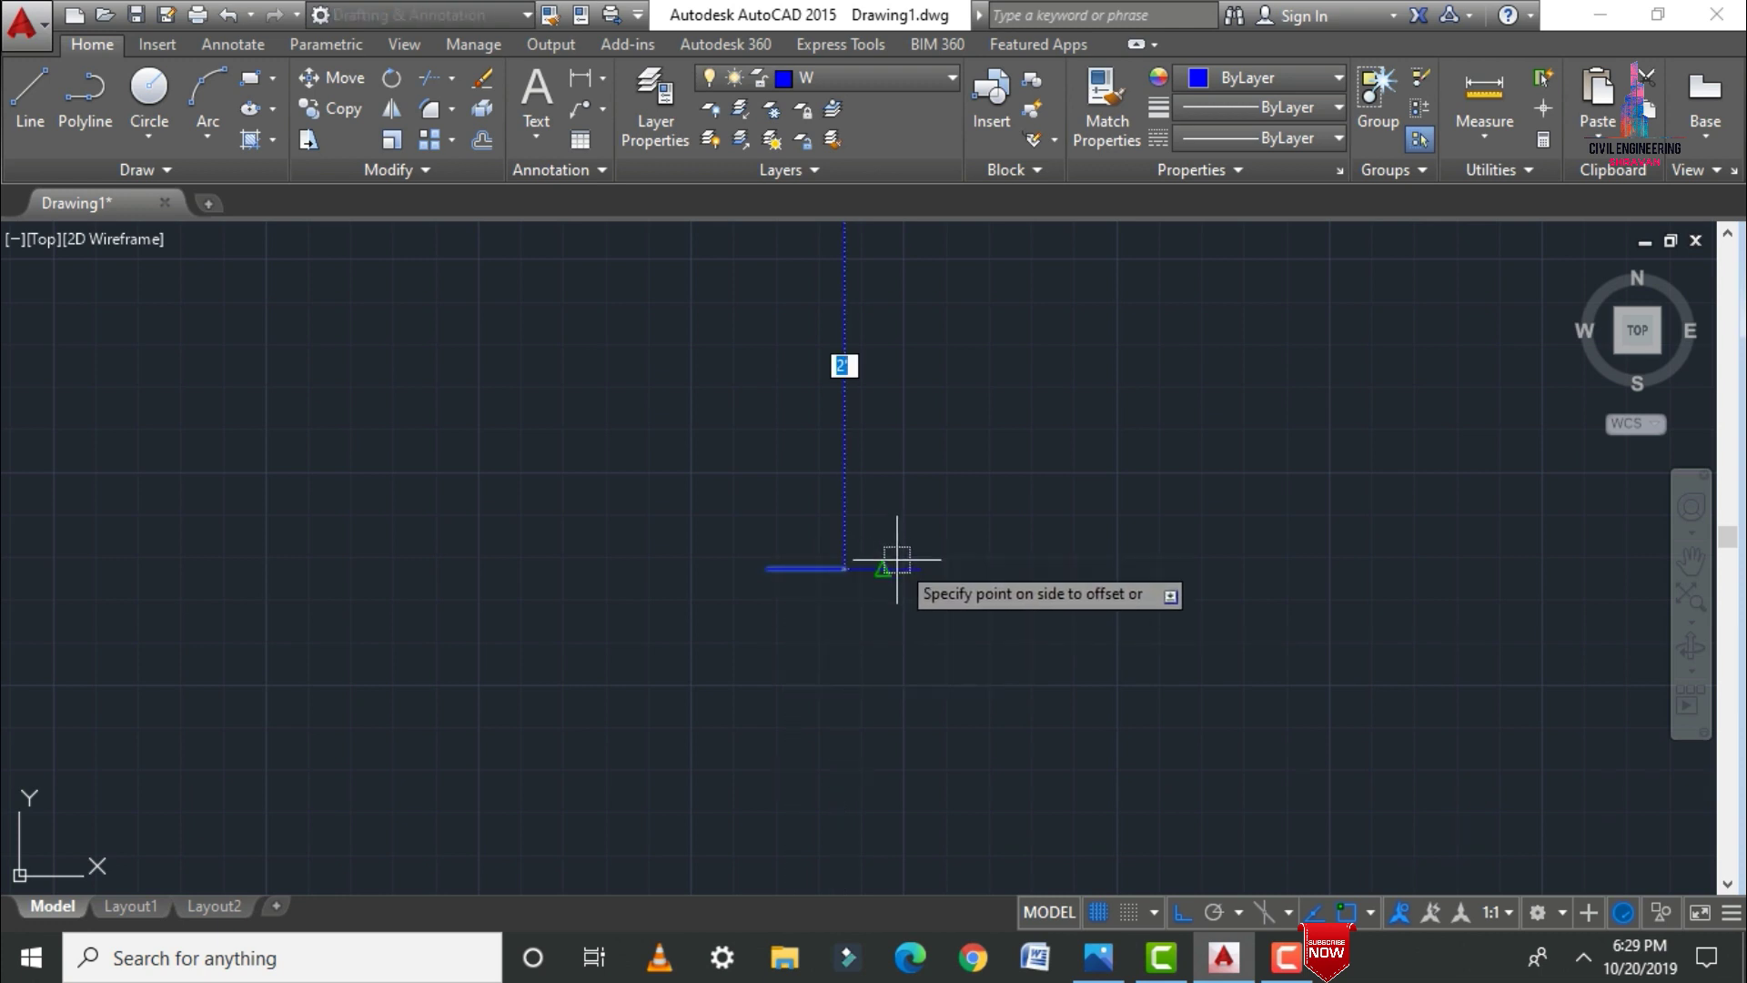
left_click(919, 308)
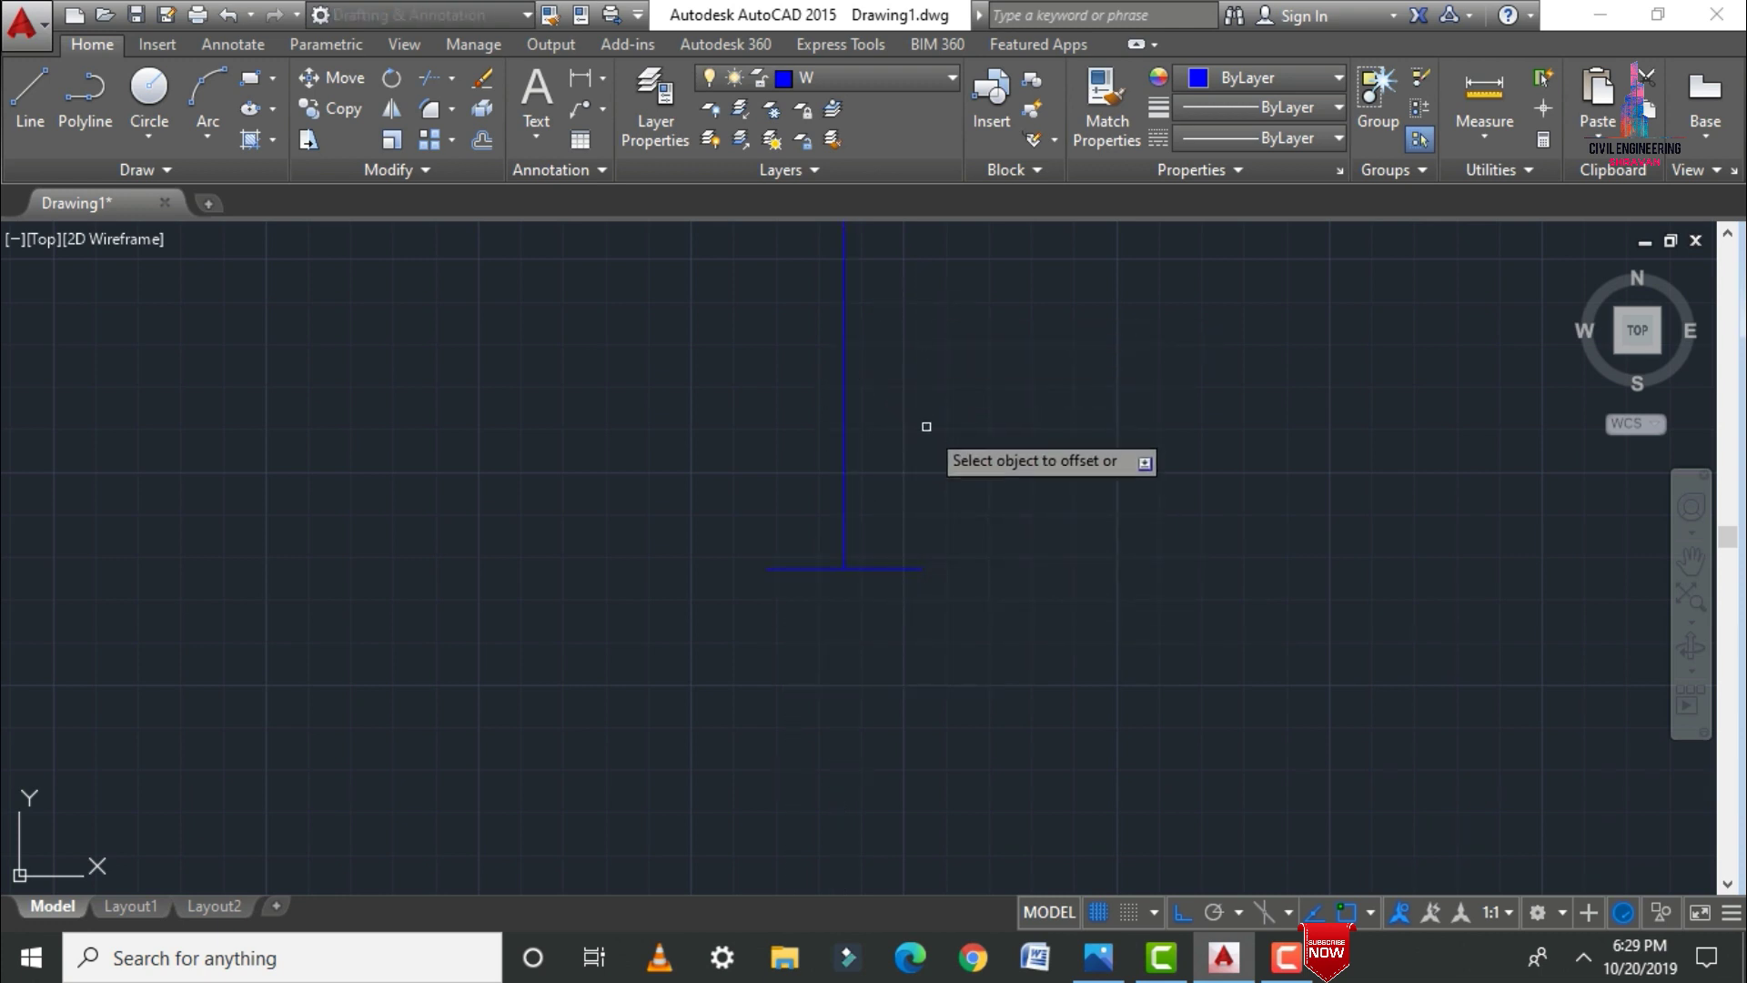
left_click(885, 570)
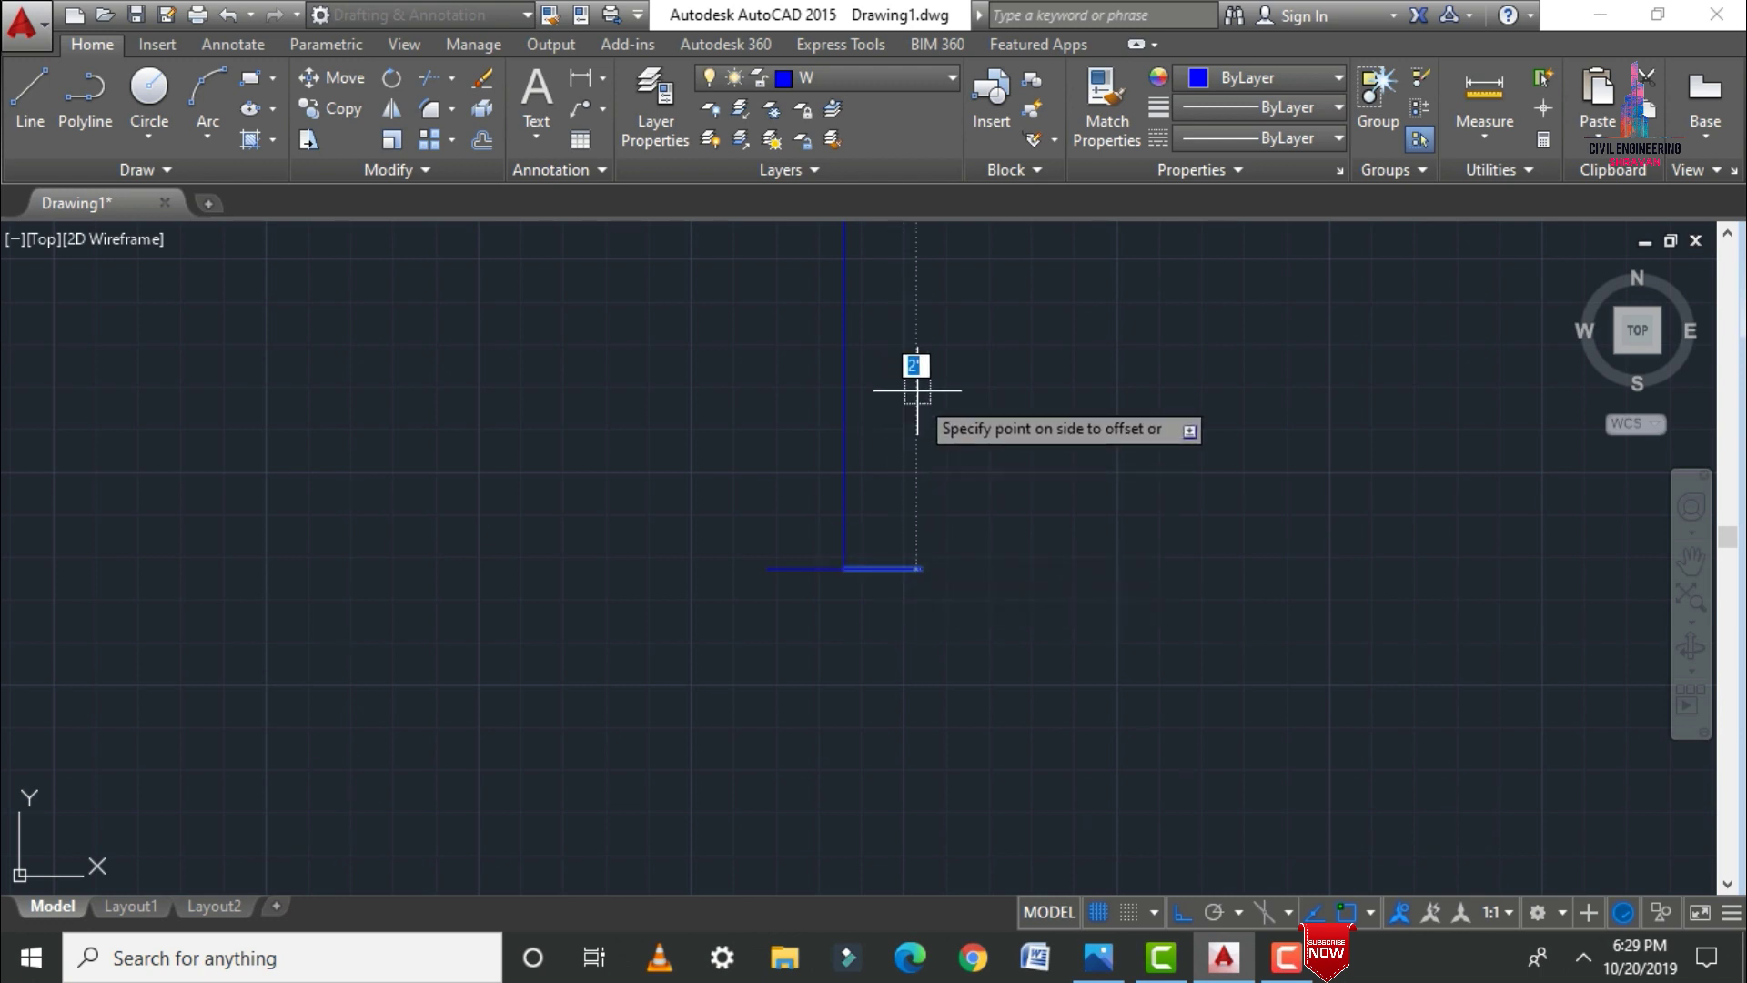
left_click(921, 364)
scroll(783, 639, "down", 4)
scroll(820, 386, "up", 2)
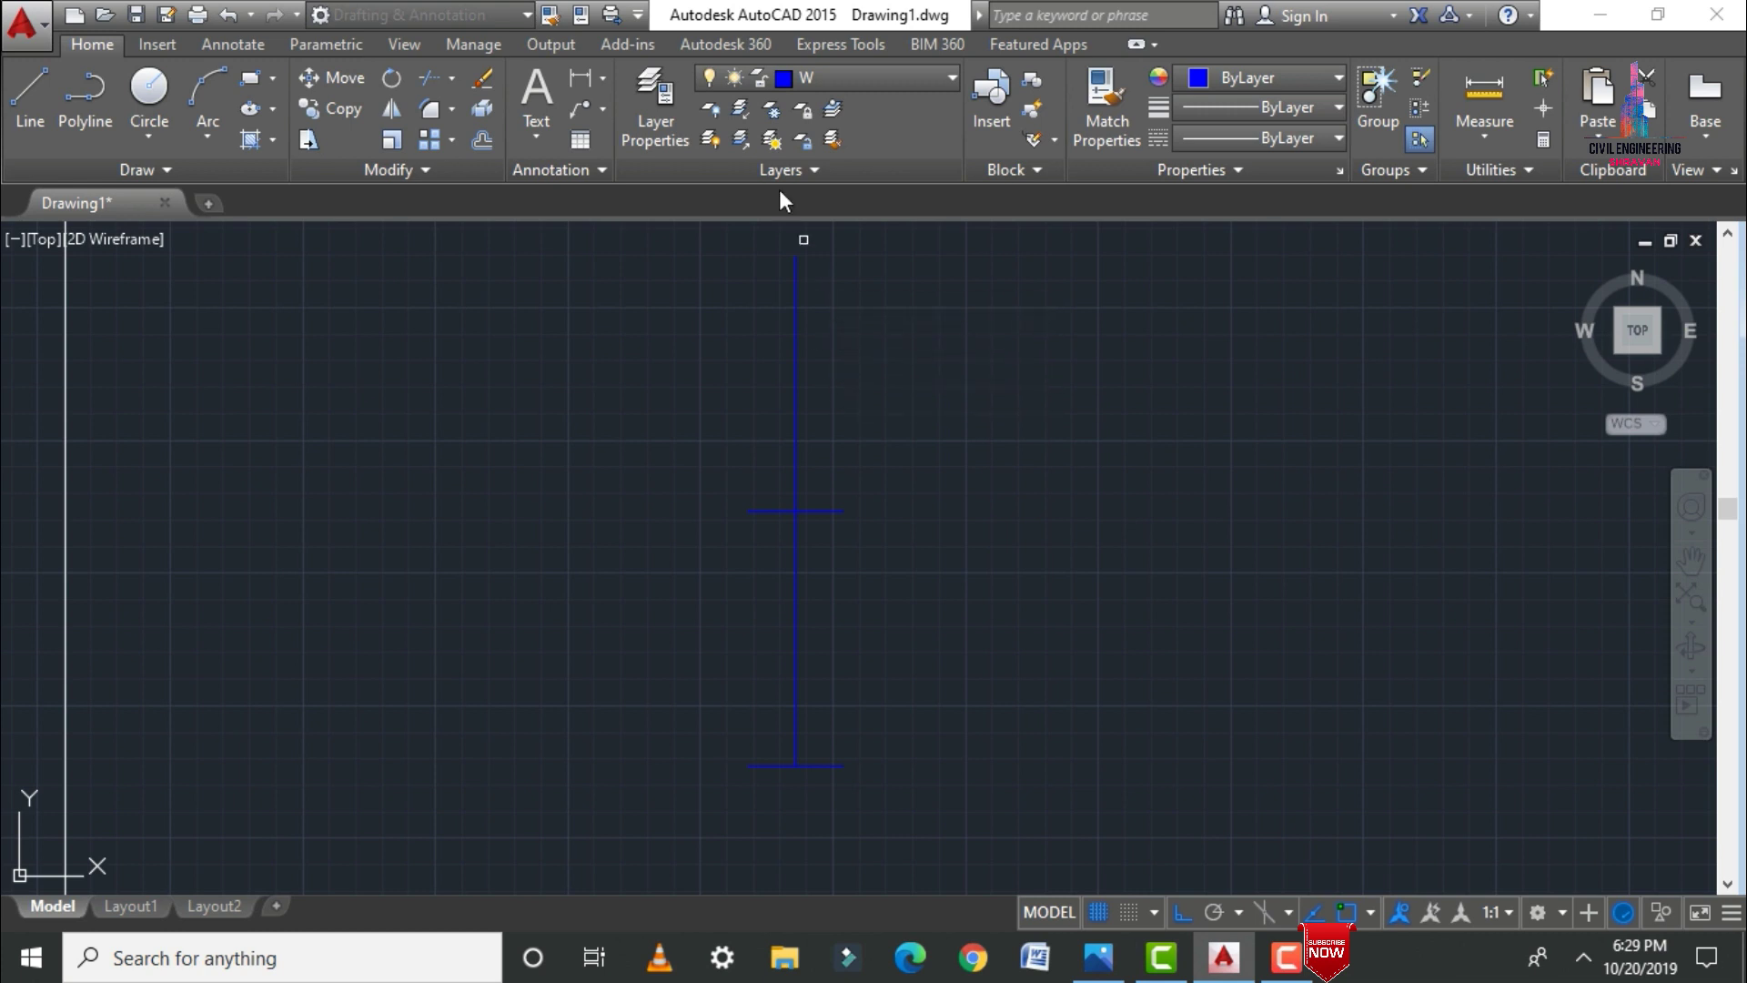
Step: Offset both middle horizontal lines 2' upward to the blue vertical line's upper end
scroll(773, 269, "up", 4)
scroll(752, 637, "down", 4)
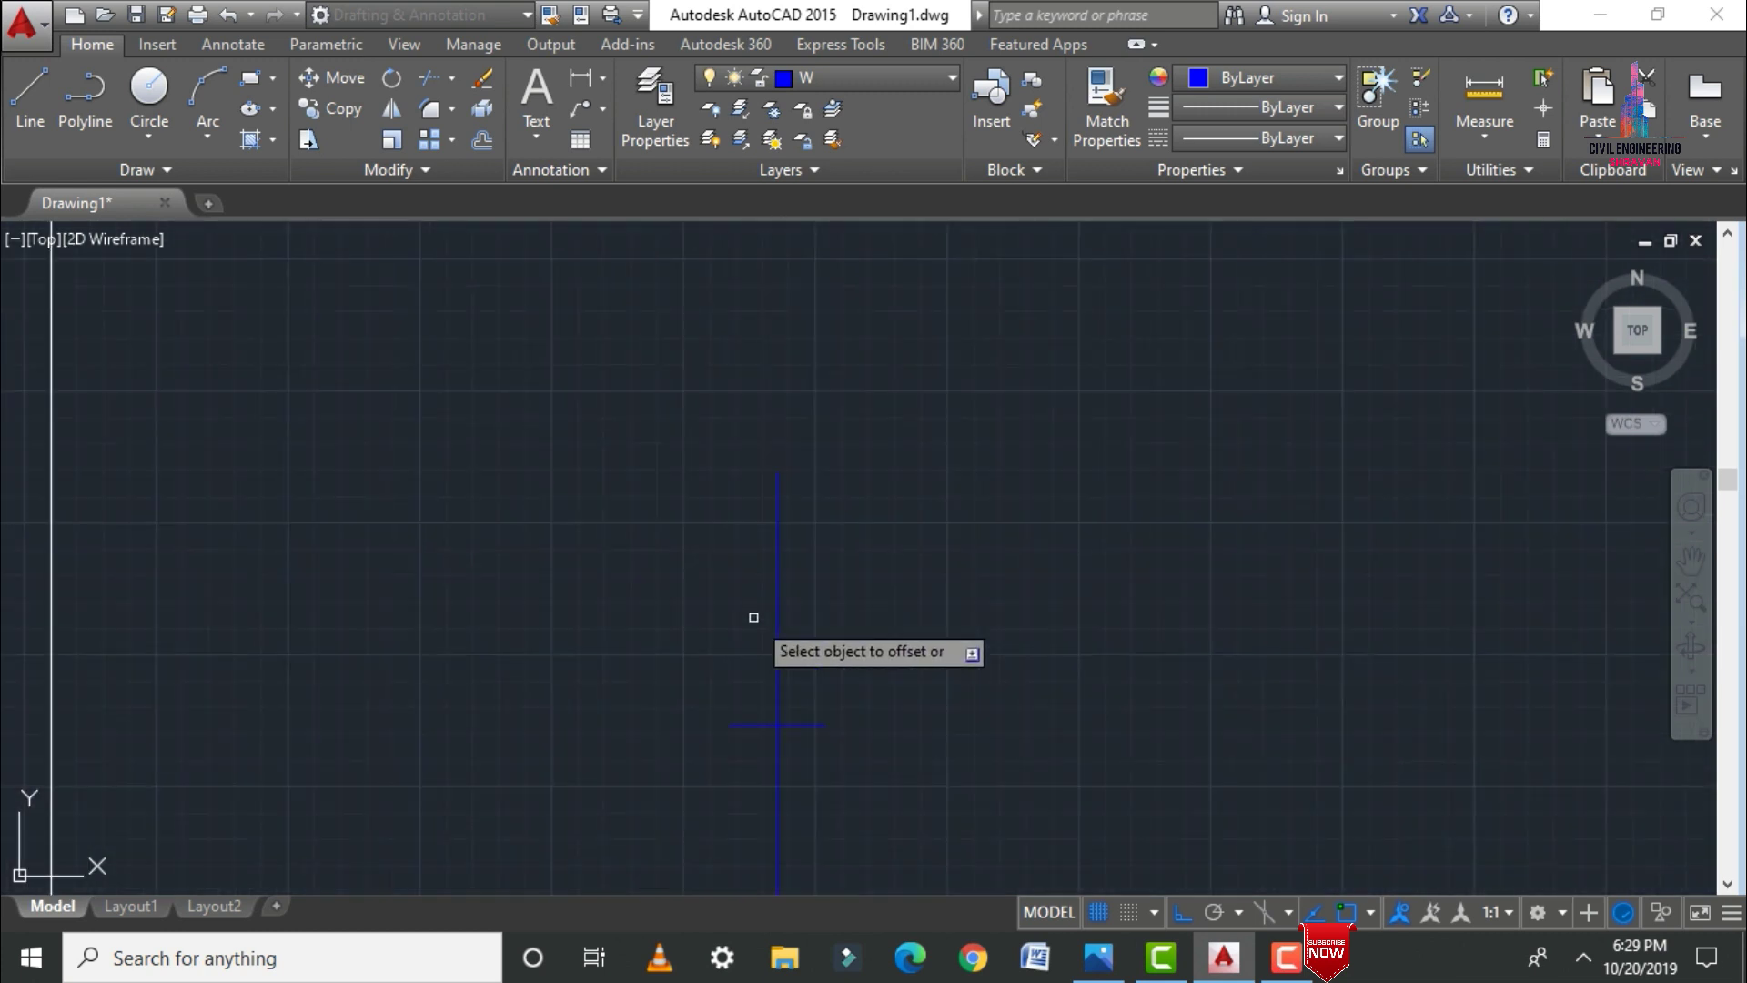
left_click(739, 726)
left_click(737, 608)
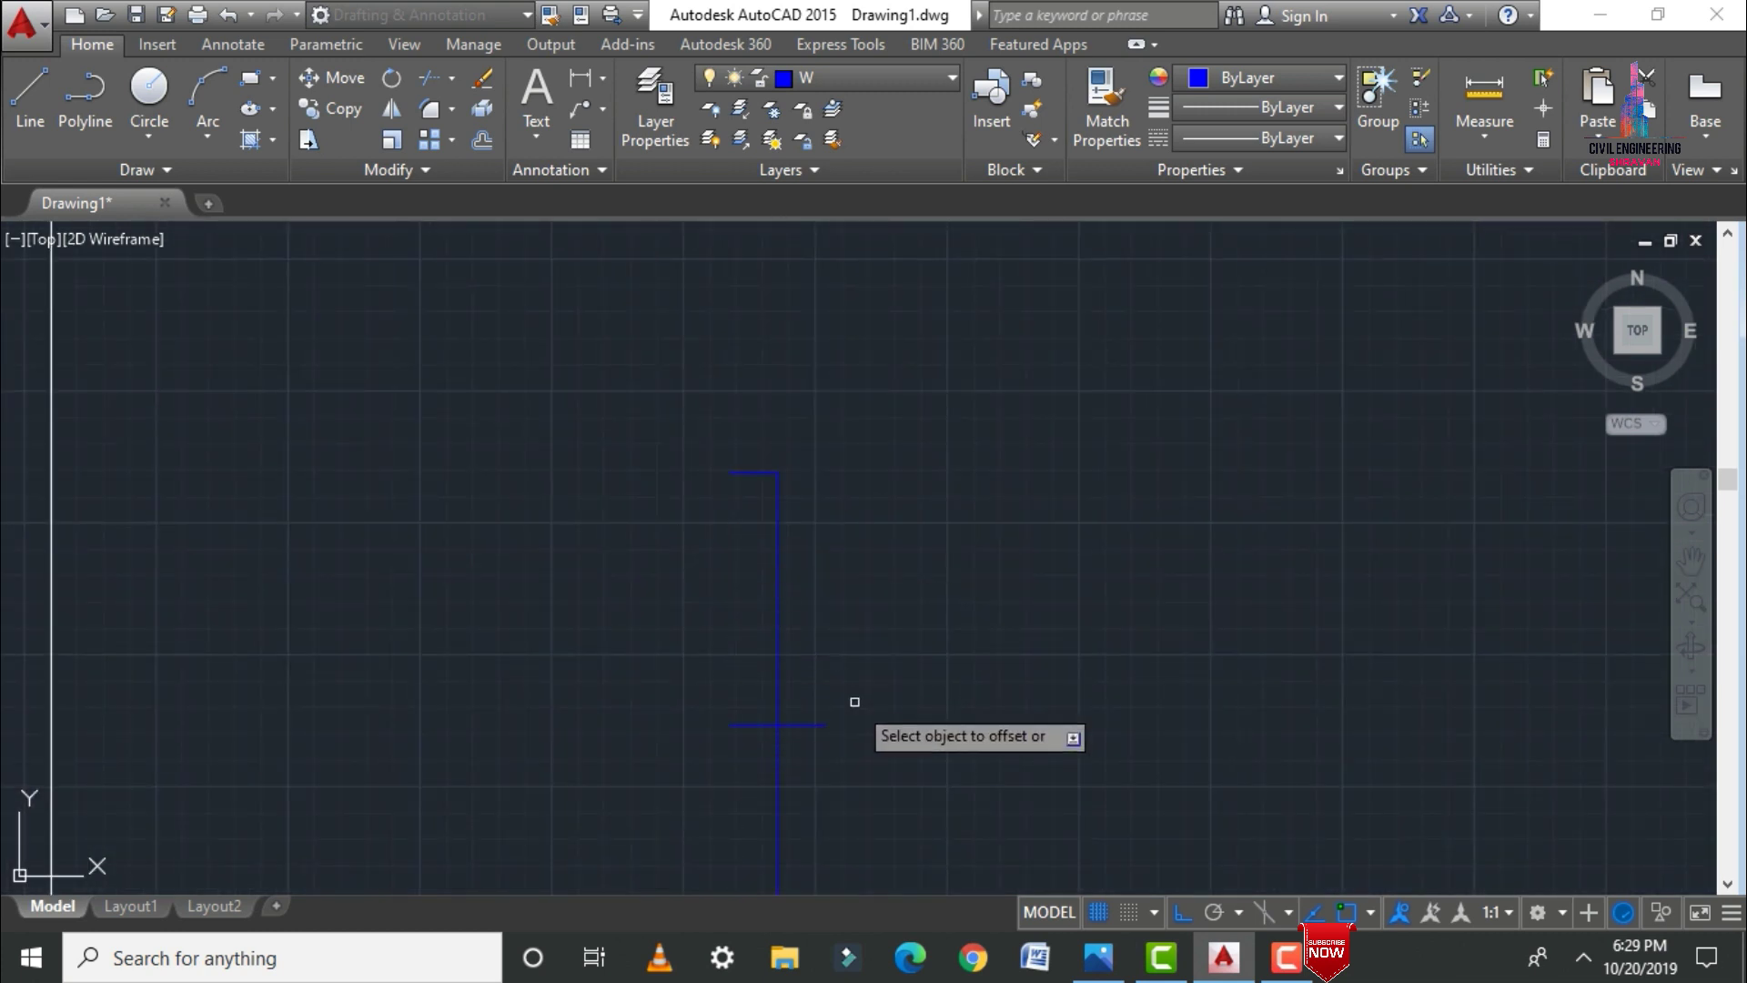
left_click(800, 725)
key("Escape")
scroll(864, 375, "down", 5)
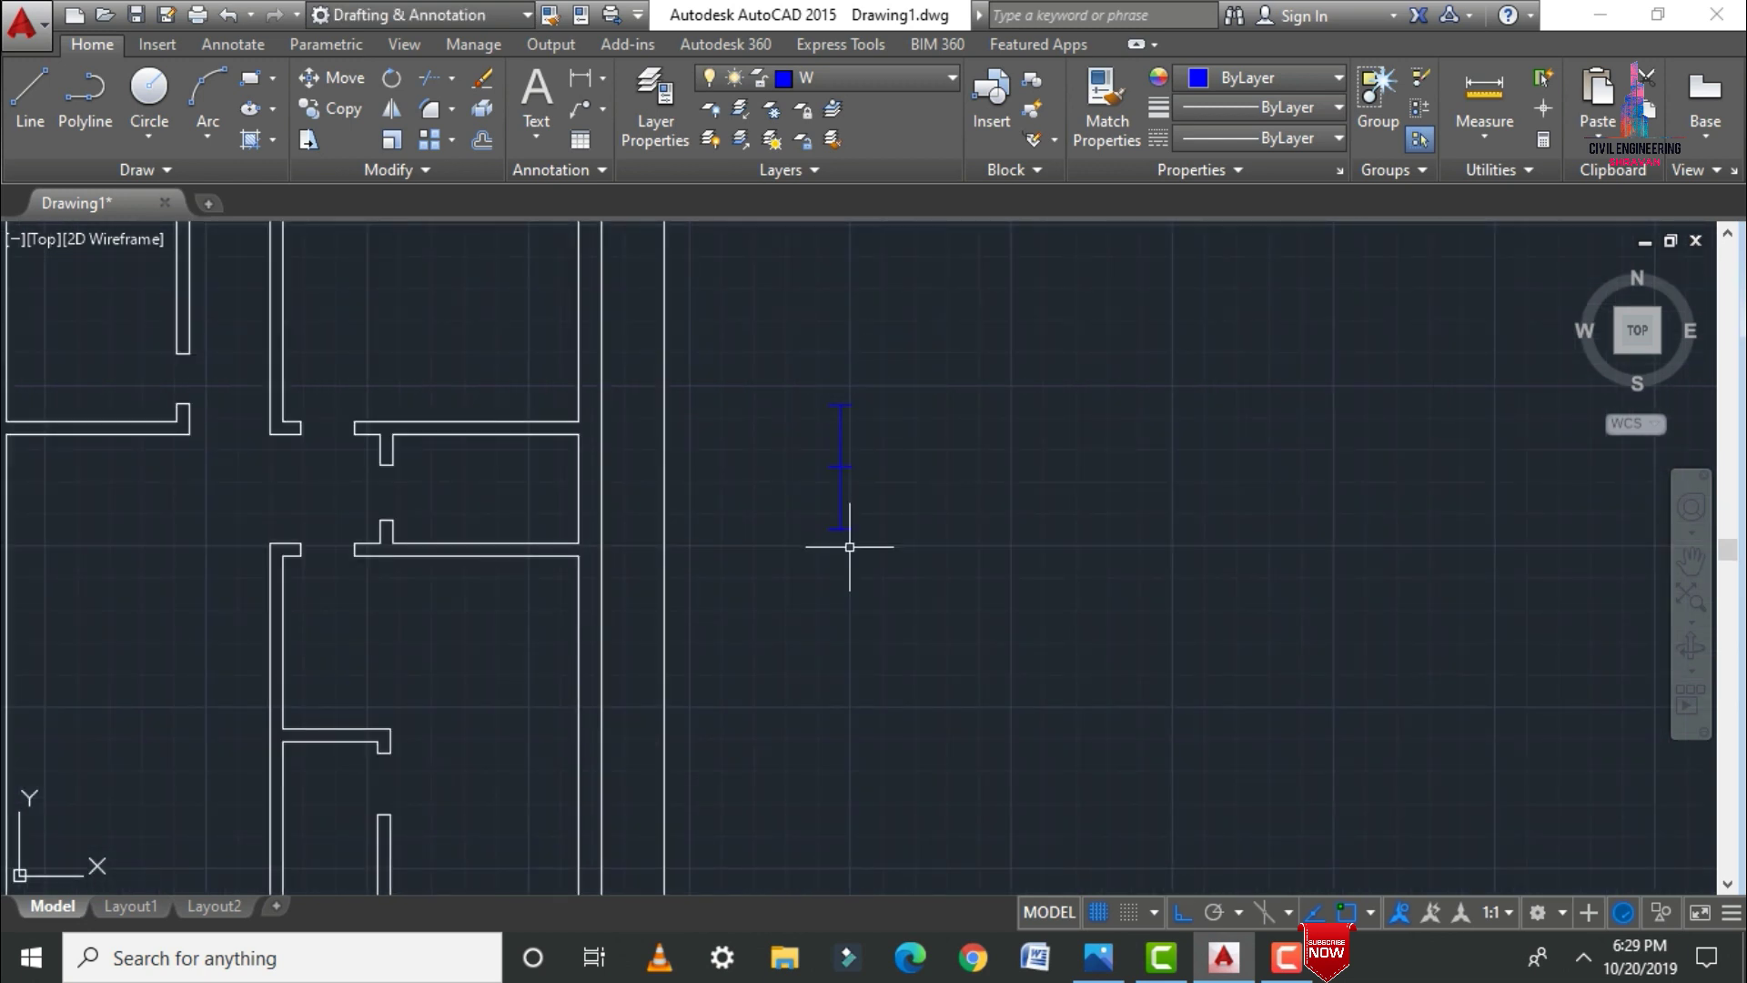
Step: Copy the complete blue window symbol horizontally to the empty space on its right
type("co")
key("Return")
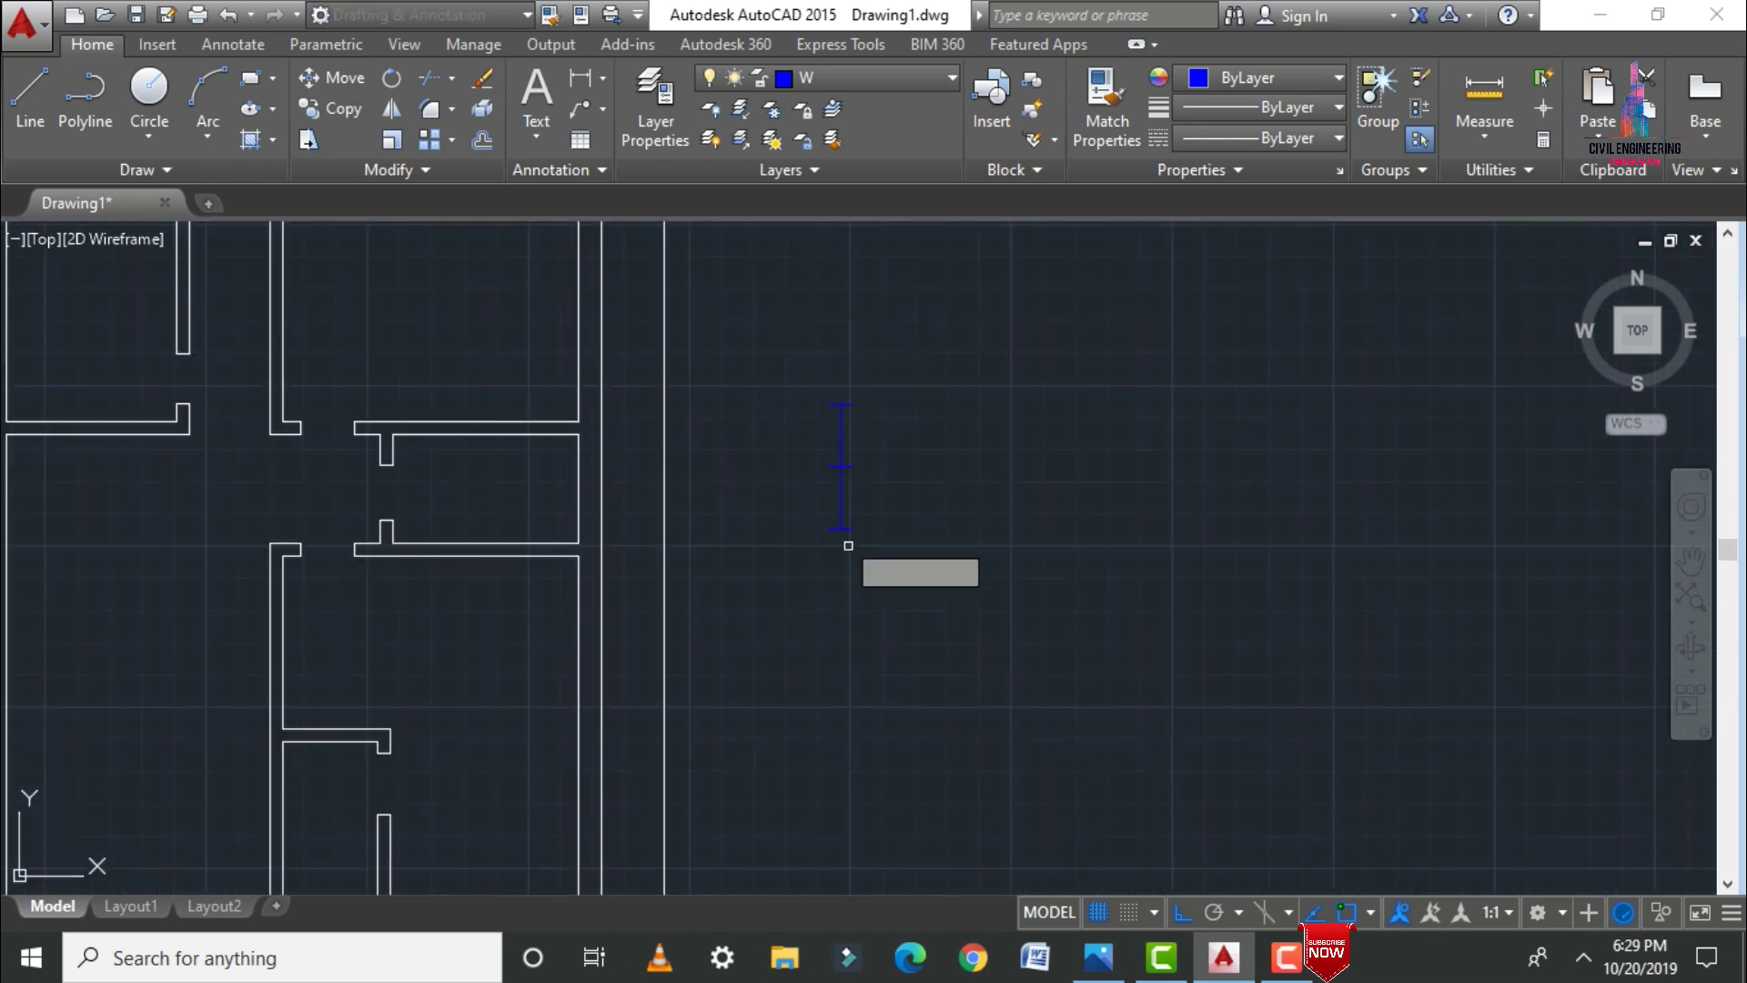
mouse_move(813, 348)
left_mouse_down()
mouse_move(938, 533)
mouse_move(764, 604)
mouse_move(811, 527)
left_mouse_up()
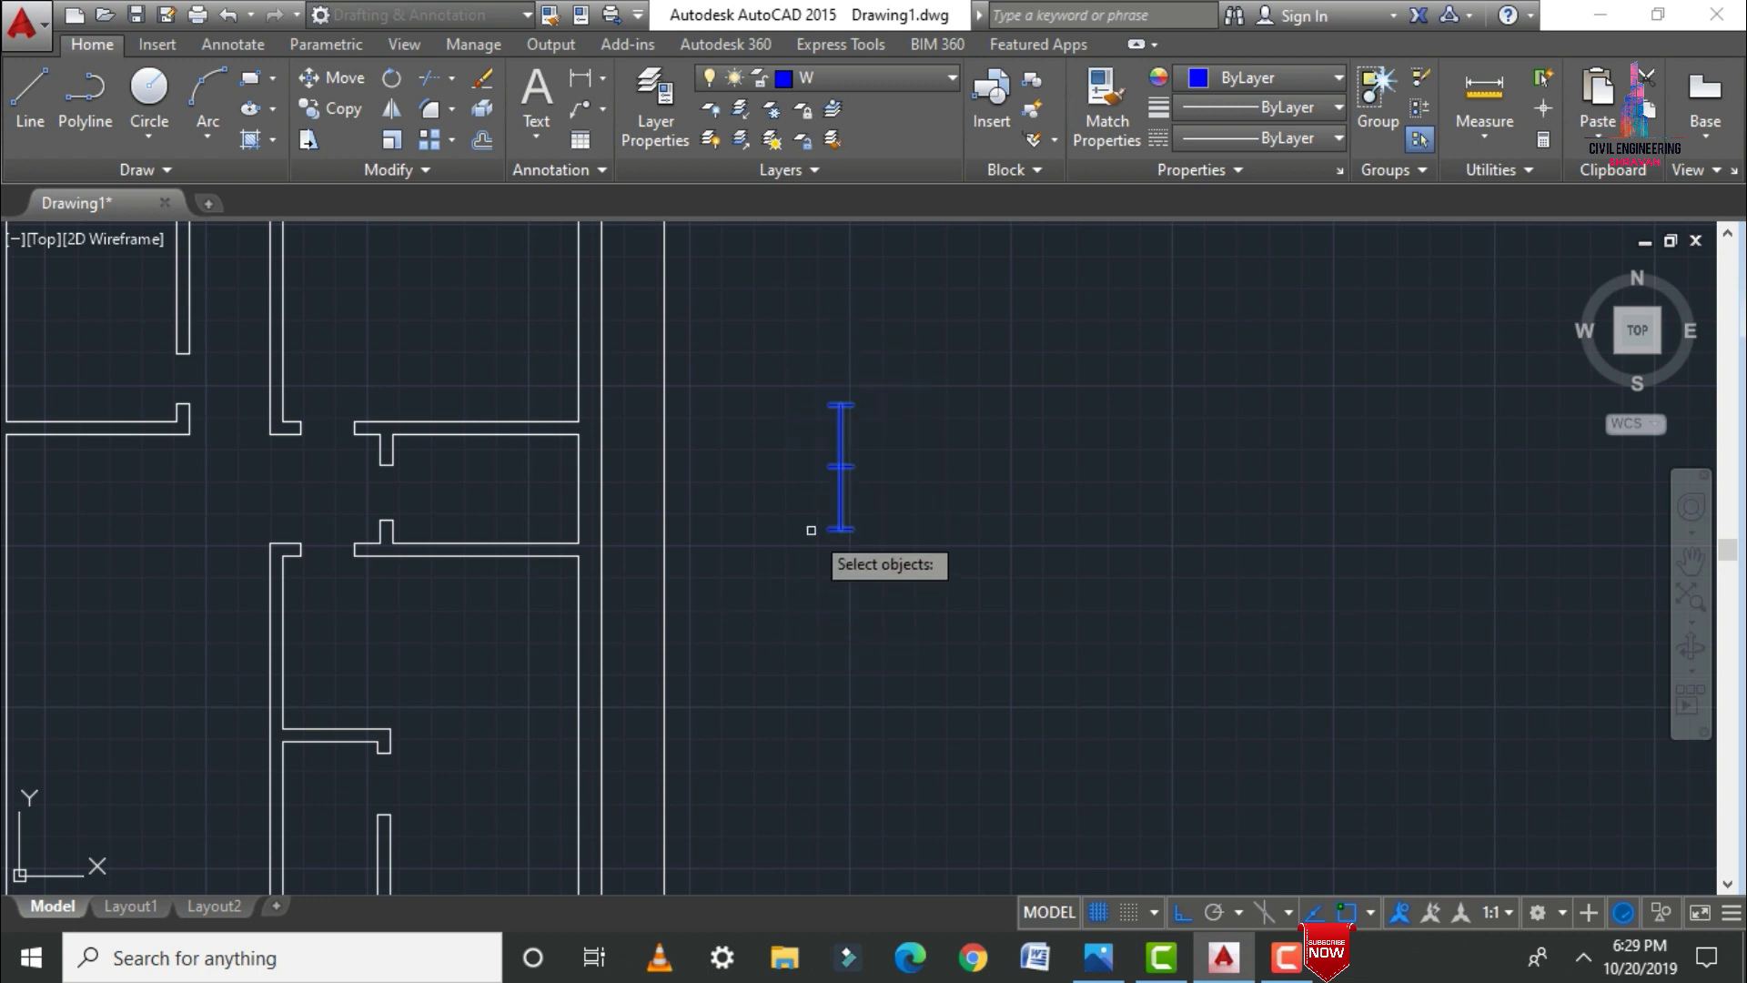
key("Return")
left_click(851, 391)
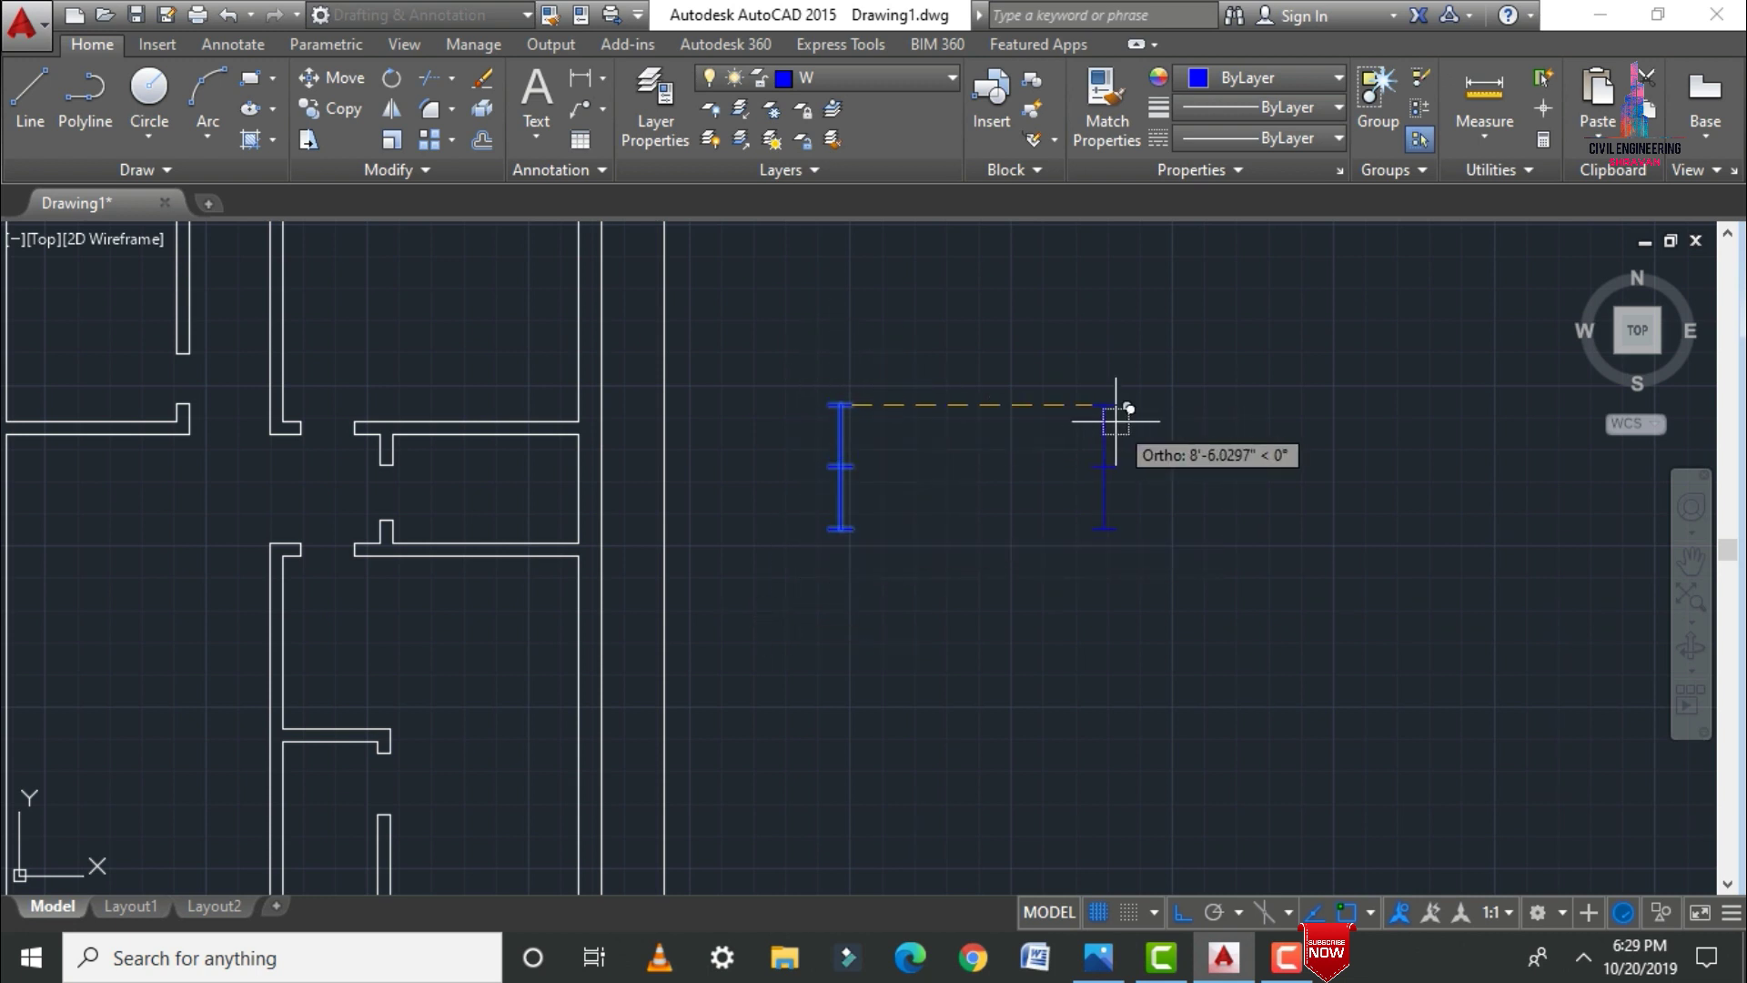
left_click(1069, 437)
key("Escape")
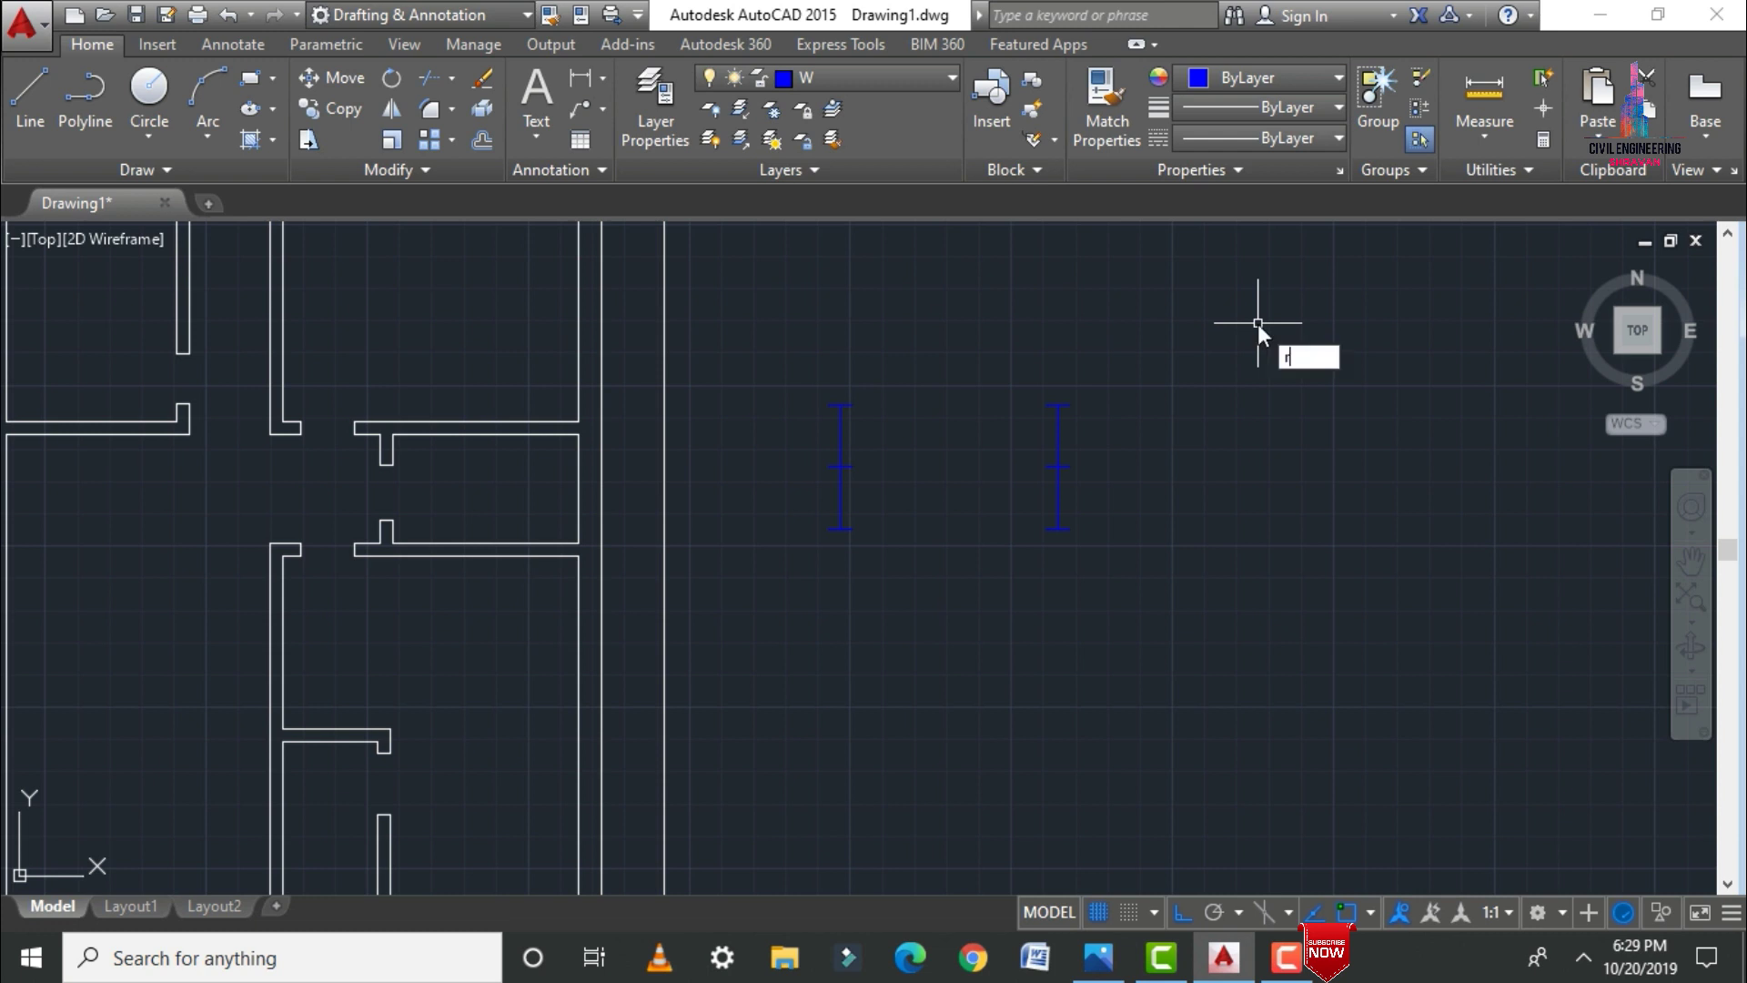
Step: Rotate the copied window symbol 90° about its upper end so that it lies horizontally
mouse_move(967, 378)
left_mouse_down()
mouse_move(1131, 488)
mouse_move(1038, 591)
left_mouse_up()
key("Return")
left_click(1059, 404)
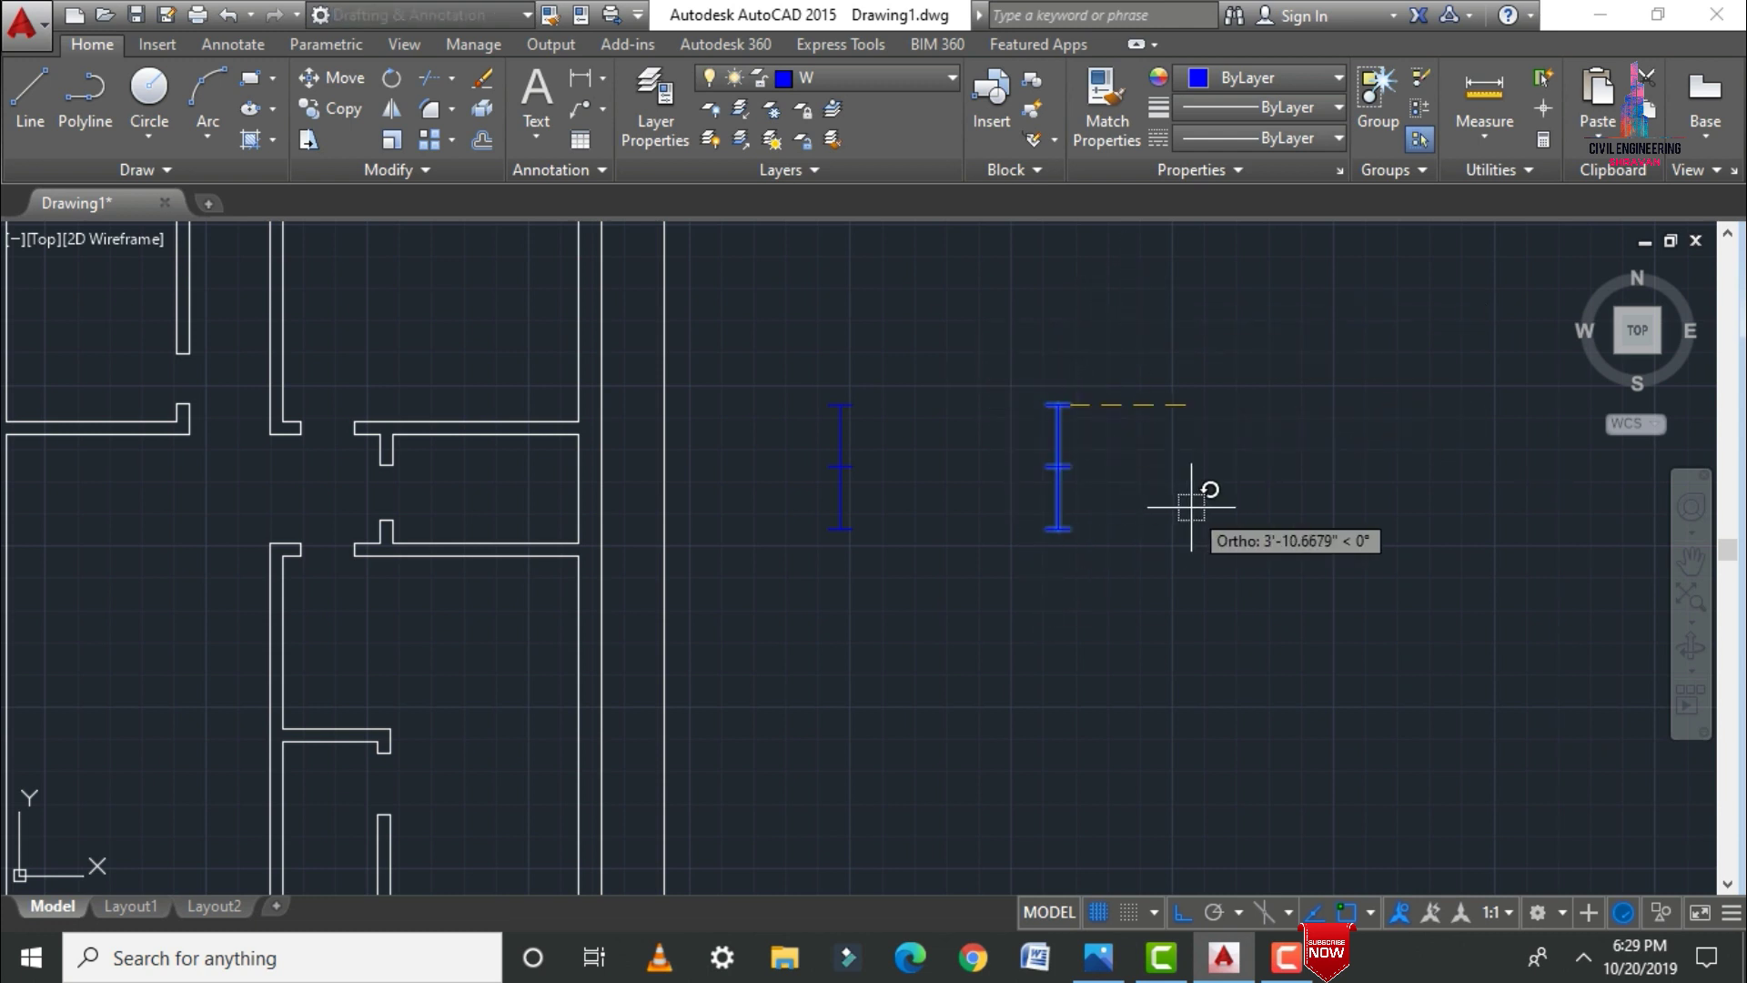
key("Return")
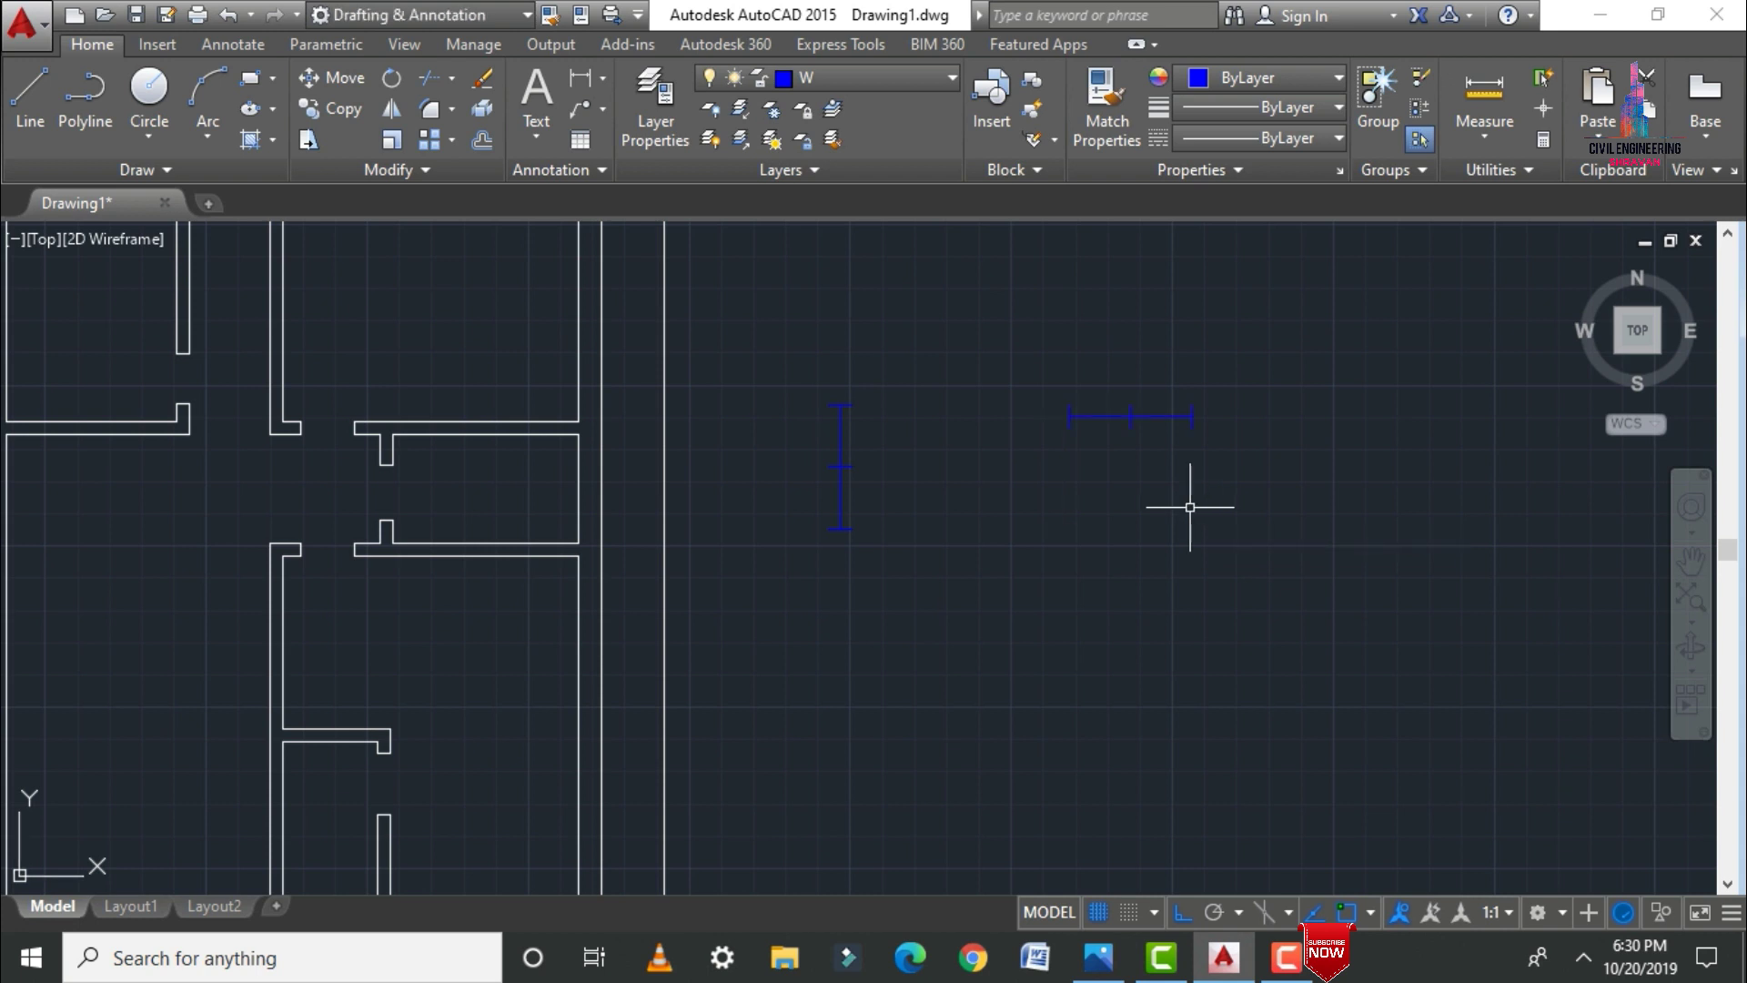
Step: Draw a horizontal line about 2'-6" long across the right external wall of the lower-right room
scroll(850, 418, "down", 3)
scroll(762, 519, "up", 3)
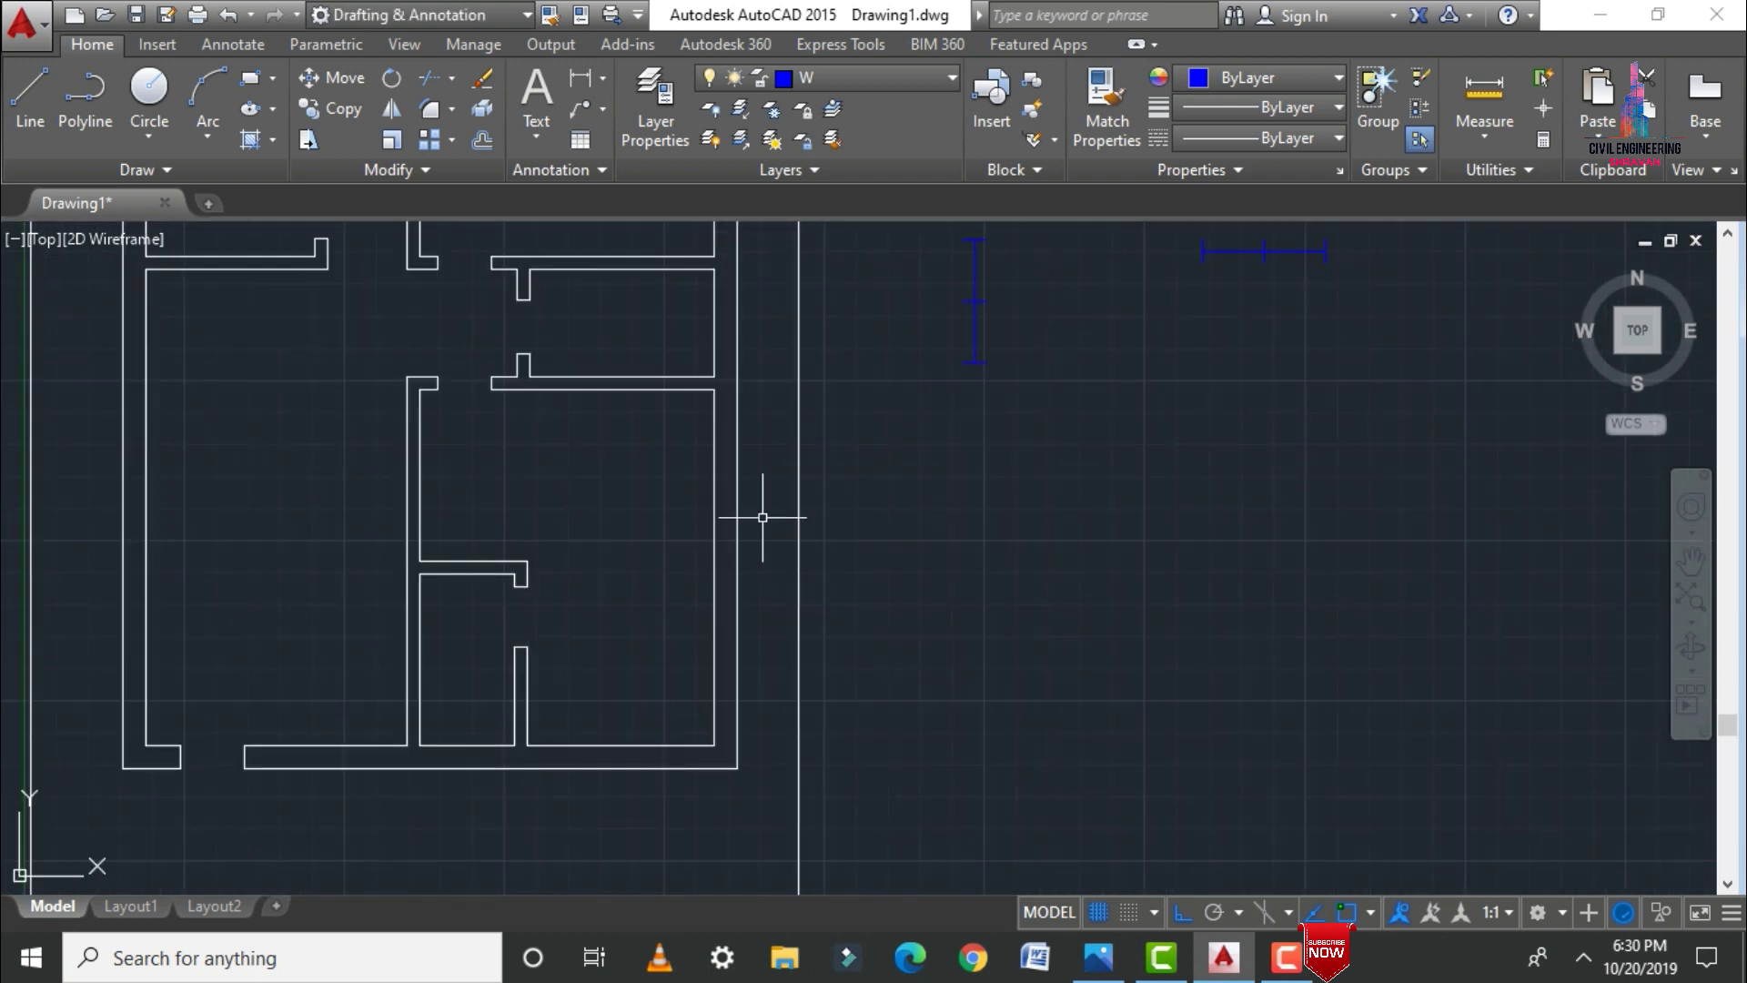
scroll(773, 514, "up", 2)
key("l")
key("Return")
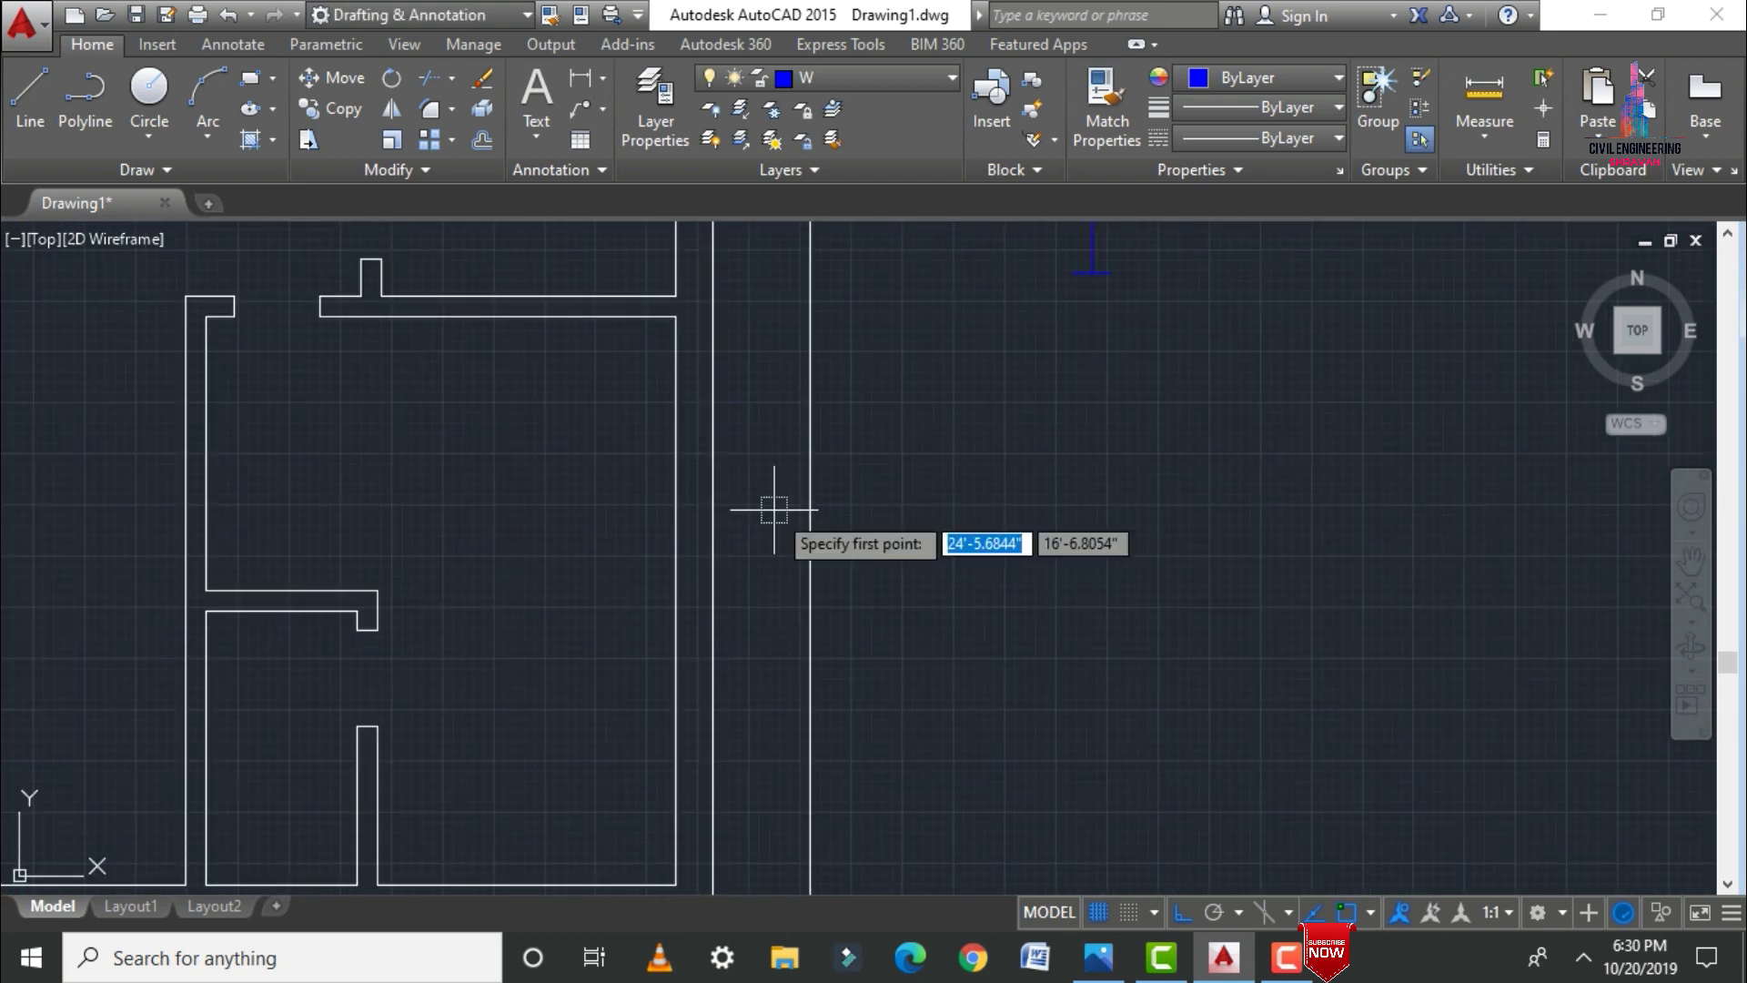
left_click(746, 483)
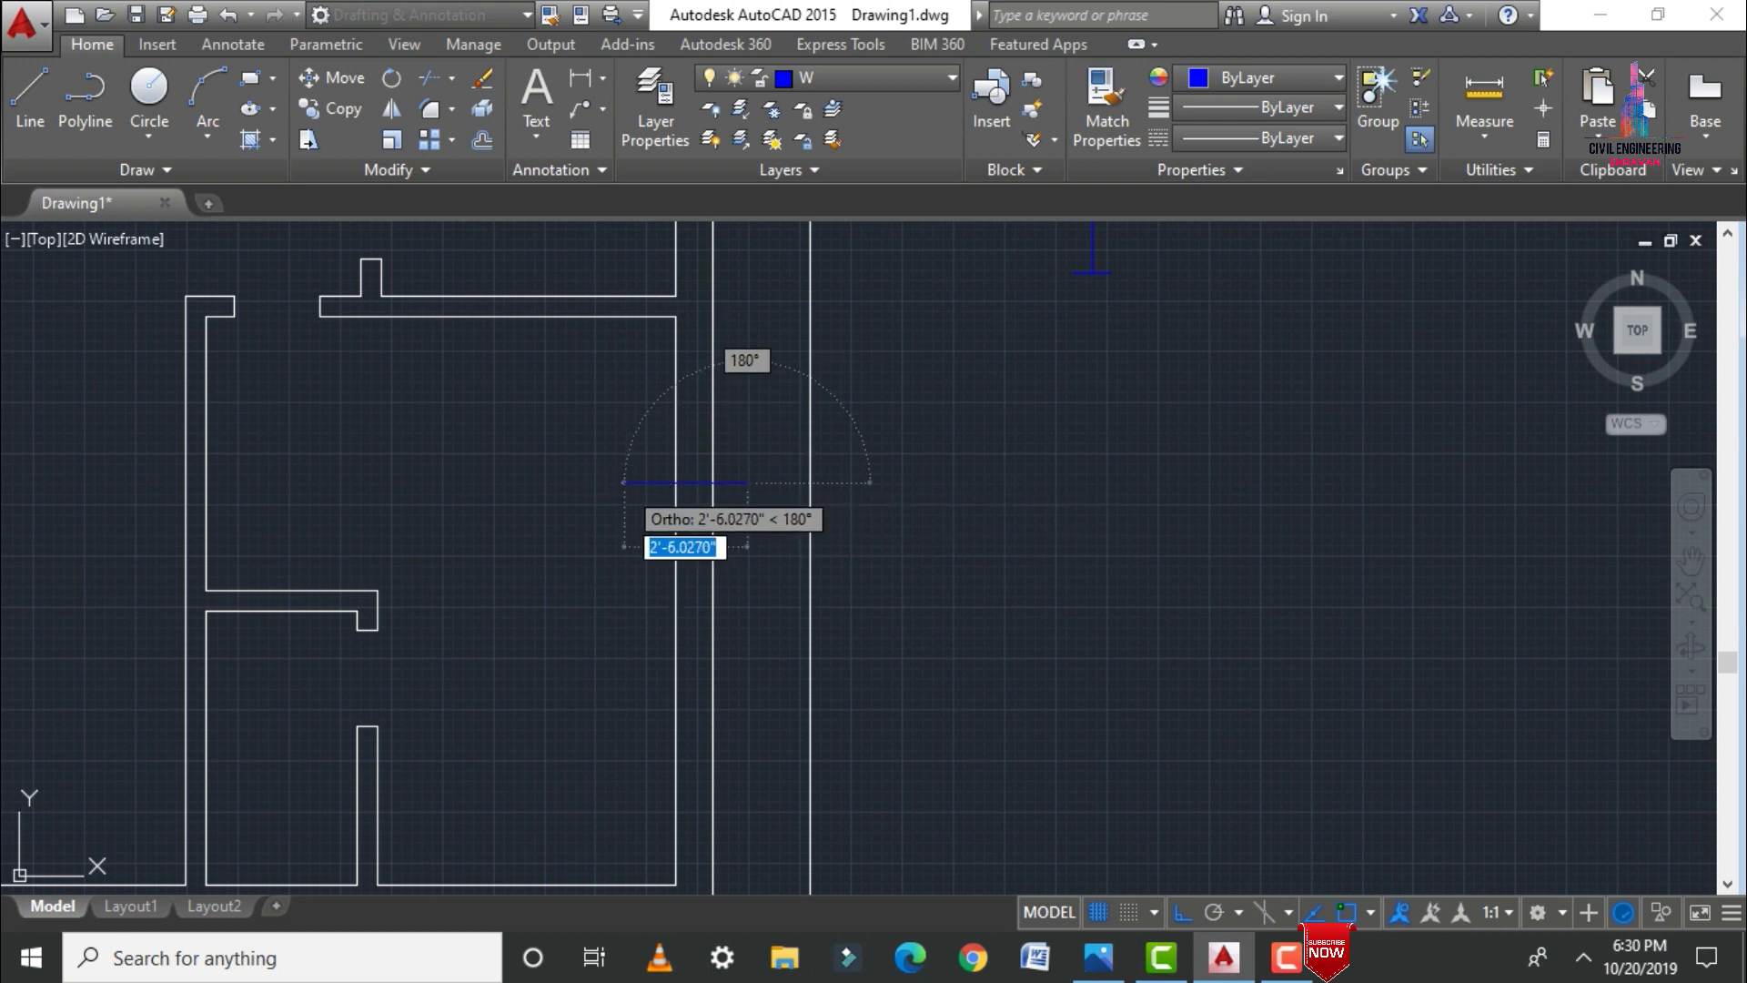
left_click(623, 484)
key("Escape")
scroll(552, 655, "down", 2)
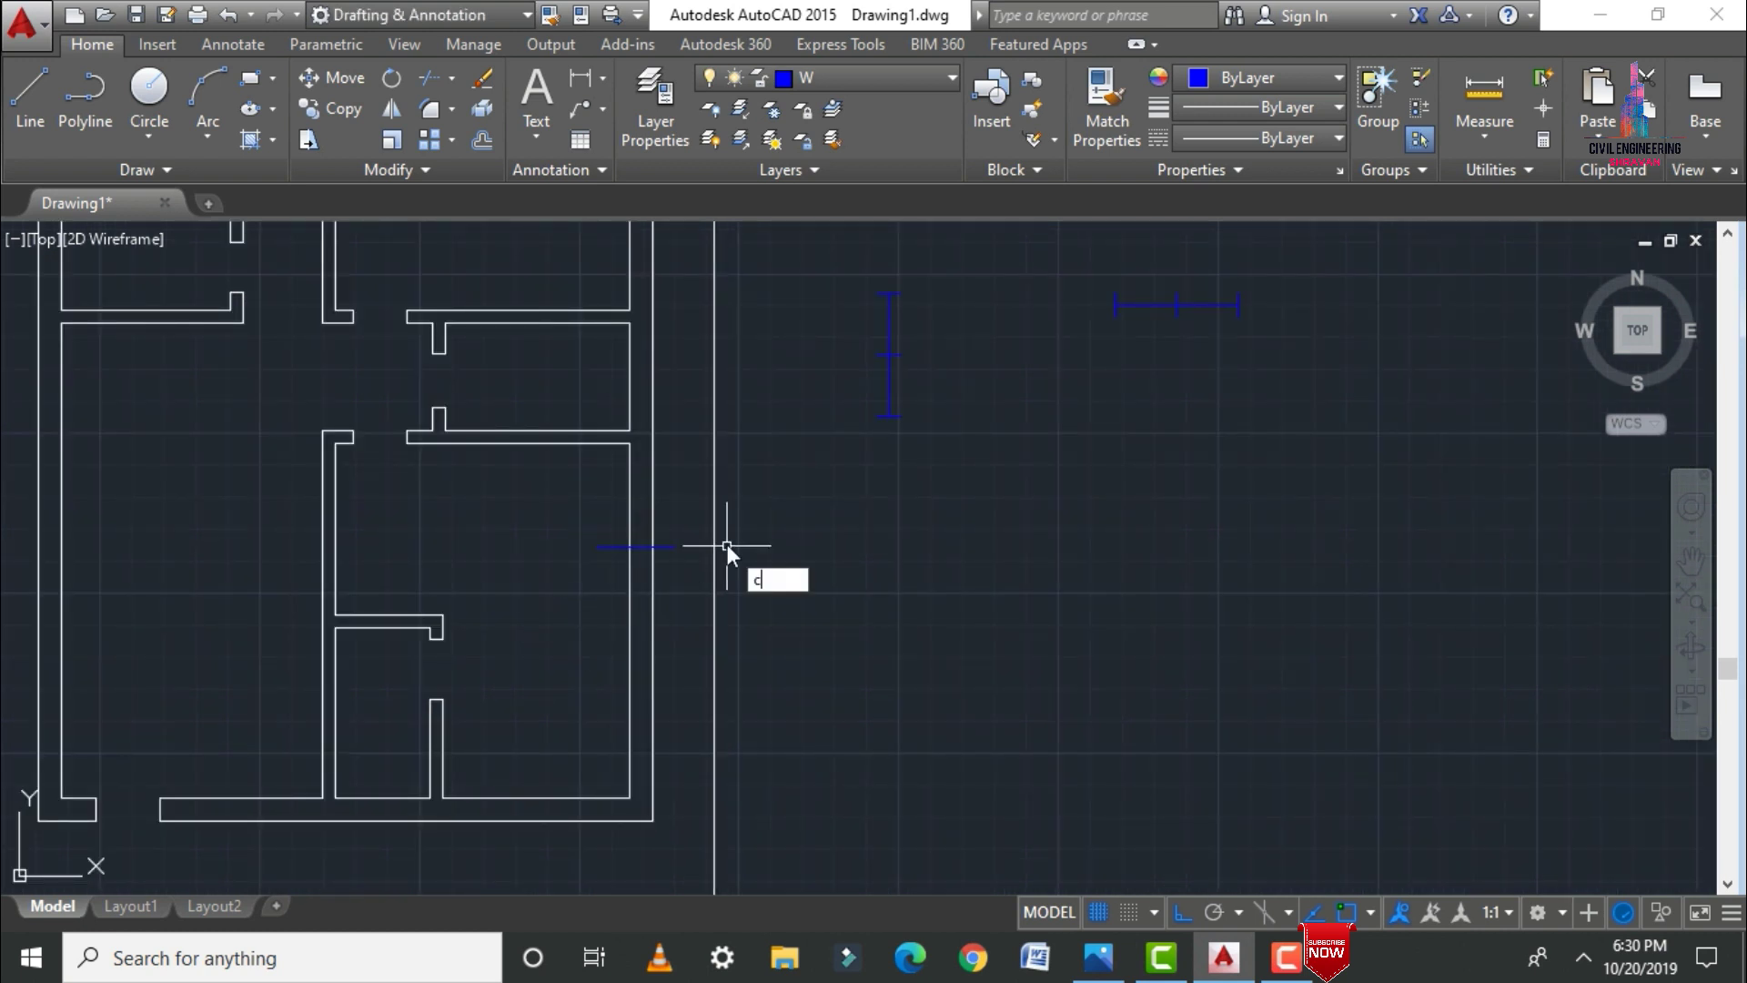
Step: Copy the vertical window symbol from its upper end onto the guide line across the lower-right room's right external wall
type("o")
key("Return")
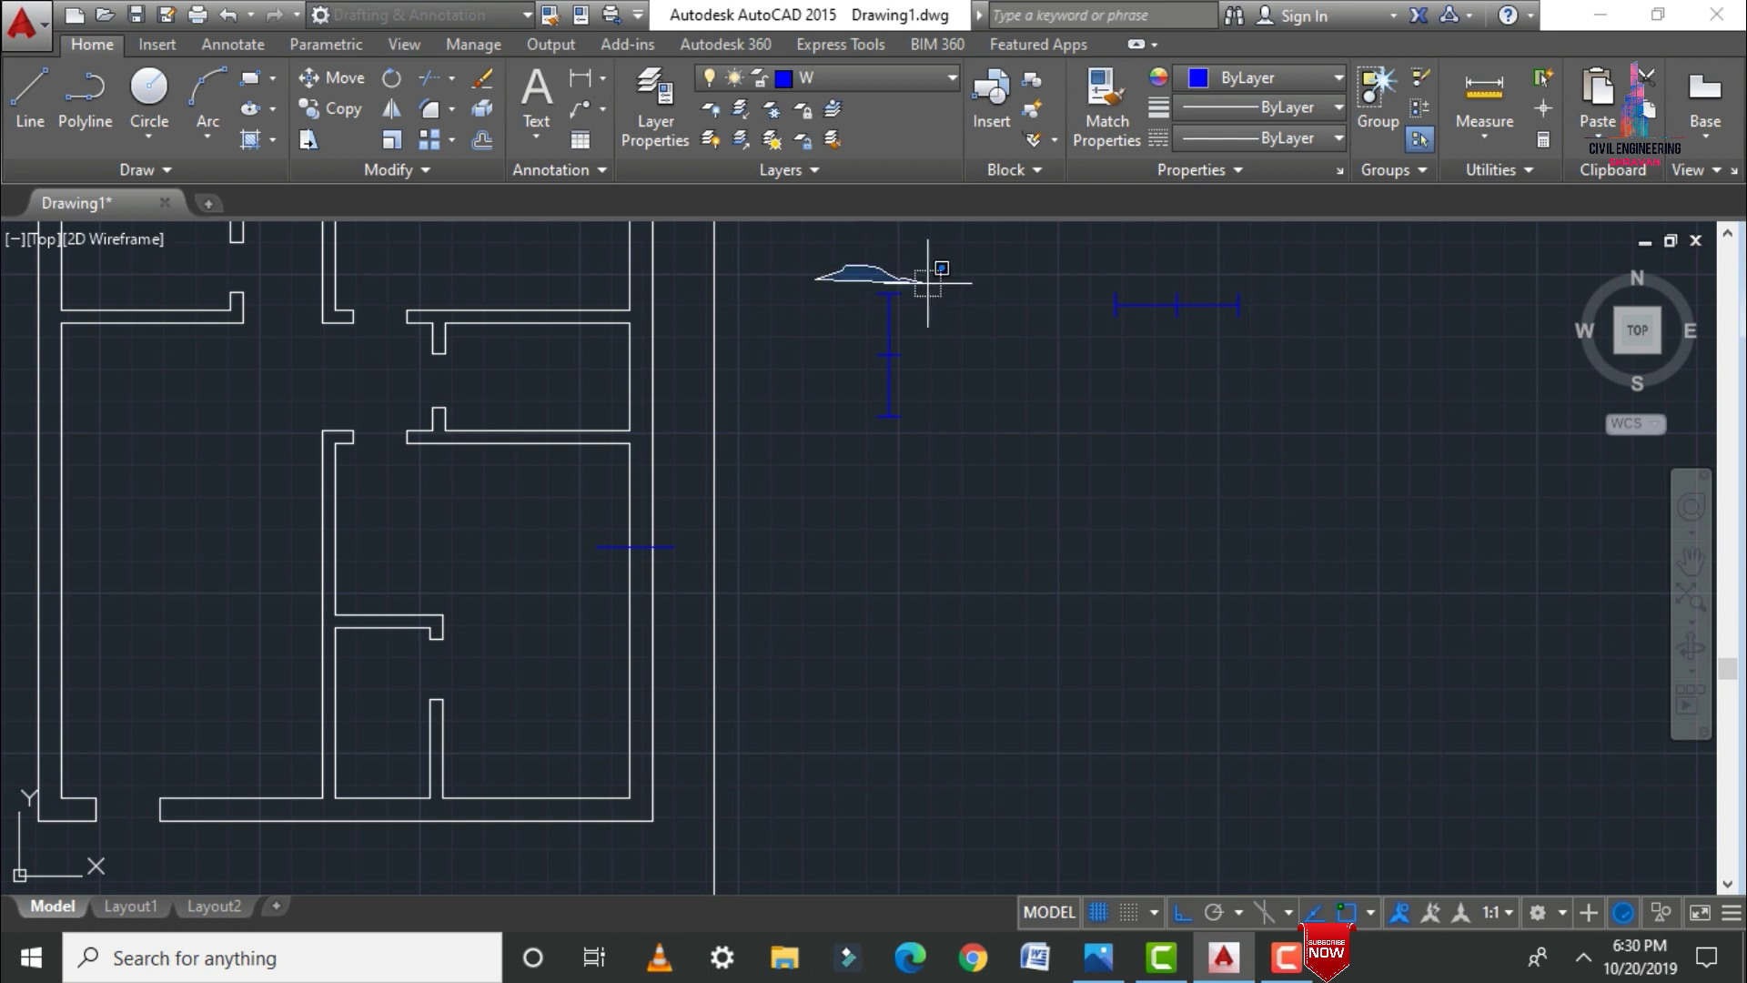
left_click_drag(928, 284, 838, 495)
key("Return")
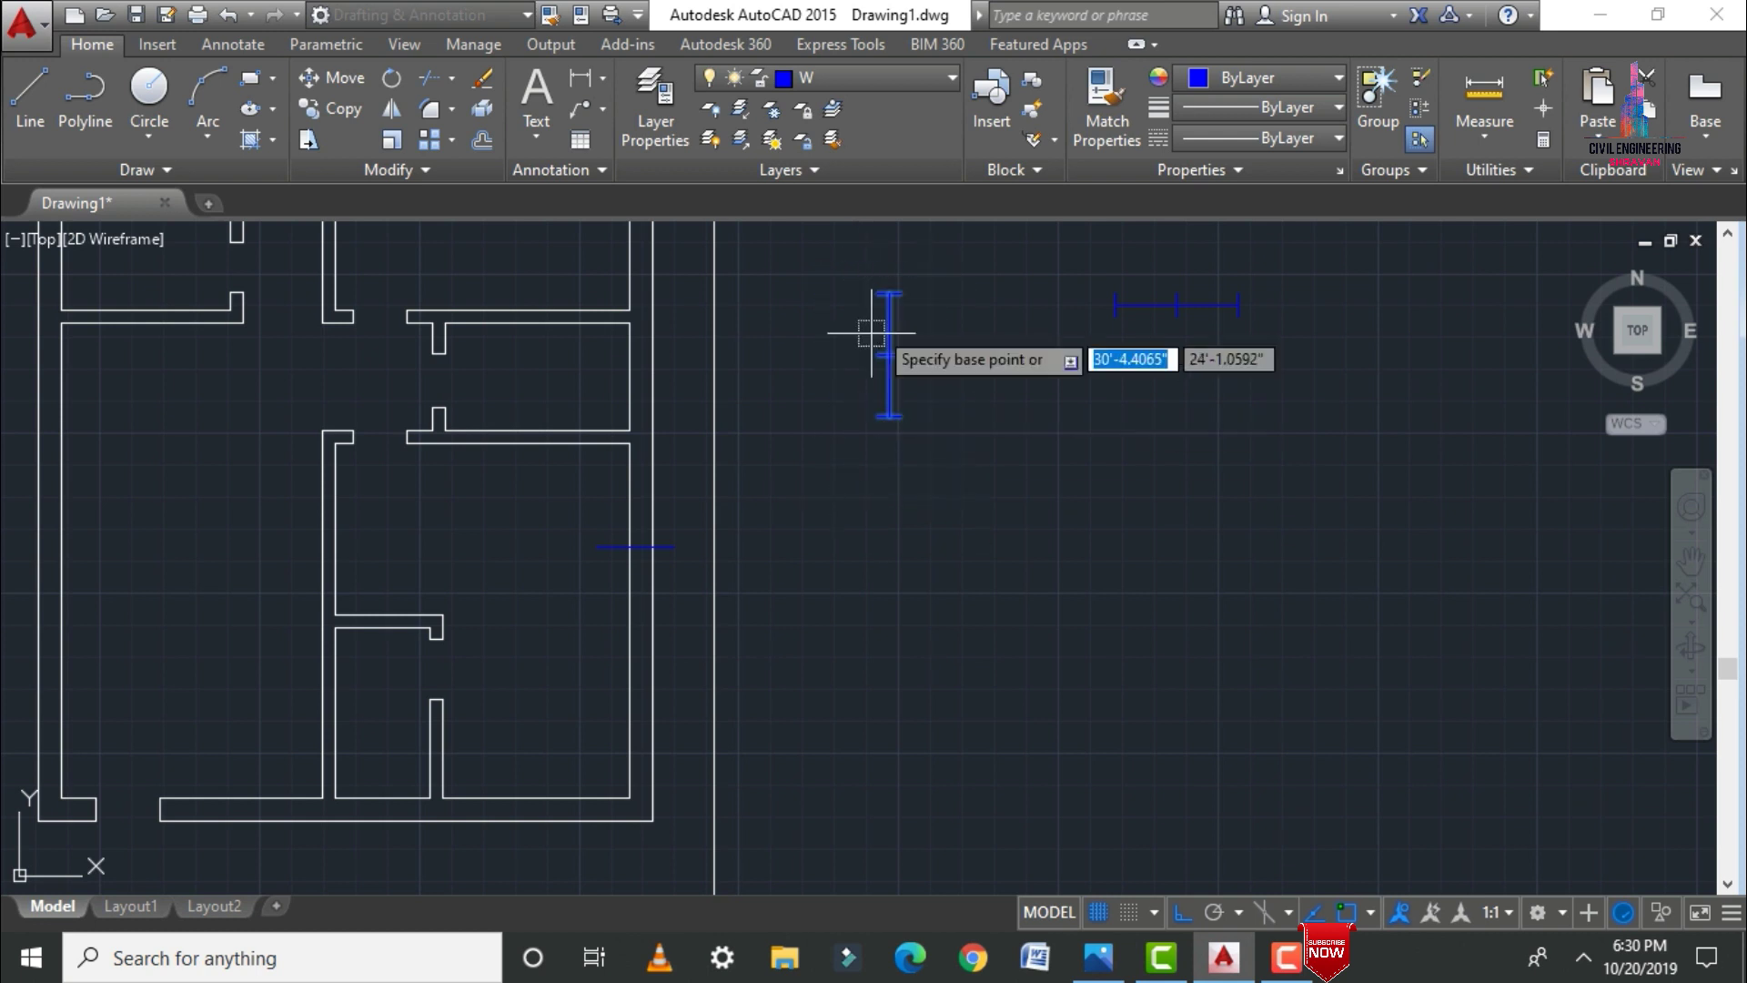
left_click(912, 294)
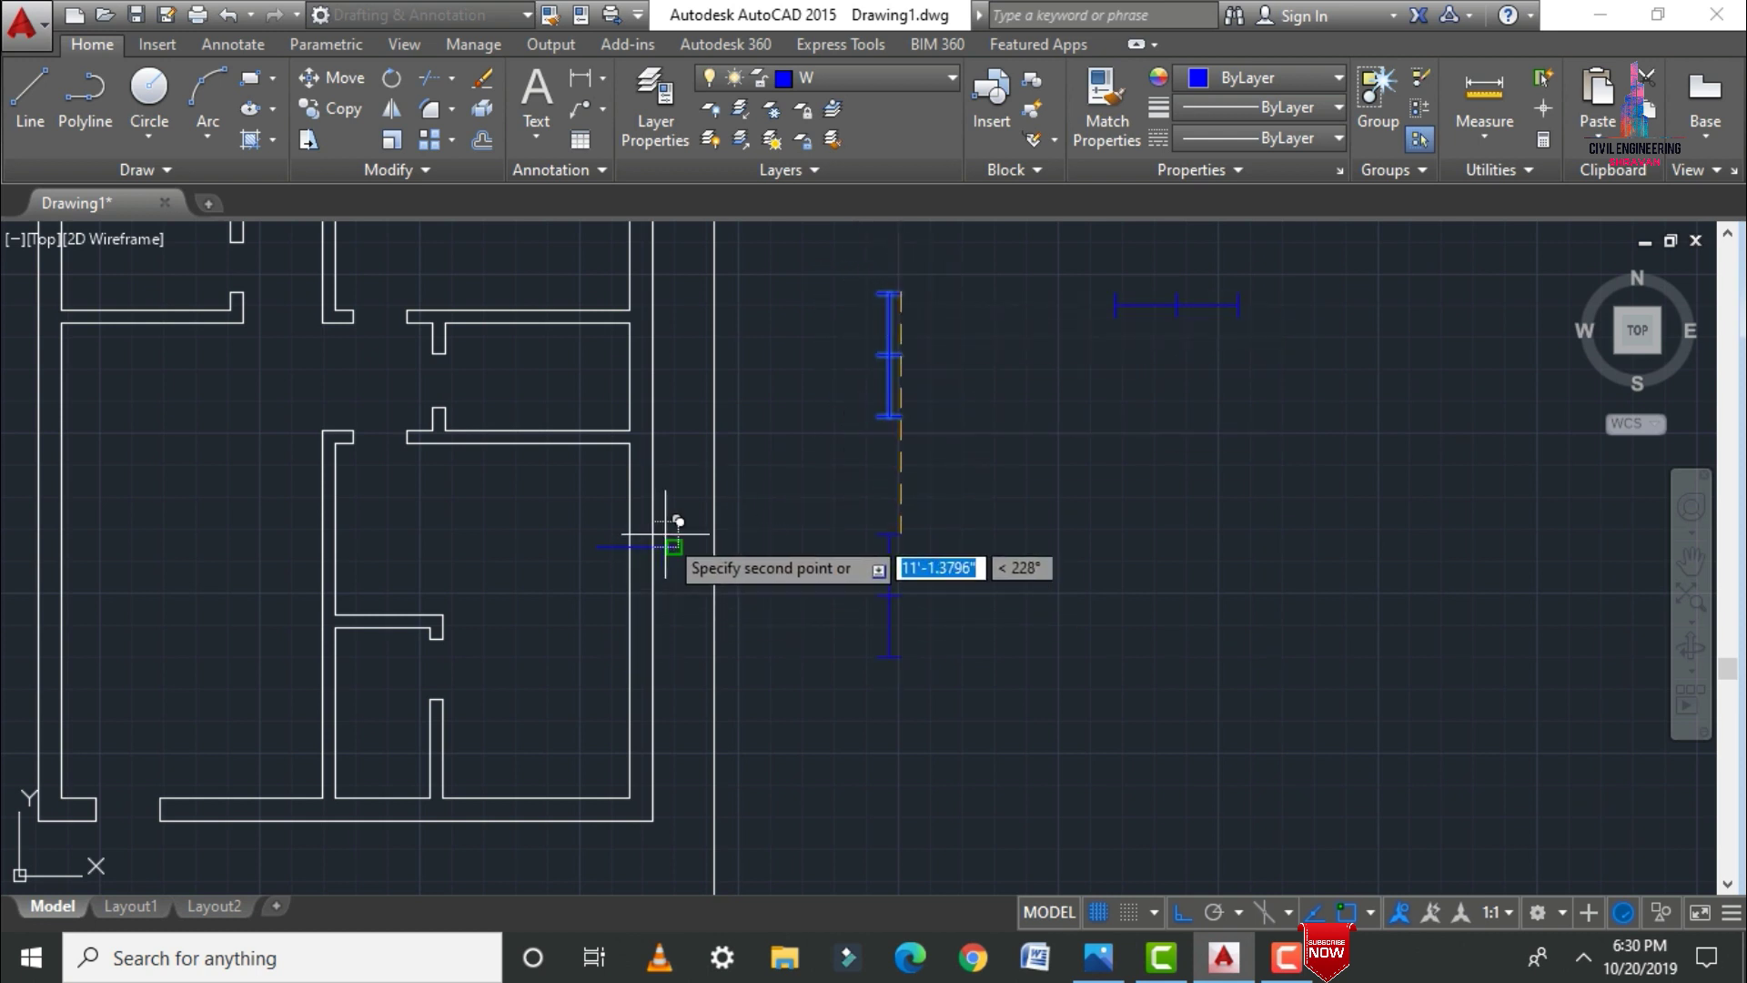
scroll(655, 546, "up", 2)
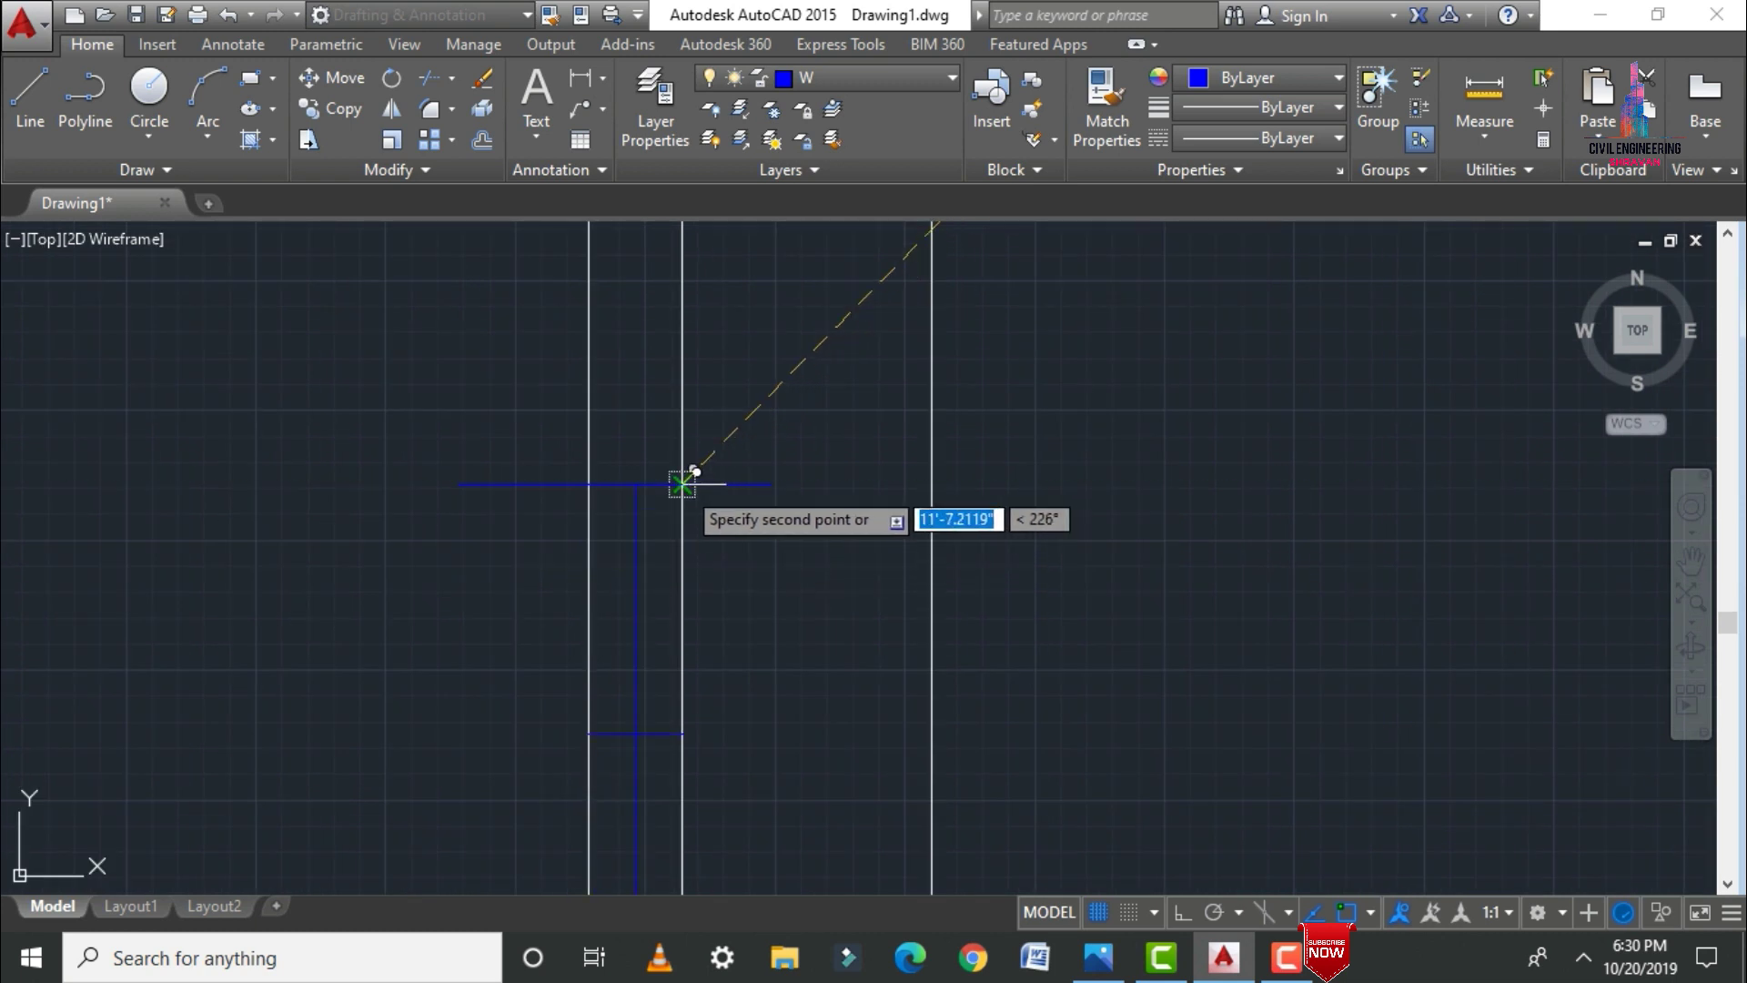
scroll(682, 485, "down", 3)
scroll(970, 480, "down", 3)
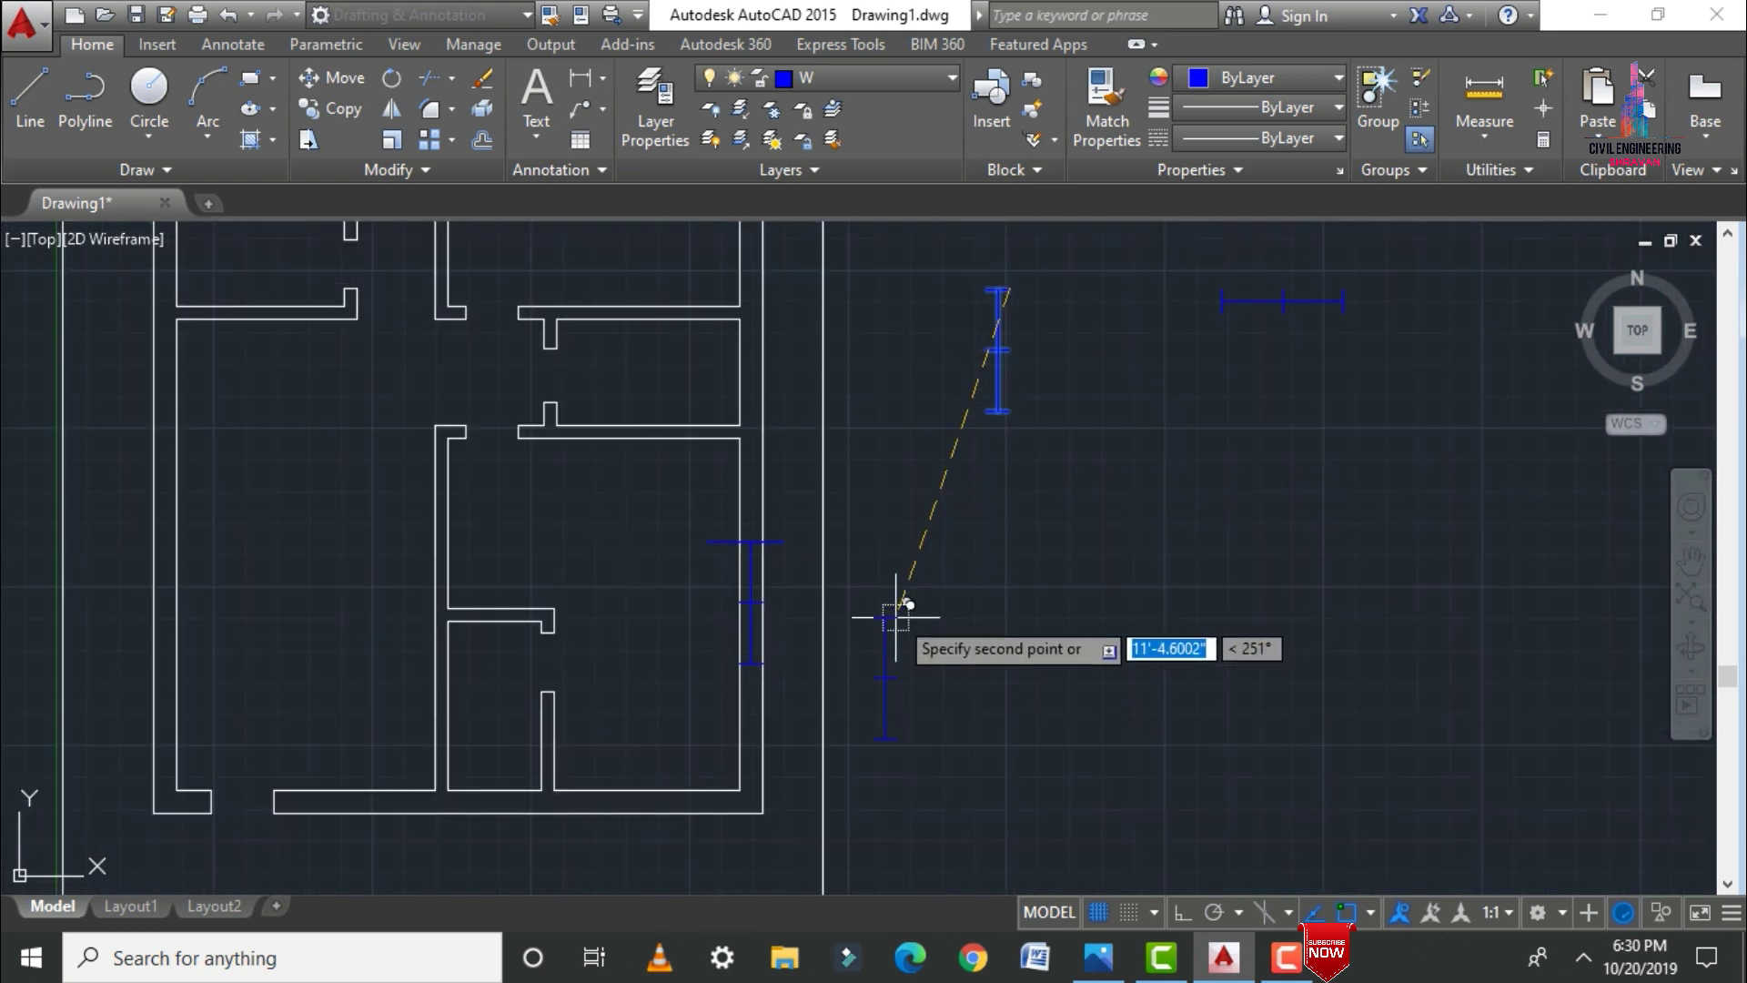
key("Escape")
Step: Draw a horizontal guide line across the upper-right room's right external wall and copy the vertical window symbol onto it
scroll(904, 573, "down", 4)
scroll(890, 400, "up", 2)
scroll(883, 400, "up", 5)
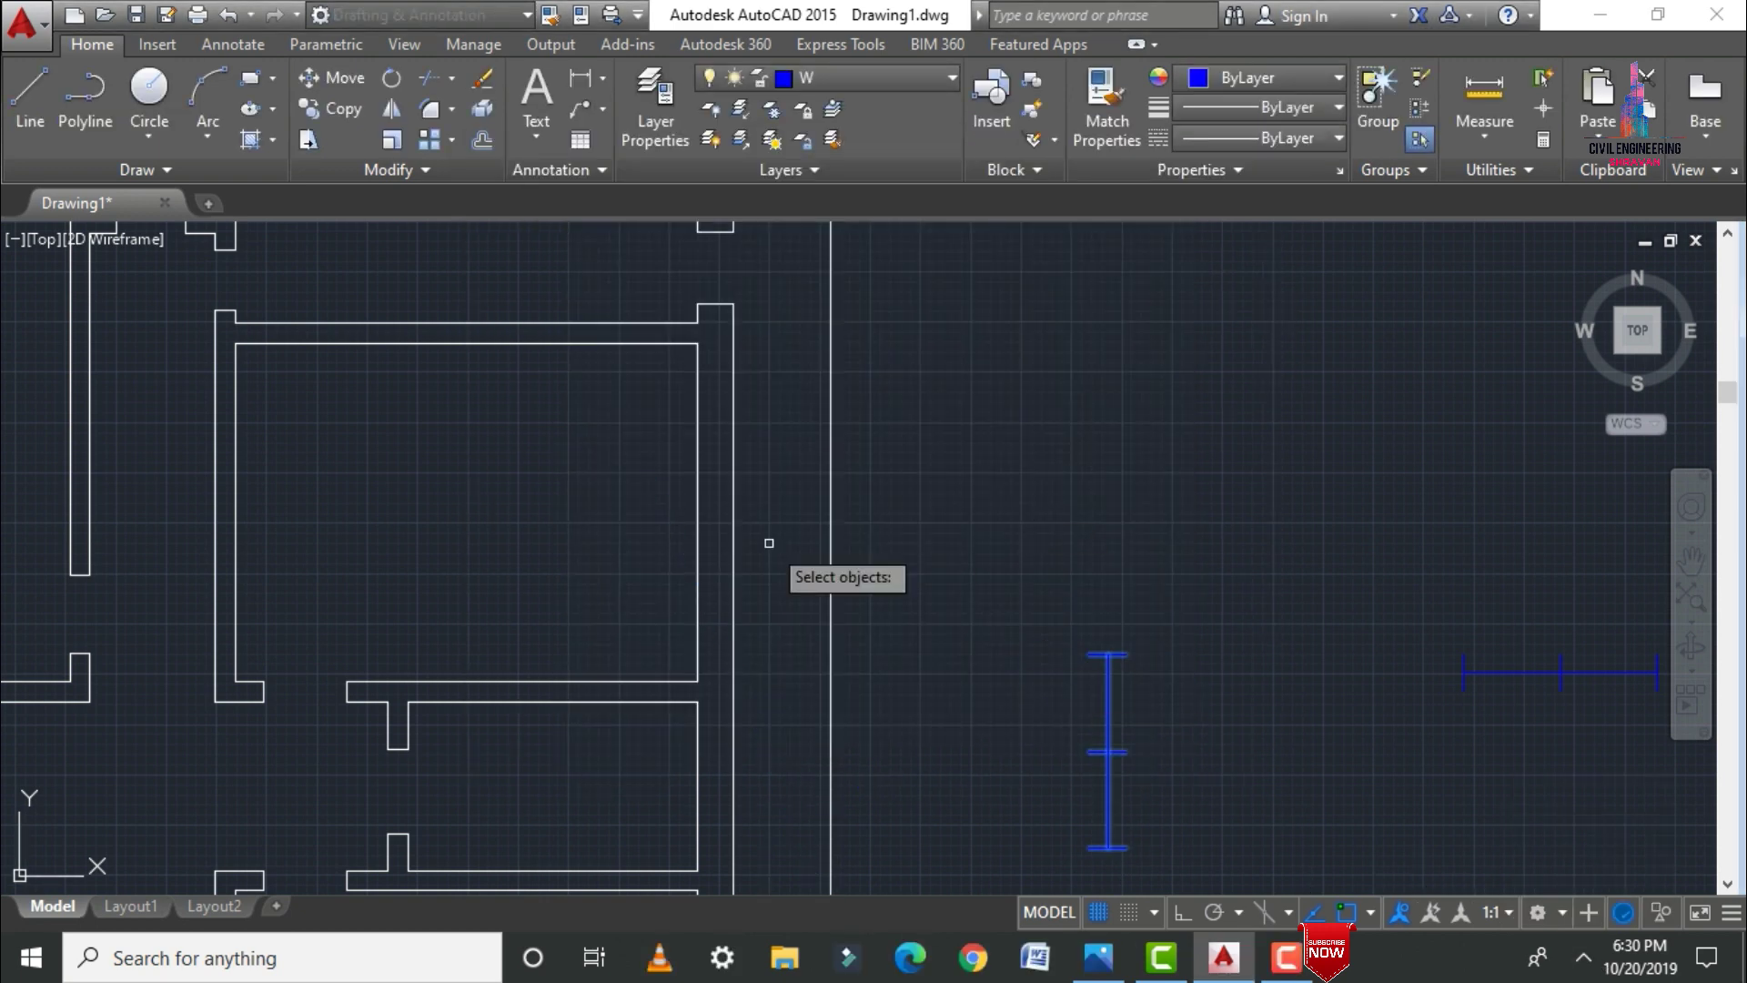
key("Escape")
left_click(647, 420)
left_click(792, 421)
left_click(1107, 653)
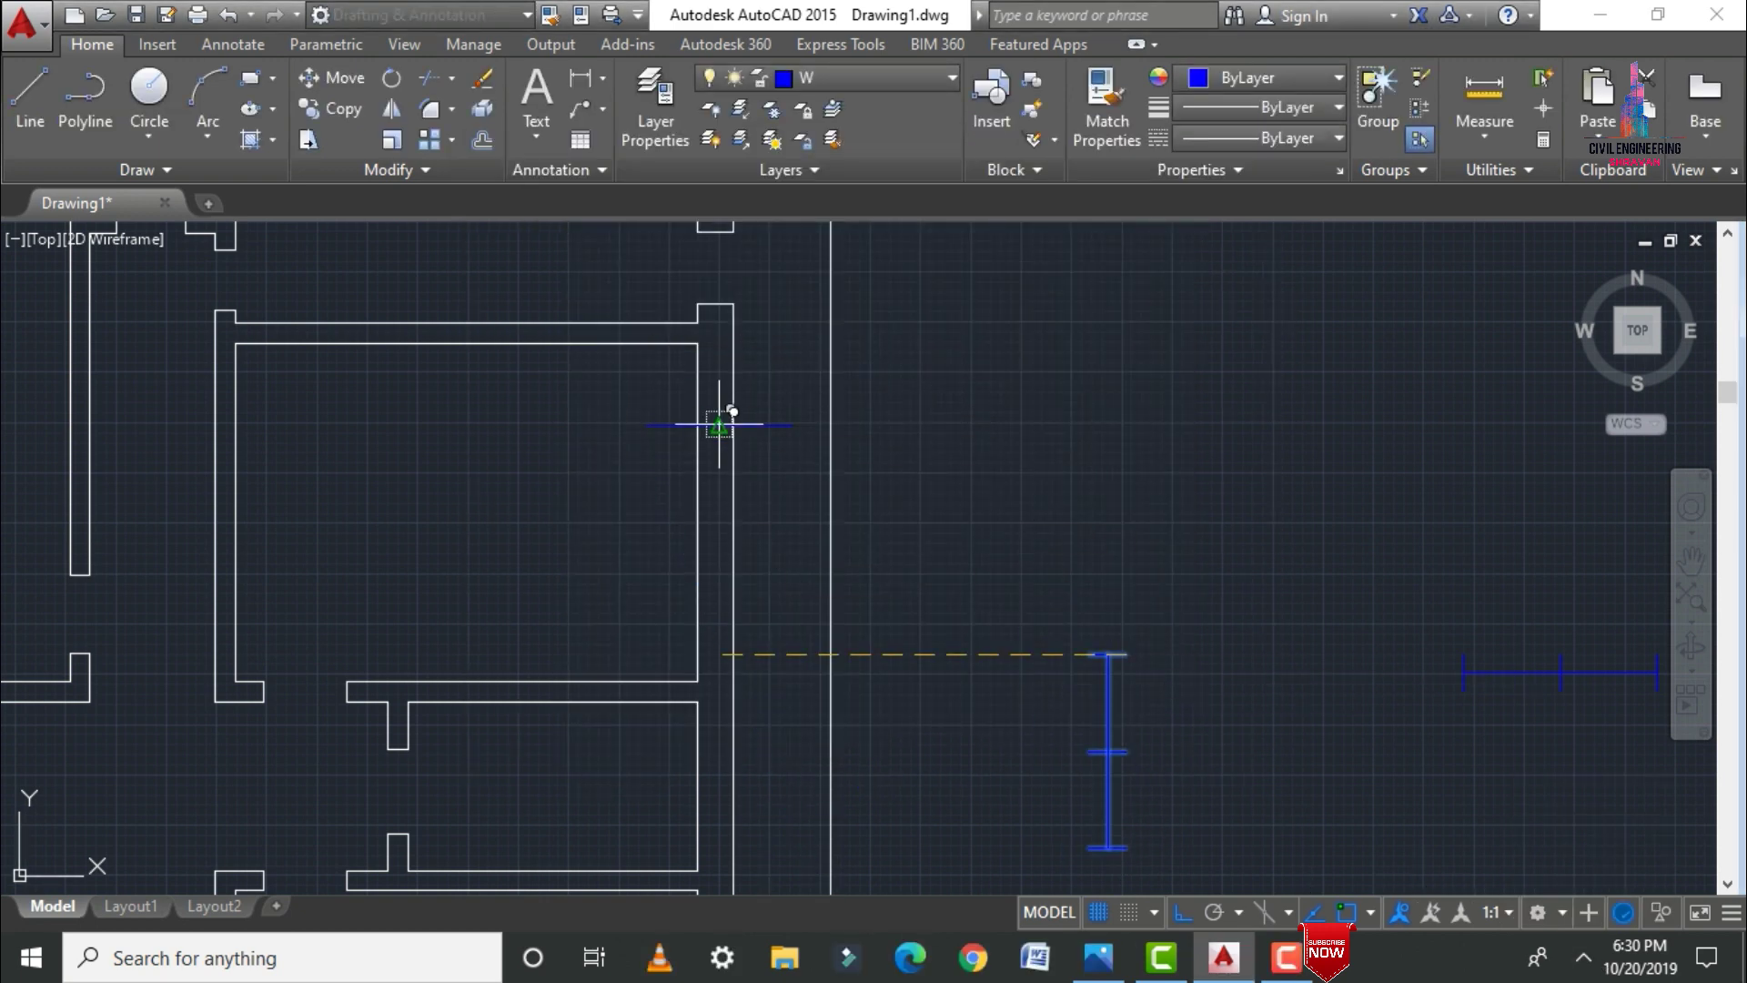
left_click(716, 421)
Step: Copy the horizontal window symbol into the top external wall, in its right-hand stretch
scroll(944, 459, "down", 5)
scroll(769, 447, "down", 3)
scroll(769, 446, "up", 5)
scroll(734, 503, "down", 8)
scroll(1010, 600, "up", 8)
left_click(975, 518)
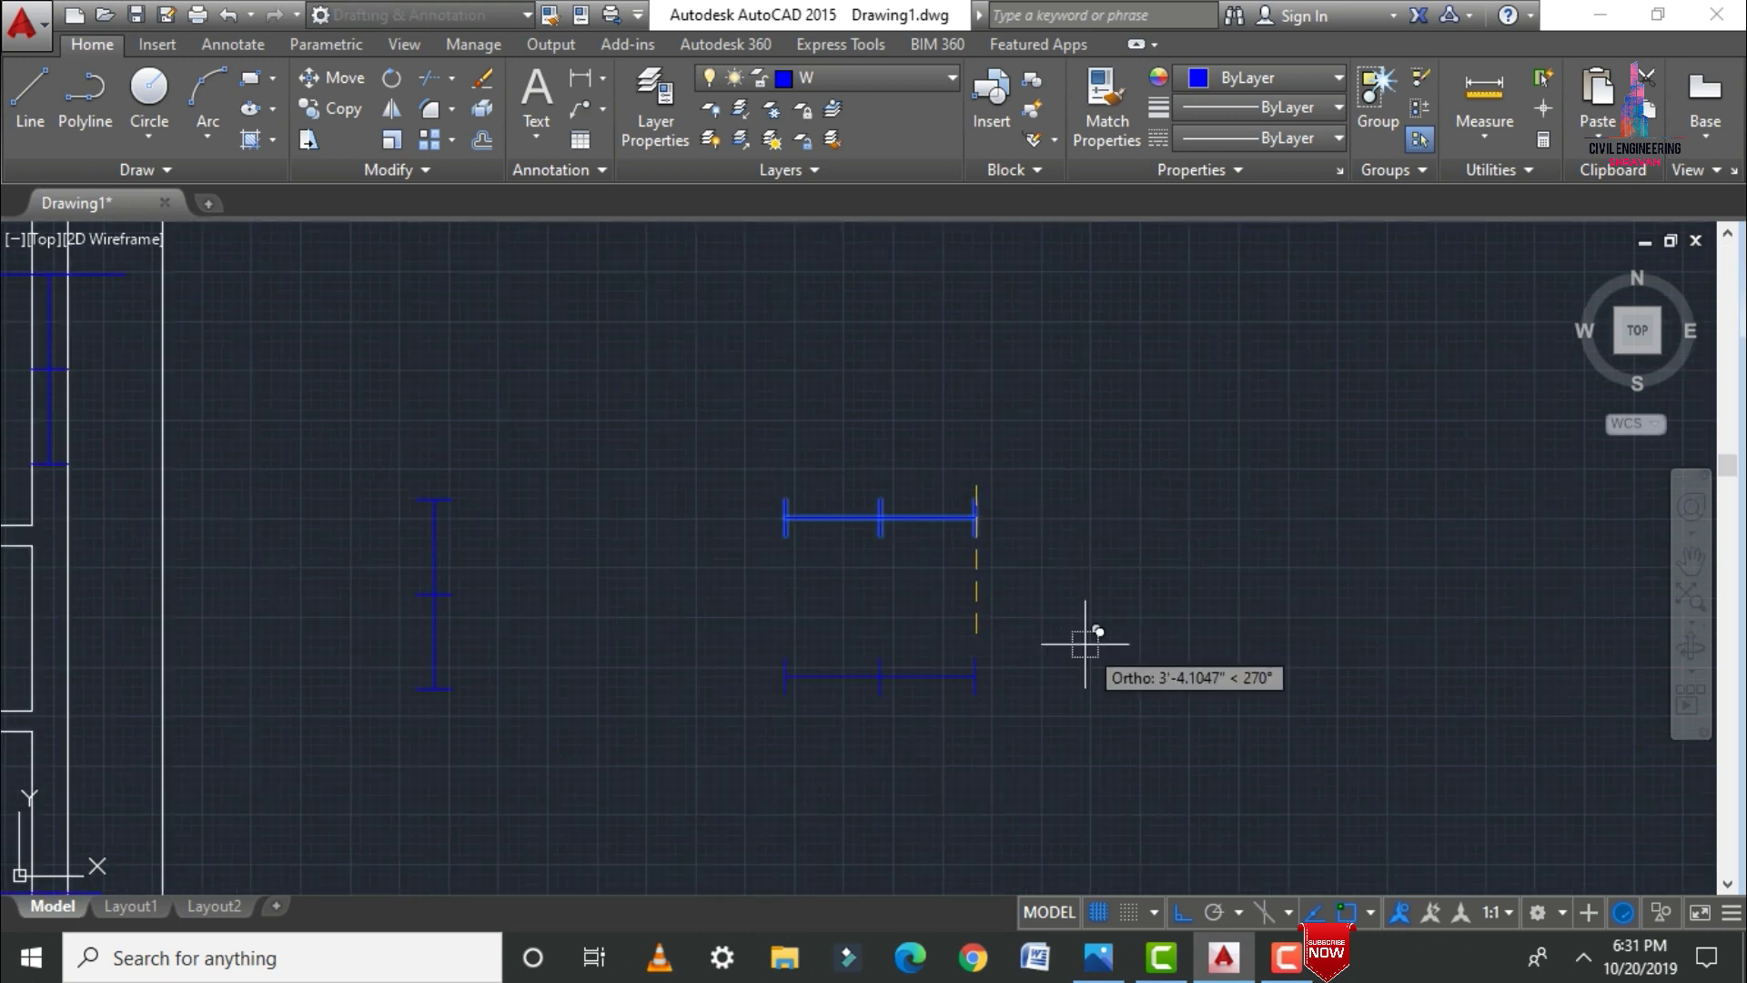
scroll(1089, 644, "down", 8)
left_click(856, 480)
key("Escape")
Step: Copy the vertical window symbol into the upper-left room's left external wall and delete the guide lines of the upper windows
mouse_move(678, 327)
left_mouse_down()
mouse_move(1220, 465)
mouse_move(1001, 698)
mouse_move(1010, 883)
left_mouse_up()
key("Return")
scroll(917, 310, "up", 6)
left_click(1041, 421)
scroll(812, 685, "down", 10)
left_click(431, 449)
left_click(661, 447)
left_click(774, 621)
key("Delete")
key("Return")
left_click(972, 760)
left_click(181, 524)
scroll(152, 517, "down", 4)
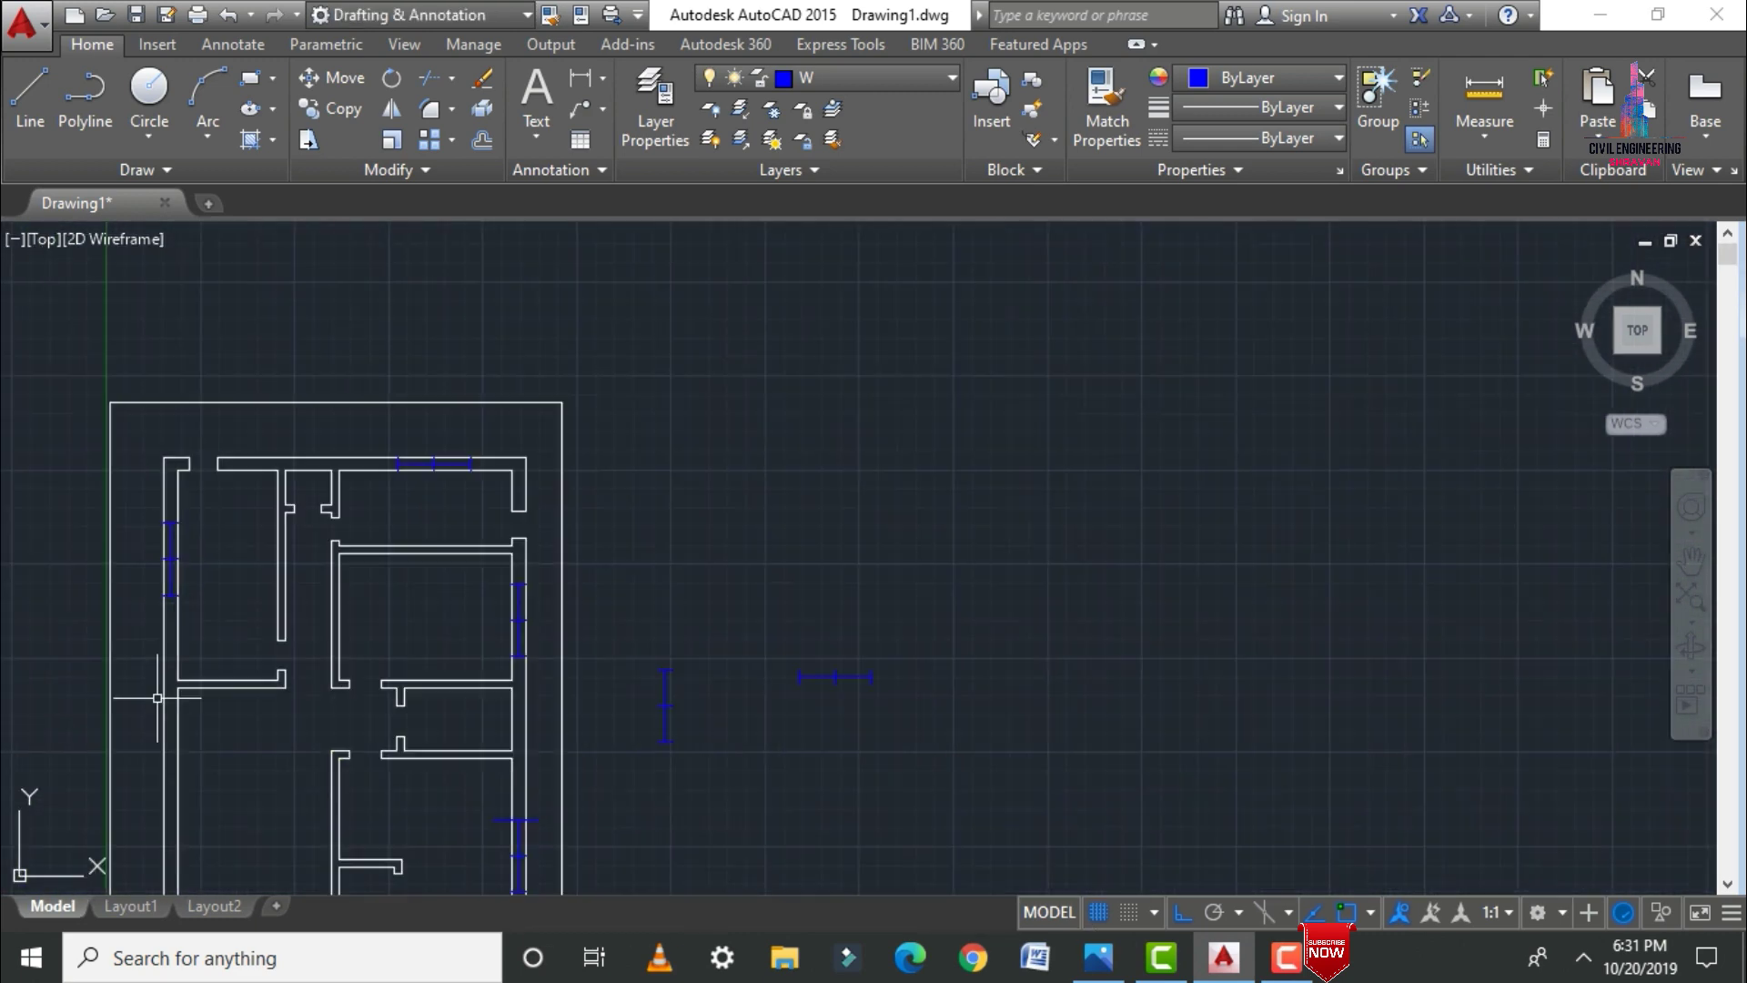
Step: Copy the vertical window symbol into the lower-left room's left external wall and delete its guide line
scroll(284, 735, "up", 2)
left_click_drag(719, 569, 781, 687)
left_click(750, 593)
scroll(260, 688, "up", 5)
left_click(418, 557)
key("Delete")
Step: Make layer 0 current and cut an opening in the left external wall just below the upper-left room
left_click(952, 78)
left_click(804, 106)
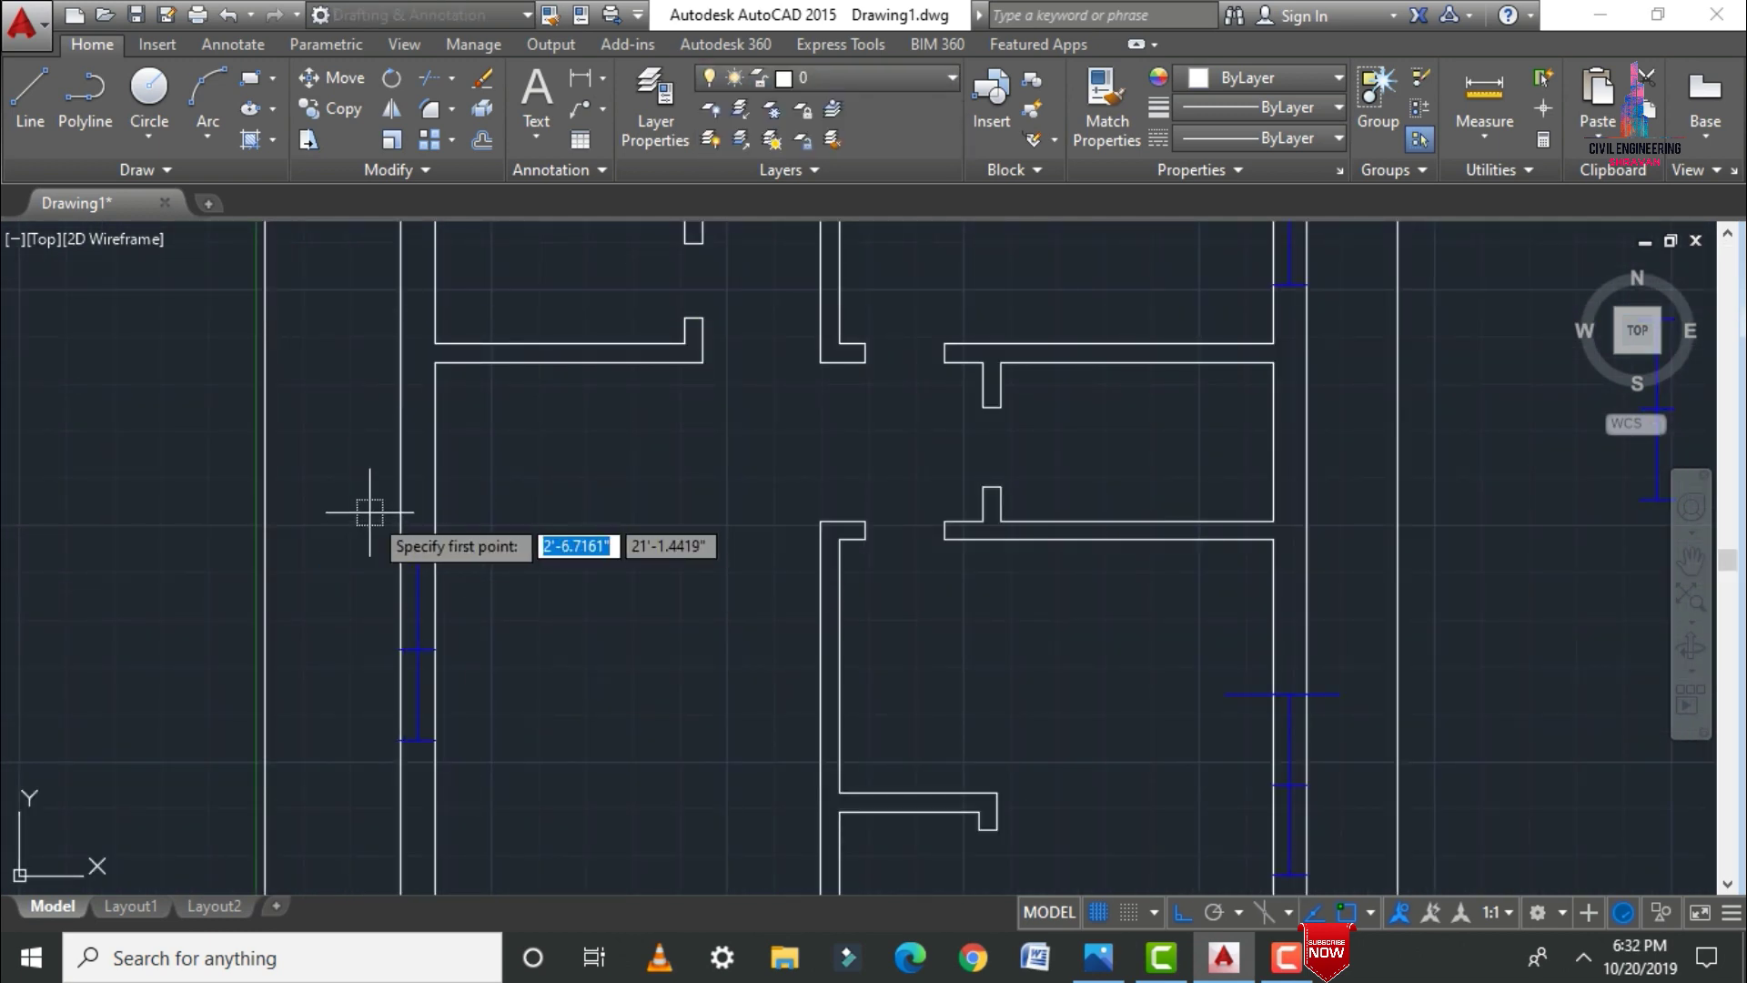
left_click(354, 519)
scroll(337, 560, "down", 10)
scroll(346, 509, "up", 3)
scroll(487, 455, "down", 4)
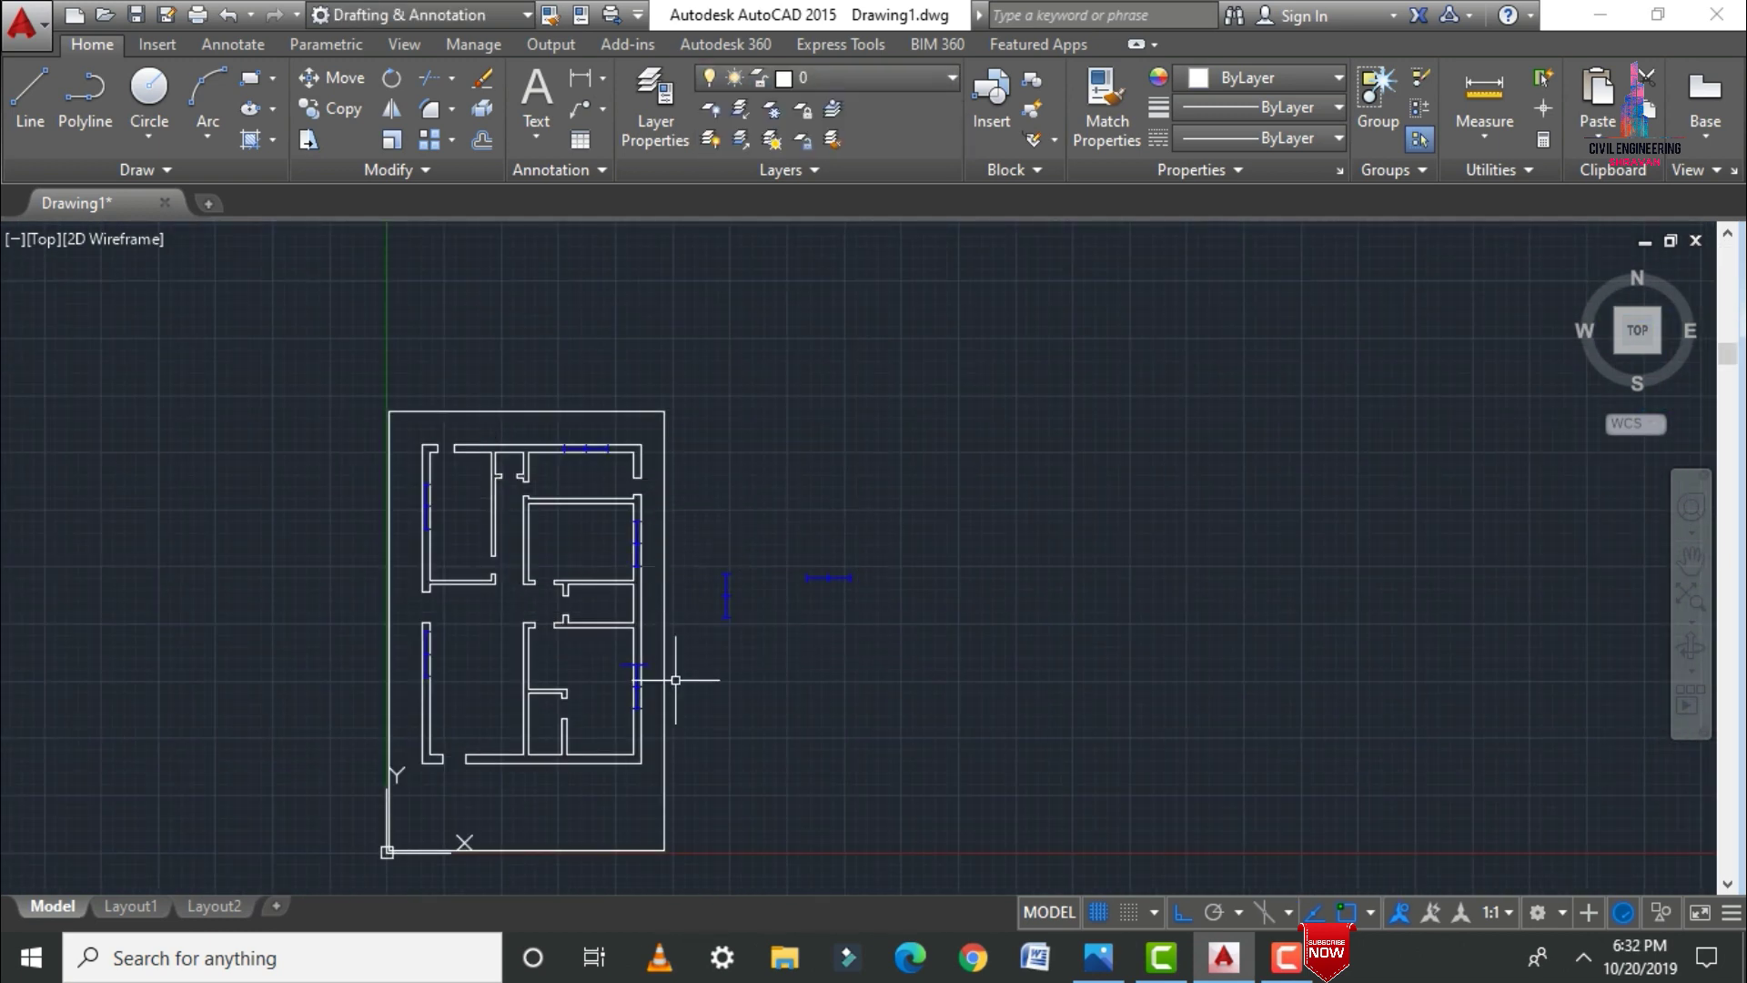
Step: Delete the guide line across the lower-right room's external wall and the two spare window symbols beside the plan
scroll(675, 680, "up", 4)
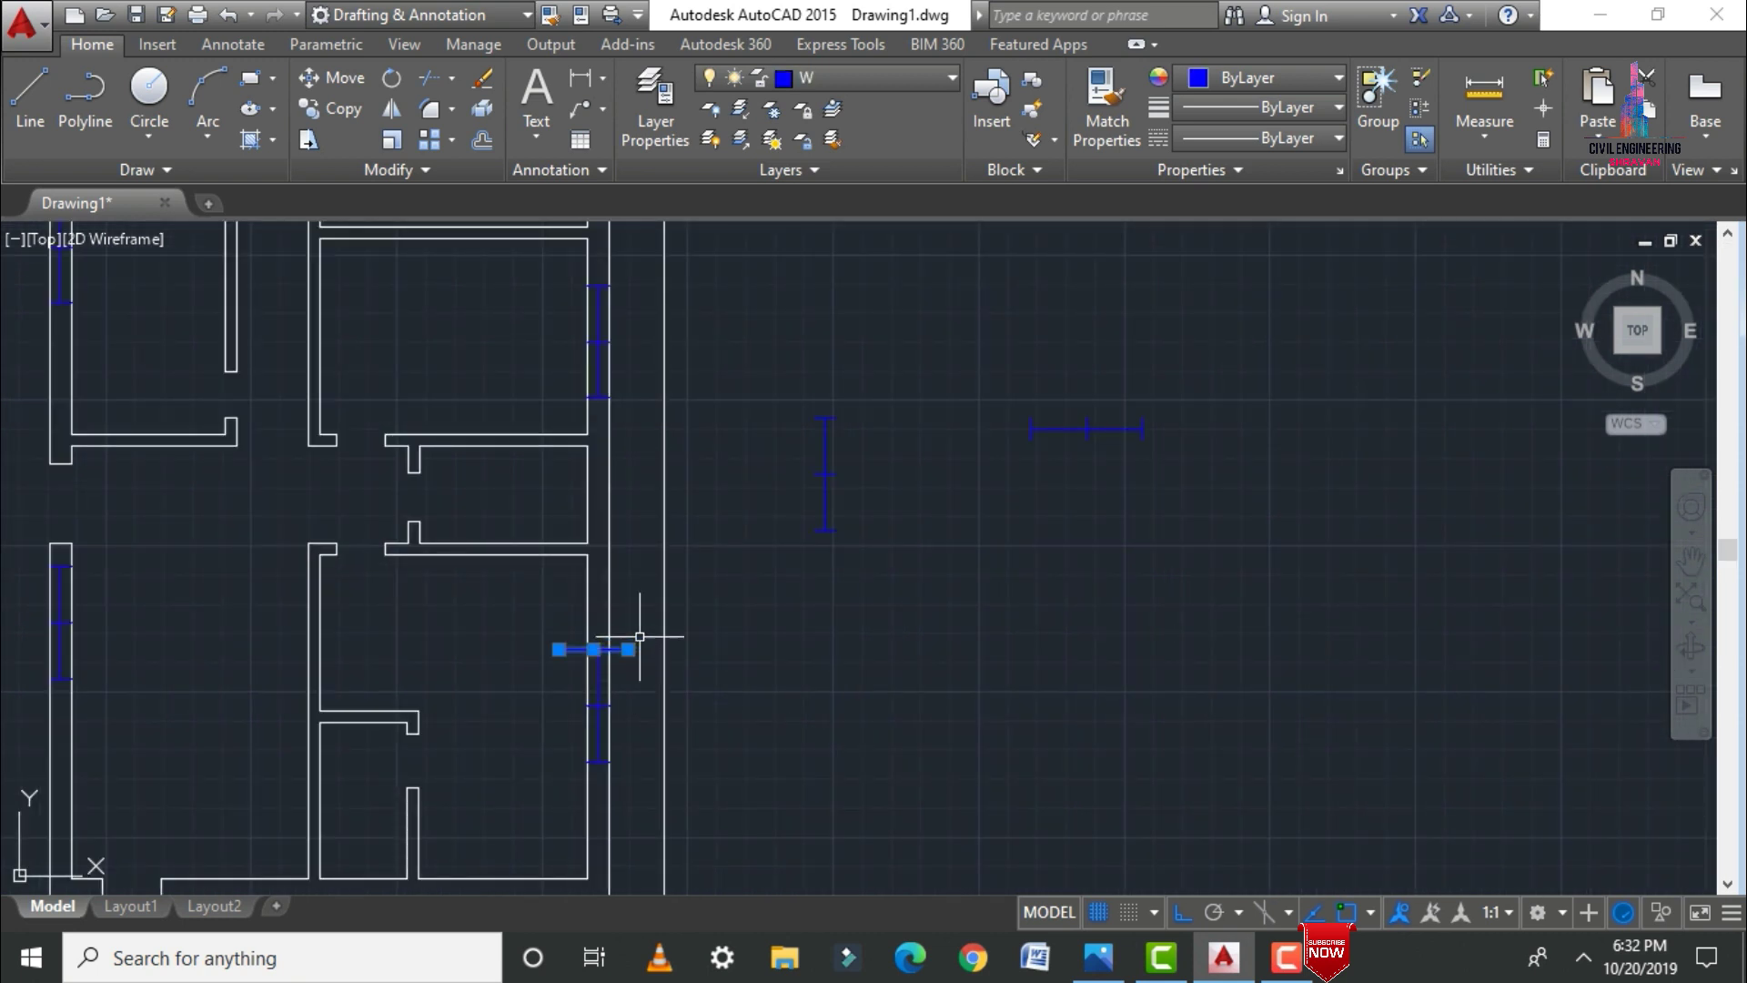
left_click(759, 344)
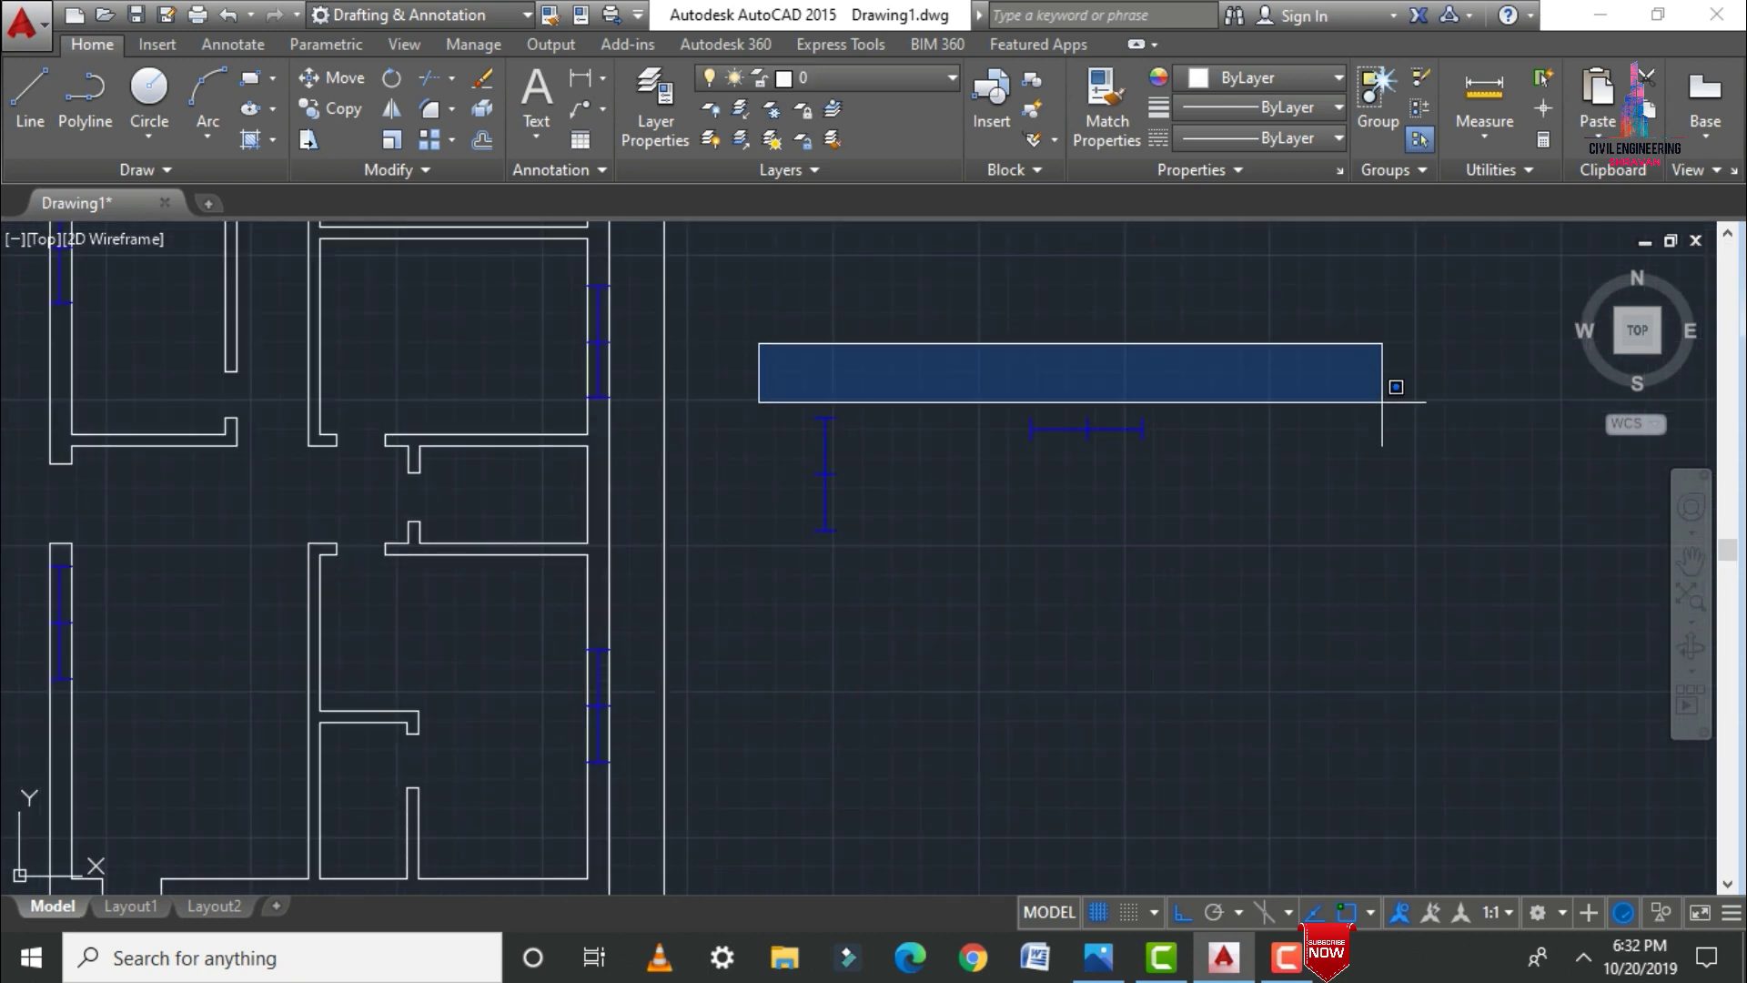
left_click(1303, 671)
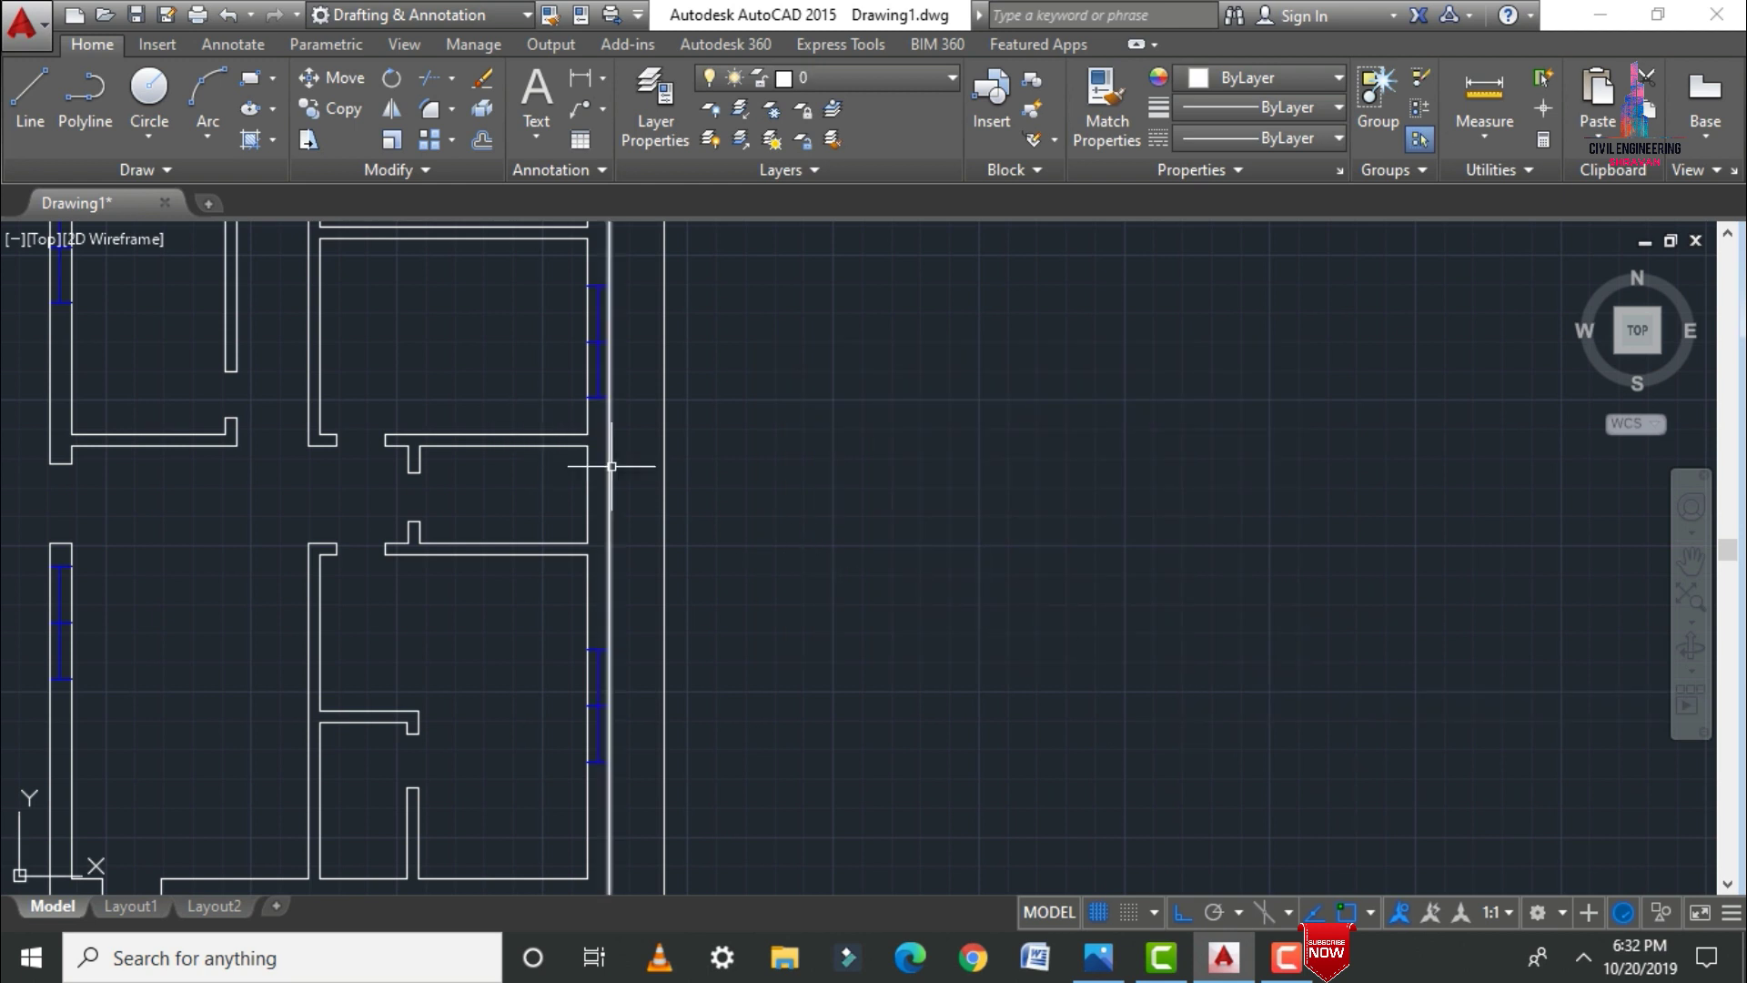
Step: Draw two horizontal lines across the right external wall of the small middle-right room to mark a window's ends
scroll(608, 462, "up", 3)
key("Return")
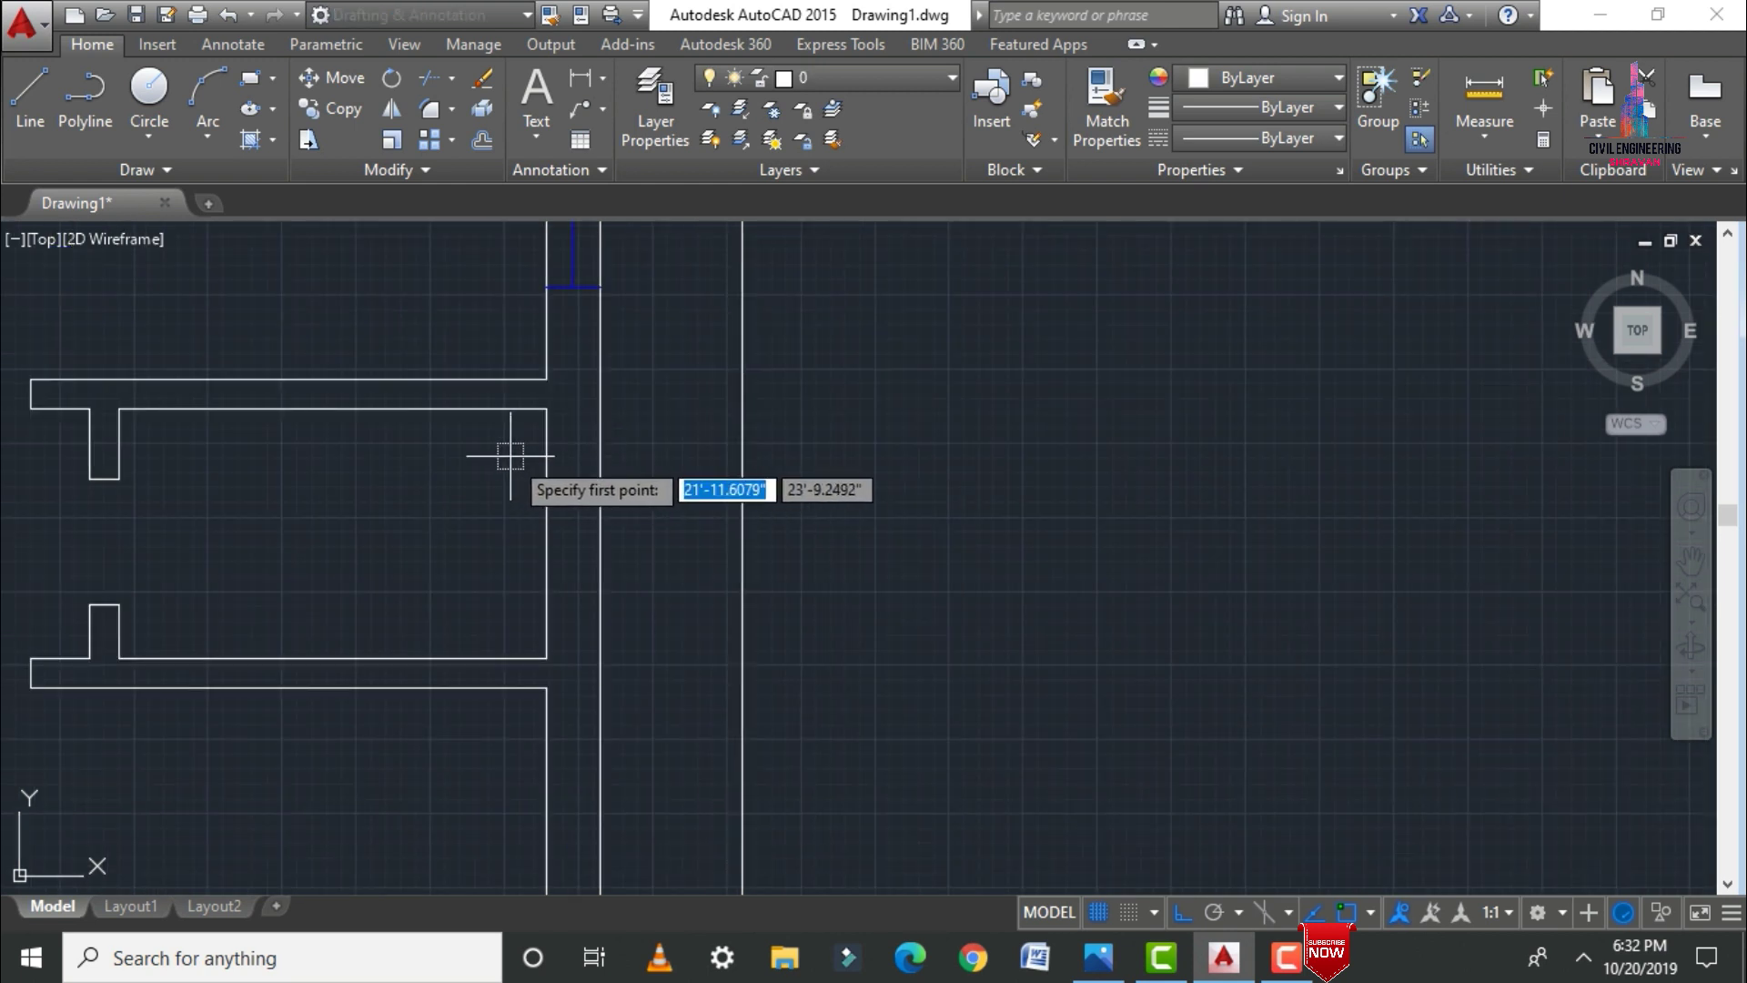
left_click(502, 456)
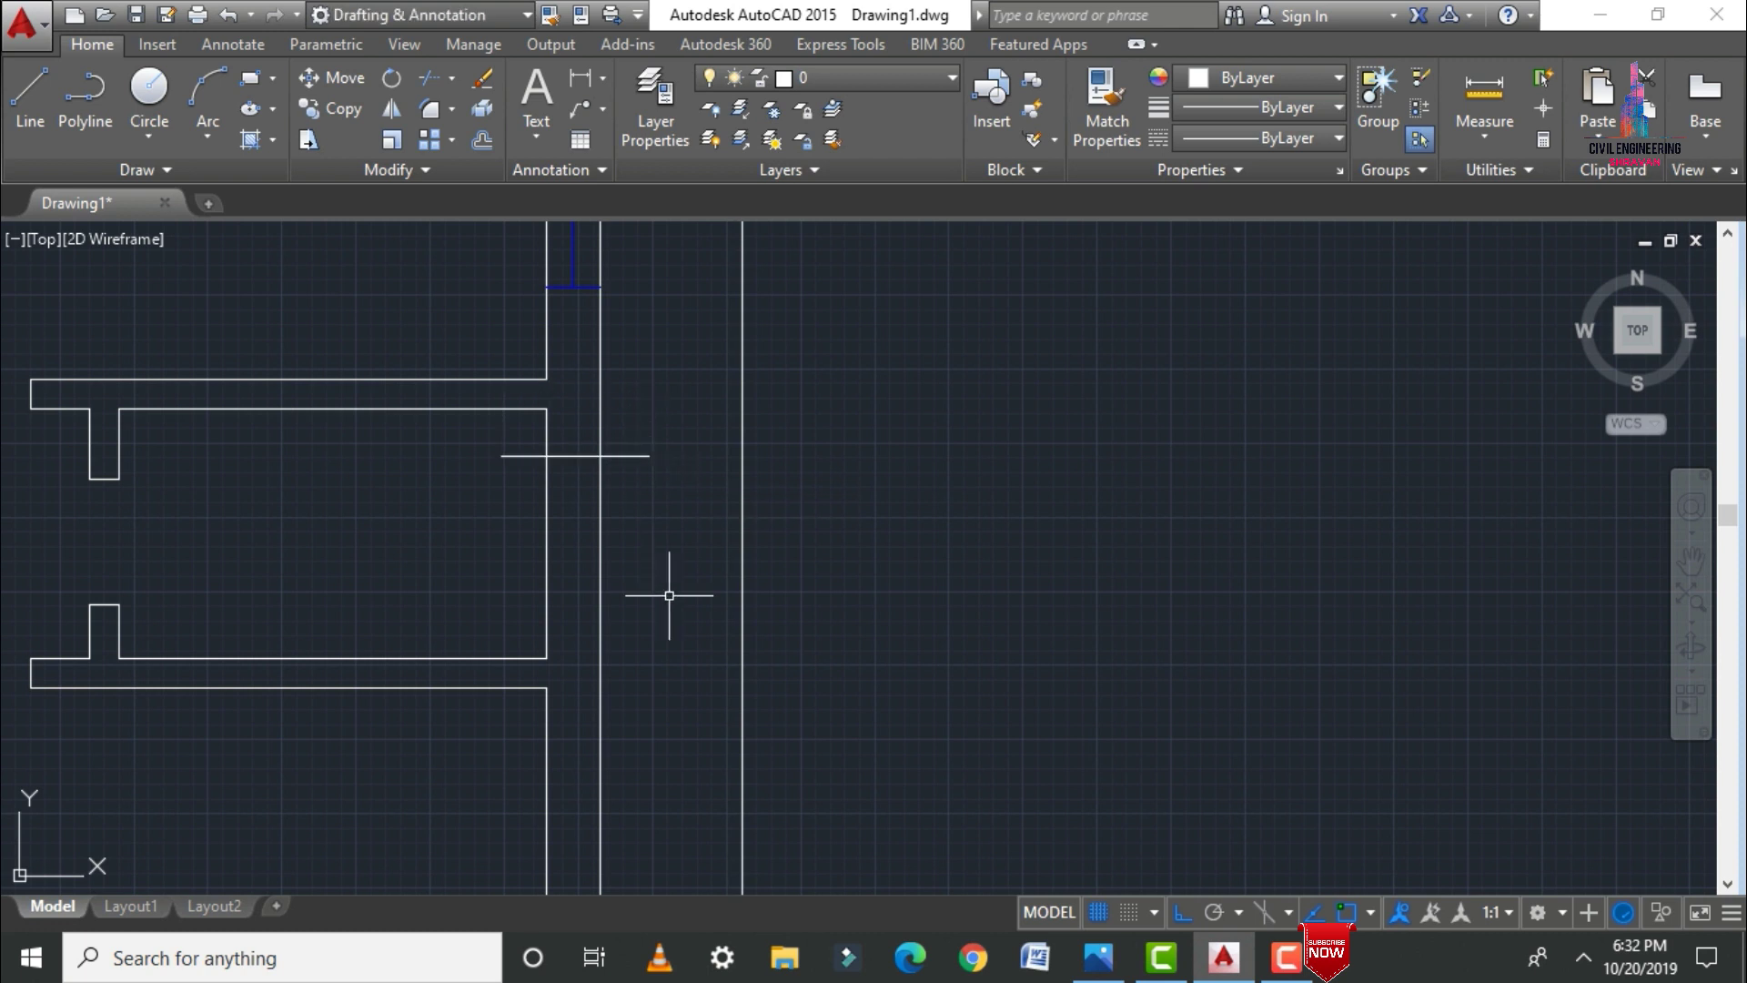
key("Return")
left_click(501, 589)
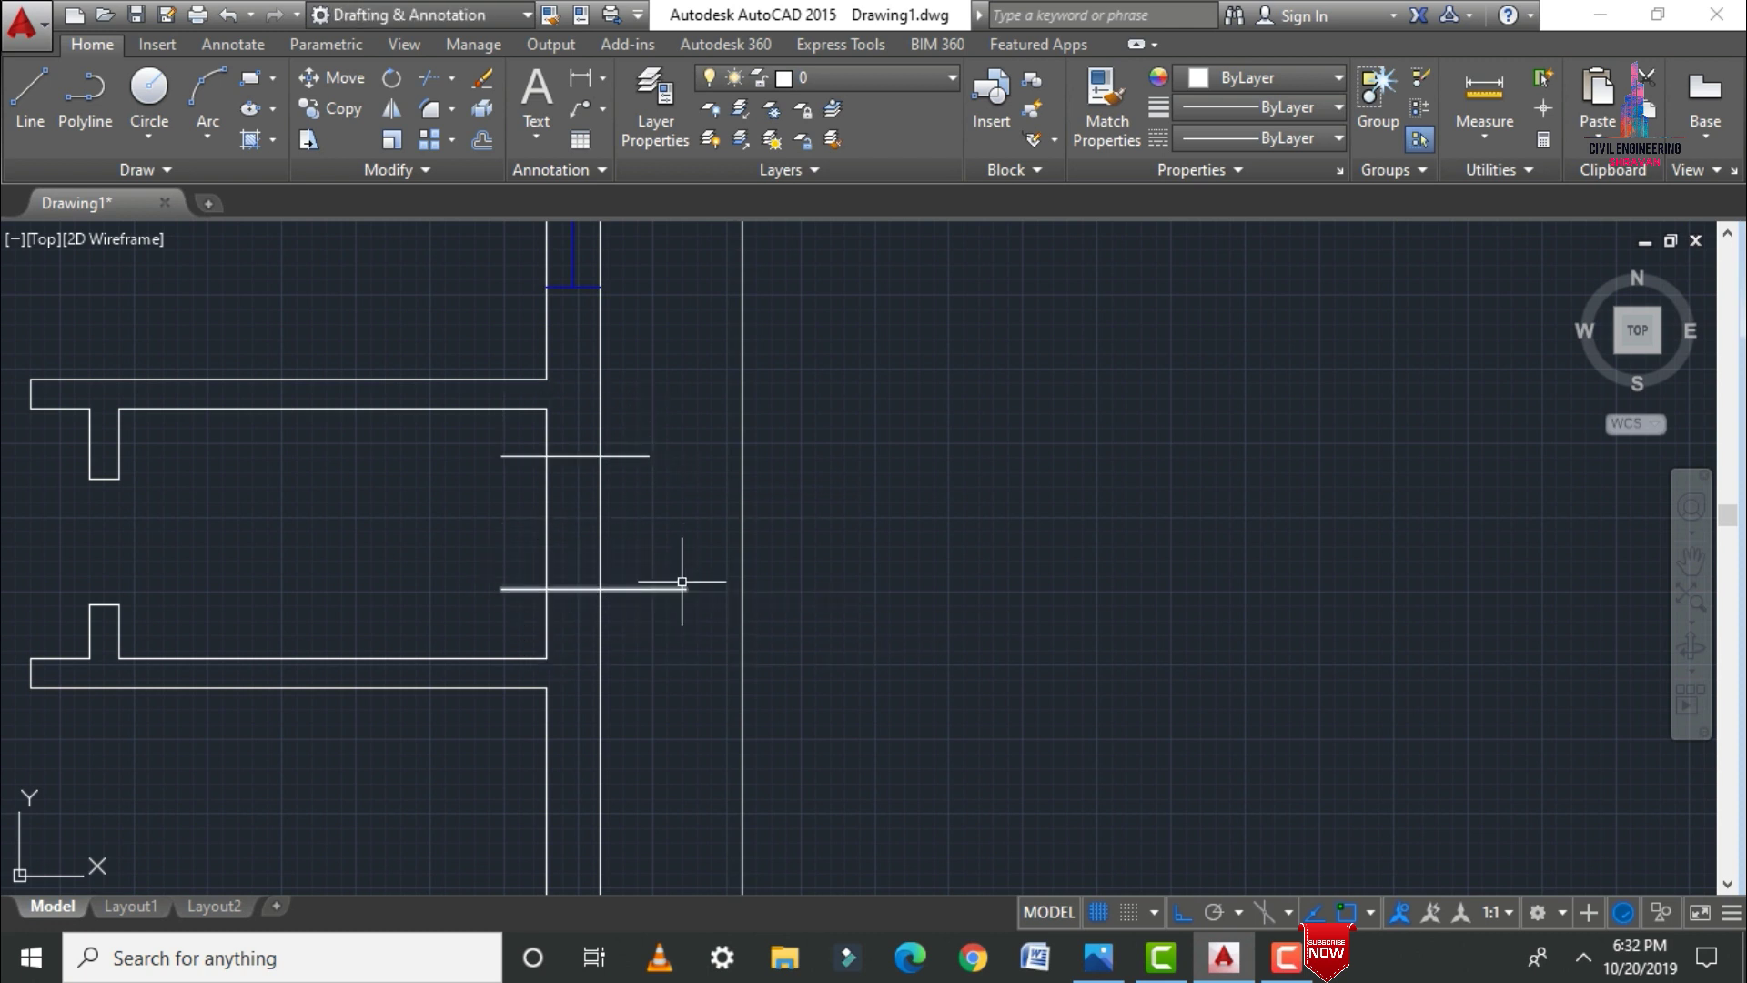
left_click(684, 588)
key("Return")
Step: Offset the small middle-right room's inner external-wall line 4.5" outward to the middle of the wall
key("Return")
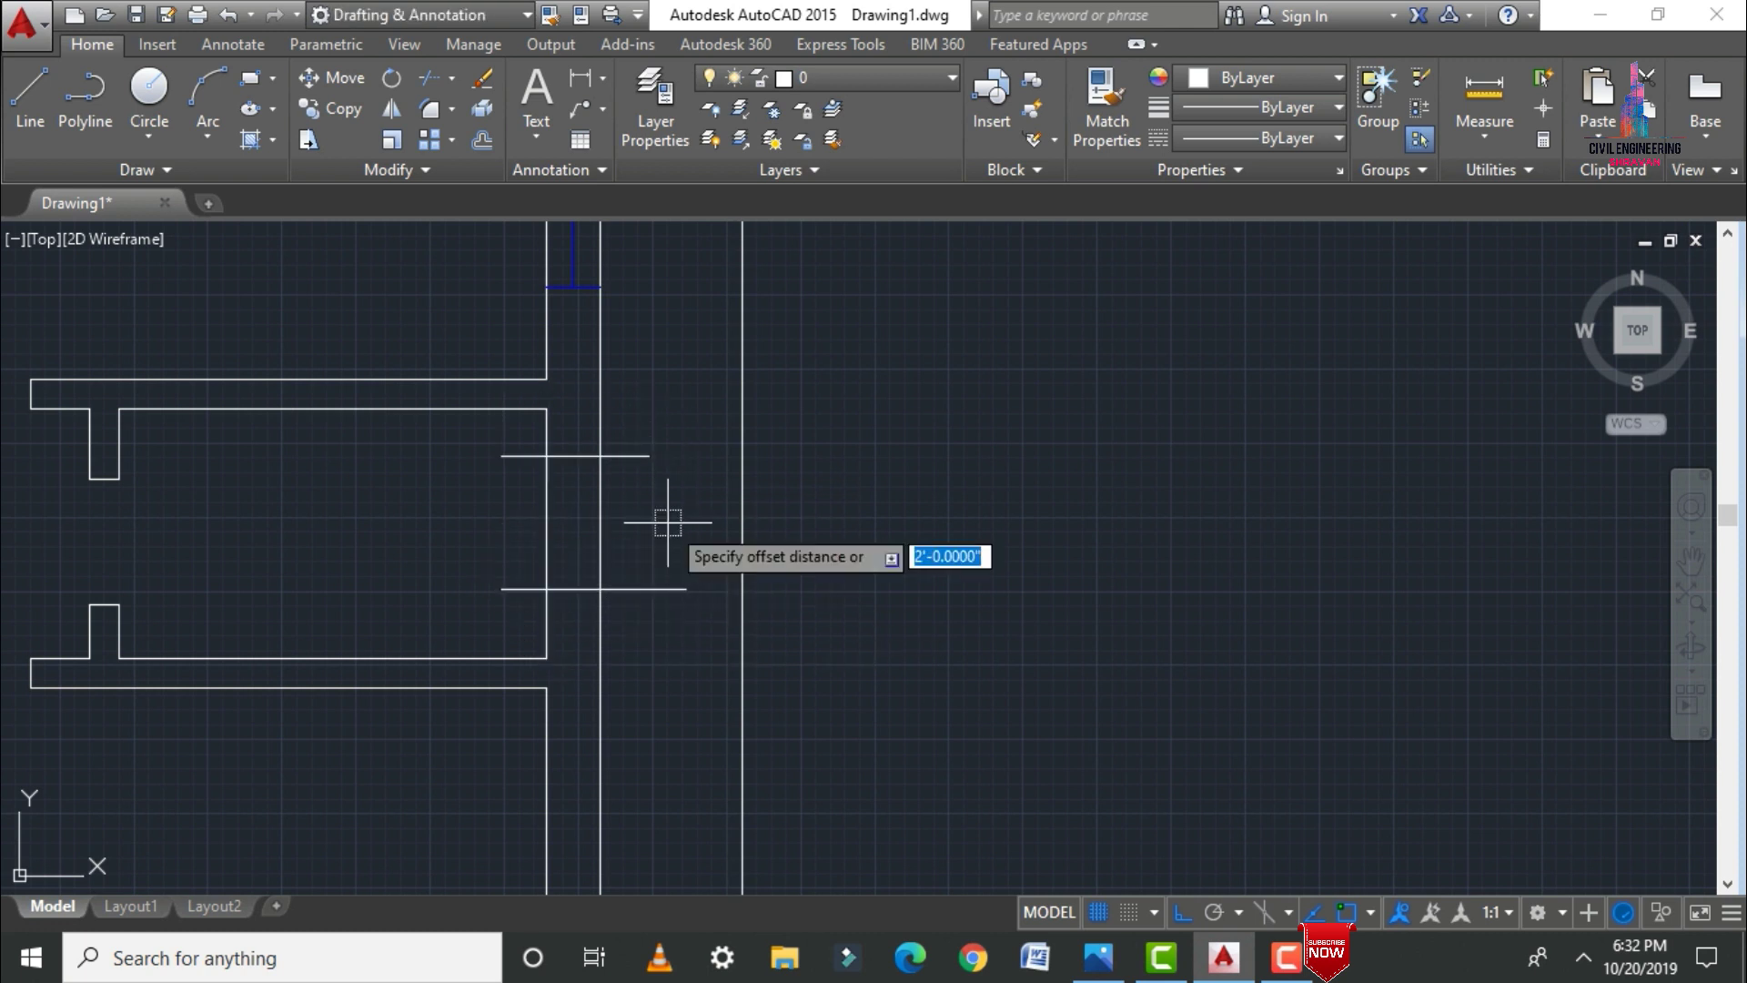
type("4")
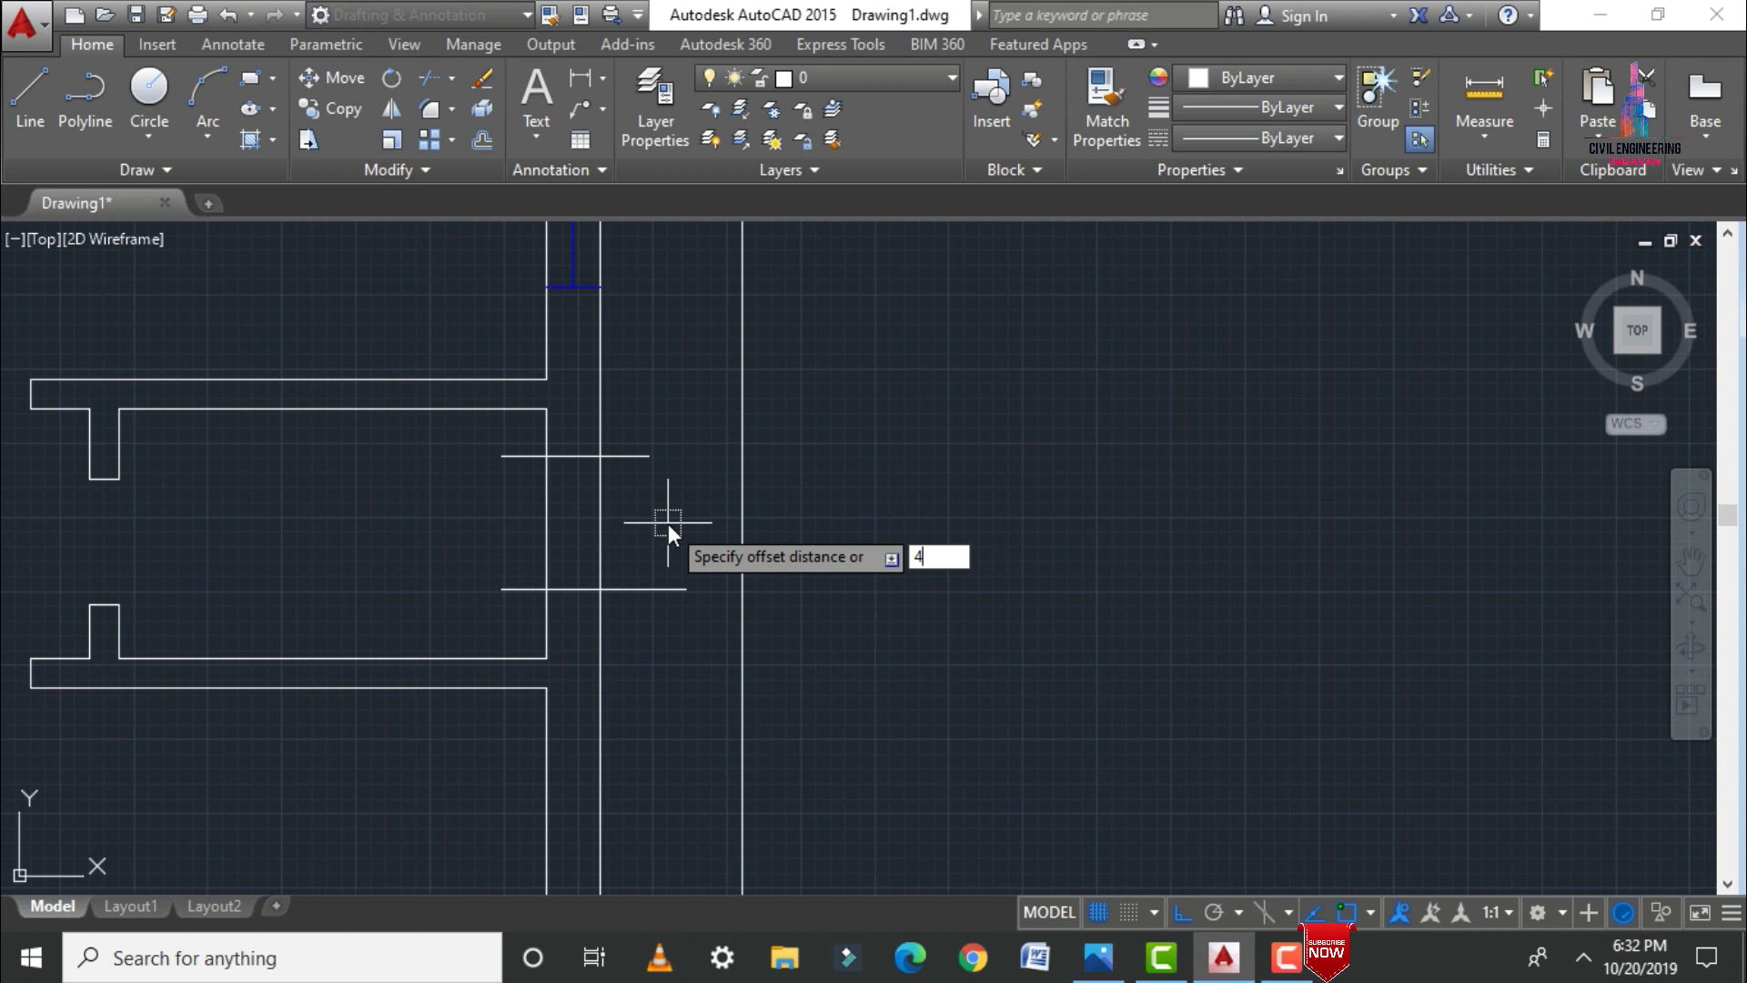
type(".5")
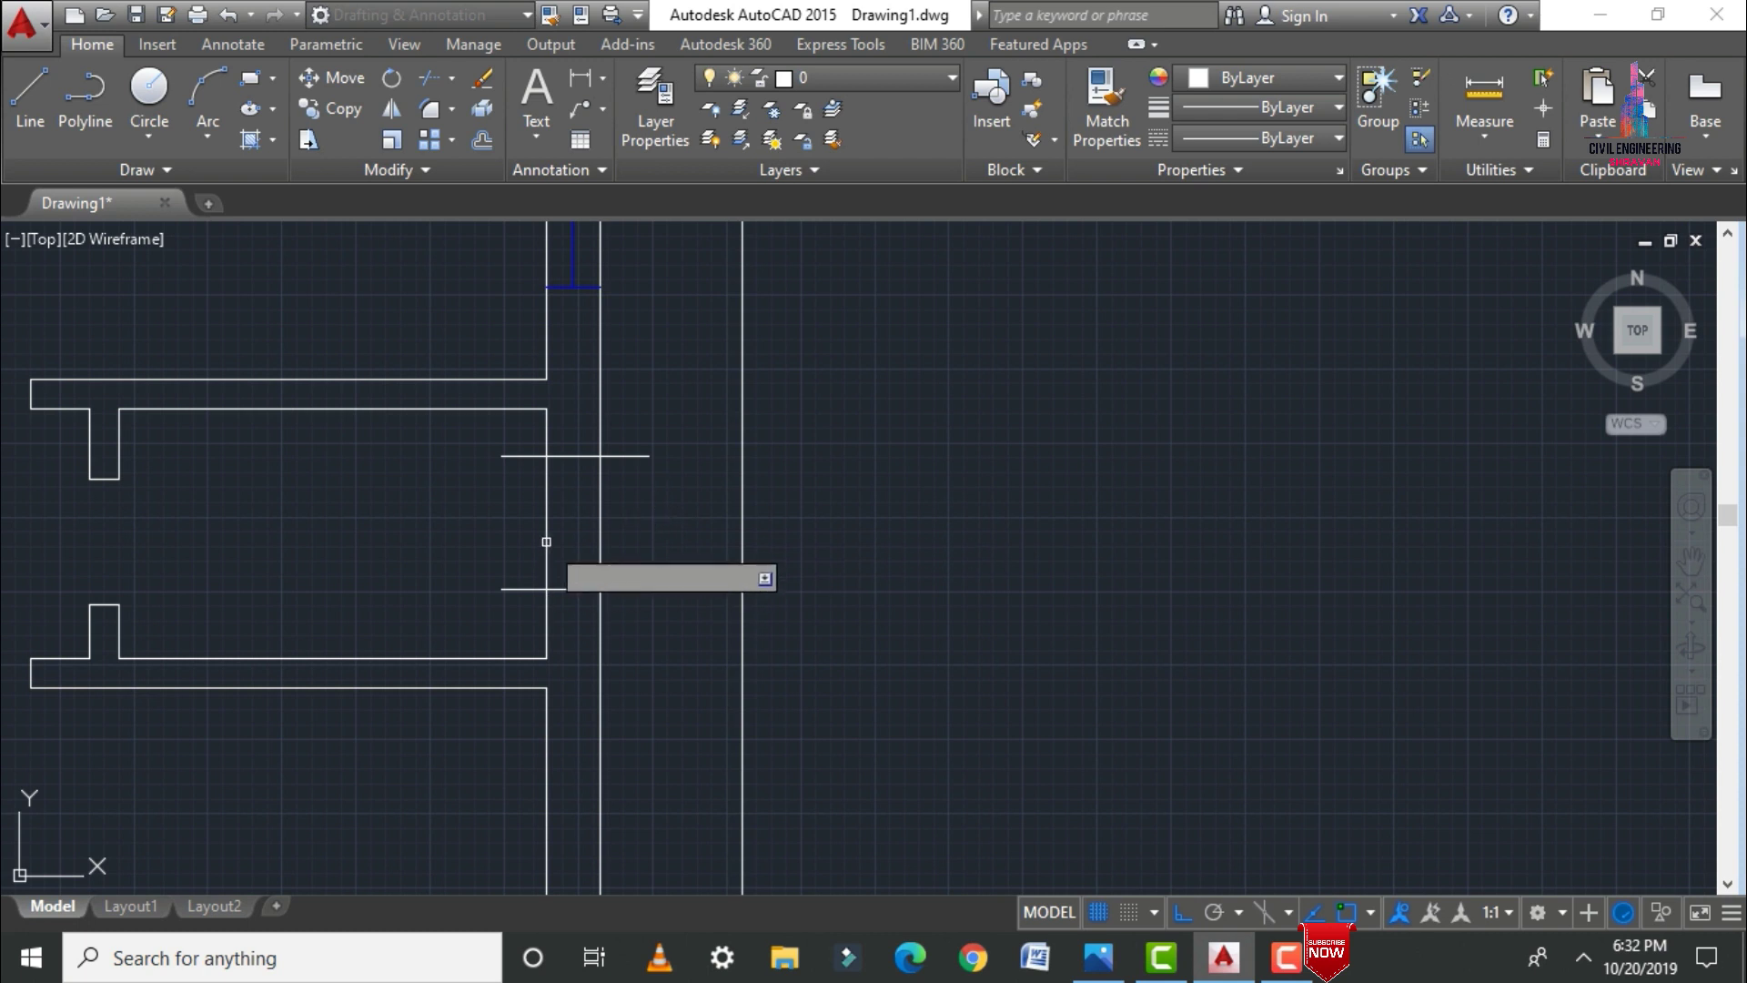
left_click(546, 541)
left_click(651, 499)
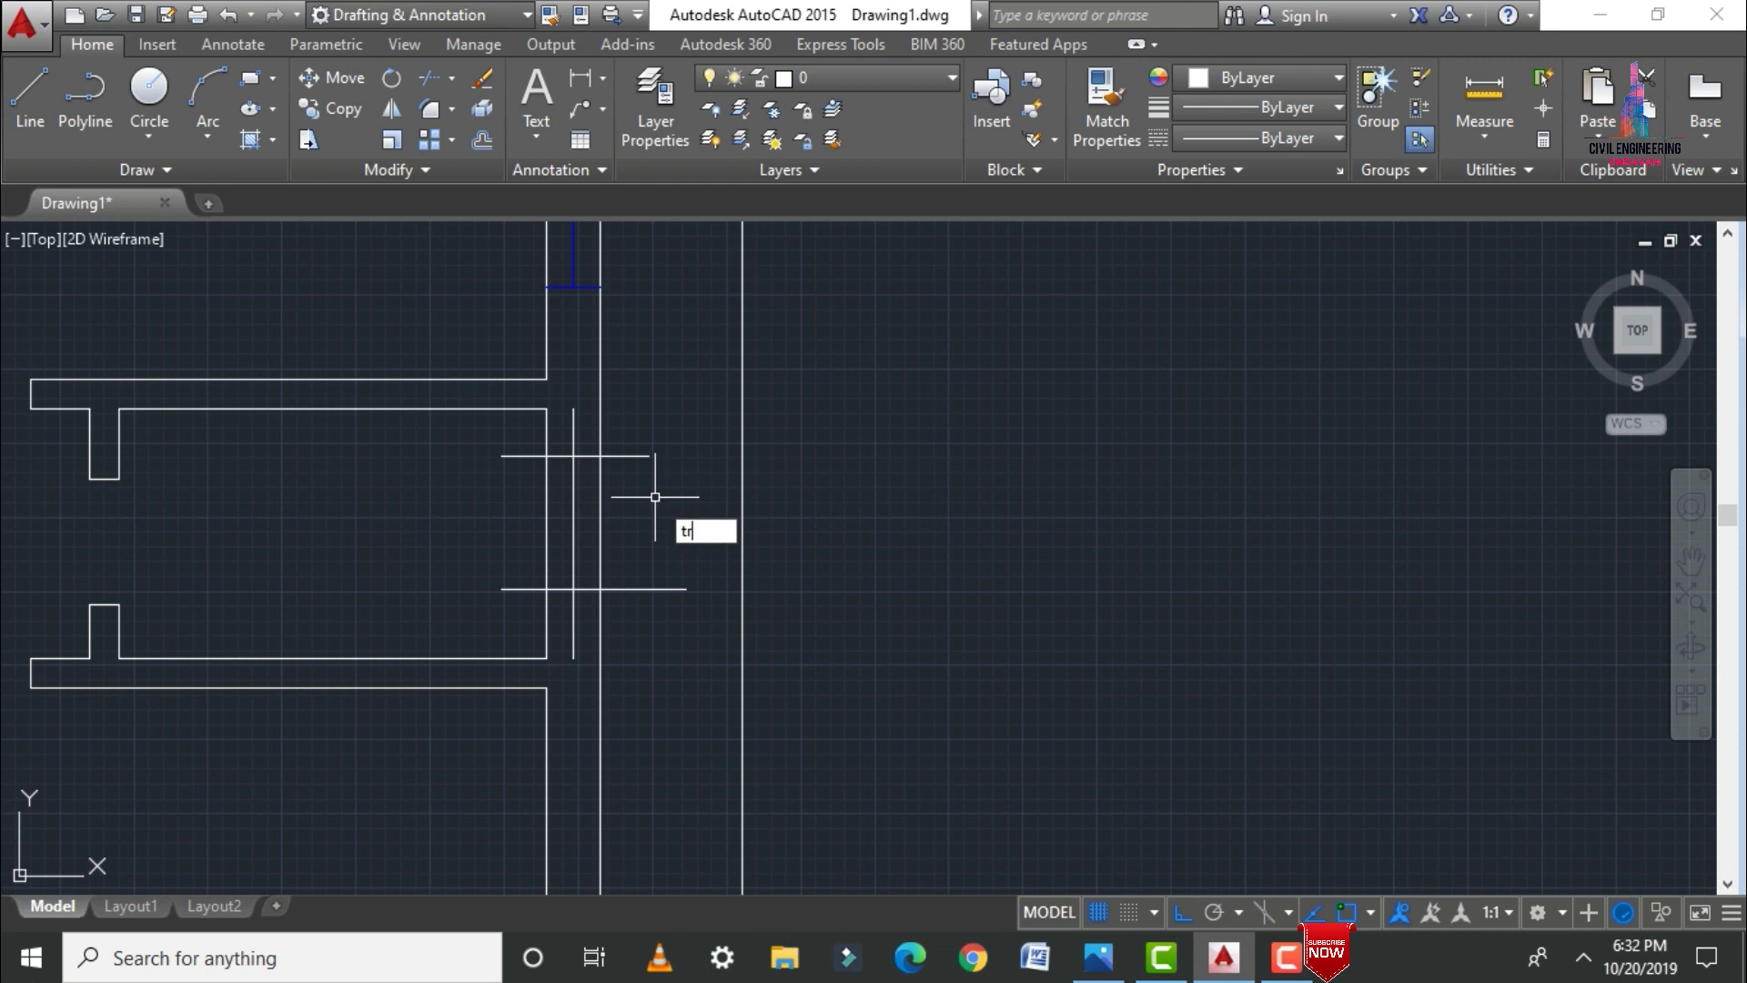
Step: Trim the two end lines to the wall faces and the centre line to the end lines of the small window
key("Return")
key("Return")
left_click(631, 416)
left_click(691, 717)
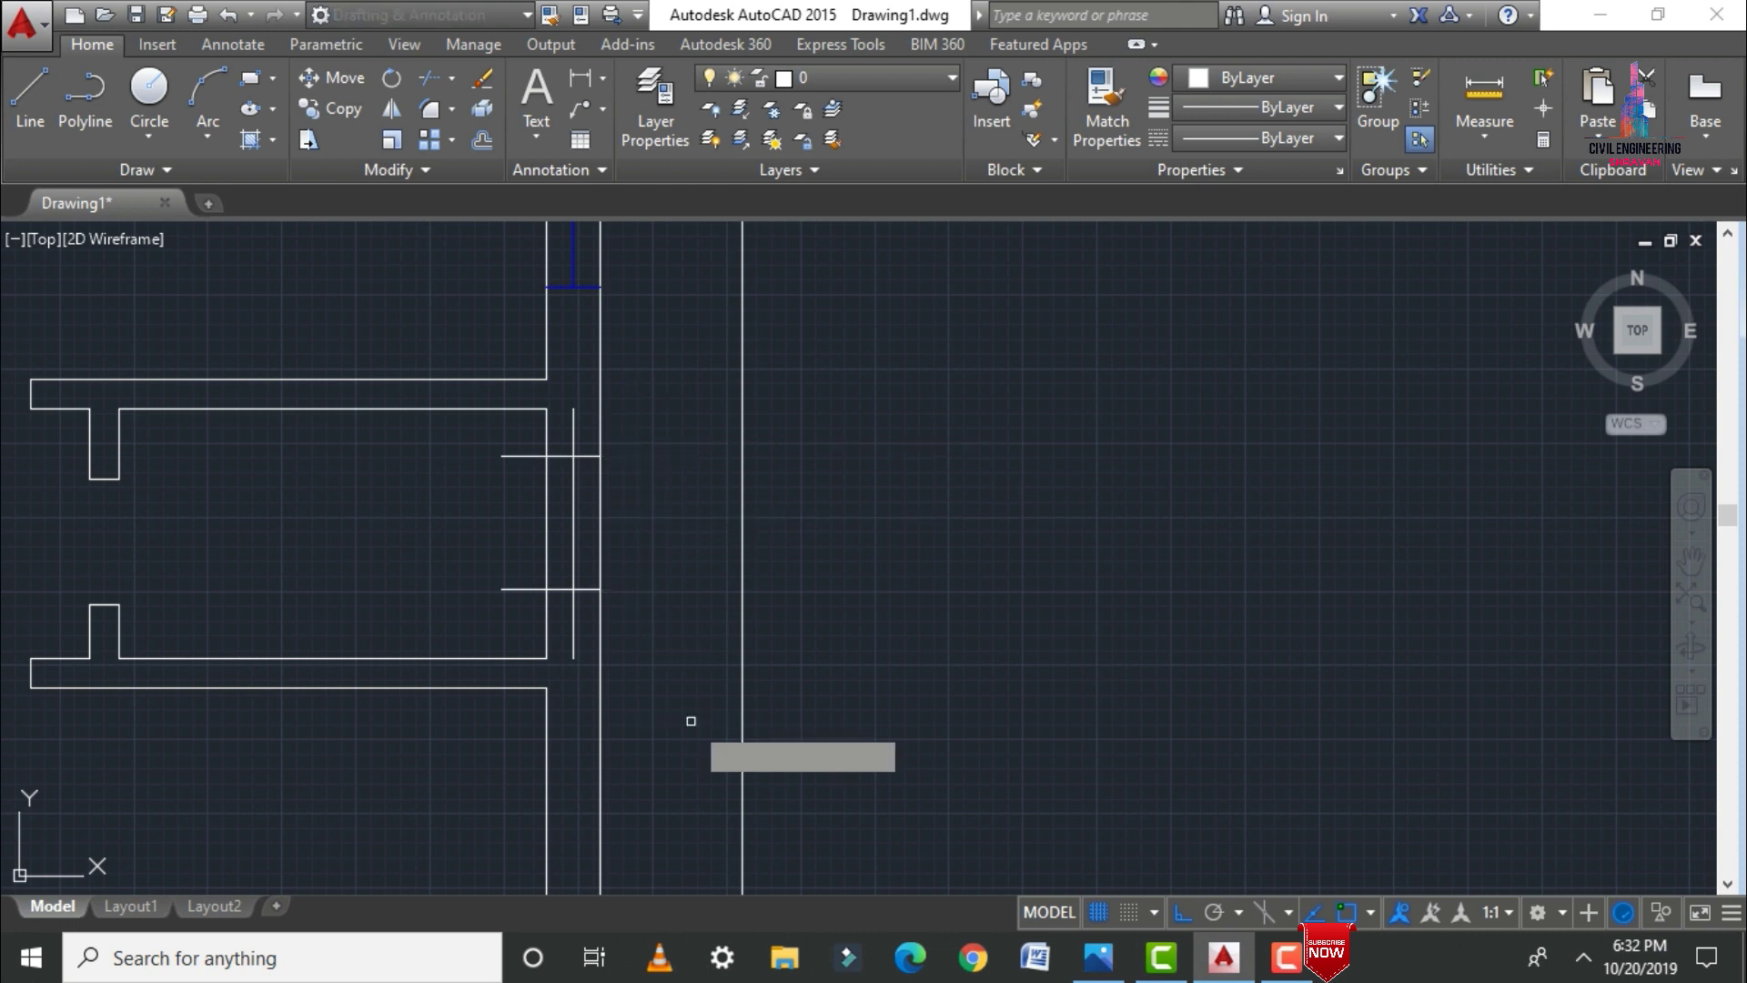
left_click(506, 430)
double_click(538, 598)
left_click(502, 608)
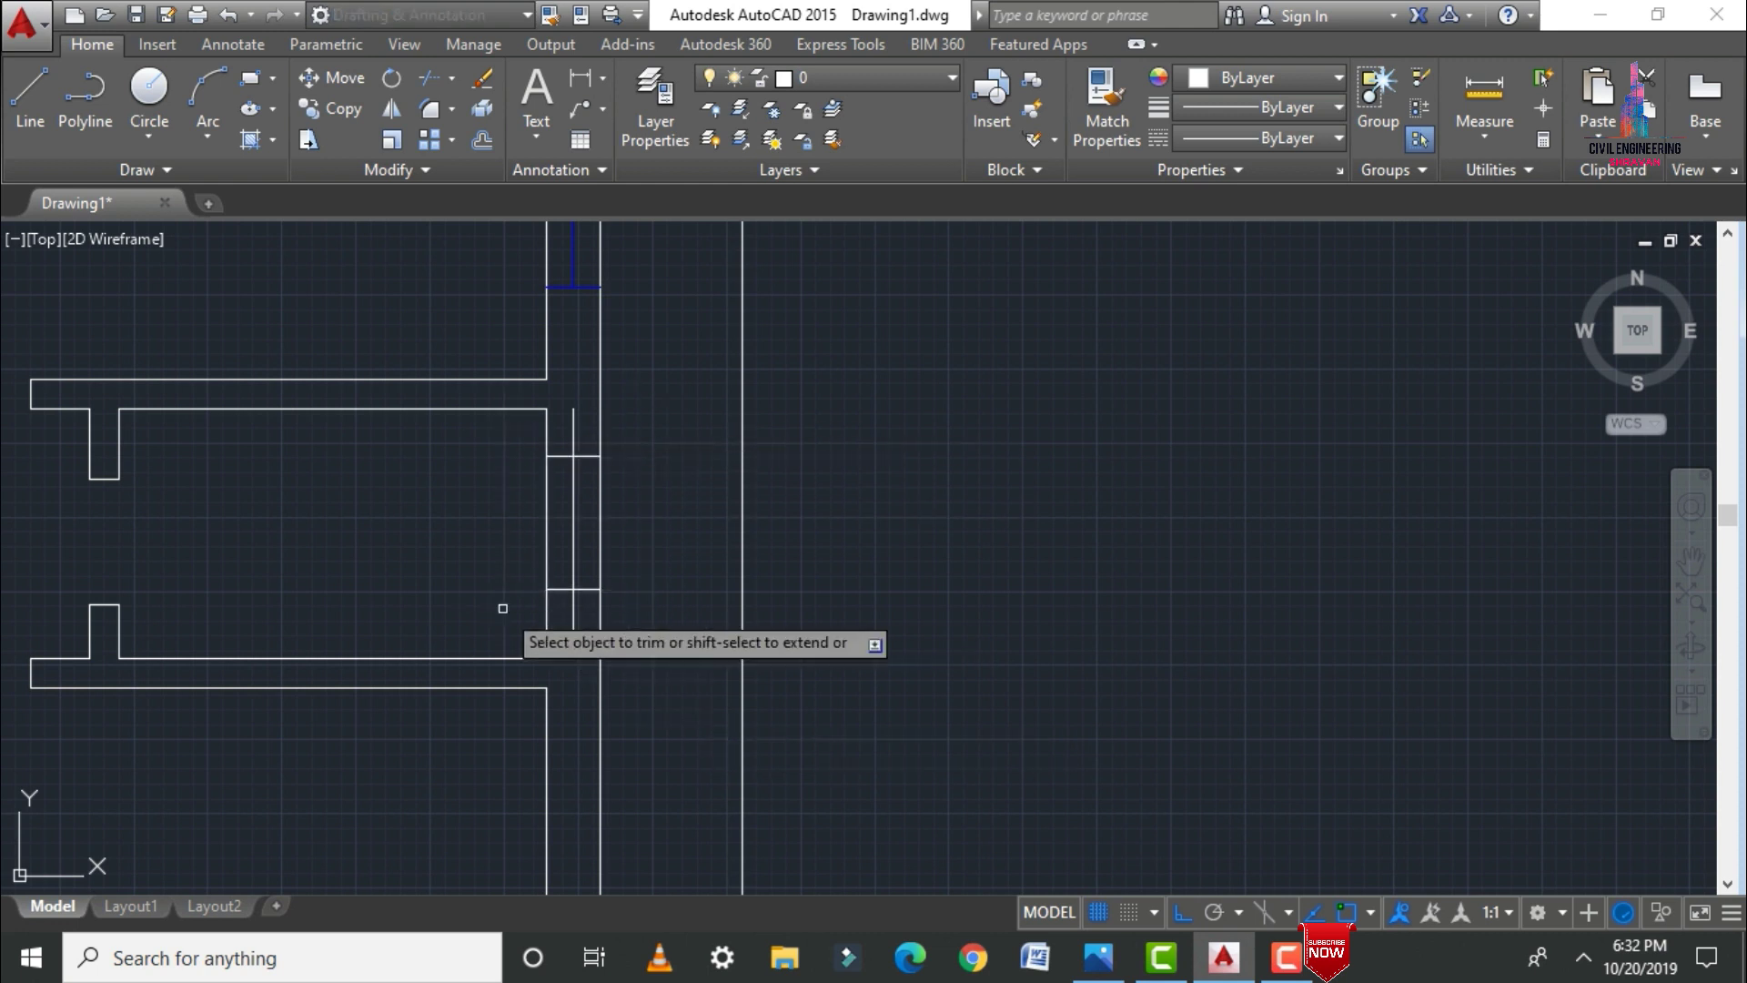
left_click(574, 618)
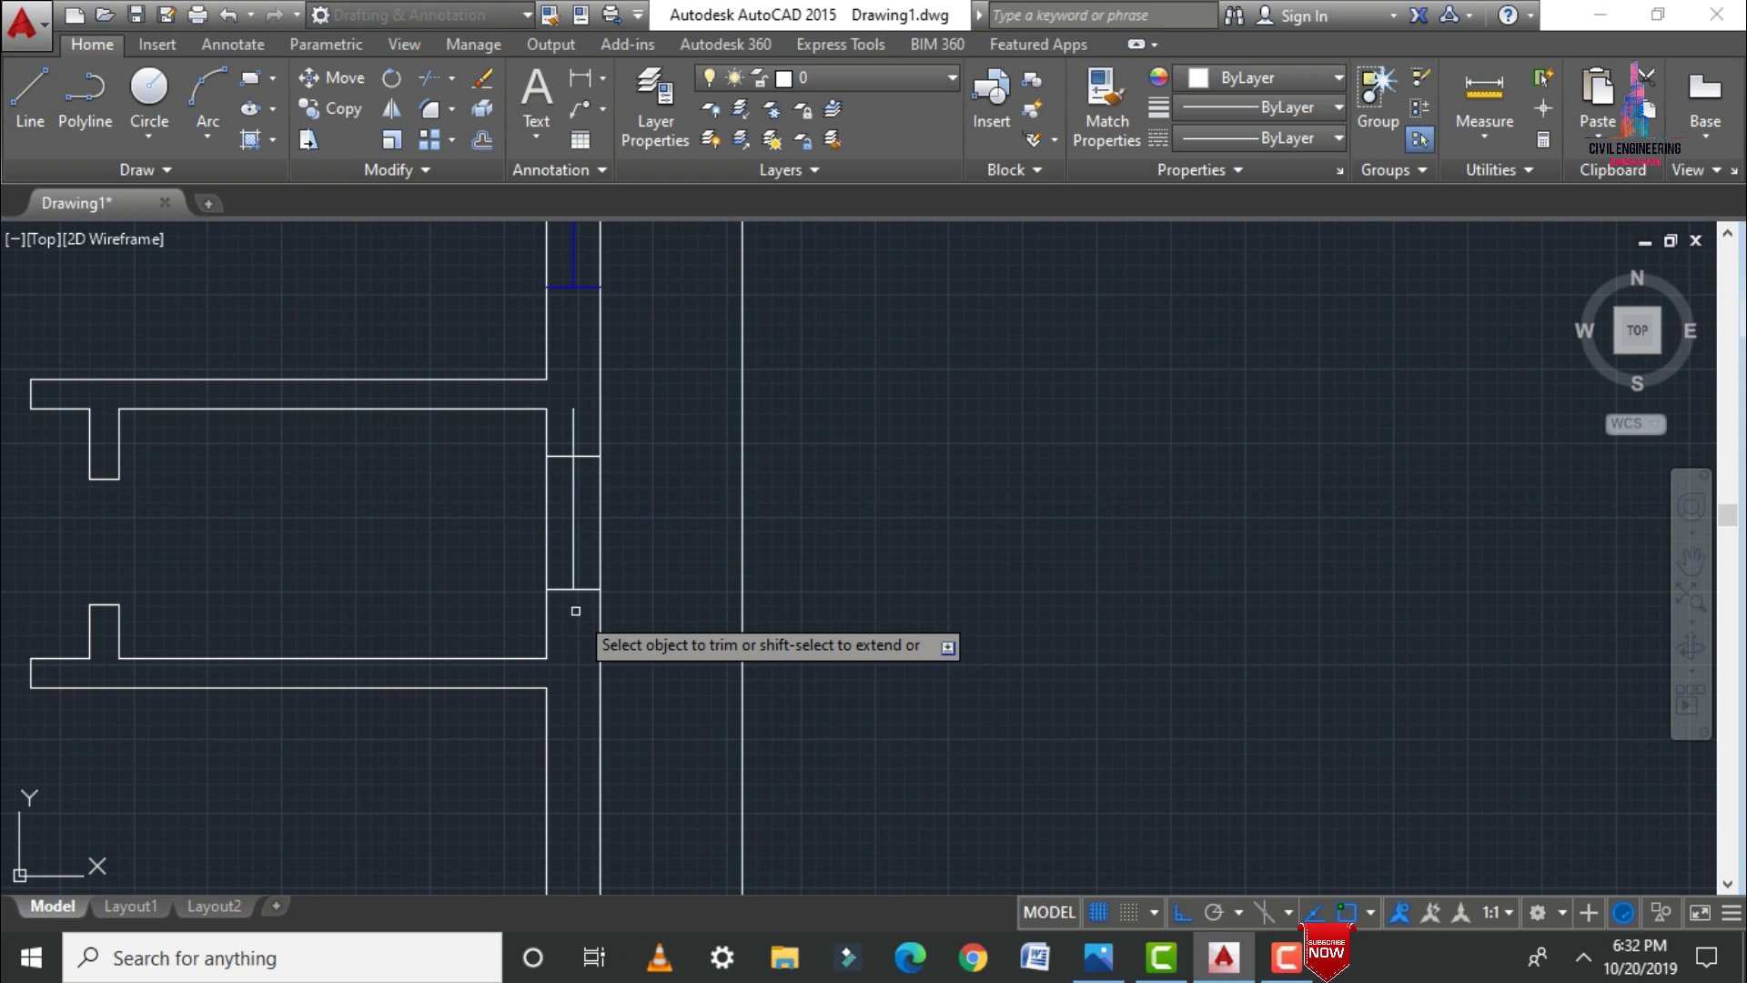
left_click(574, 421)
key("Return")
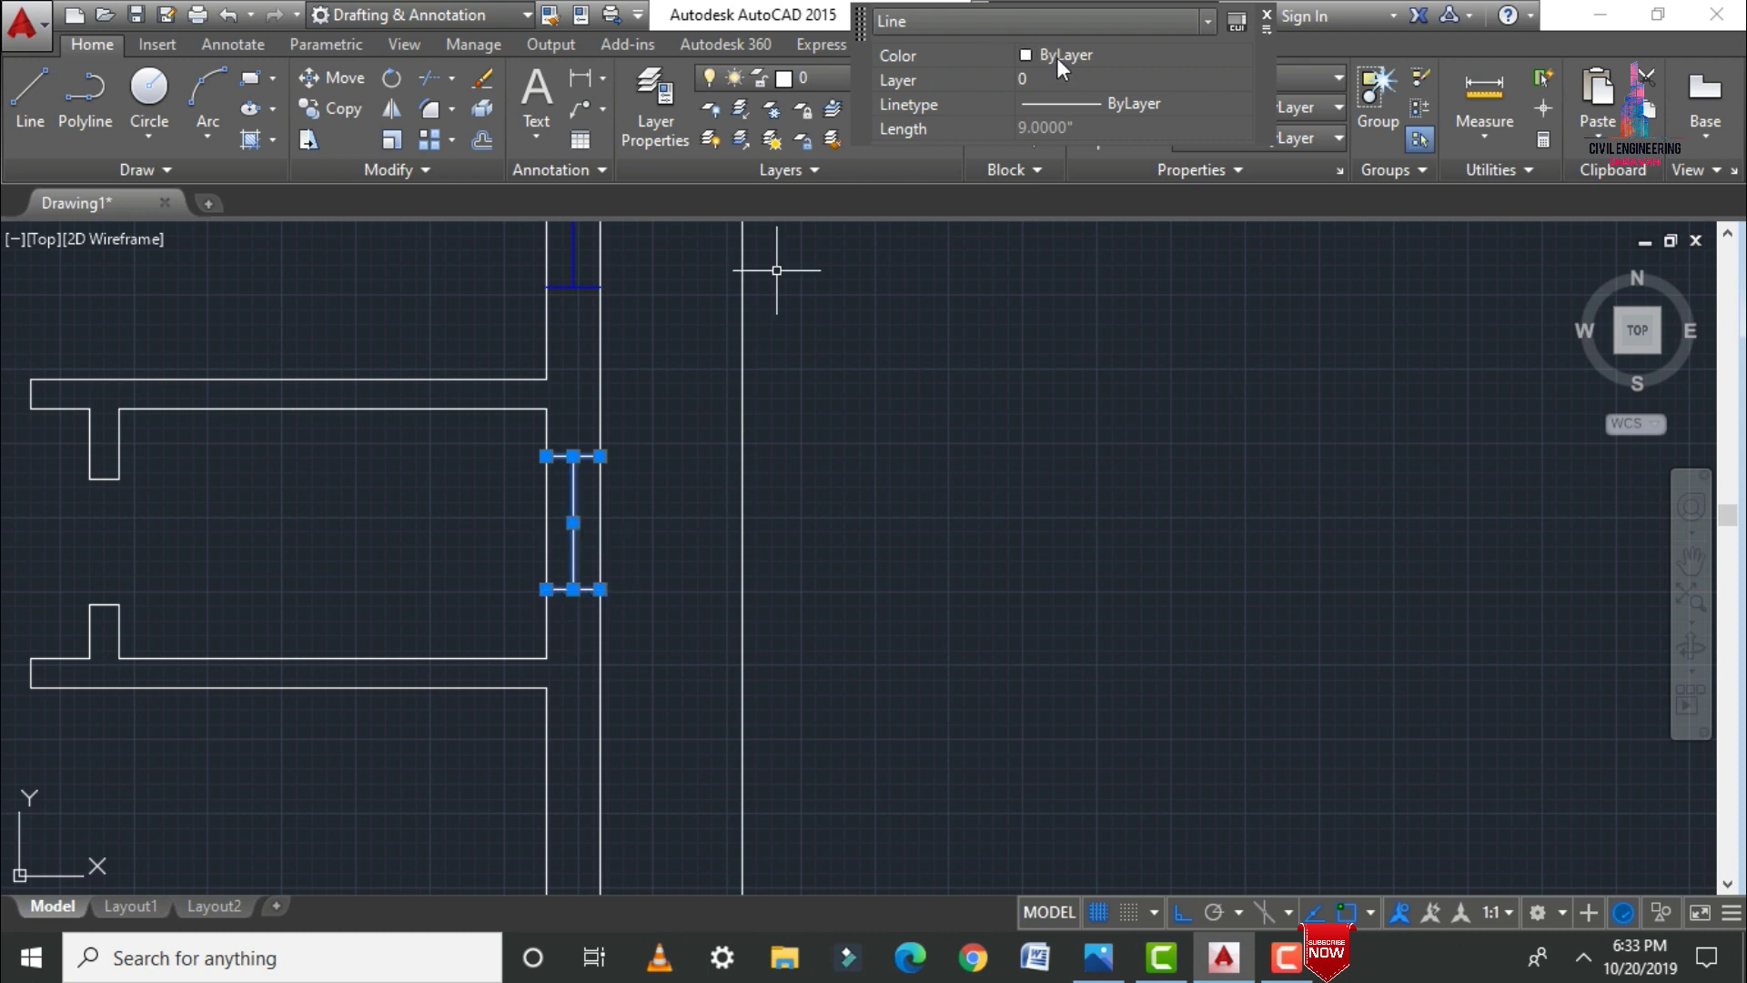
Step: Assign the three lines of the small middle-right room's window to layer W
left_click(1265, 15)
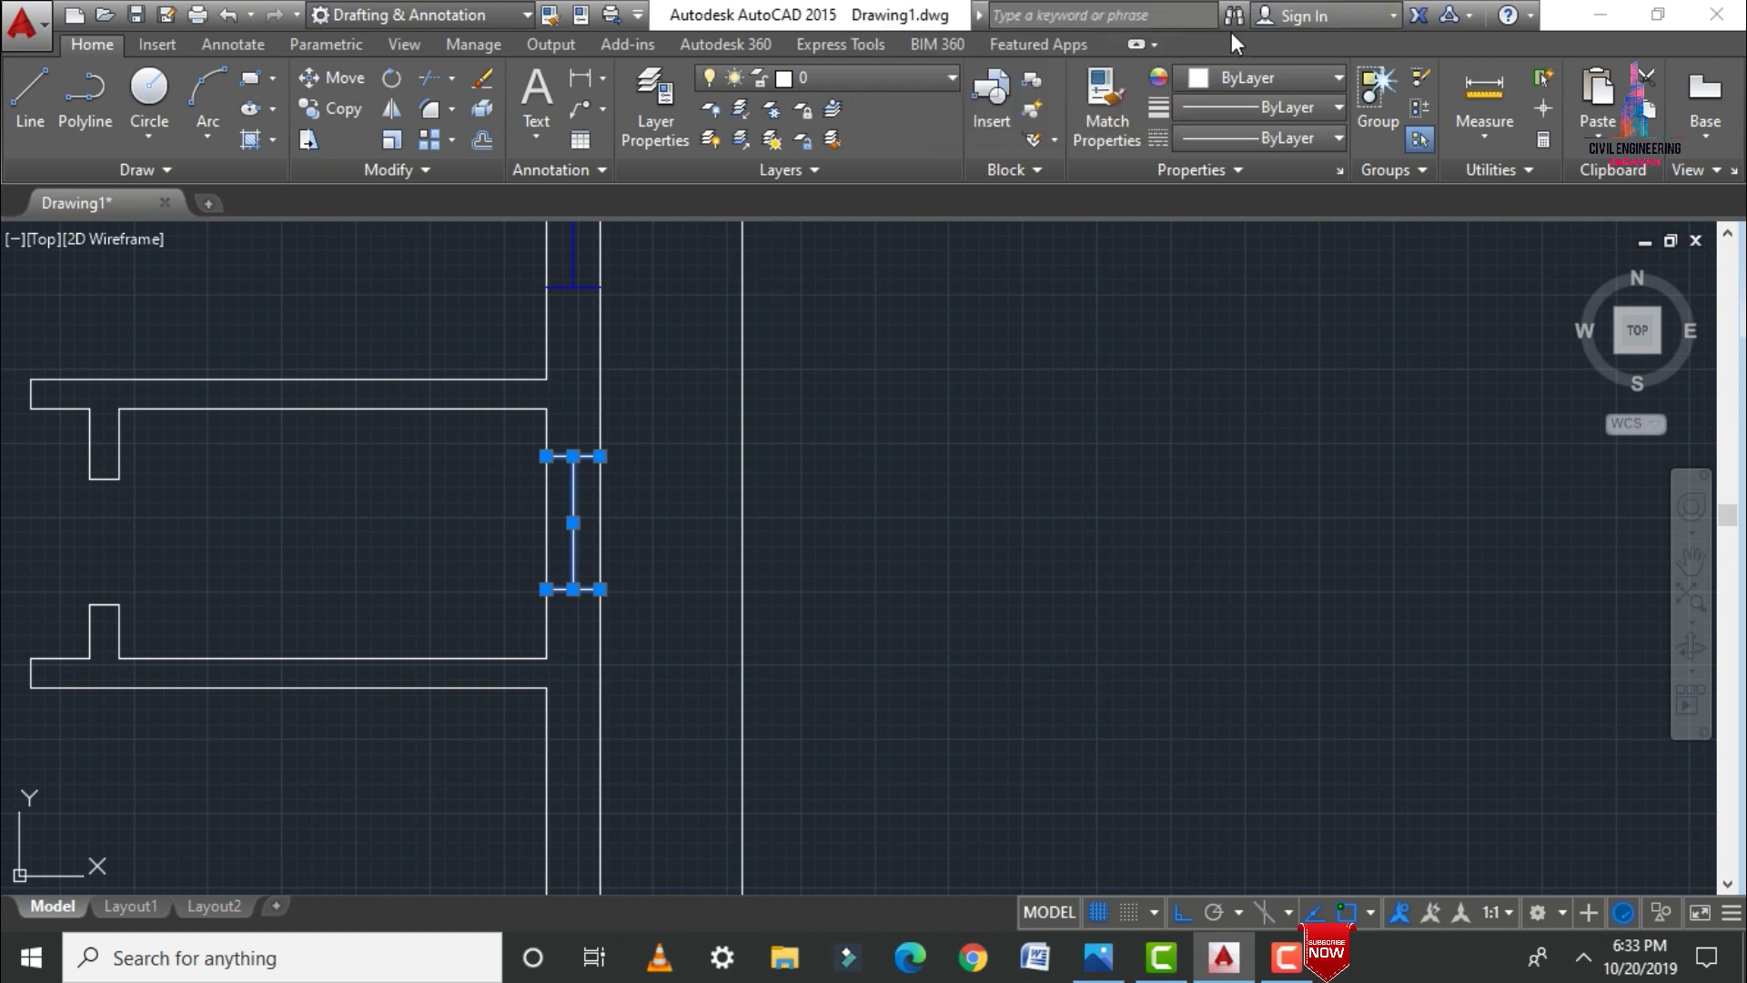
left_click(914, 87)
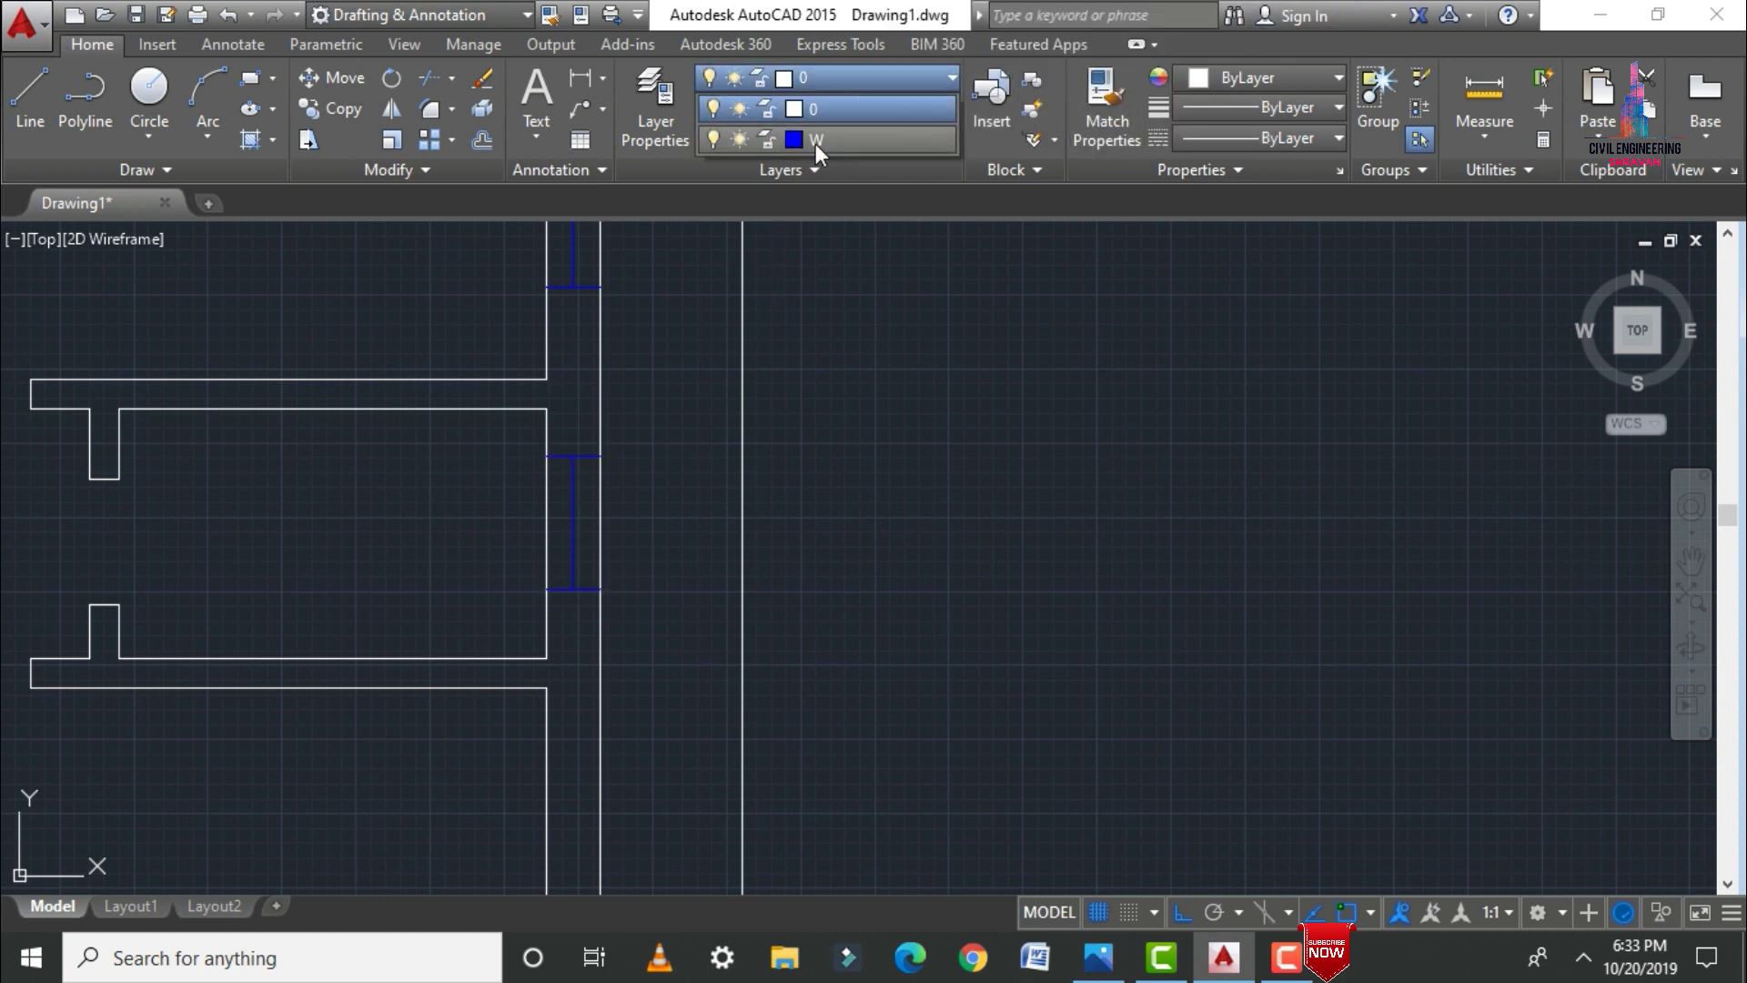
left_click(816, 142)
left_click(887, 470)
key("Escape")
Step: Draw two vertical lines across the bottom external wall of the small lower room to mark a window's ends
scroll(824, 729, "down", 3)
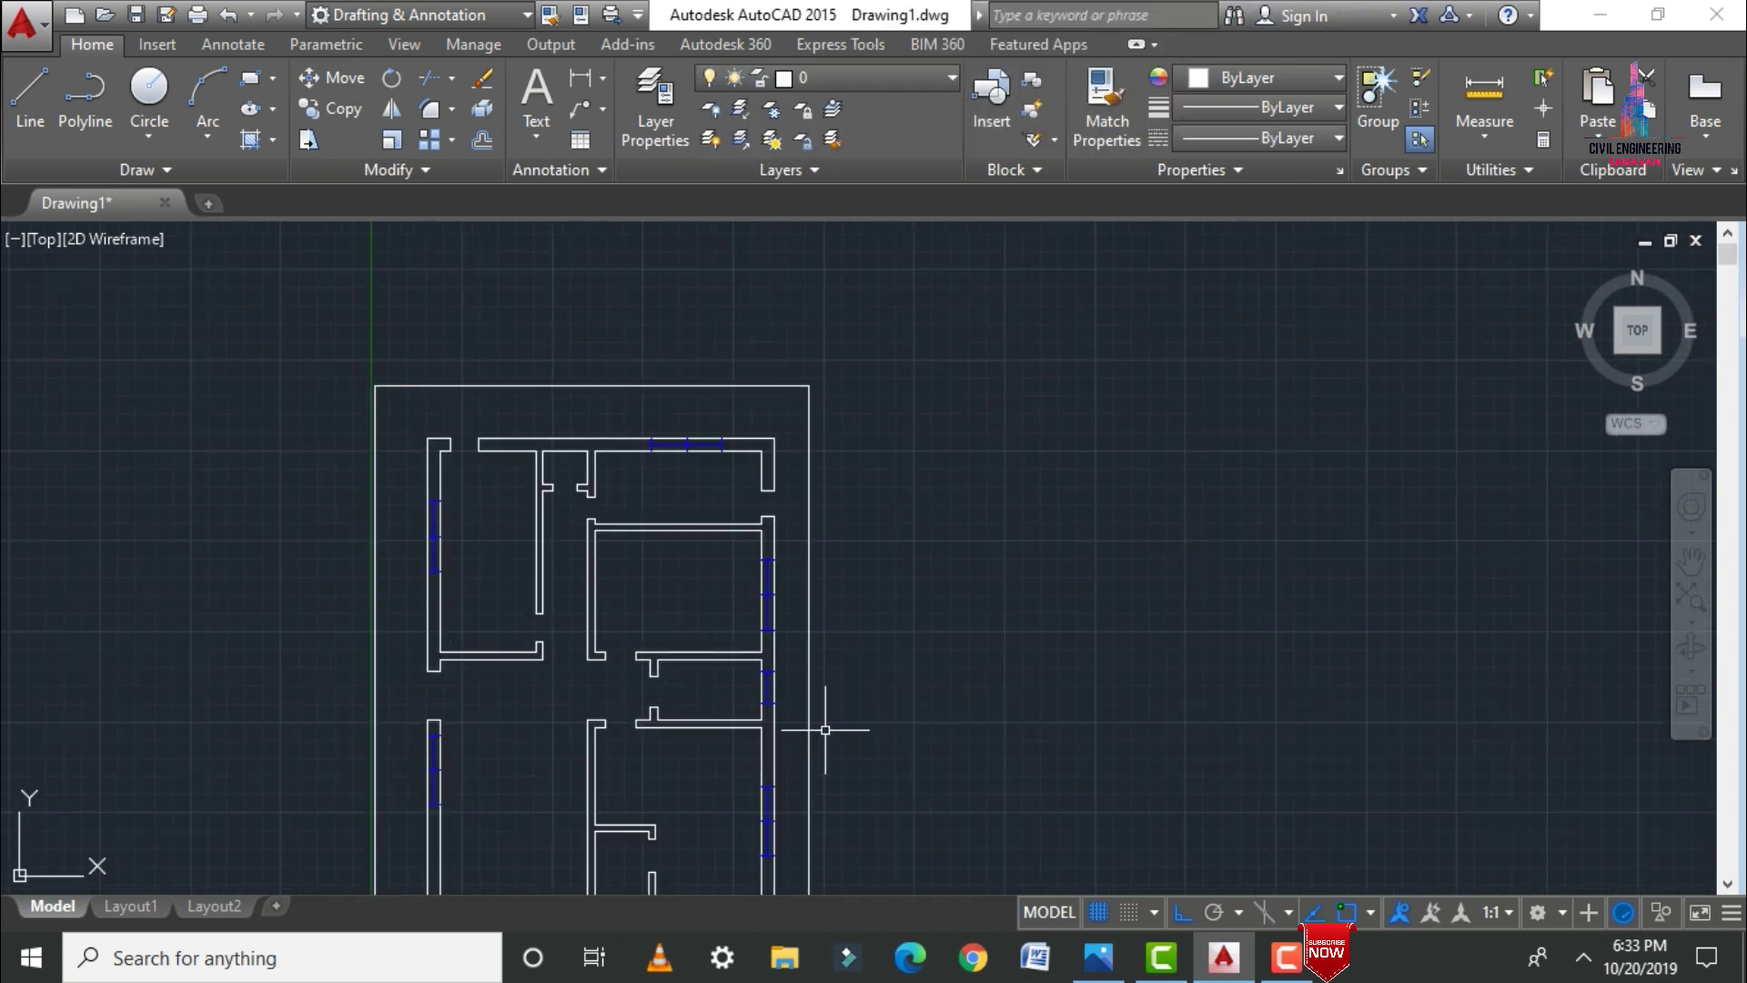
scroll(750, 655, "down", 2)
scroll(642, 789, "up", 6)
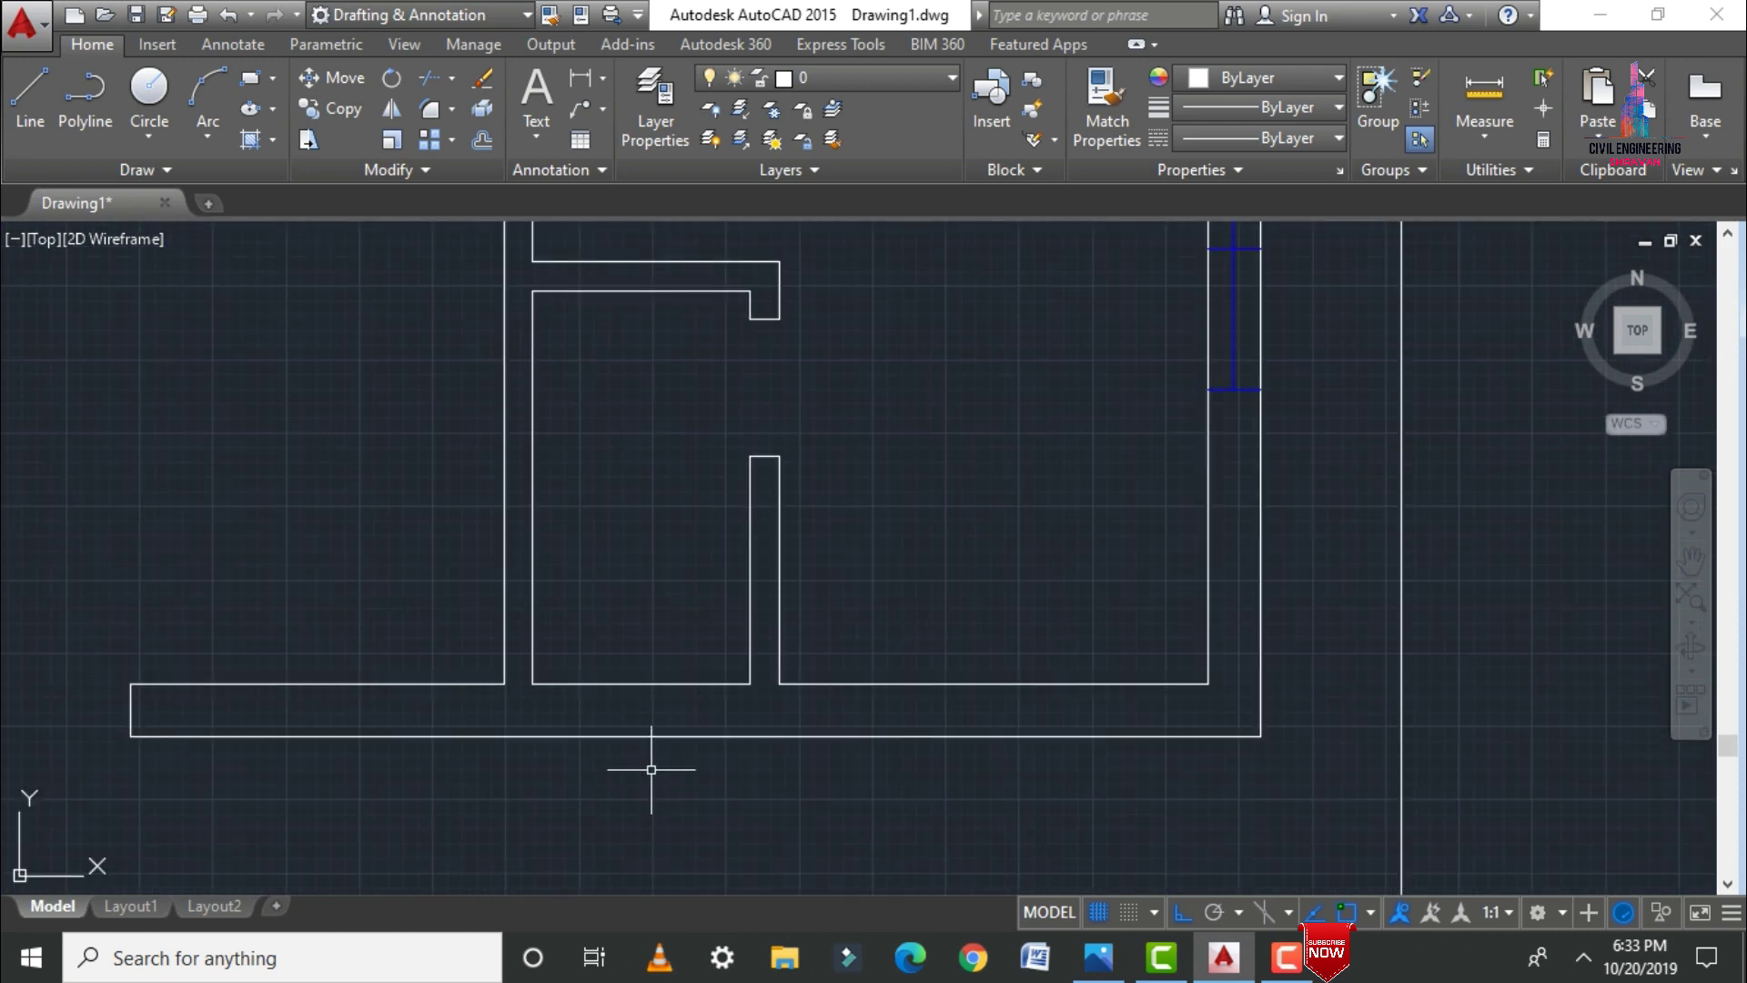
type("l")
key("Return")
left_click(713, 614)
left_click(714, 800)
key("Return")
key("Return")
left_click(581, 586)
left_click(581, 814)
Step: Offset the small lower room's bottom inner wall line to mid-wall and trim the excess lines to form the window symbol
left_click(647, 685)
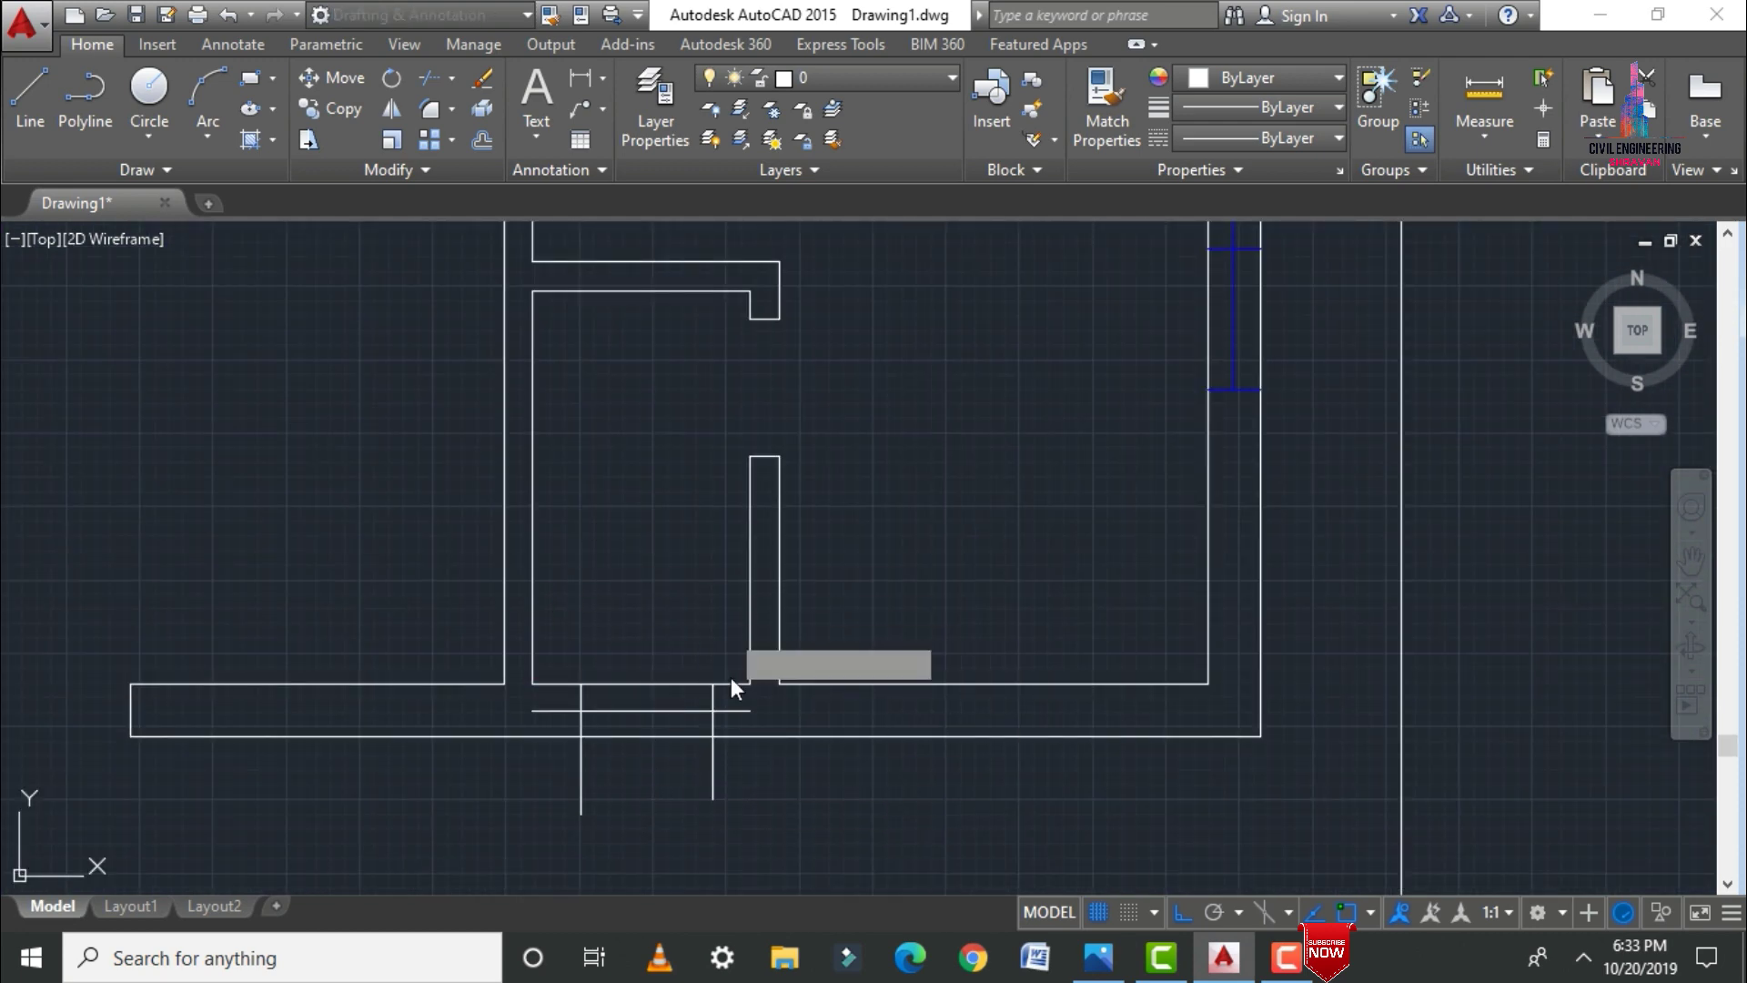
key("Escape")
type("tr")
key("Return")
key("Return")
left_click(731, 711)
left_click(555, 711)
left_click(580, 771)
left_click(713, 772)
key("Escape")
Step: Assign the bottom external wall's window lines to layer W
left_click(833, 78)
left_click(819, 139)
scroll(593, 803, "down", 4)
key("Escape")
Step: Draw a small window symbol in the top external wall above the narrow upper room and trim its lines to the wall
scroll(557, 285, "up", 6)
type("l")
key("Return")
left_click(546, 285)
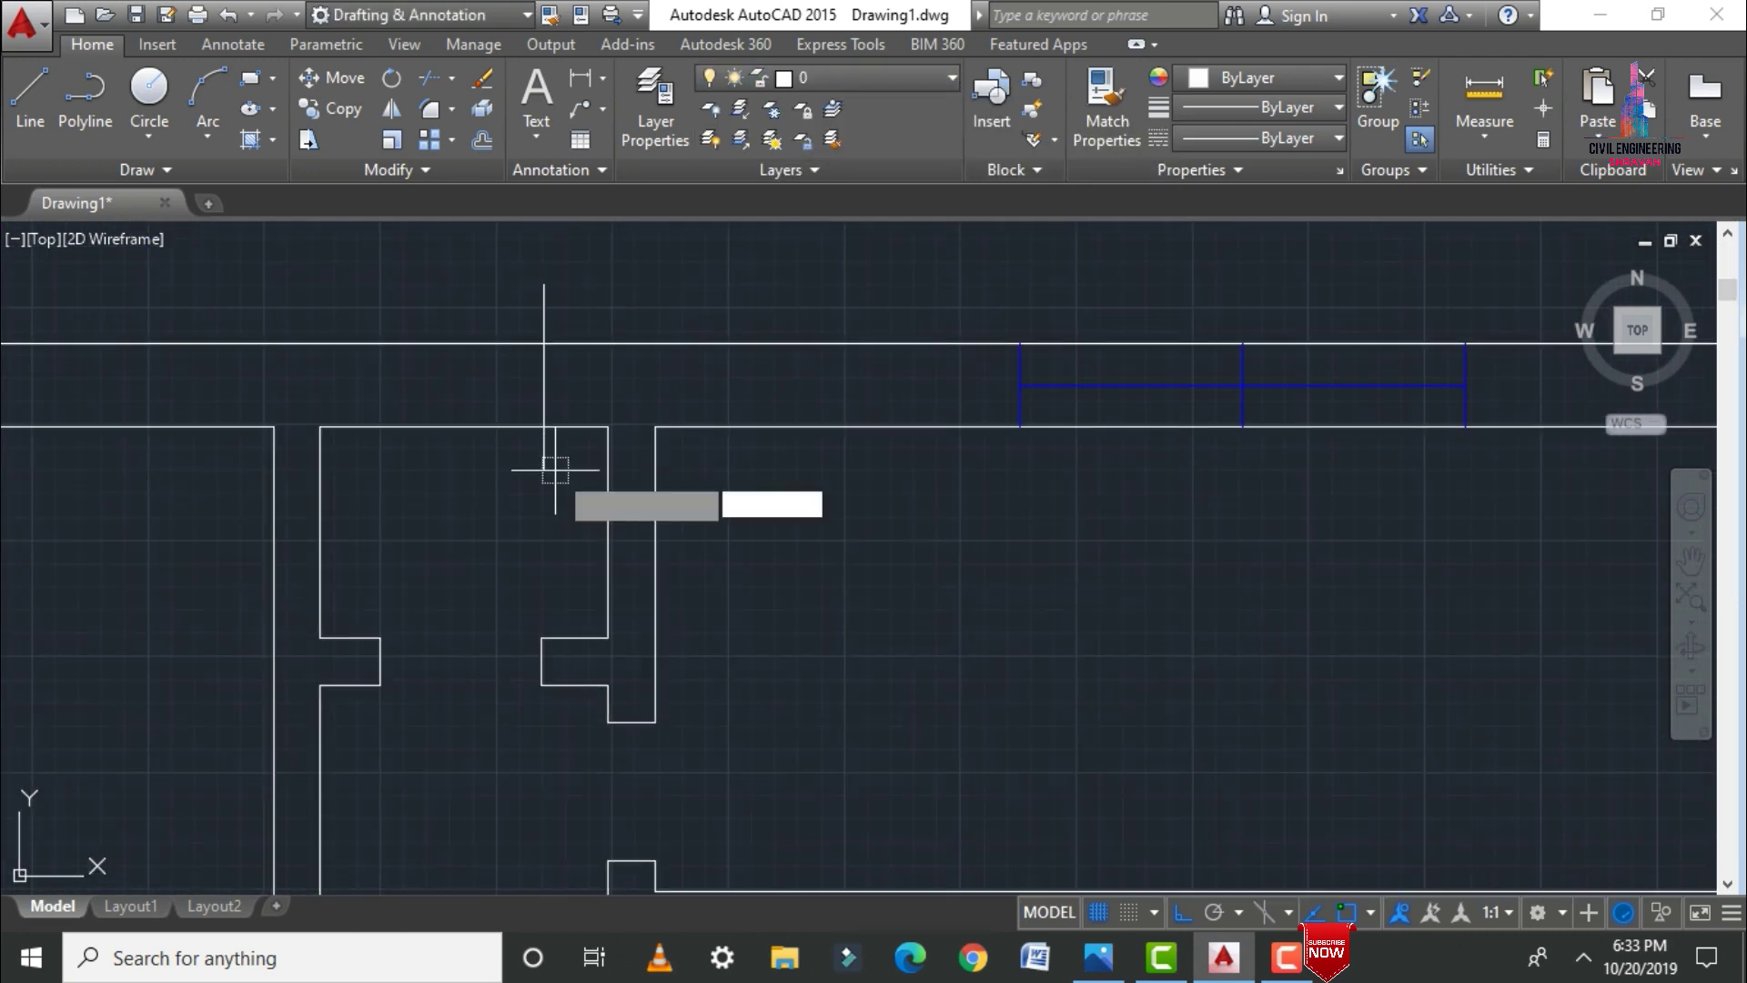
left_click(325, 515)
left_click(344, 601)
left_click(515, 580)
Step: Assign the lines of the narrow upper room's window to layer W
left_click(344, 496)
left_click(514, 493)
left_click(833, 78)
left_click(819, 139)
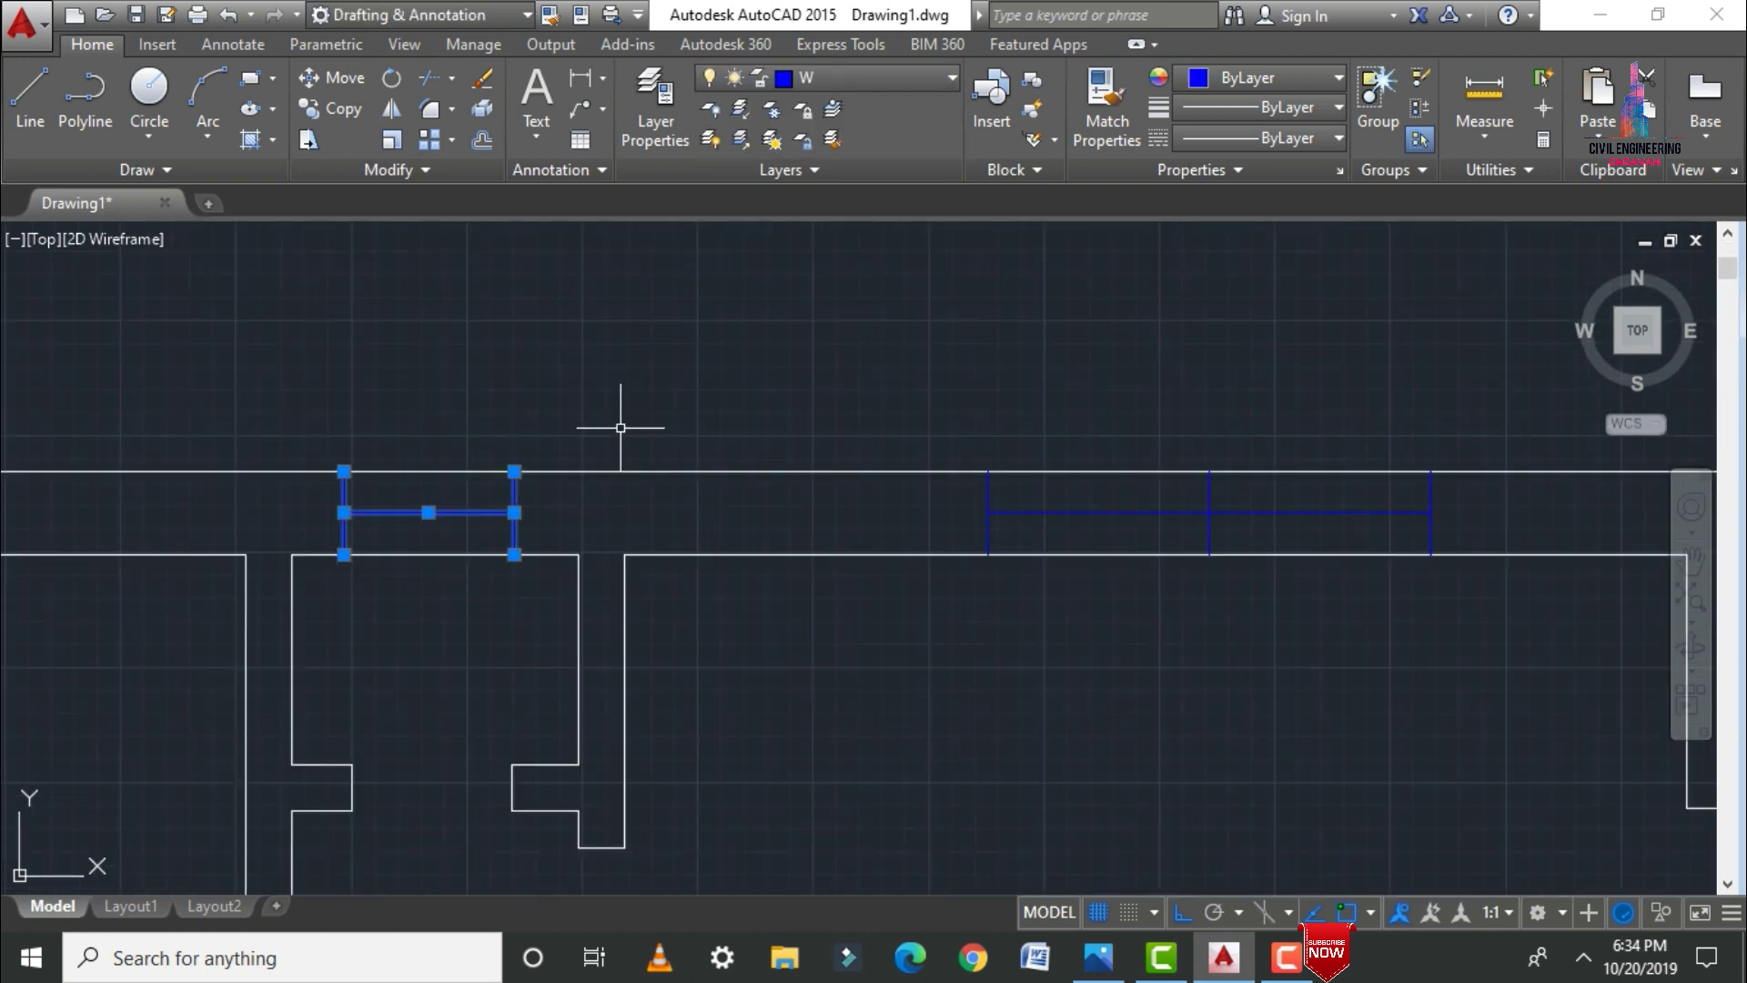
scroll(628, 419, "down", 4)
scroll(628, 420, "down", 4)
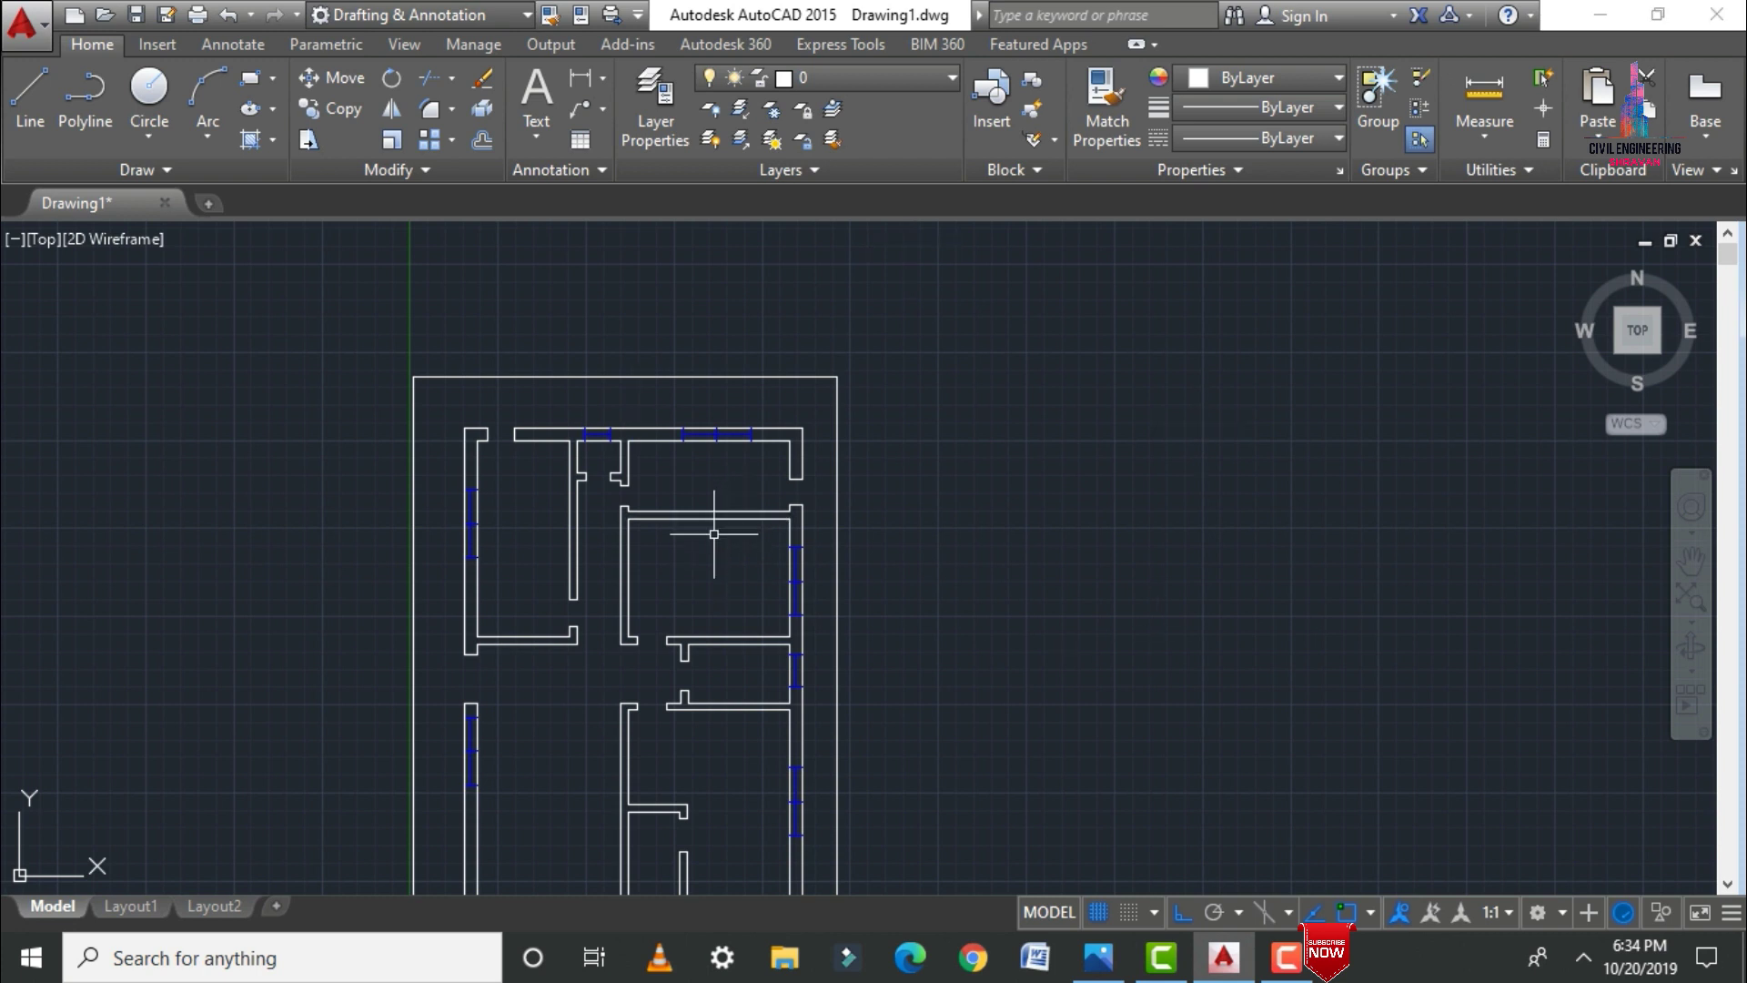
scroll(721, 535, "down", 2)
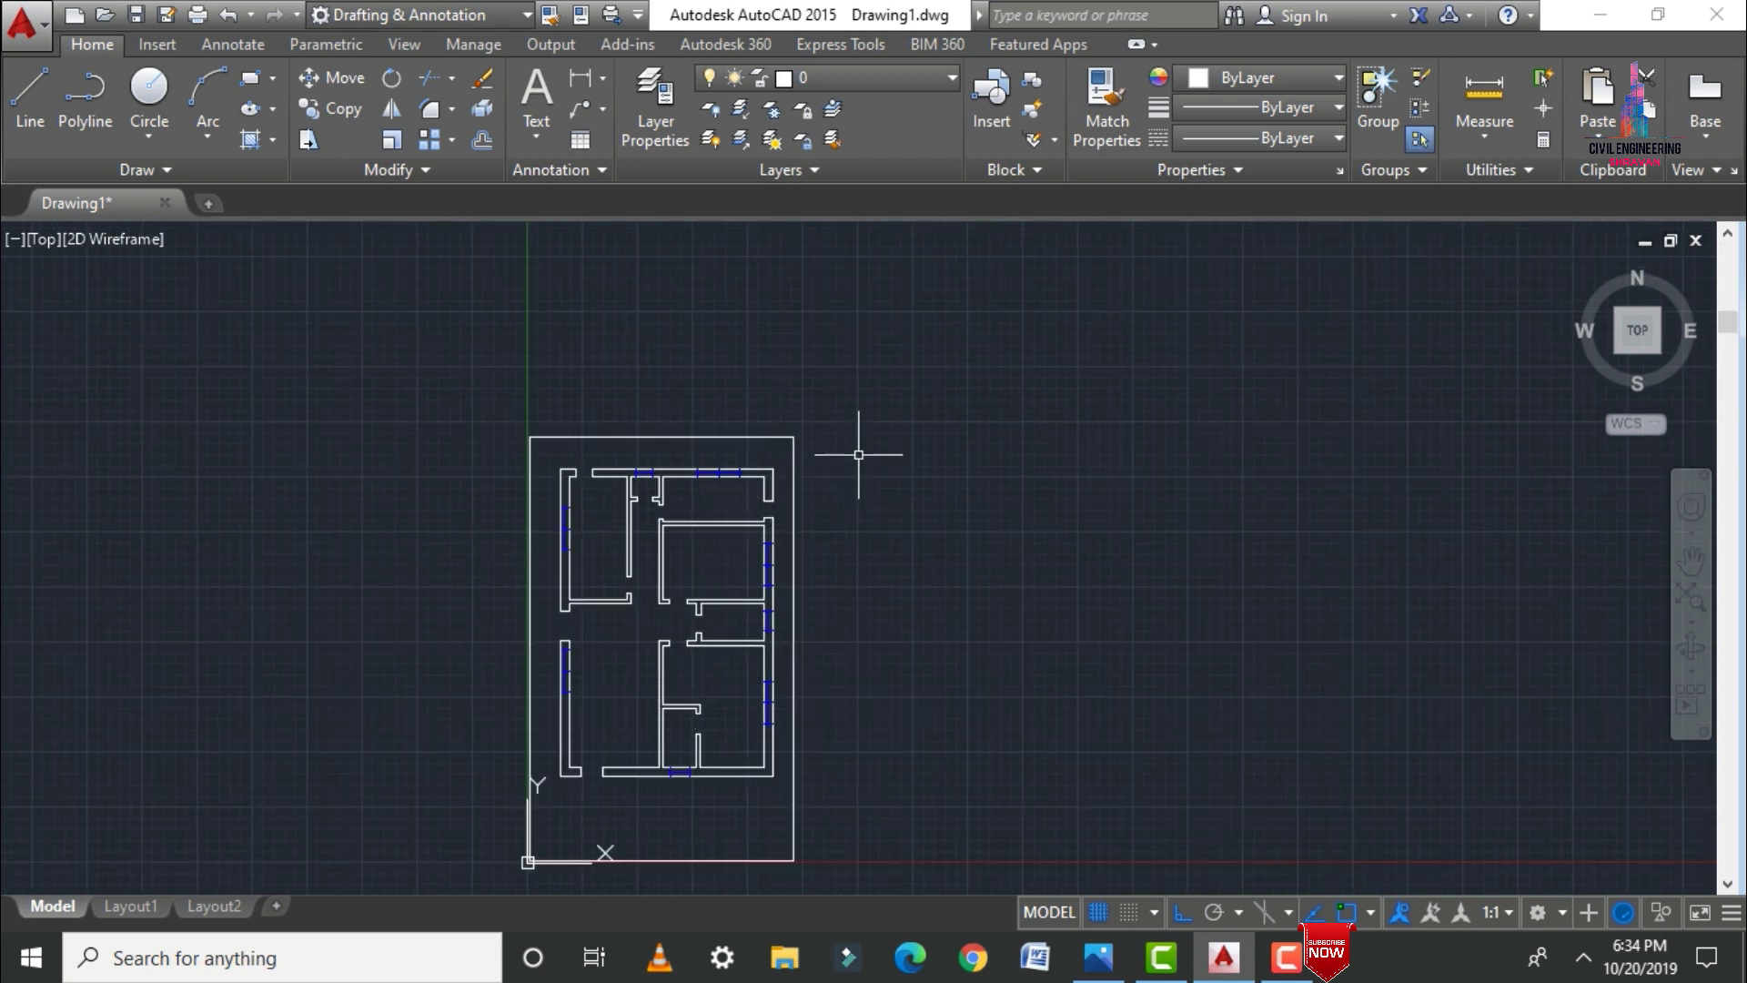
scroll(829, 553, "up", 2)
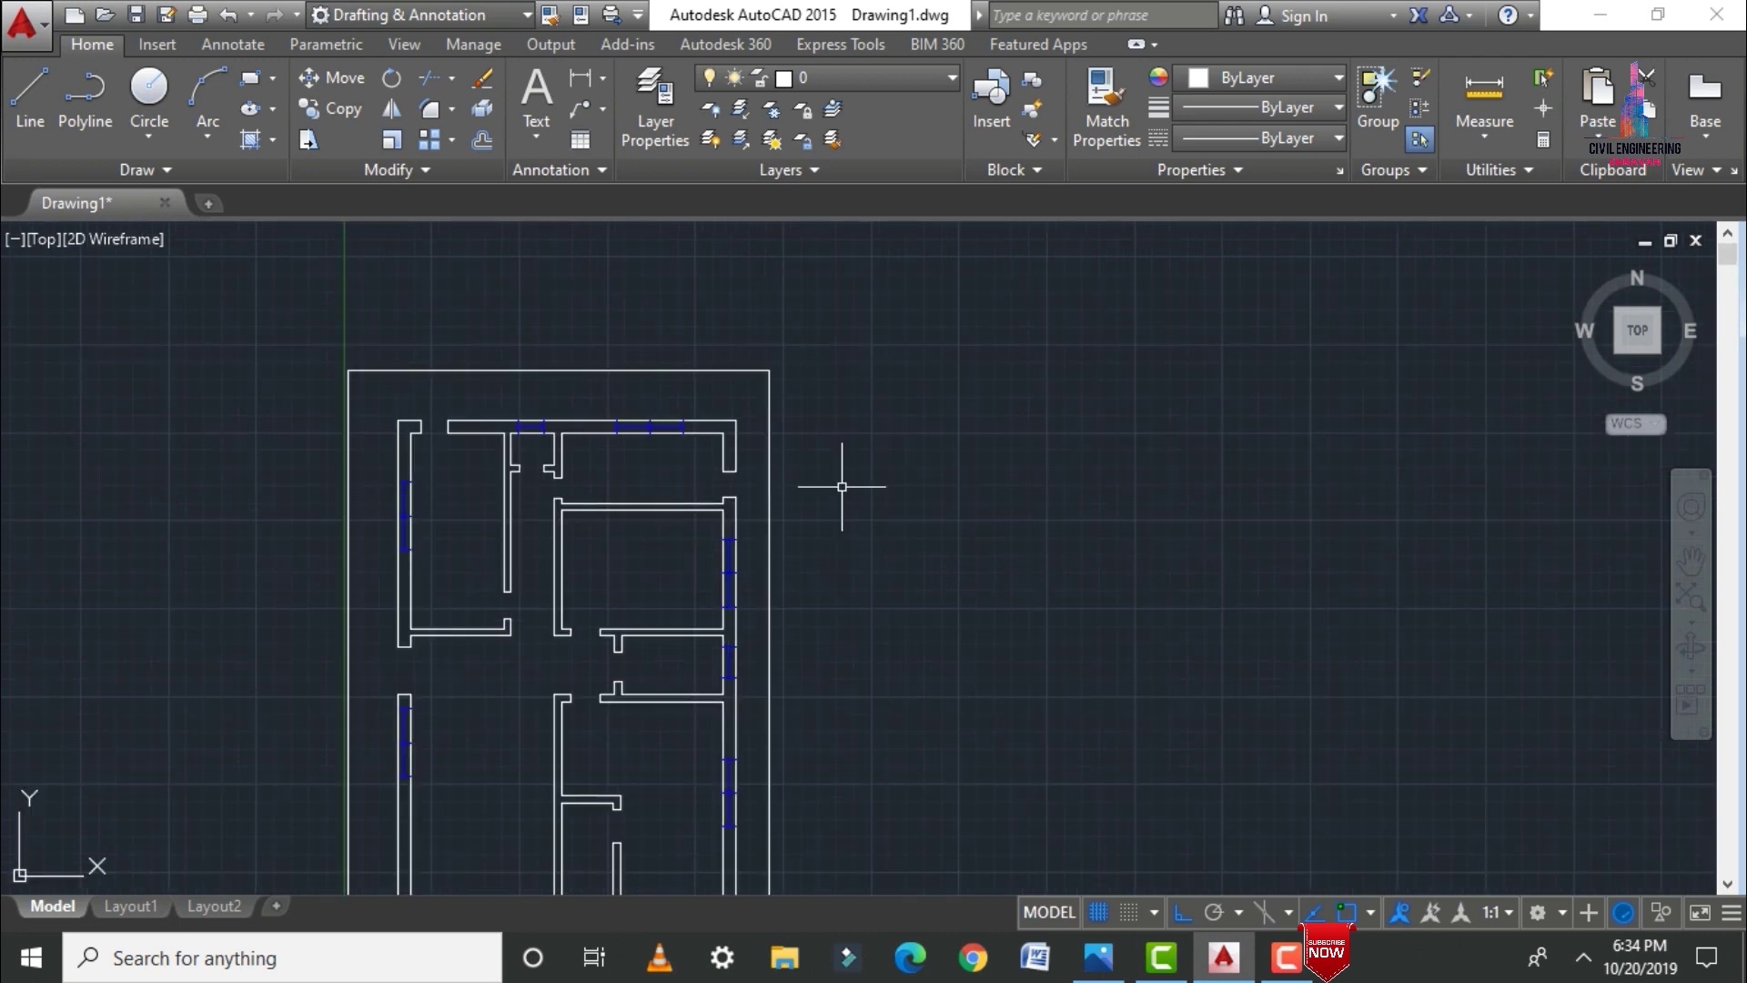
Step: Draw a closed column rectangle beside the plan with a polyline, 1'0" tall and as wide as the external wall
scroll(842, 487, "up", 2)
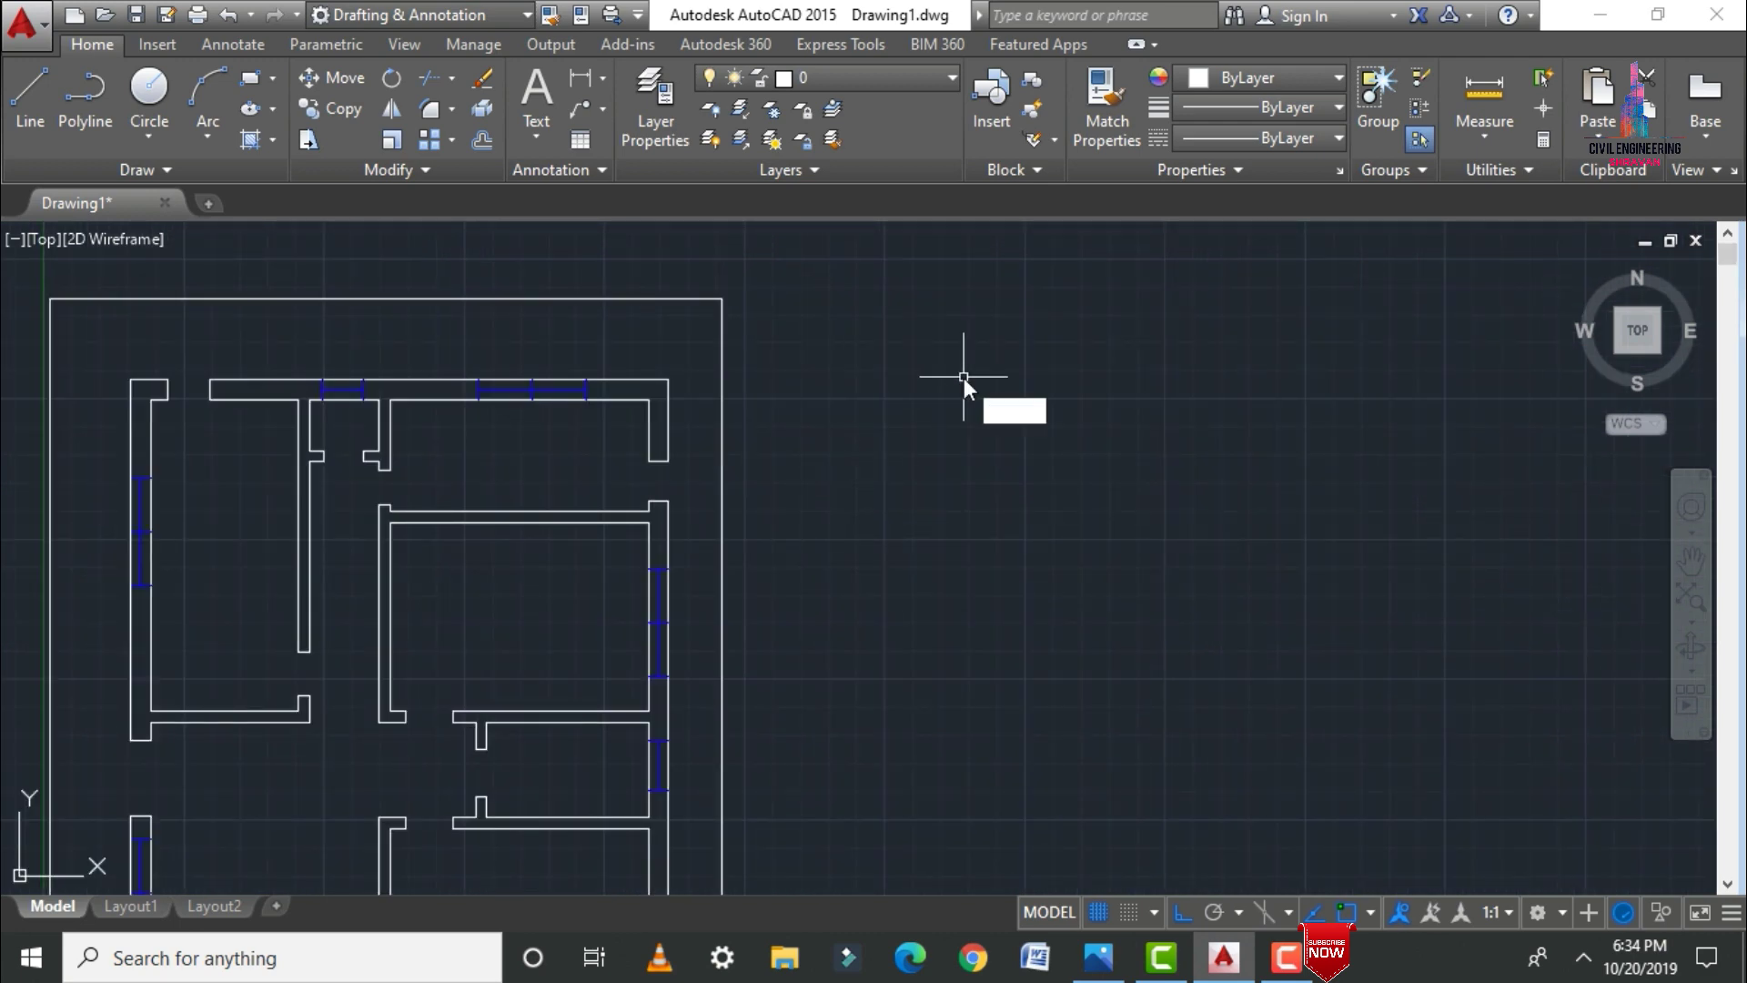
type("L")
key("BackSpace")
type("p")
key("Return")
left_click(964, 380)
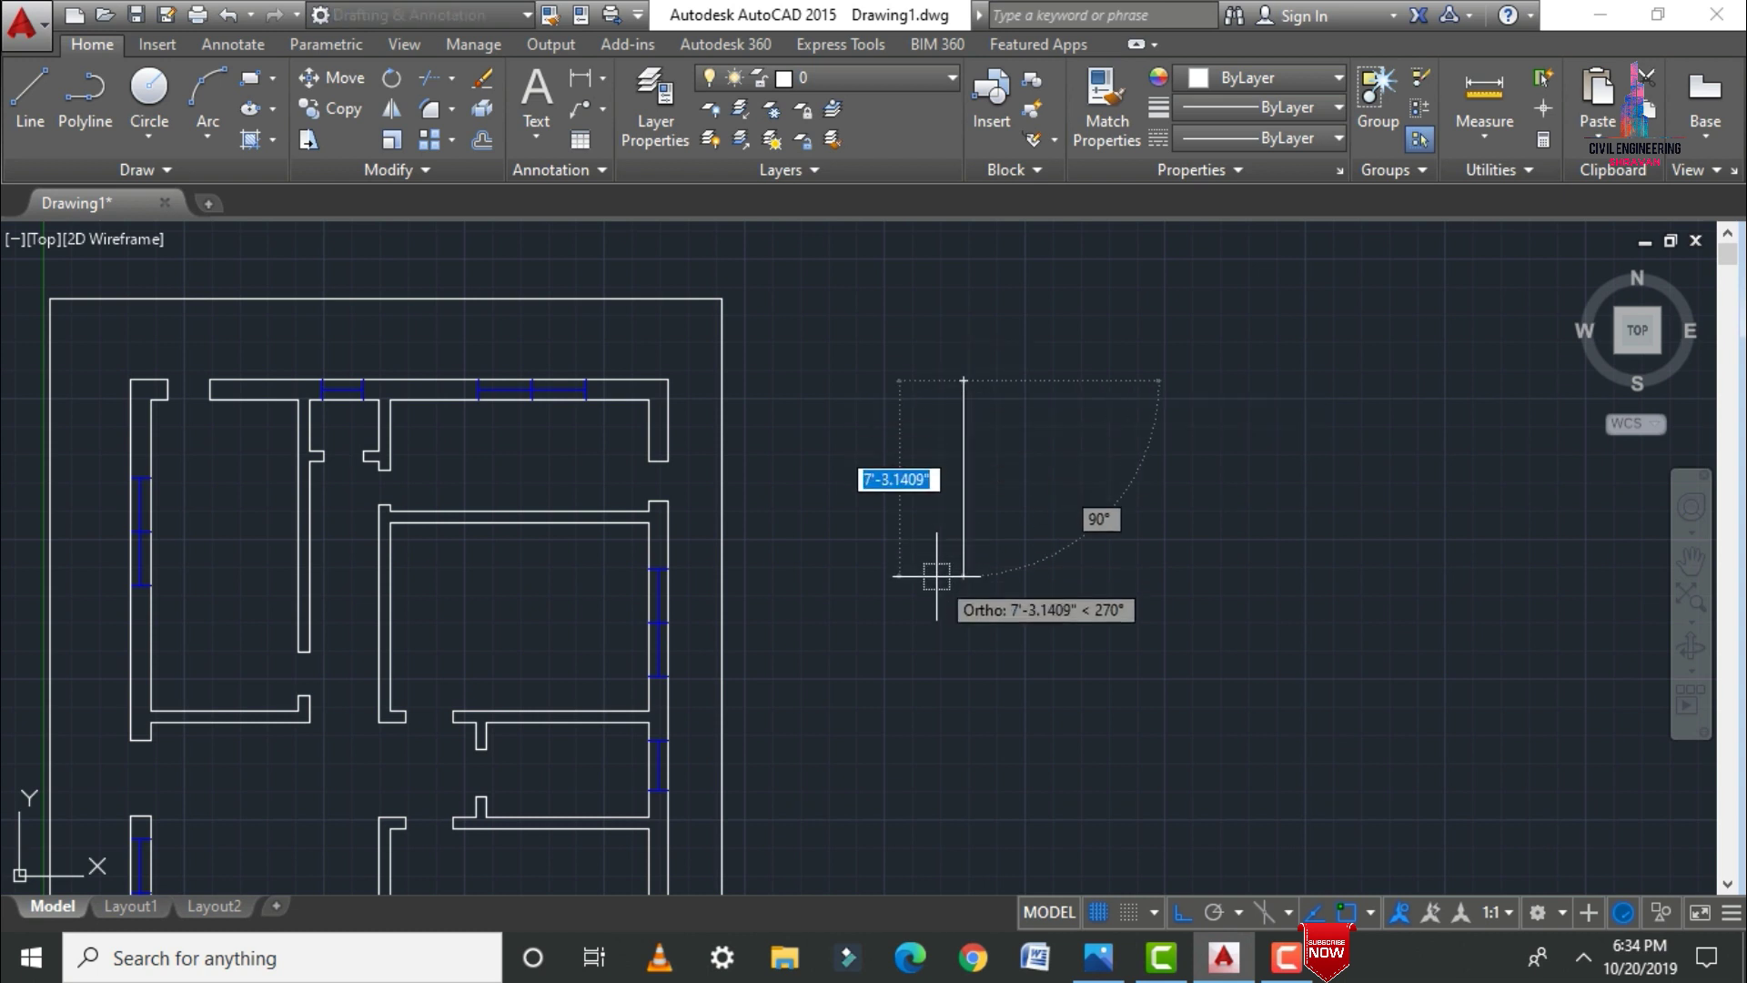
type("1'0")
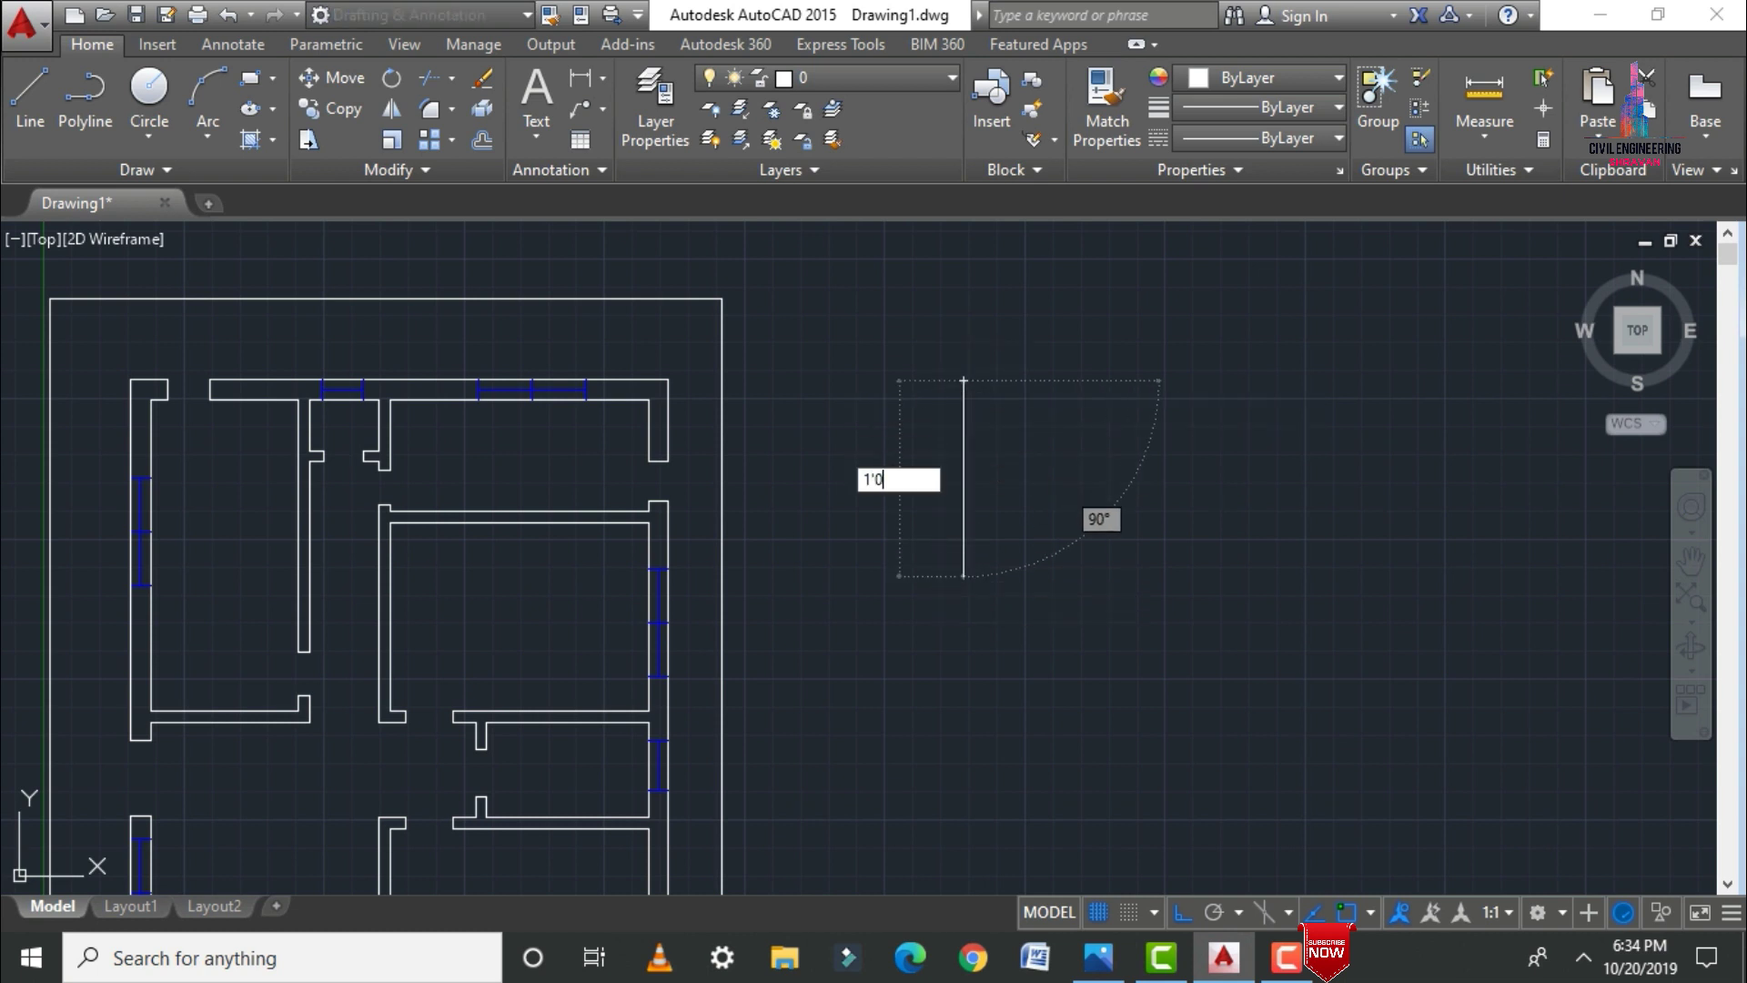
type("\"")
key("Return")
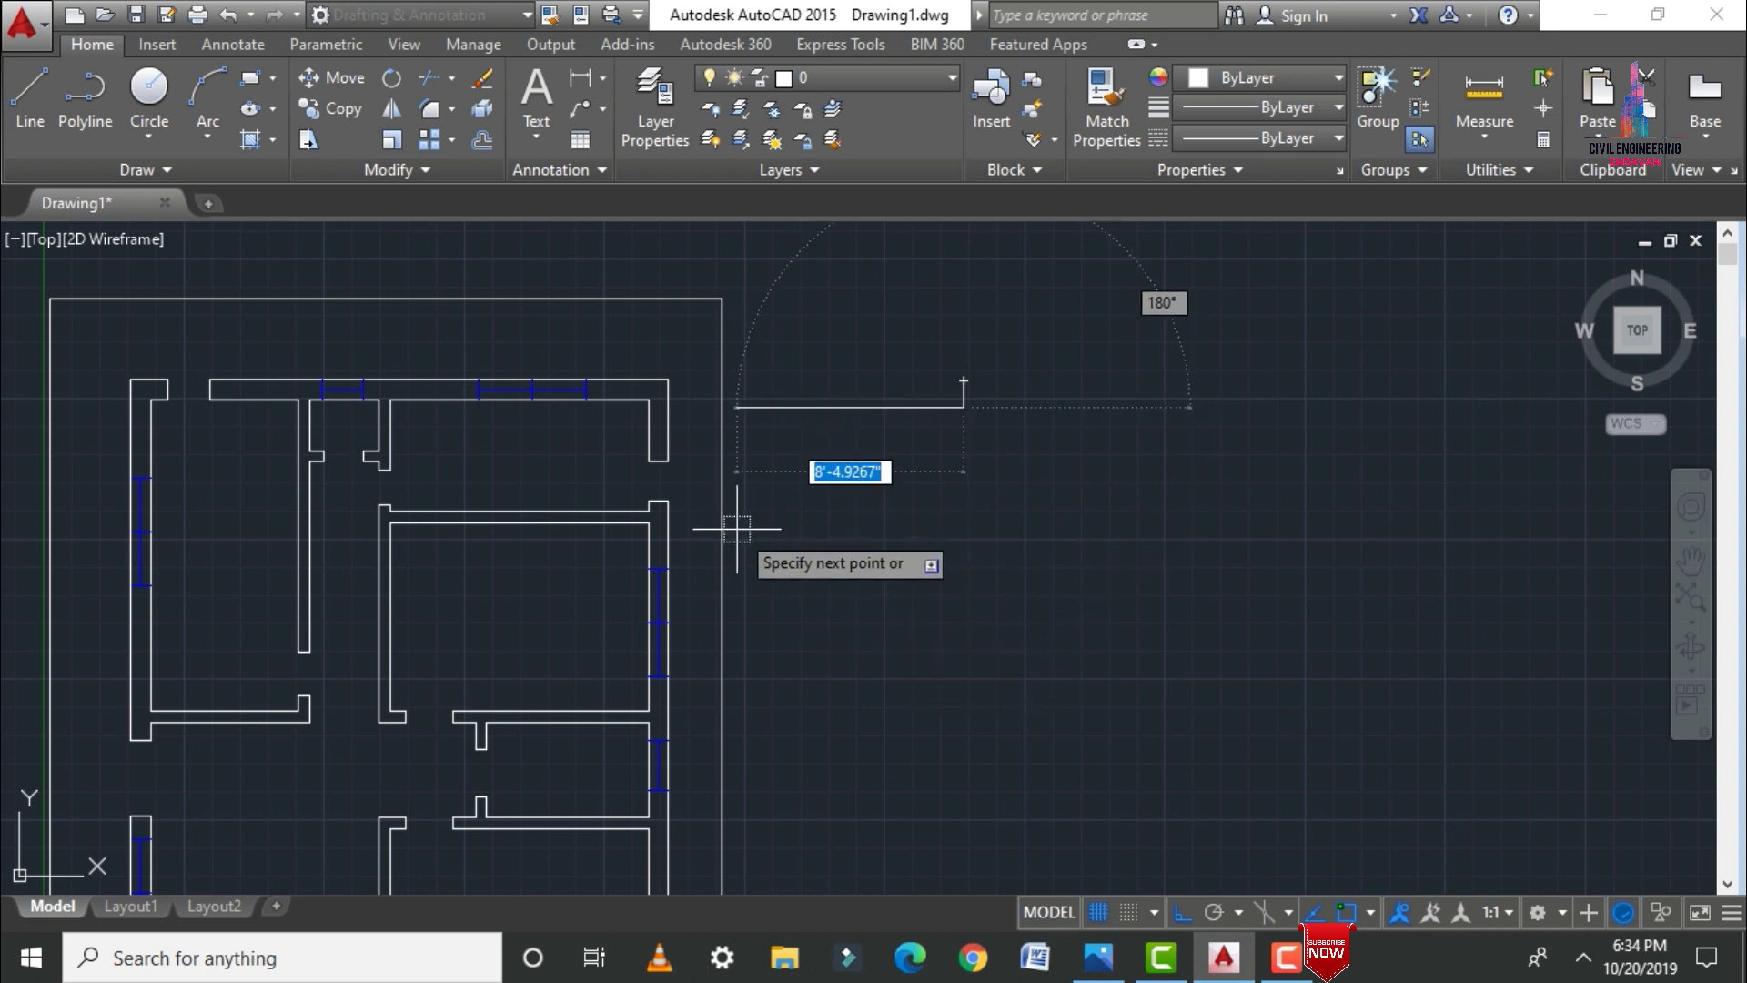
key("Return")
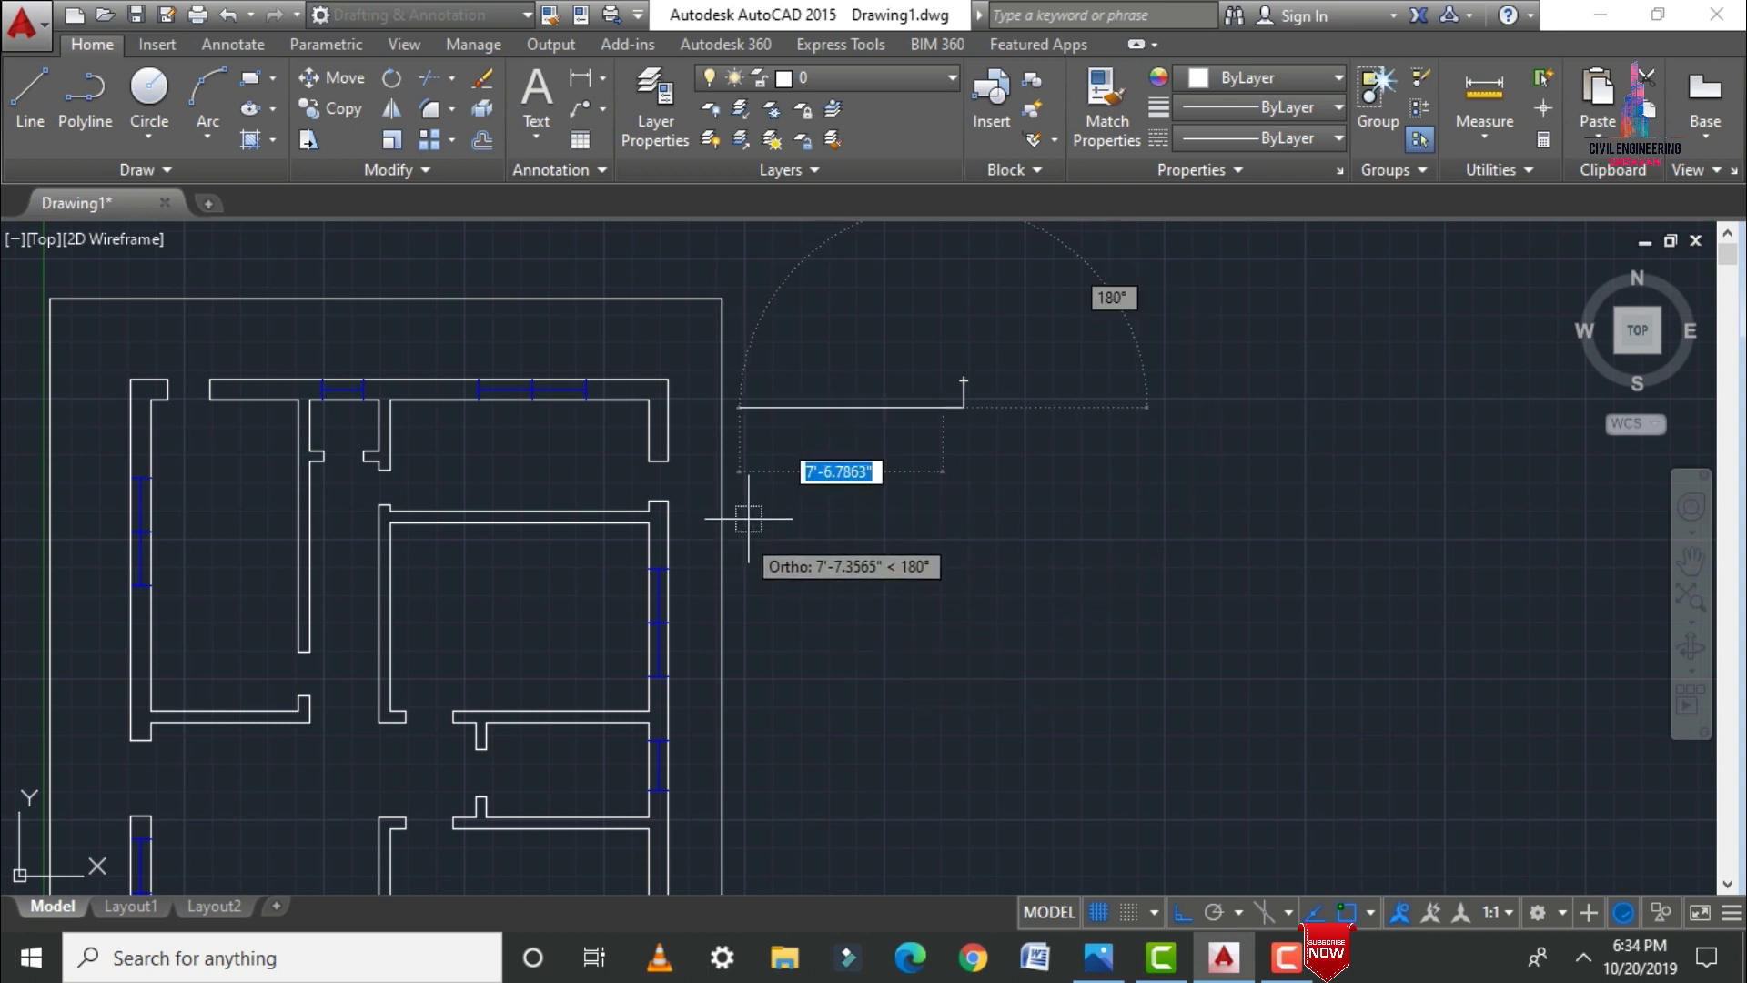
type("1'0\"")
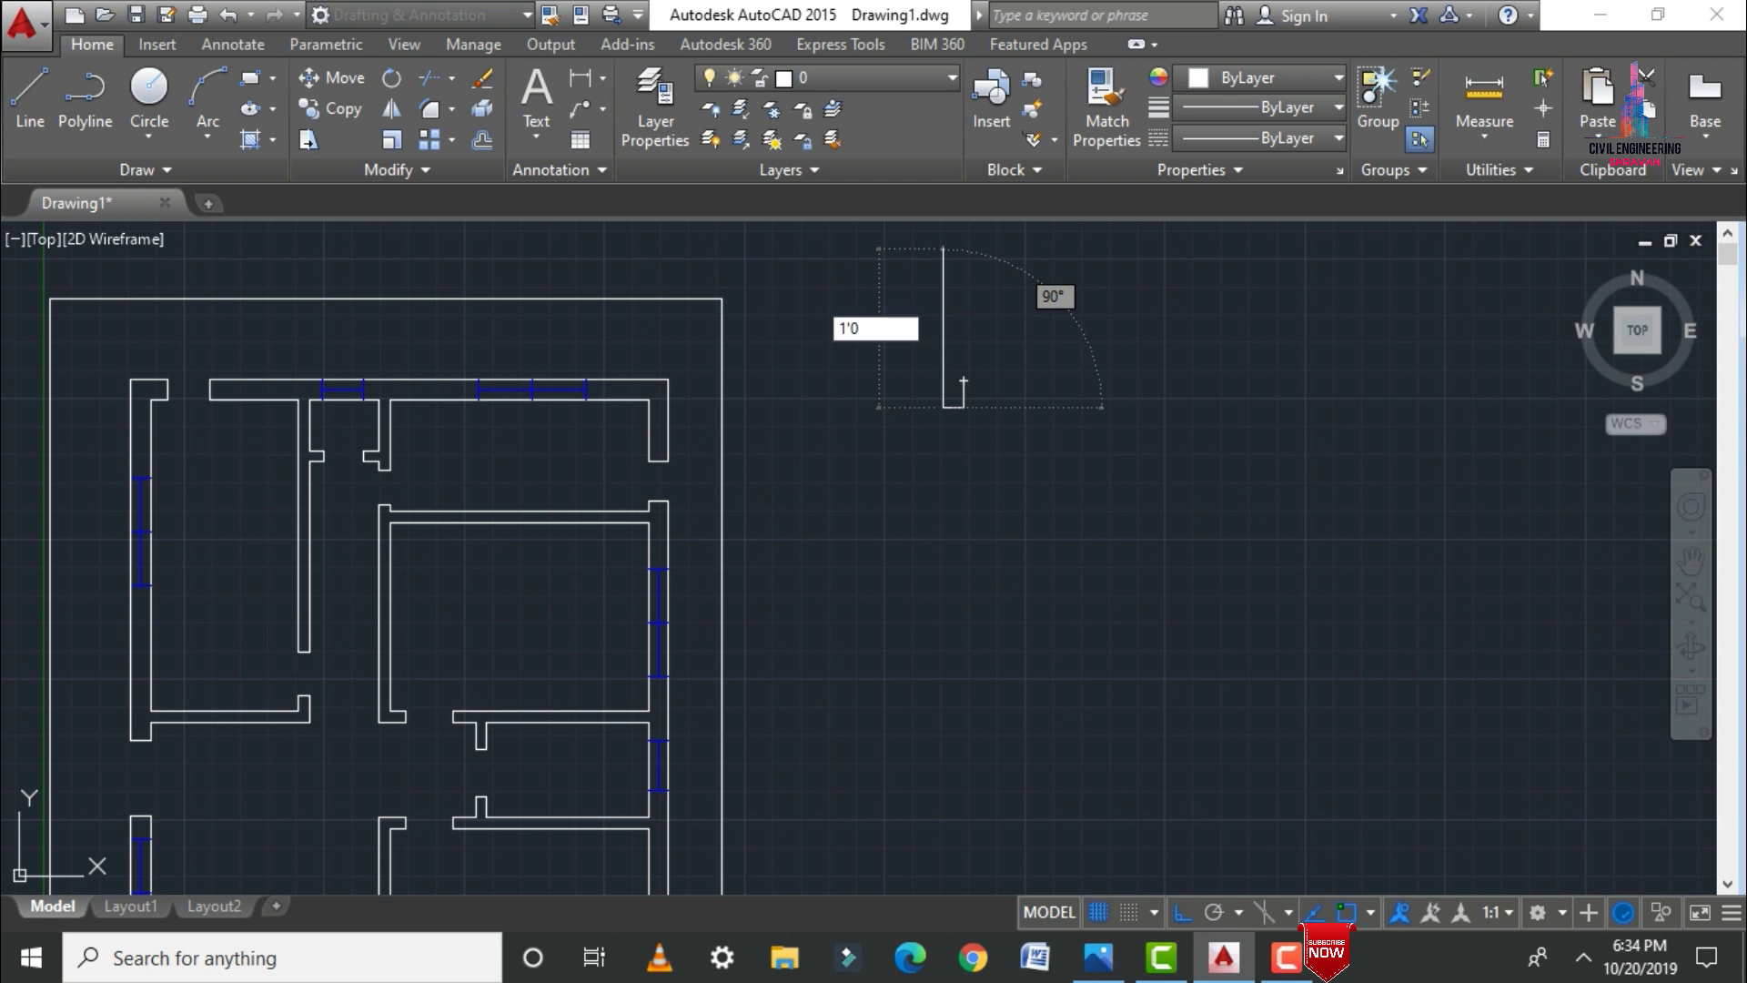
key("Return")
key("Return")
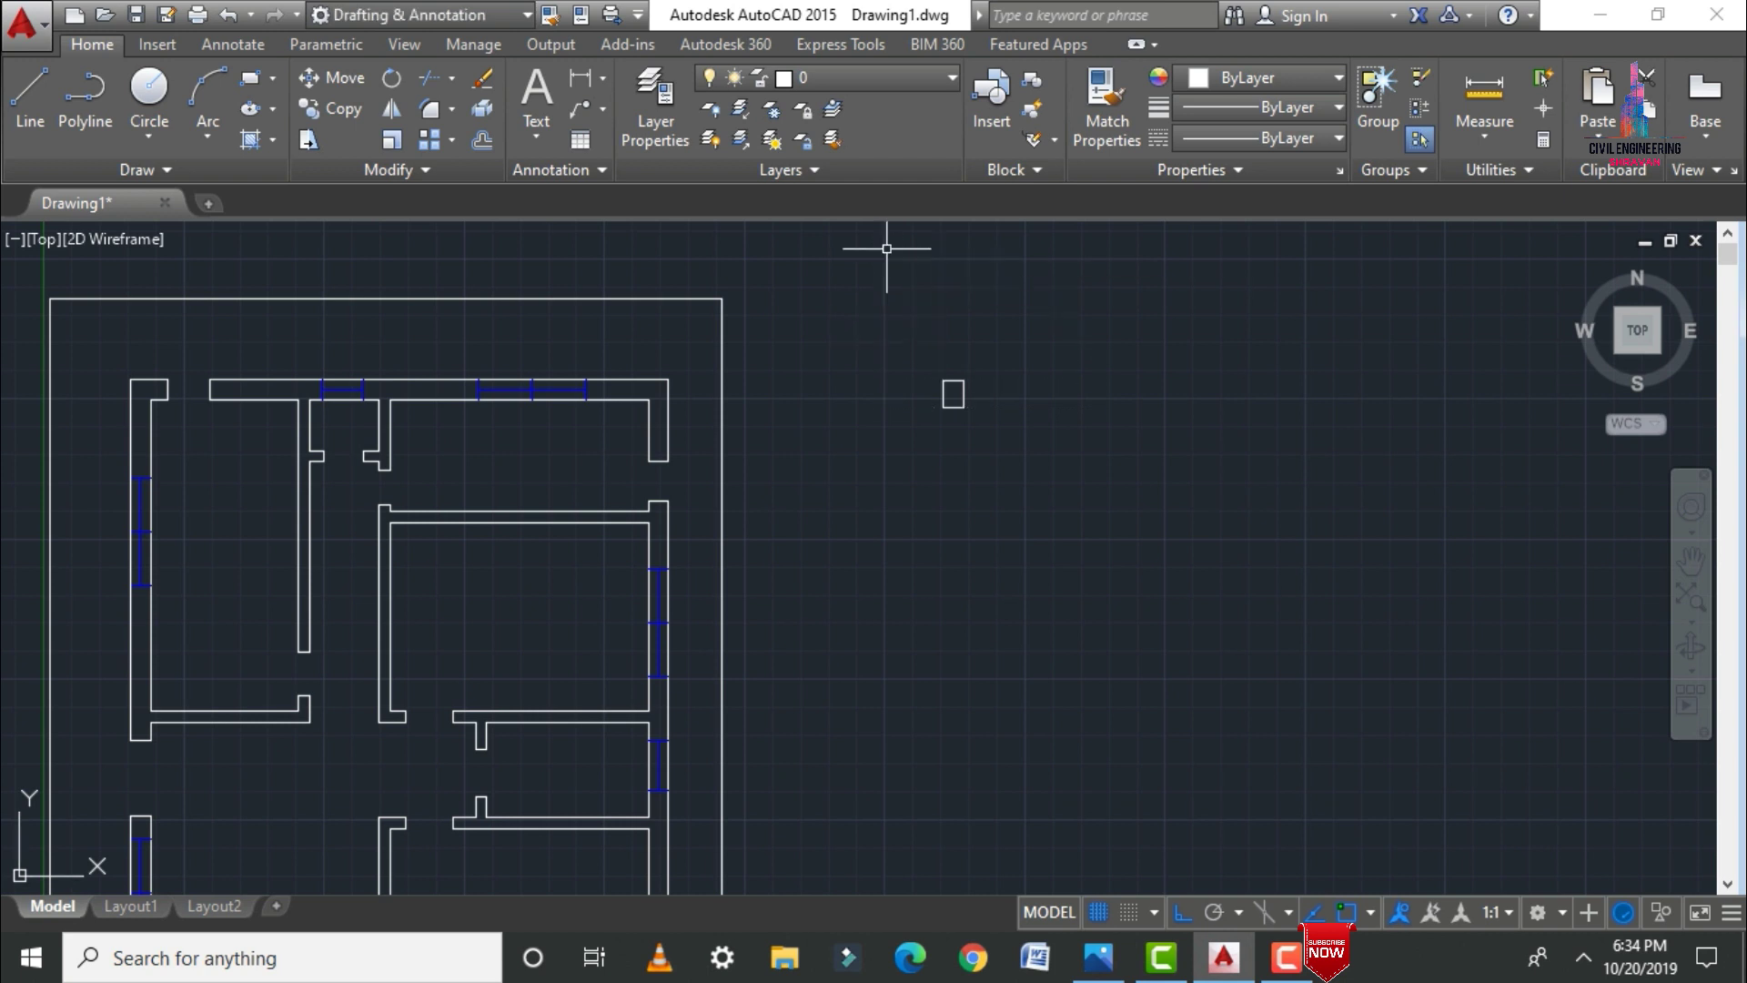
Step: Copy the column rectangle onto the top-right corner of the external walls
scroll(628, 362, "up", 5)
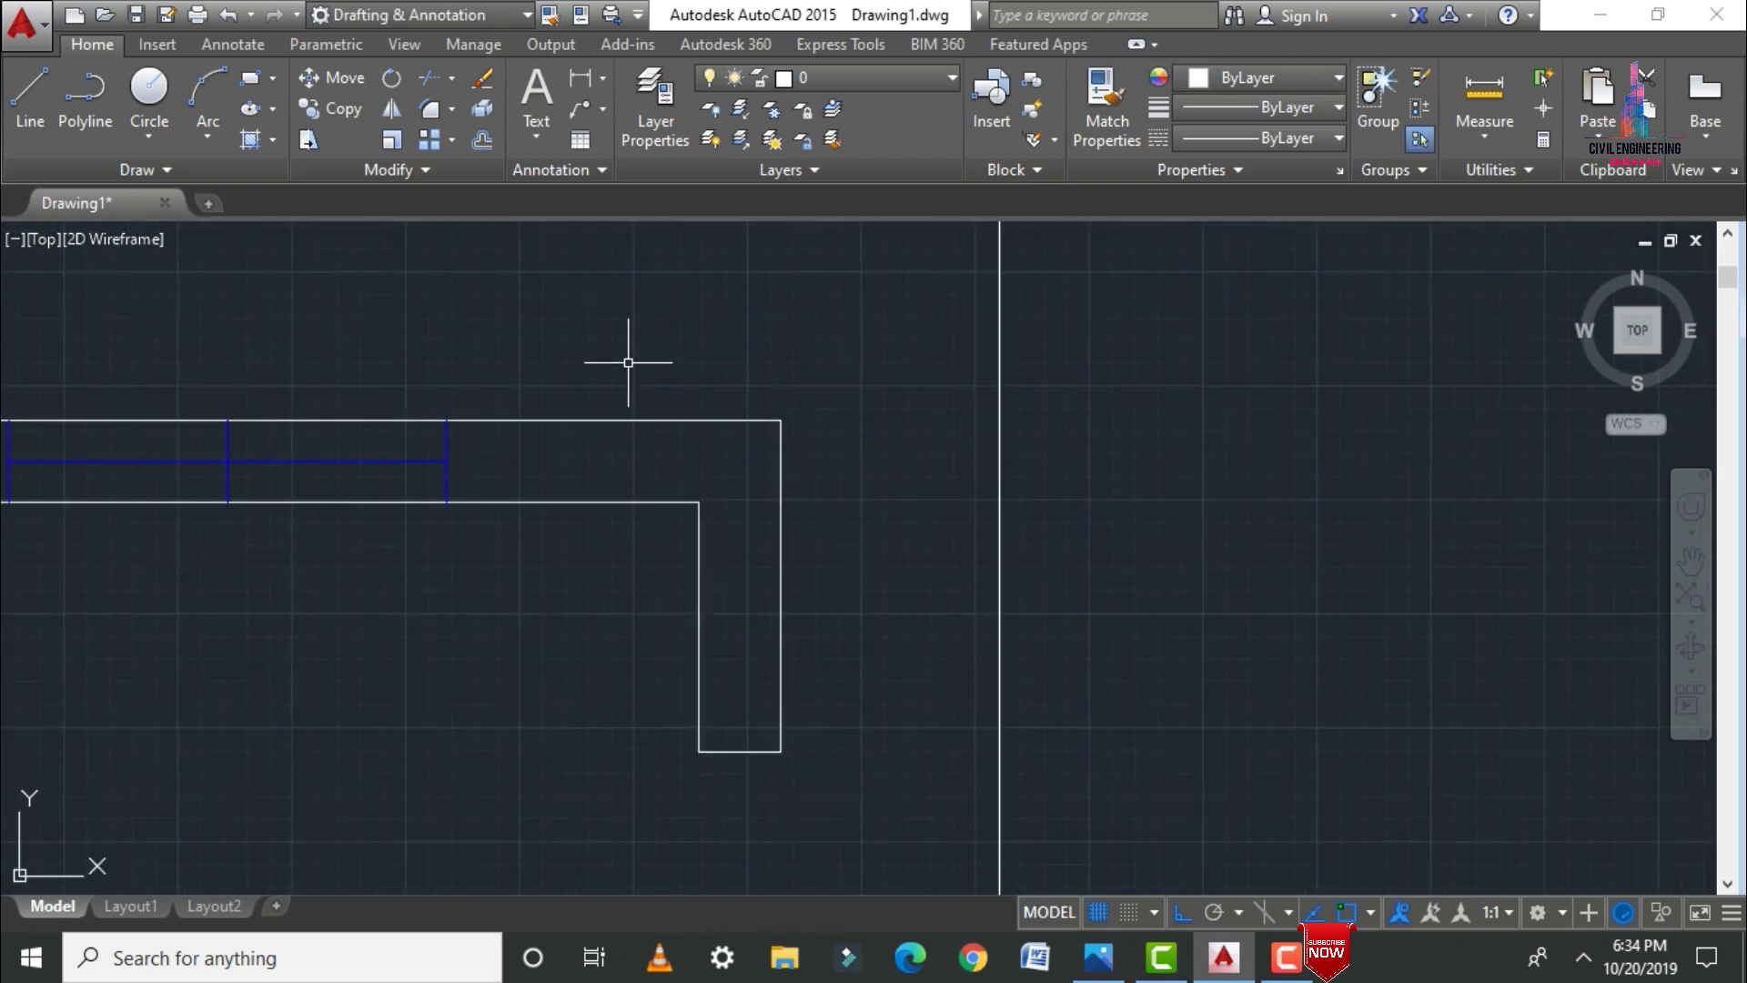
scroll(597, 318, "down", 5)
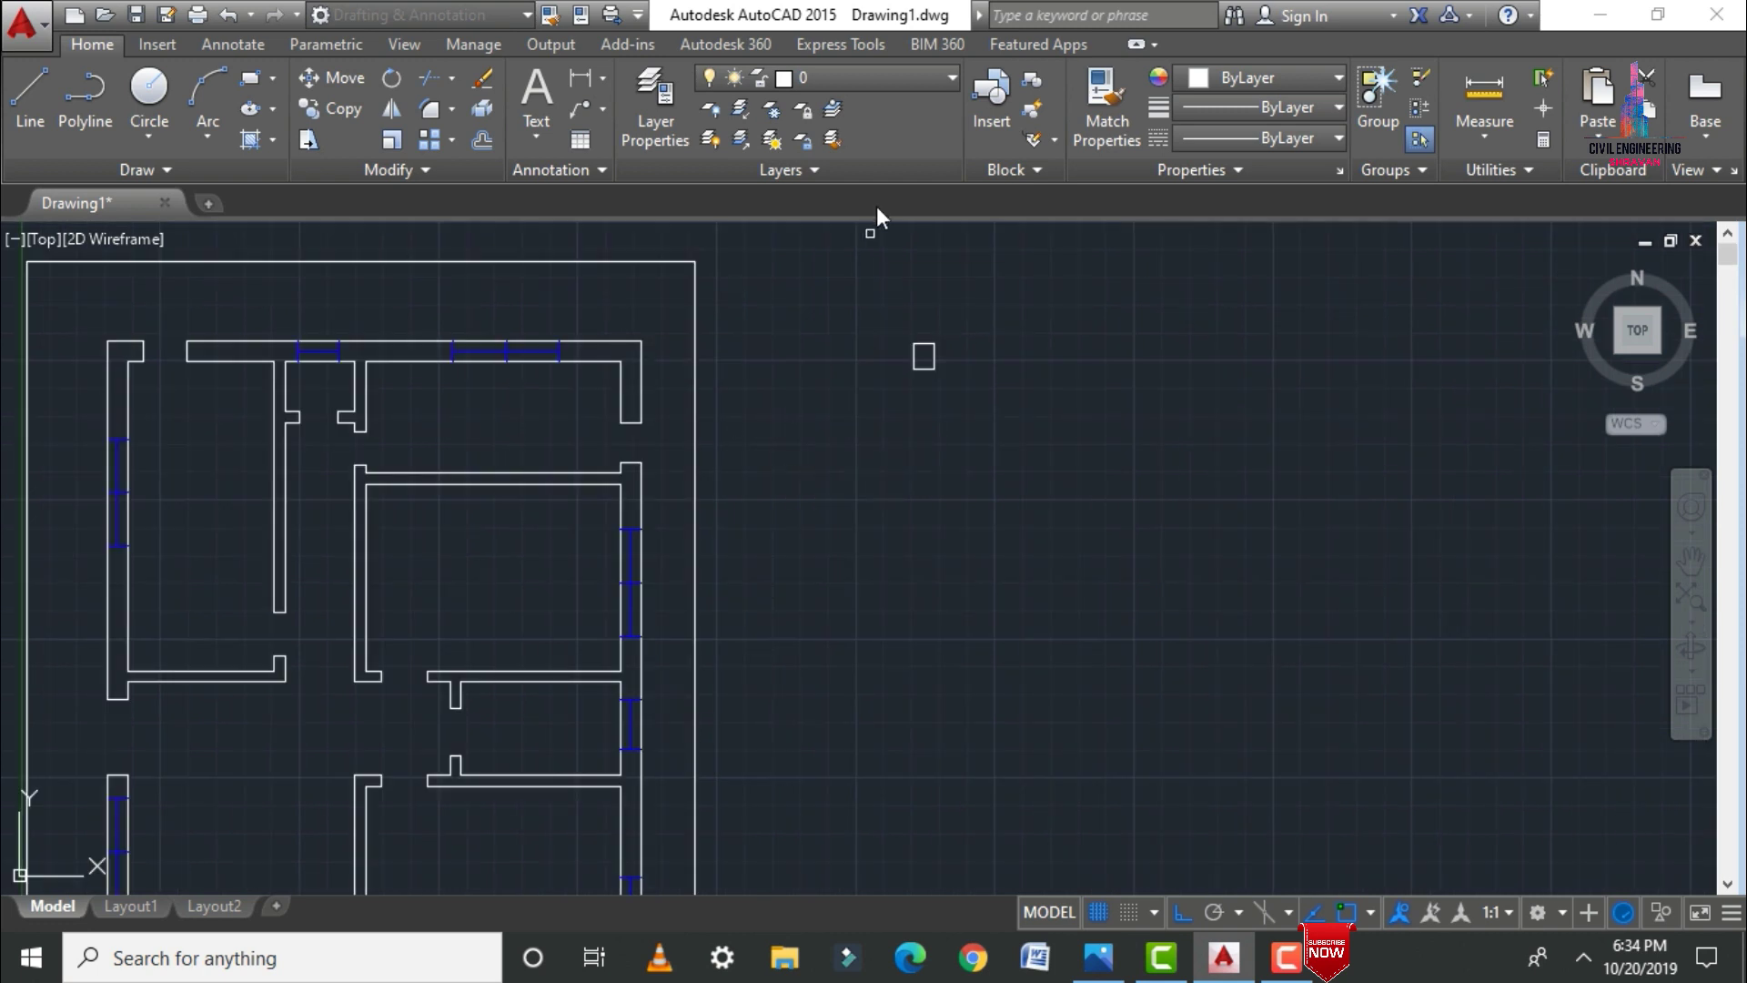
mouse_move(860, 315)
left_mouse_down()
mouse_move(986, 340)
mouse_move(913, 437)
left_mouse_up()
key("Return")
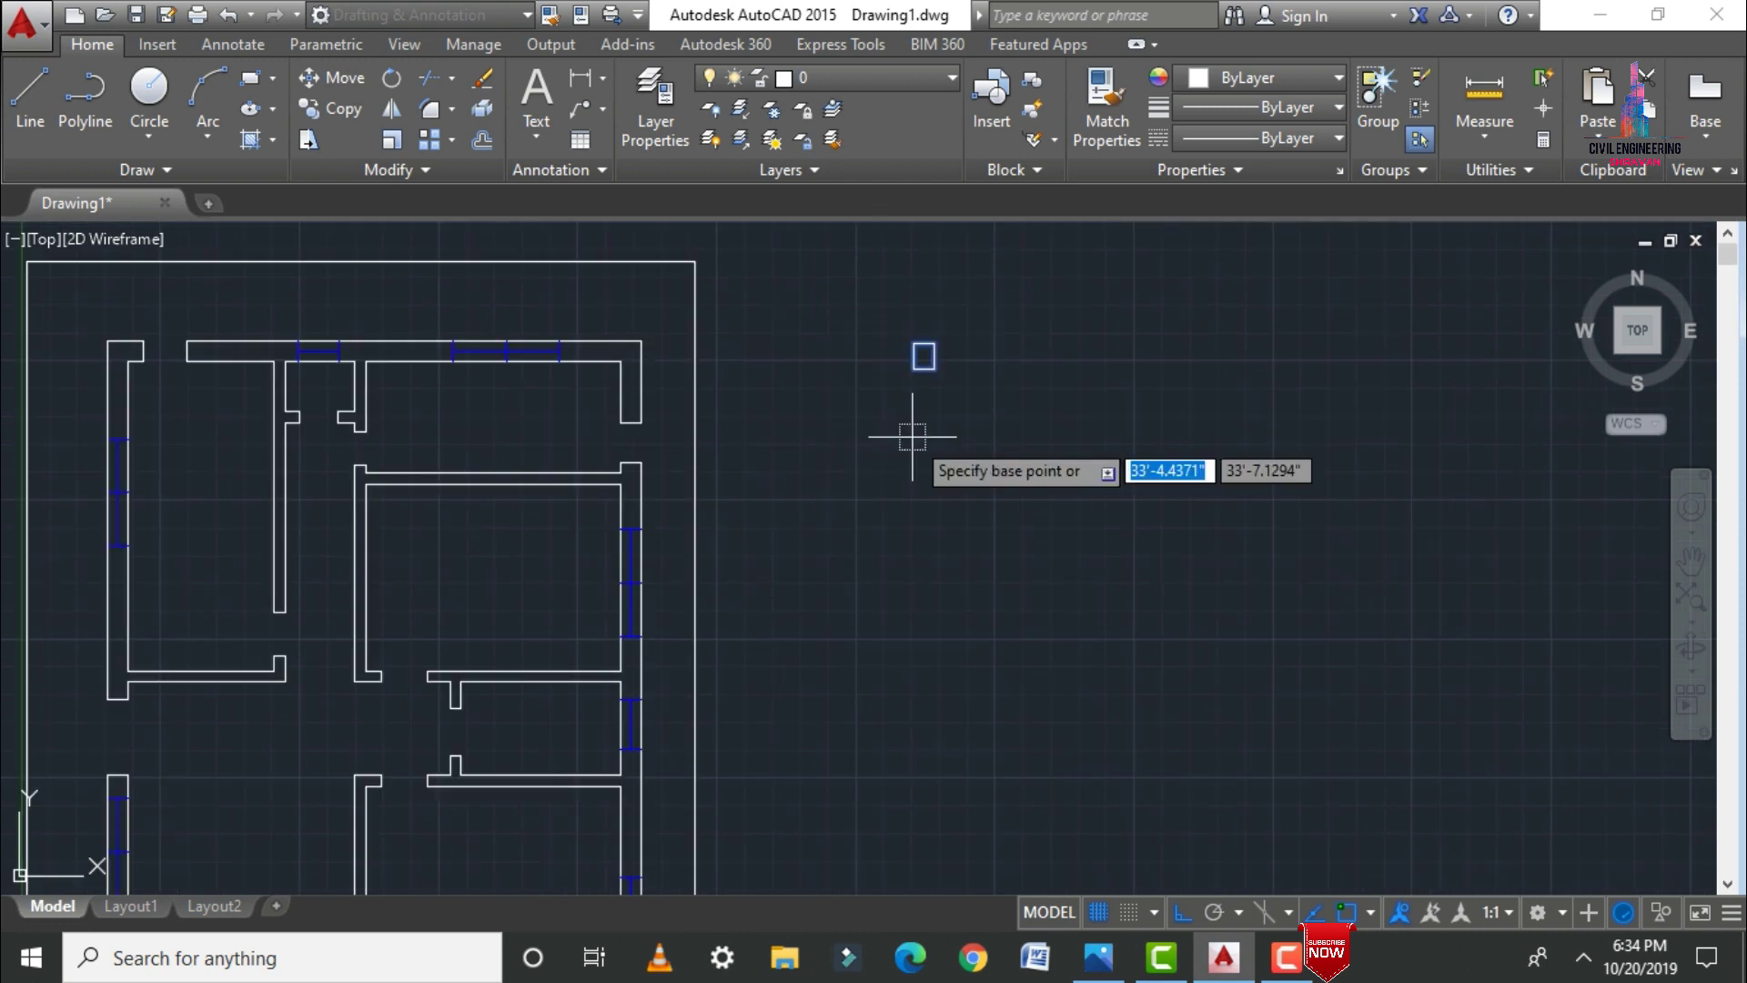
left_click(934, 344)
scroll(670, 533, "down", 2)
left_click(310, 410)
Step: Place a copy of the column rectangle in the empty area below the bottom-left corner of the external walls
scroll(312, 410, "up", 8)
left_click_drag(311, 411, 151, 409)
key("Return")
left_click(256, 435)
scroll(256, 435, "down", 4)
left_click(268, 634)
Step: Copy the column rectangle along the bottom external wall to its two corners and the inner wall junction
type("co")
key("Return")
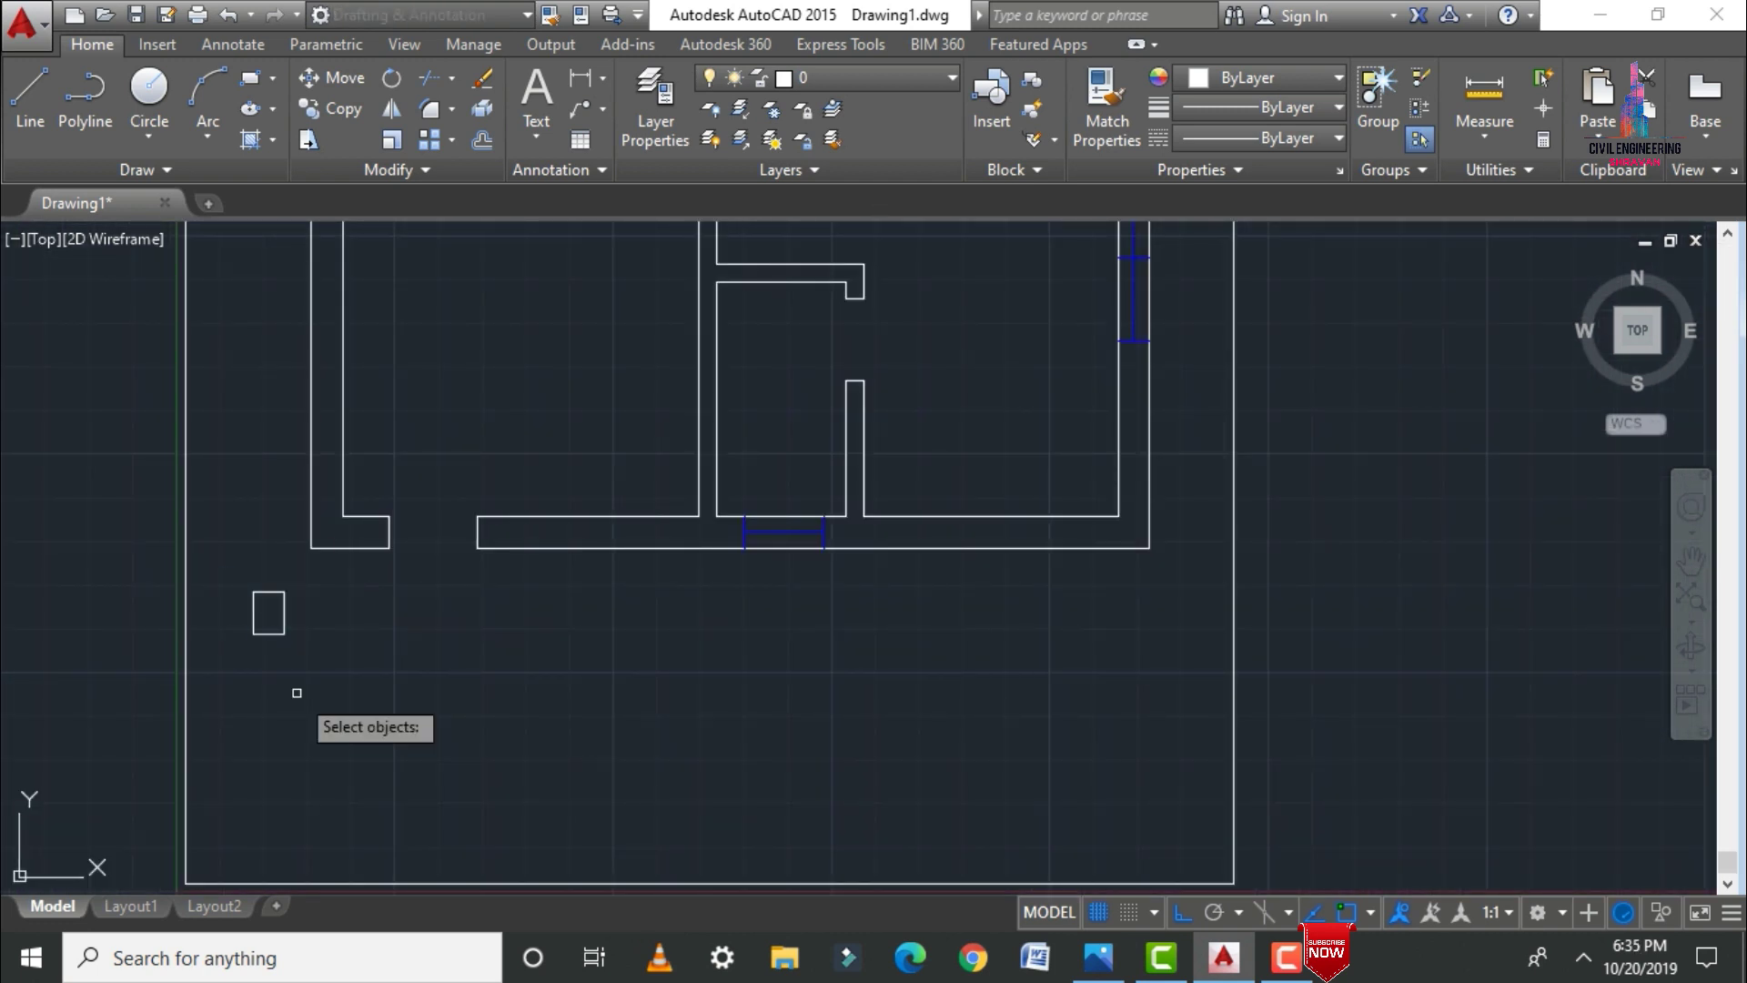
left_click_drag(296, 694, 228, 582)
key("Return")
left_click(268, 634)
key("Escape")
type("co")
key("Return")
left_click(265, 608)
key("Return")
left_click(265, 608)
left_click(1131, 609)
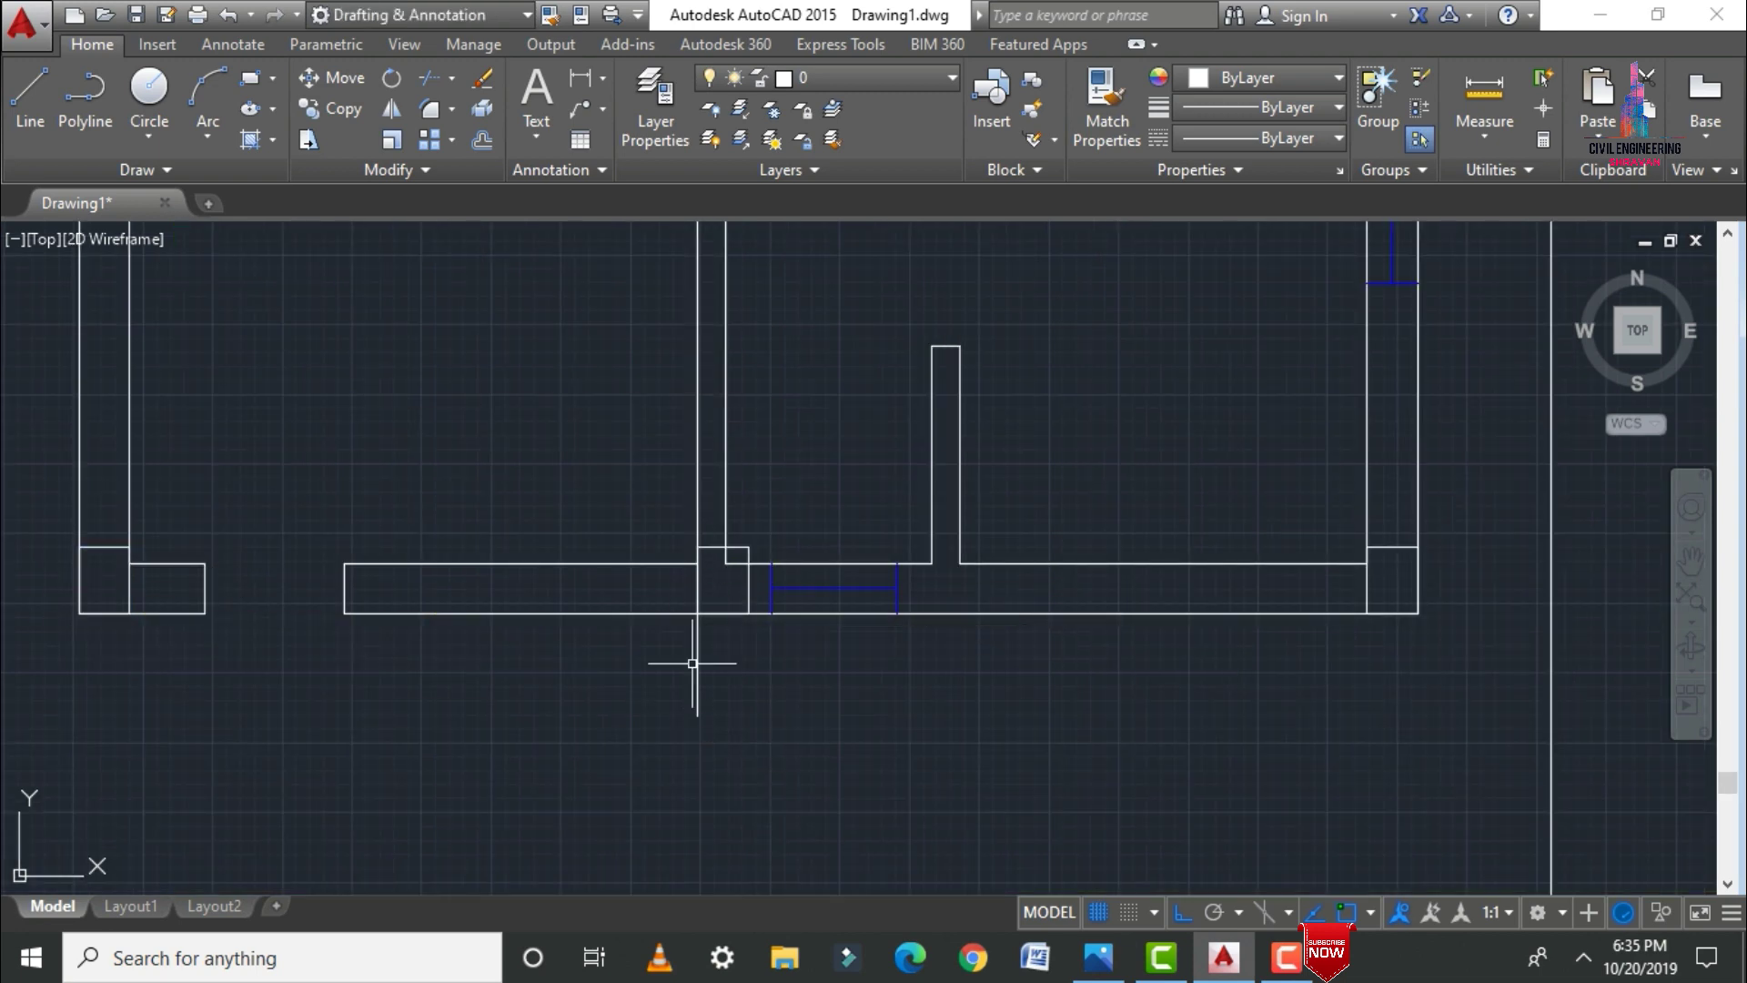
Step: Draw a horizontal guide line across the plan along the upper edge of the lower rooms' wall
scroll(592, 670, "down", 3)
scroll(546, 502, "up", 3)
key("Return")
left_click(1439, 604)
left_click(1543, 604)
left_click(776, 604)
left_click(14, 564)
Step: Copy the spare column rectangle beside the plan onto the right external wall at the guide line
scroll(272, 458, "down", 2)
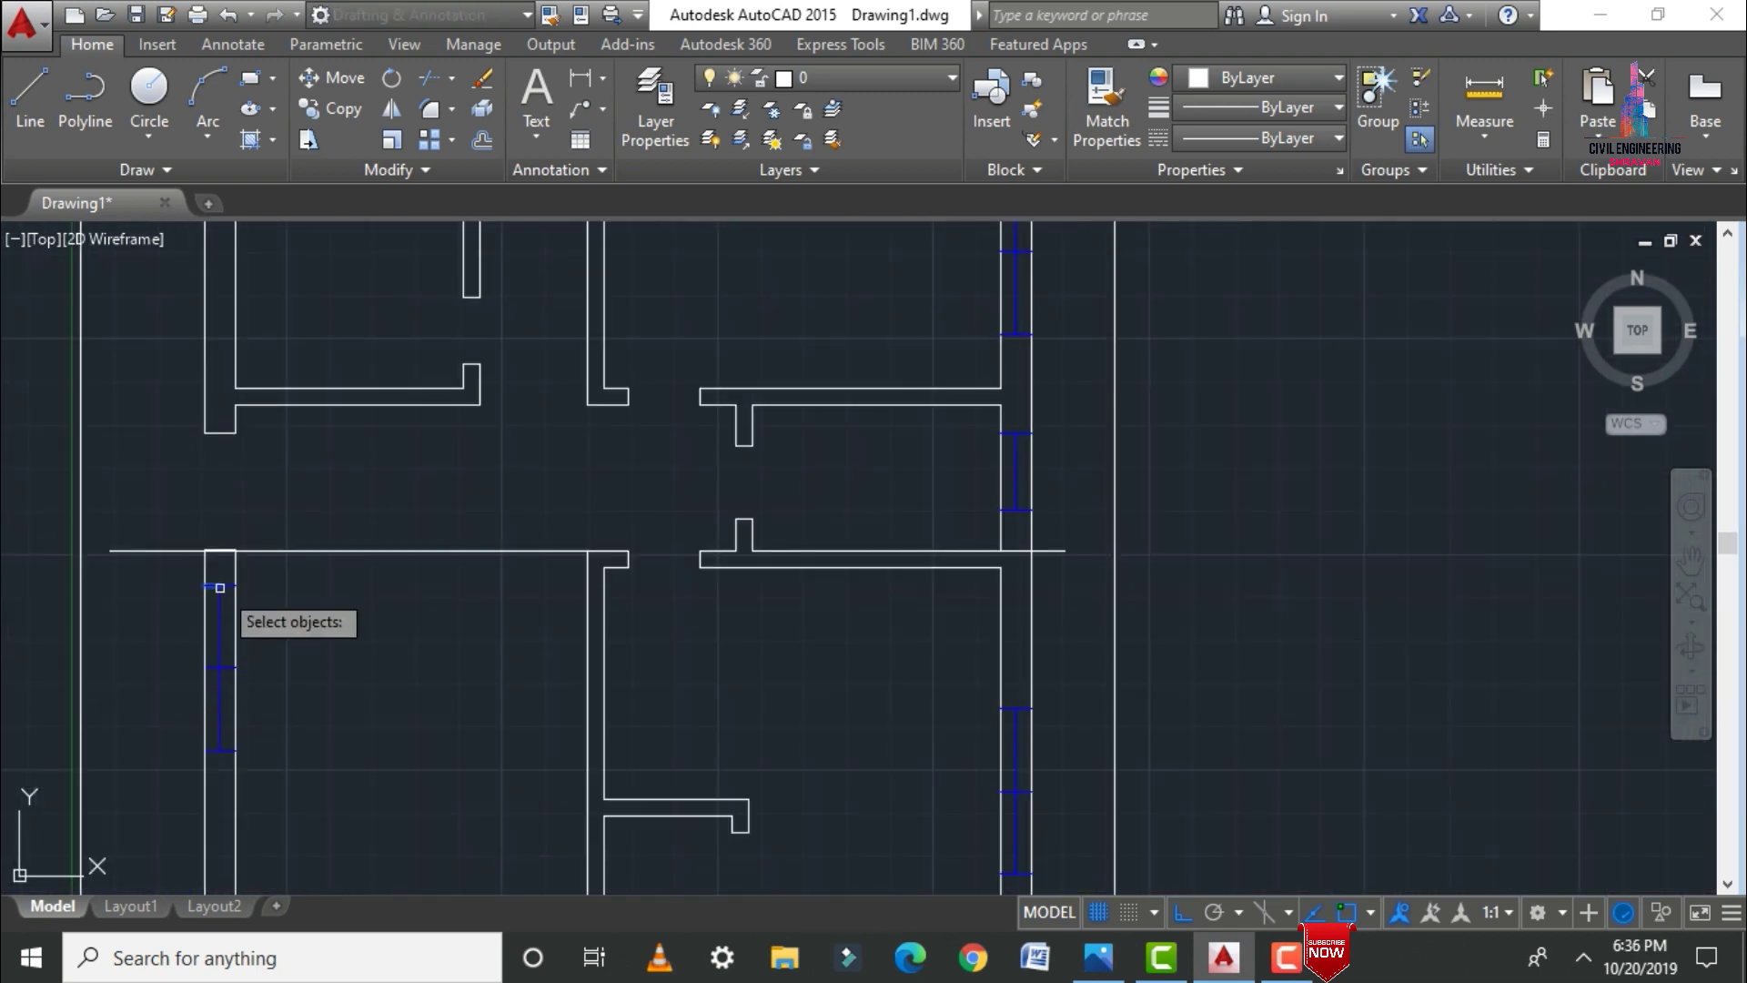
left_click(218, 669)
scroll(309, 445, "down", 2)
type("co")
key("Return")
left_click(611, 405)
key("Return")
left_click(628, 398)
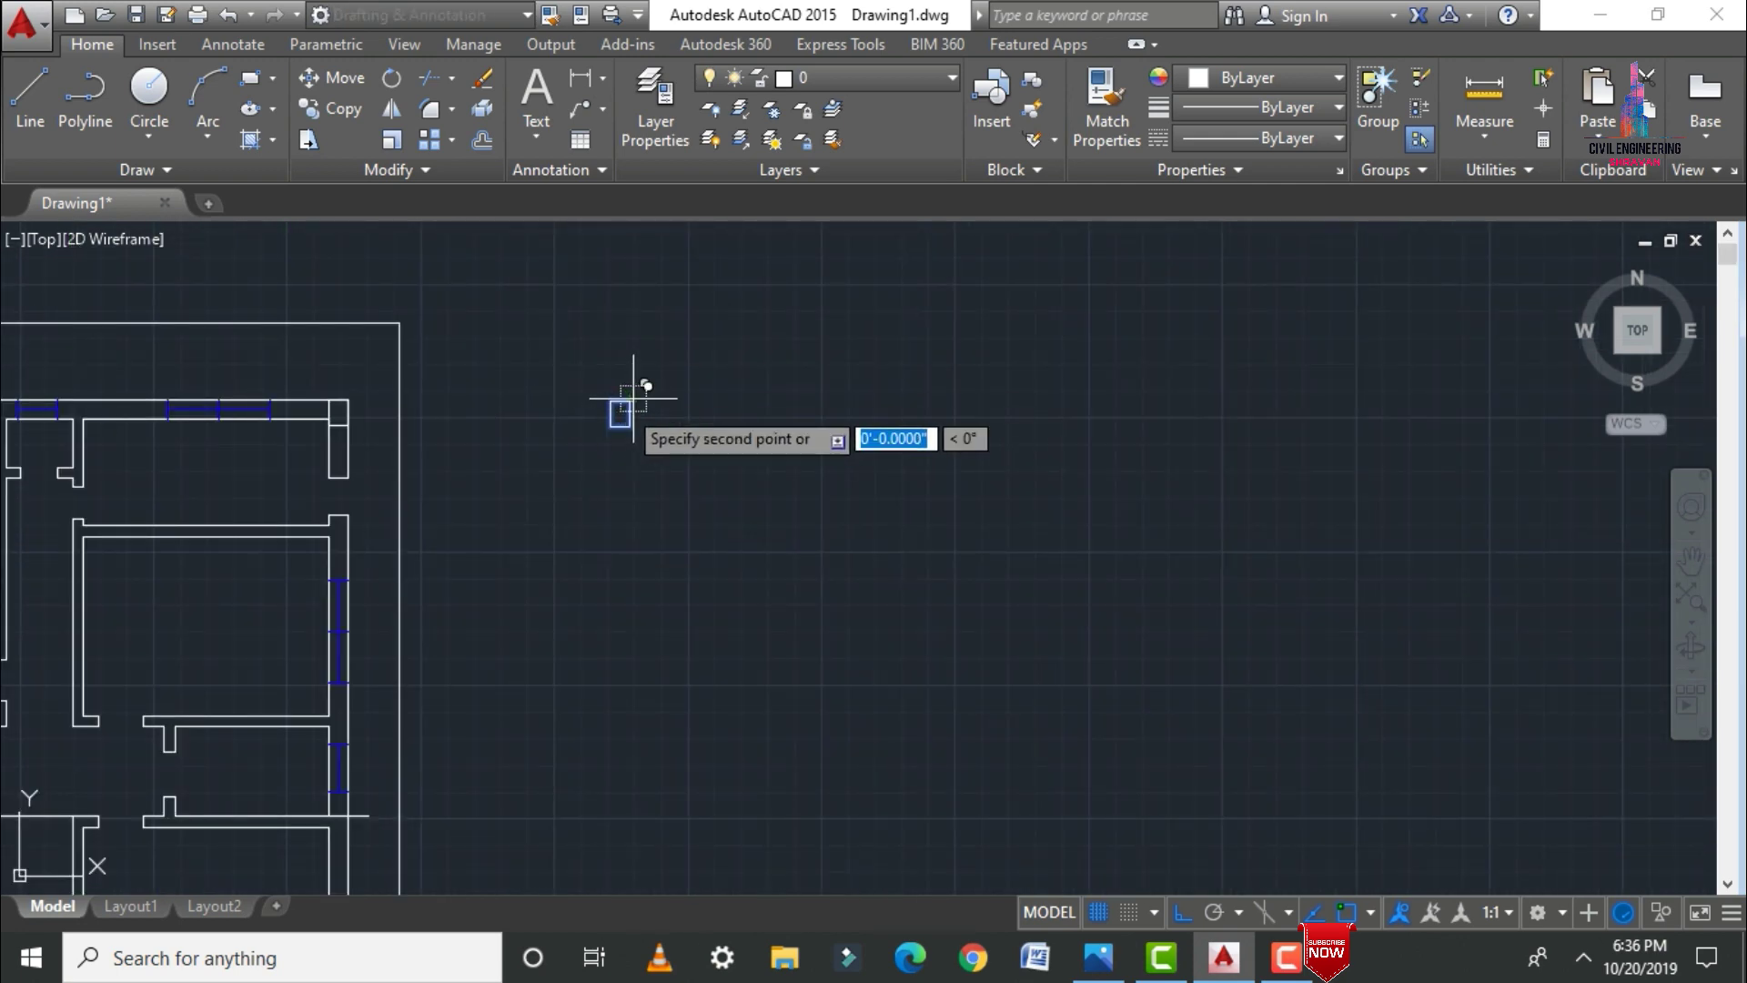
key("F8")
scroll(480, 510, "down", 5)
scroll(340, 647, "up", 10)
left_click(924, 565)
Step: Copy the column rectangle onto the upper end of the lower-left external wall
scroll(401, 627, "down", 5)
type("co")
key("Return")
left_click(236, 657)
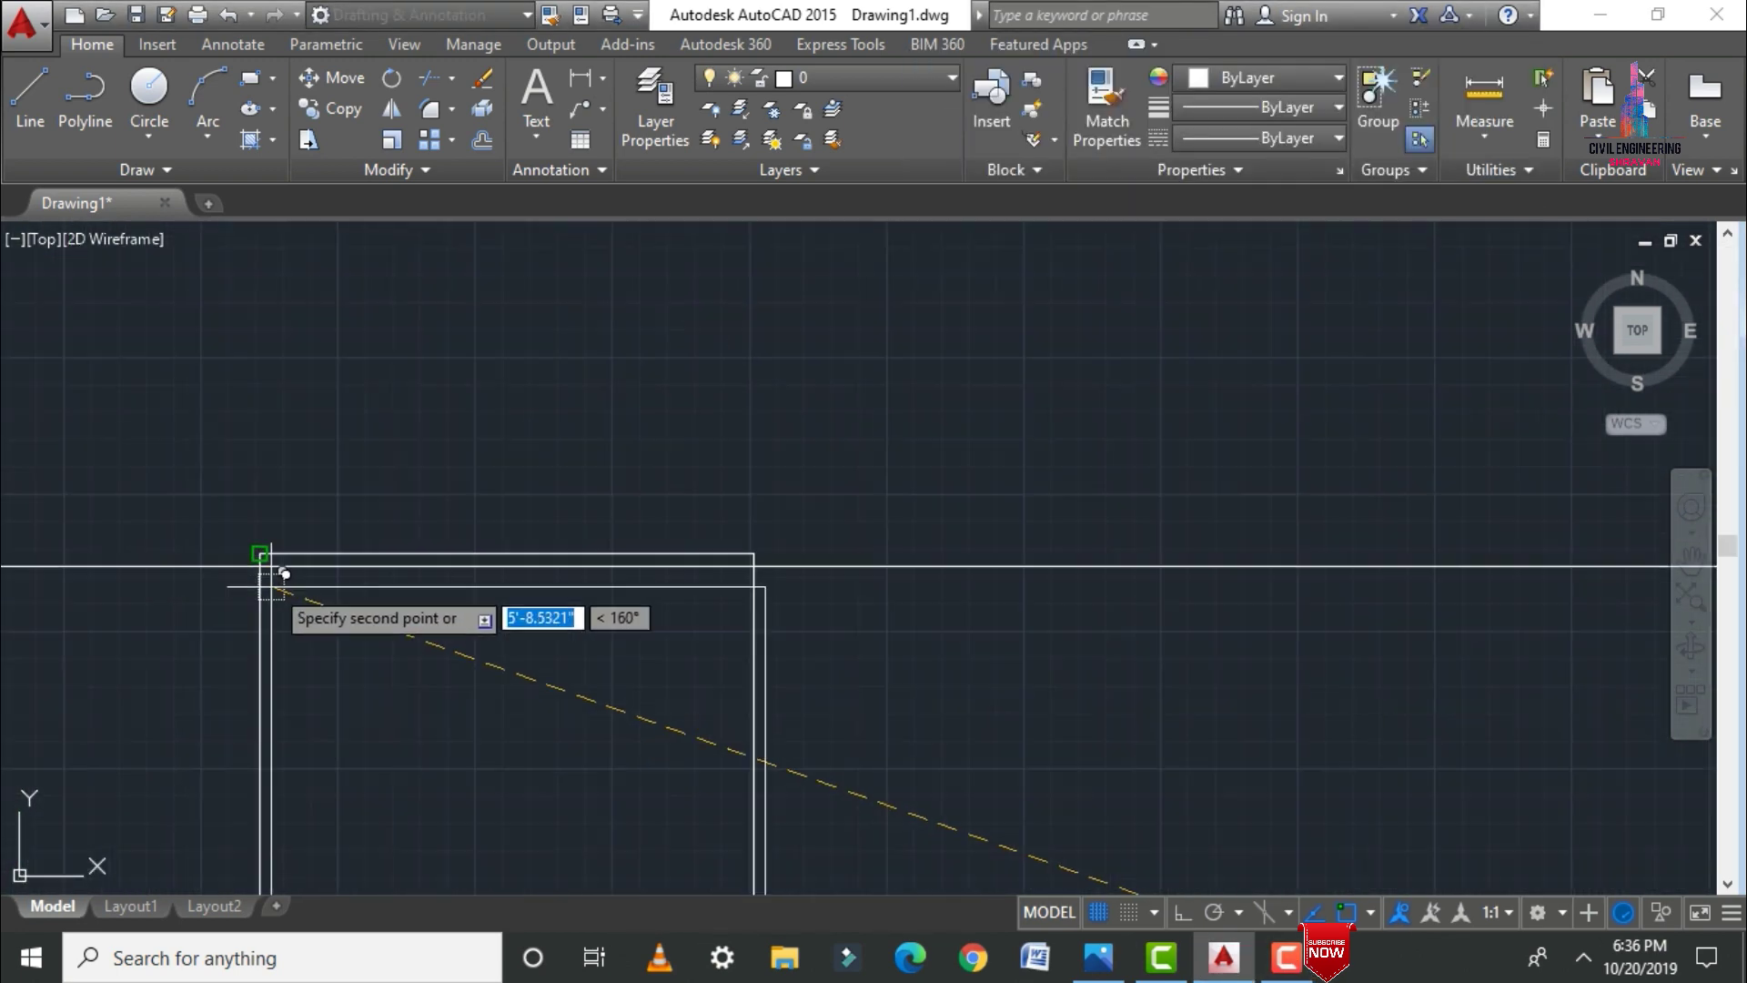
left_click(262, 554)
left_click(765, 566)
scroll(518, 724, "down", 8)
scroll(675, 546, "up", 5)
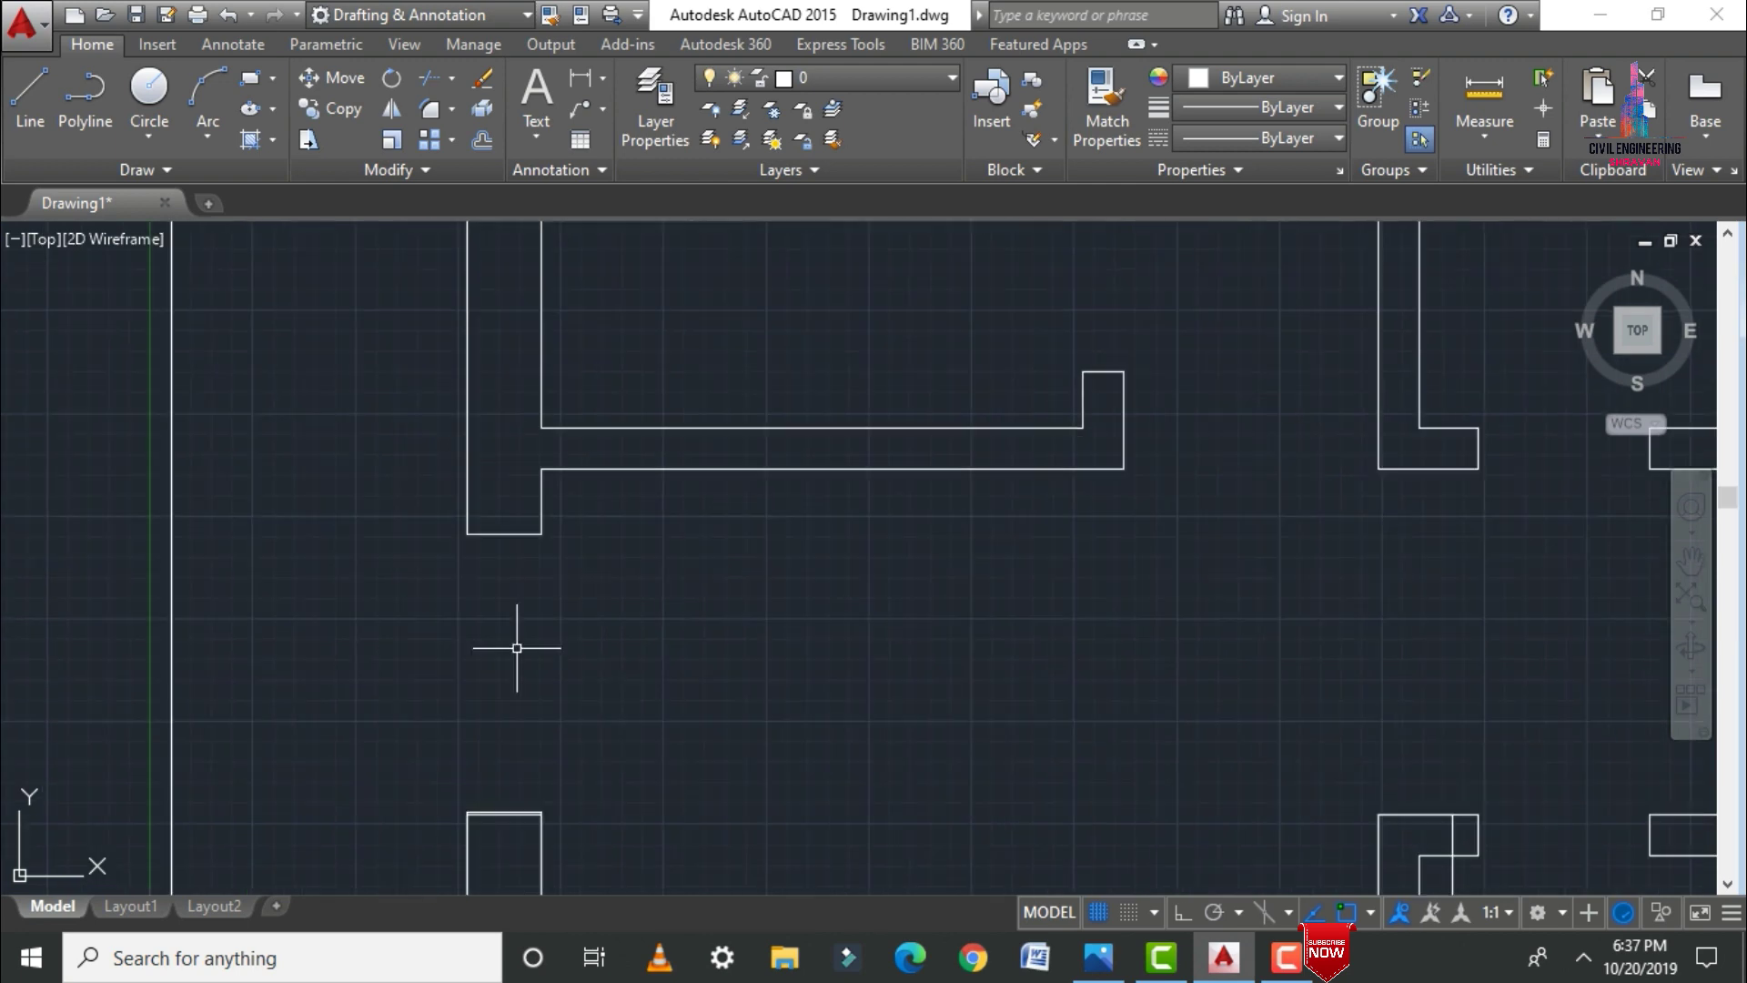
Step: Extend the upper-left room's bottom wall edge across the left external wall, trim it, and copy a column onto that junction
key("l")
key("Return")
left_click(541, 469)
left_click(314, 469)
type("tr")
key("Return")
key("Return")
scroll(293, 460, "down", 5)
type("co")
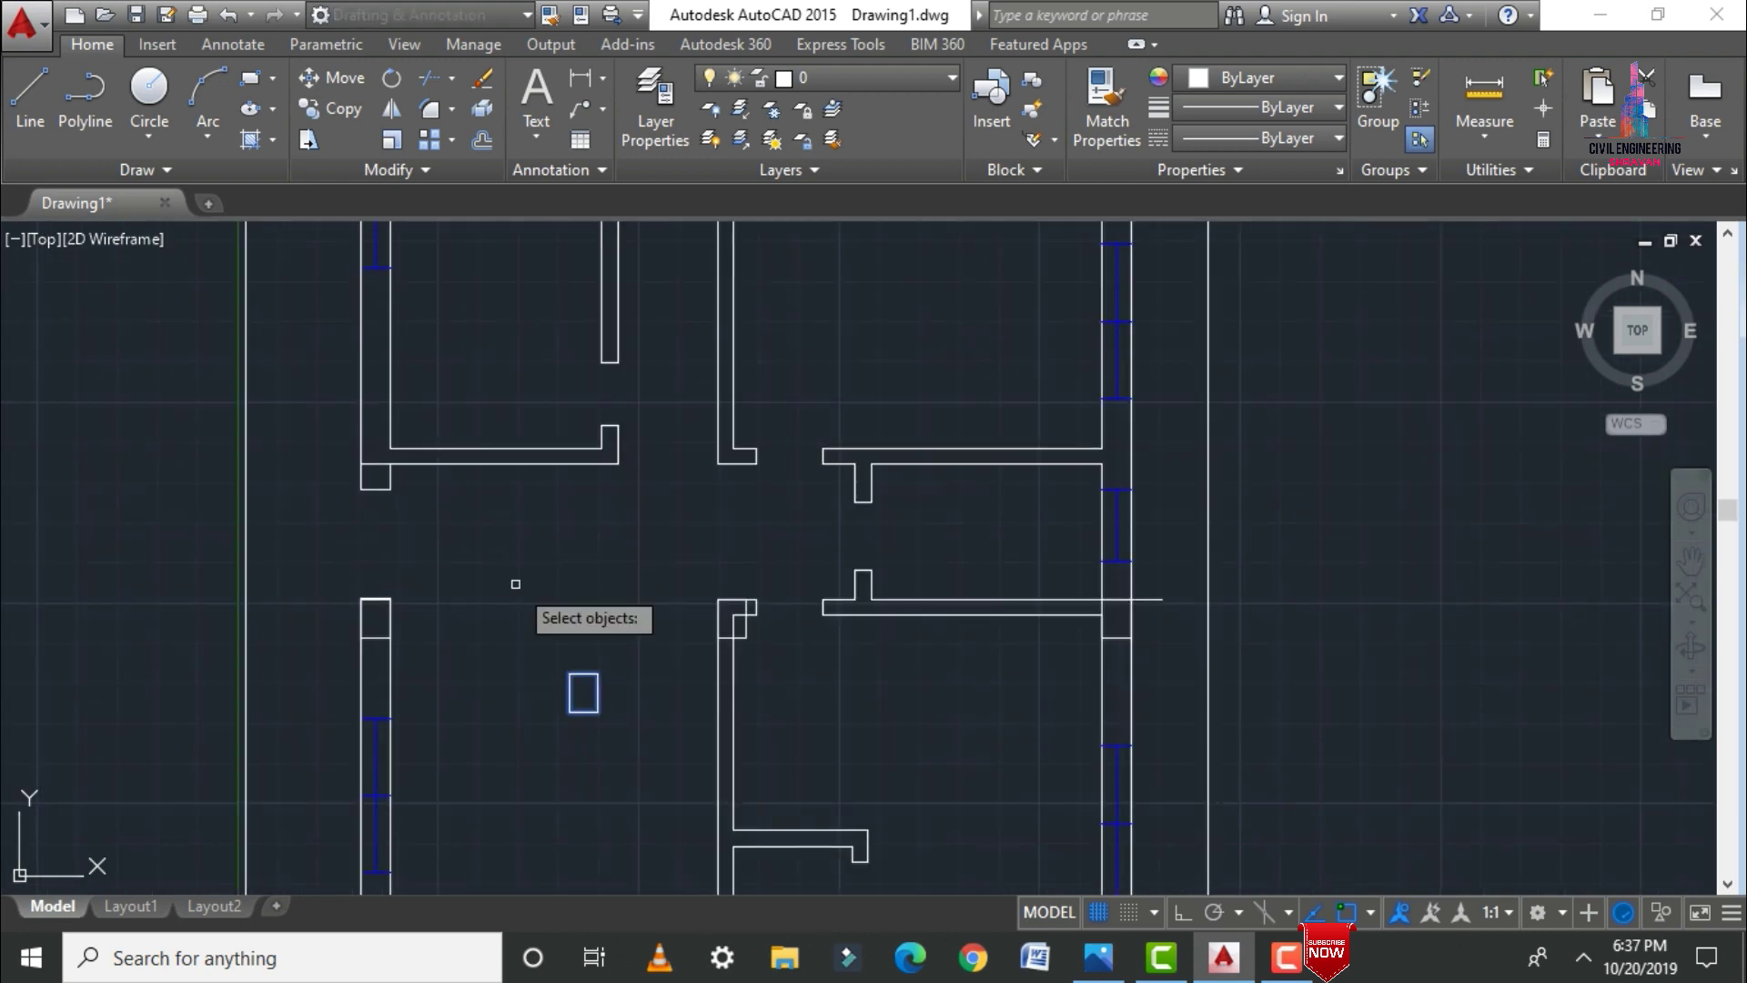
left_click(601, 671)
Step: Draw a line across the right external wall at the upper bedroom's bottom wall and copy a column onto that junction
left_click(833, 522)
left_click(936, 521)
type("co")
left_click(749, 400)
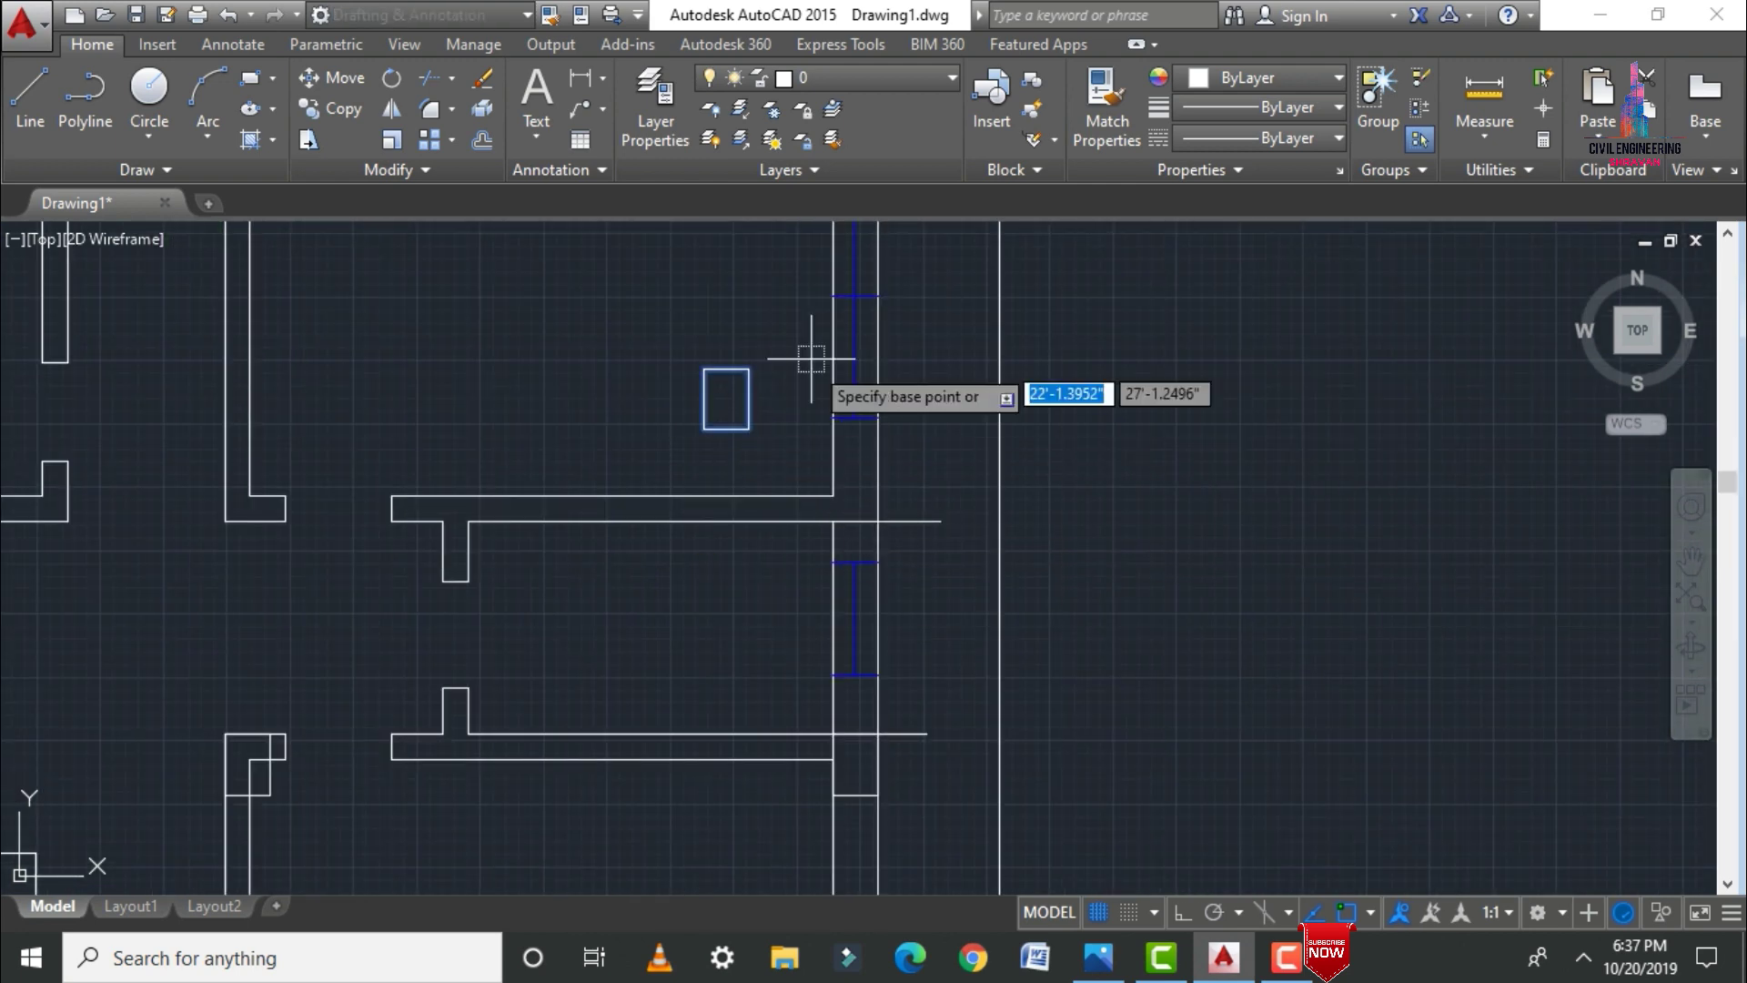
left_click(749, 429)
left_click(878, 521)
Step: Draw a short helper line at the upper bedroom's top-left inner corner and copy a column rectangle onto it
scroll(878, 510, "down", 5)
scroll(596, 314, "up", 5)
left_click(699, 318)
left_click(595, 323)
type("co")
left_click(1150, 671)
key("Return")
left_click(1150, 640)
left_click(673, 320)
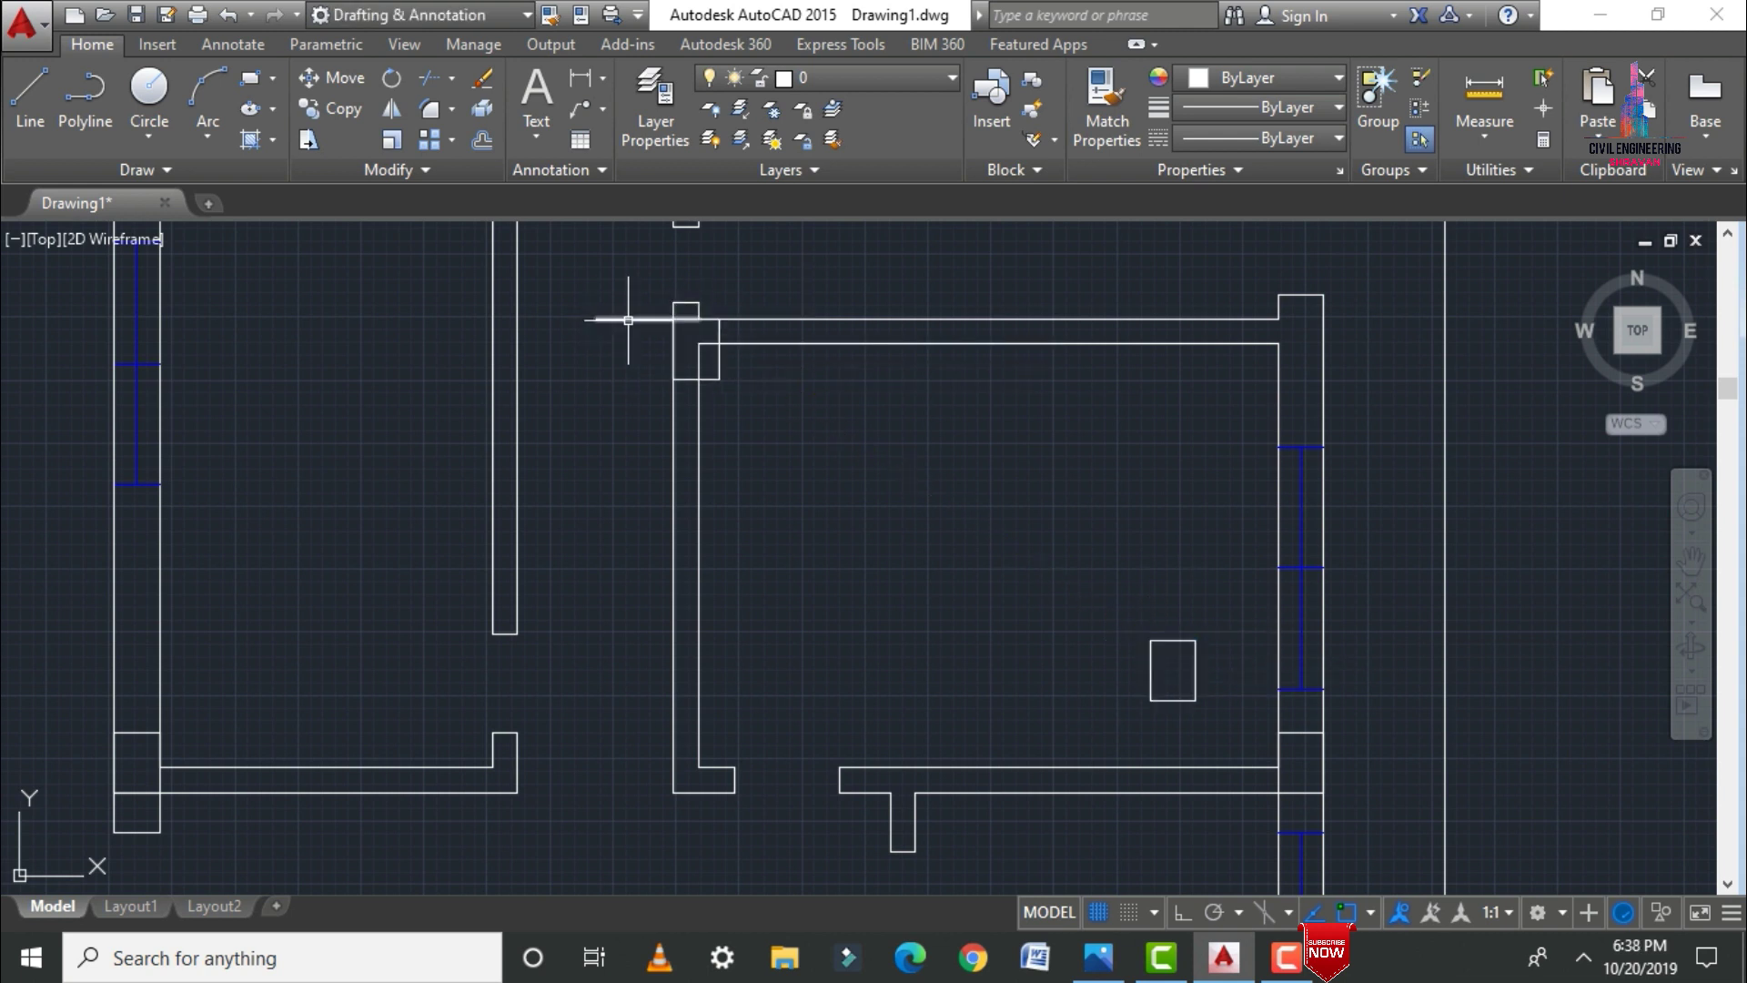
Step: Delete the short helper line and trim the wall lines inside the upper bedroom's corner column
left_click(626, 318)
key("Escape")
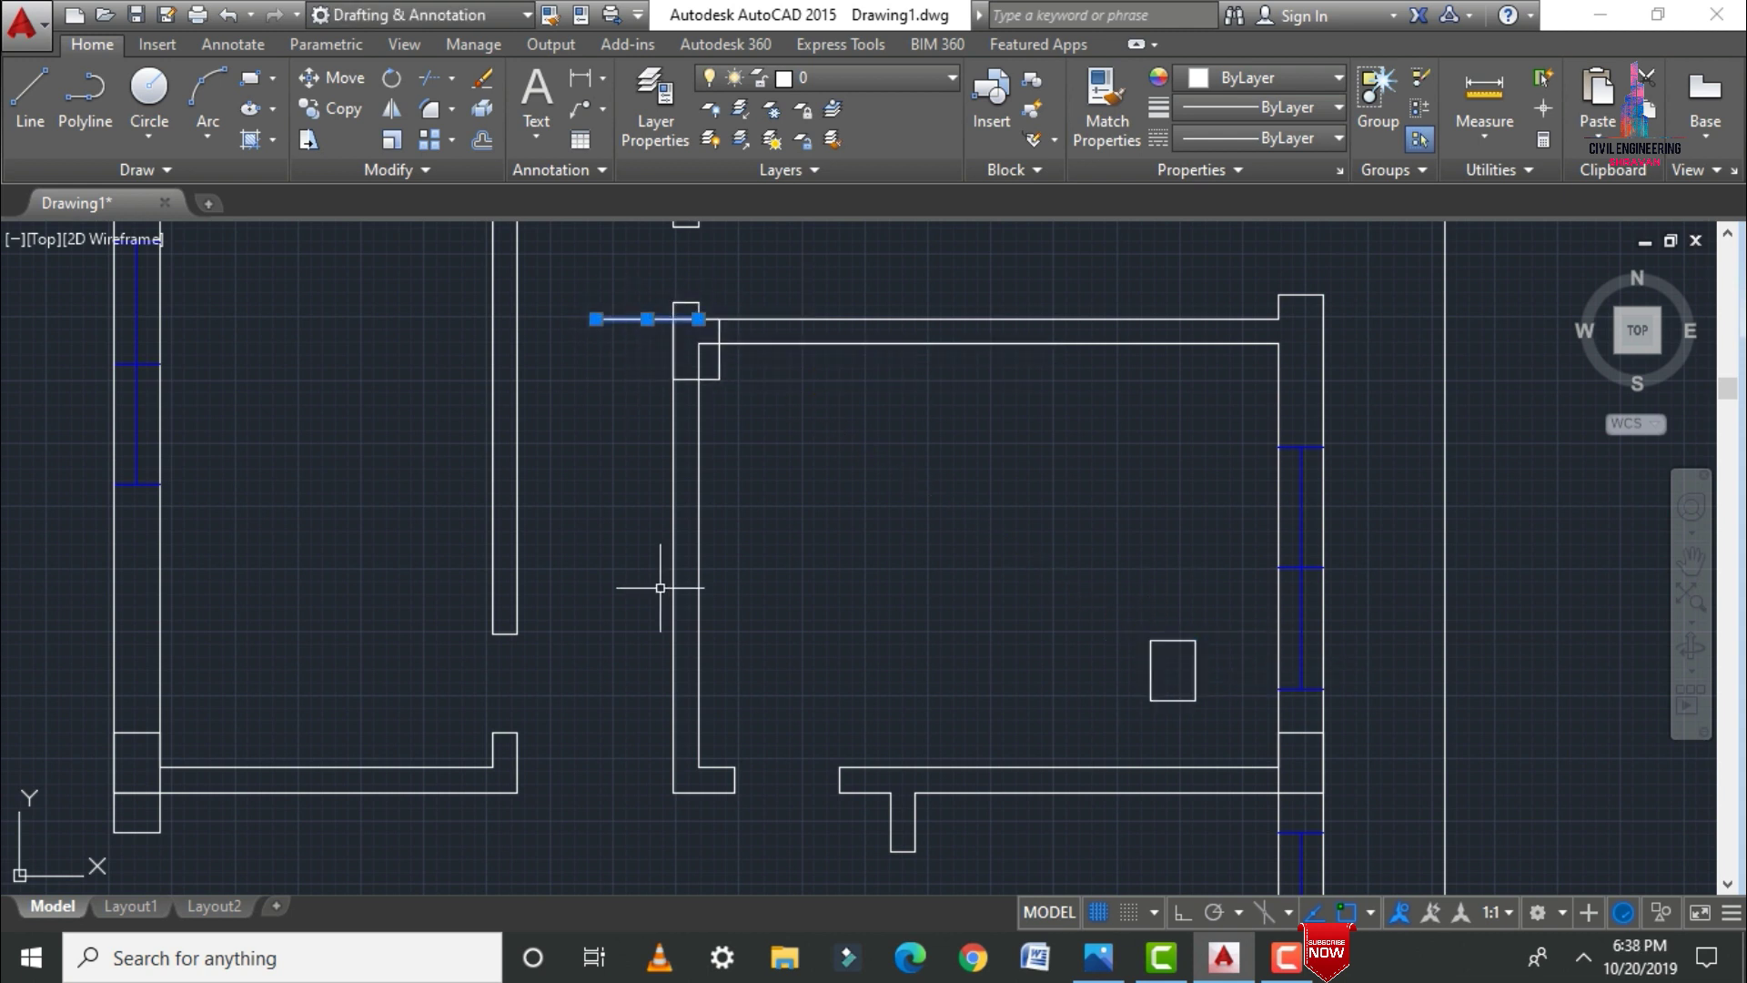
key("Return")
key("Return")
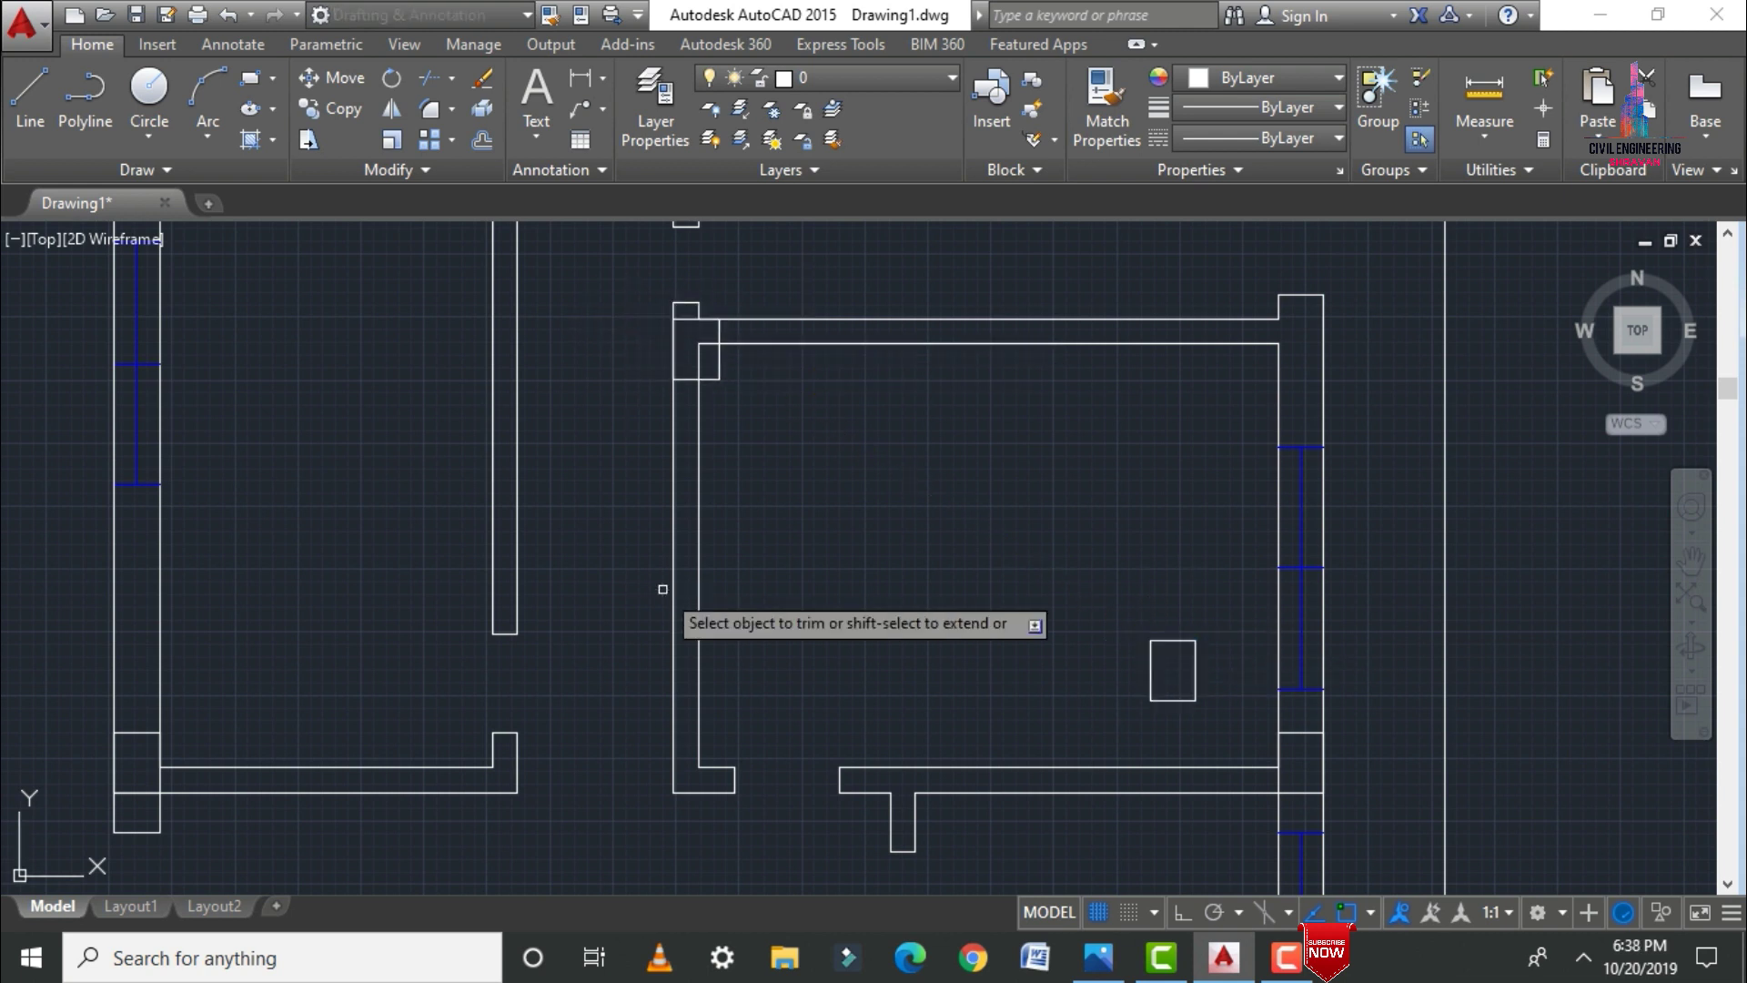
left_click(697, 357)
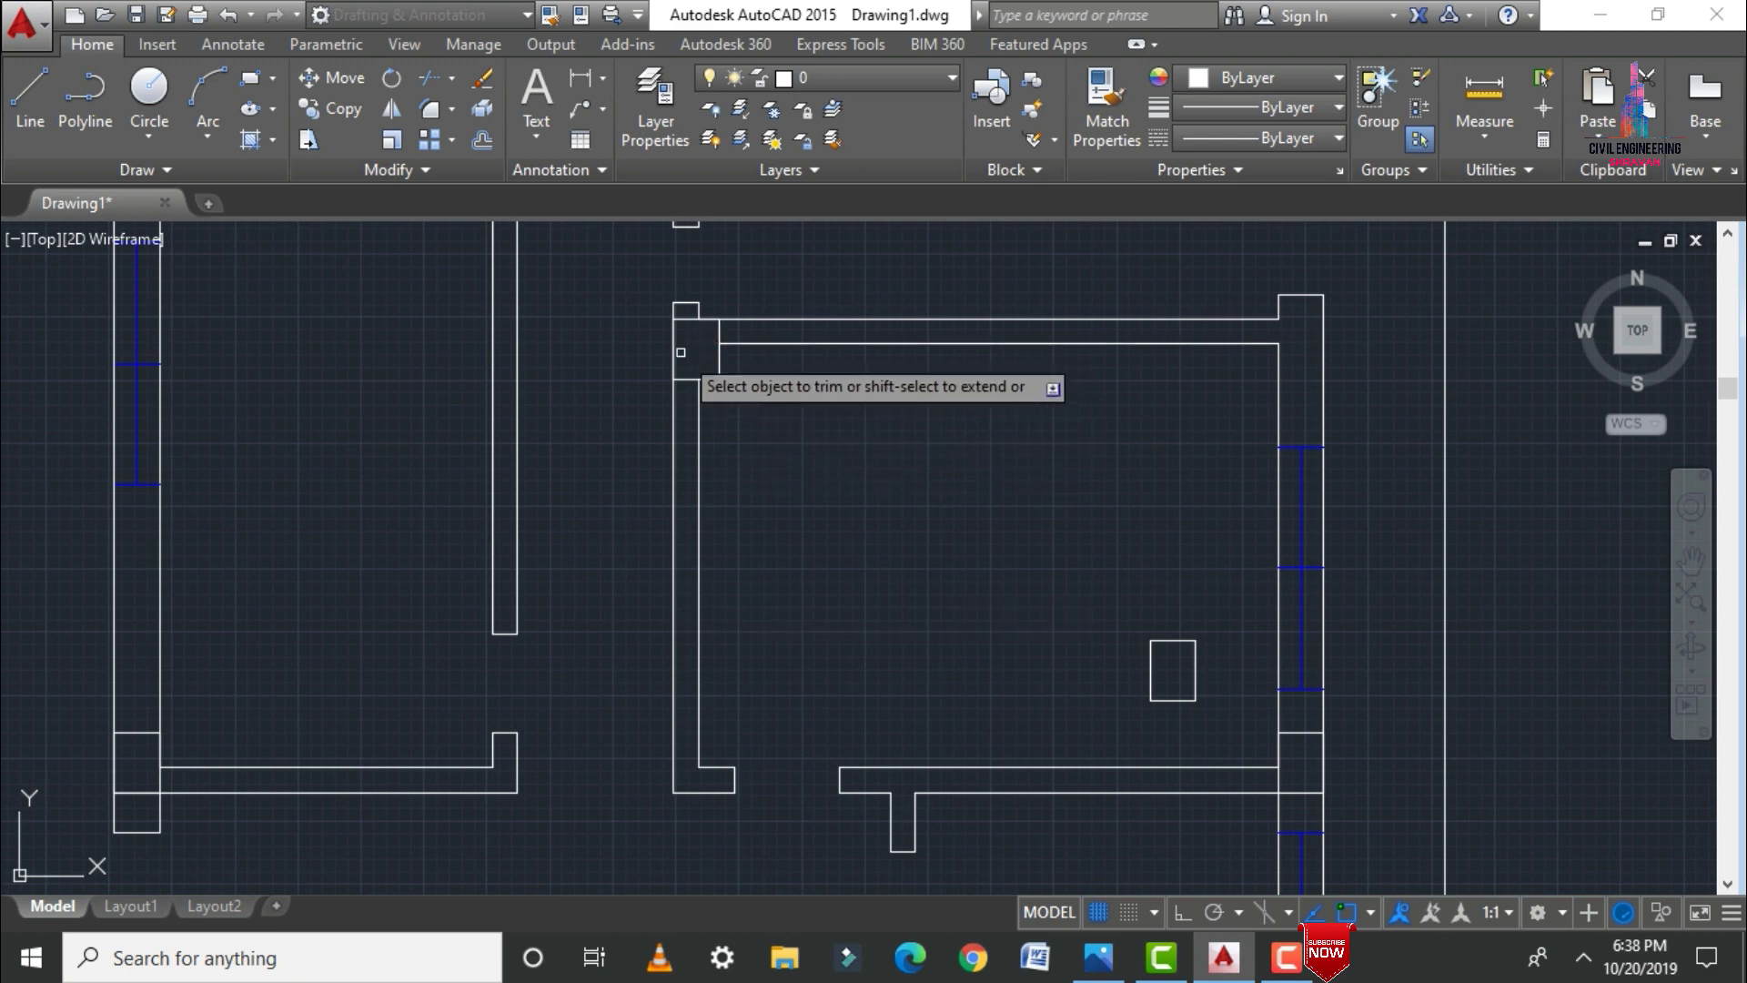
Step: Trim the wall lines inside the middle inner-wall column and the column at the bottom wall junction
scroll(783, 455, "down", 5)
scroll(756, 618, "up", 2)
scroll(759, 596, "up", 4)
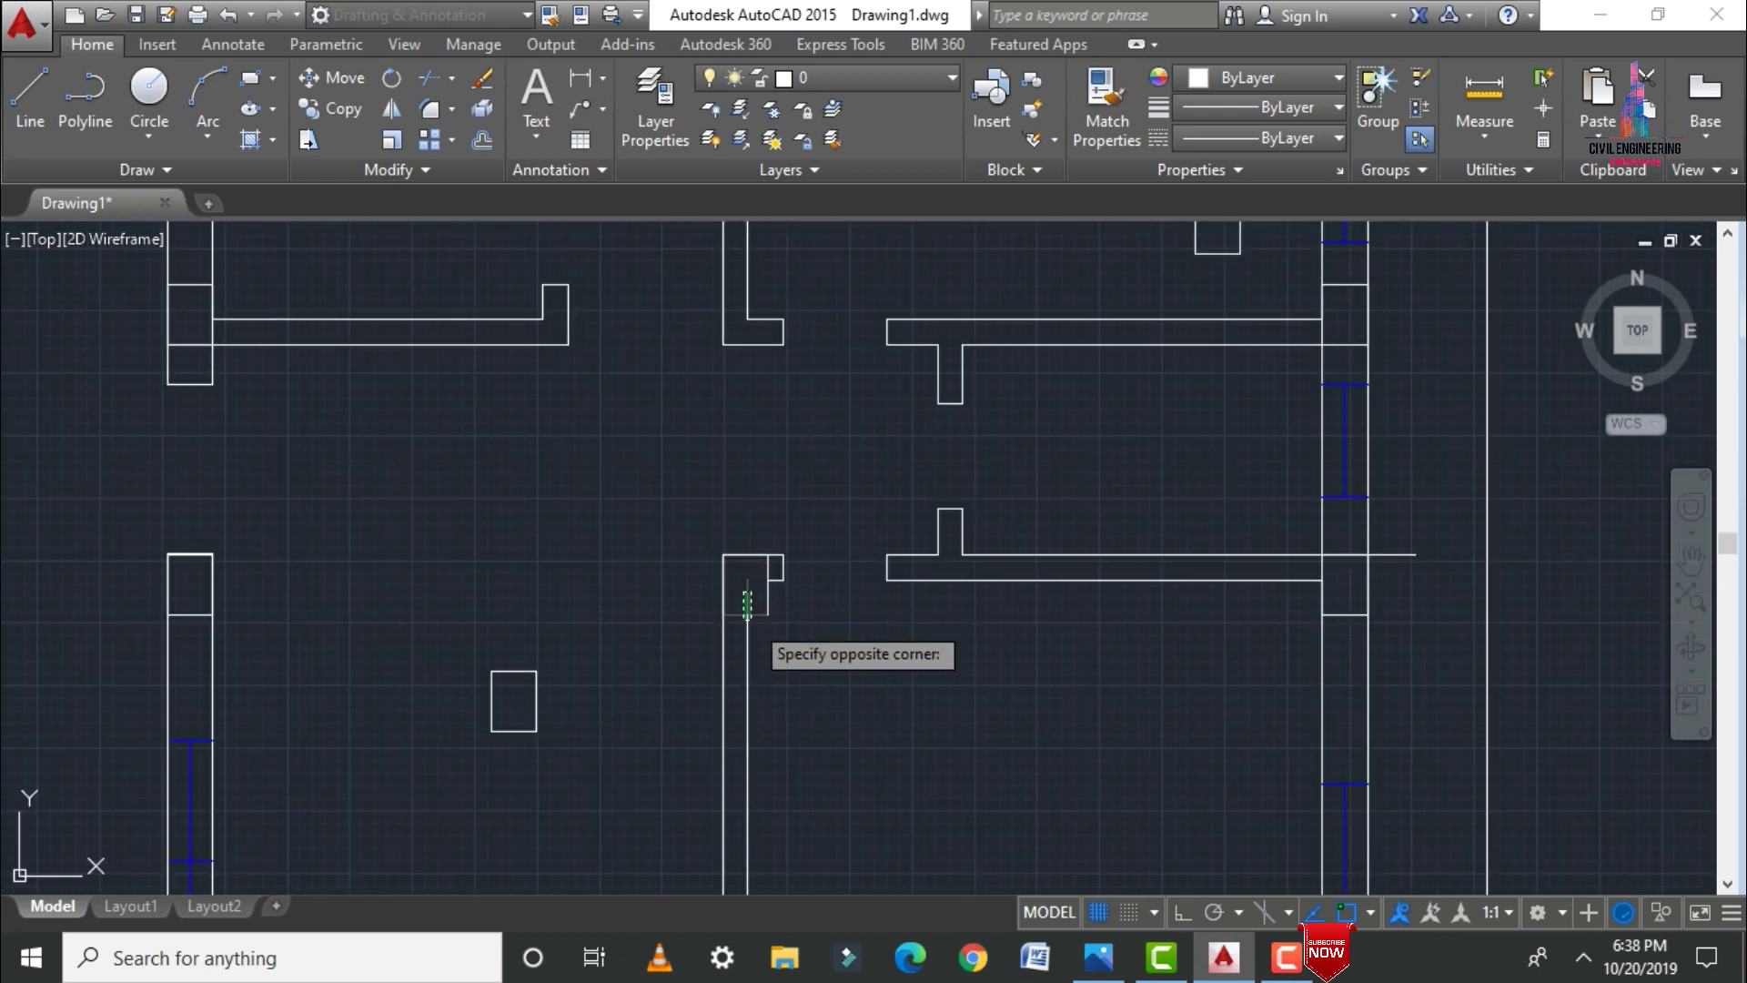
left_click(751, 618)
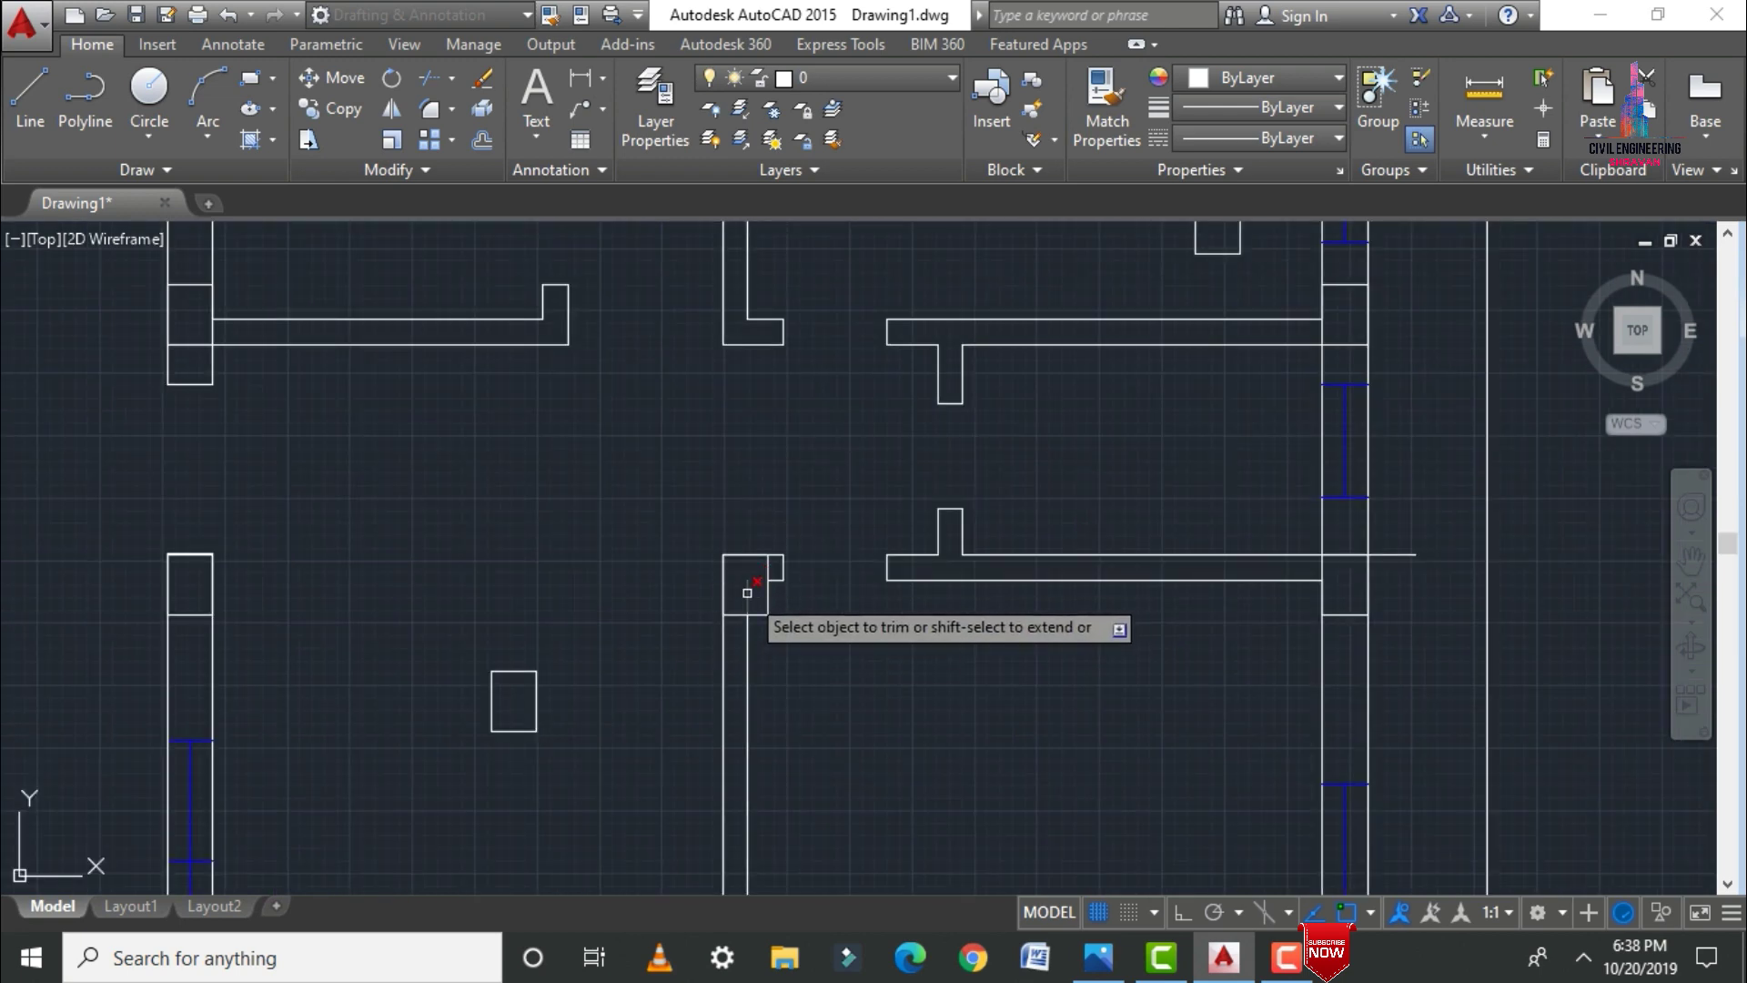
scroll(730, 480, "down", 6)
scroll(698, 694, "up", 8)
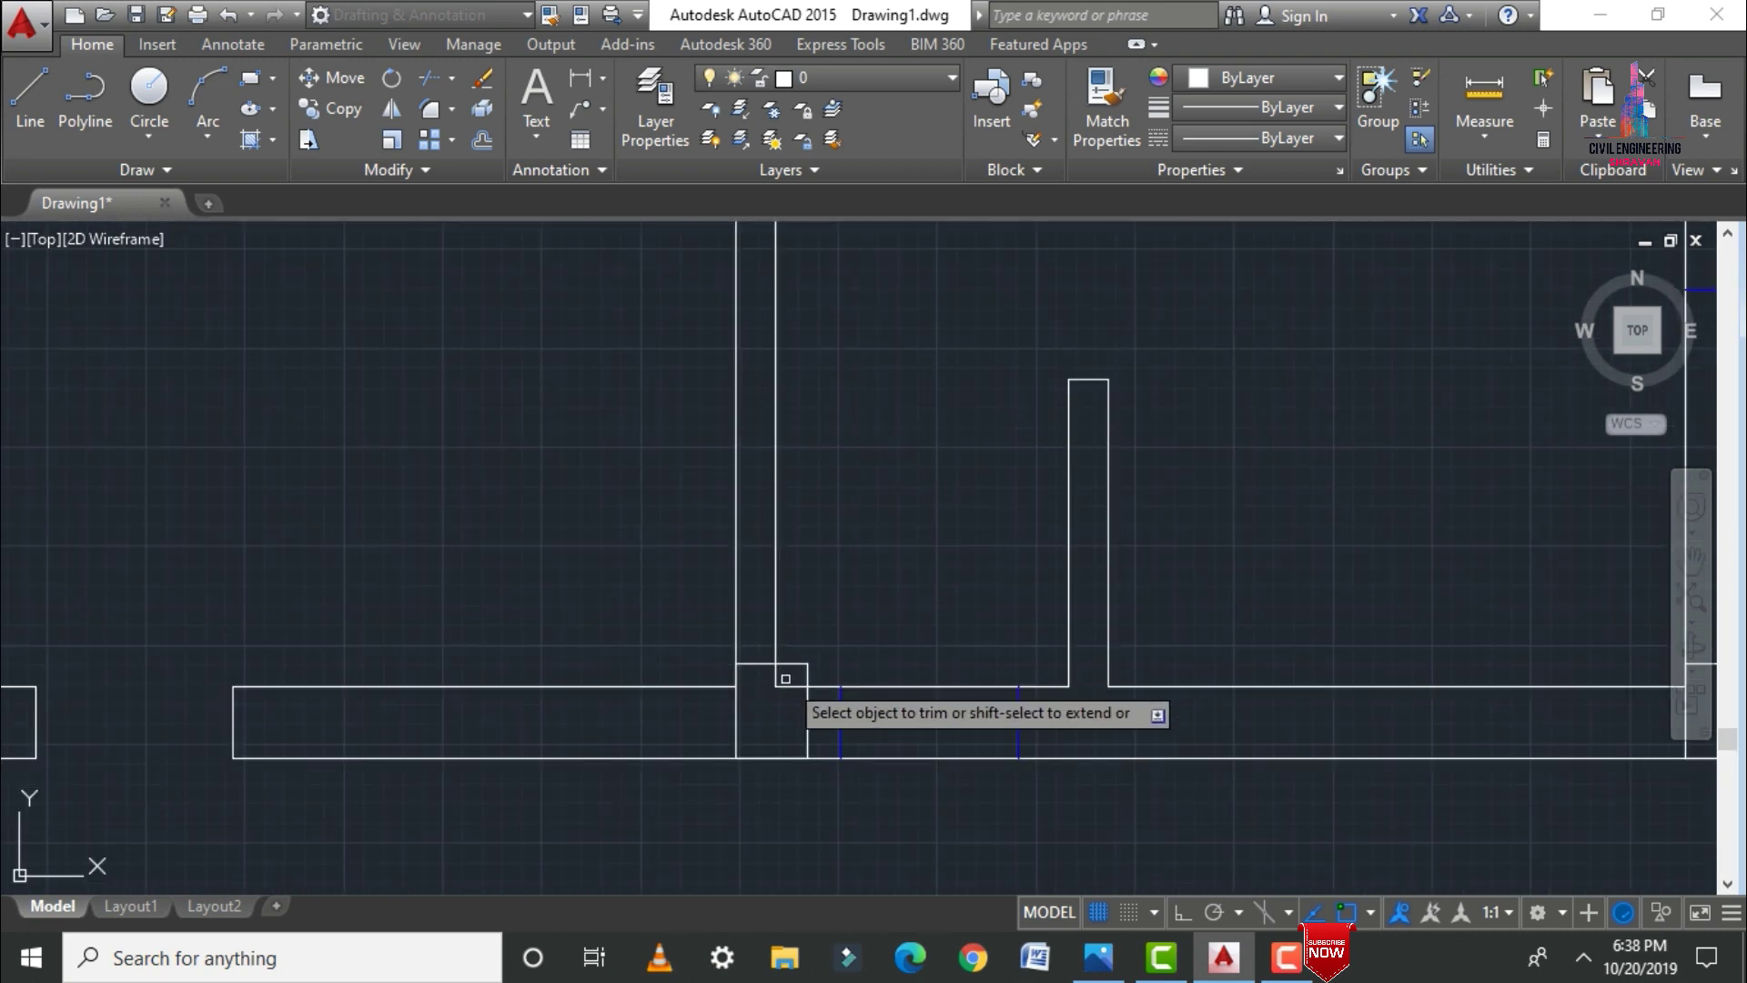
left_click(778, 684)
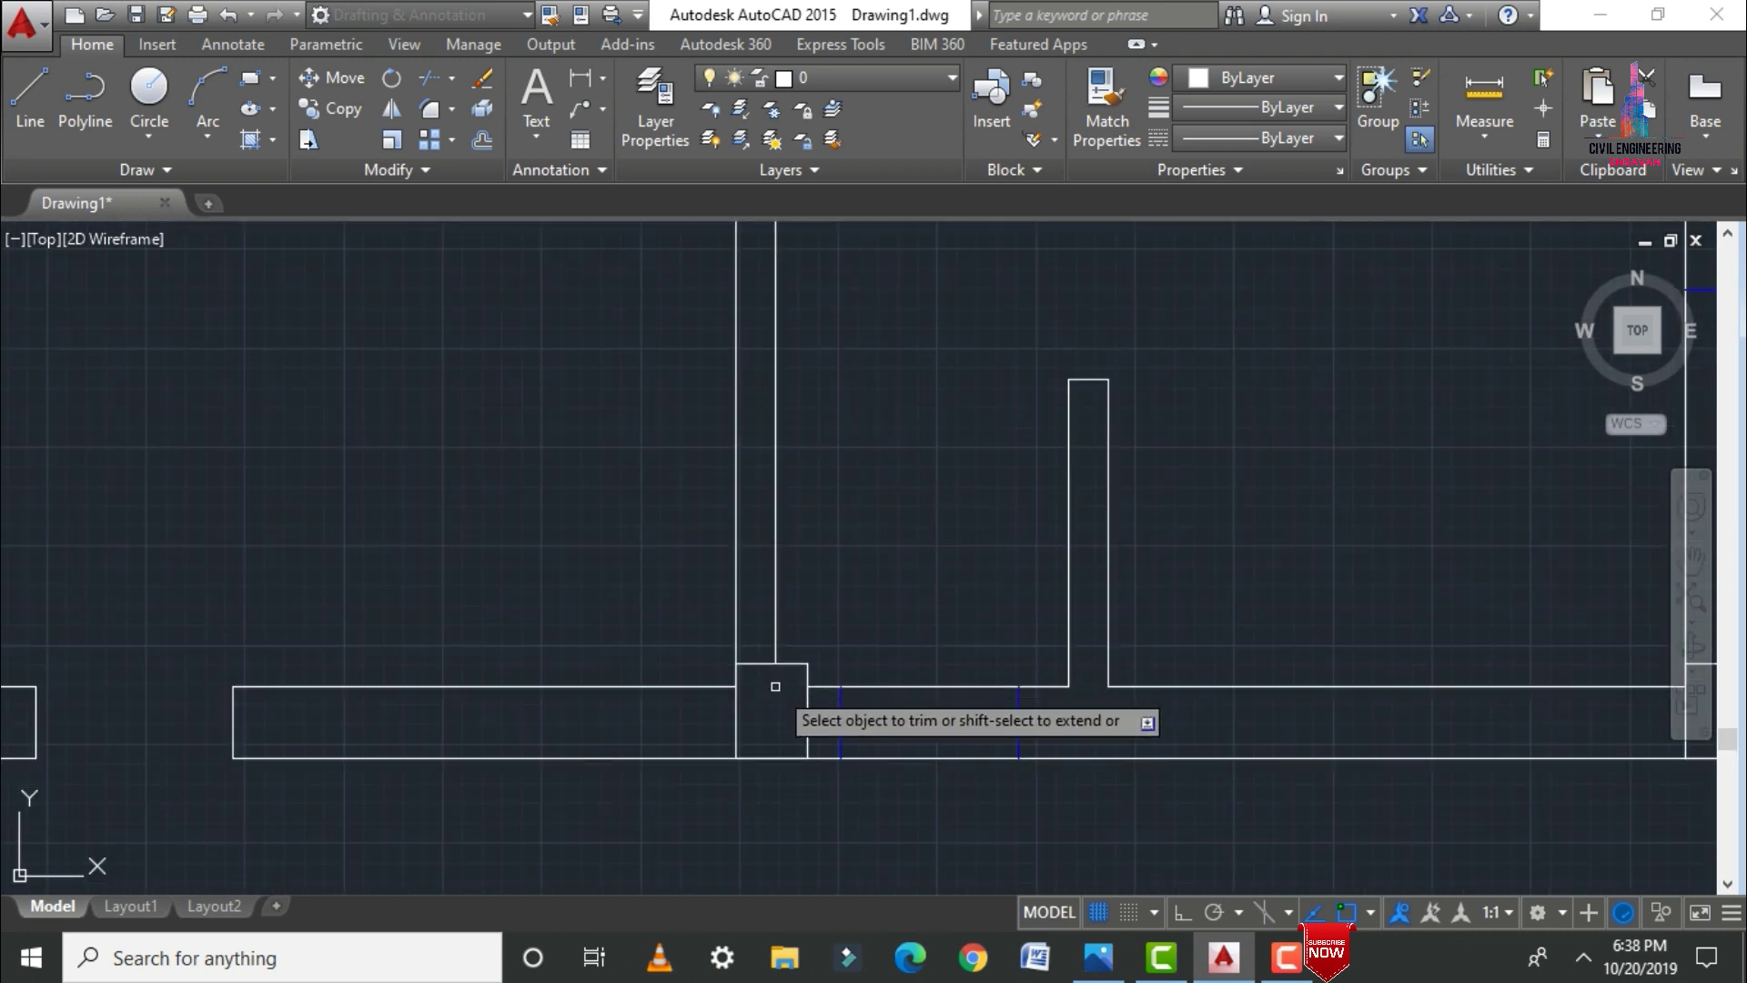
scroll(780, 683, "down", 6)
key("Escape")
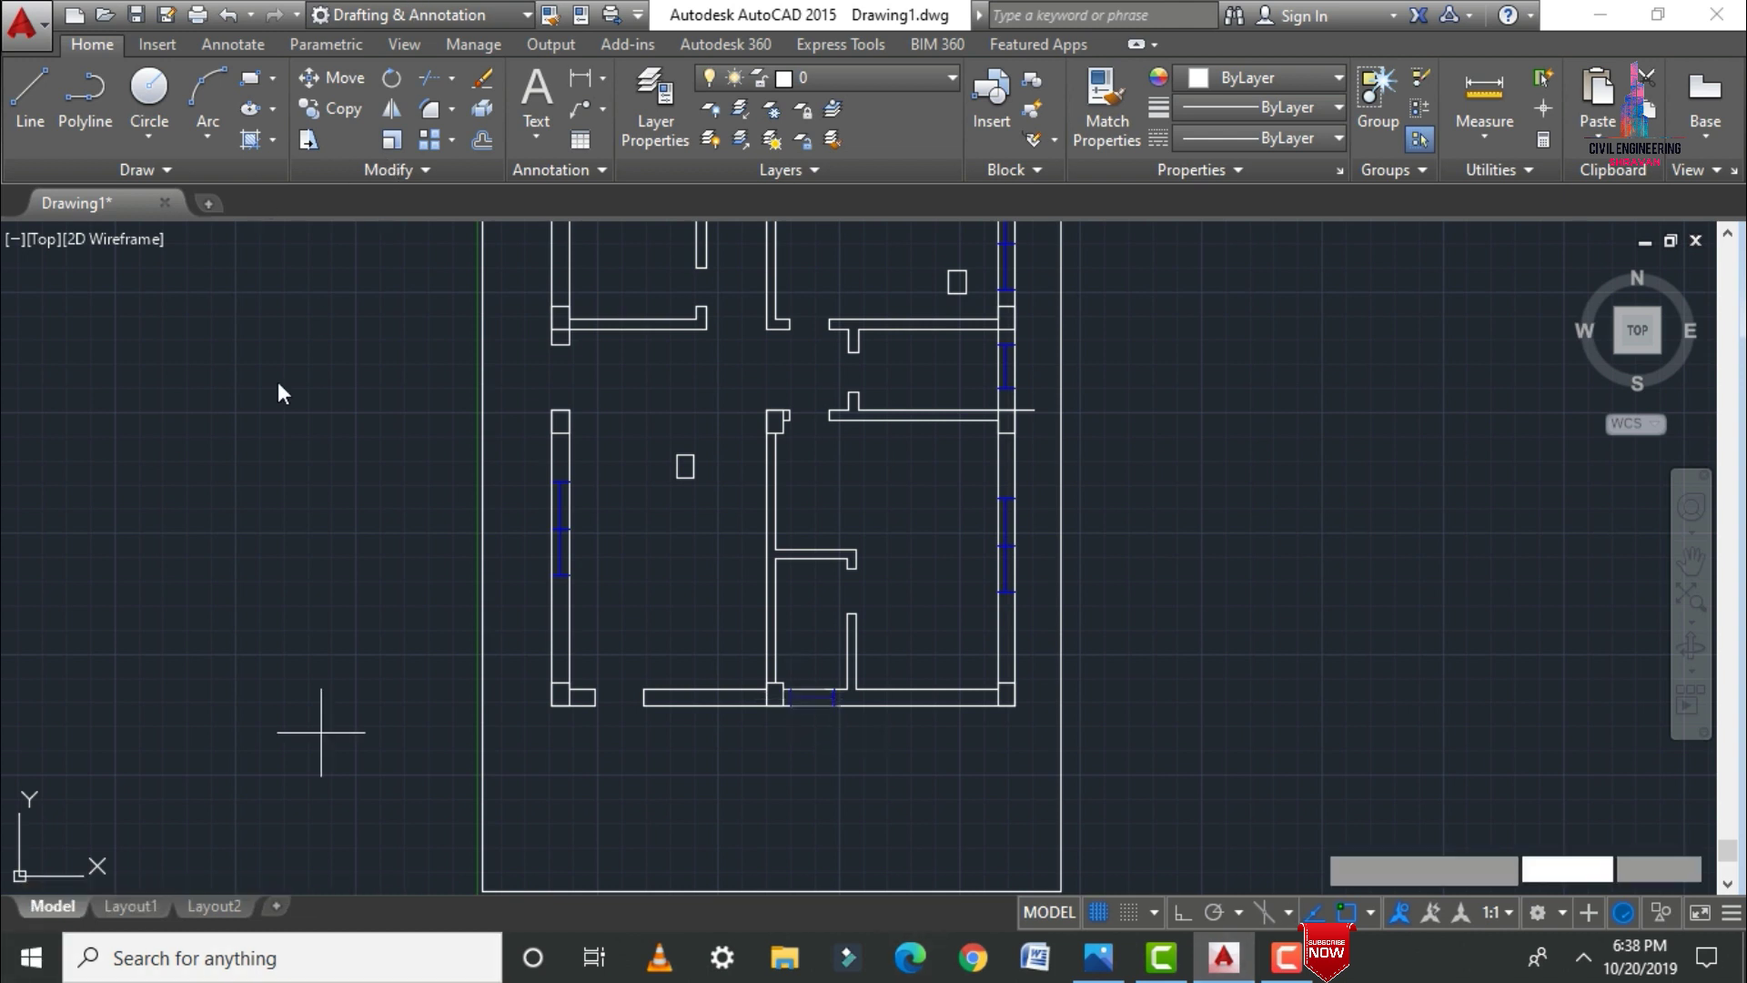
Step: Set up a hatch with the AR-CONC pattern in green
type("h")
key("Return")
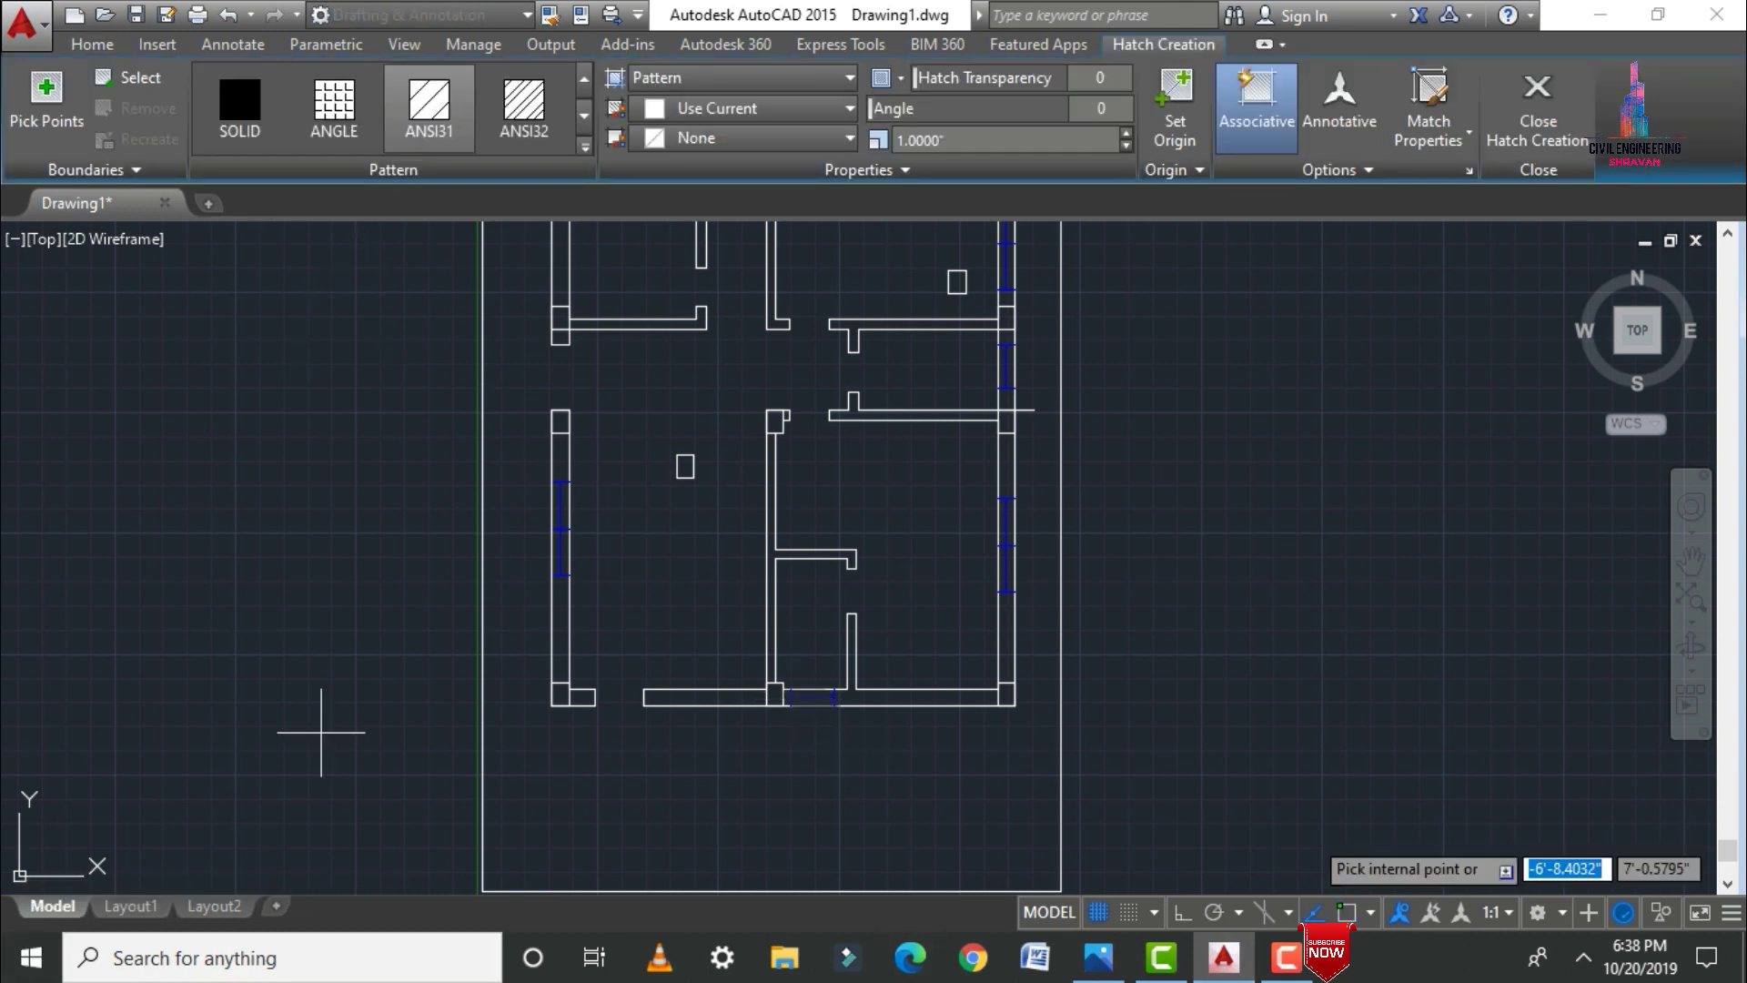
left_click(585, 146)
left_click(522, 378)
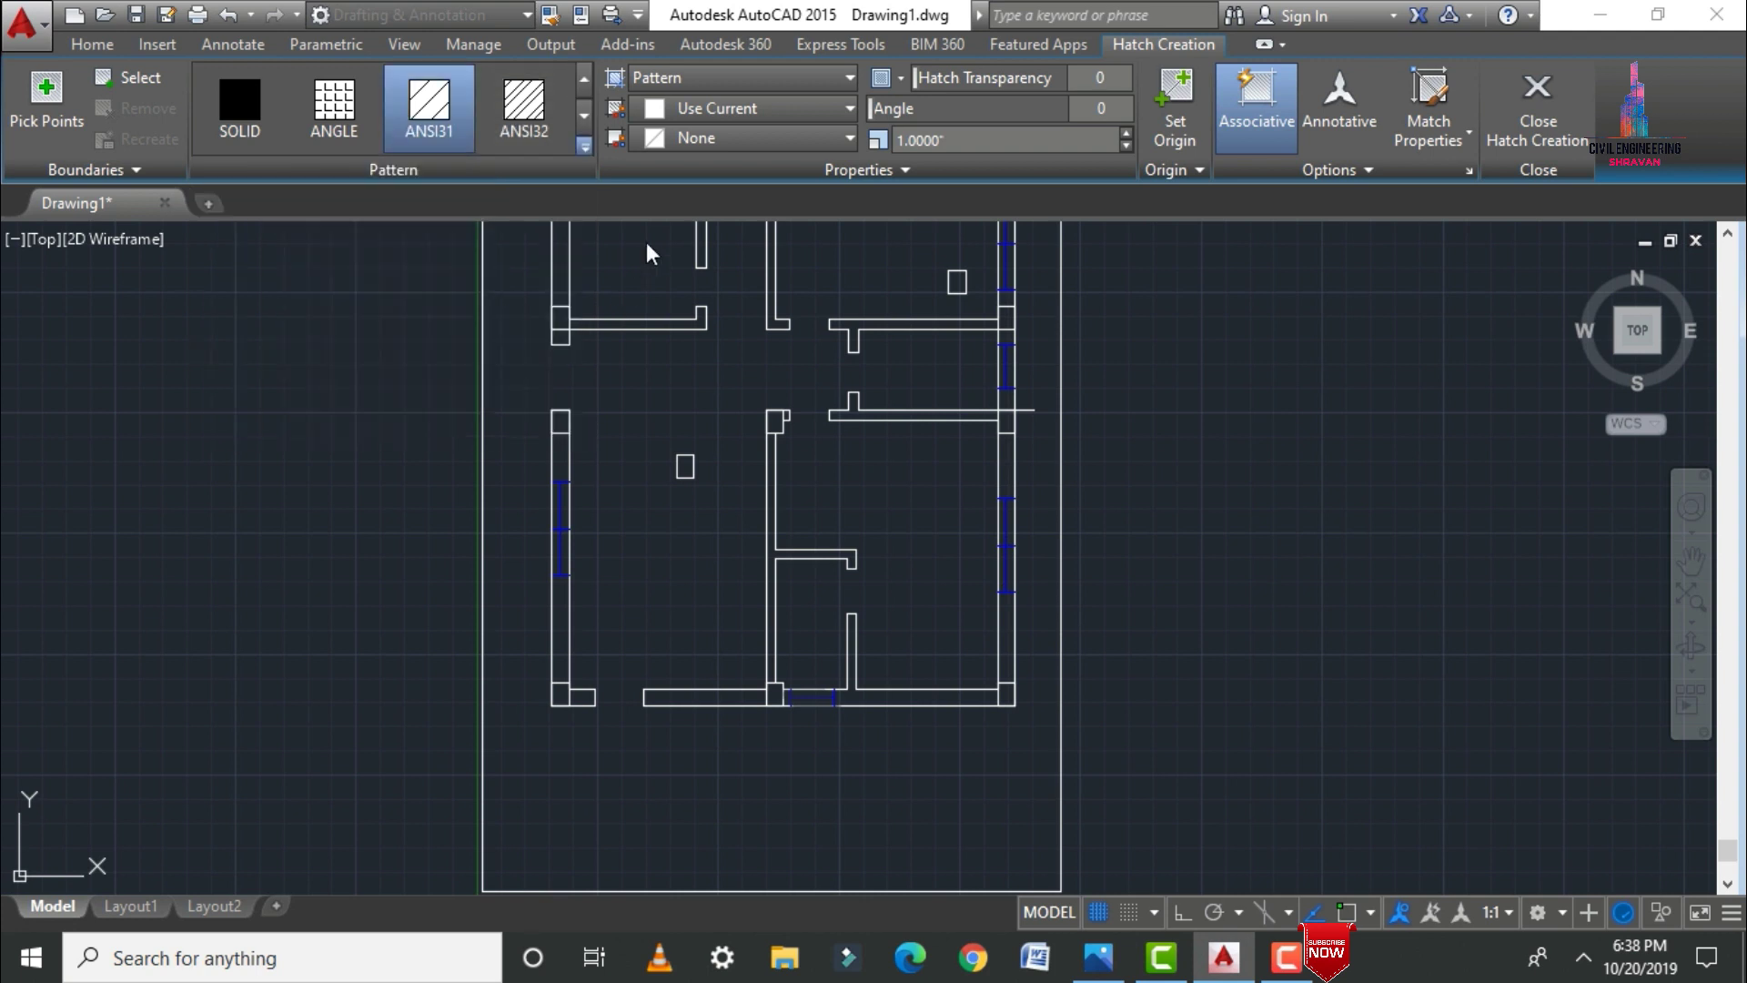
left_click(711, 111)
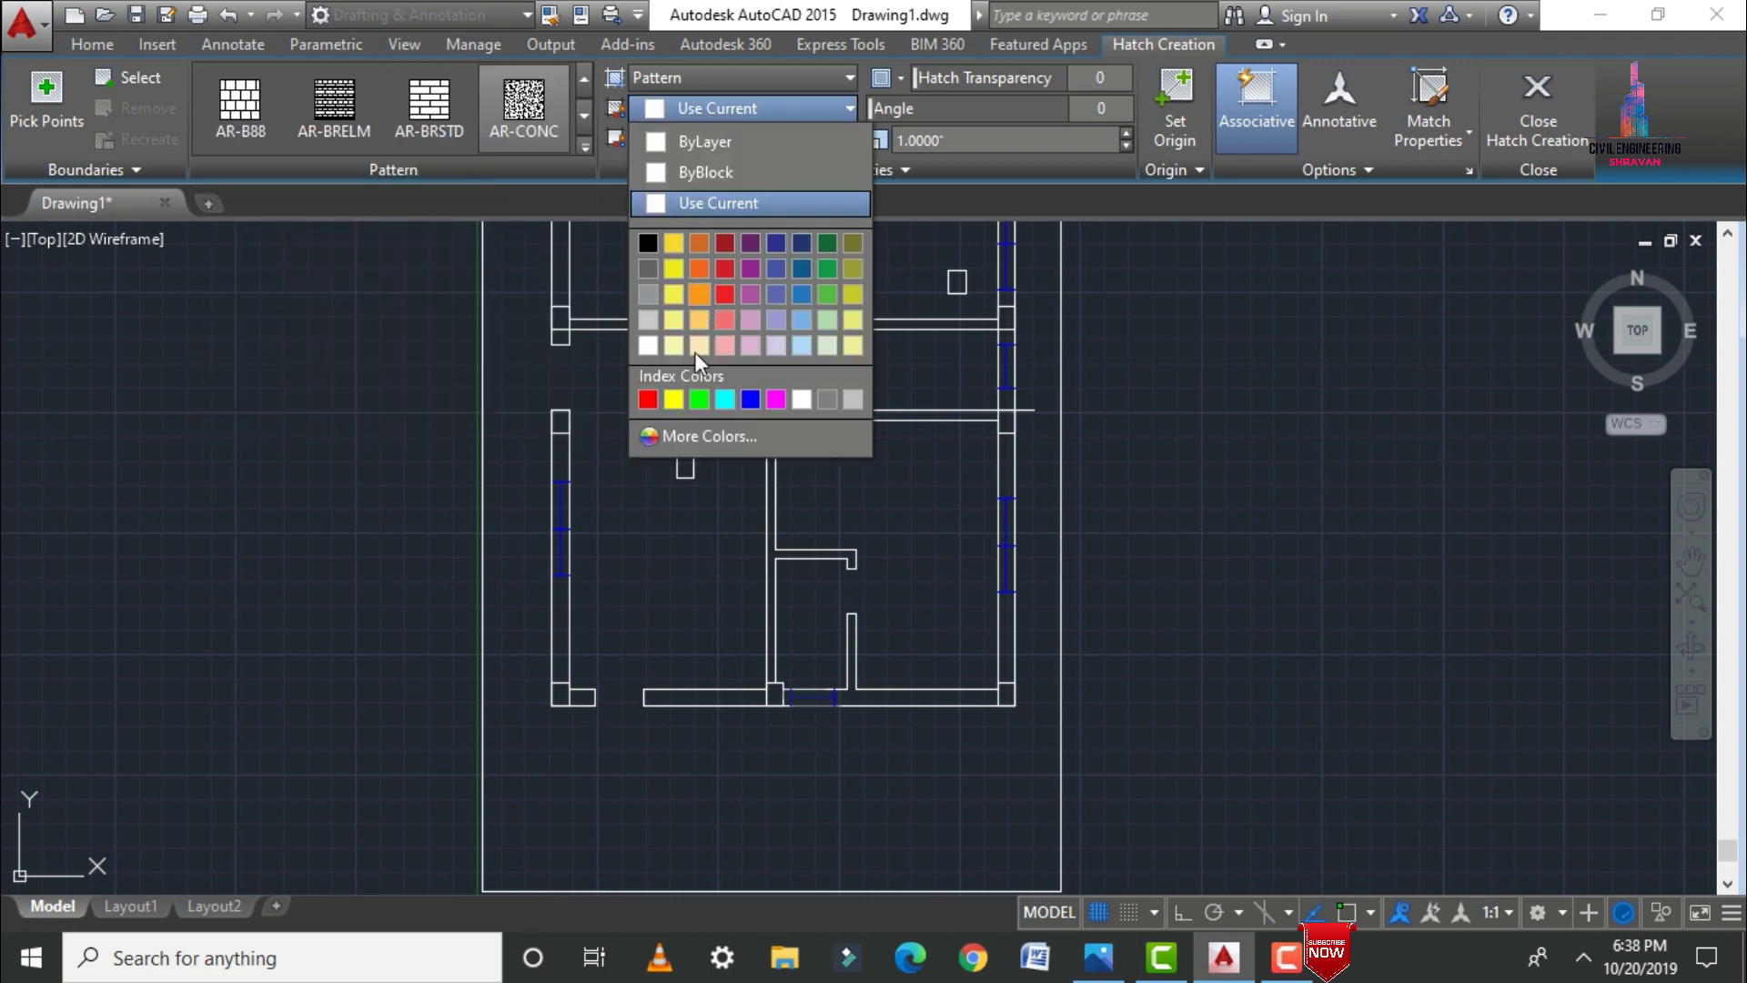
left_click(689, 402)
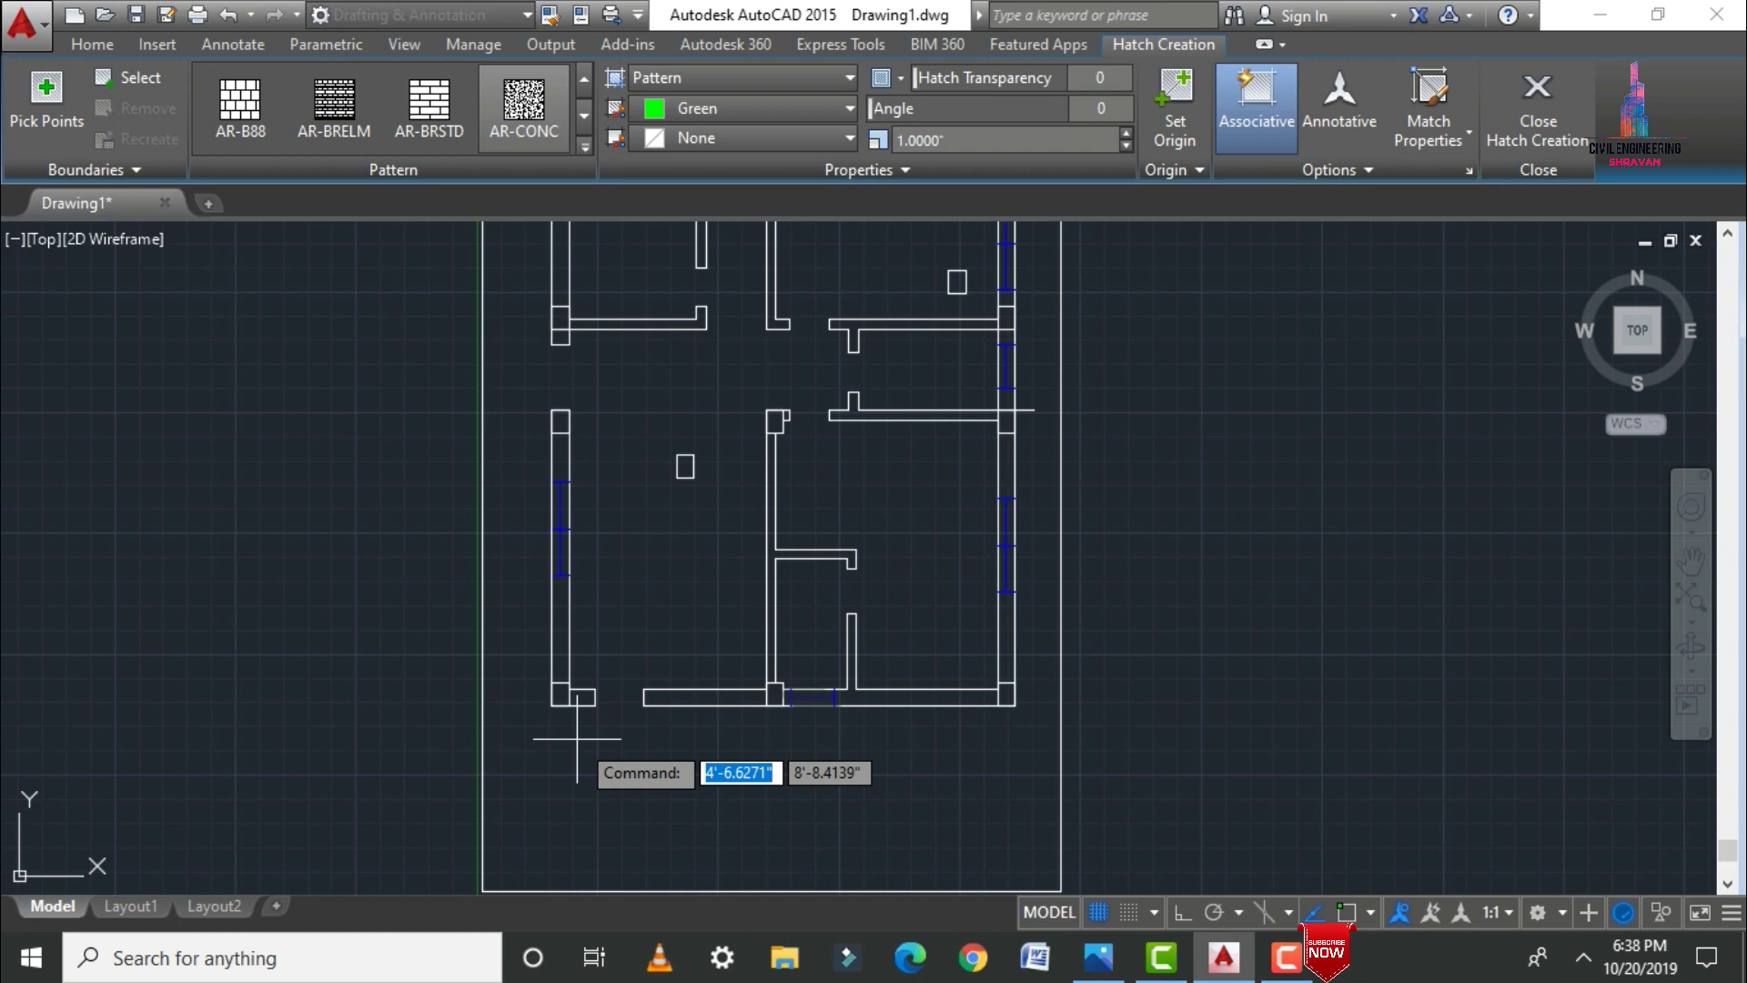
Step: Set the hatch scale to 0.5 and hatch the three columns along the plan's bottom wall
scroll(534, 570, "up", 3)
scroll(536, 494, "down", 3)
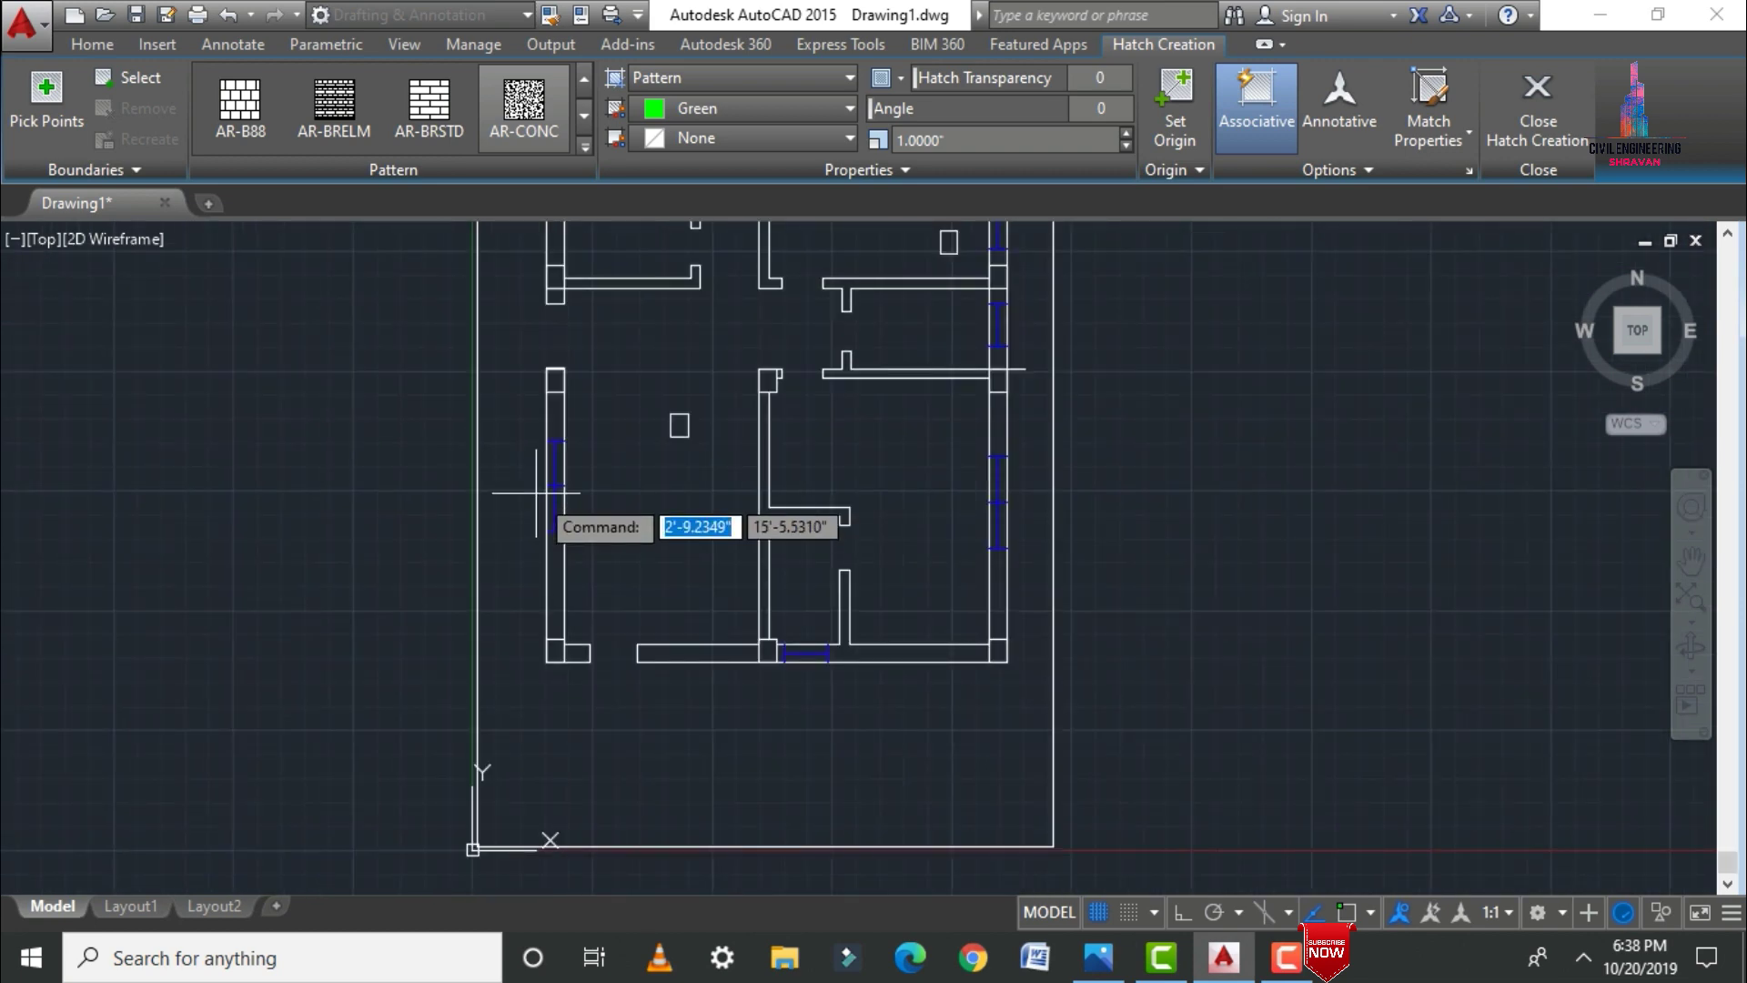
scroll(564, 605, "up", 4)
left_click(529, 664)
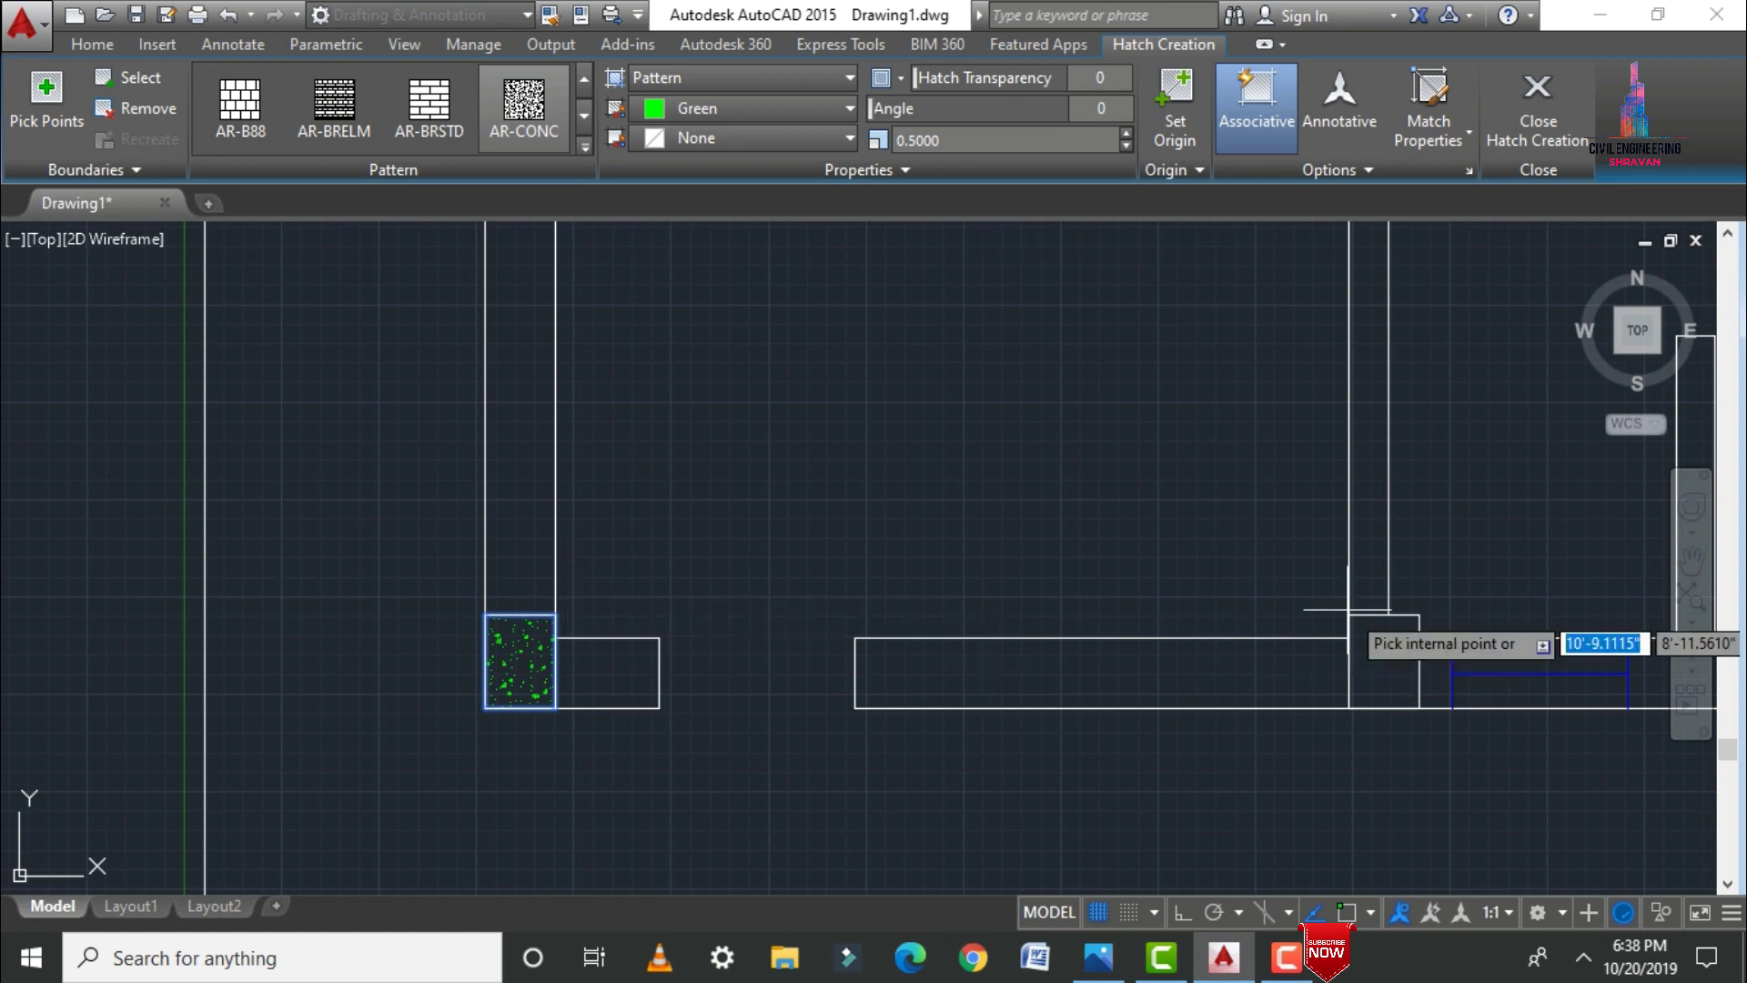
left_click(1376, 637)
scroll(645, 546, "down", 2)
scroll(792, 537, "down", 4)
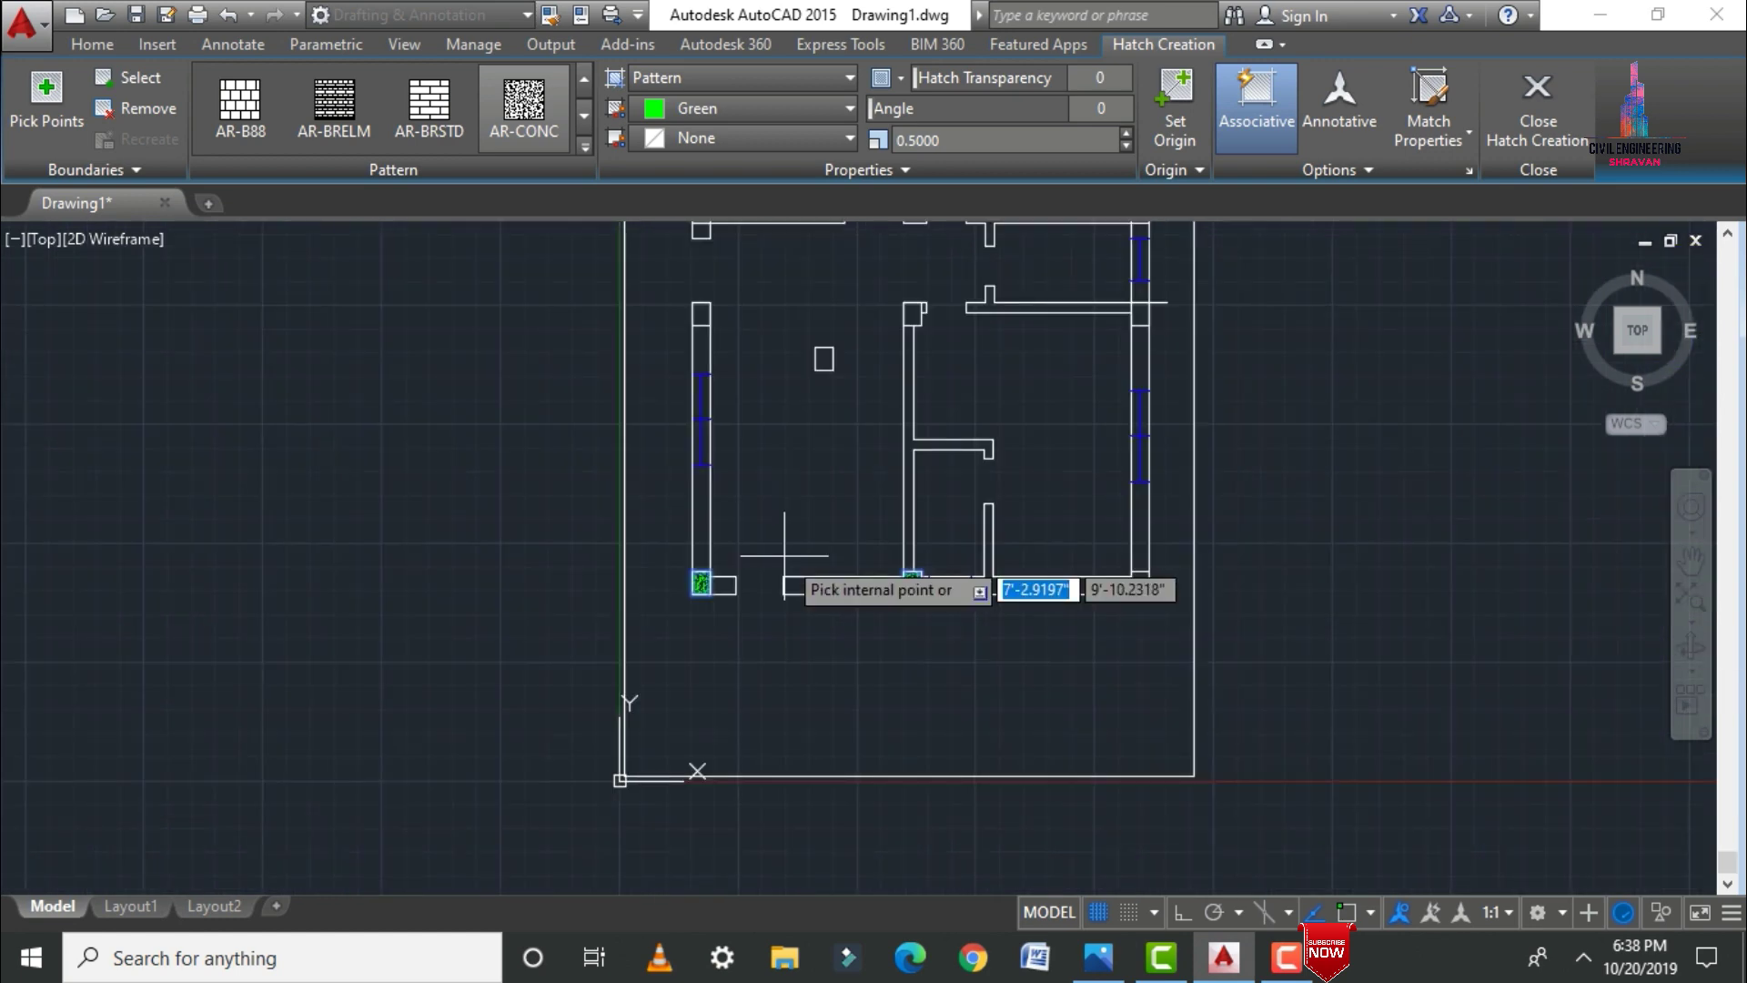
scroll(1140, 575, "up", 4)
scroll(632, 713, "down", 4)
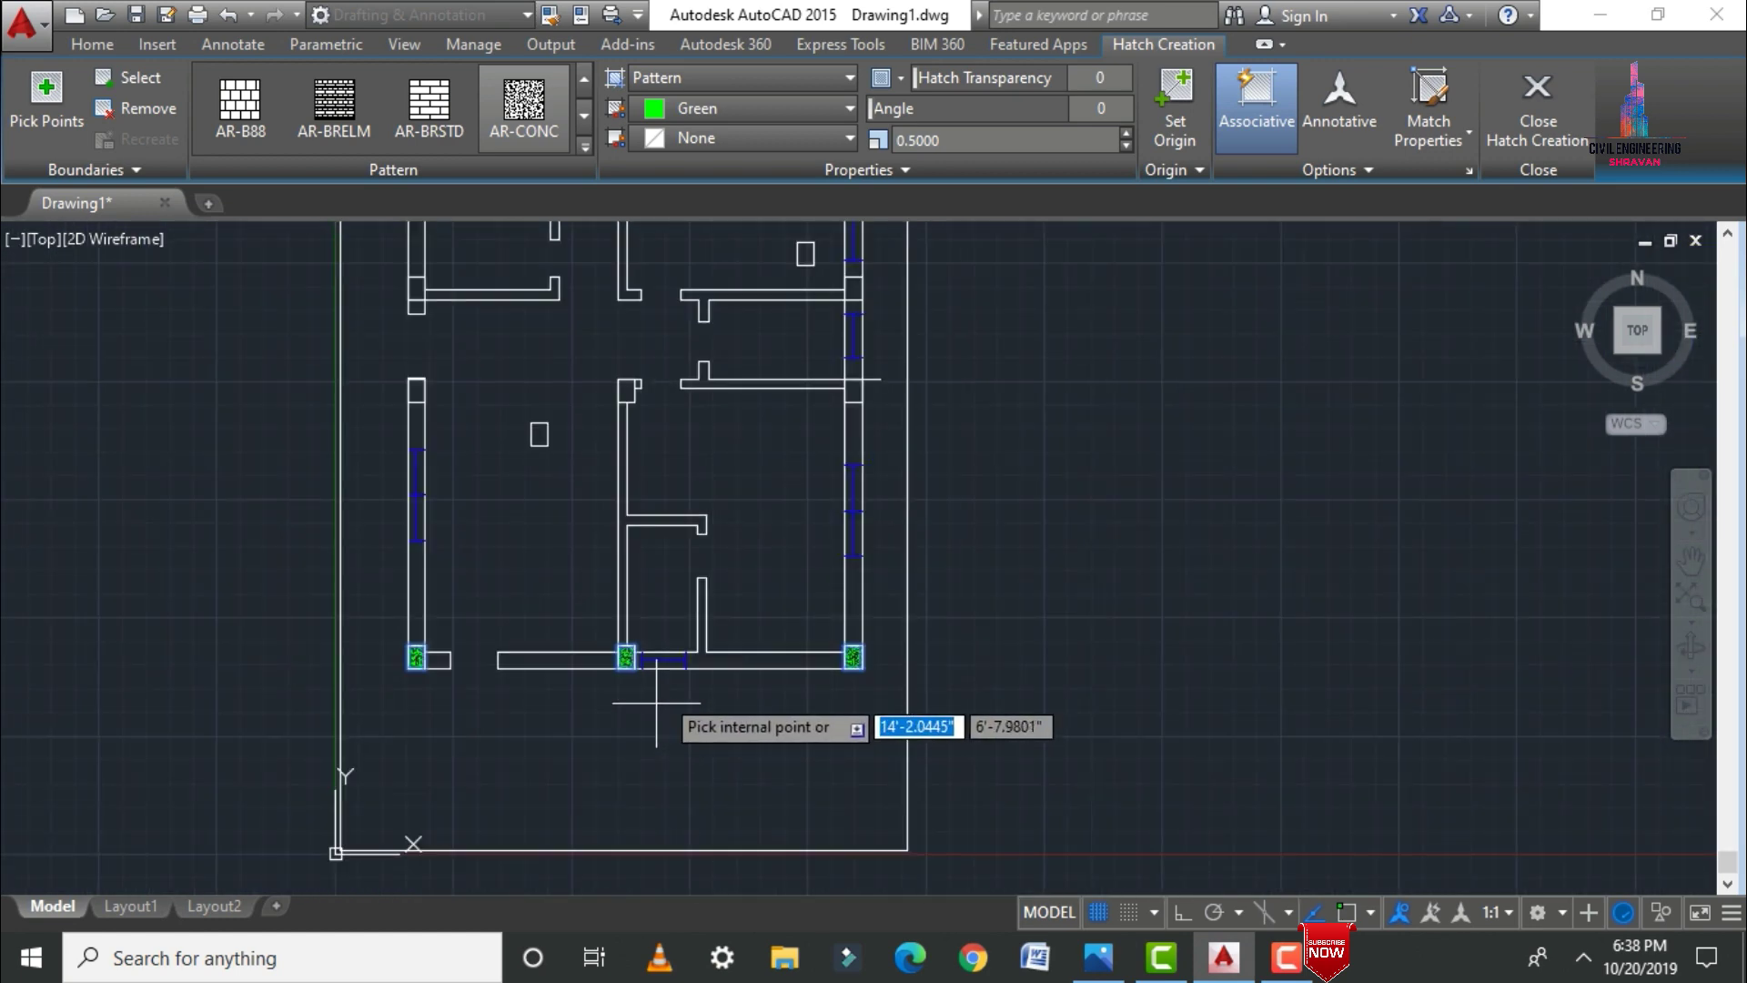
Step: Hatch the three columns of the middle row and the two outer-wall columns directly above them
scroll(811, 435, "up", 4)
left_click(810, 435)
scroll(628, 446, "down", 4)
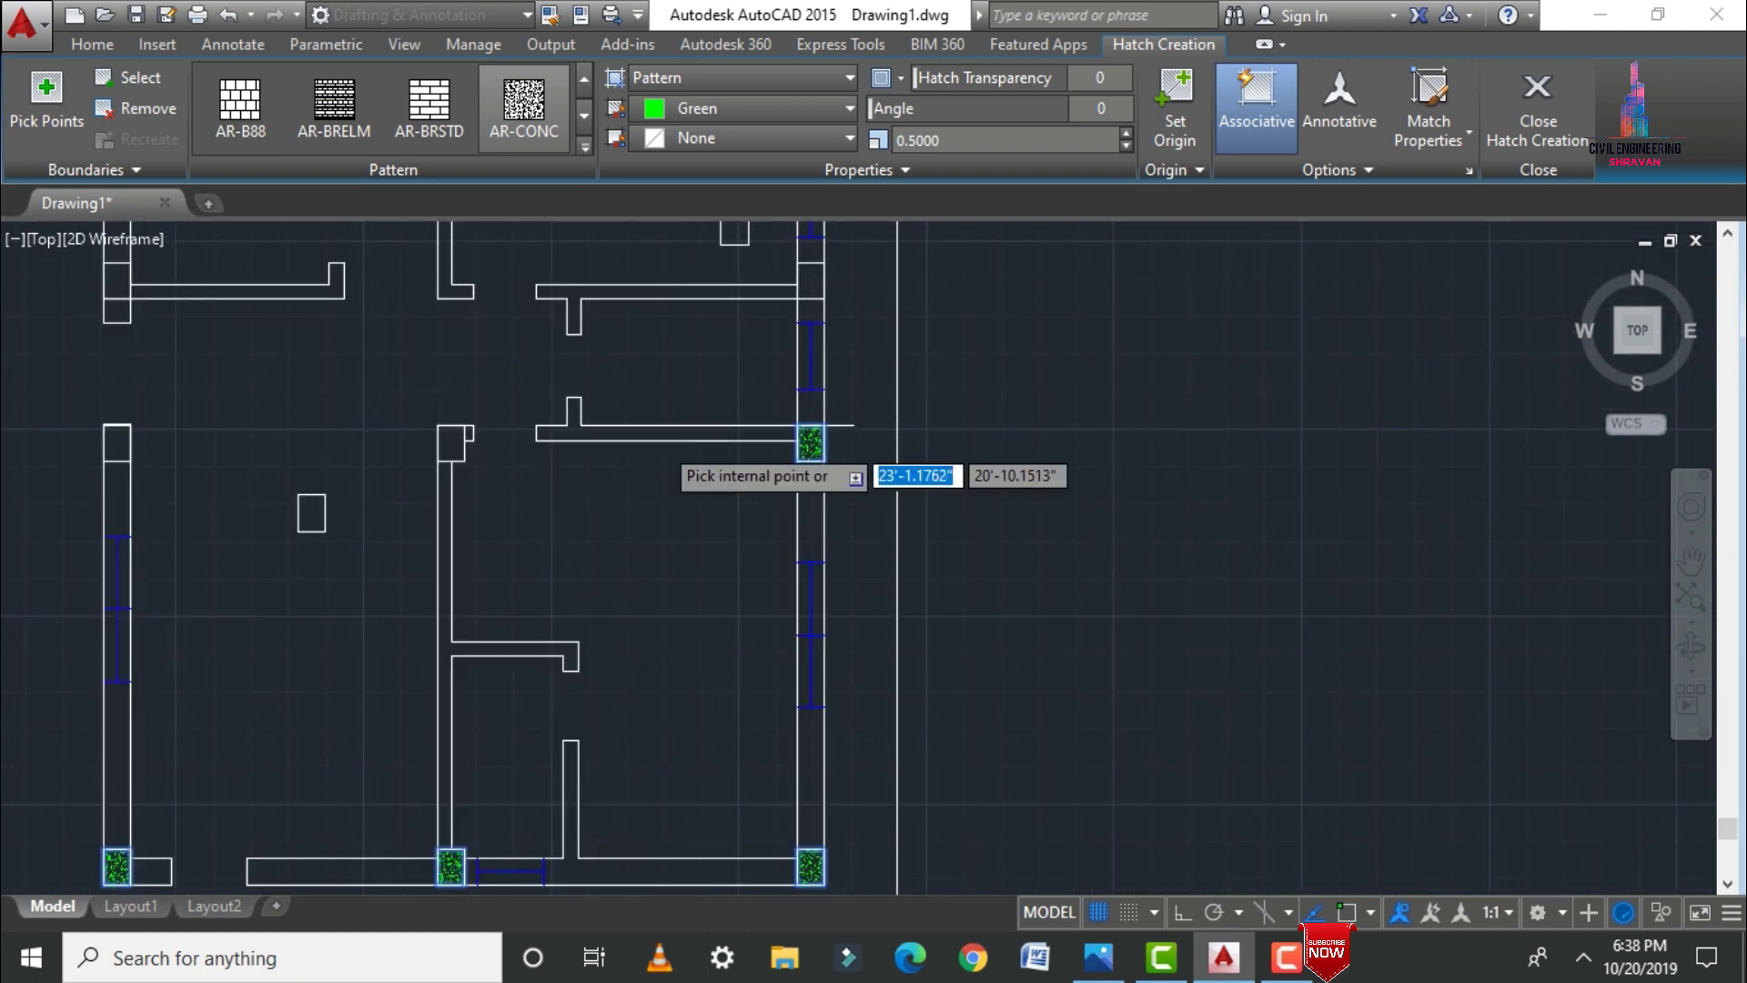
scroll(469, 402, "up", 4)
left_click(549, 422)
scroll(550, 422, "down", 4)
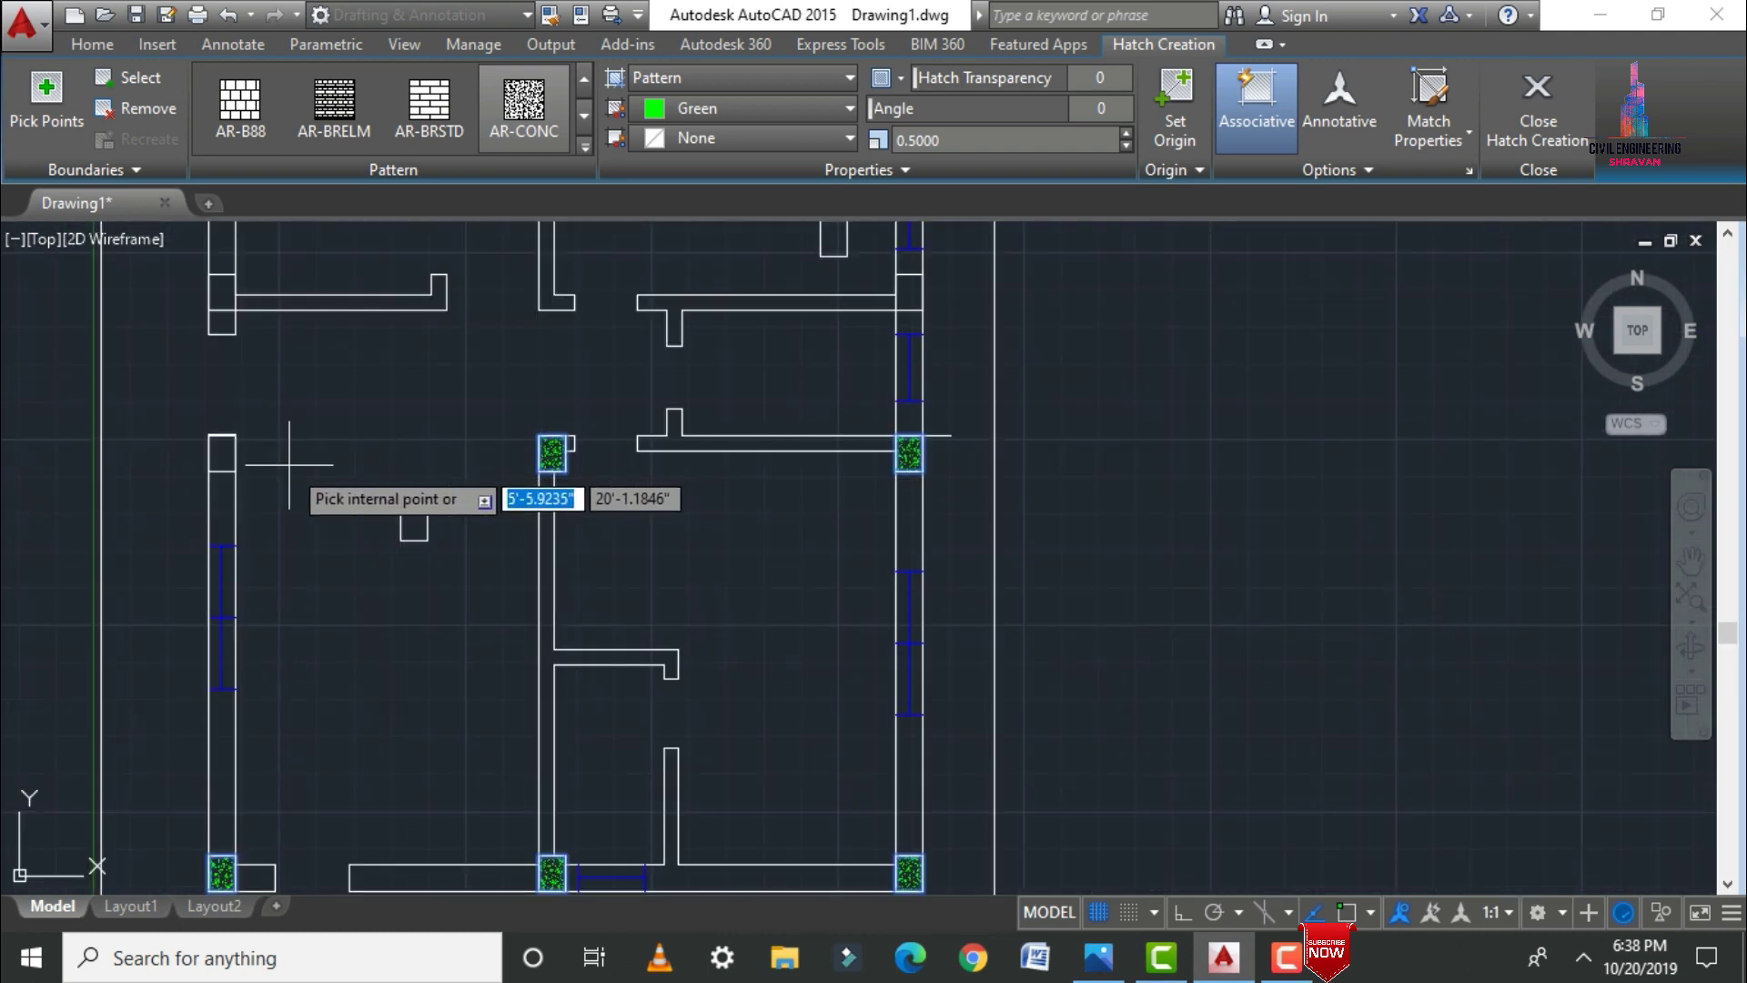
left_click(908, 293)
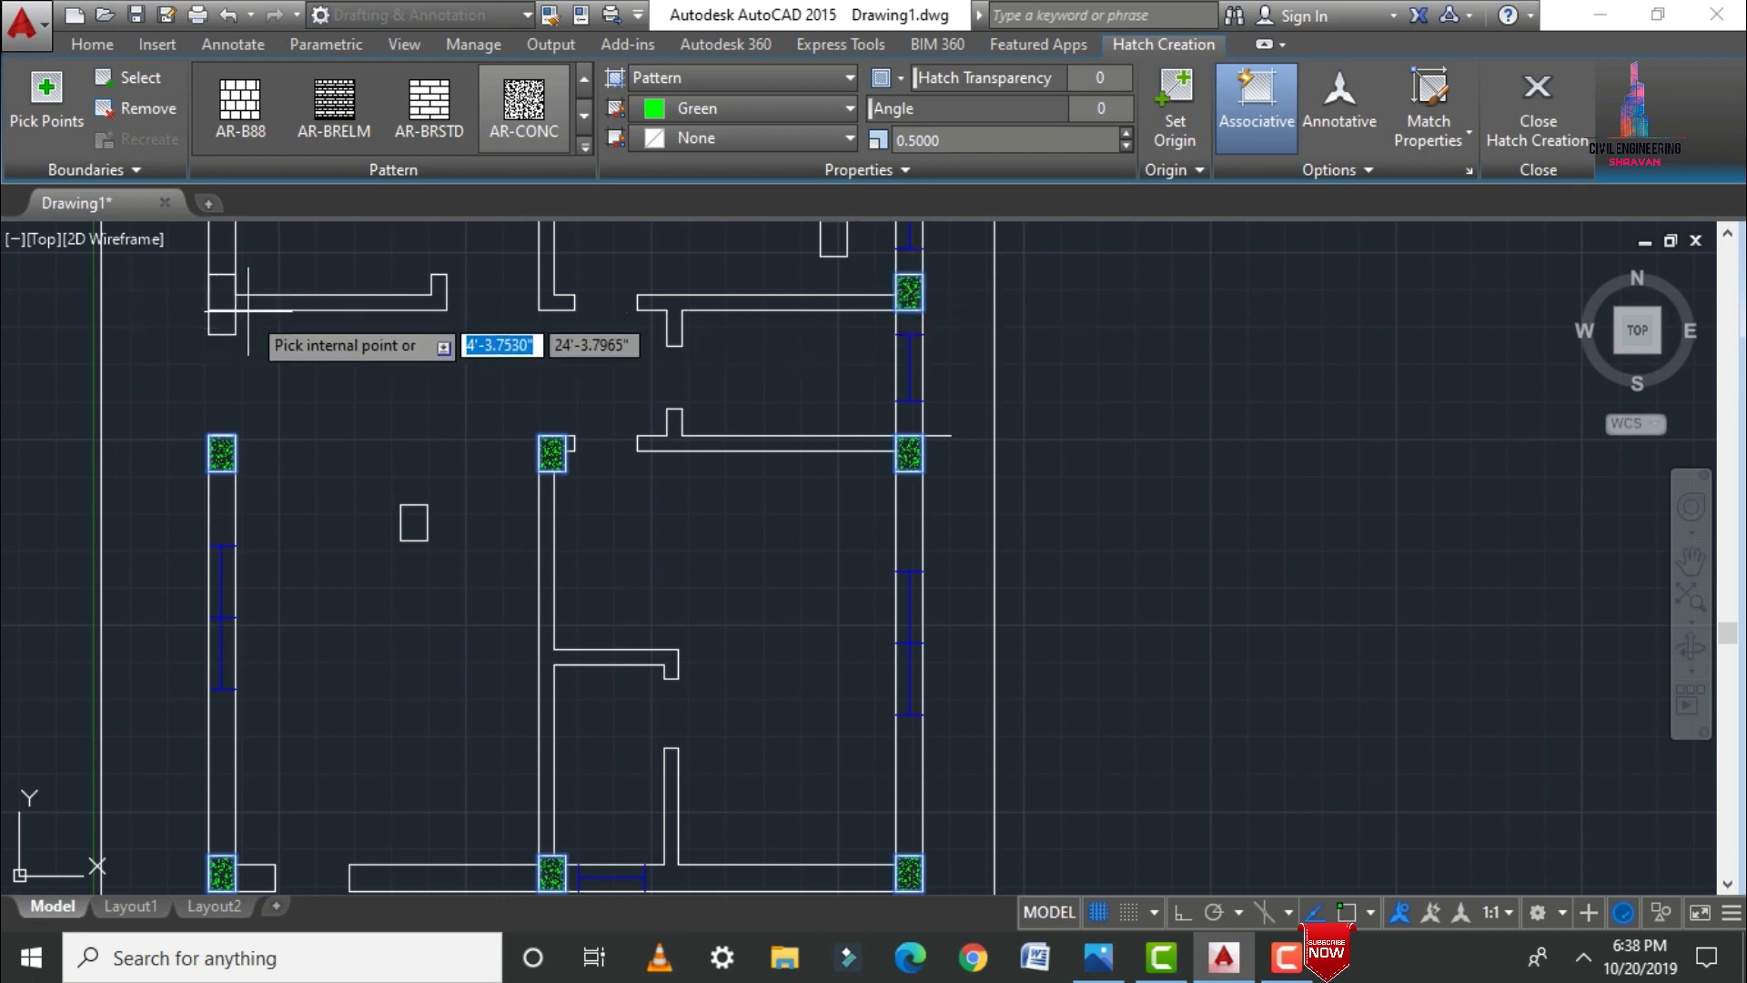
left_click(221, 293)
Step: Hatch the upper bedroom's inner corner column and both top outer corner columns, and finish the hatch
scroll(223, 537, "down", 4)
scroll(337, 369, "up", 4)
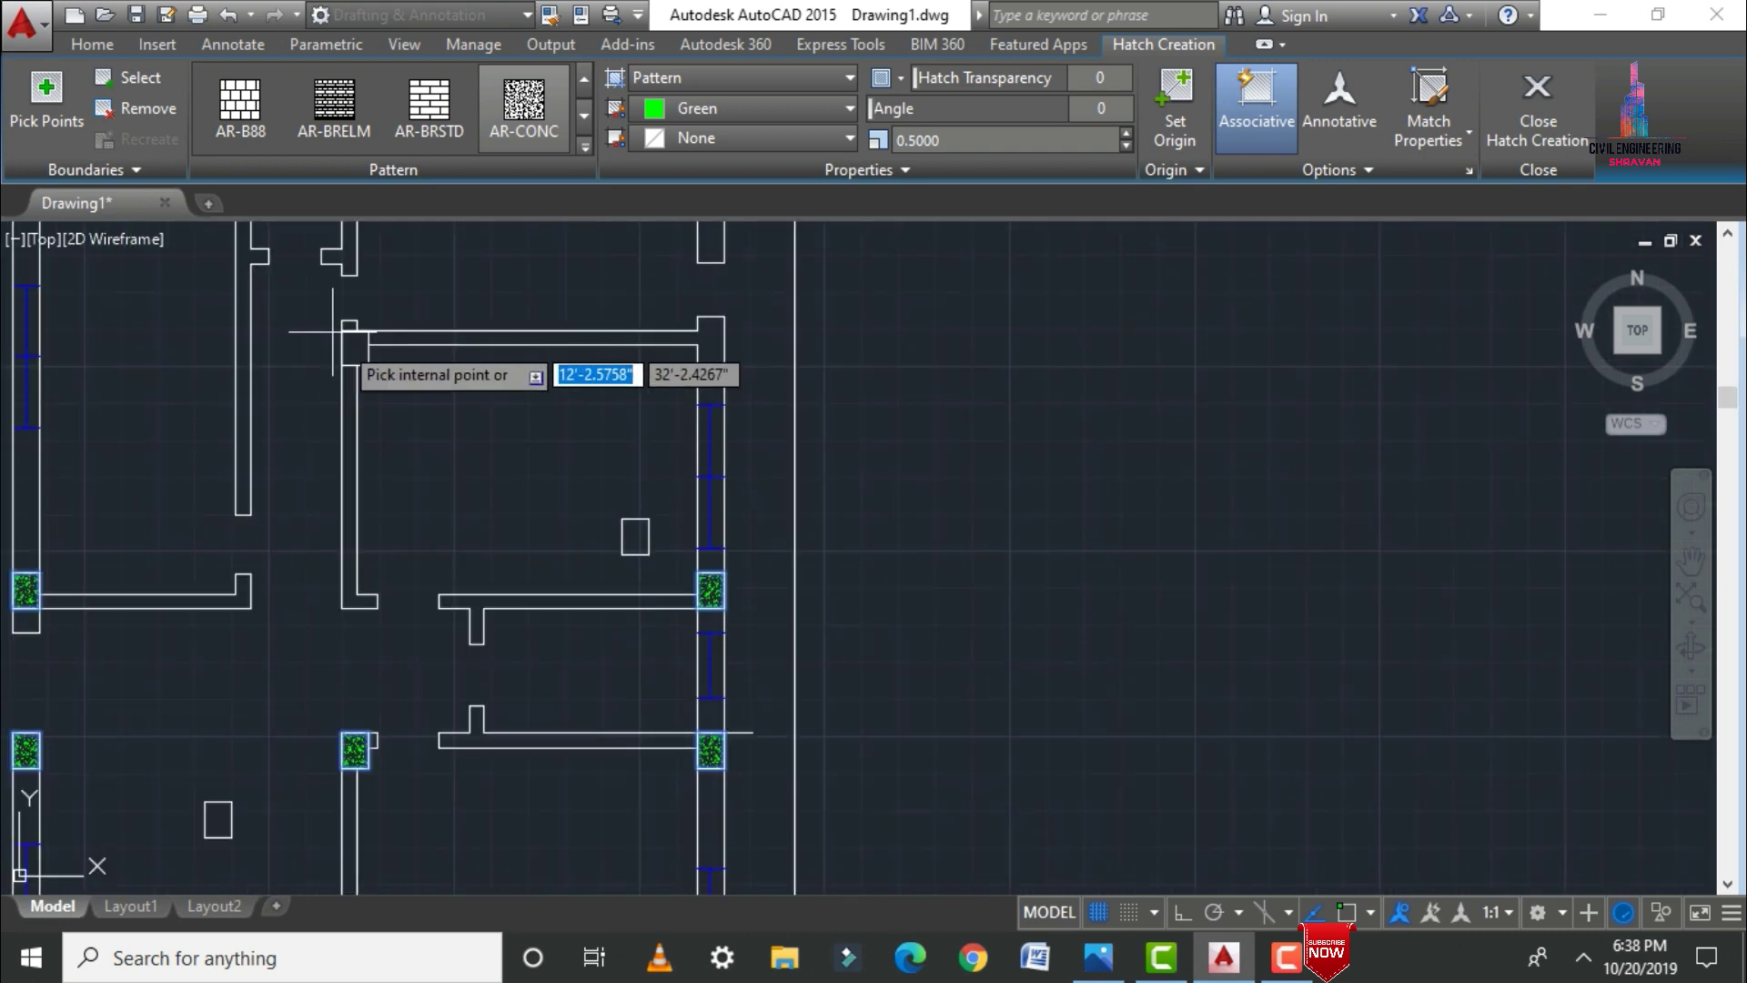
scroll(541, 309, "down", 4)
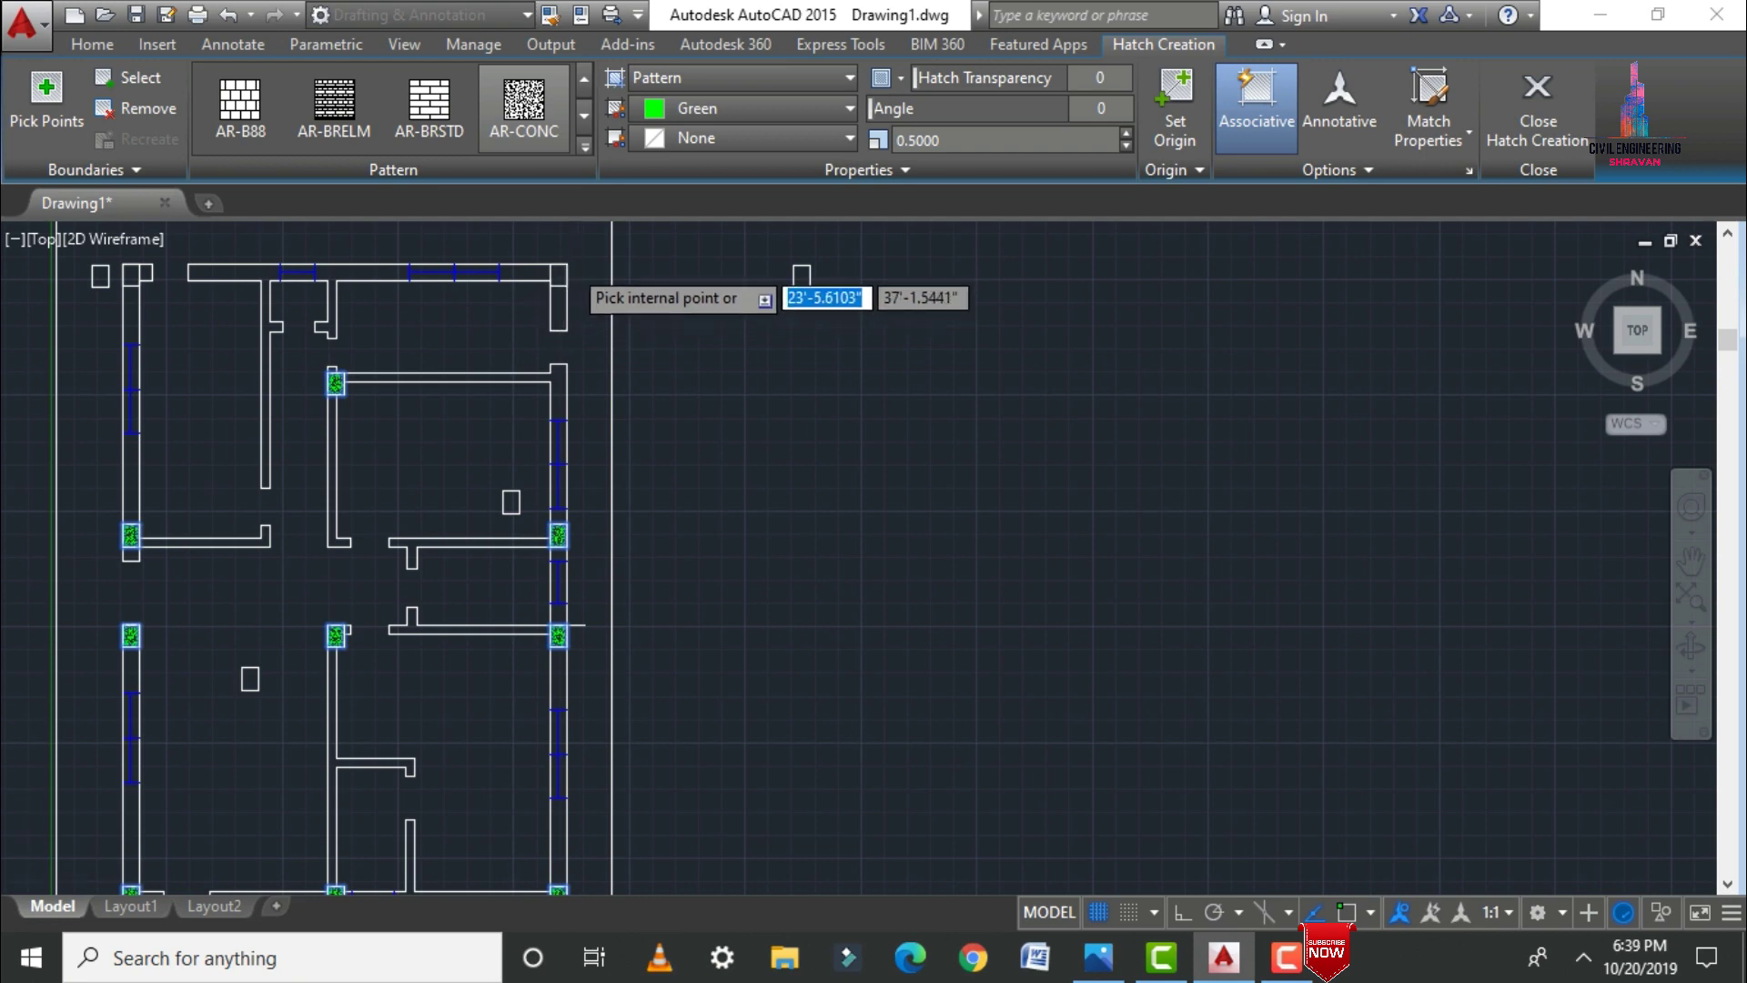
scroll(546, 282, "up", 4)
scroll(723, 299, "down", 4)
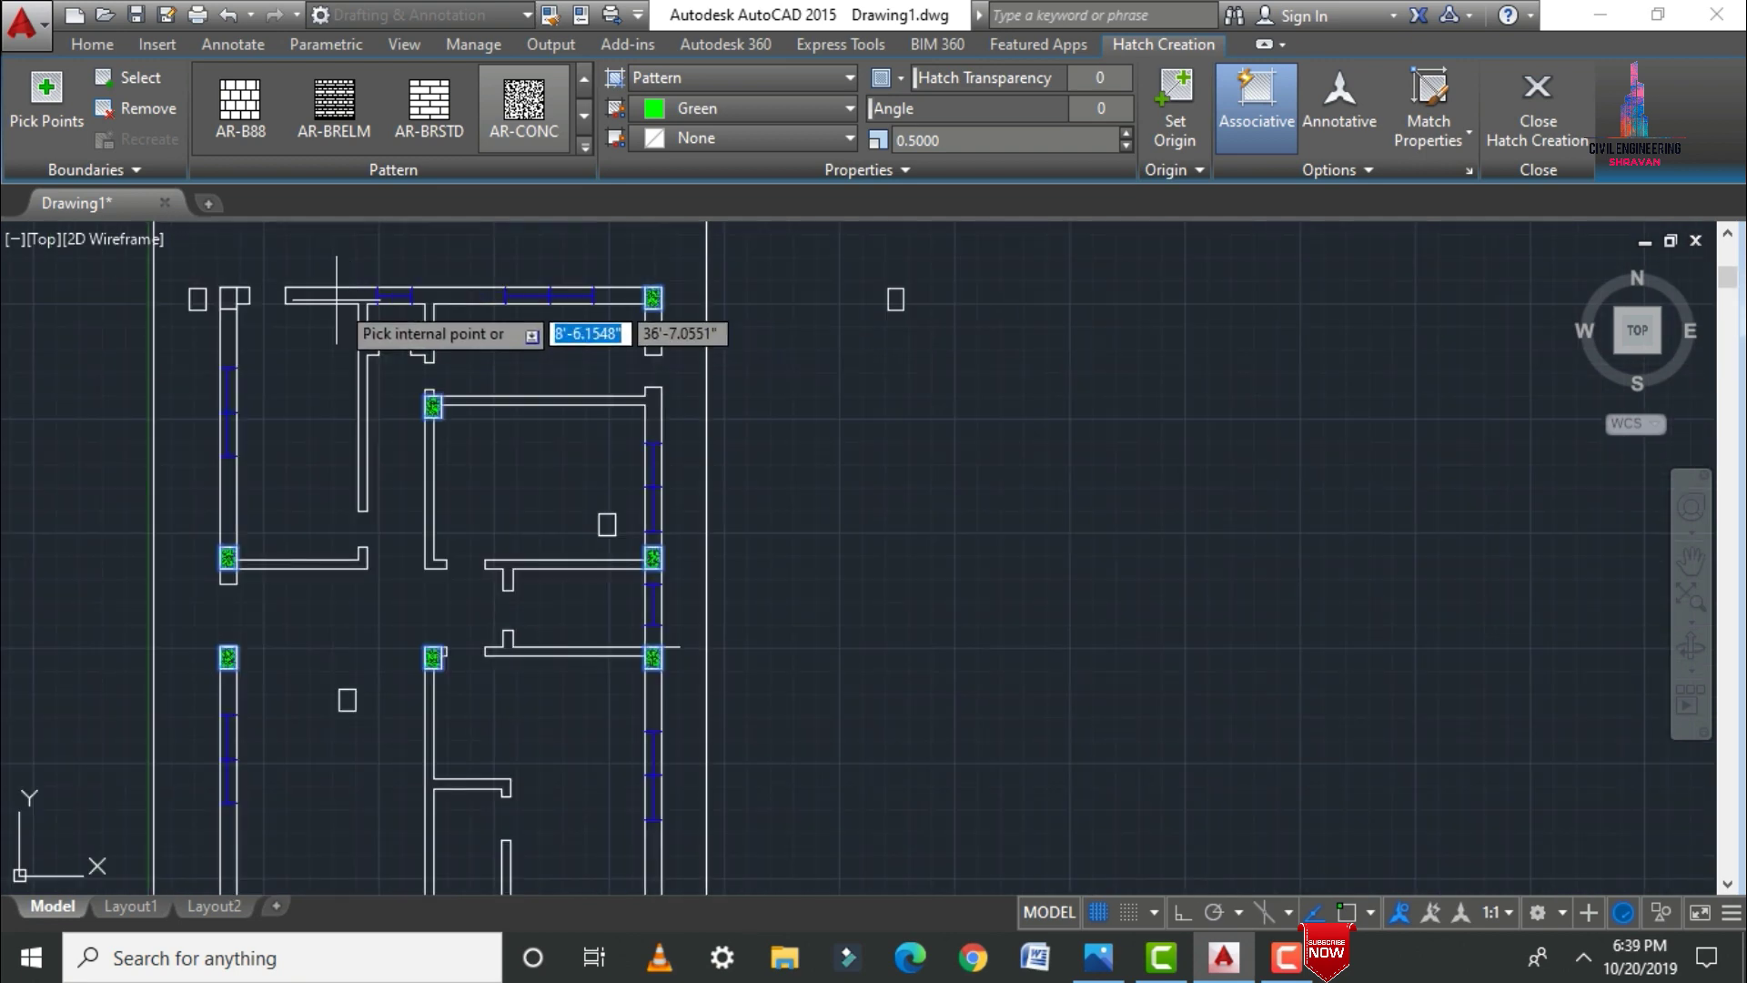
scroll(218, 300, "up", 4)
left_click(241, 303)
key("Return")
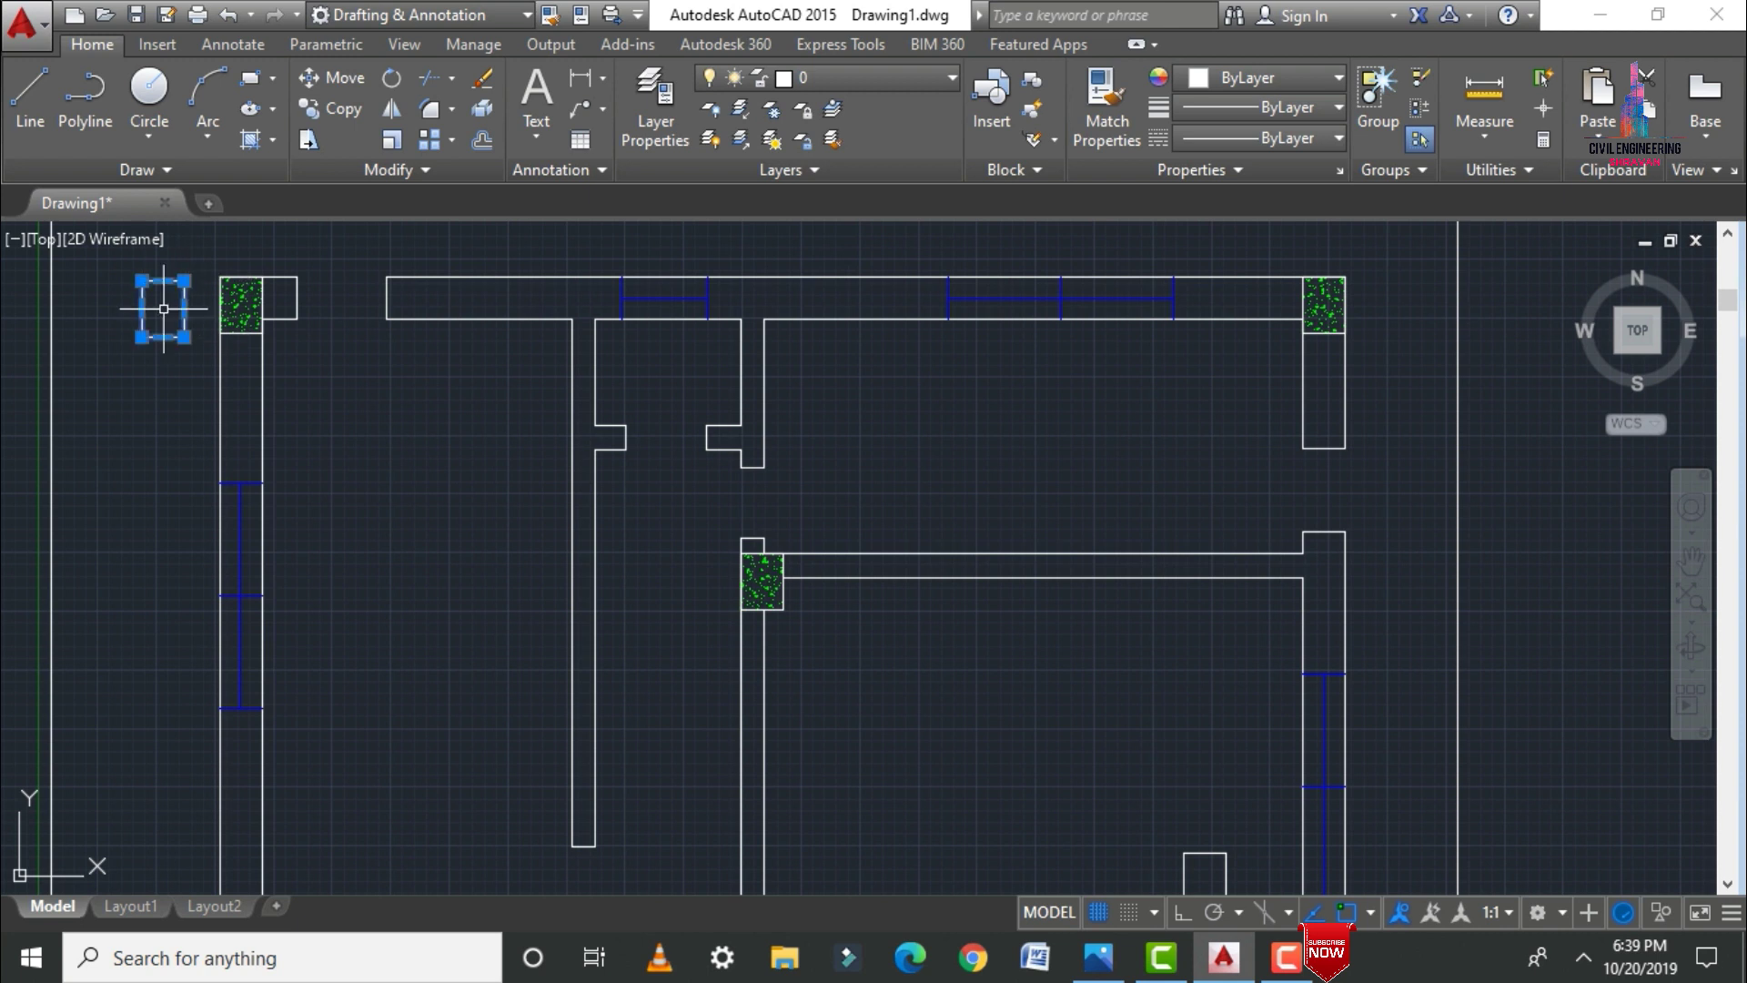
Step: Delete the leftover spare column rectangles beside and inside the floor plan
scroll(913, 544, "down", 4)
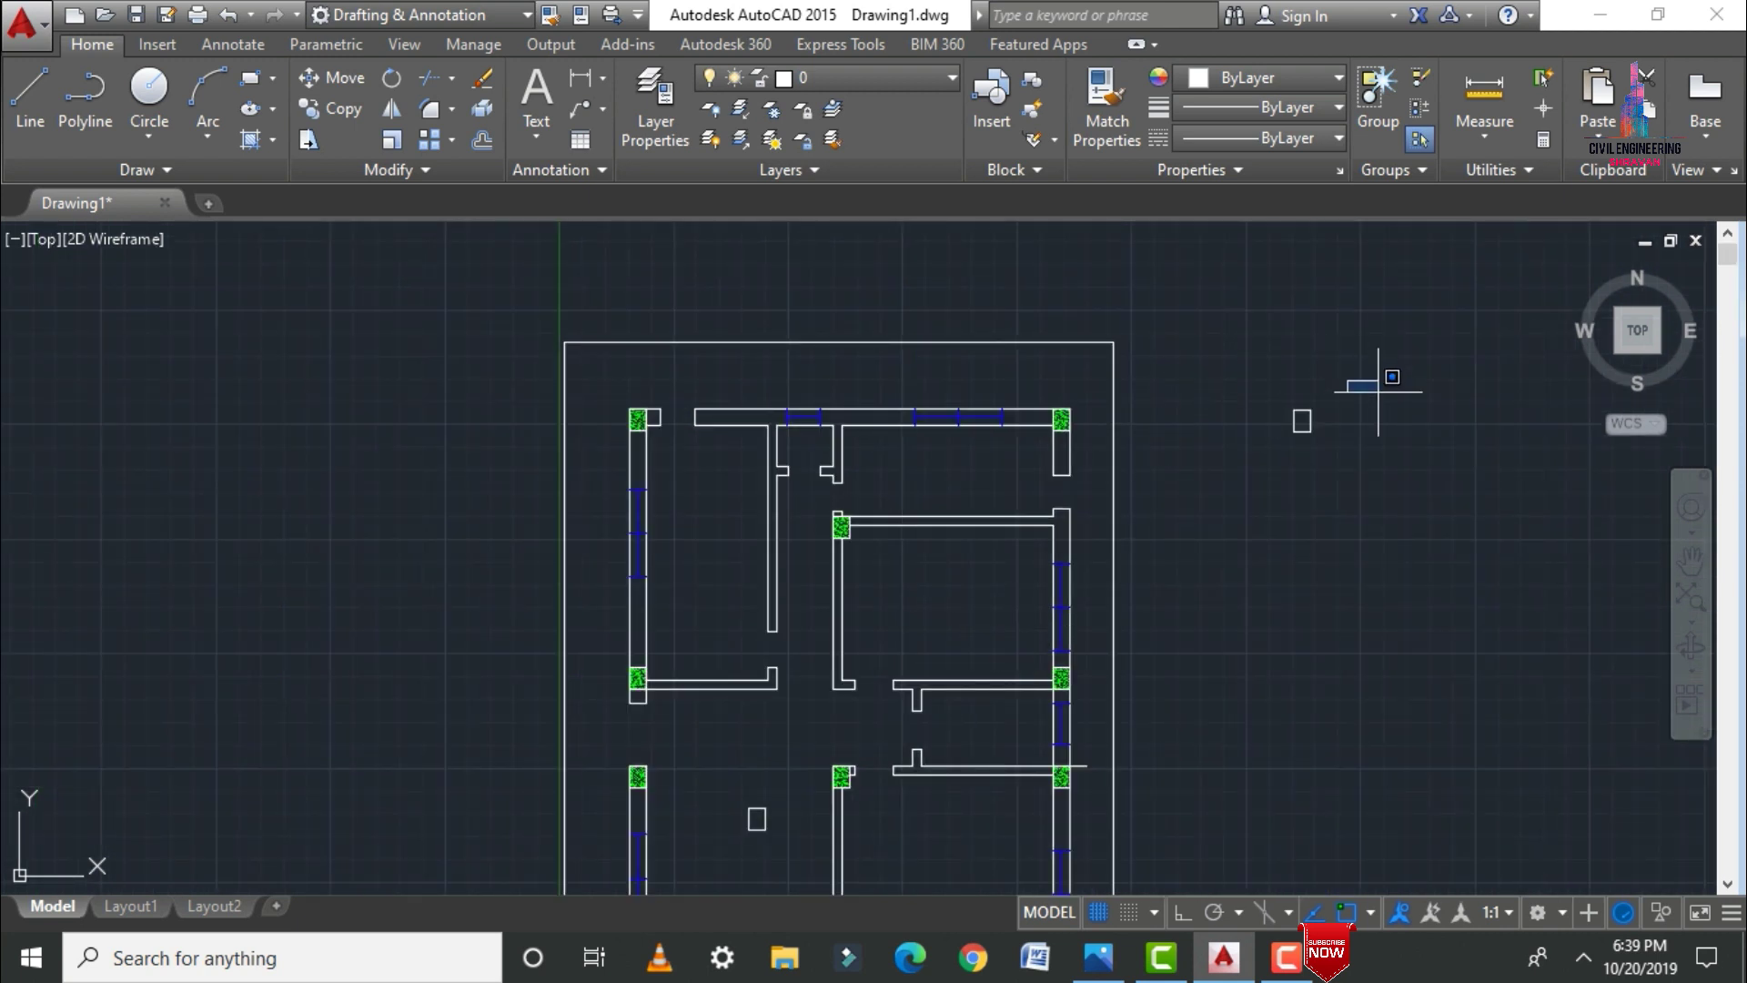
mouse_move(1378, 392)
left_mouse_down()
mouse_move(1201, 510)
mouse_move(1182, 410)
left_mouse_up()
left_click(1175, 365)
scroll(1029, 347, "down", 2)
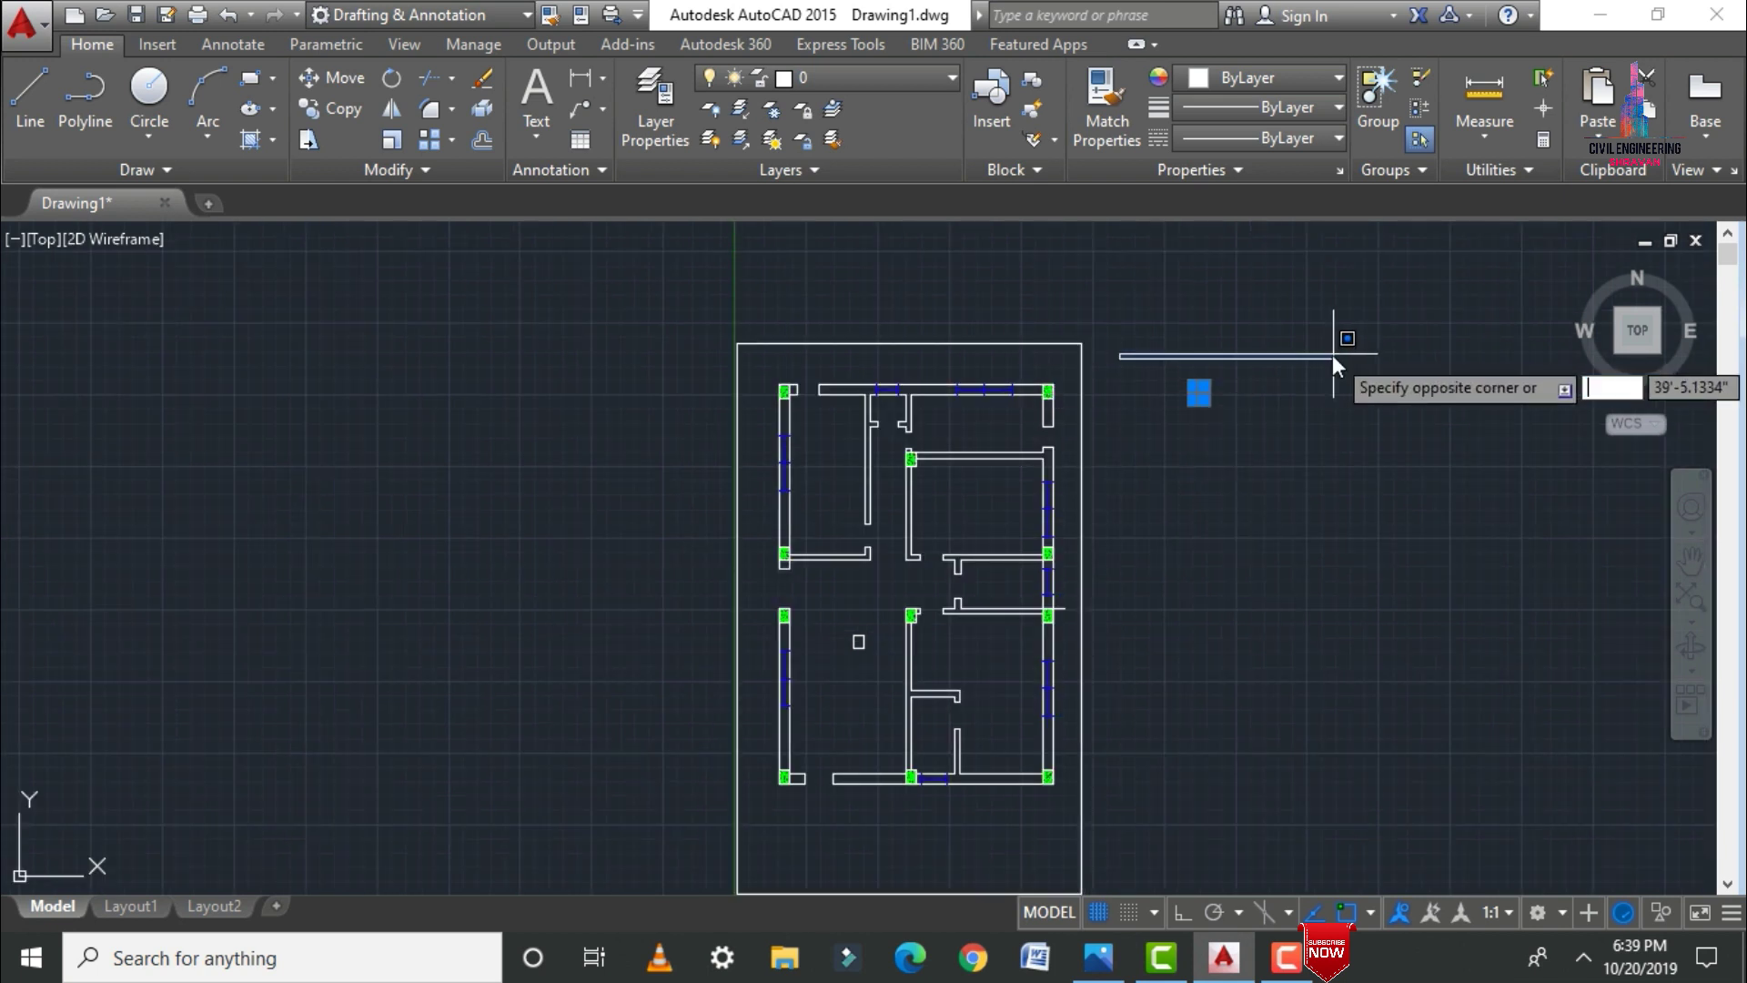
key("Escape")
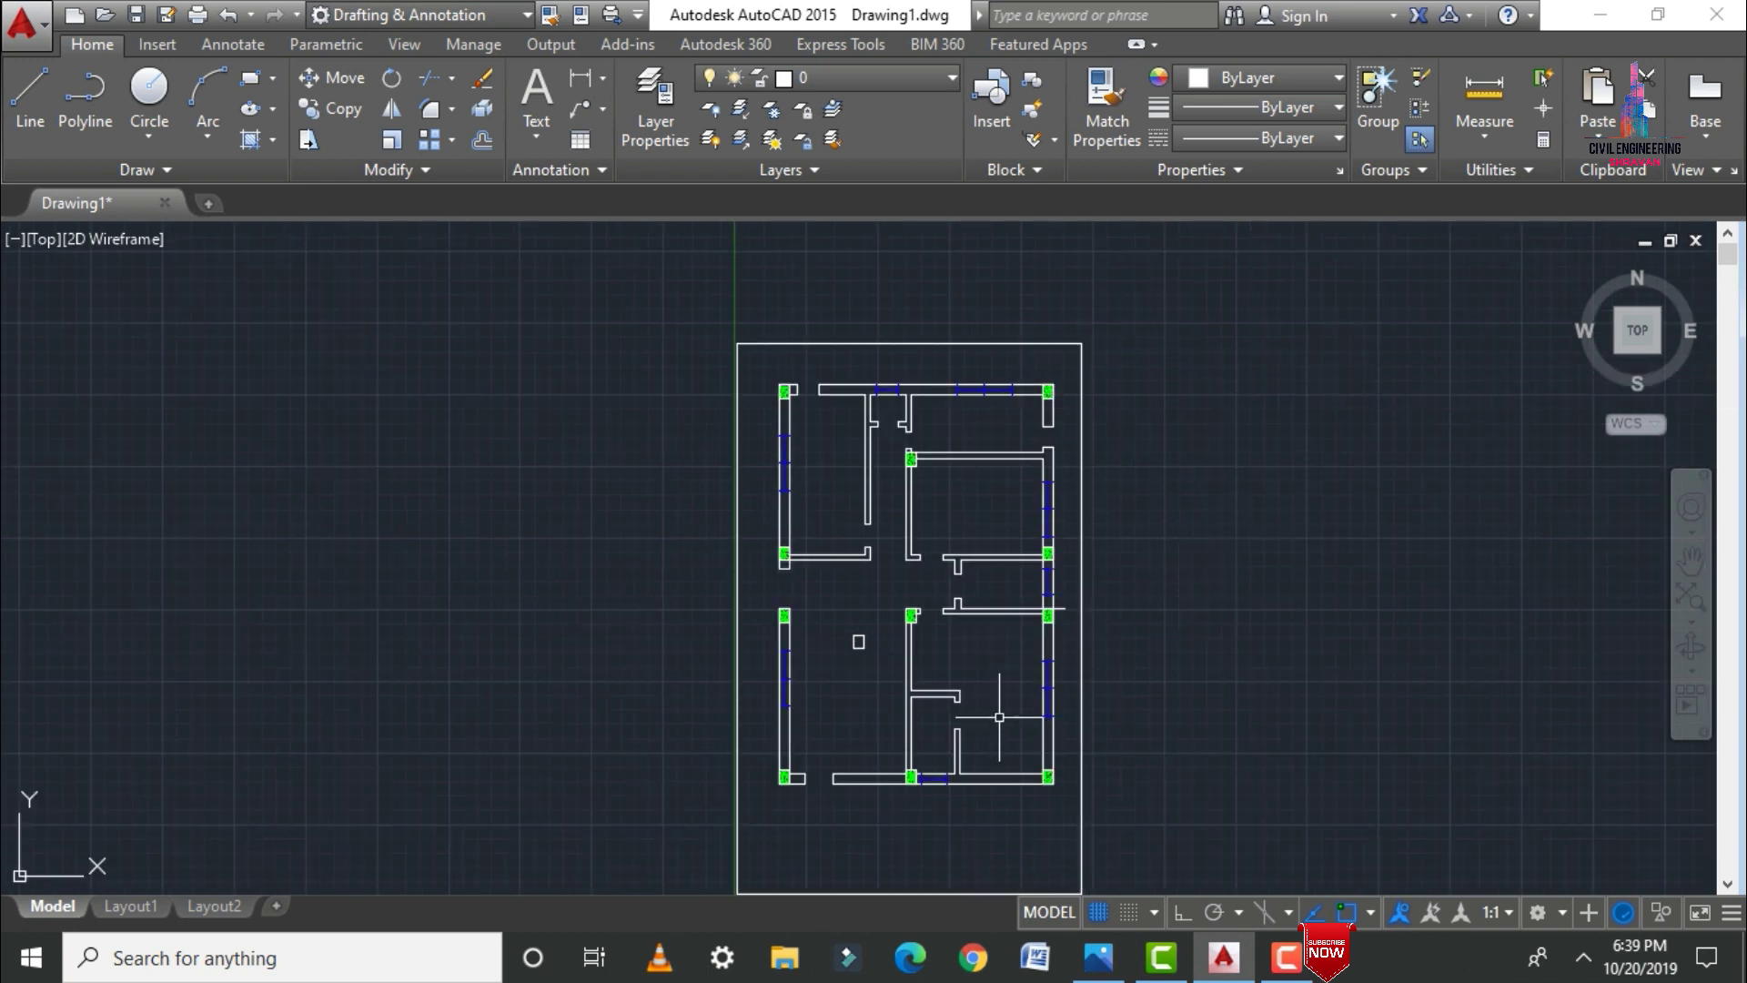
left_click(859, 641)
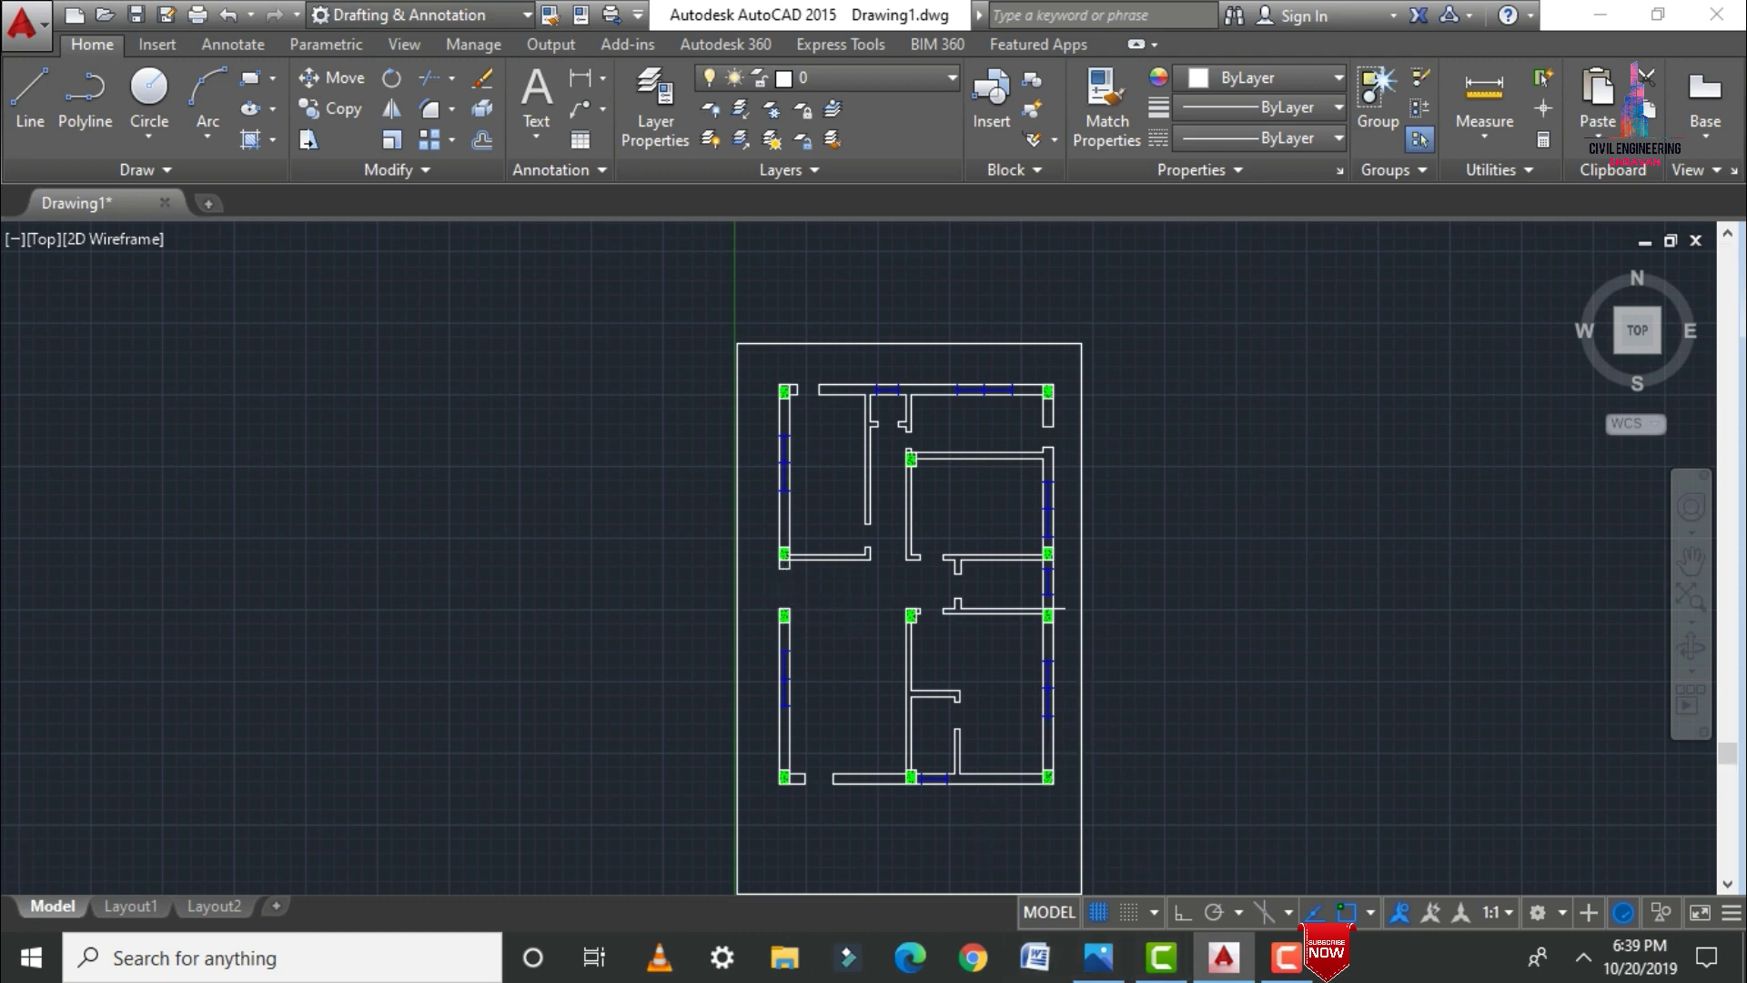
Step: Draw a 6'0" line straight down from the lower-left corner of the bottom wall's middle column
scroll(1112, 887, "up", 2)
key("l")
key("Return")
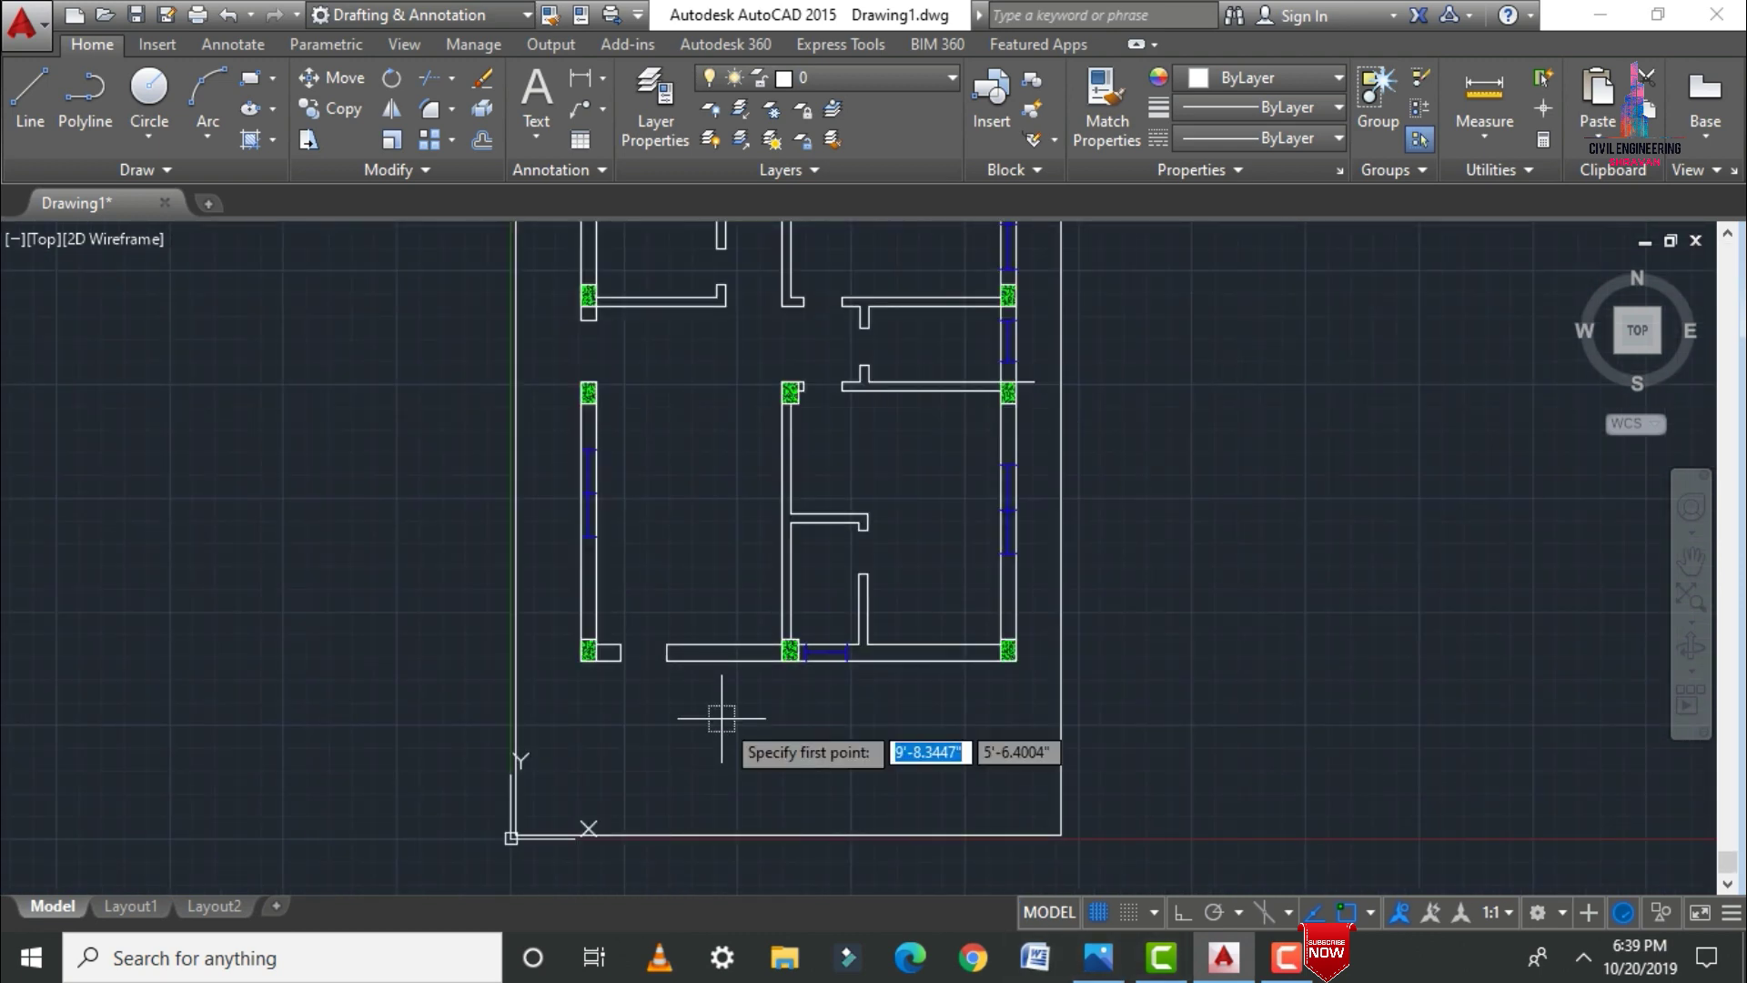
scroll(742, 703, "up", 2)
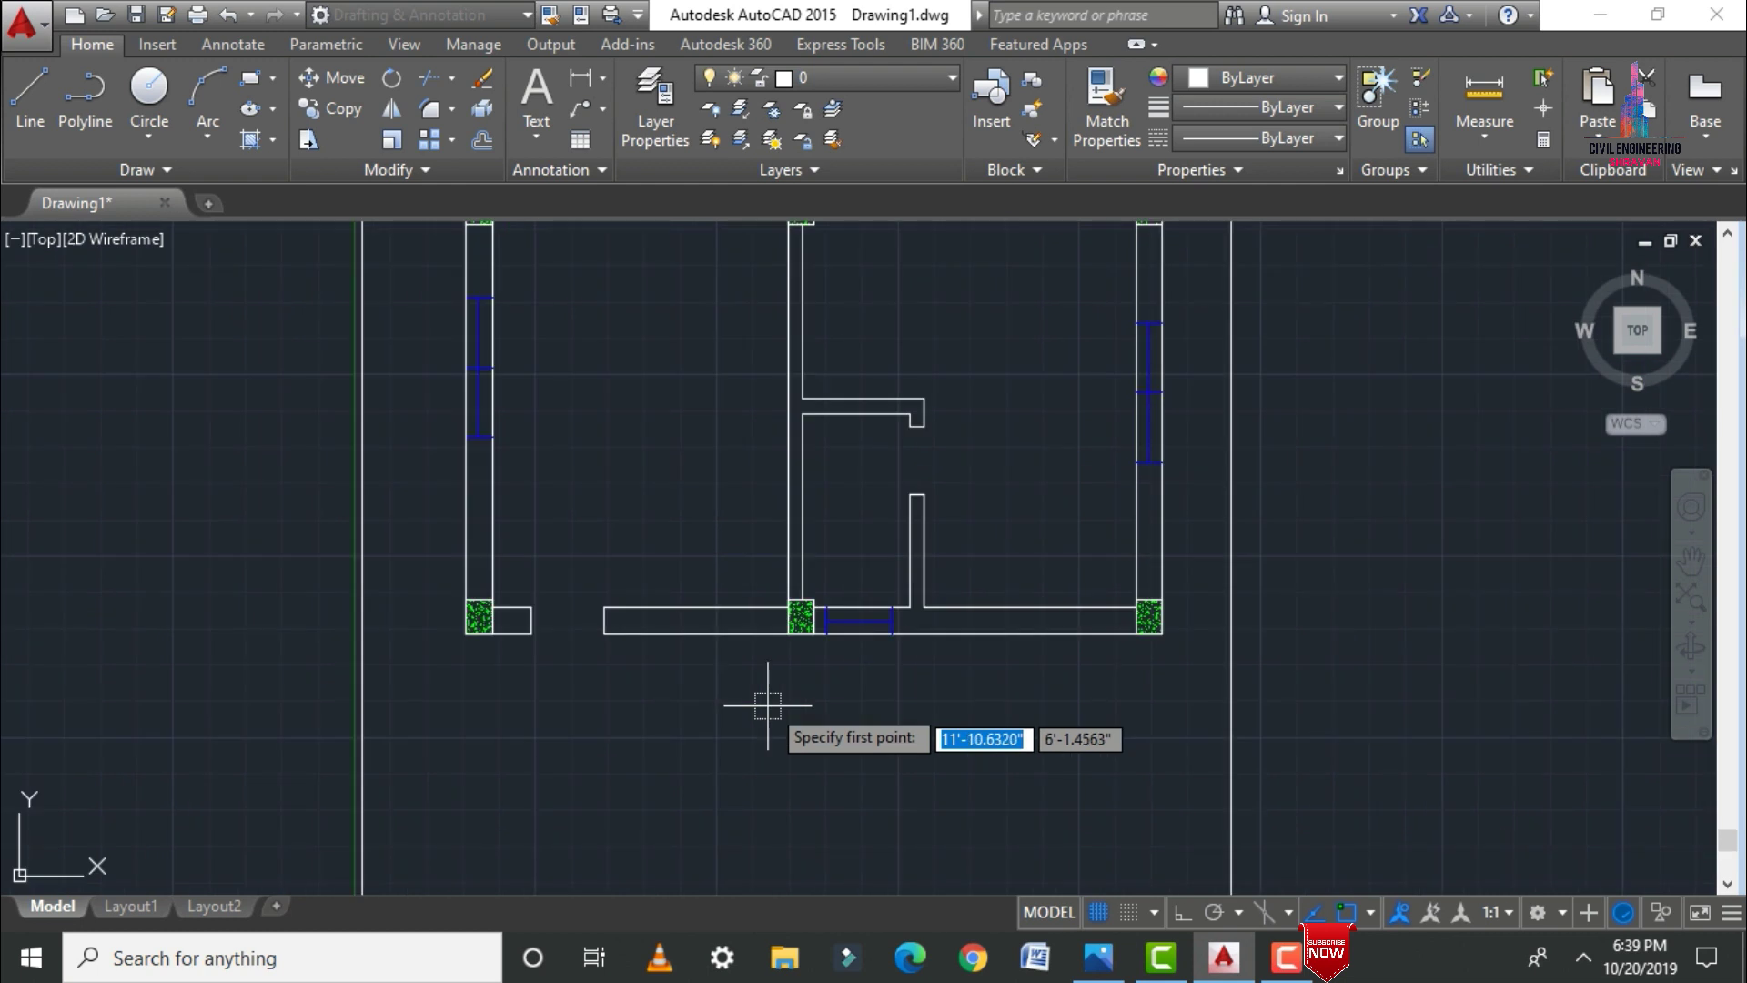
left_click(788, 634)
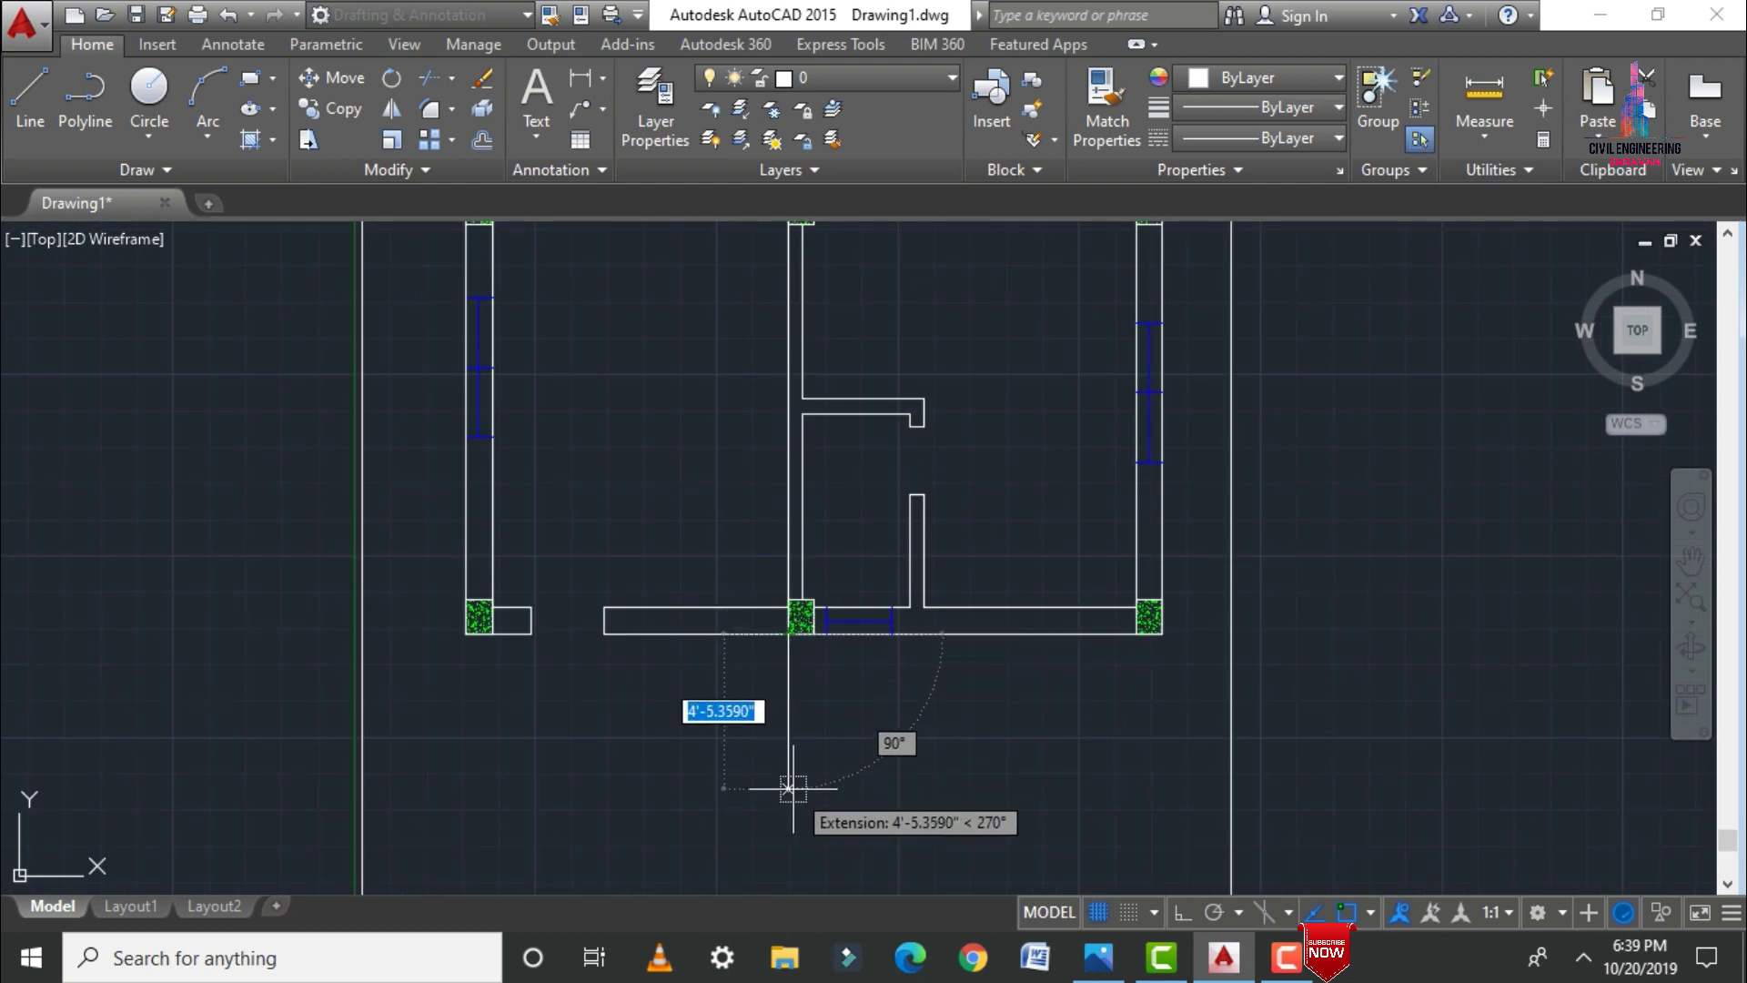
type("6'0\"")
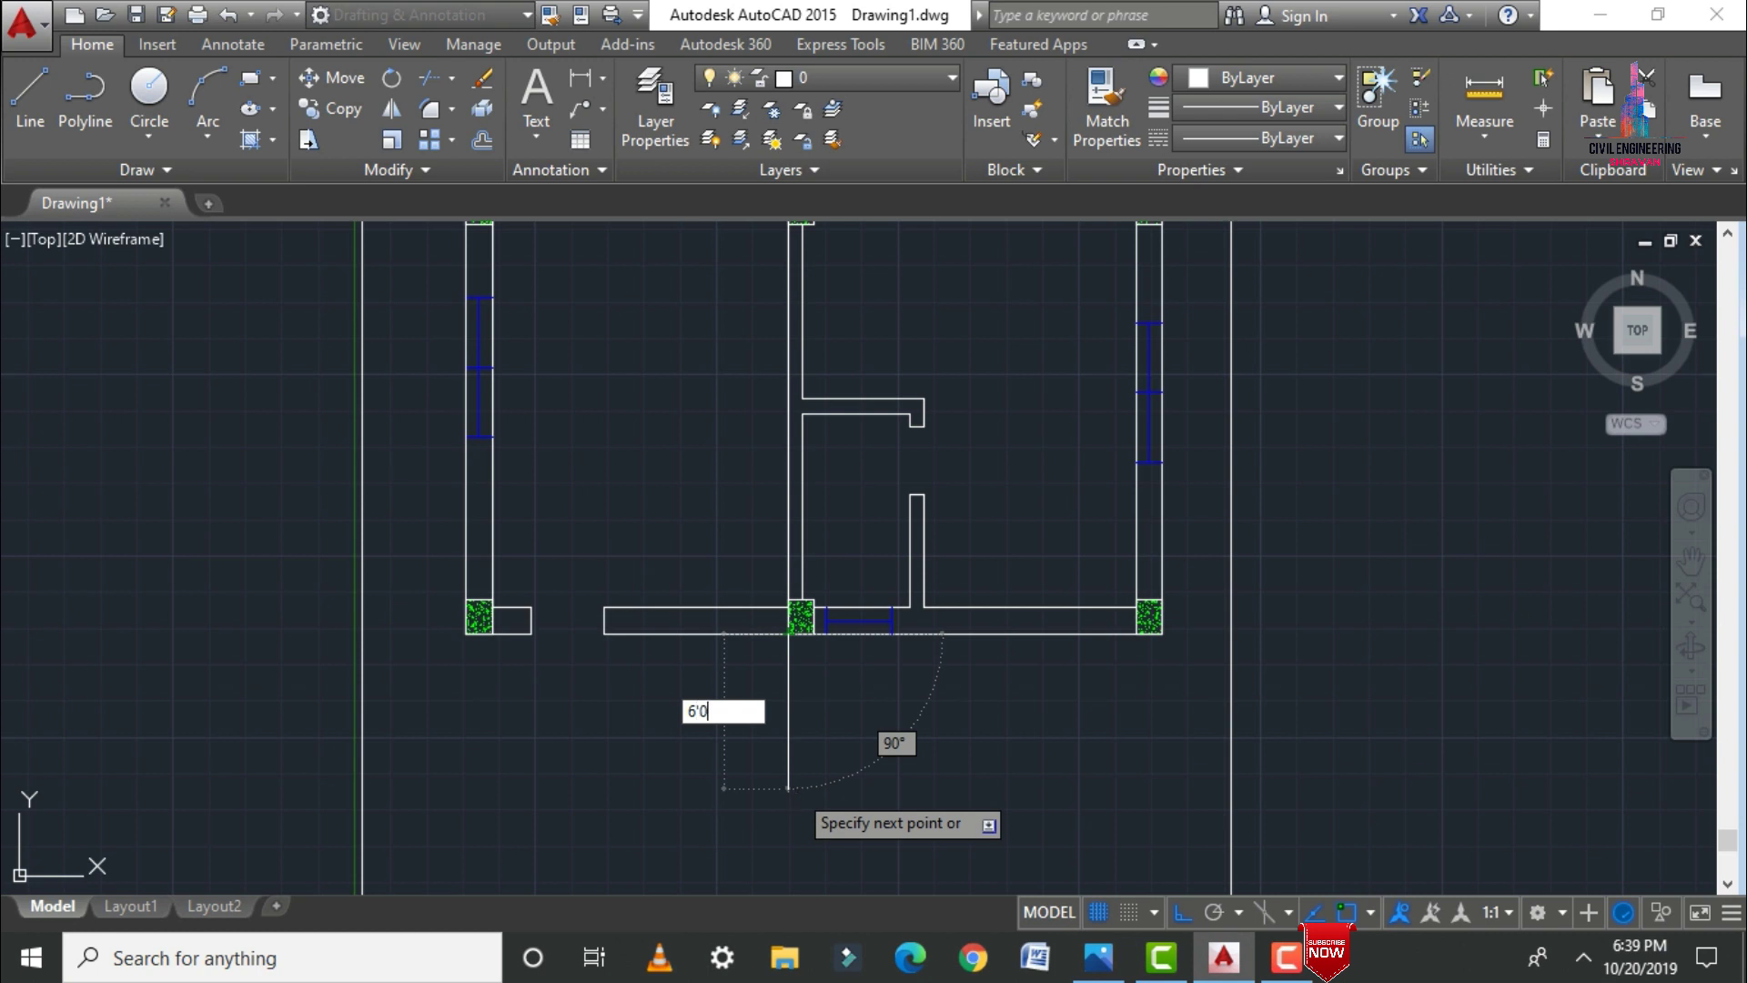
key("Return")
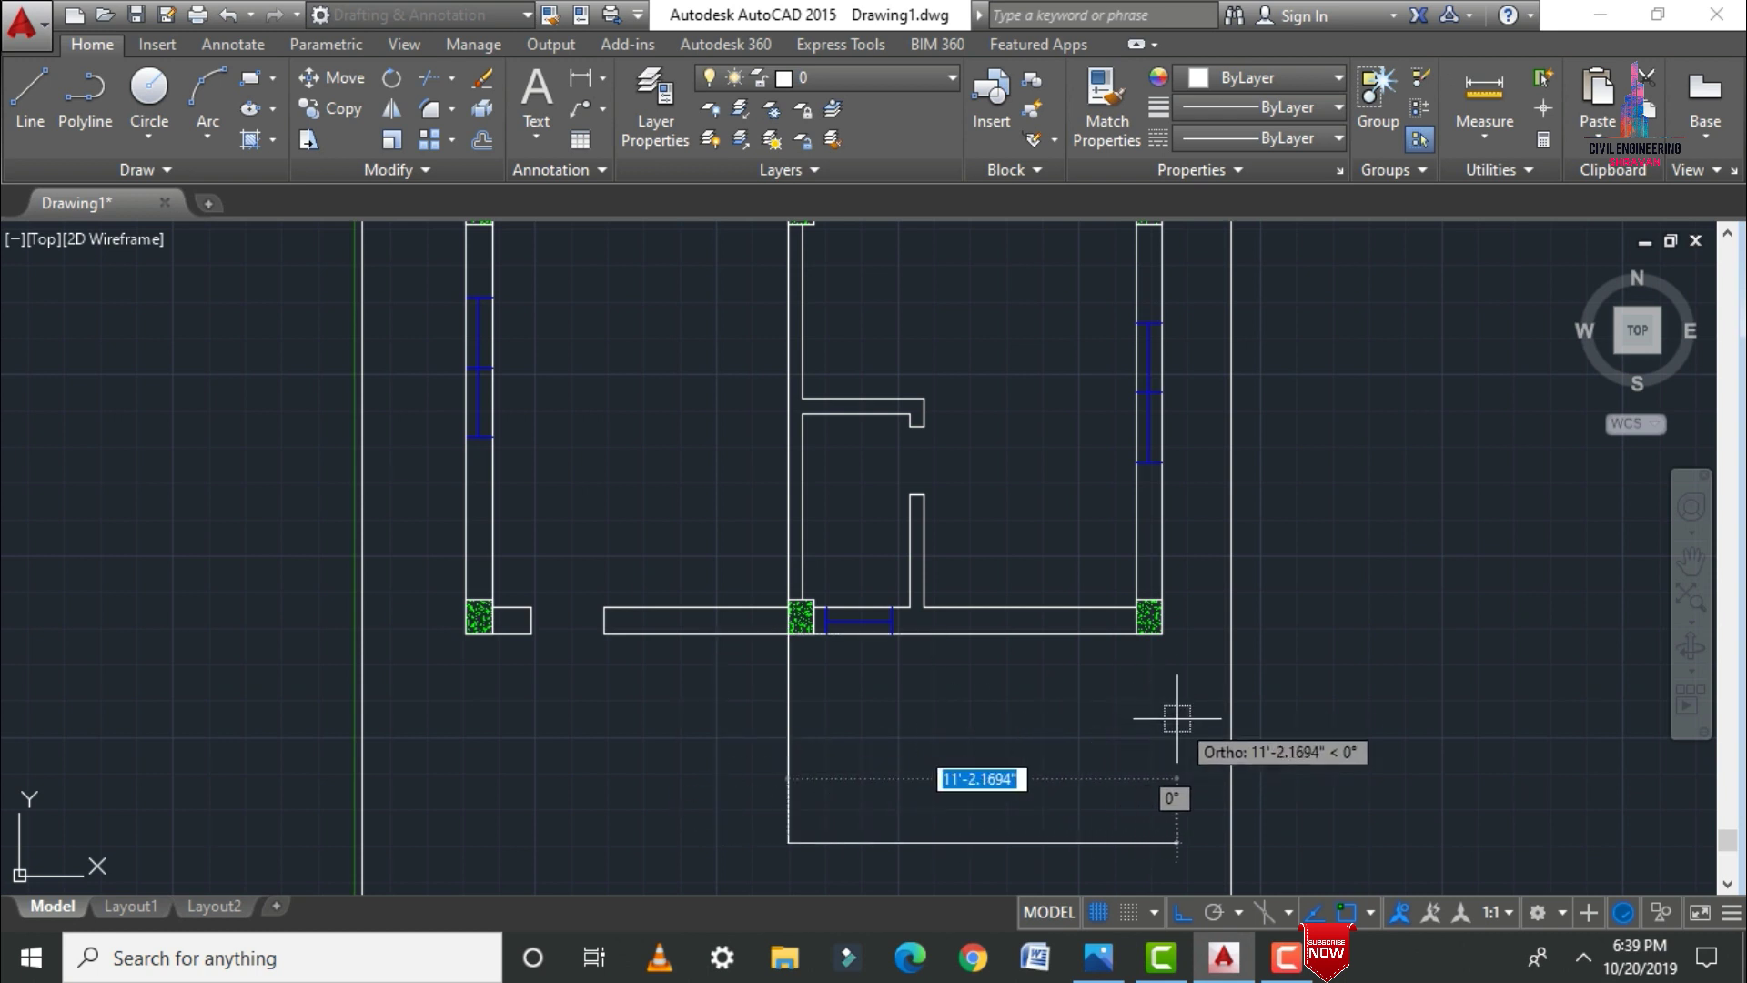
key("Escape")
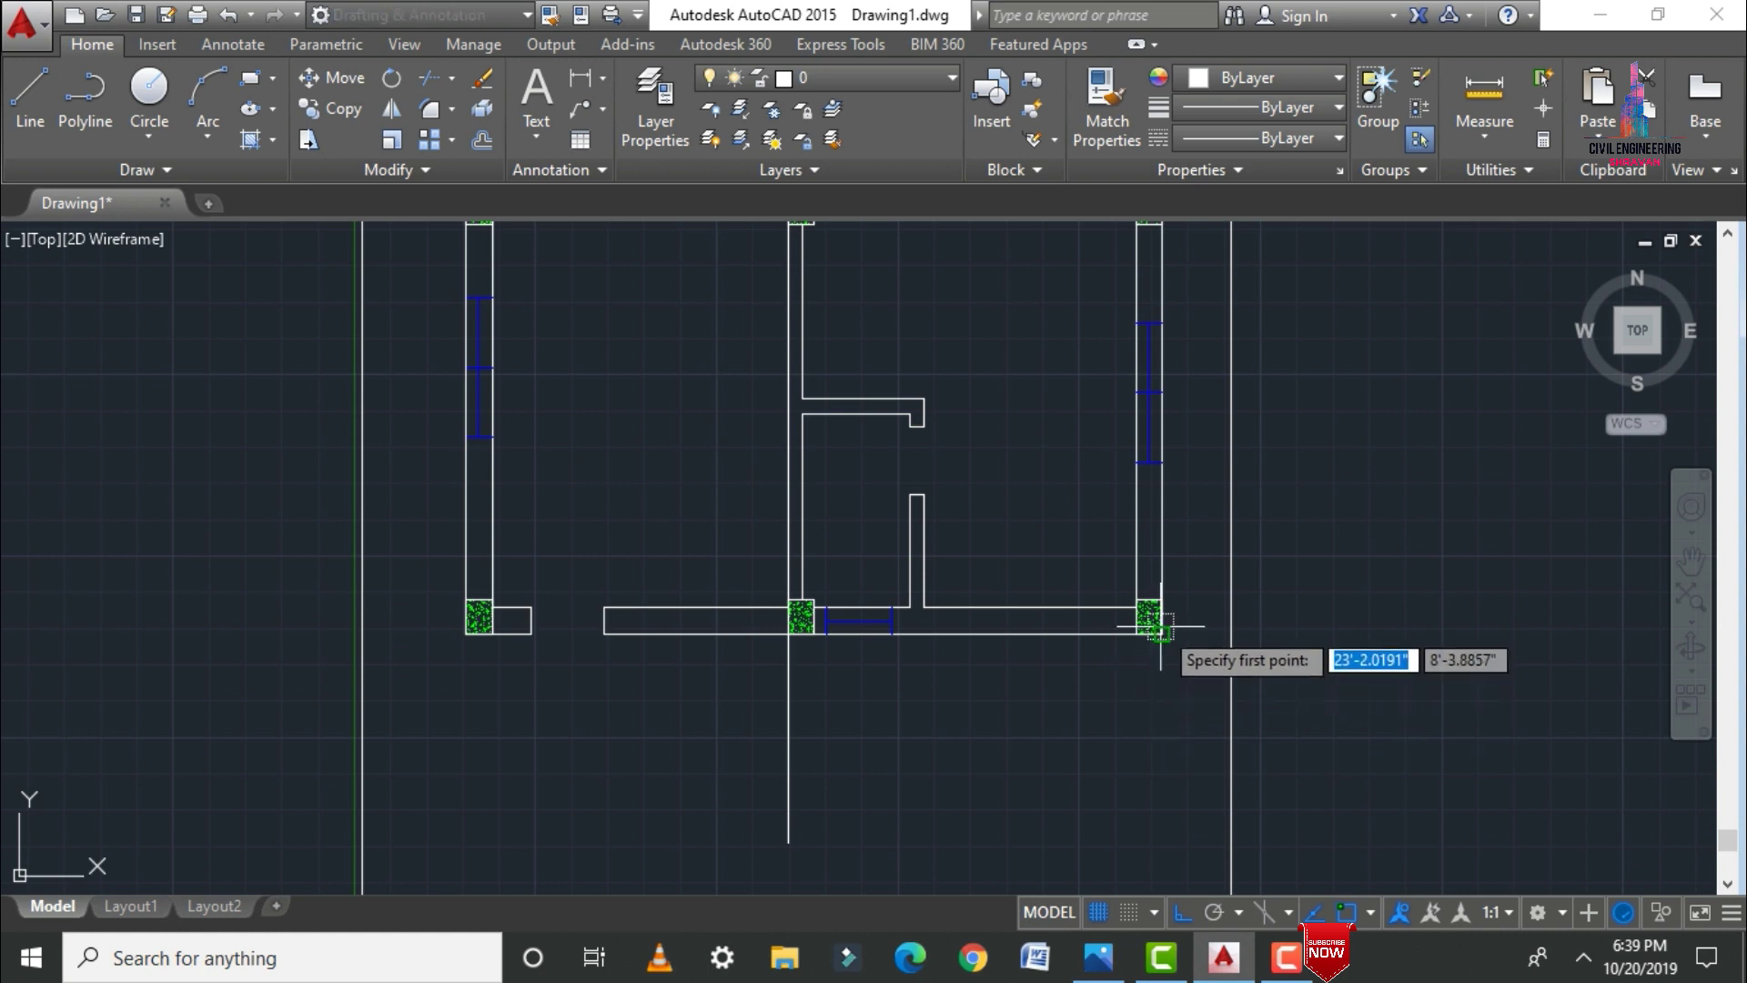
Step: Draw a 6'0" line down from the bottom-right corner column and run it across to close the staircase outline
left_click(1162, 633)
type("6")
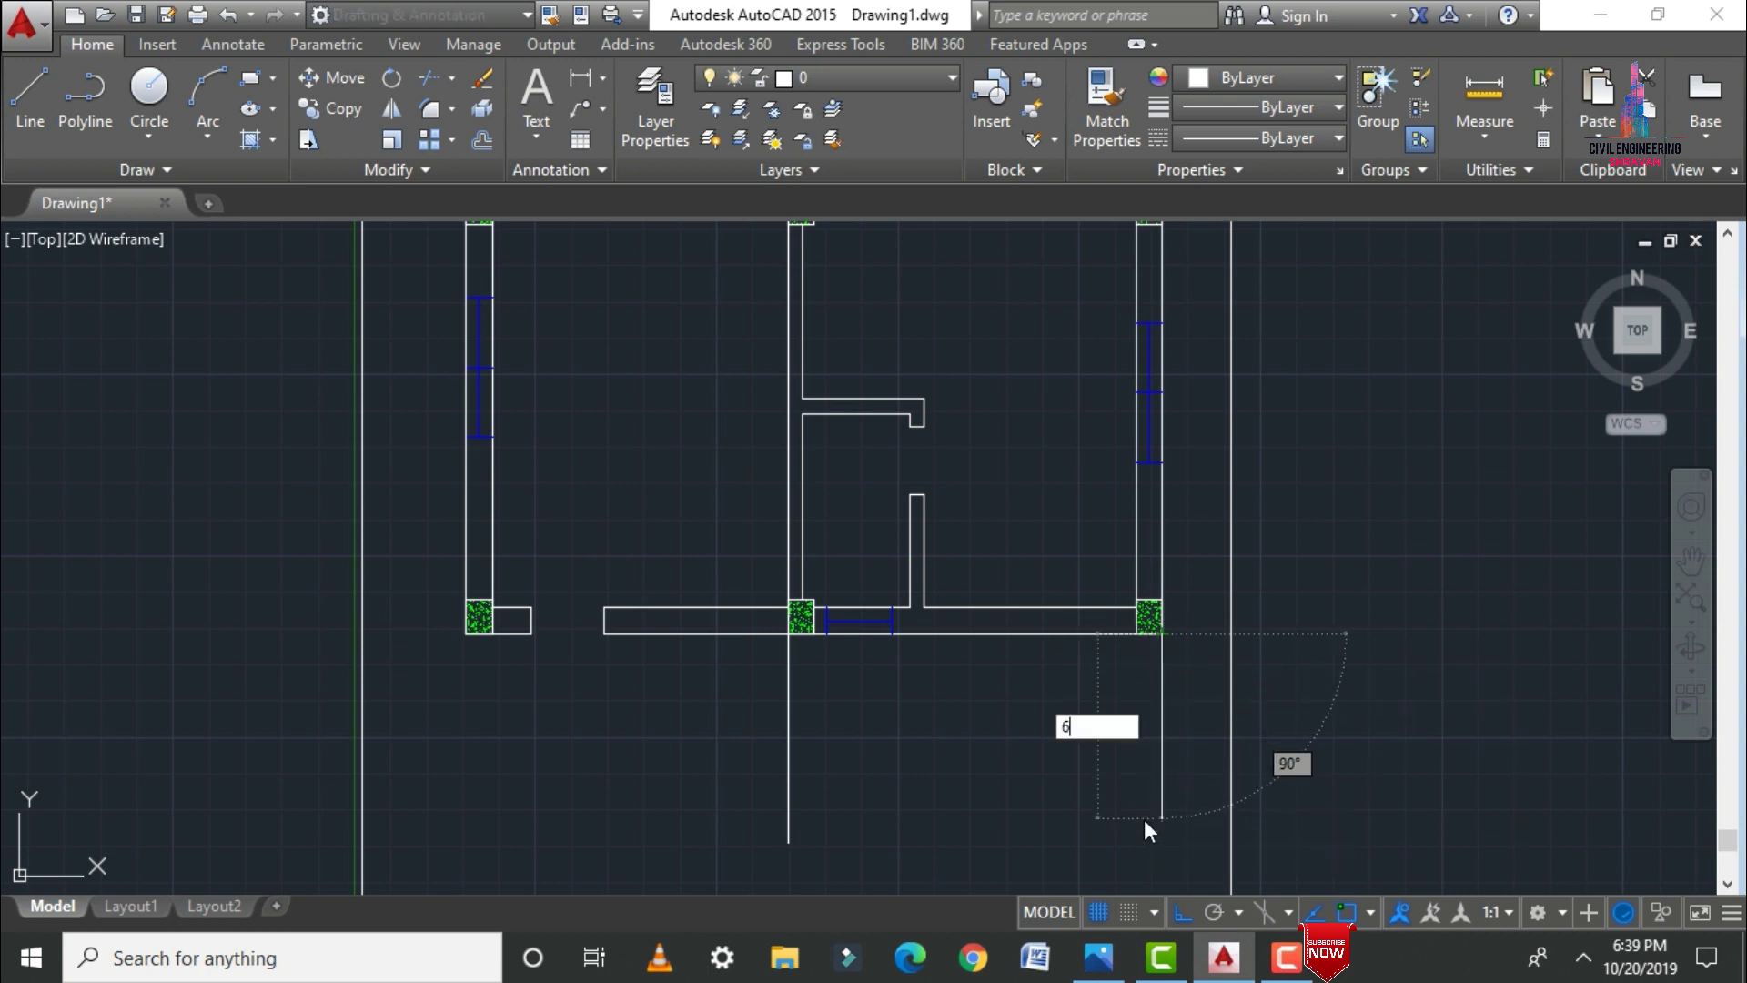
type("'0\"")
key("Return")
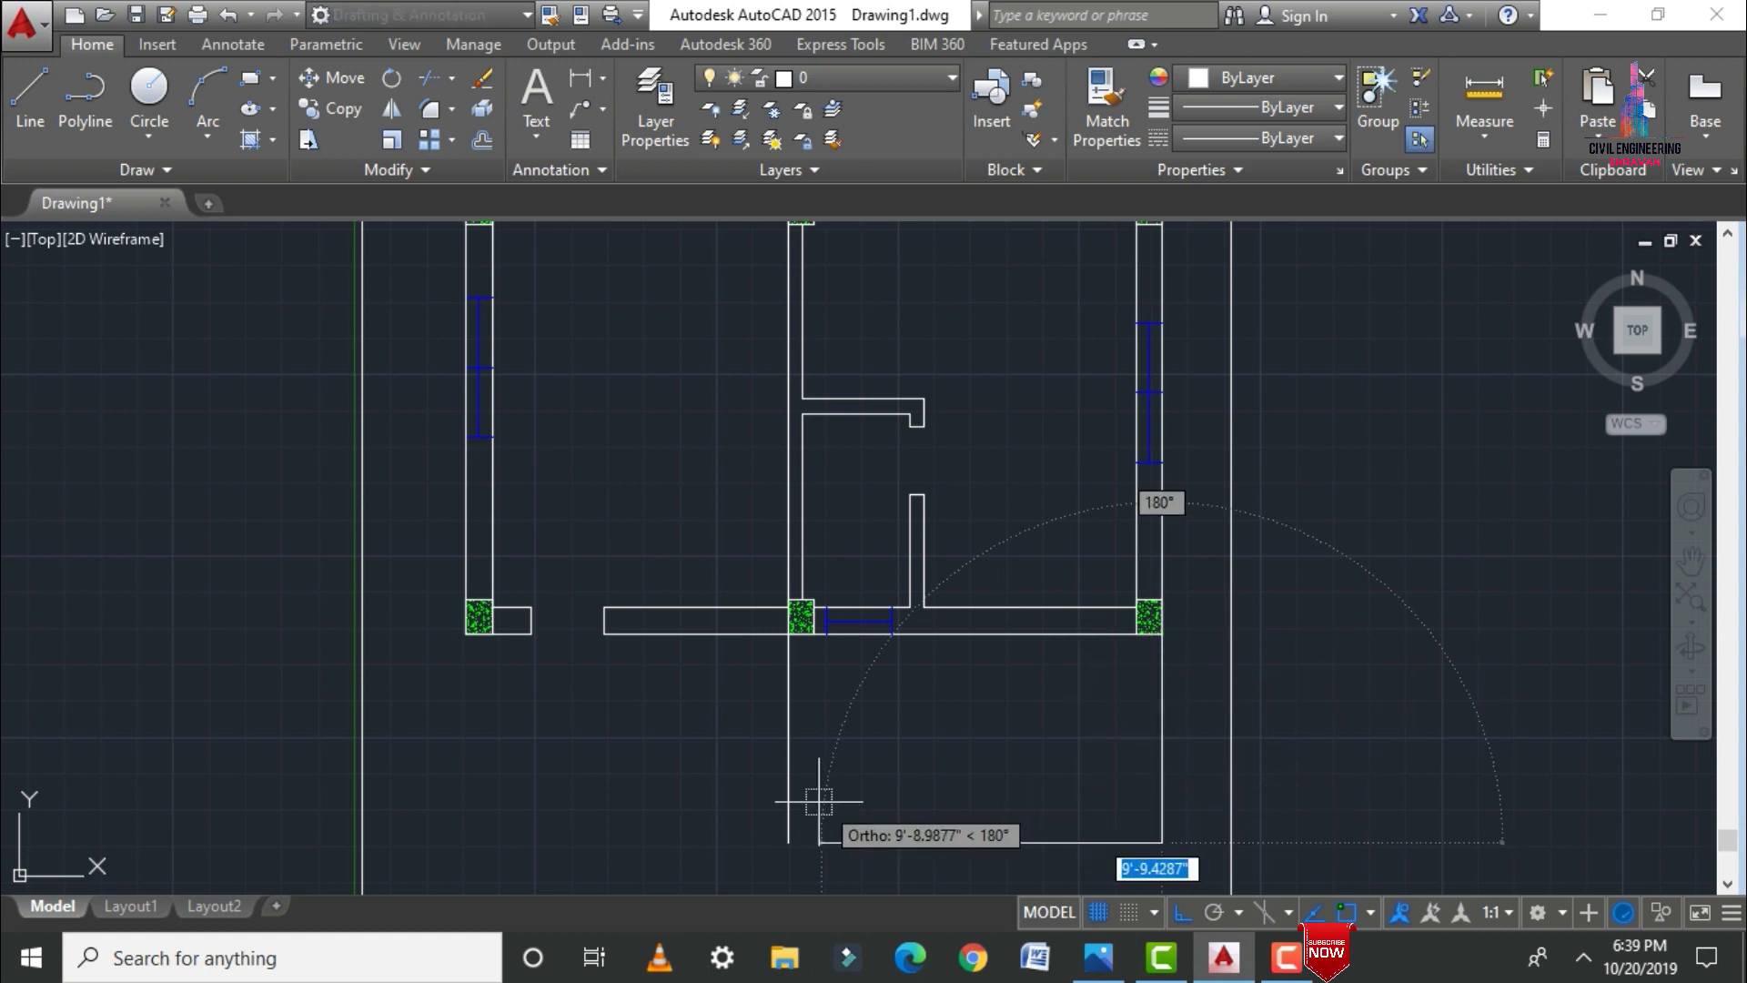
left_click(788, 815)
key("Escape")
scroll(755, 742, "down", 3)
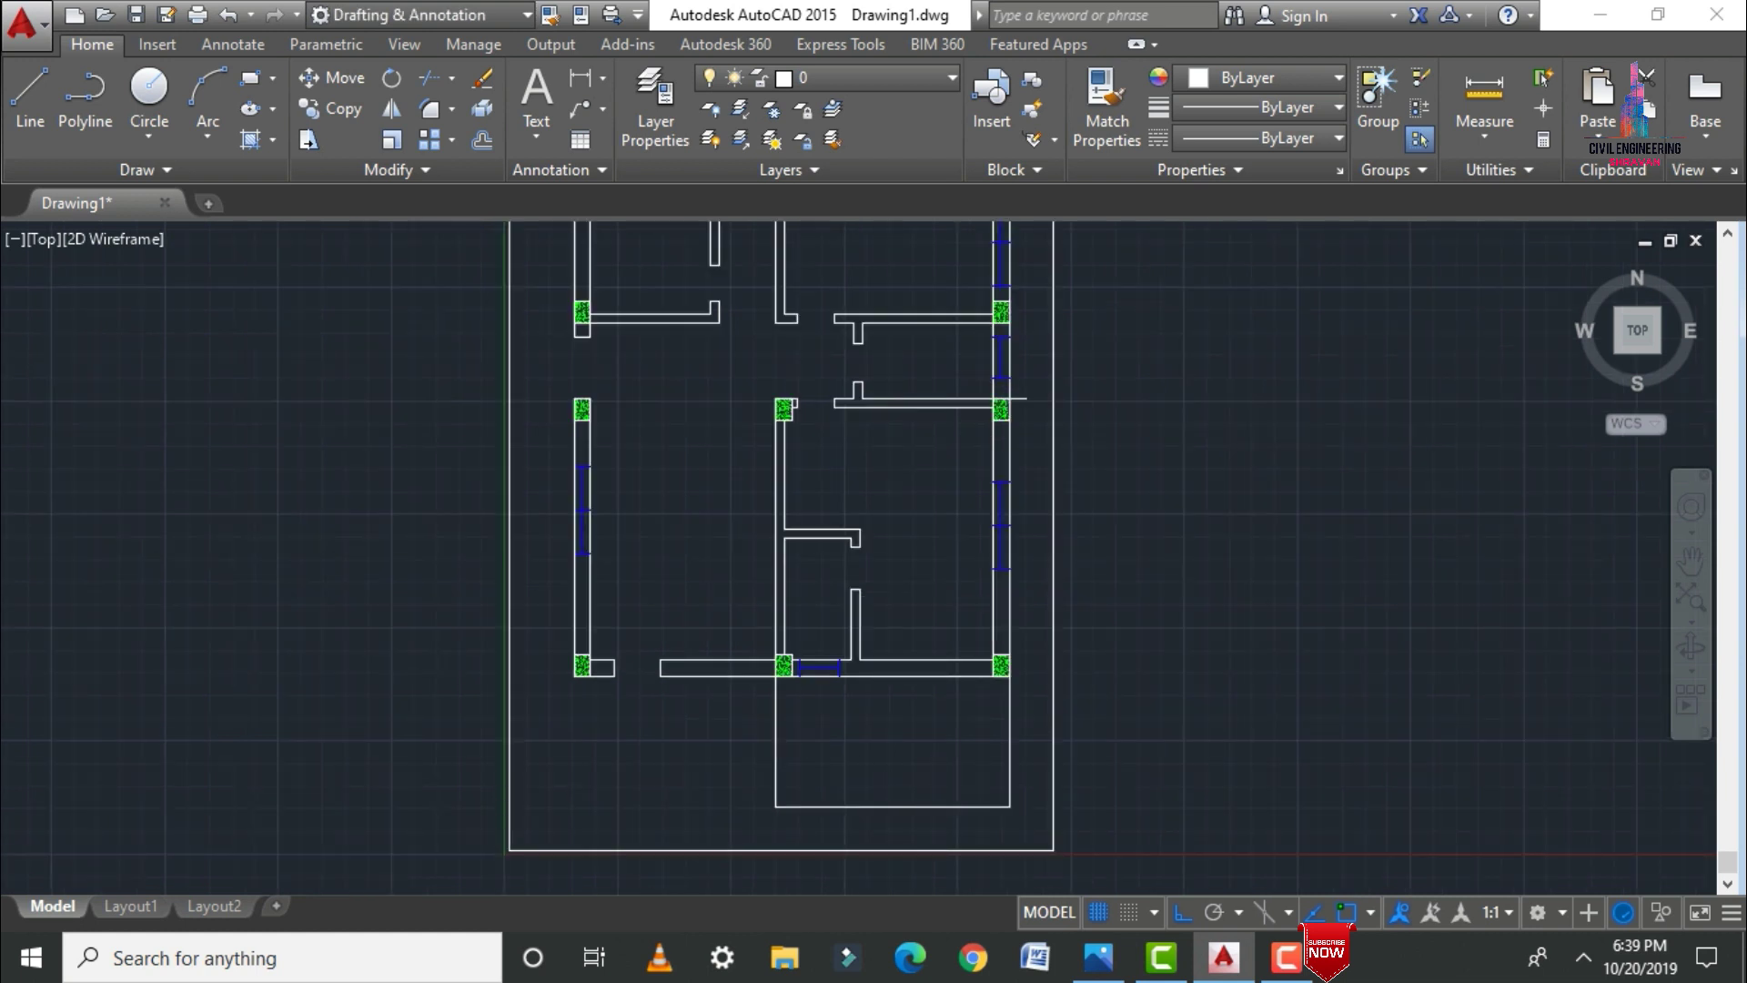
Step: Offset the staircase outline's bottom line upward by 3' to divide the two flights
scroll(935, 799, "up", 3)
key("Return")
type("10")
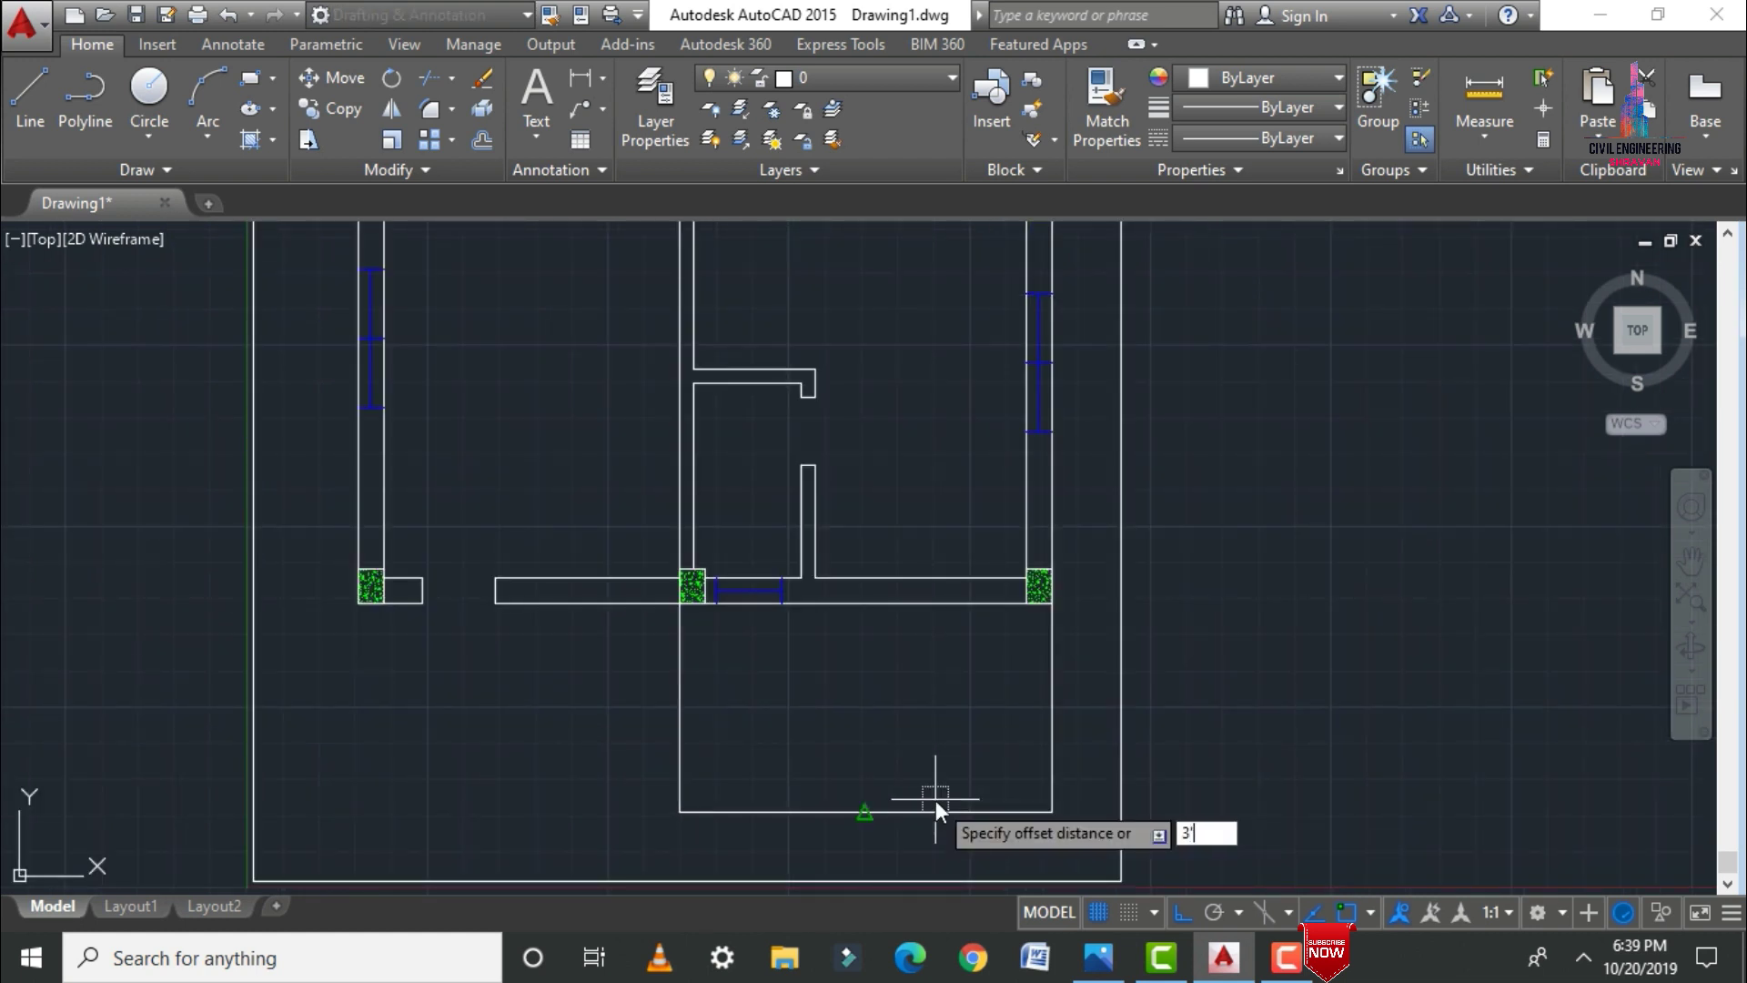
key("Return")
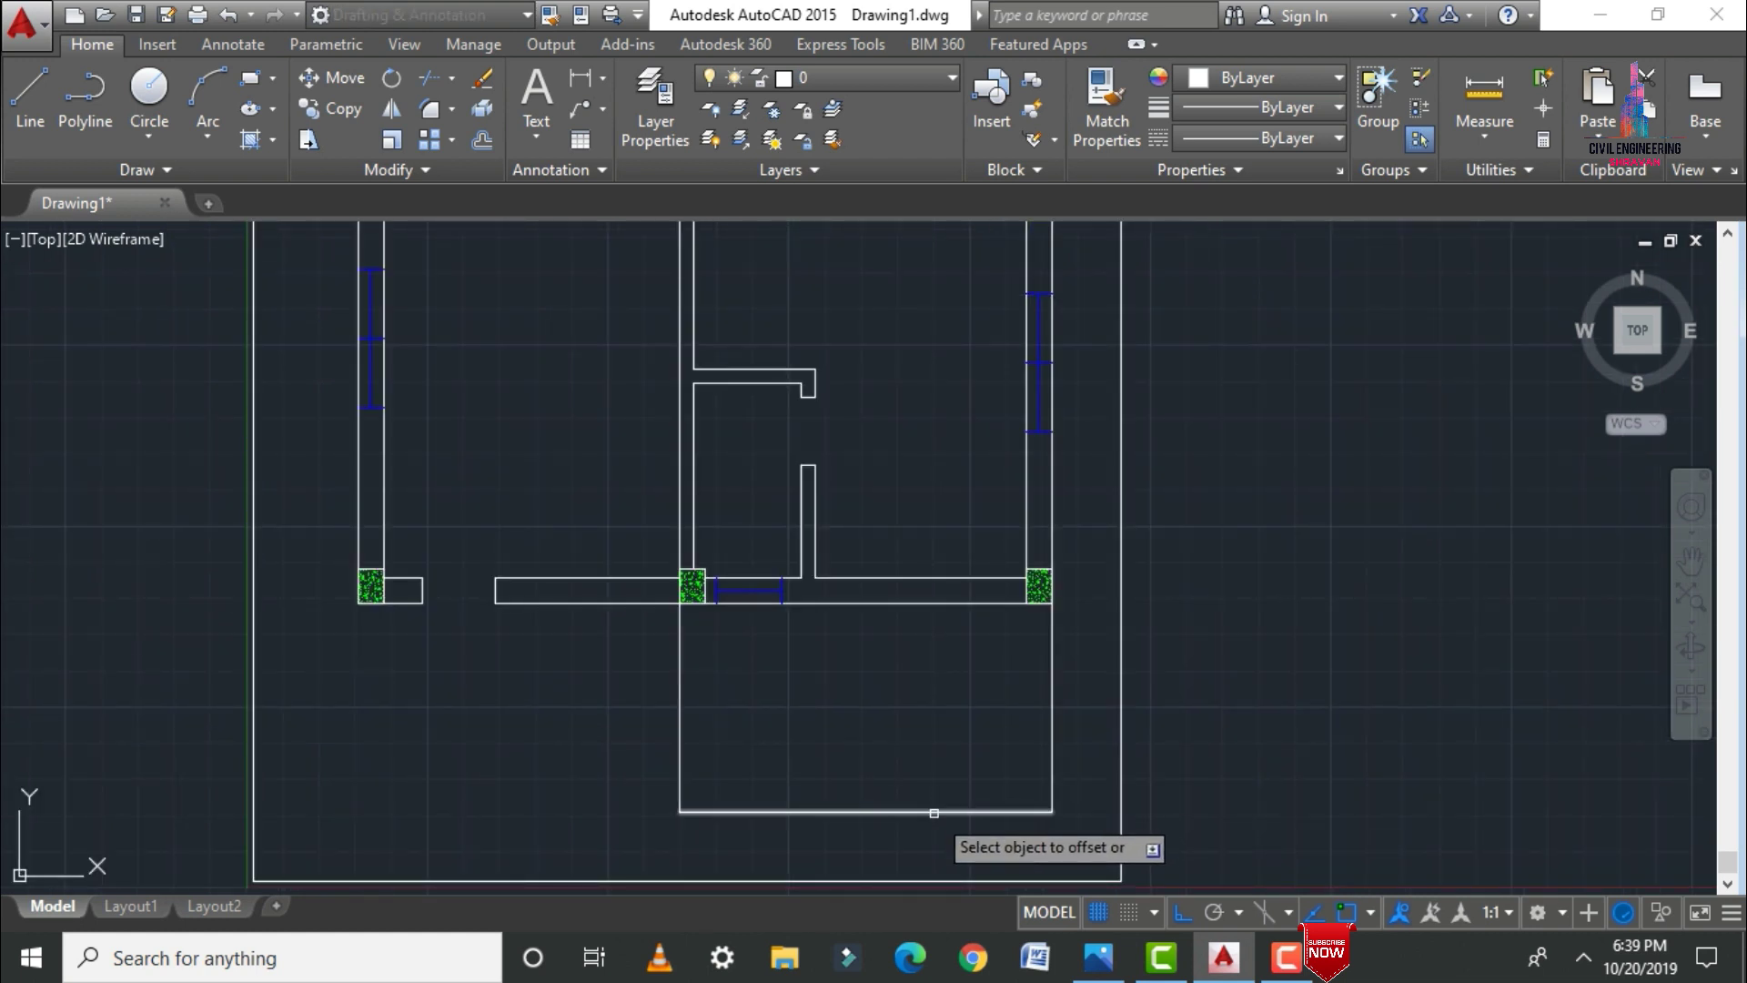
left_click(935, 806)
left_click(913, 673)
key("Escape")
Step: Offset the staircase's left edge rightward repeatedly at 1'0" spacing to make nine tread lines
type("o")
key("Return")
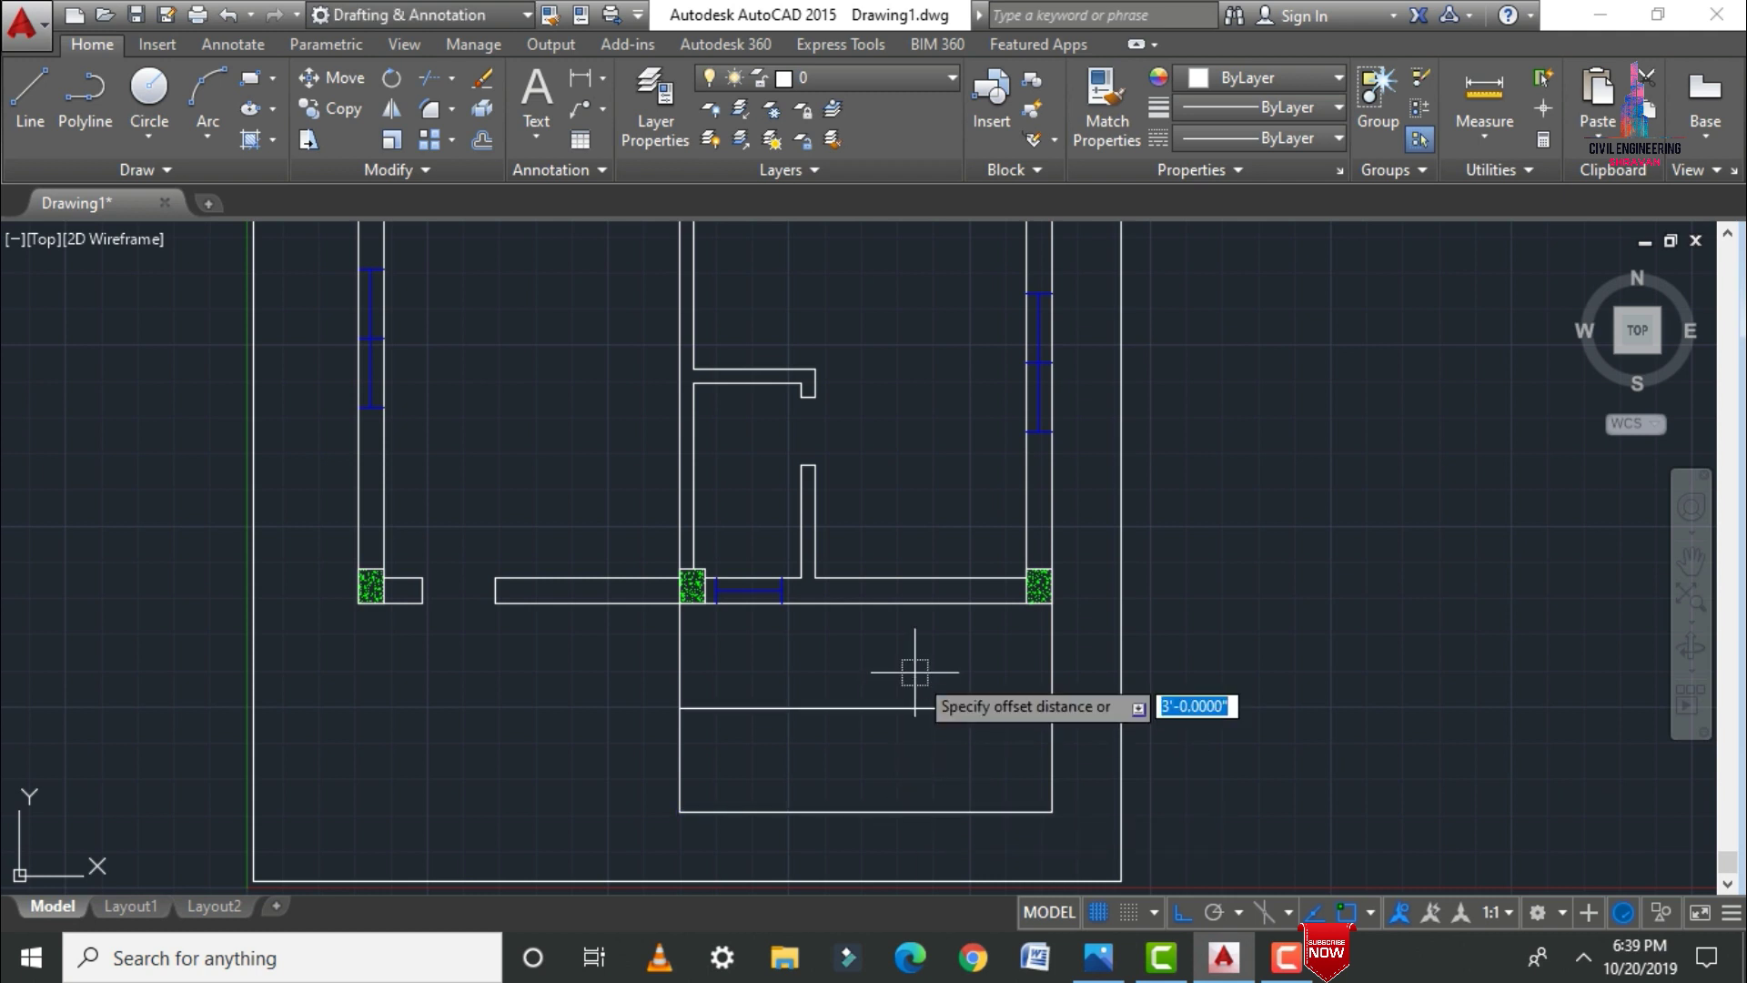
type("1'0")
key("Return")
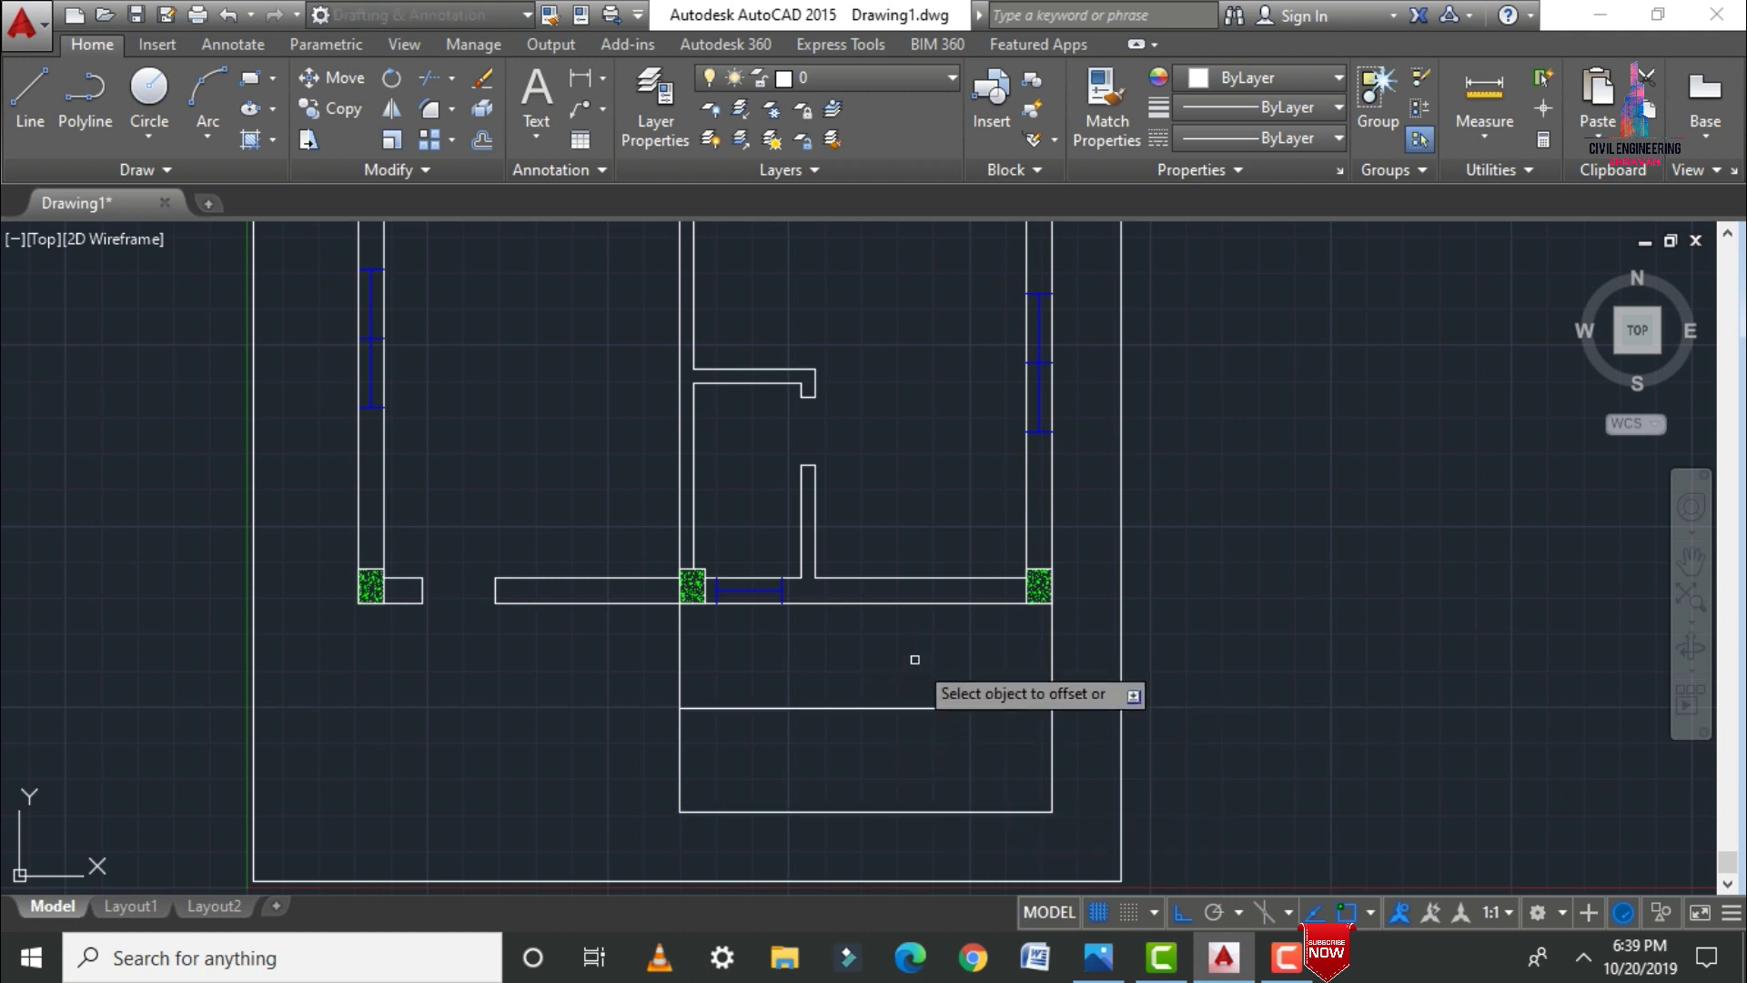
left_click(682, 652)
left_click(707, 676)
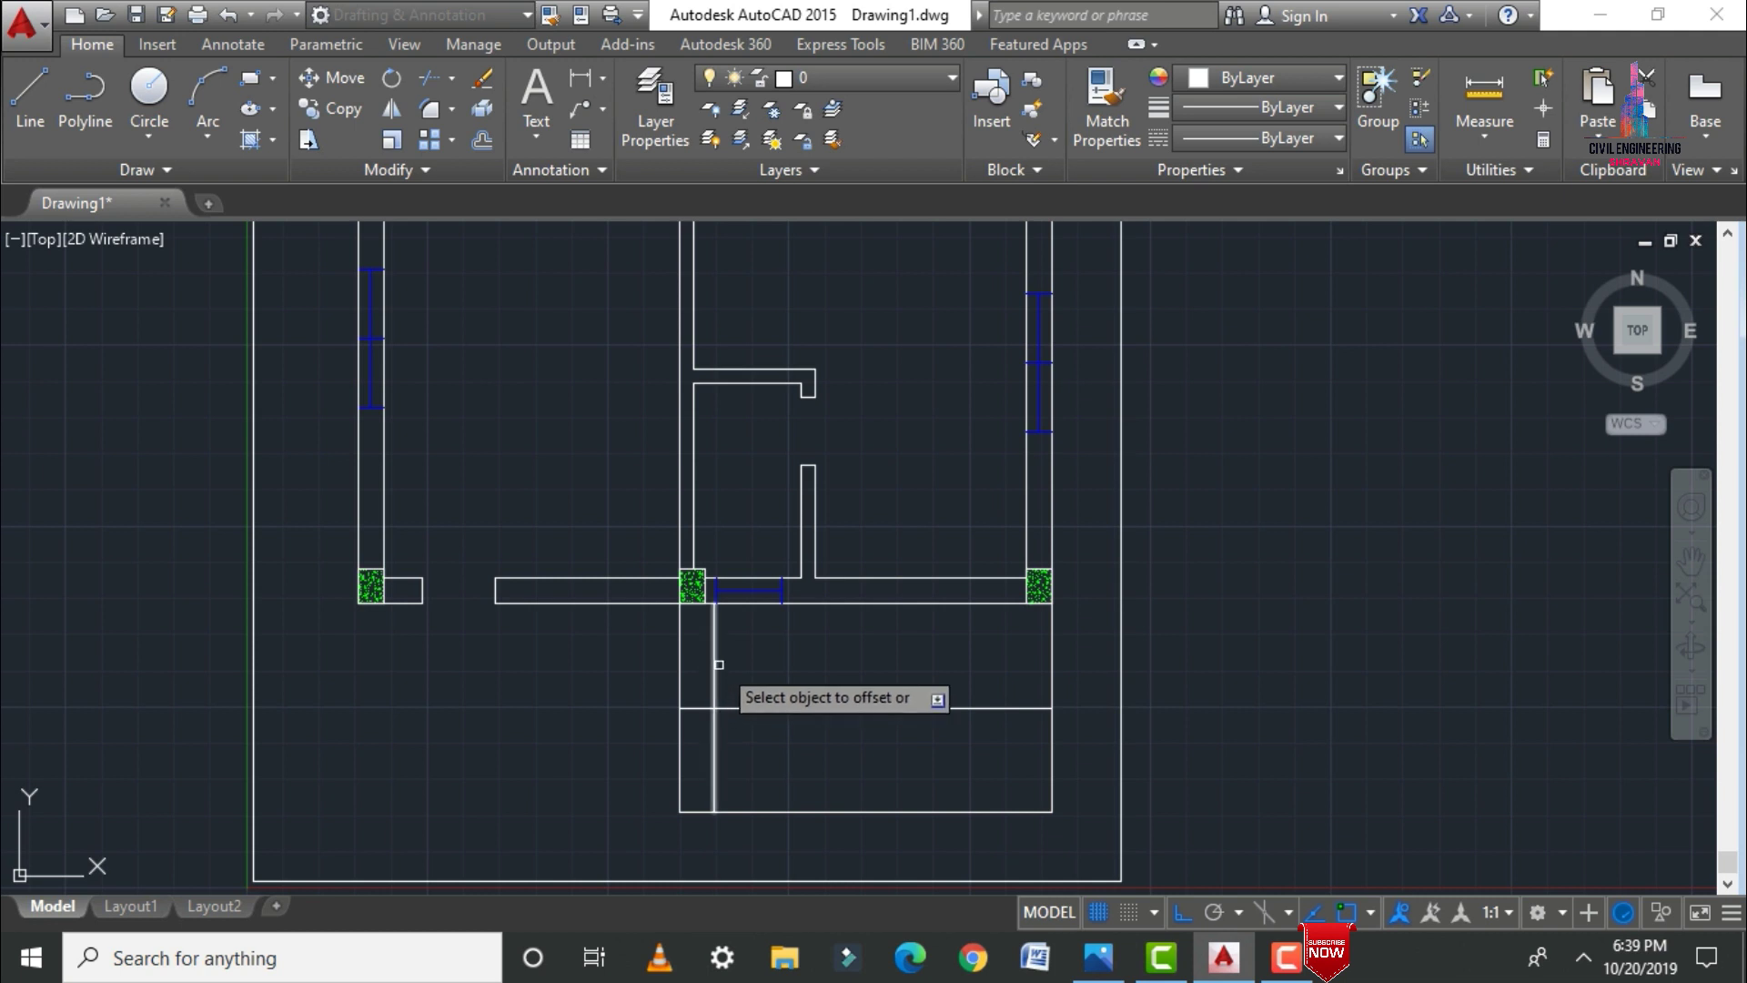
left_click(716, 662)
left_click(746, 669)
left_click(748, 672)
left_click(784, 681)
left_click(785, 682)
left_click(819, 679)
left_click(820, 678)
left_click(853, 684)
left_click(854, 689)
left_click(887, 701)
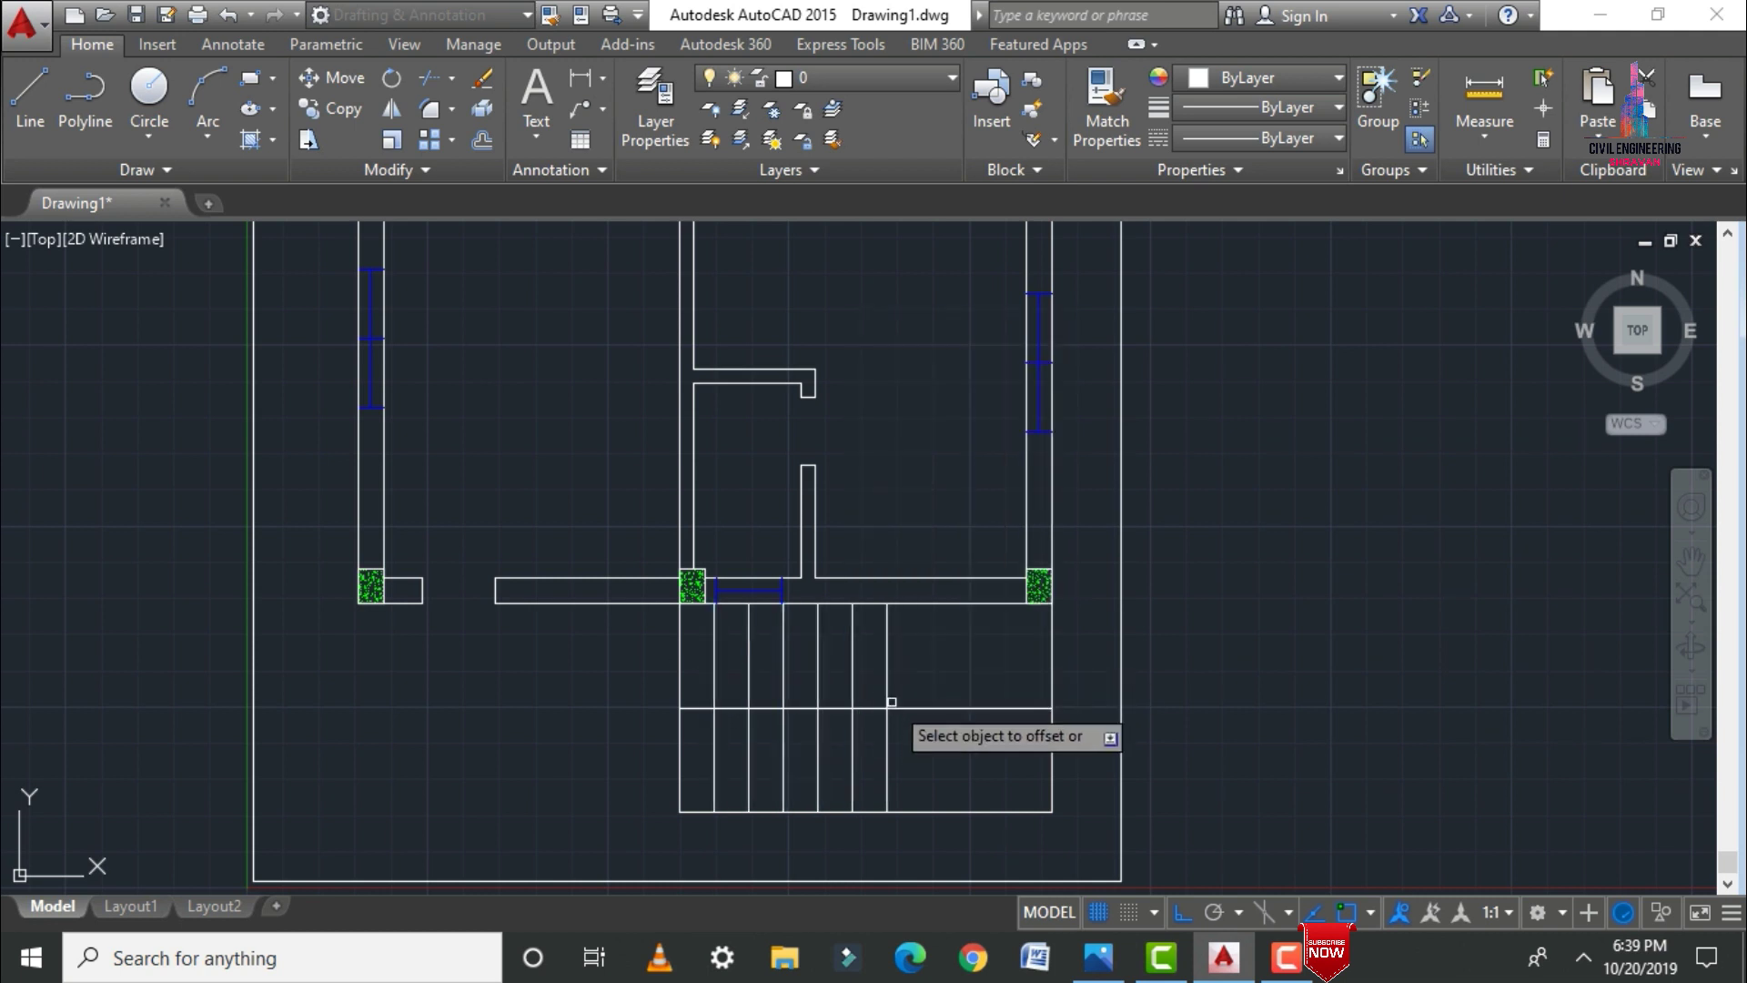
left_click(889, 701)
left_click(918, 682)
left_click(921, 681)
left_click(955, 680)
key("Escape")
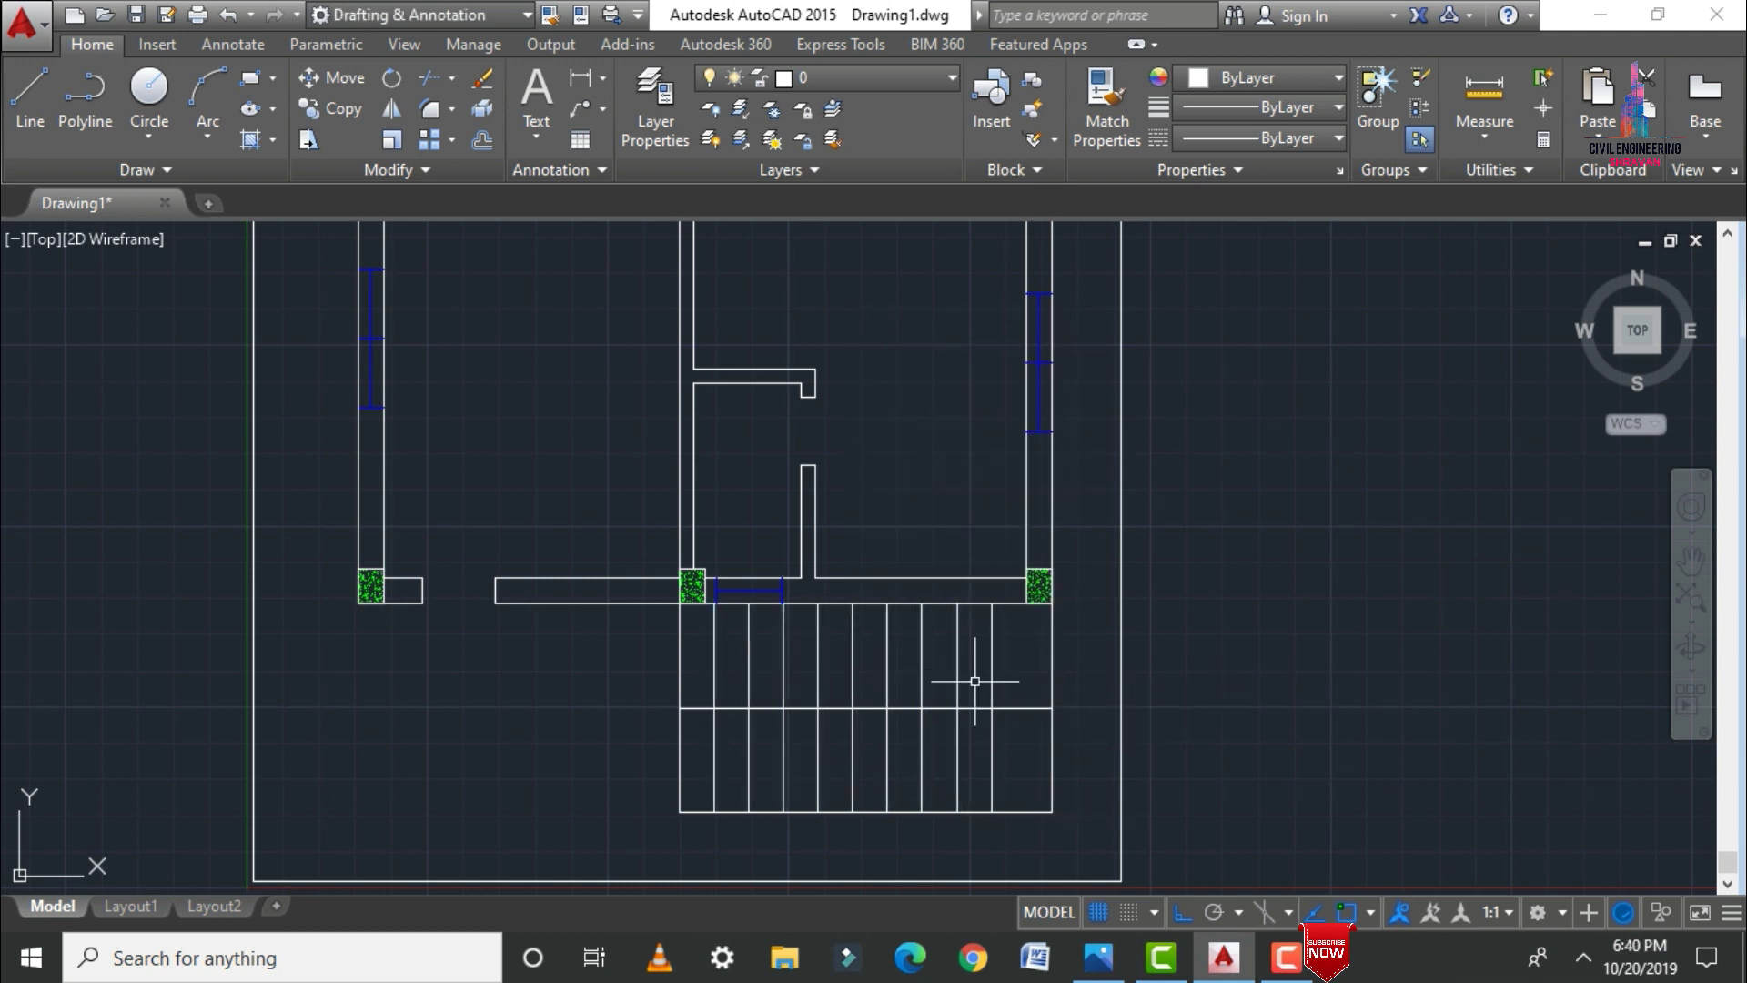
Step: Trim the flight-dividing line out of the landing at the staircase's right end
type("tr")
key("Return")
key("Return")
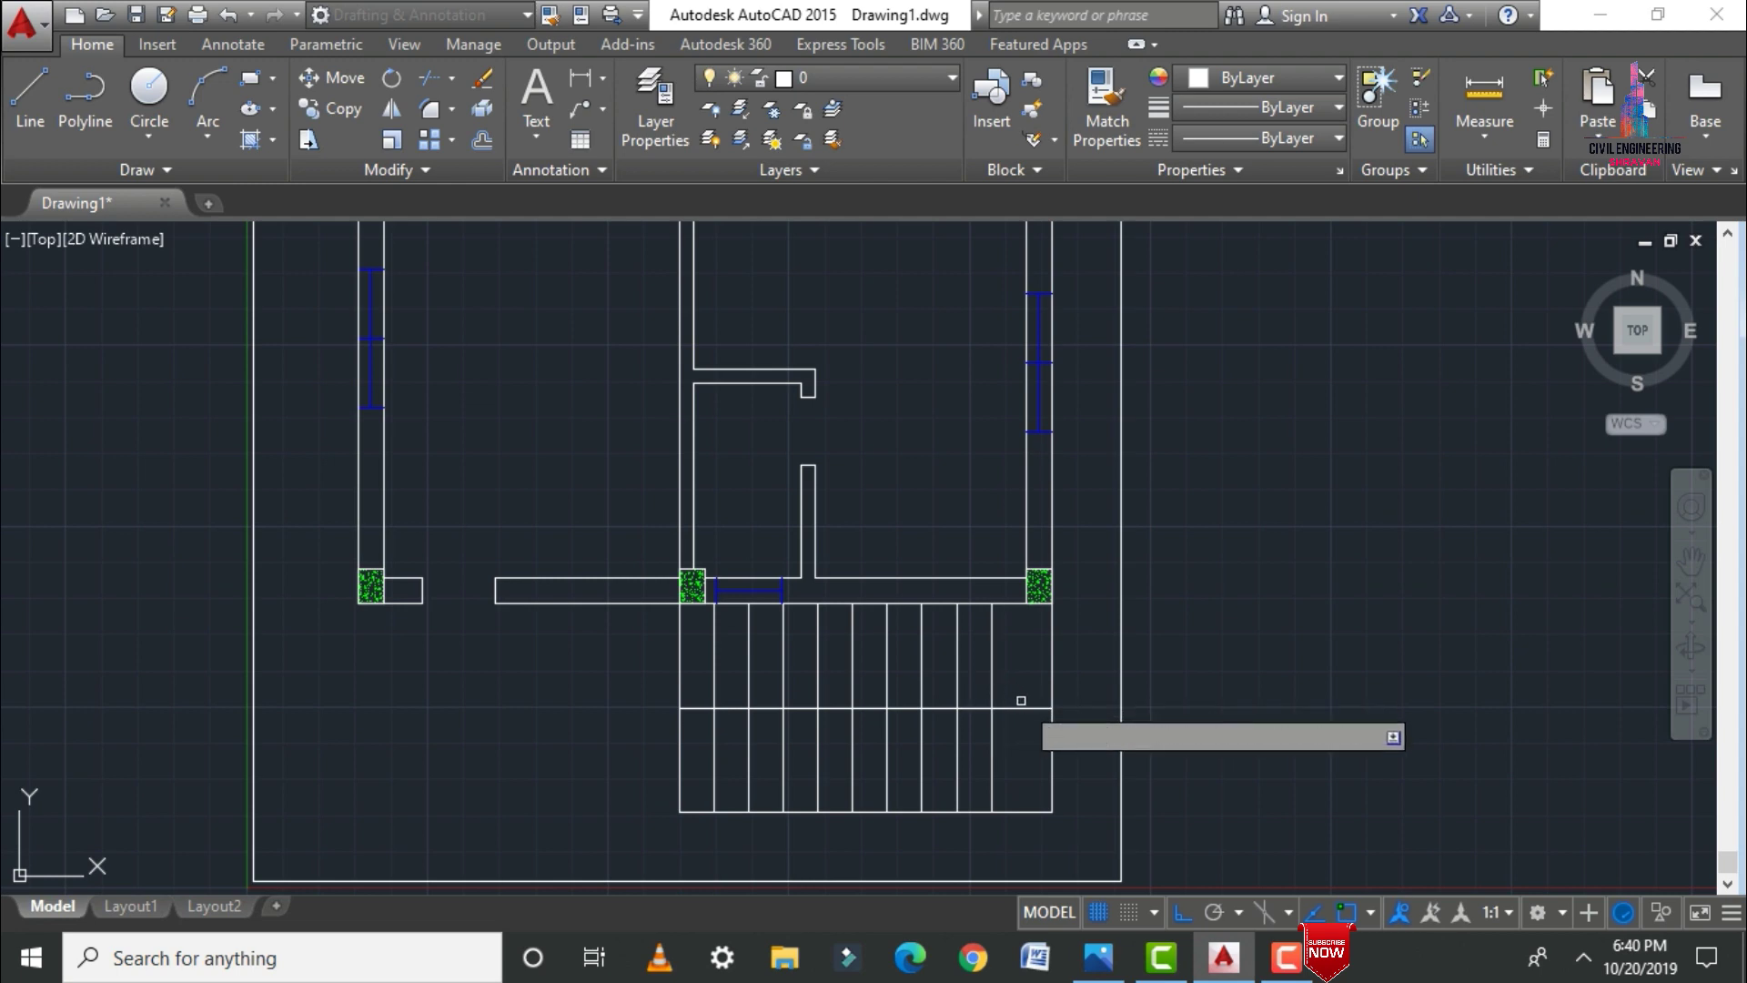
scroll(1157, 732, "down", 6)
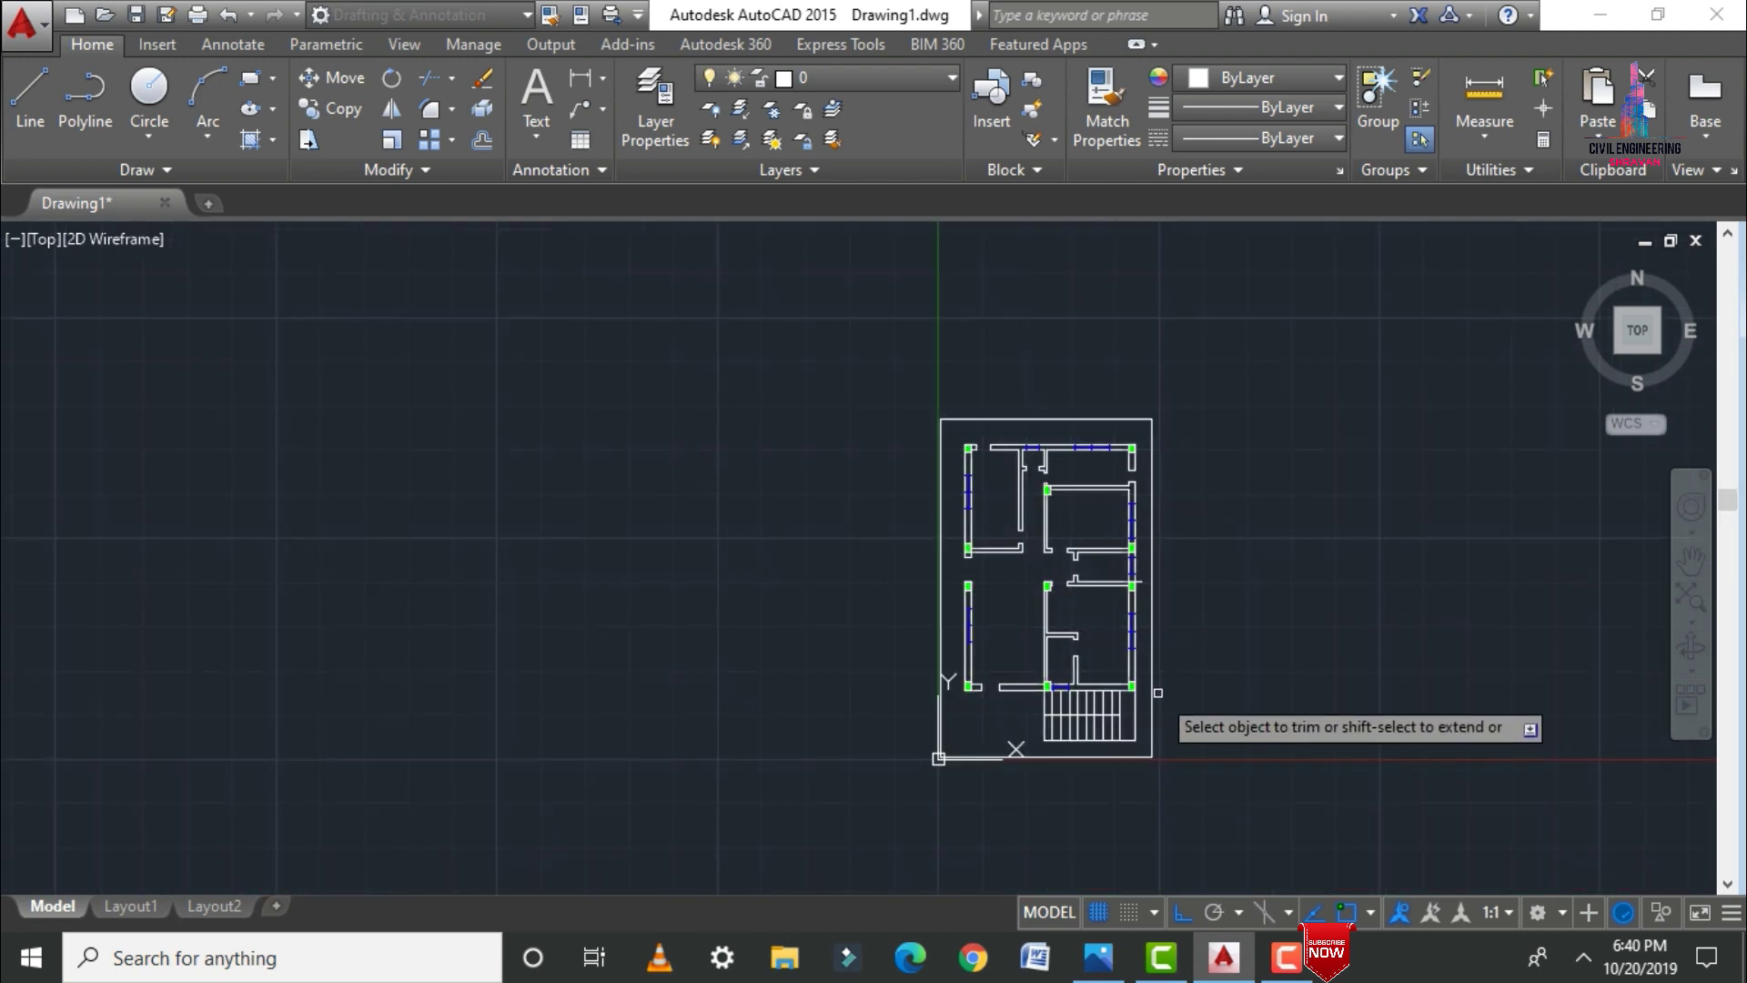
key("F1")
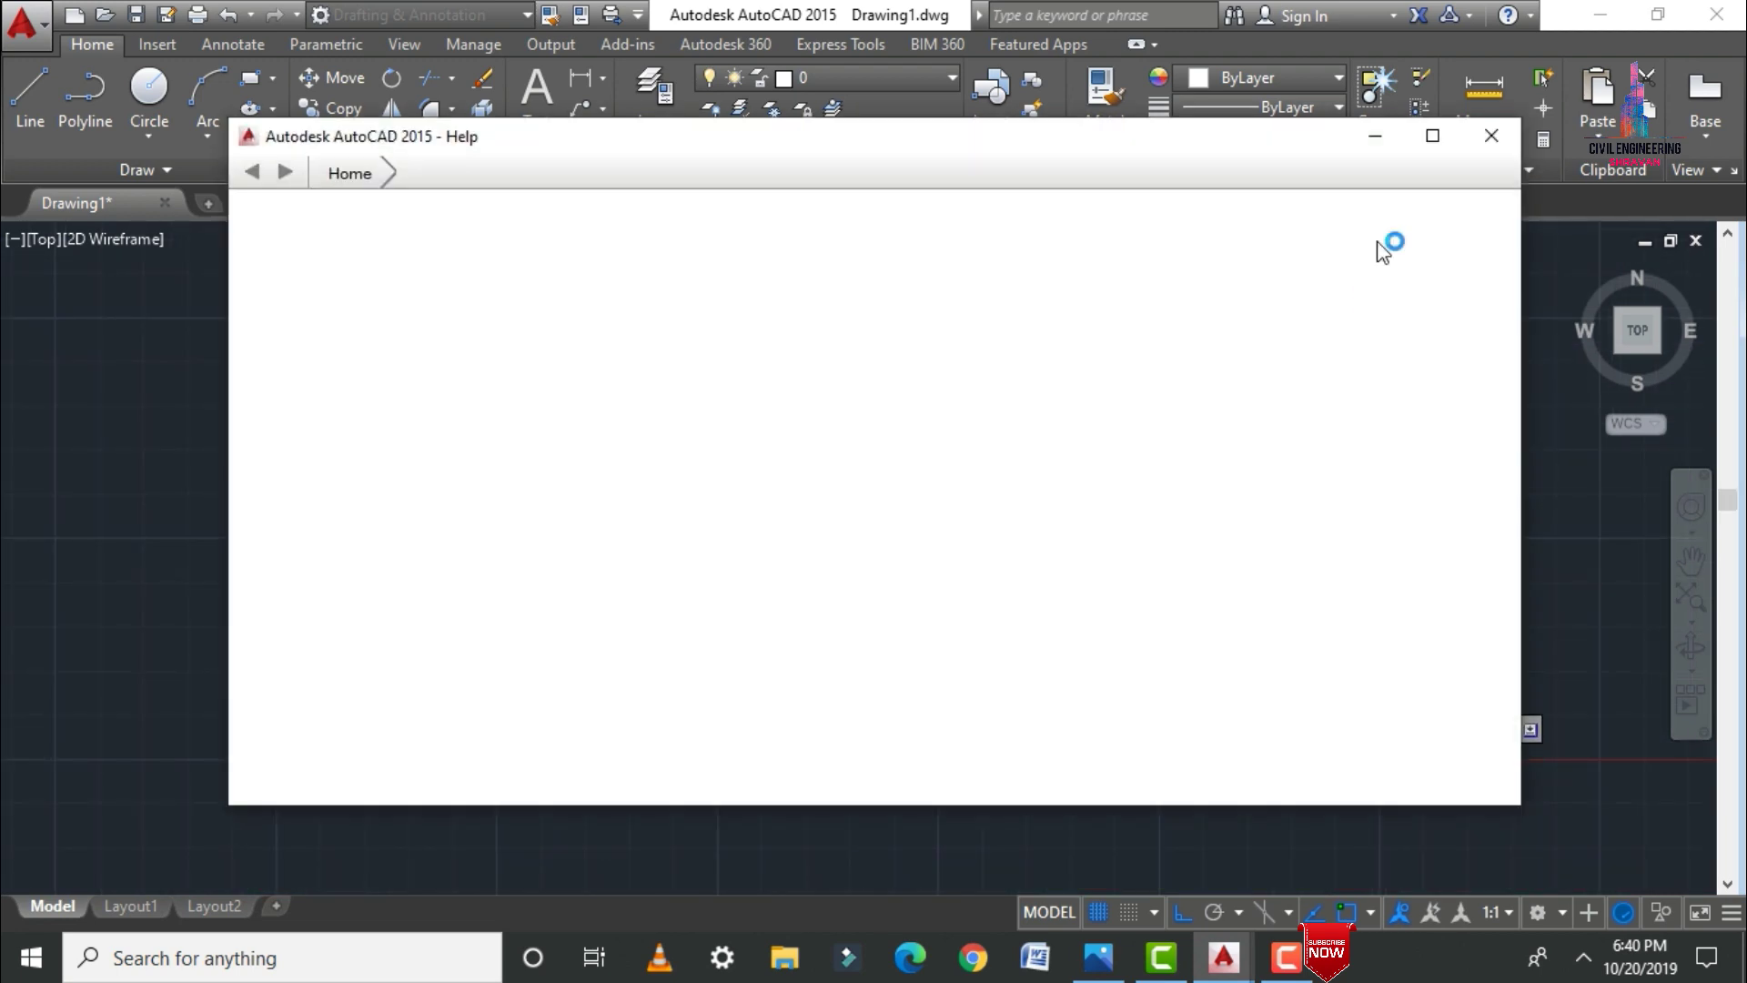
left_click(1496, 140)
key("Escape")
scroll(1230, 547, "up", 6)
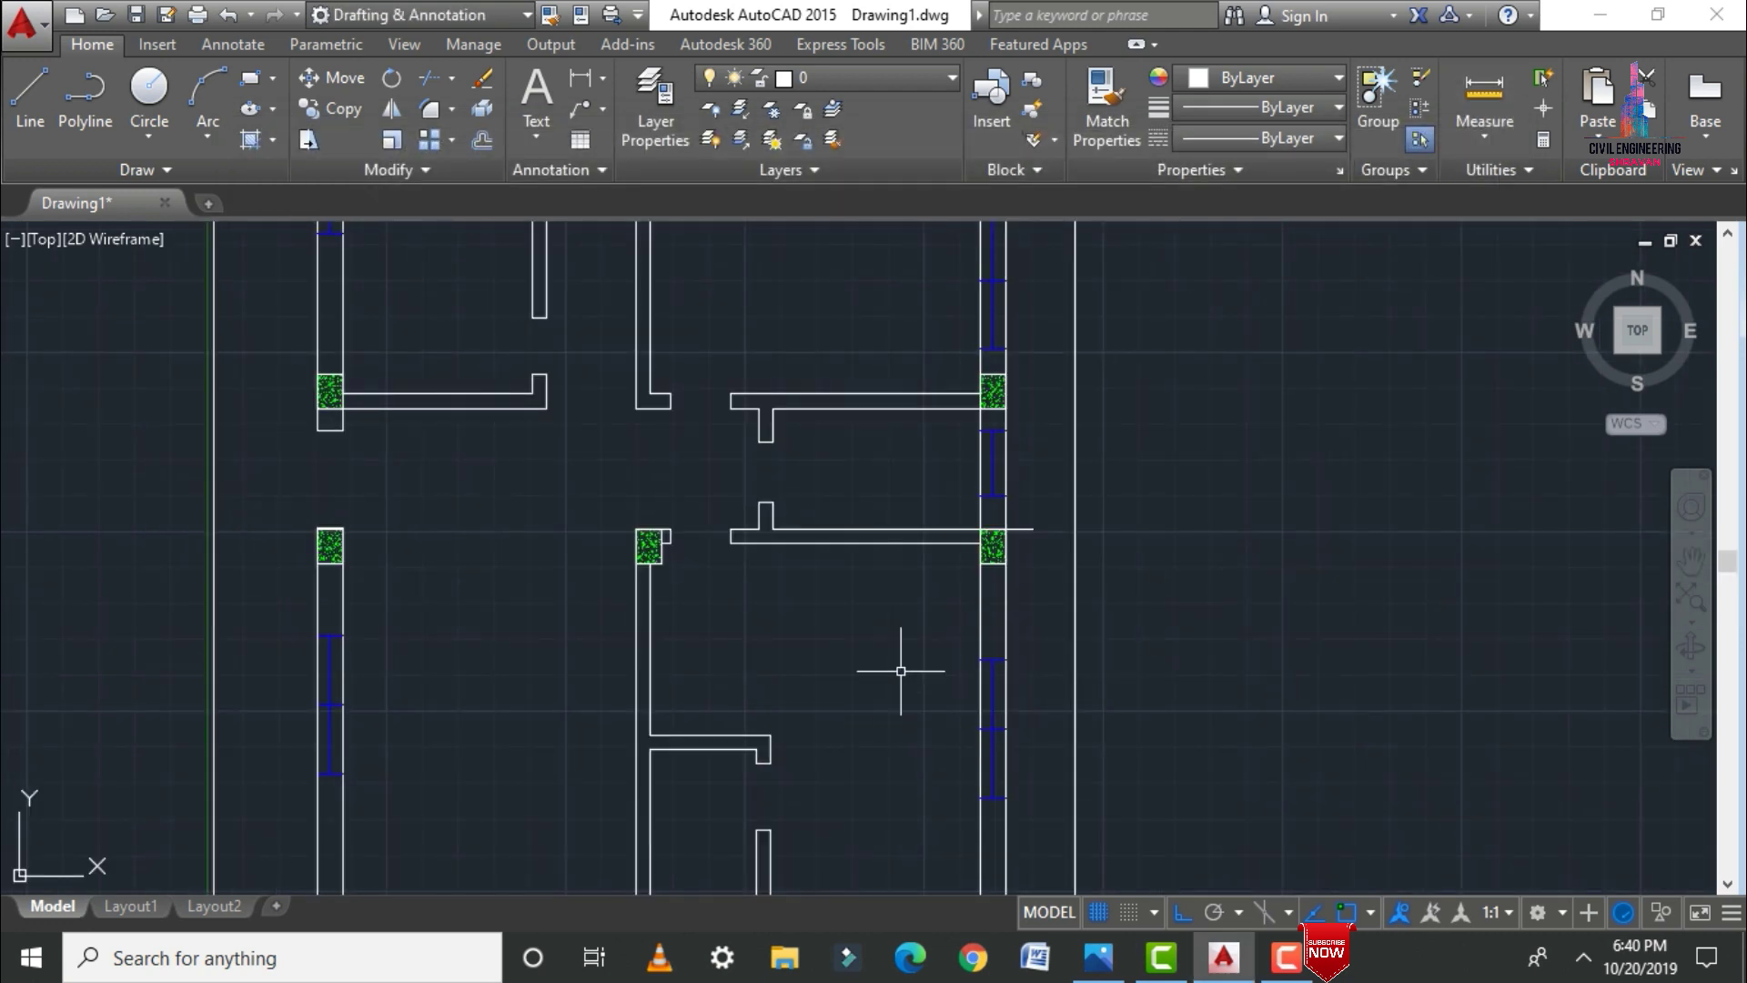
Step: Add a multiline text label reading HALL in the large room on the plan's lower left
scroll(831, 713, "down", 2)
scroll(583, 752, "up", 4)
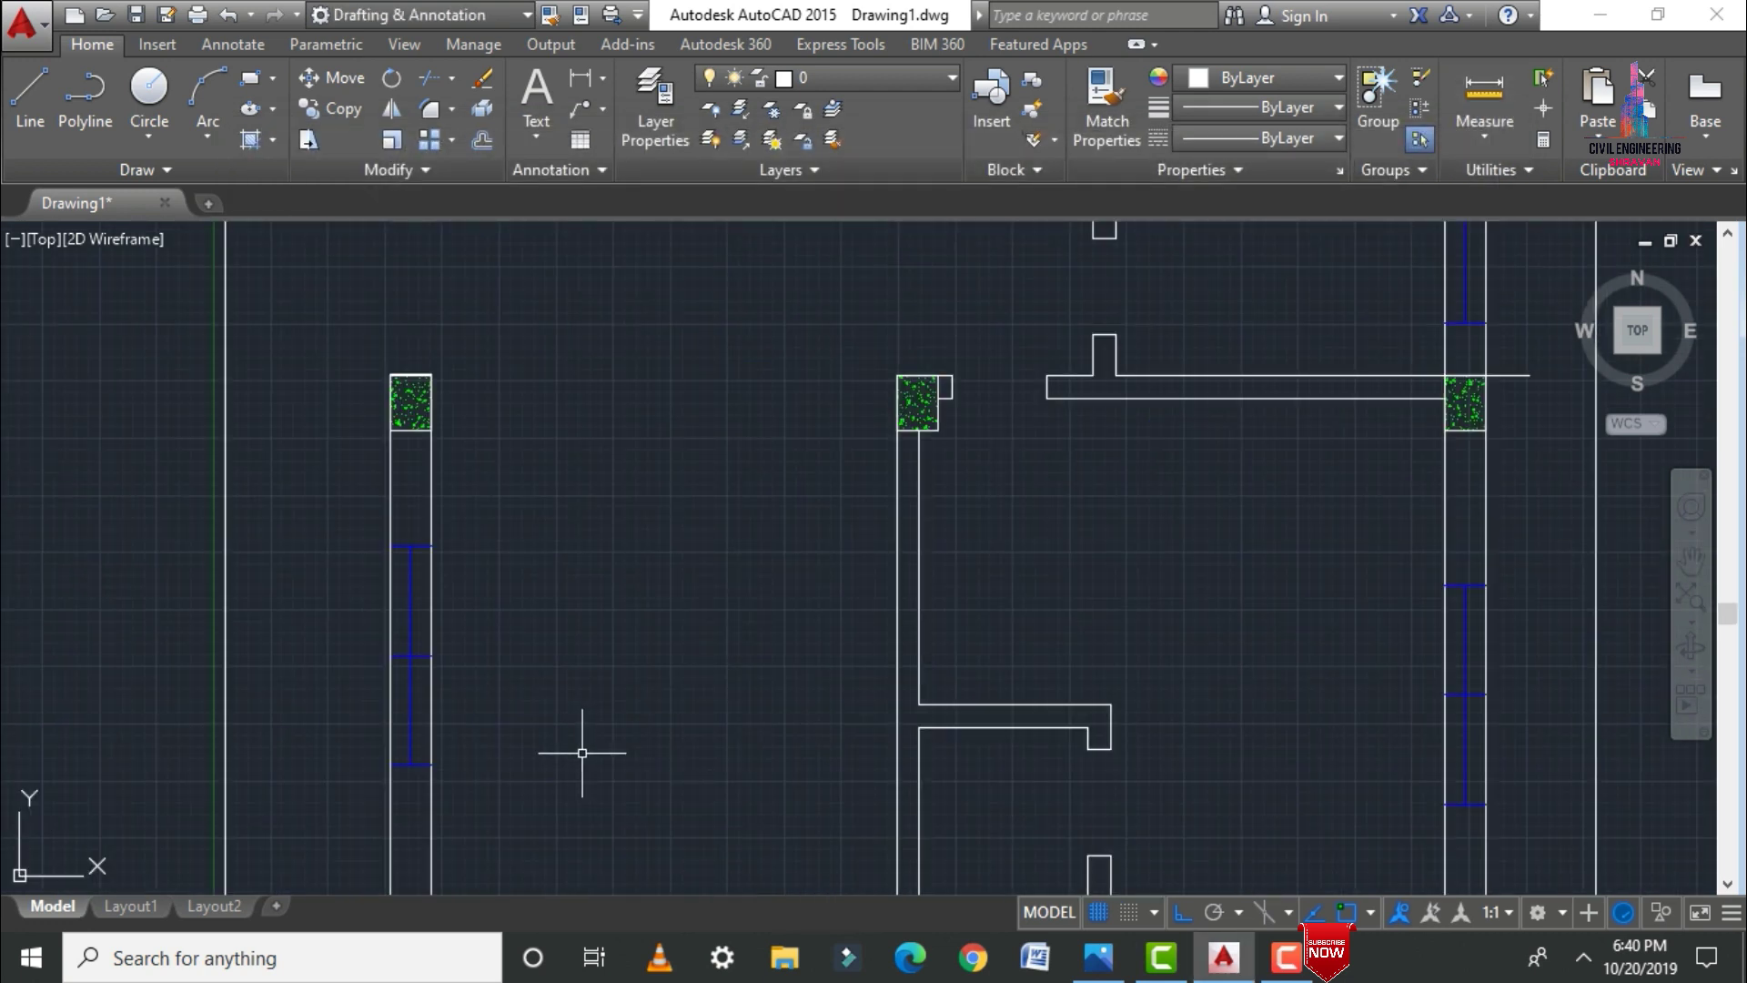
type("rec")
key("Return")
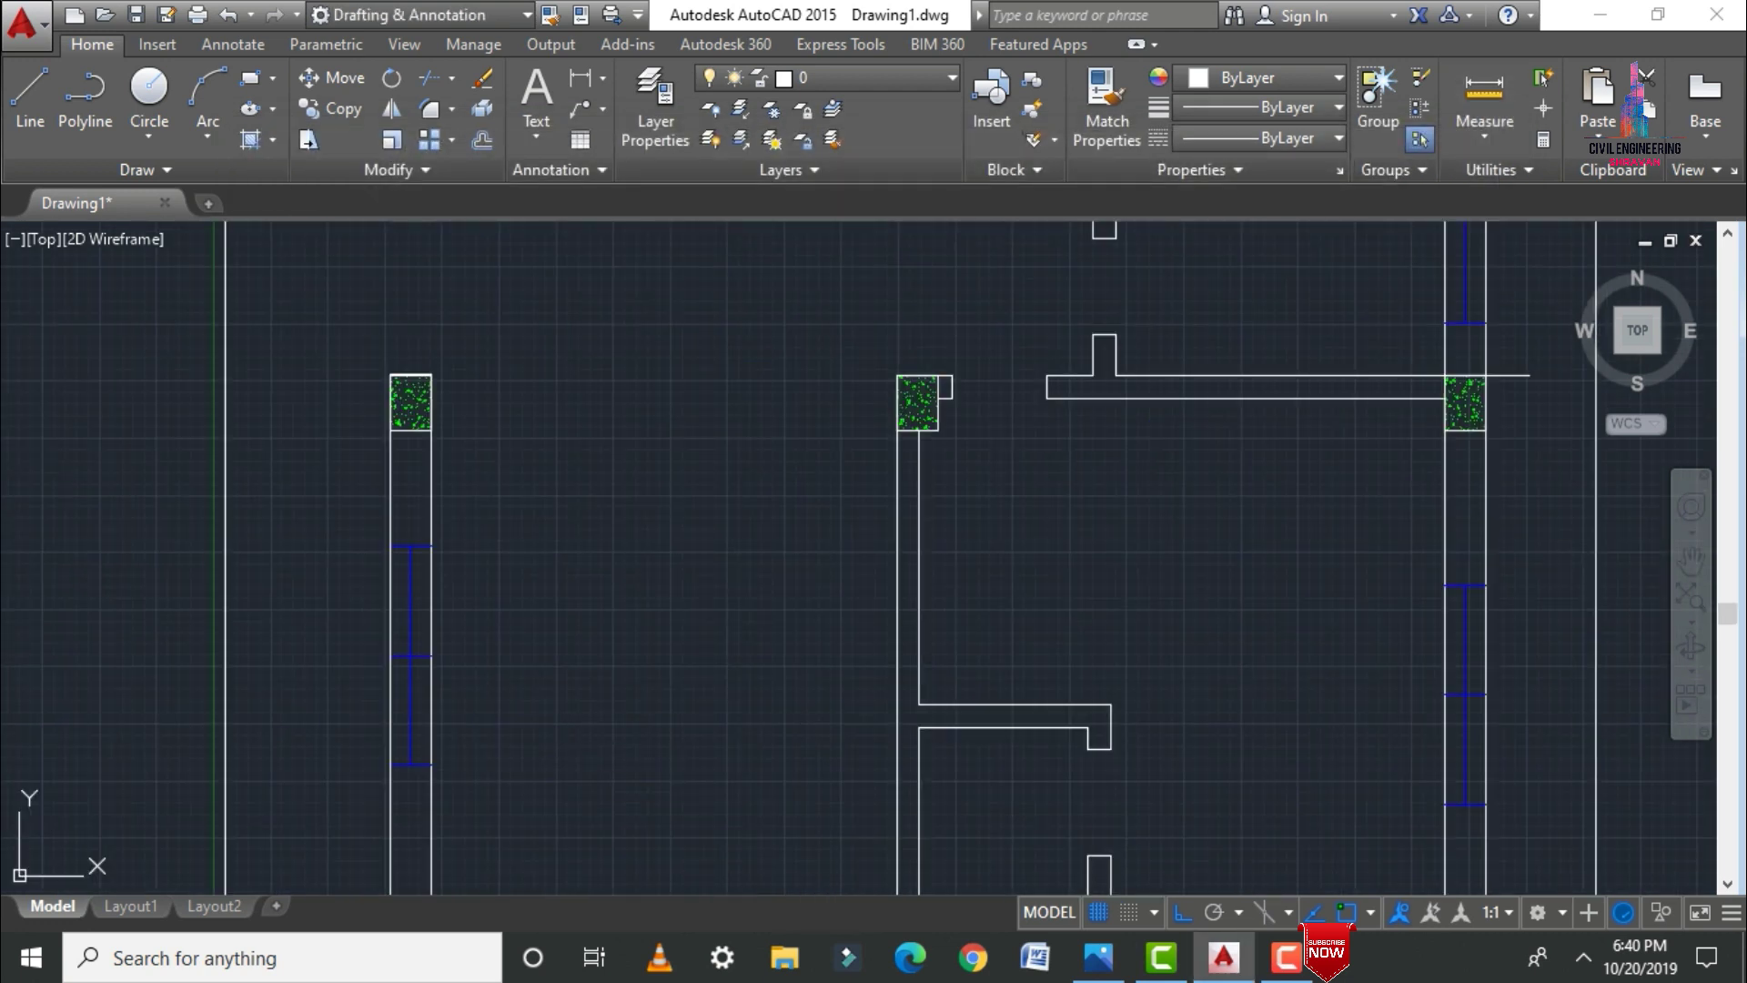
left_click(509, 587)
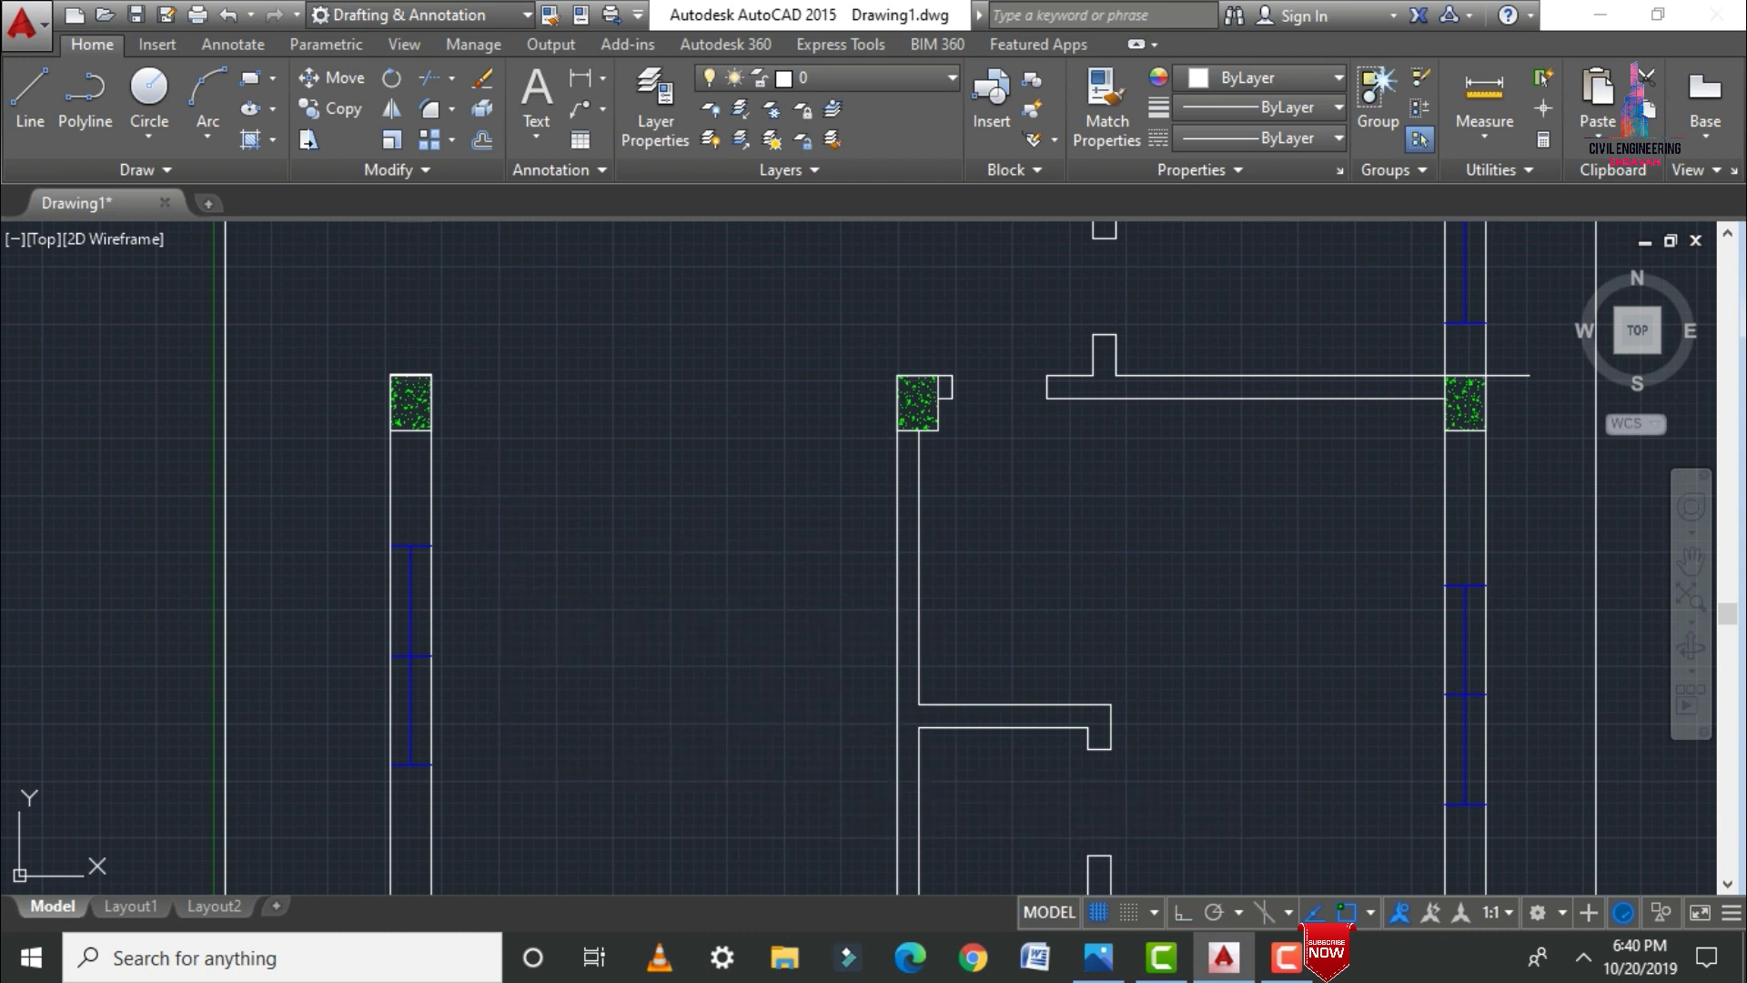
left_click(838, 807)
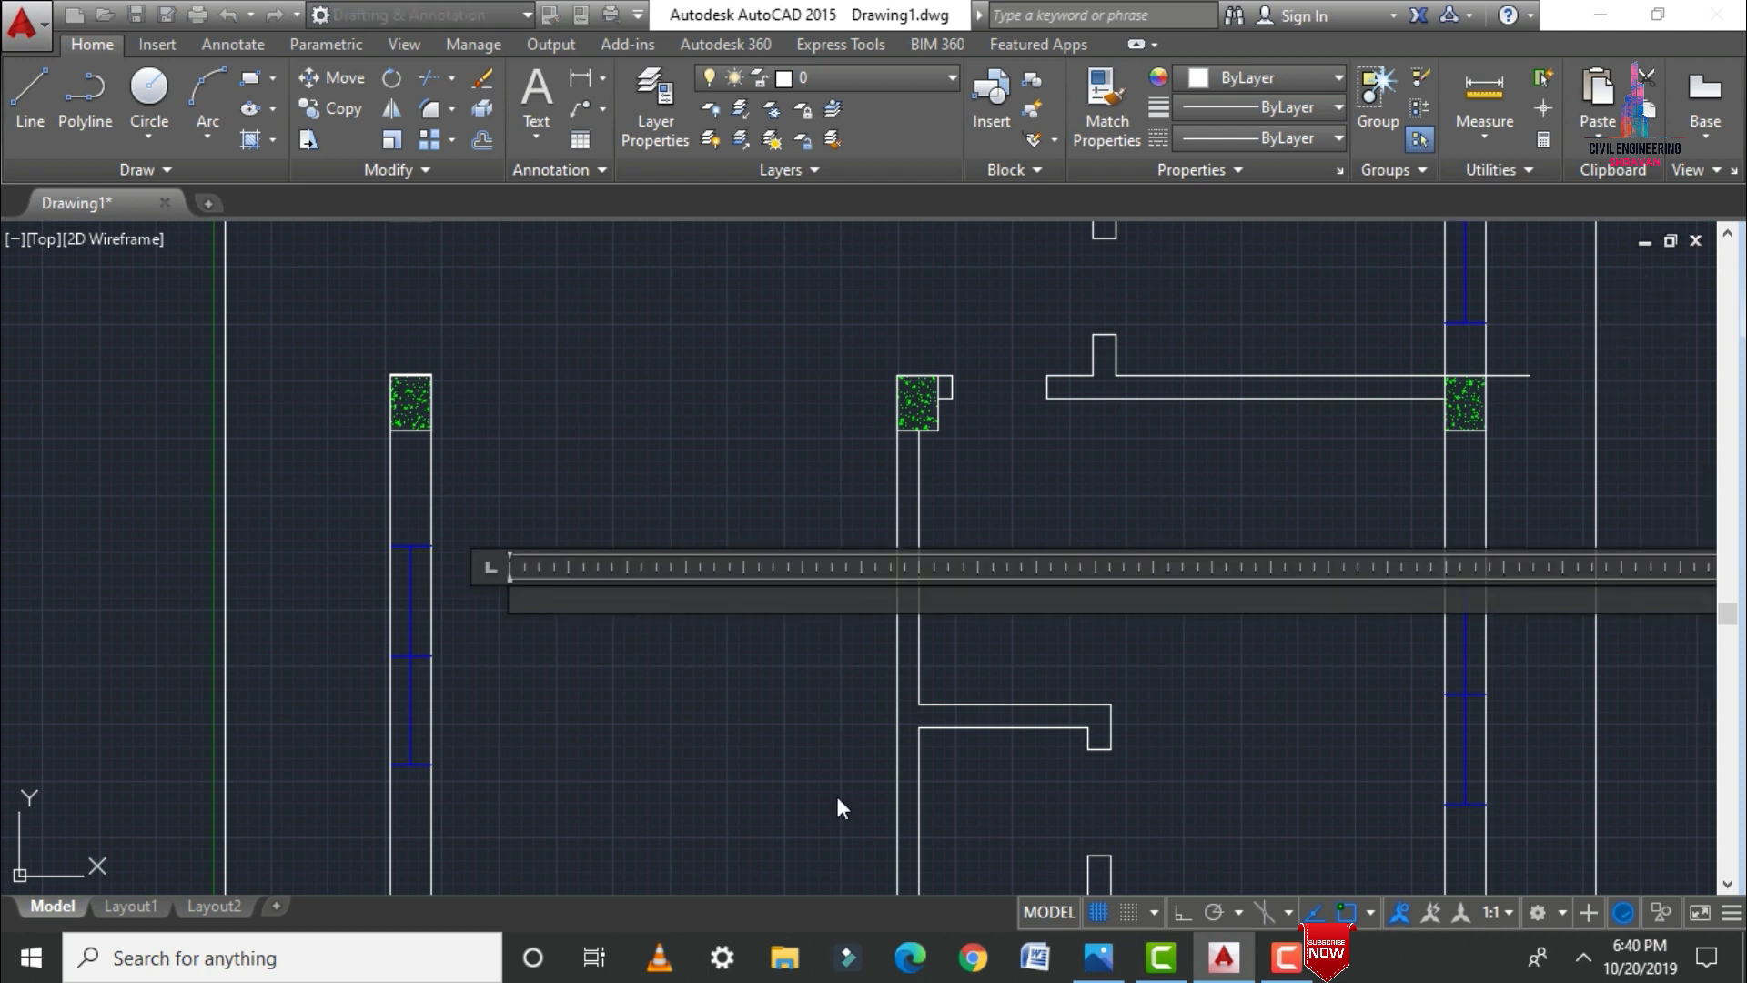
type("HALL")
Step: Set the text height of the HALL label to 89
key("ctrl+a")
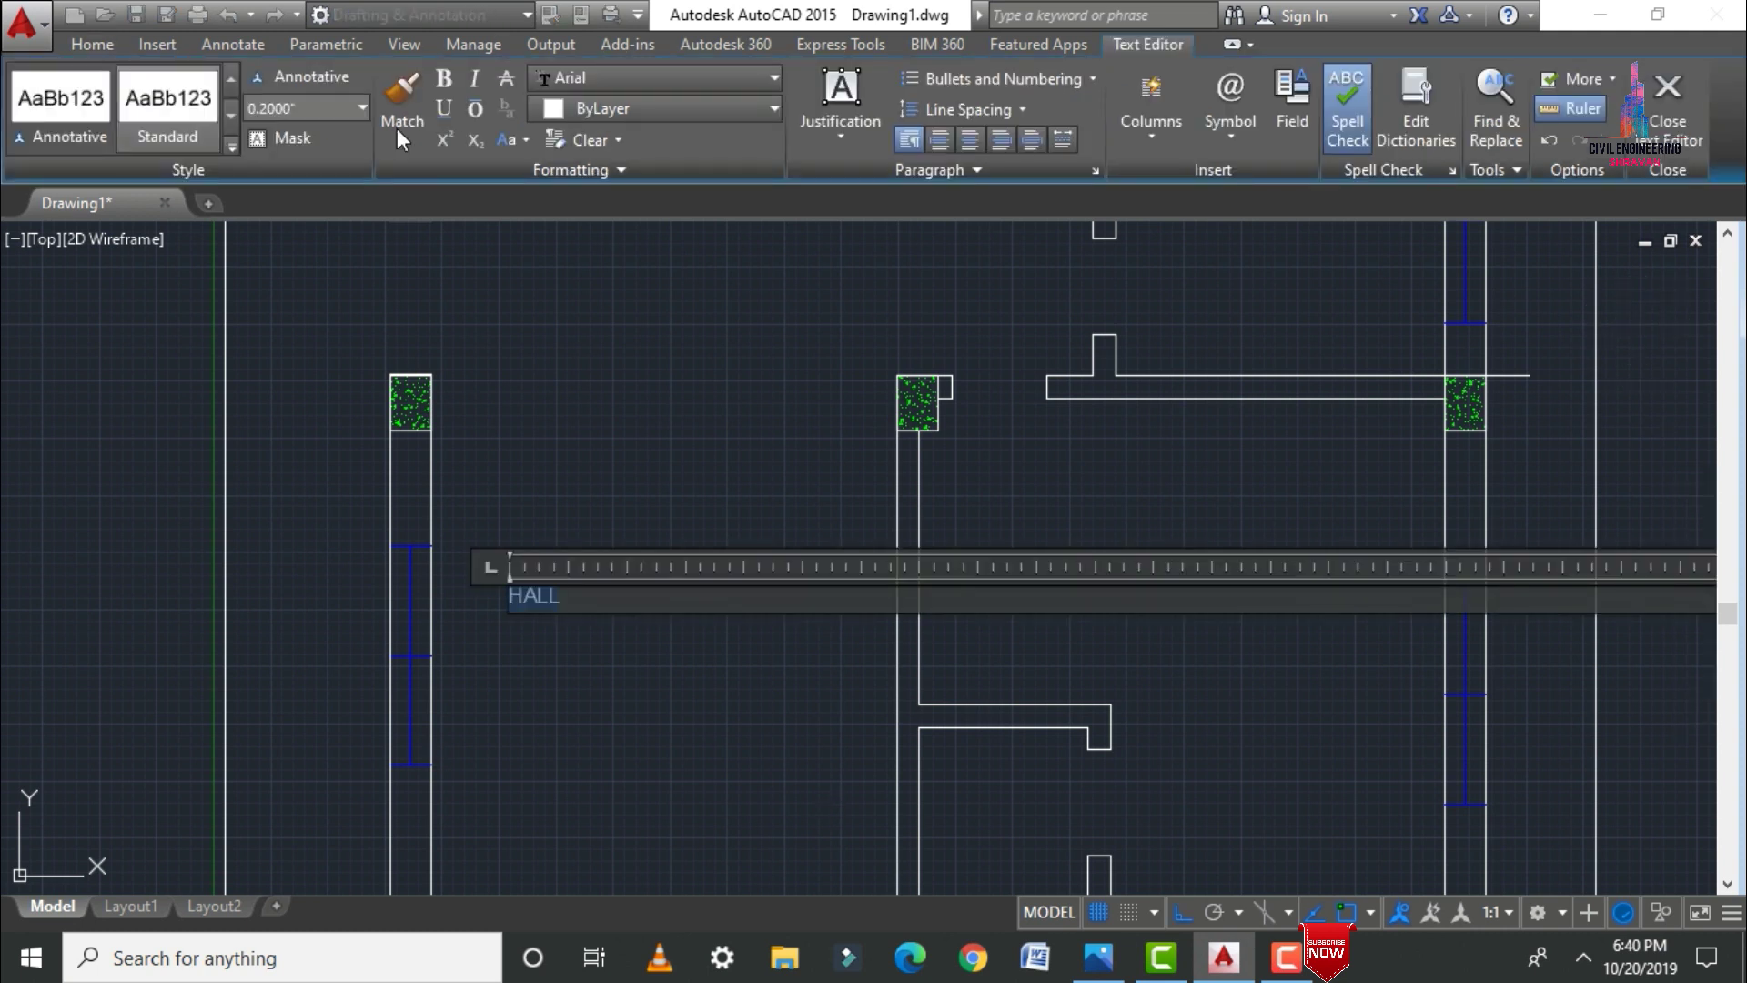
left_click(323, 109)
type("89")
key("Return")
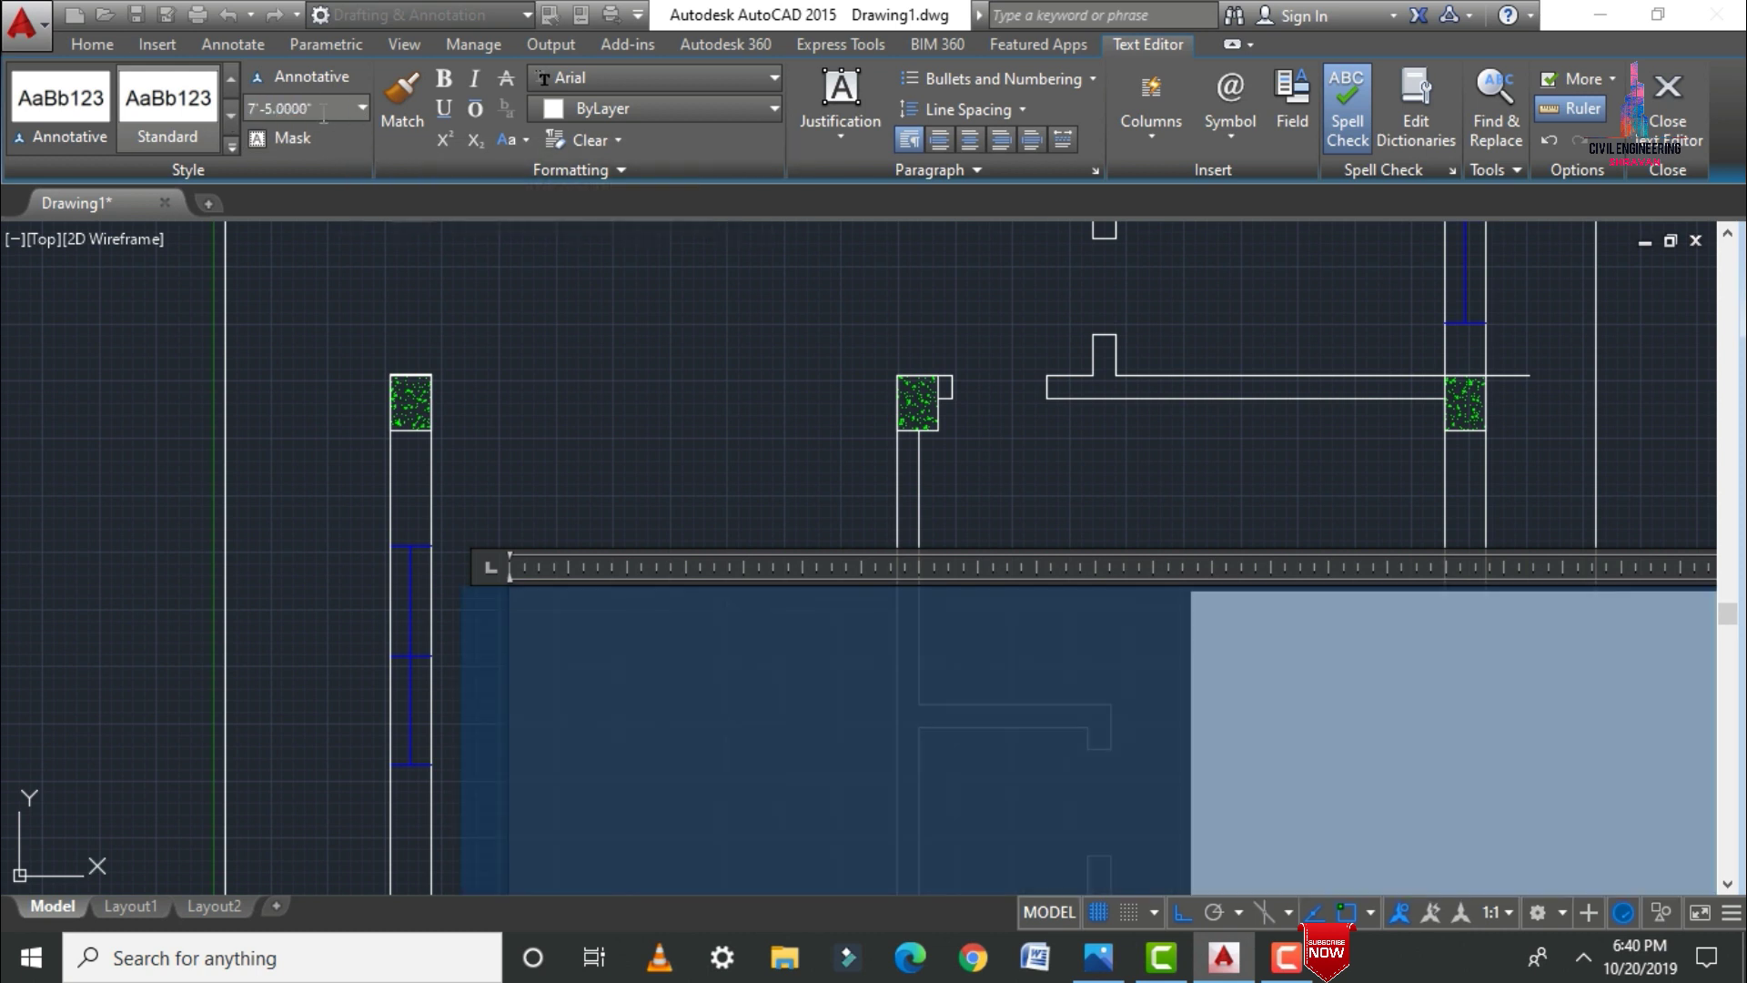
left_click(284, 346)
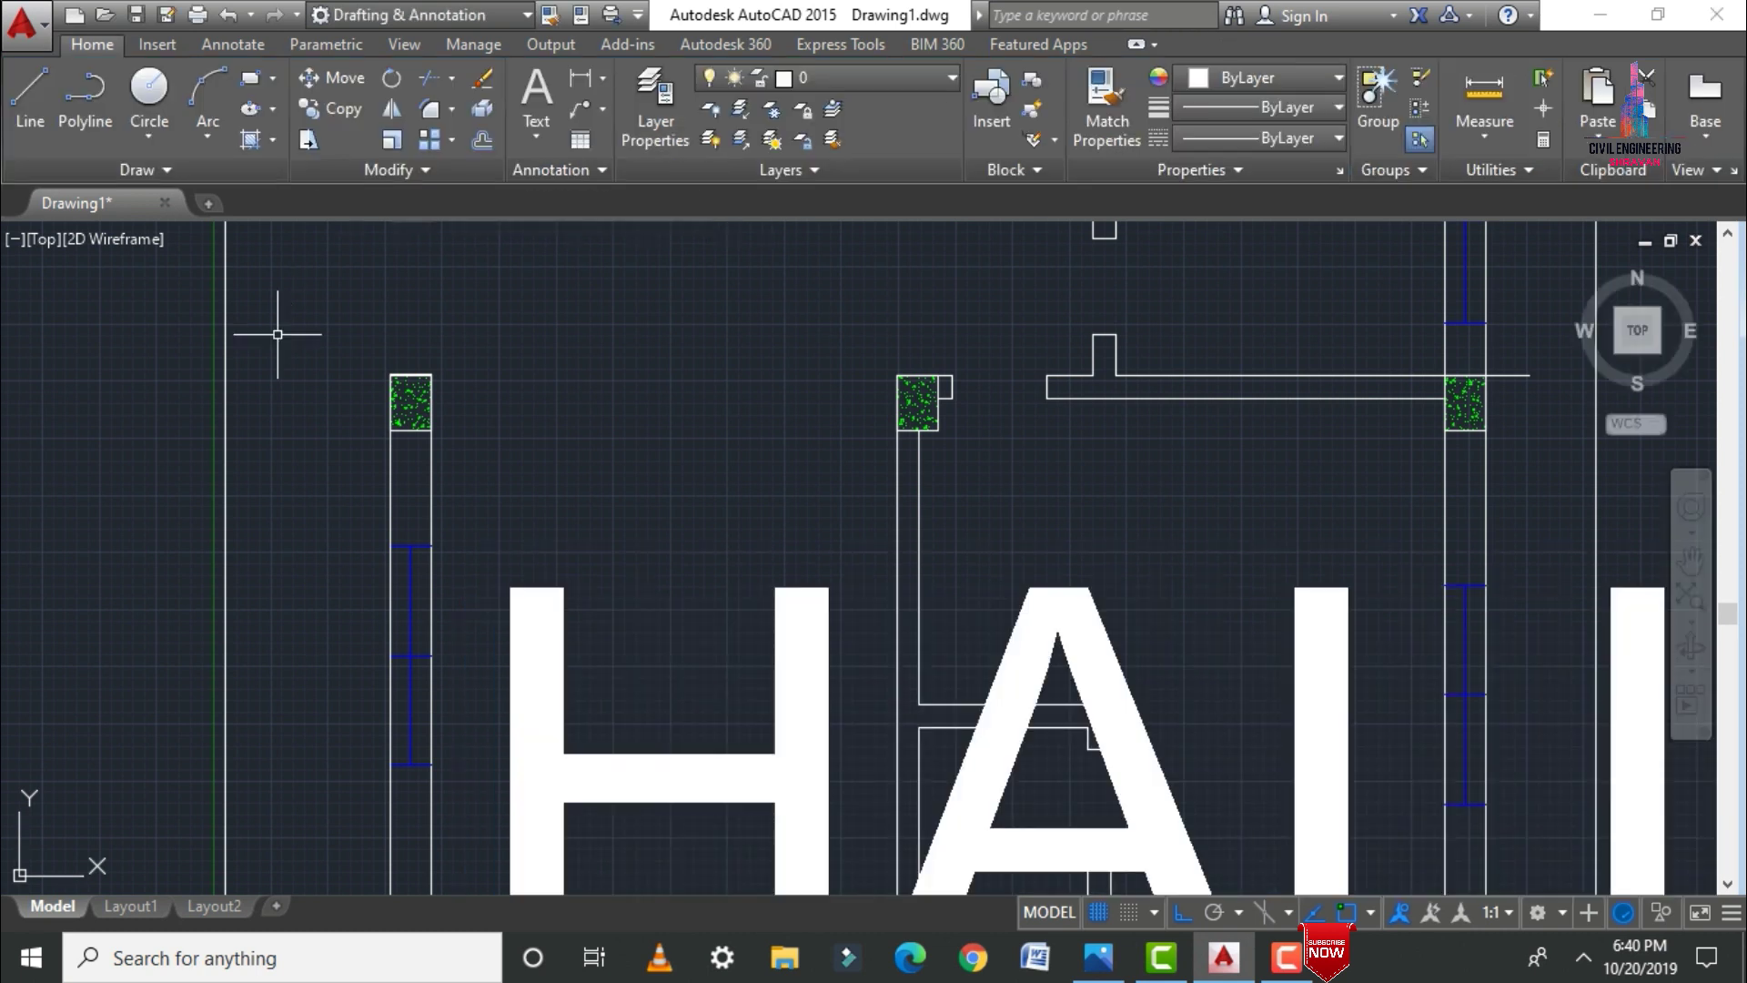
Step: Replace the oversized label's content with a retyped HALL and set its text height to 9
double_click(537, 600)
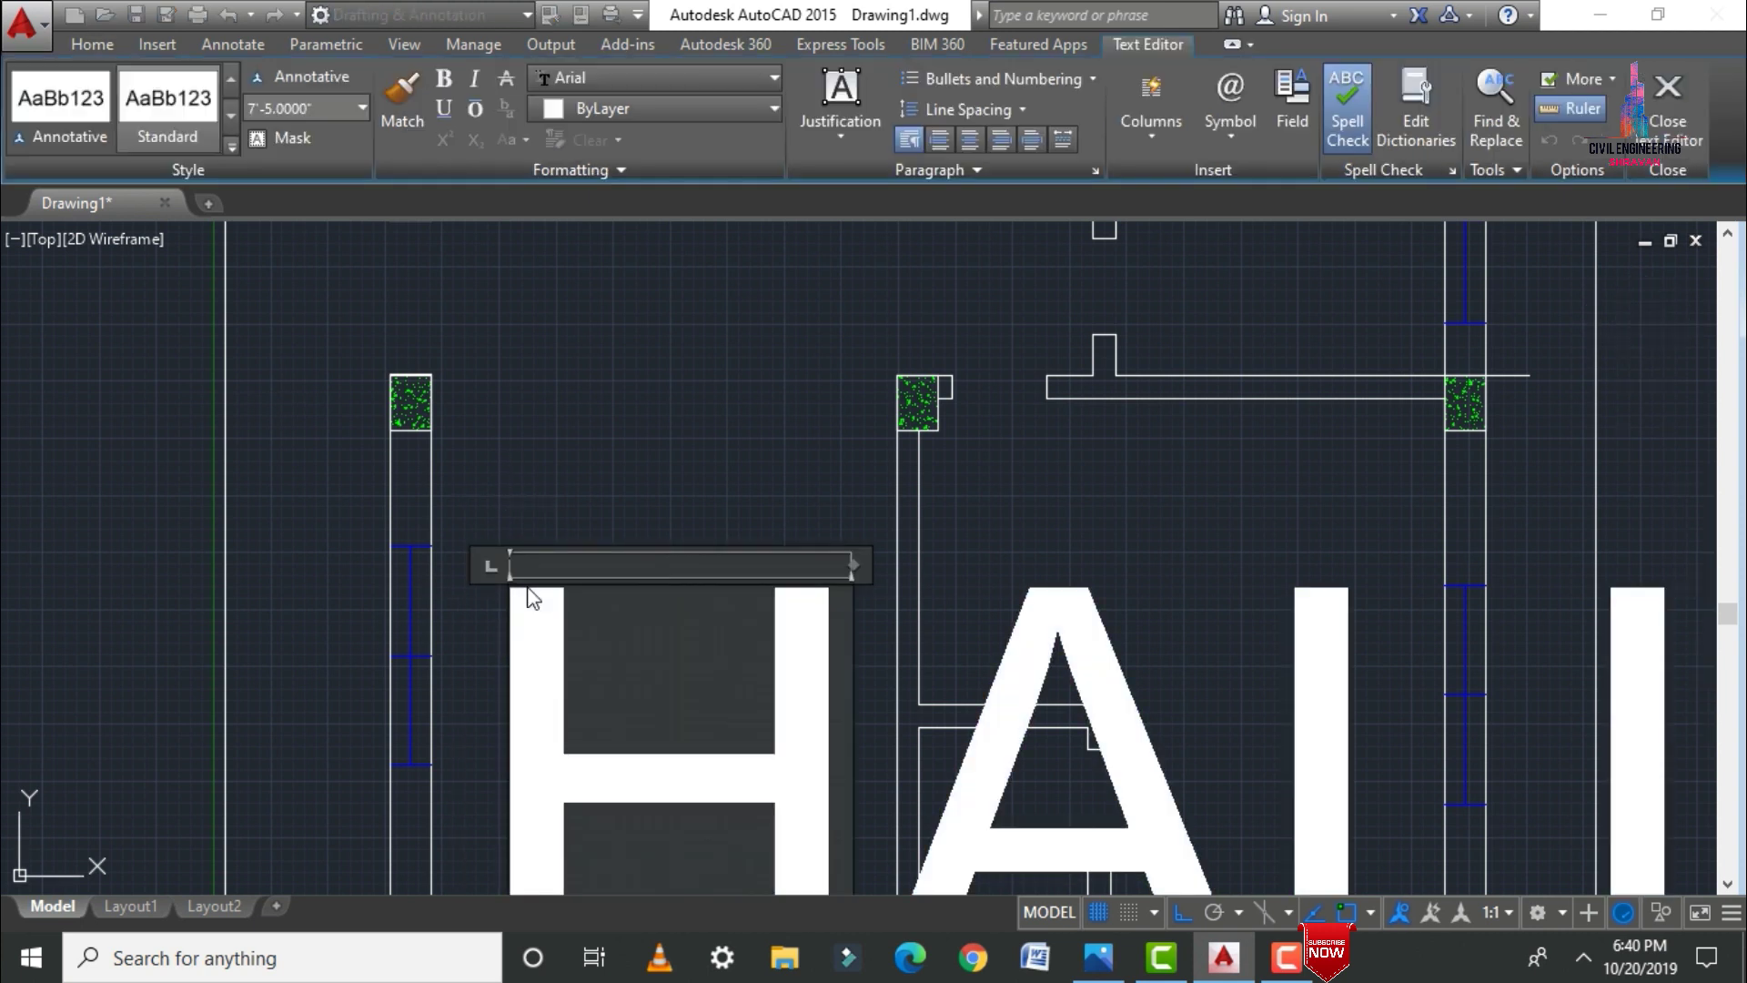
key("Delete")
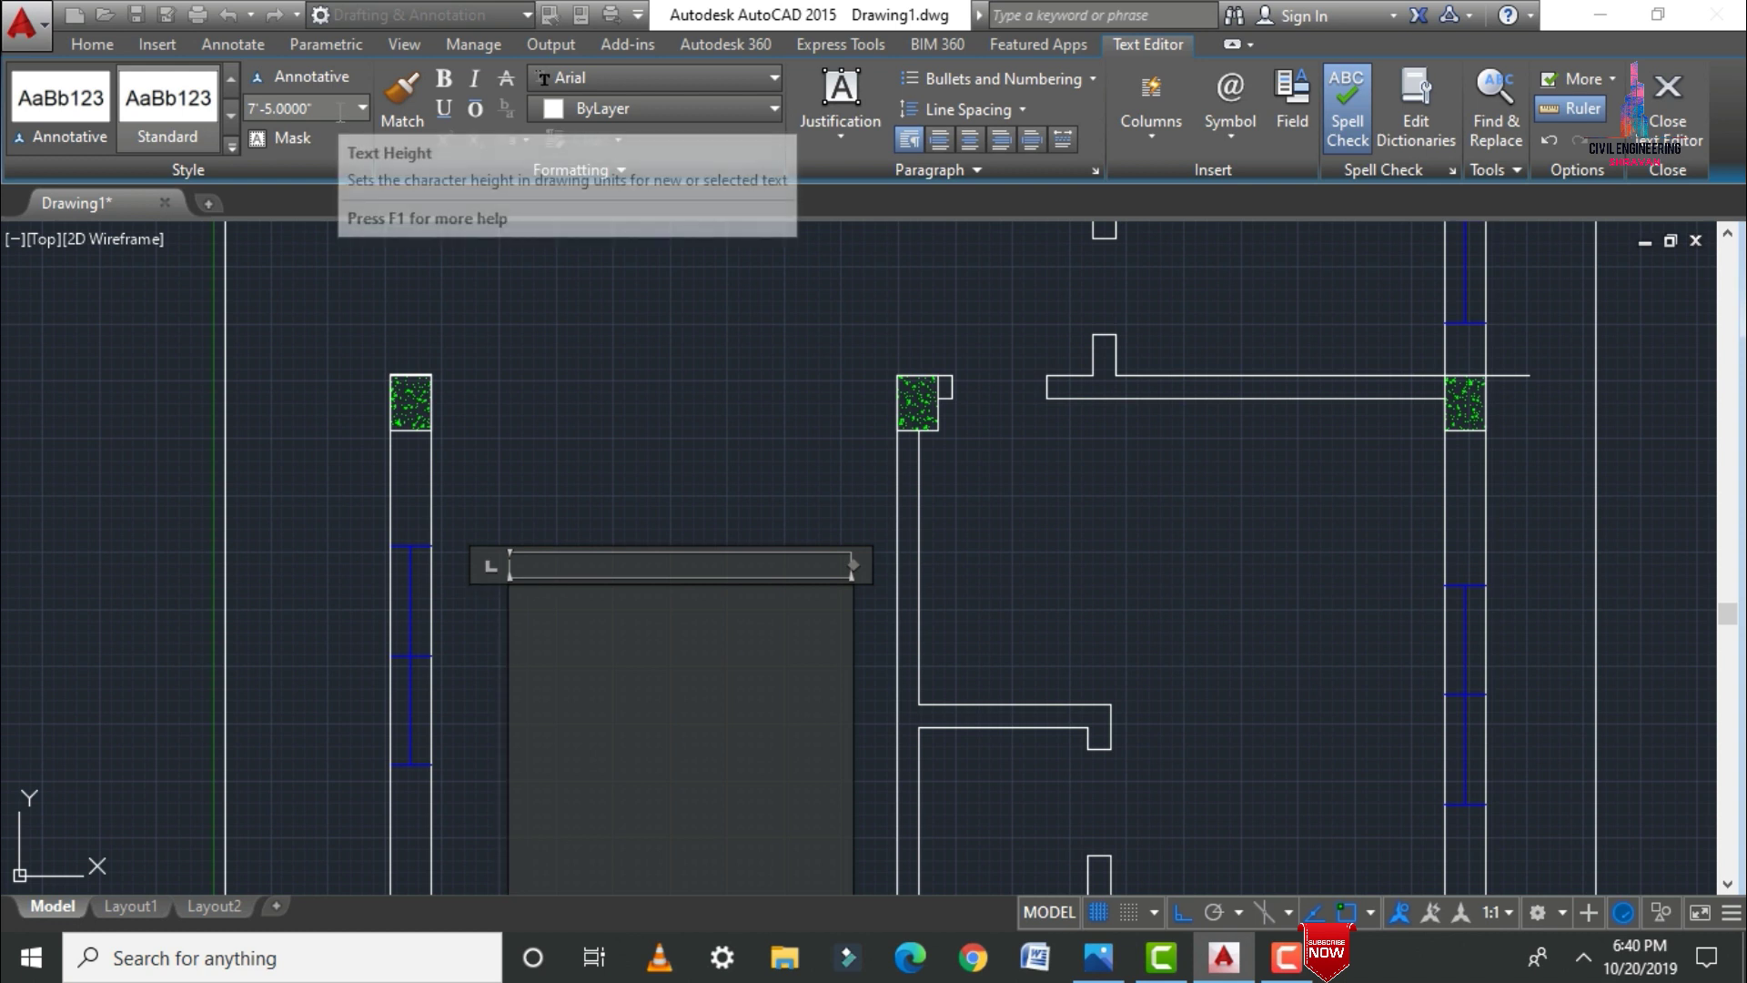
type("HALL")
key("ctrl+a")
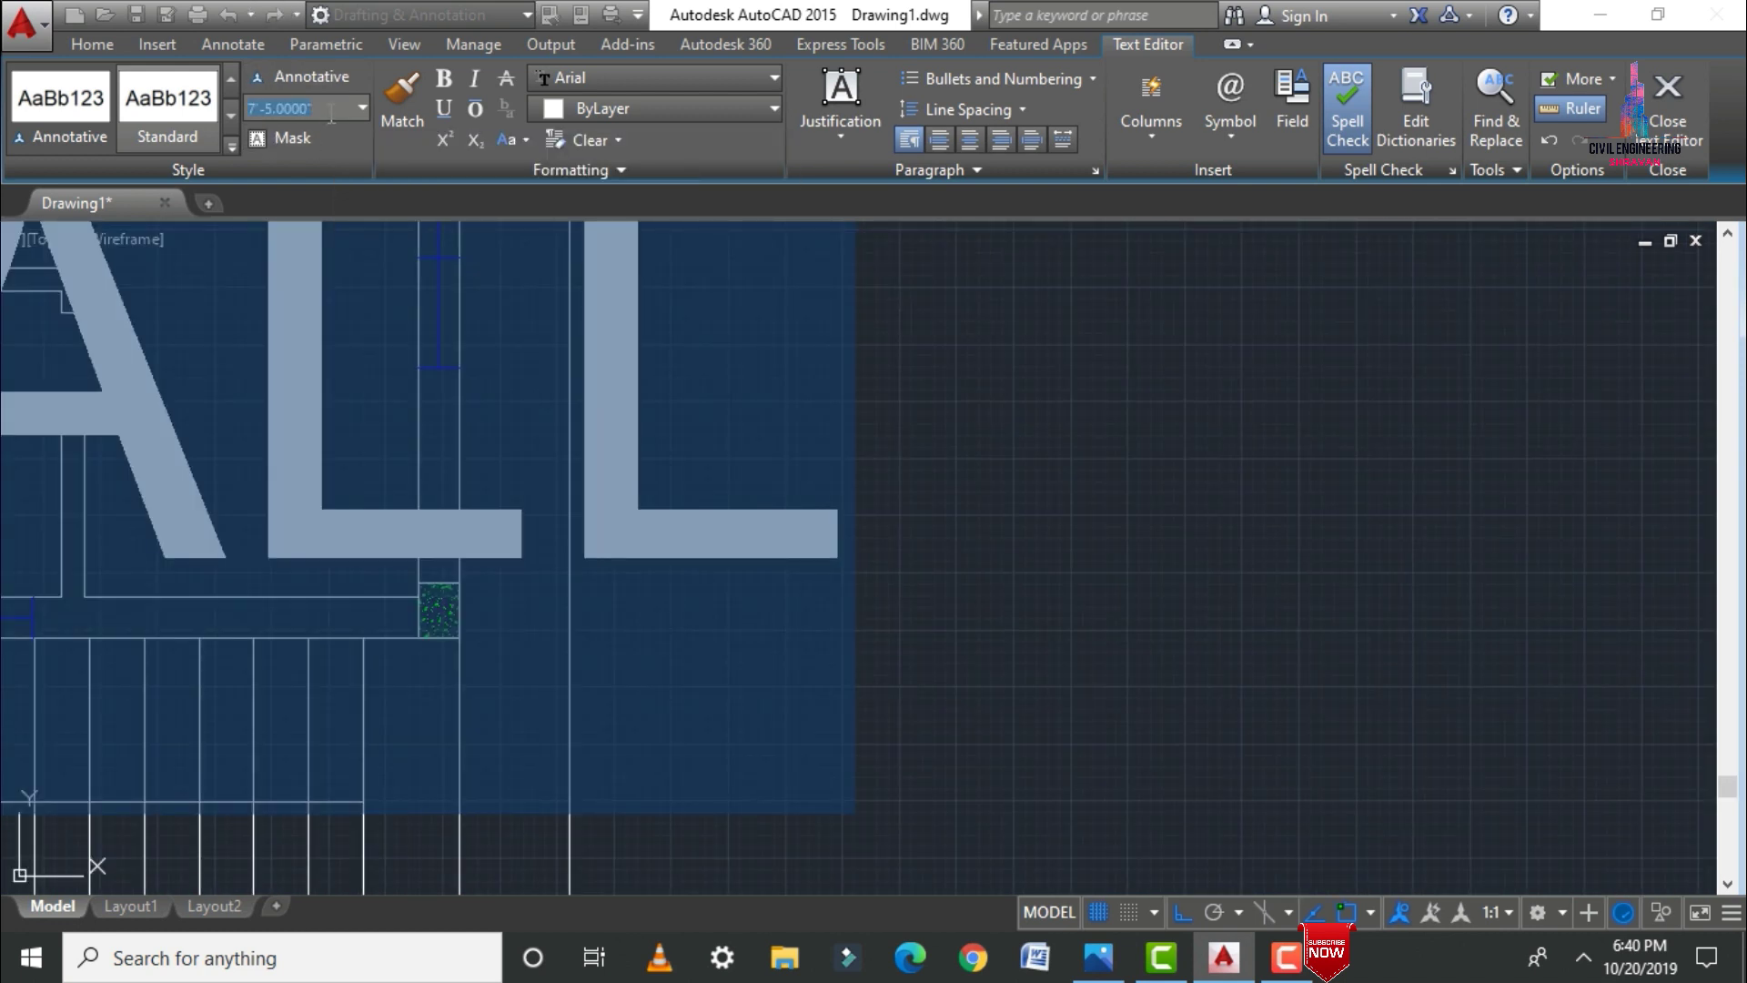
left_click(330, 111)
type("9")
key("Return")
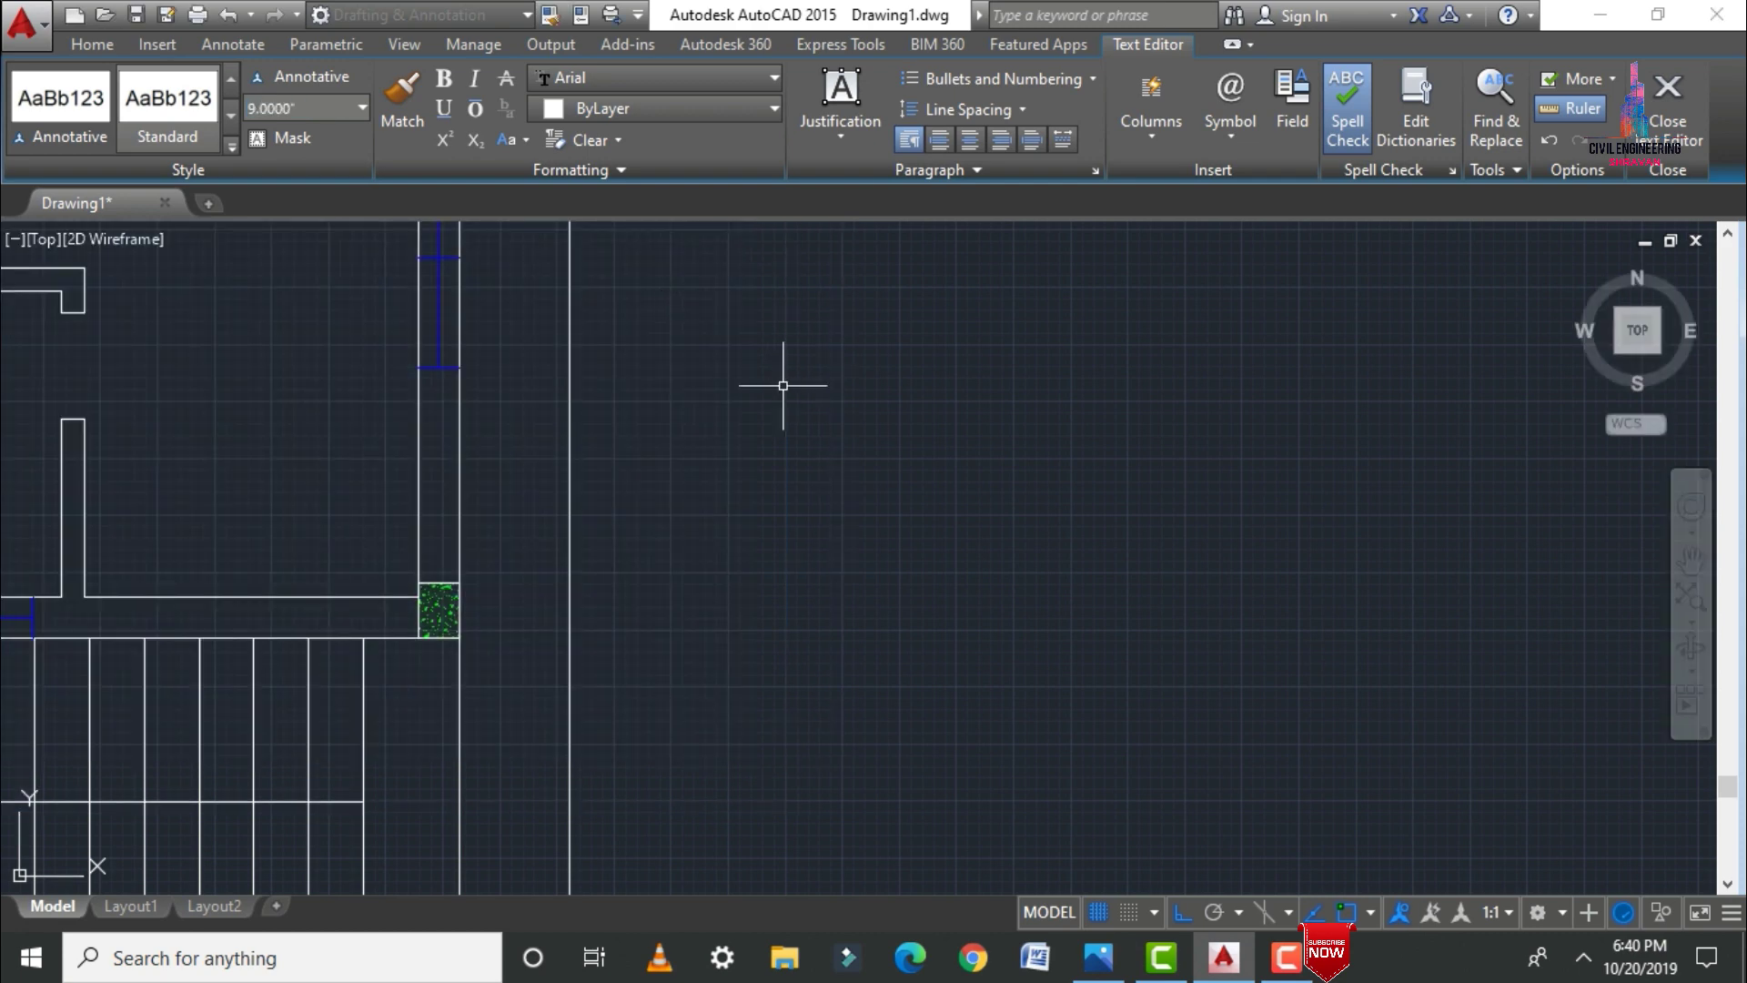
left_click(779, 379)
Step: Copy the HALL label into the lower-right room and, with Ortho off, into the large room in the middle of the plan's right side
scroll(54, 528, "down", 3)
scroll(55, 557, "up", 6)
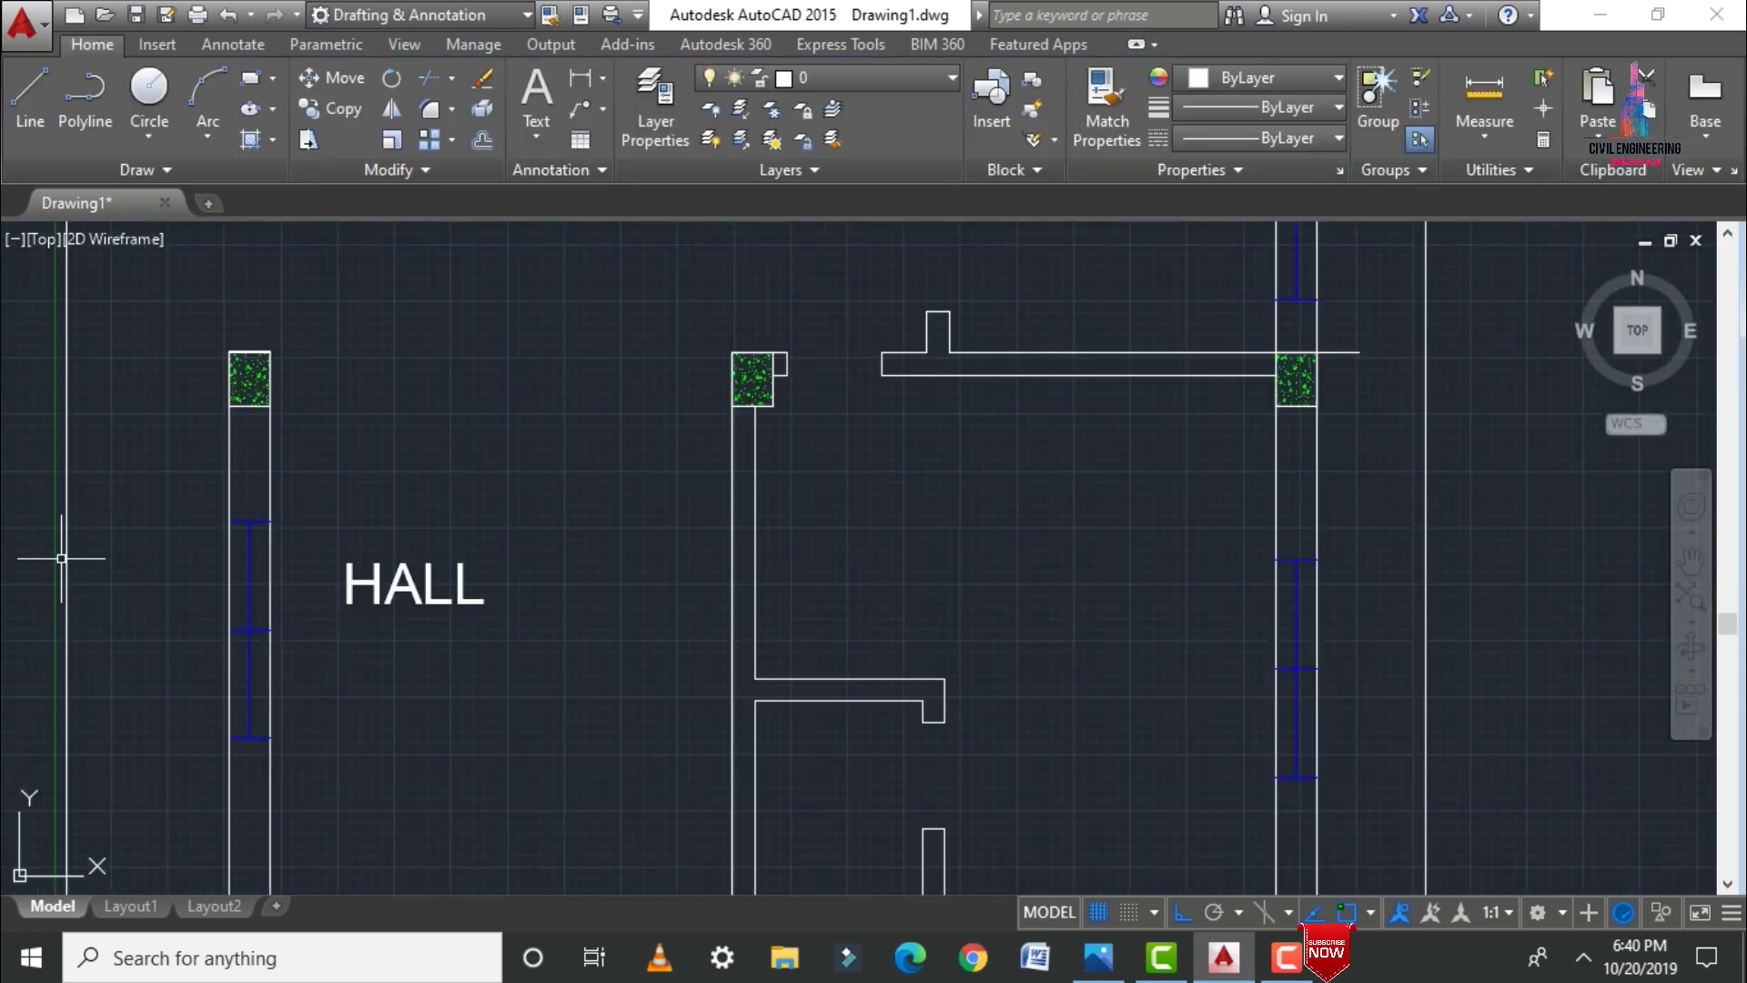
type("co")
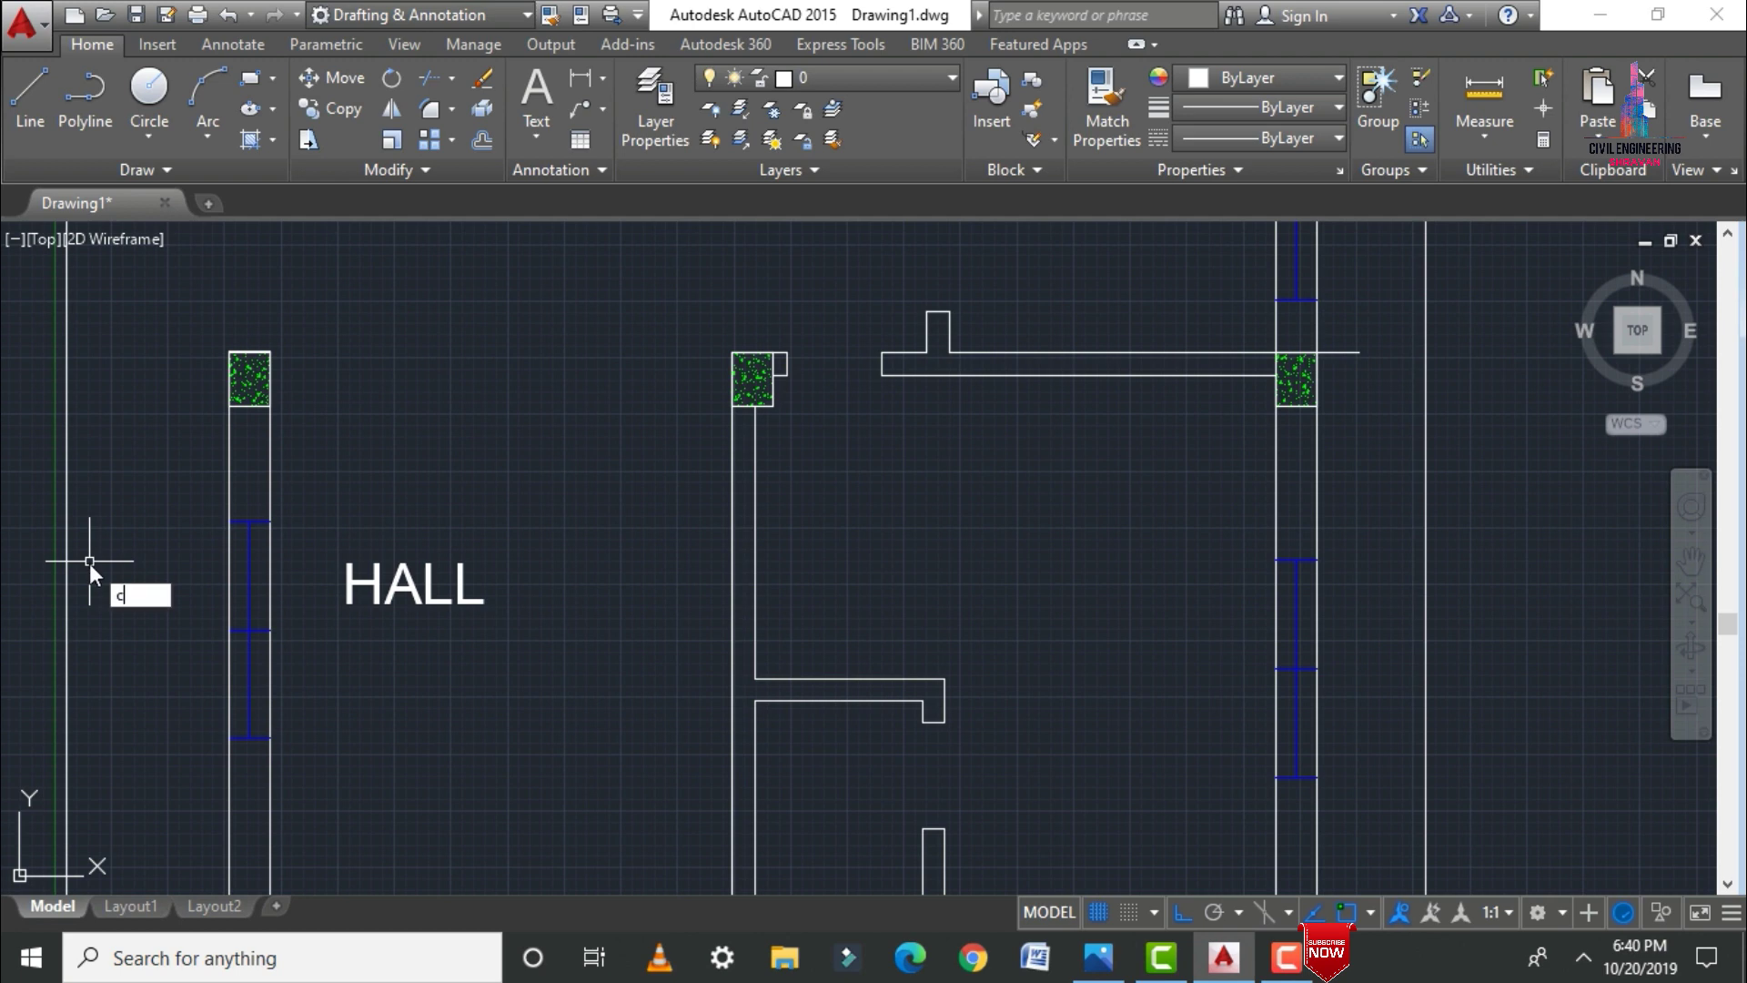
key("Return")
left_click(457, 599)
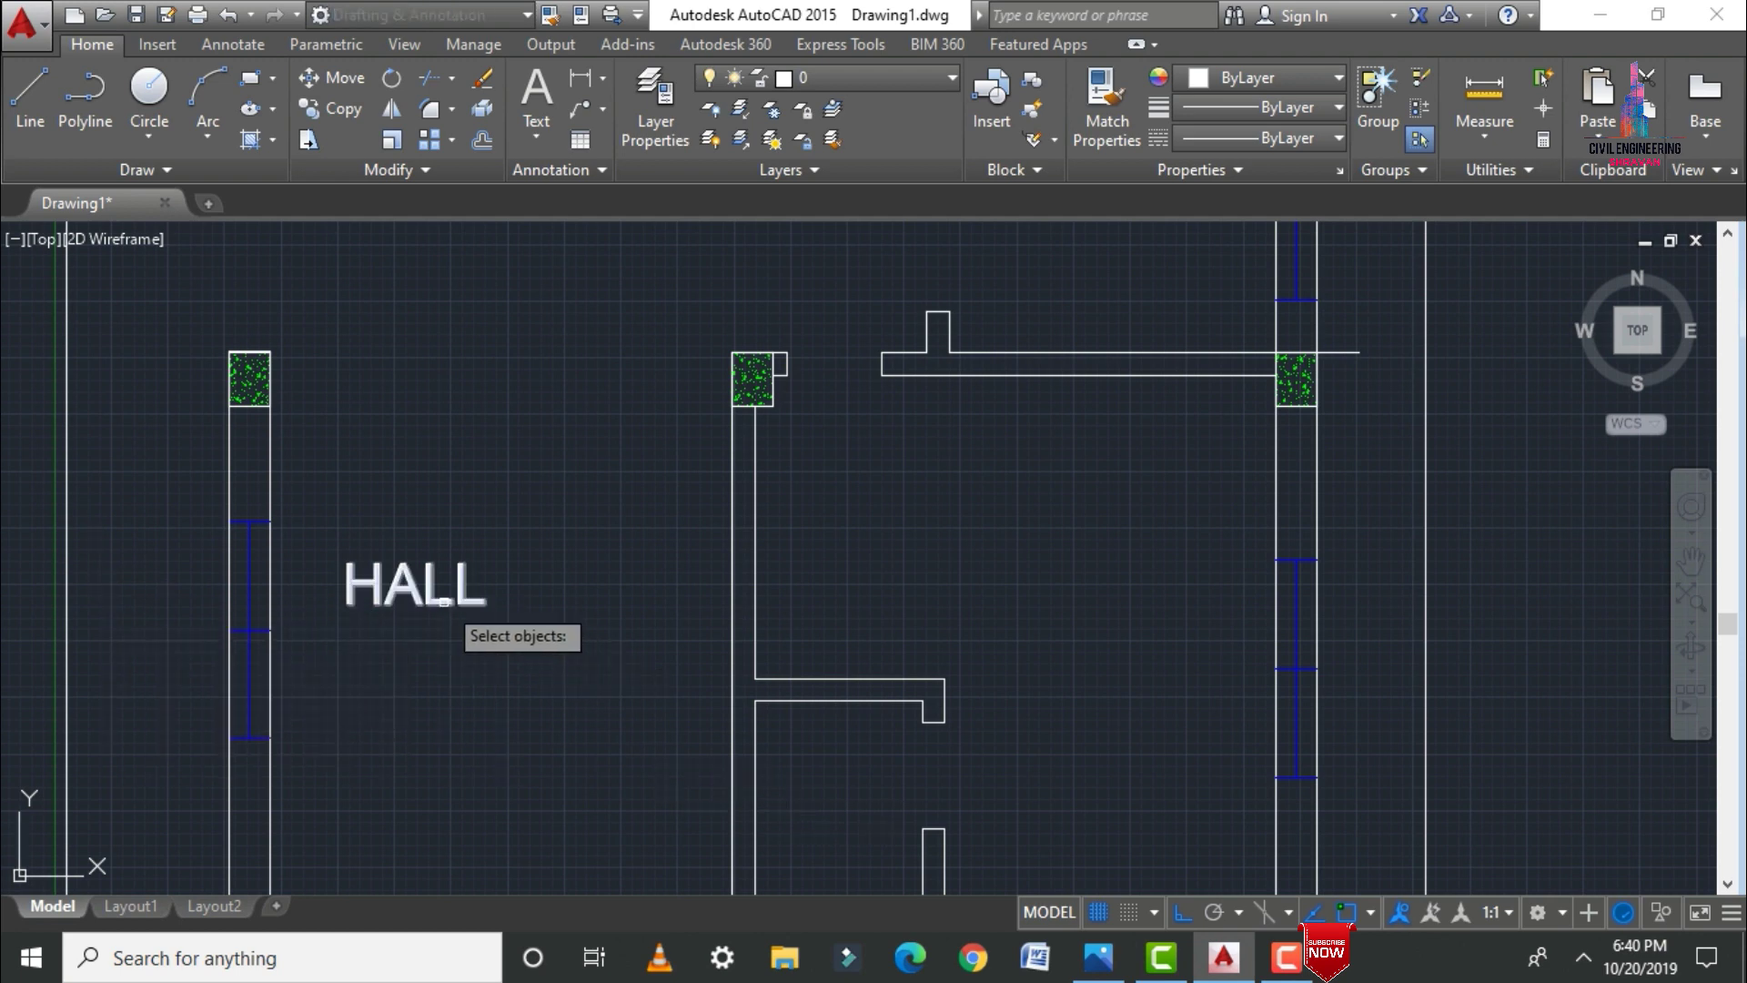
key("Return")
left_click(446, 608)
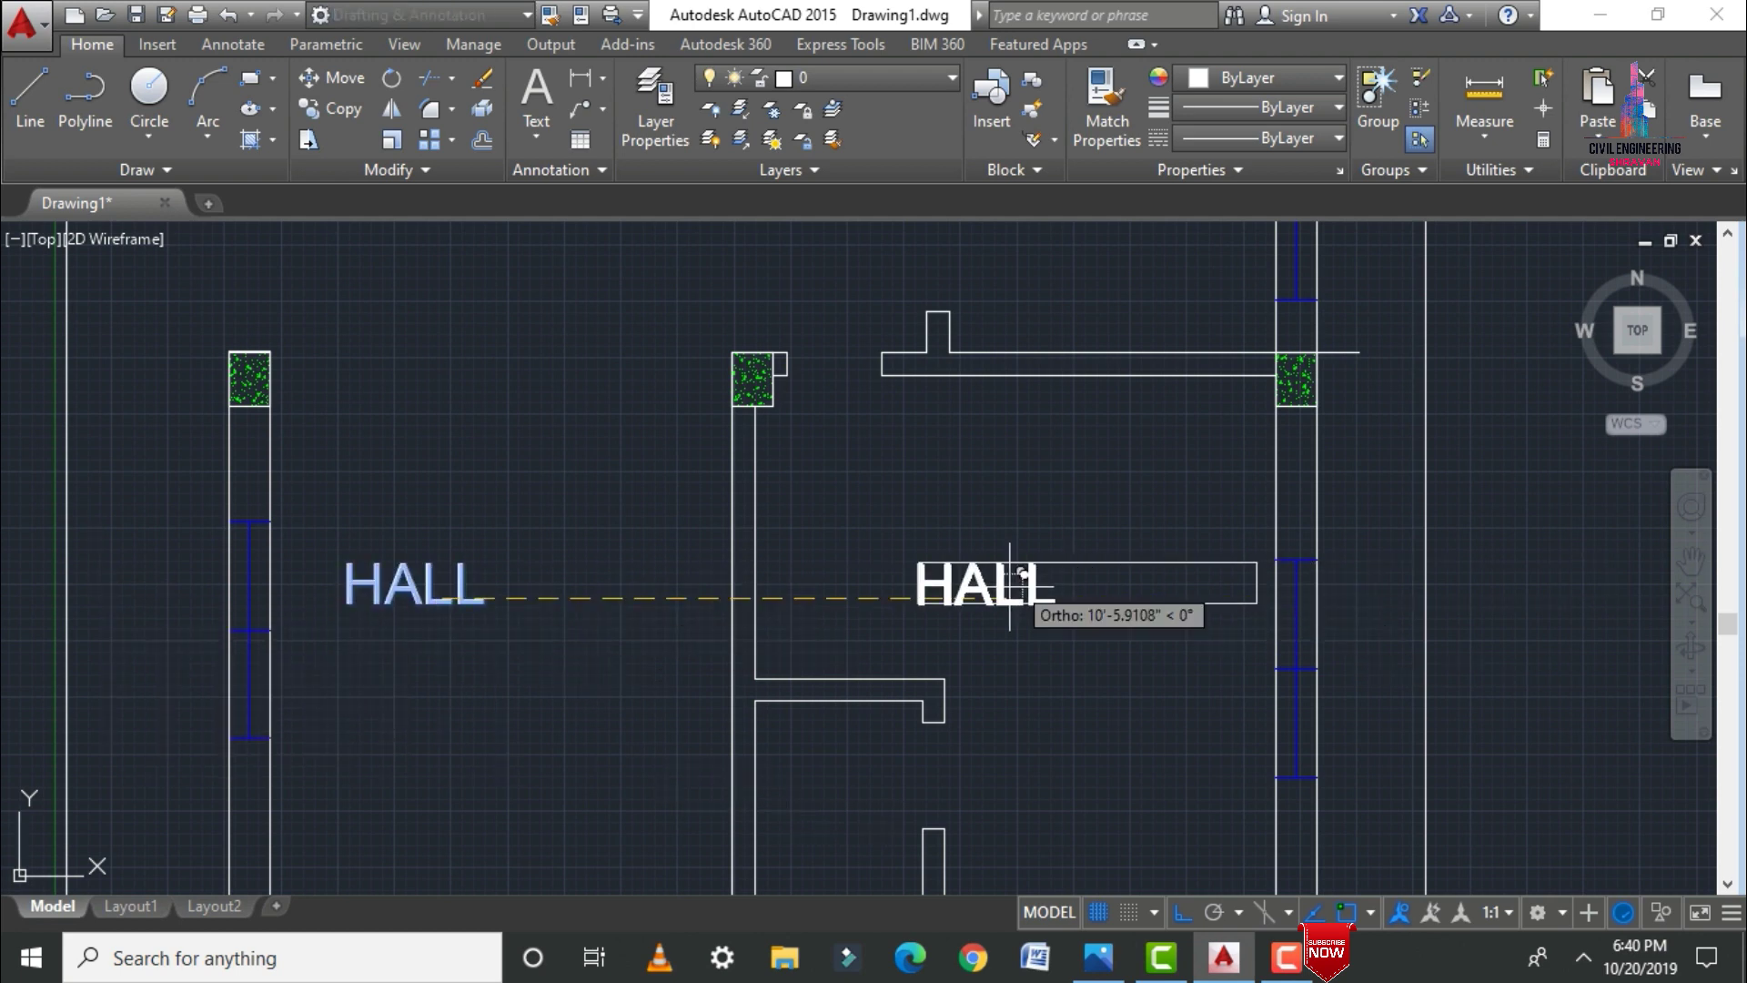
scroll(1015, 573, "down", 5)
key("F8")
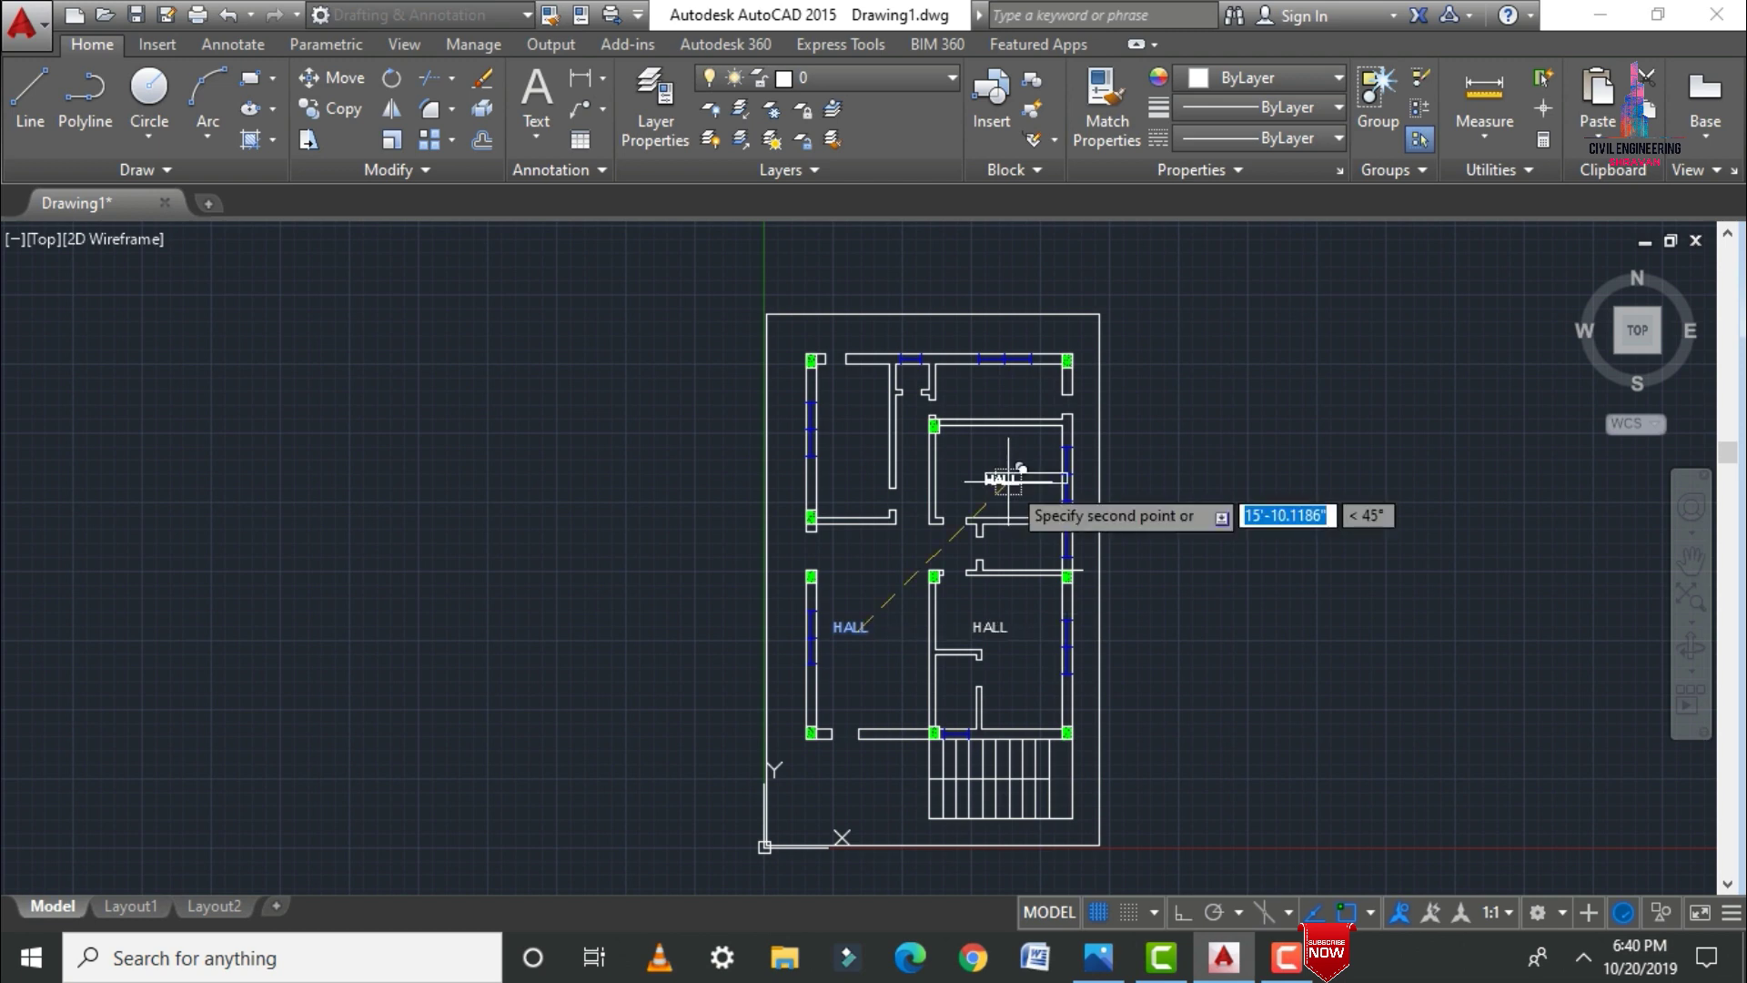
left_click(1006, 470)
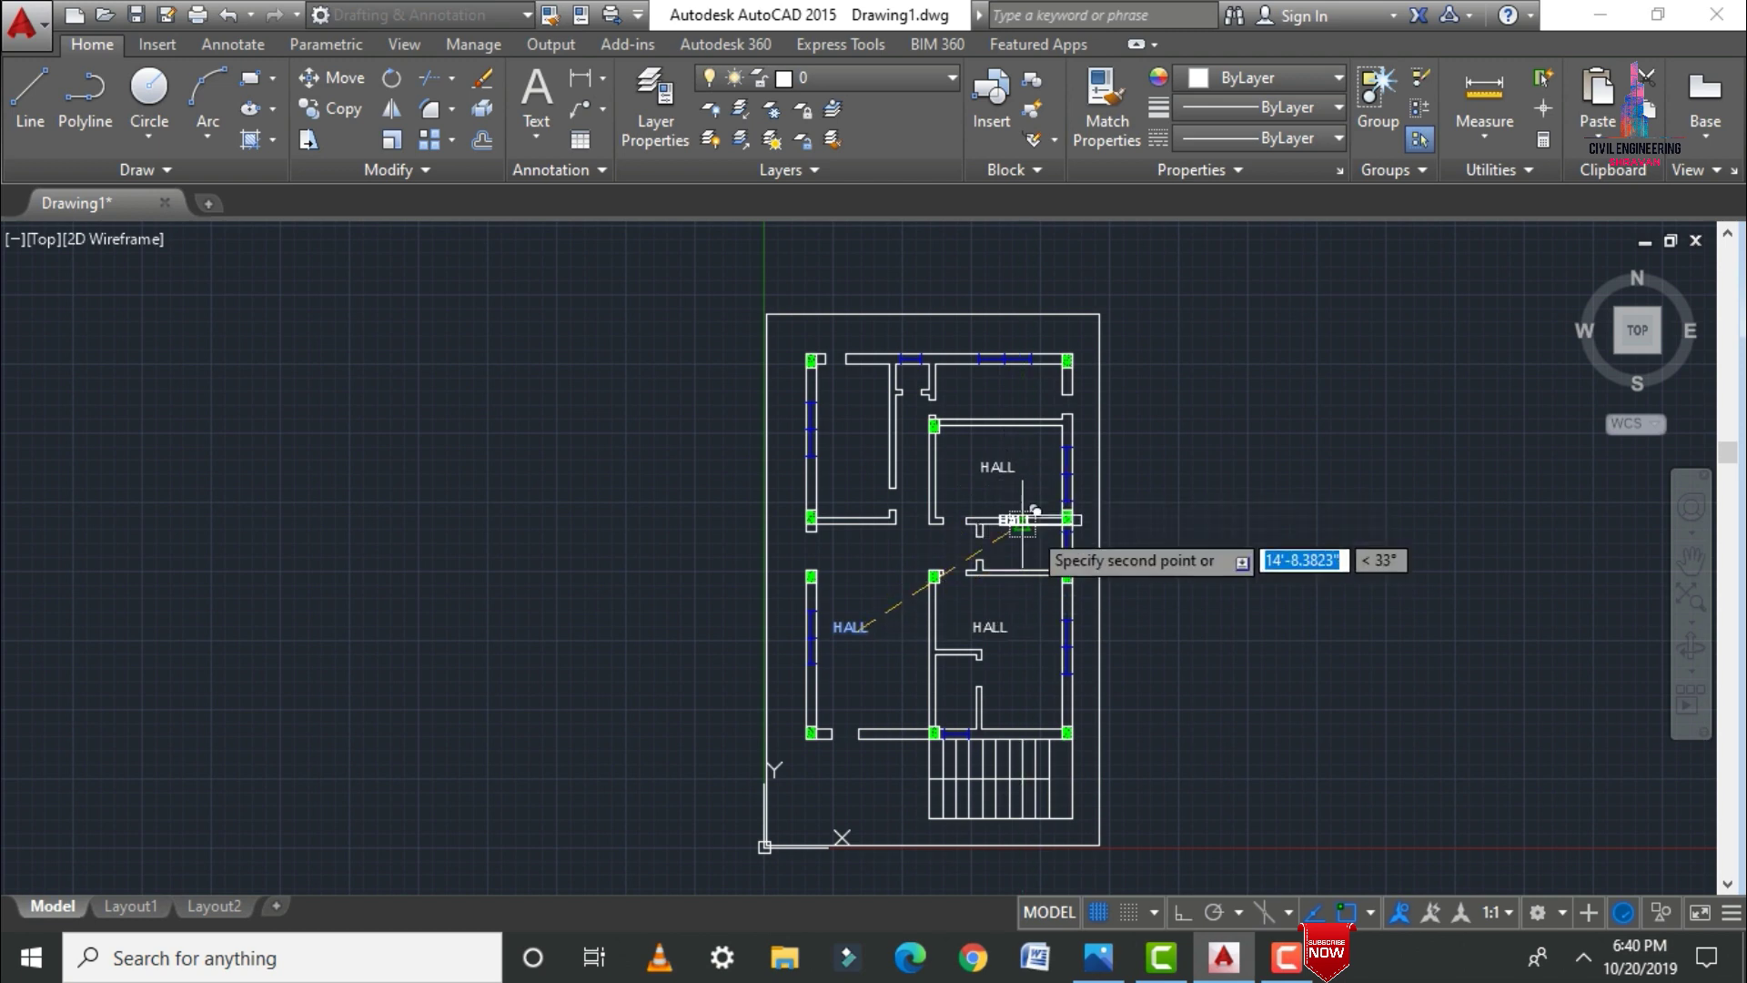
Step: Continue copying the HALL label into the small room between the two right-hand rooms, the three top rooms and the small room beside the stairs
scroll(1014, 537, "up", 4)
left_click(1021, 550)
scroll(992, 565, "down", 4)
scroll(948, 455, "up", 4)
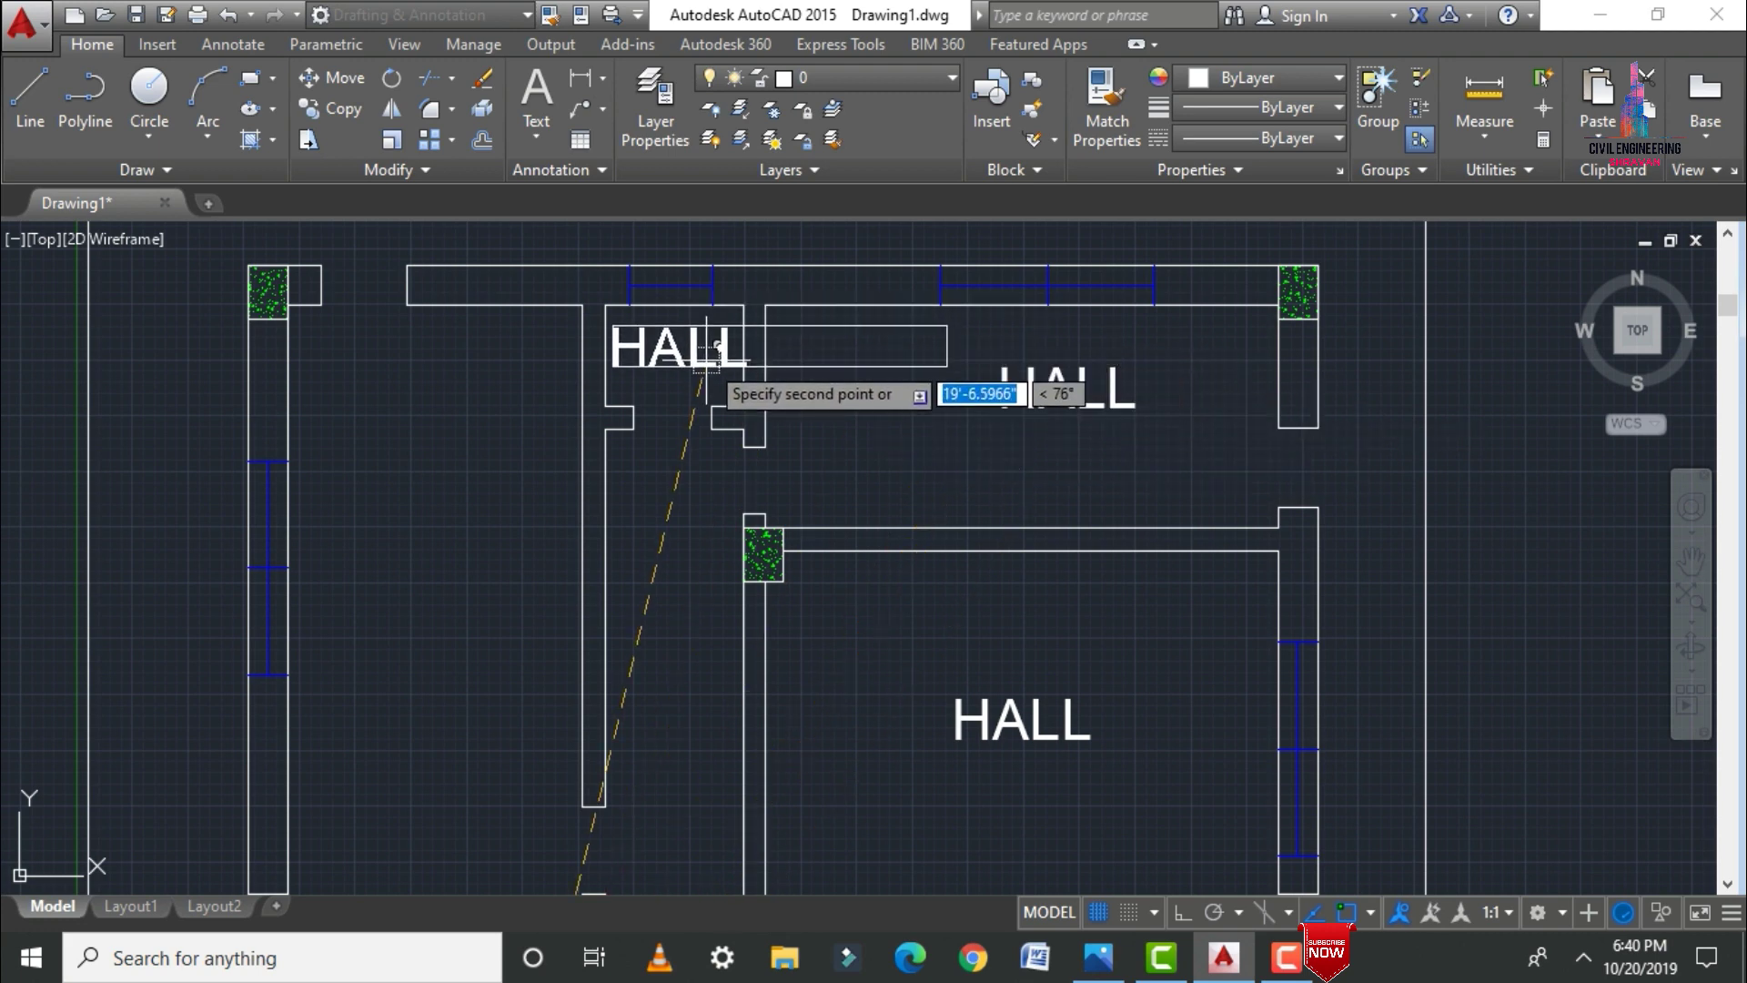
left_click(429, 587)
scroll(619, 329, "down", 4)
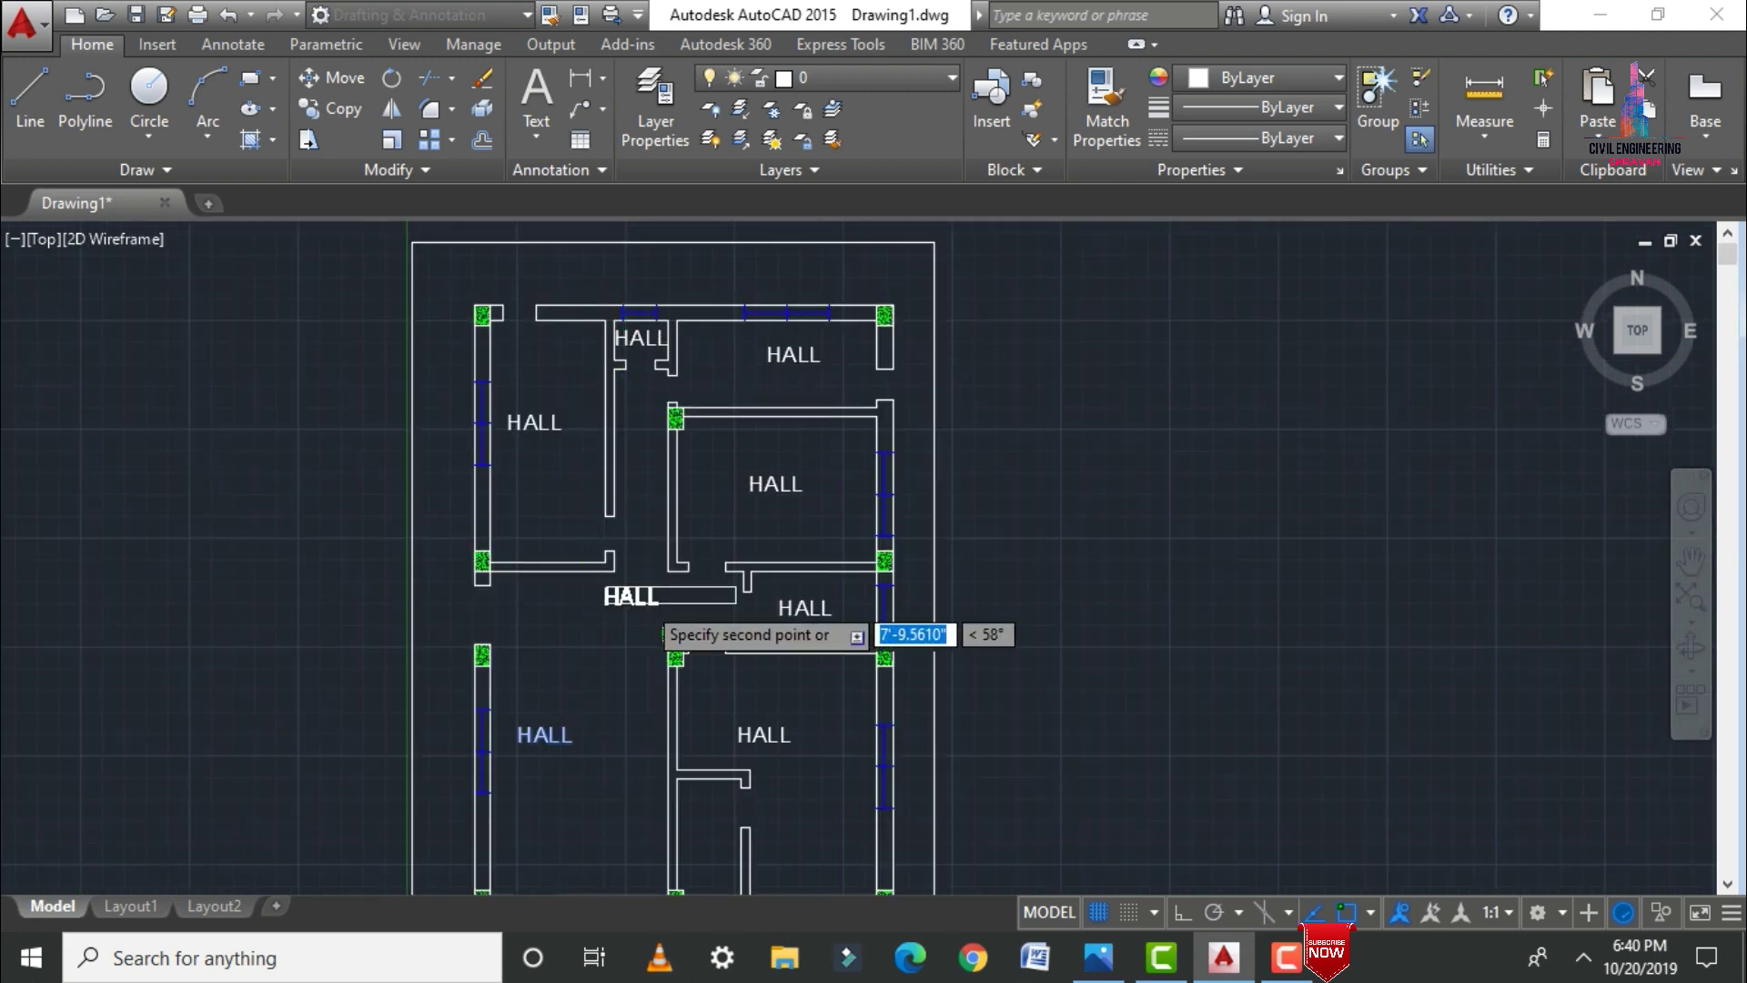
scroll(627, 607, "down", 5)
scroll(642, 651, "up", 7)
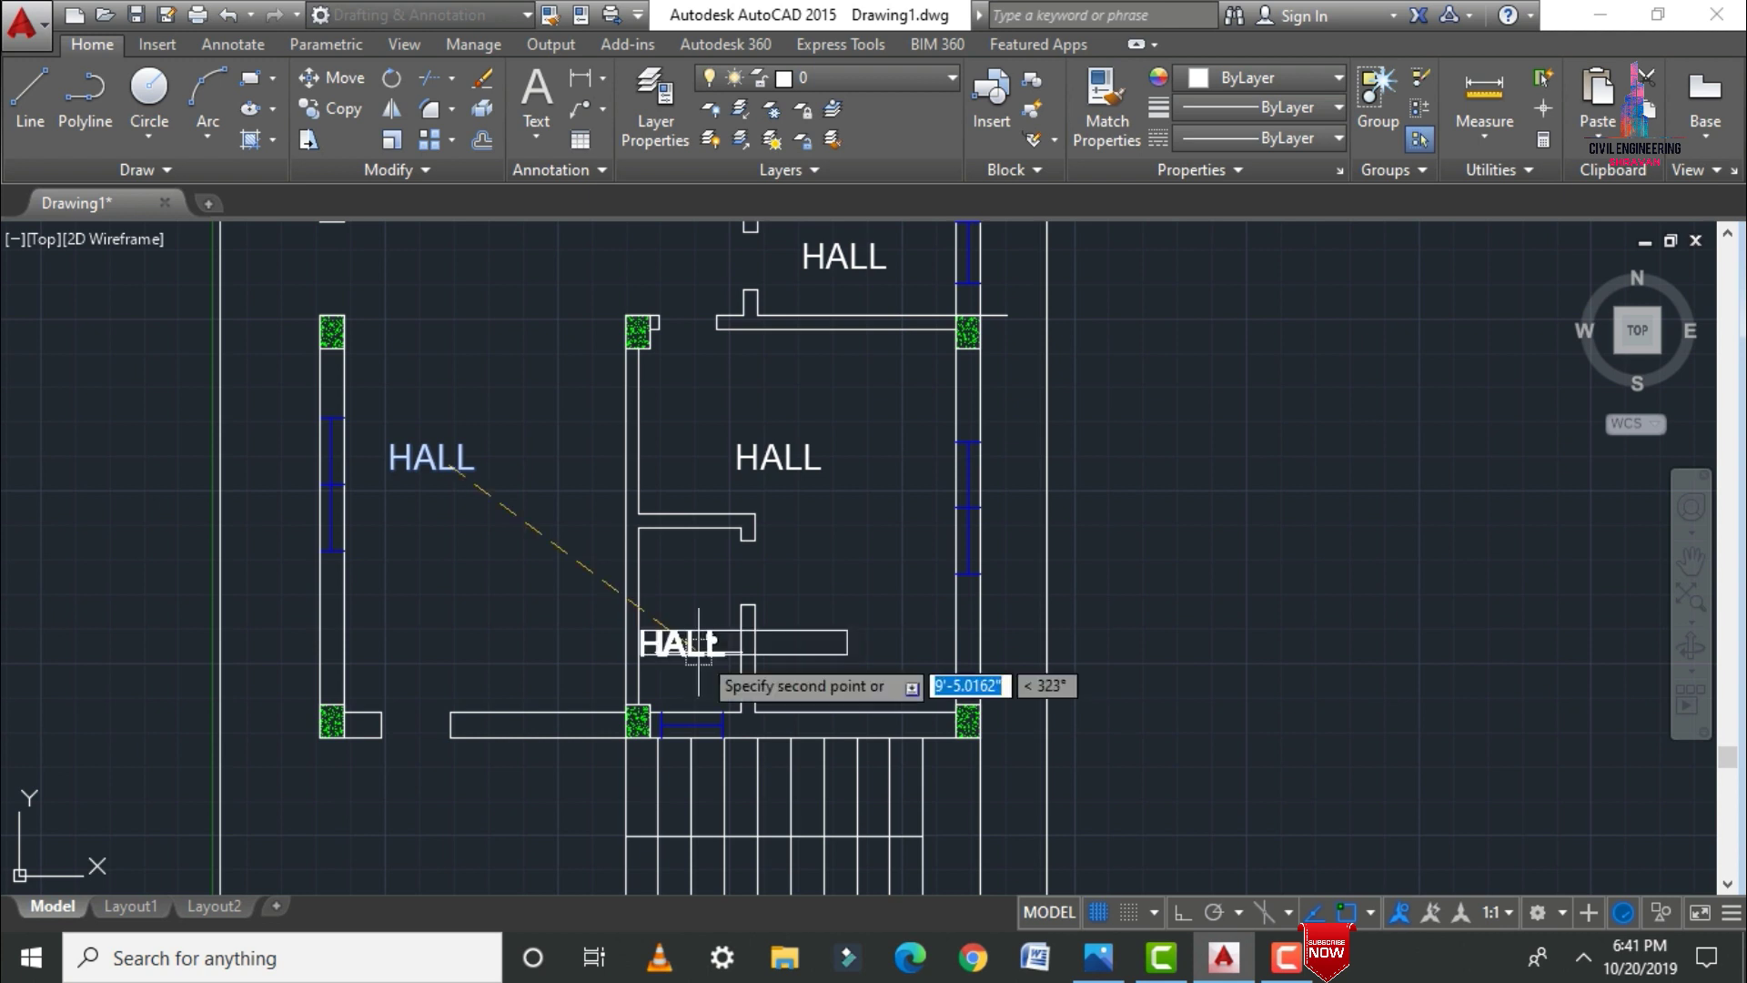
left_click(698, 652)
key("Escape")
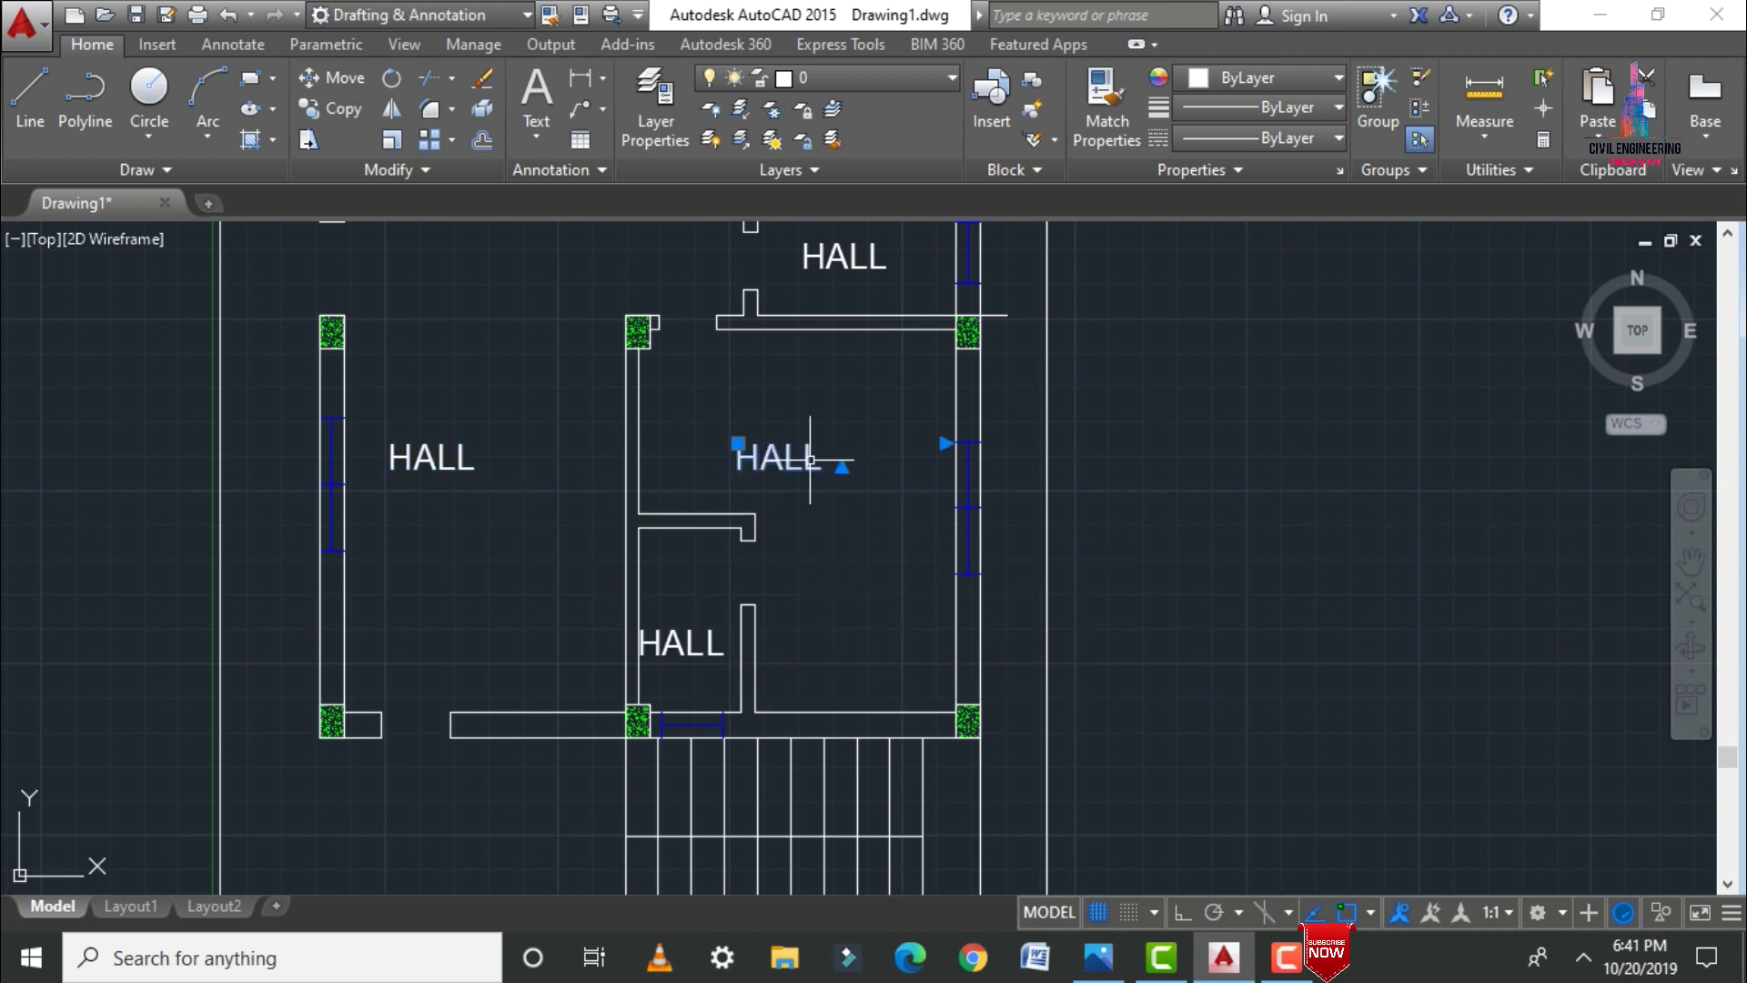
Step: Change the label of the lower-right room above the staircase to BED ROOM
double_click(813, 459)
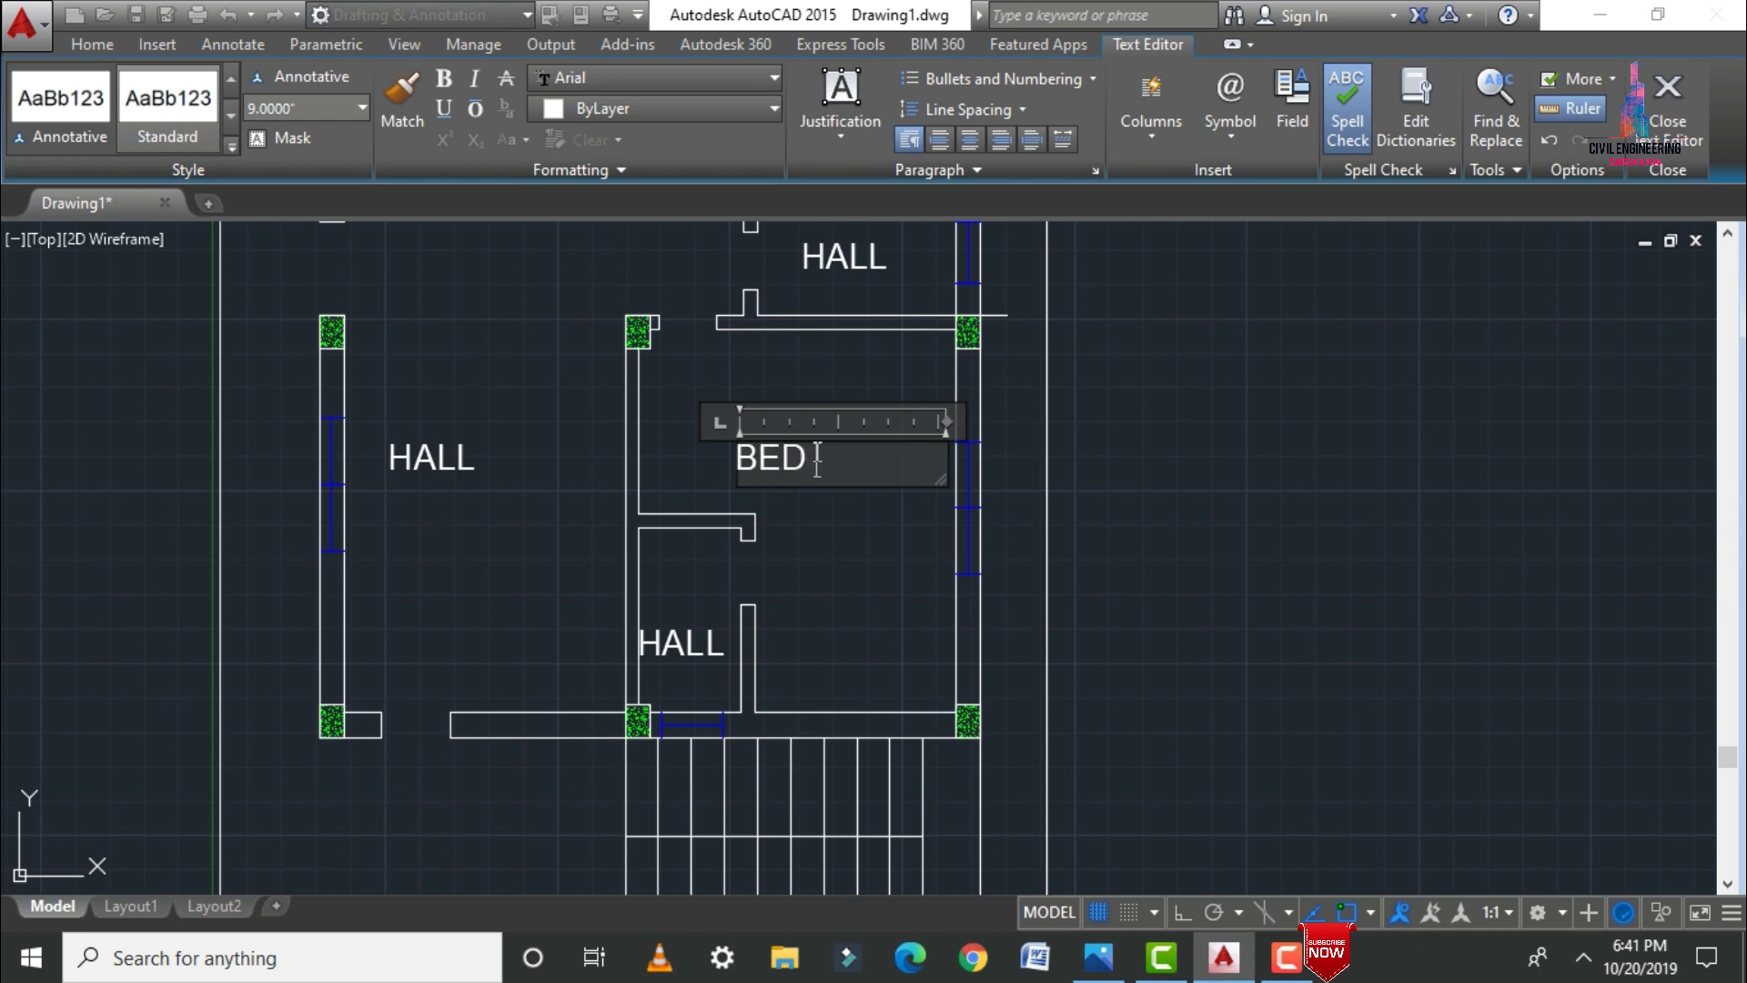
type("BED ROOM")
left_click(1143, 468)
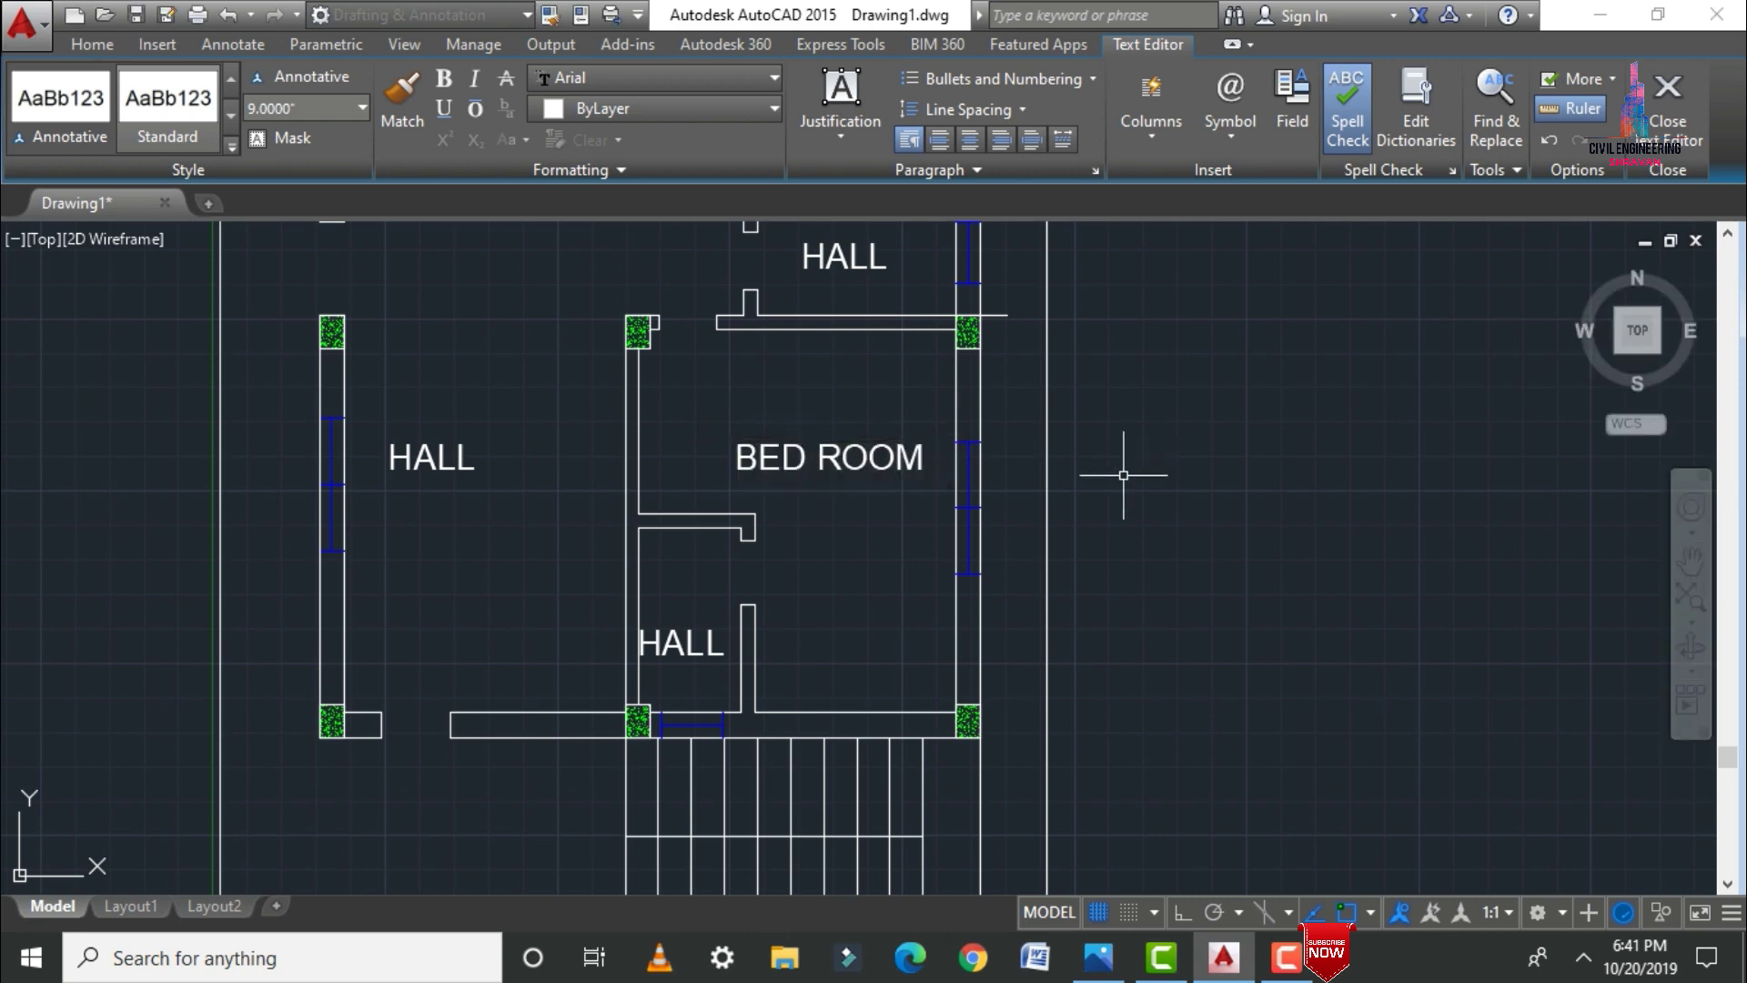
Step: Change the label of the upper large room on the plan's right side to BED ROOM
scroll(734, 789, "down", 4)
scroll(762, 611, "up", 6)
scroll(721, 326, "down", 3)
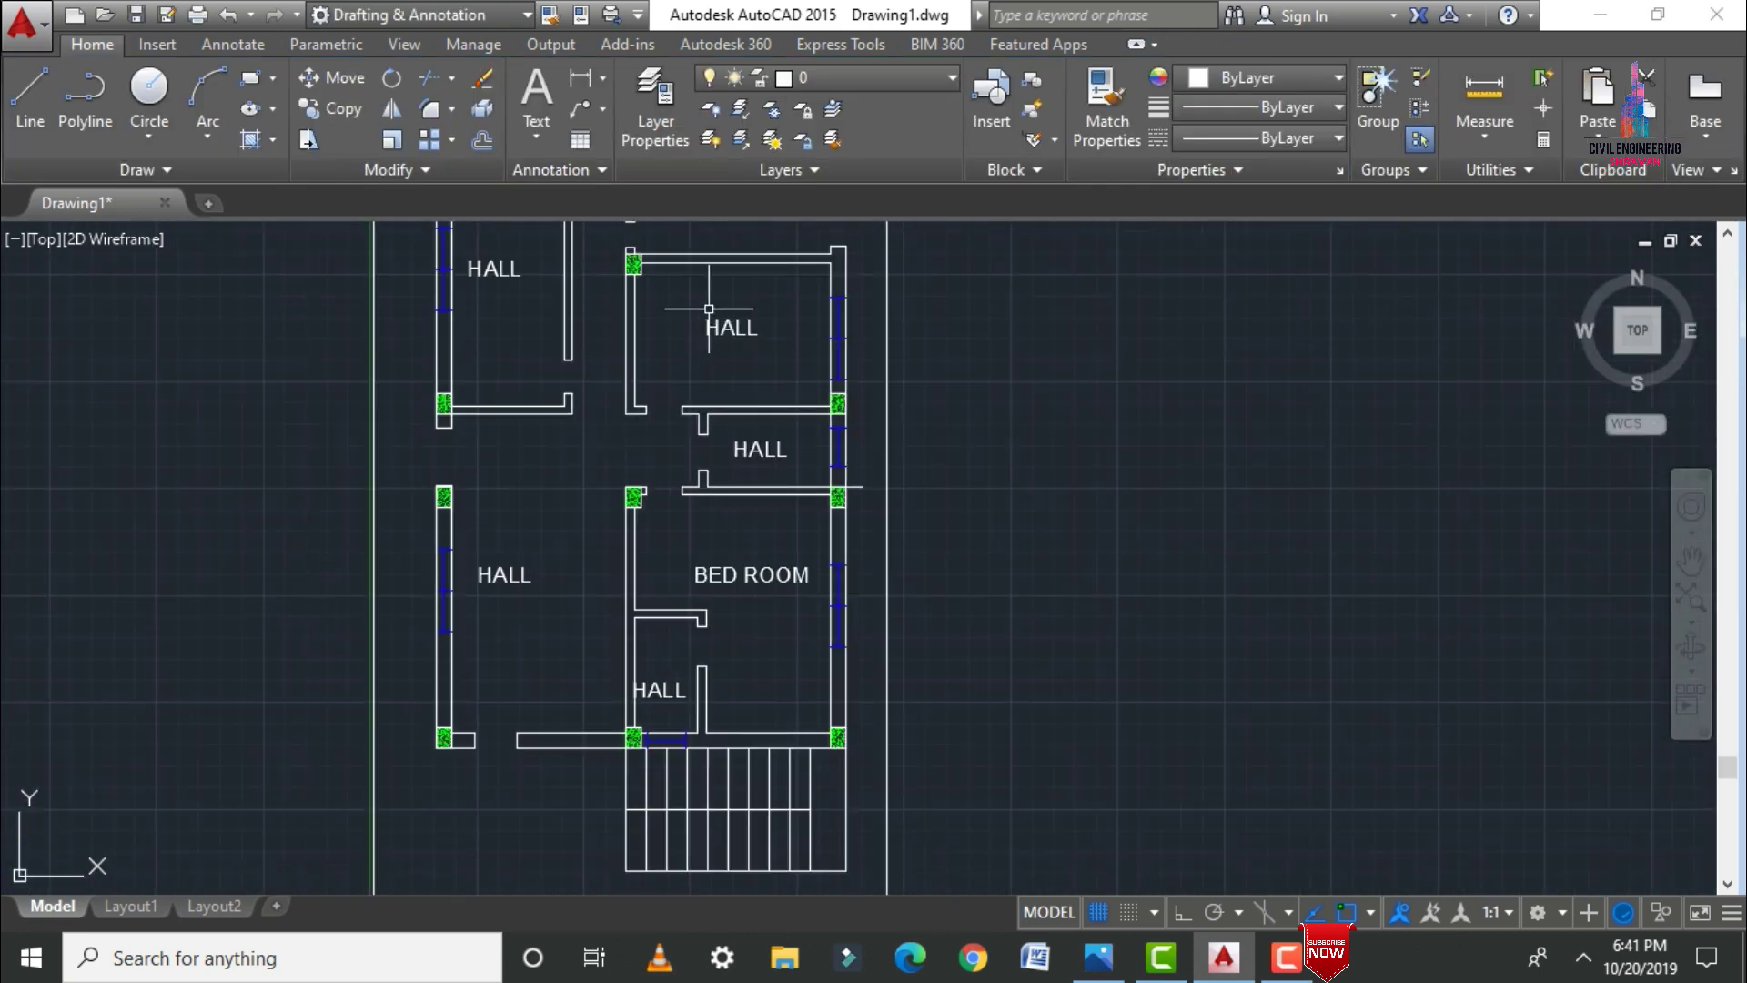
scroll(741, 343, "up", 5)
left_click(719, 364)
double_click(718, 364)
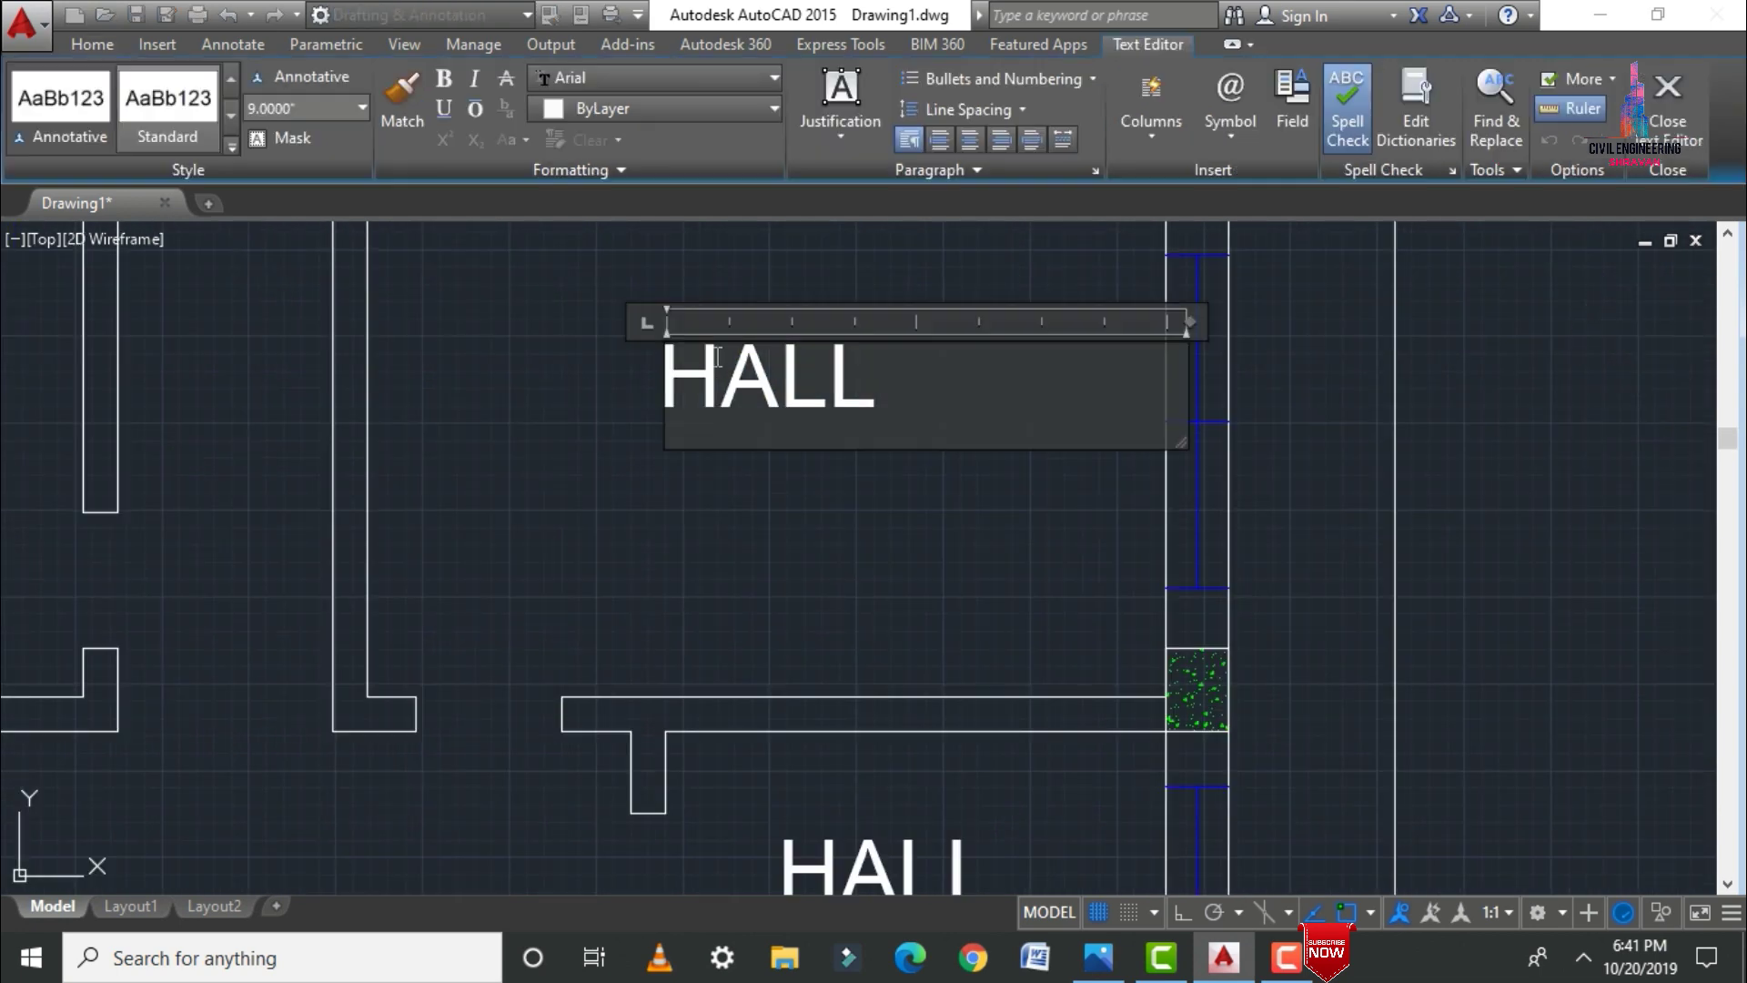
key("ctrl+a")
key("Delete")
type("B")
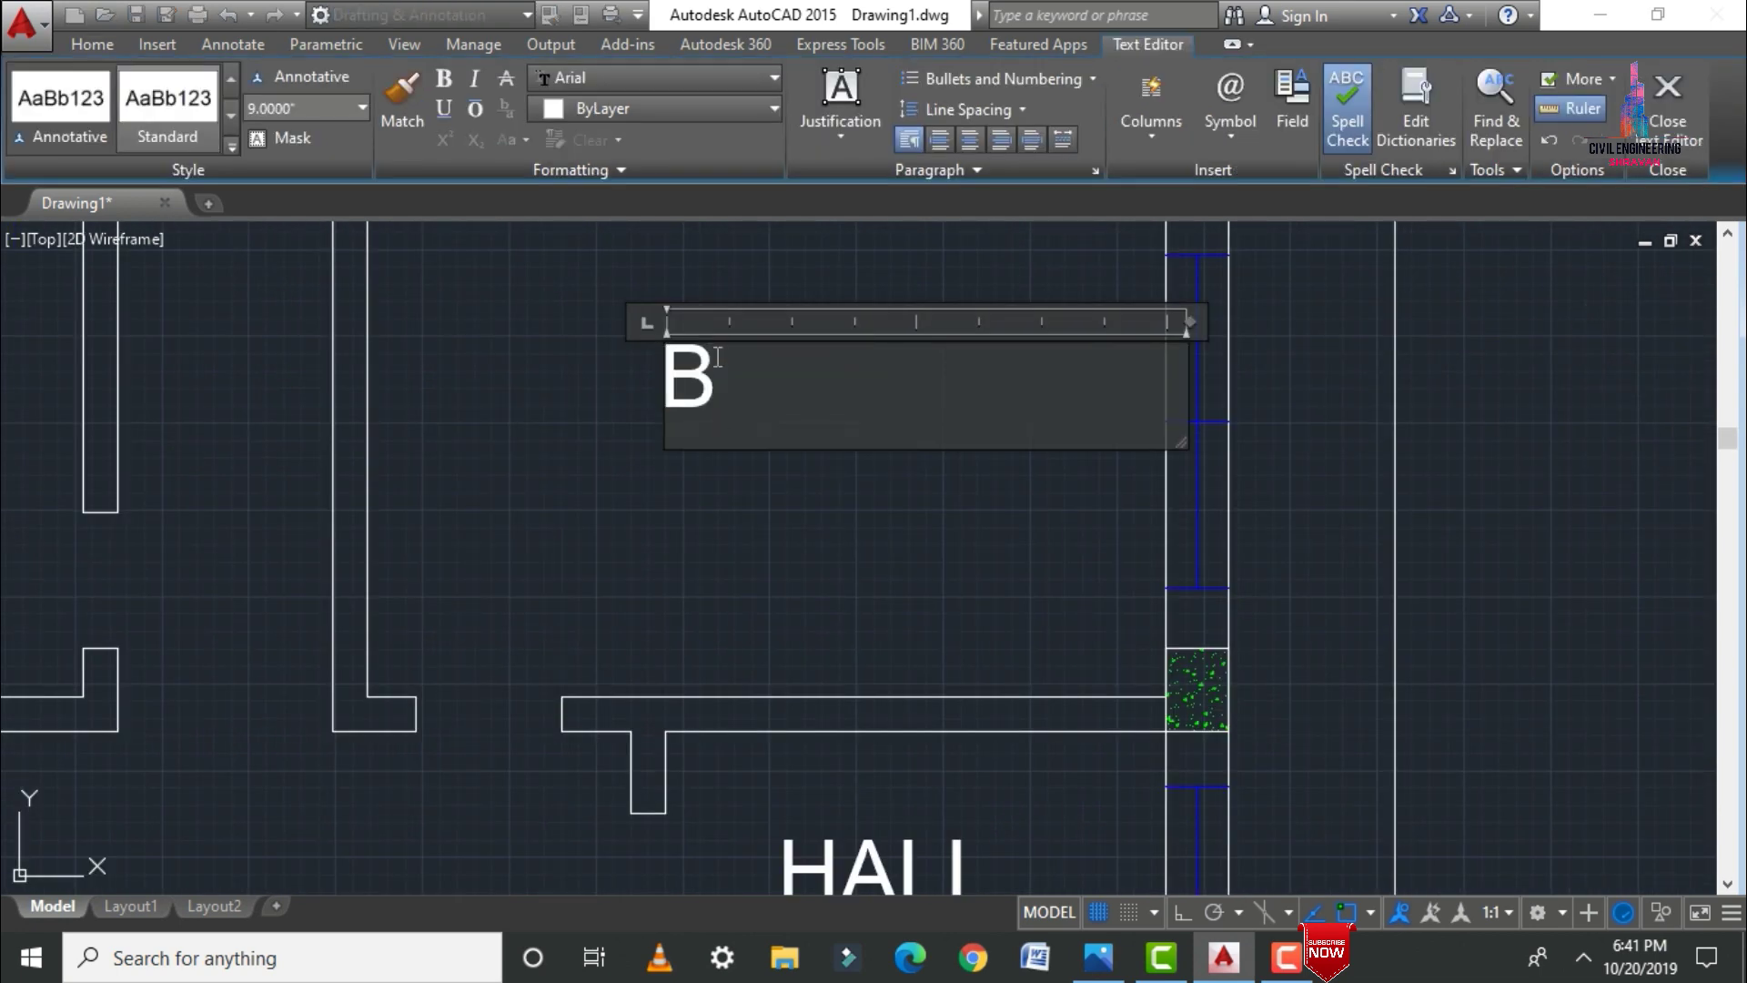
type("ED ROOM")
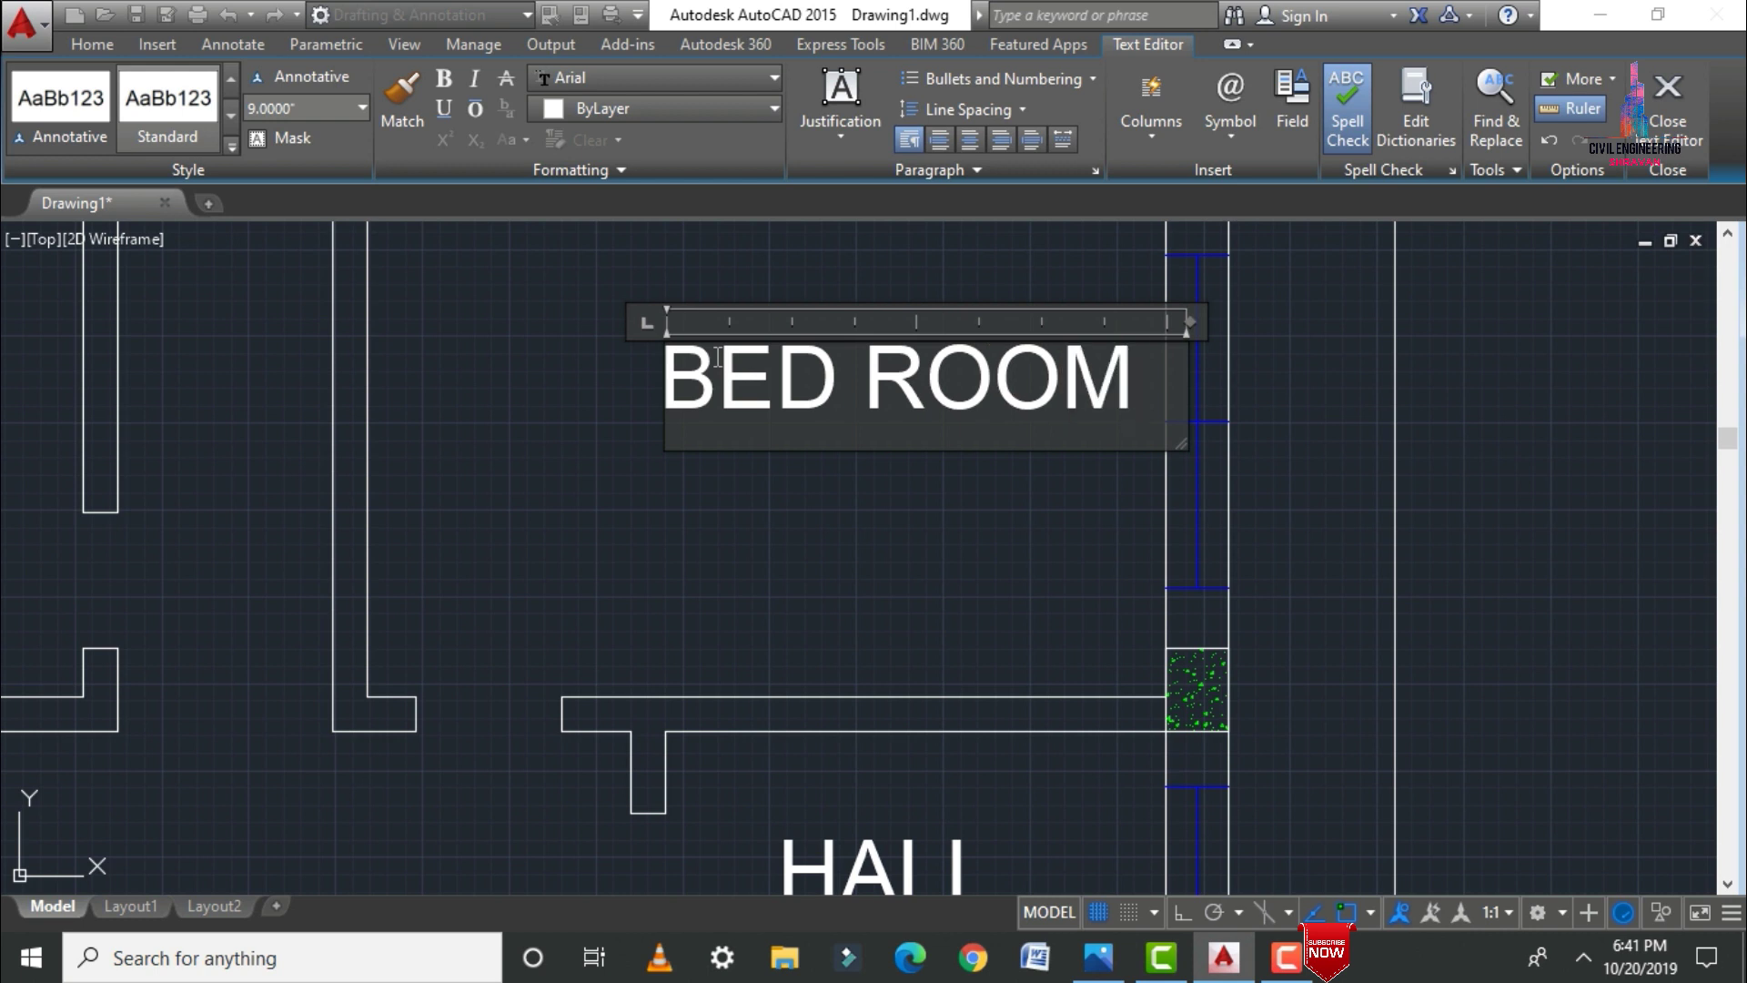
left_click(1096, 635)
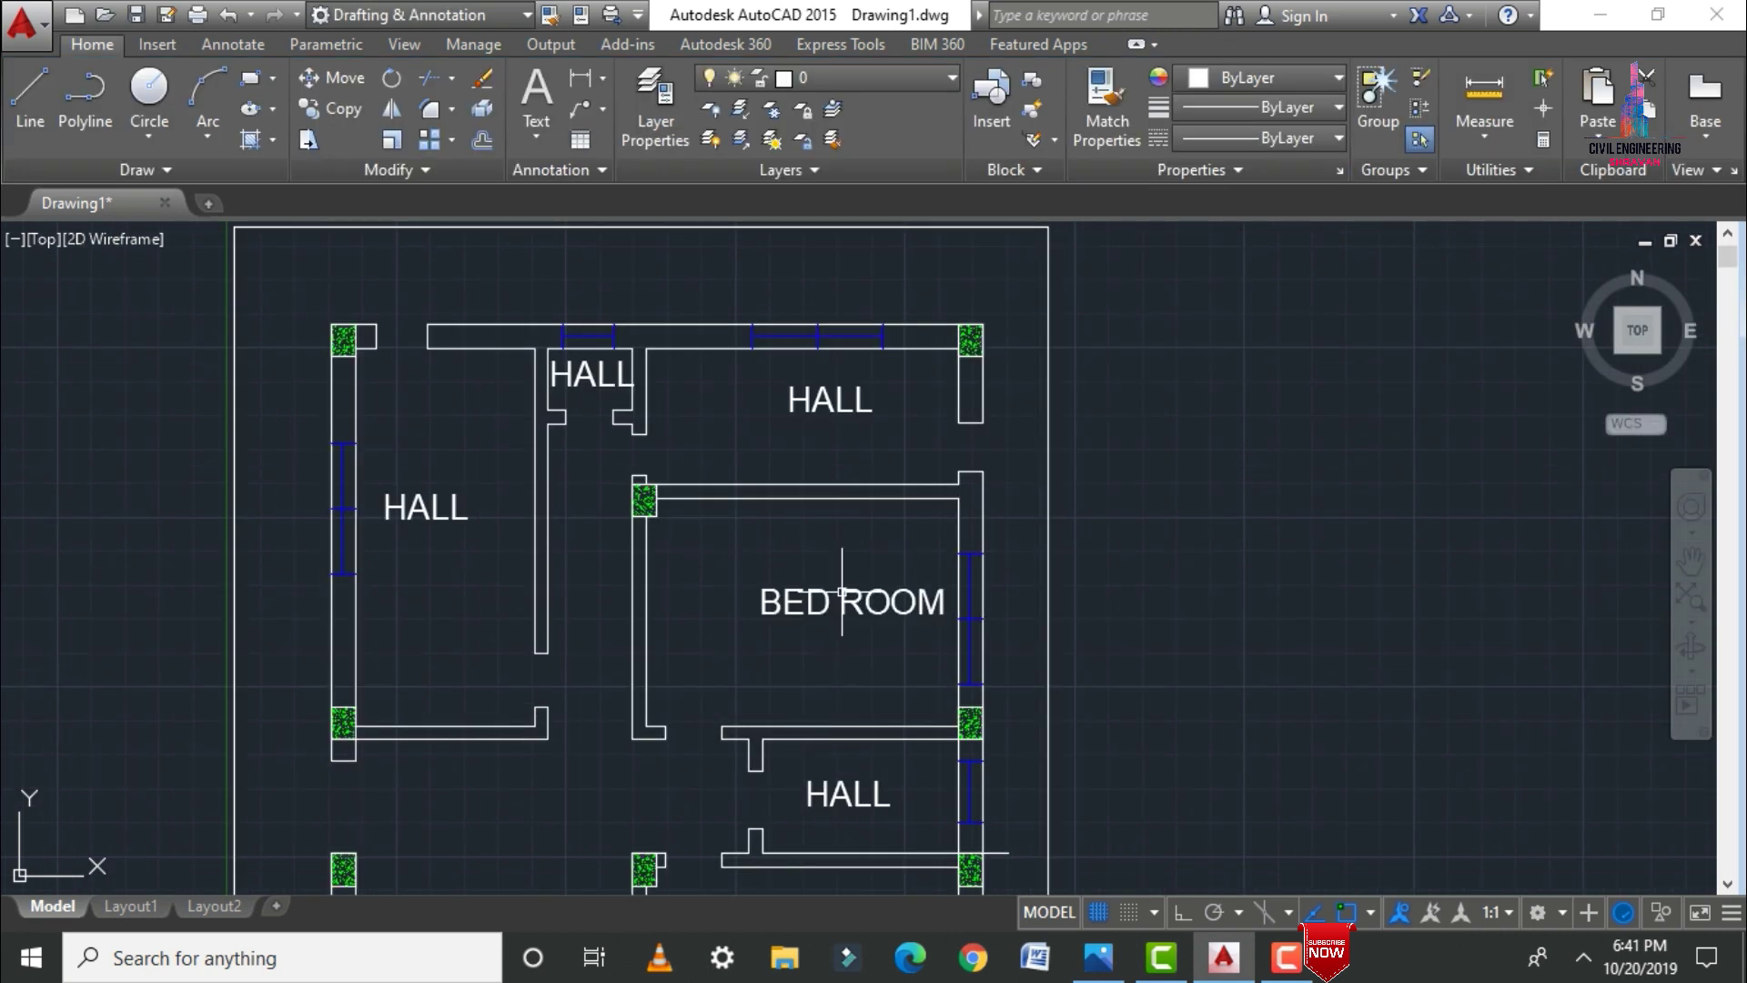
Step: Change the label of the top-right room to KITCHEN
double_click(842, 400)
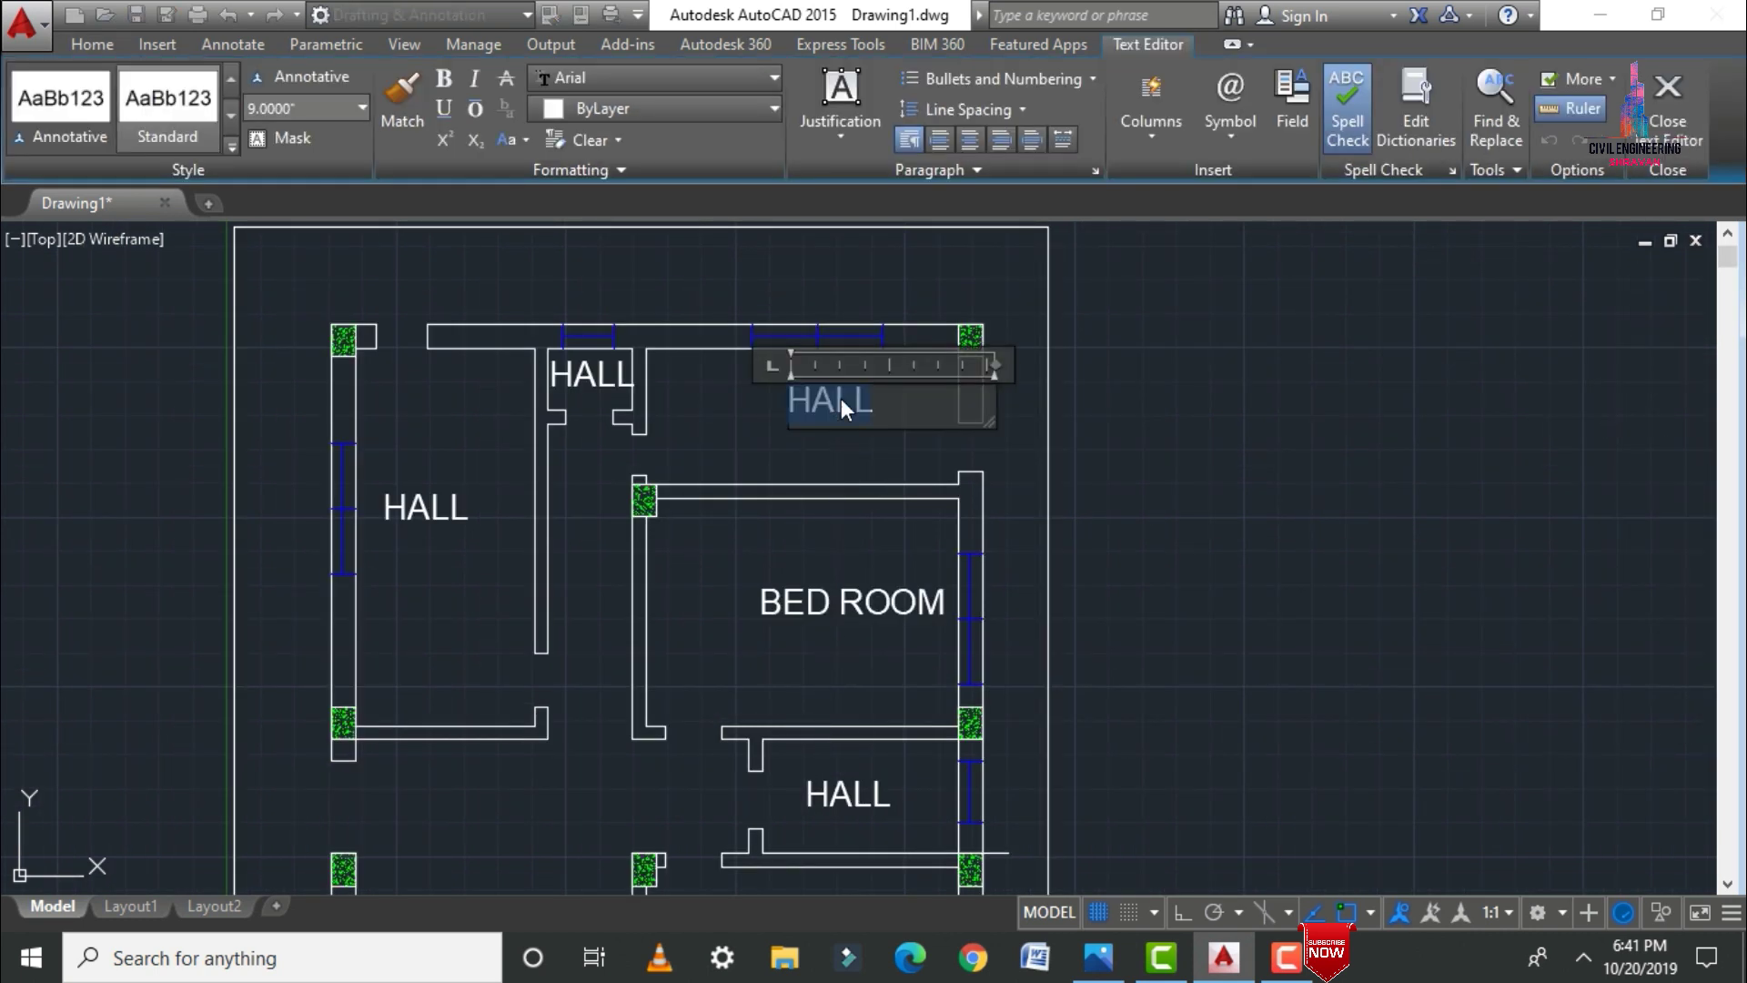
key("Delete")
type("KITCHEN")
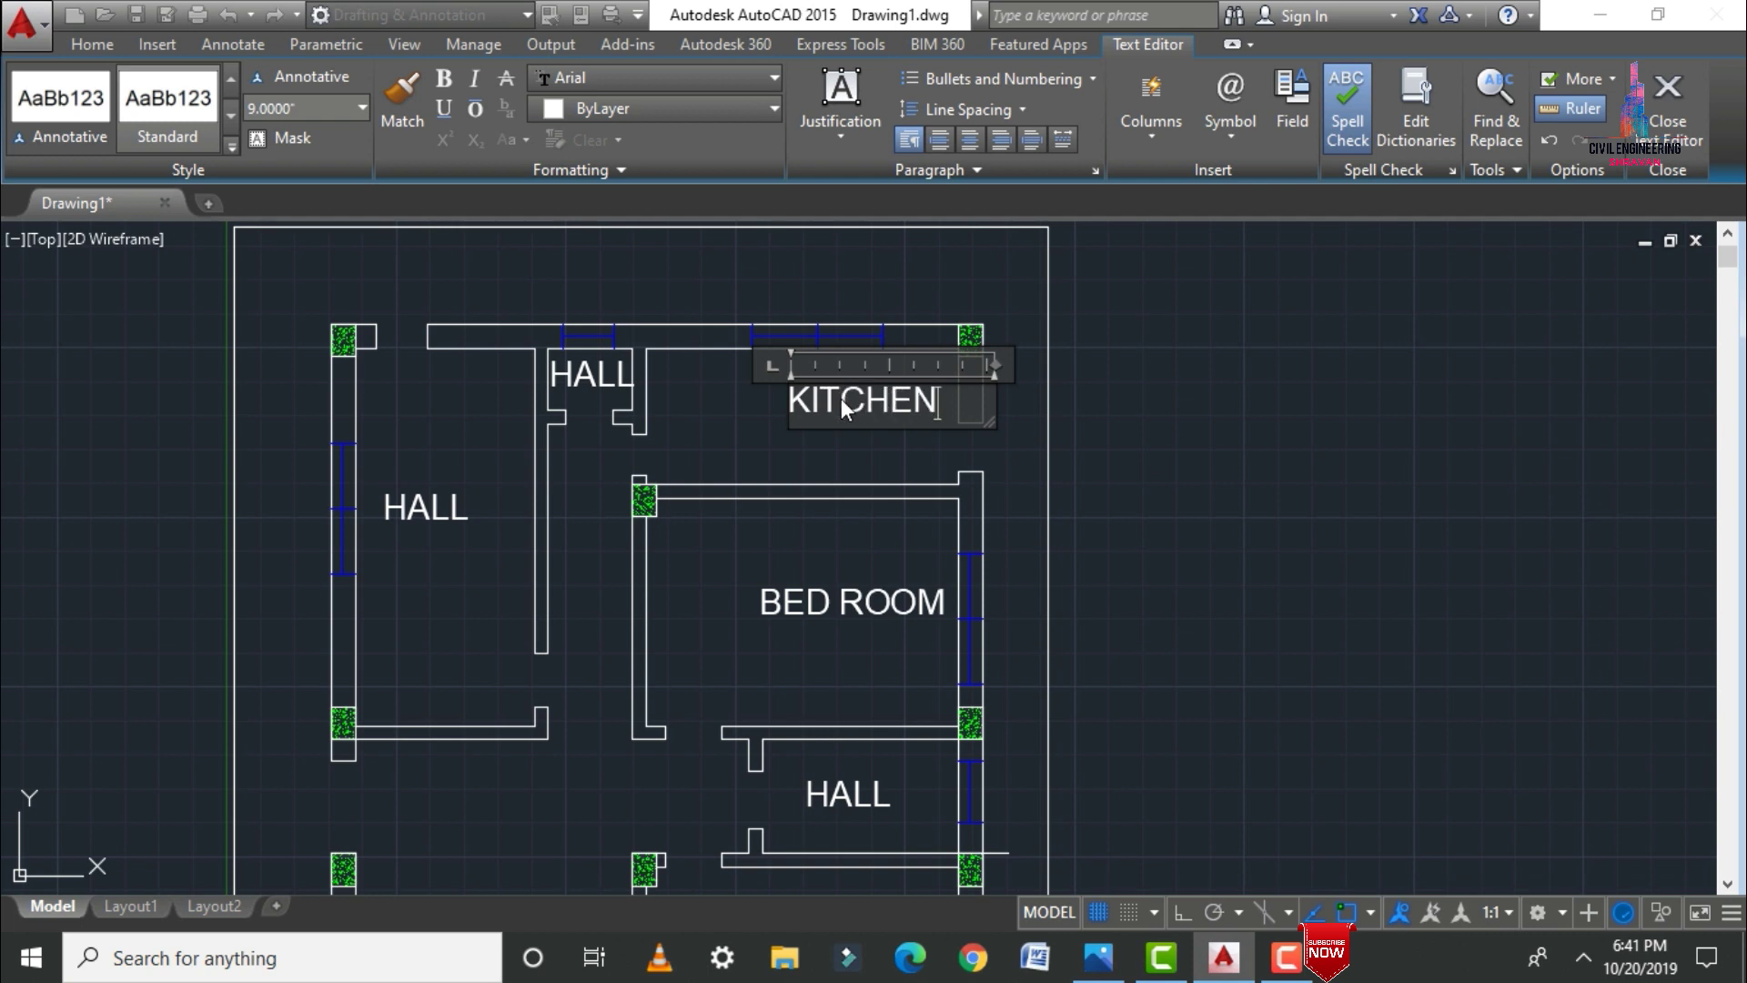
left_click(1177, 424)
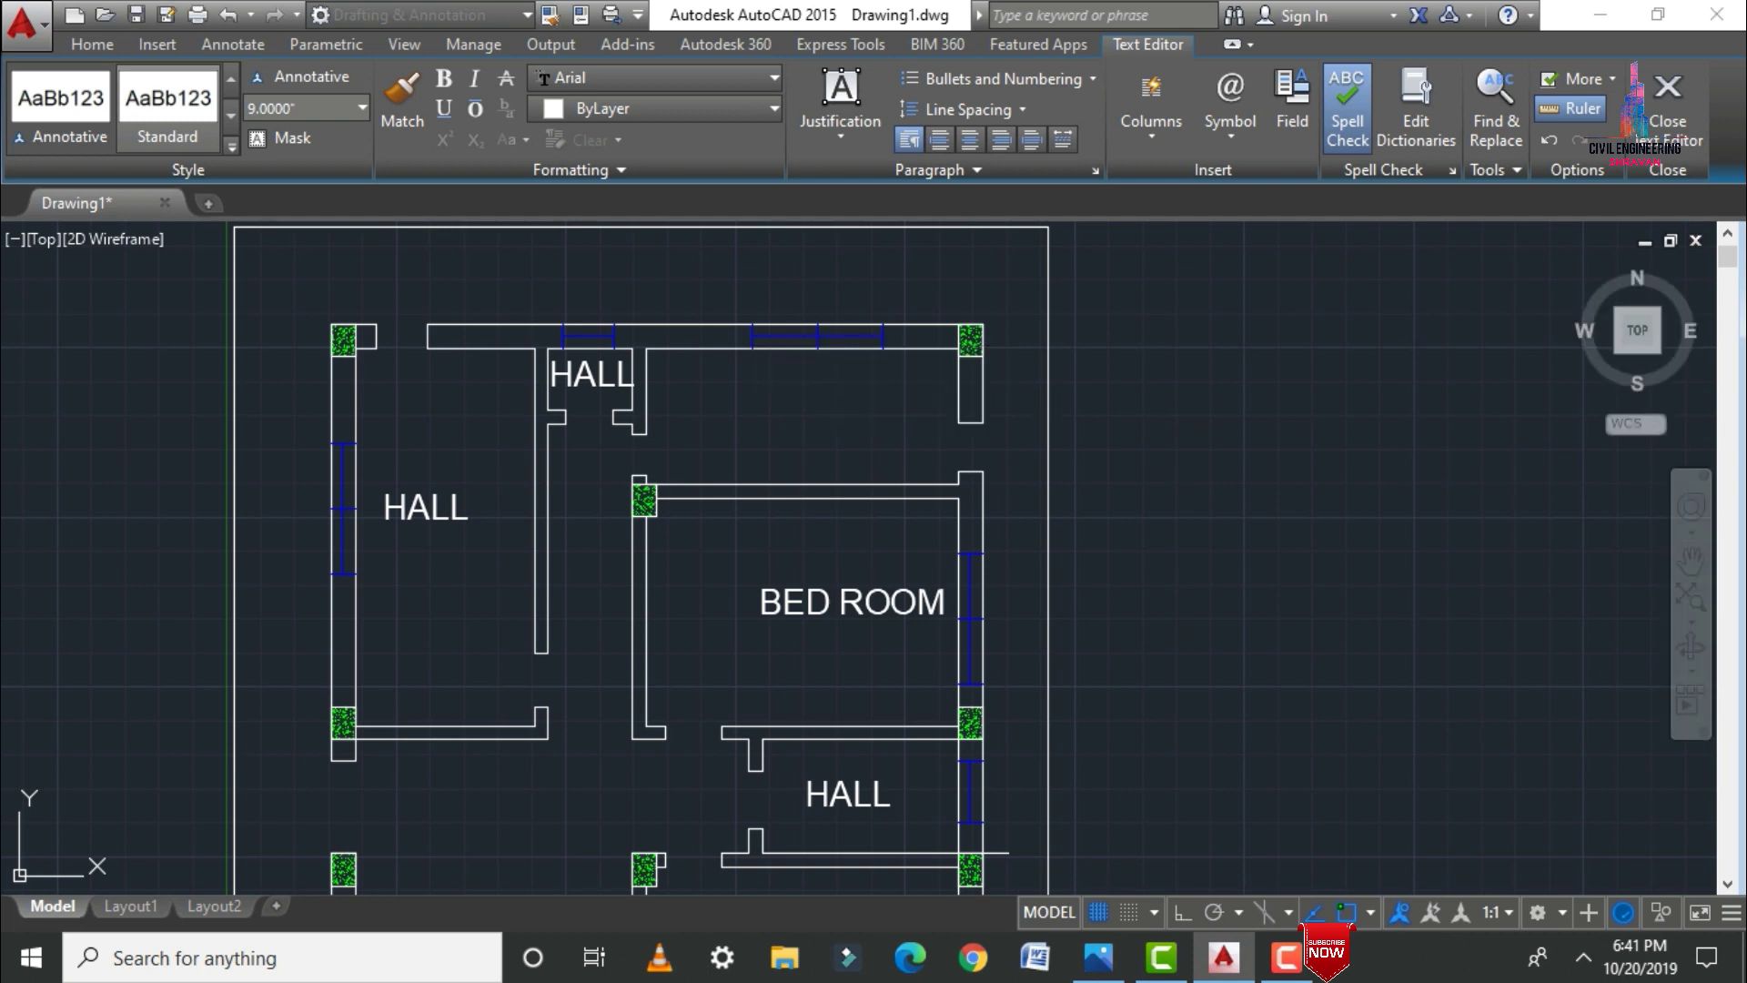
Step: Change the label of the small top-middle room to Puja
double_click(587, 374)
double_click(585, 376)
double_click(582, 374)
key("Delete")
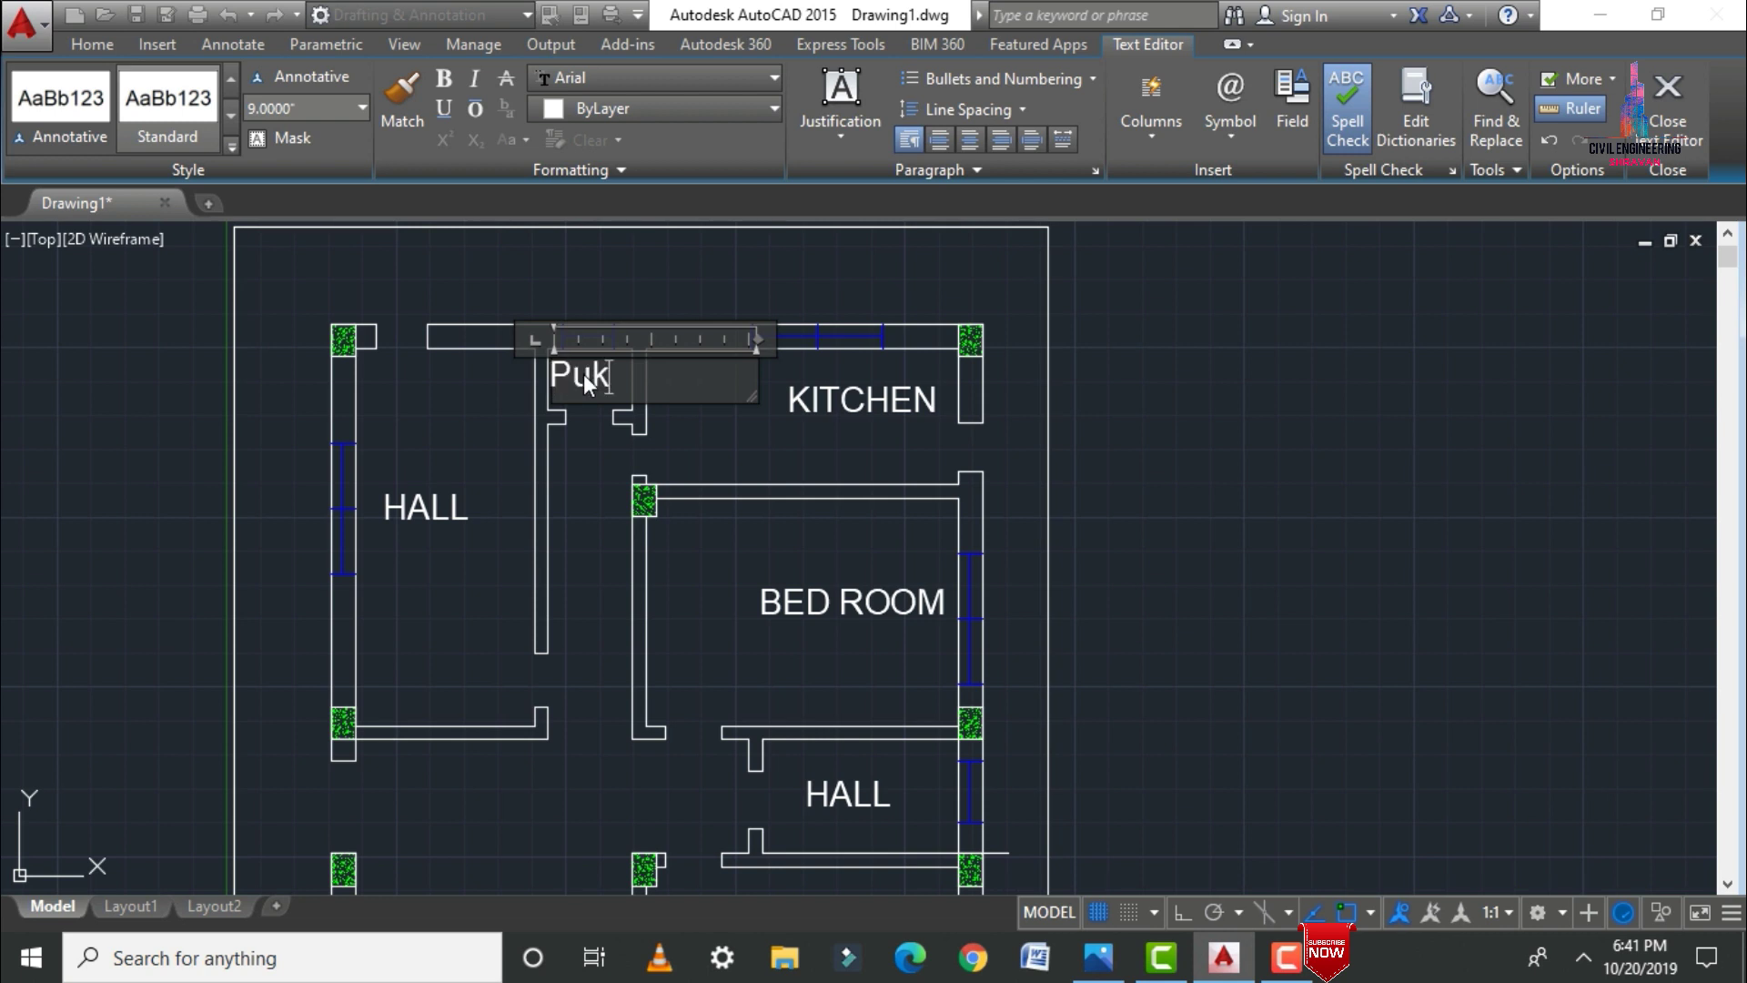
type("Puja")
left_click(1328, 486)
Step: Change the label of the upper-left room beside the Puja room to DINING
double_click(443, 526)
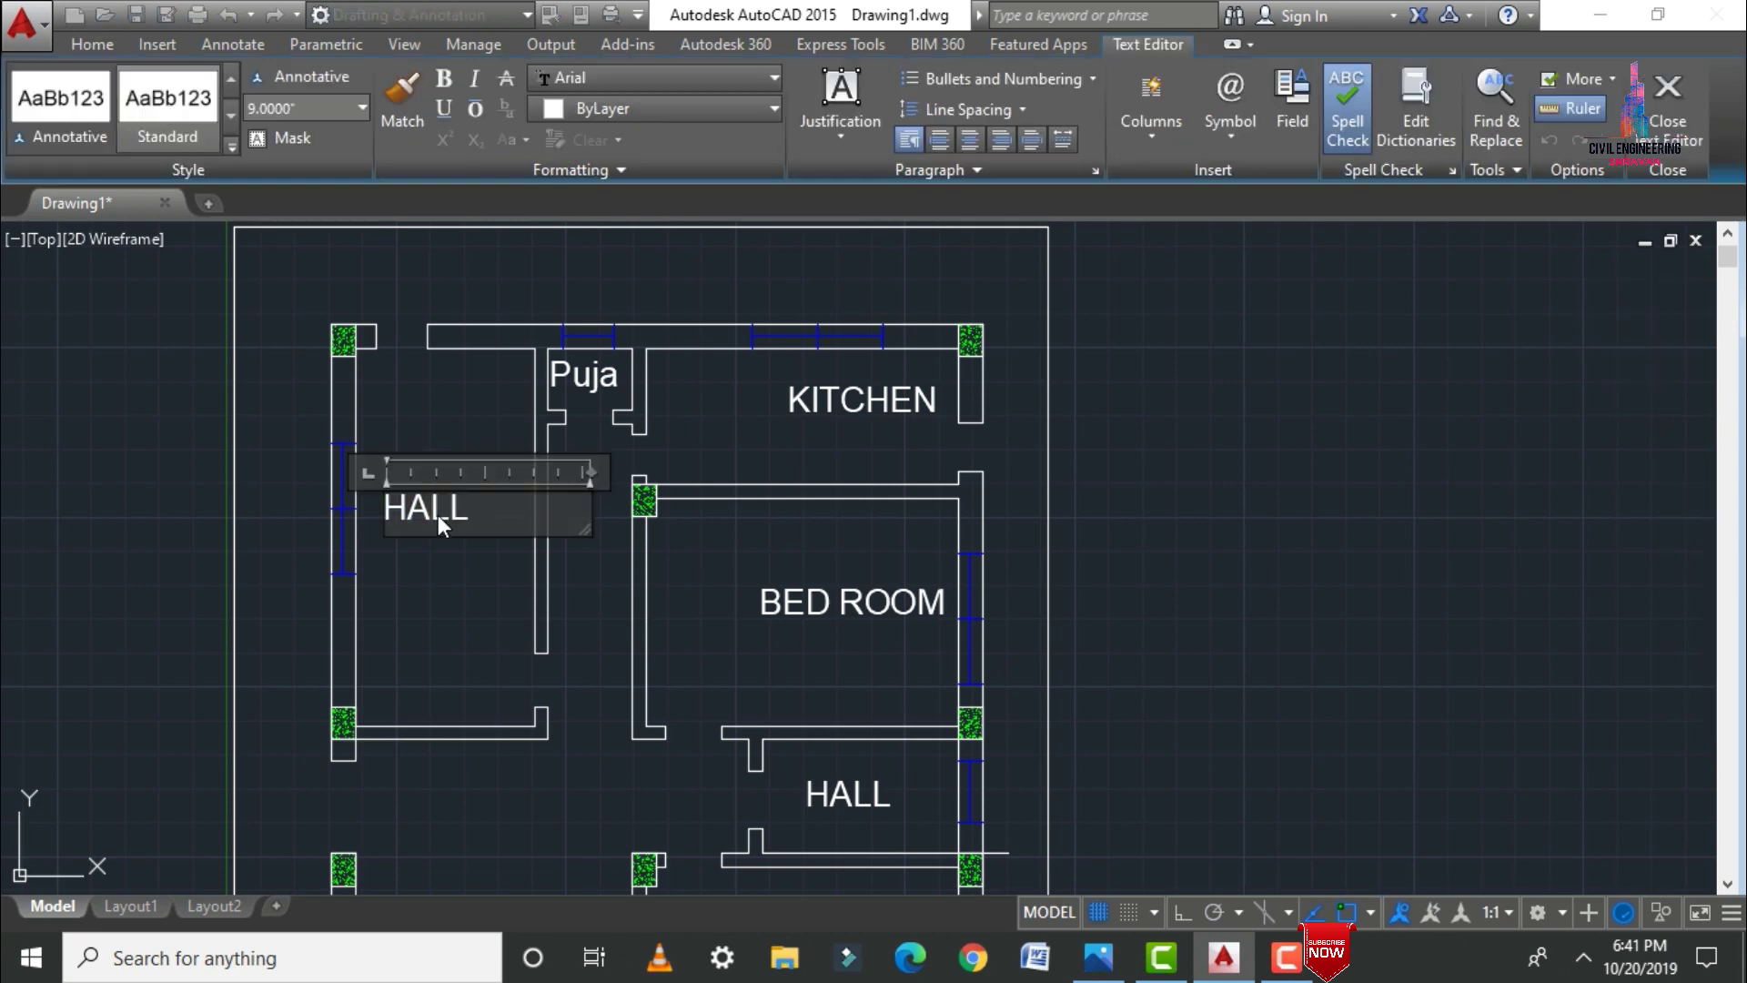
double_click(438, 511)
key("Delete")
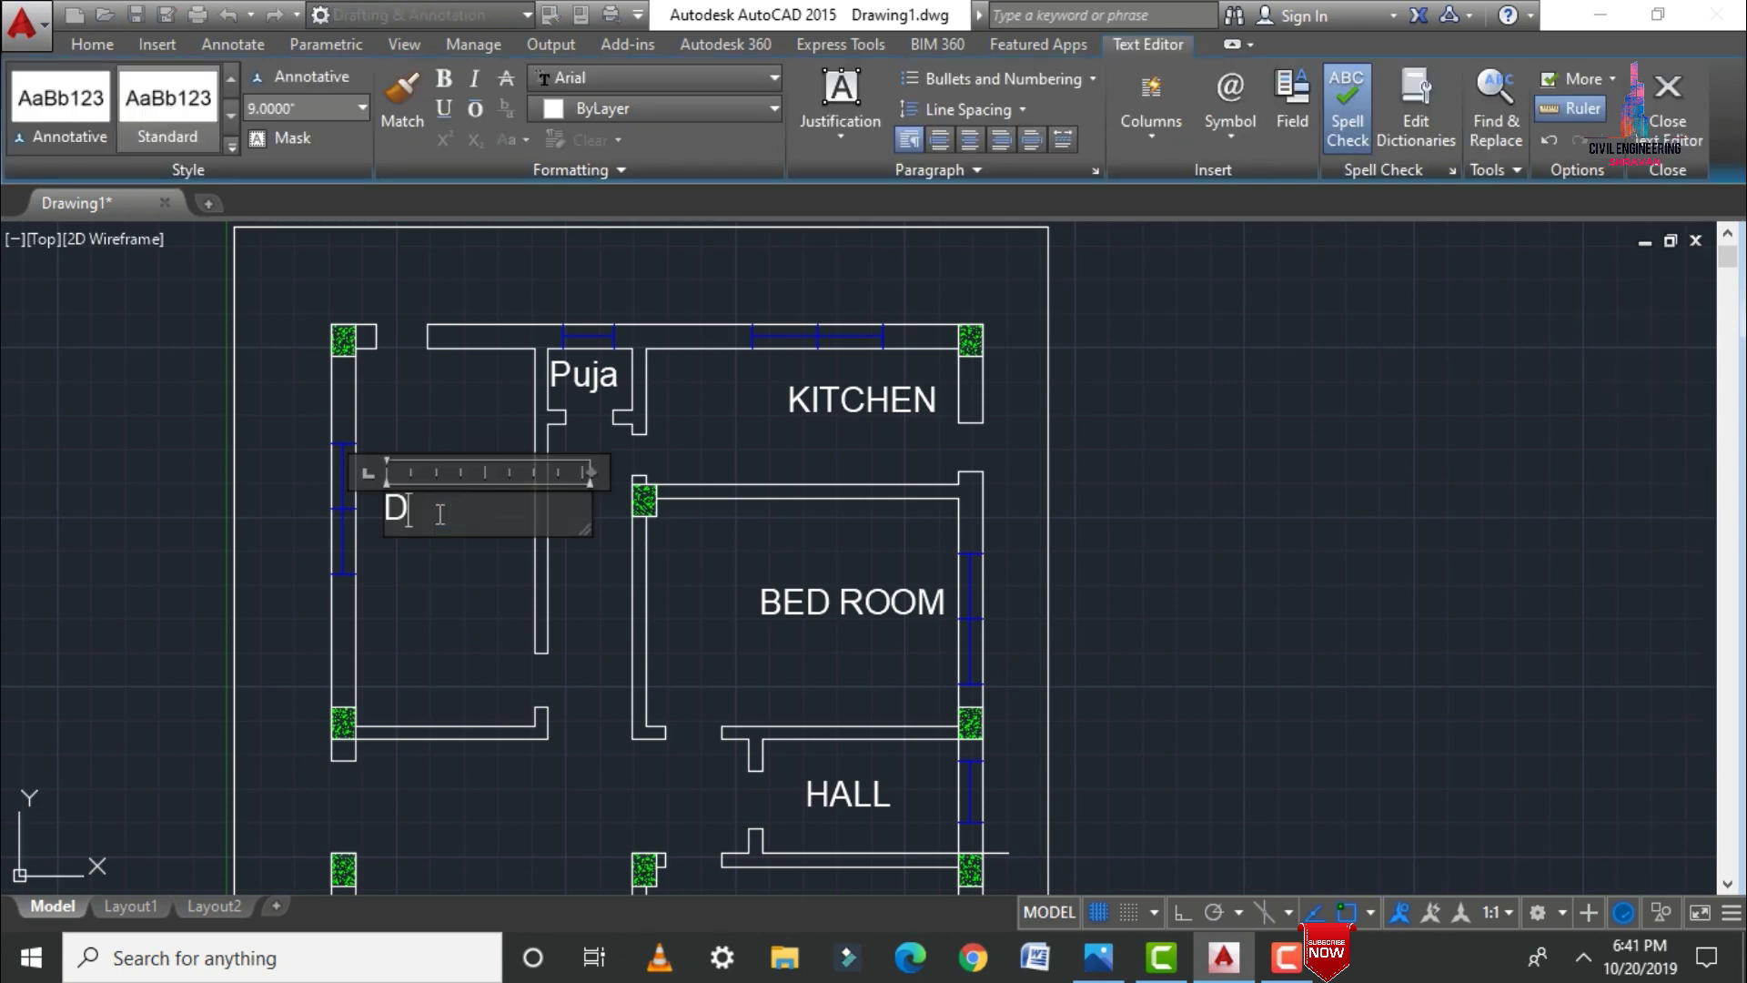
scroll(441, 513, "down", 2)
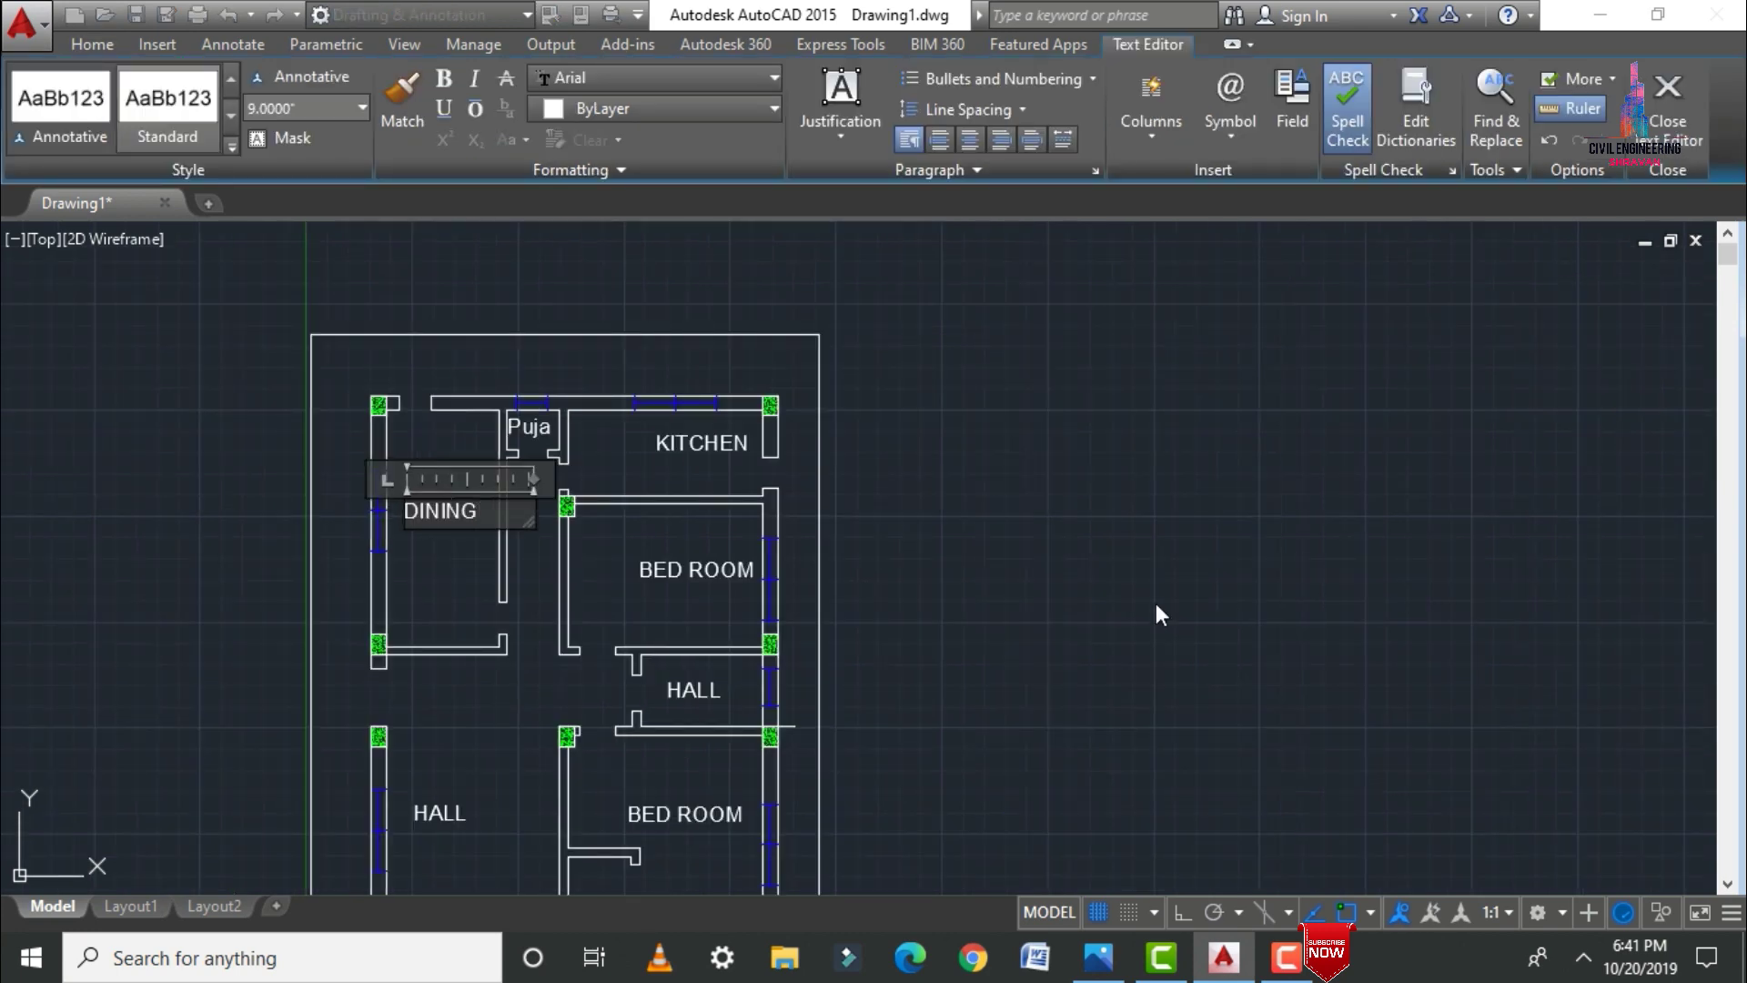
left_click(1155, 613)
Step: Change the label of the small room between the two bedrooms to Toilet
left_click(705, 683)
double_click(705, 683)
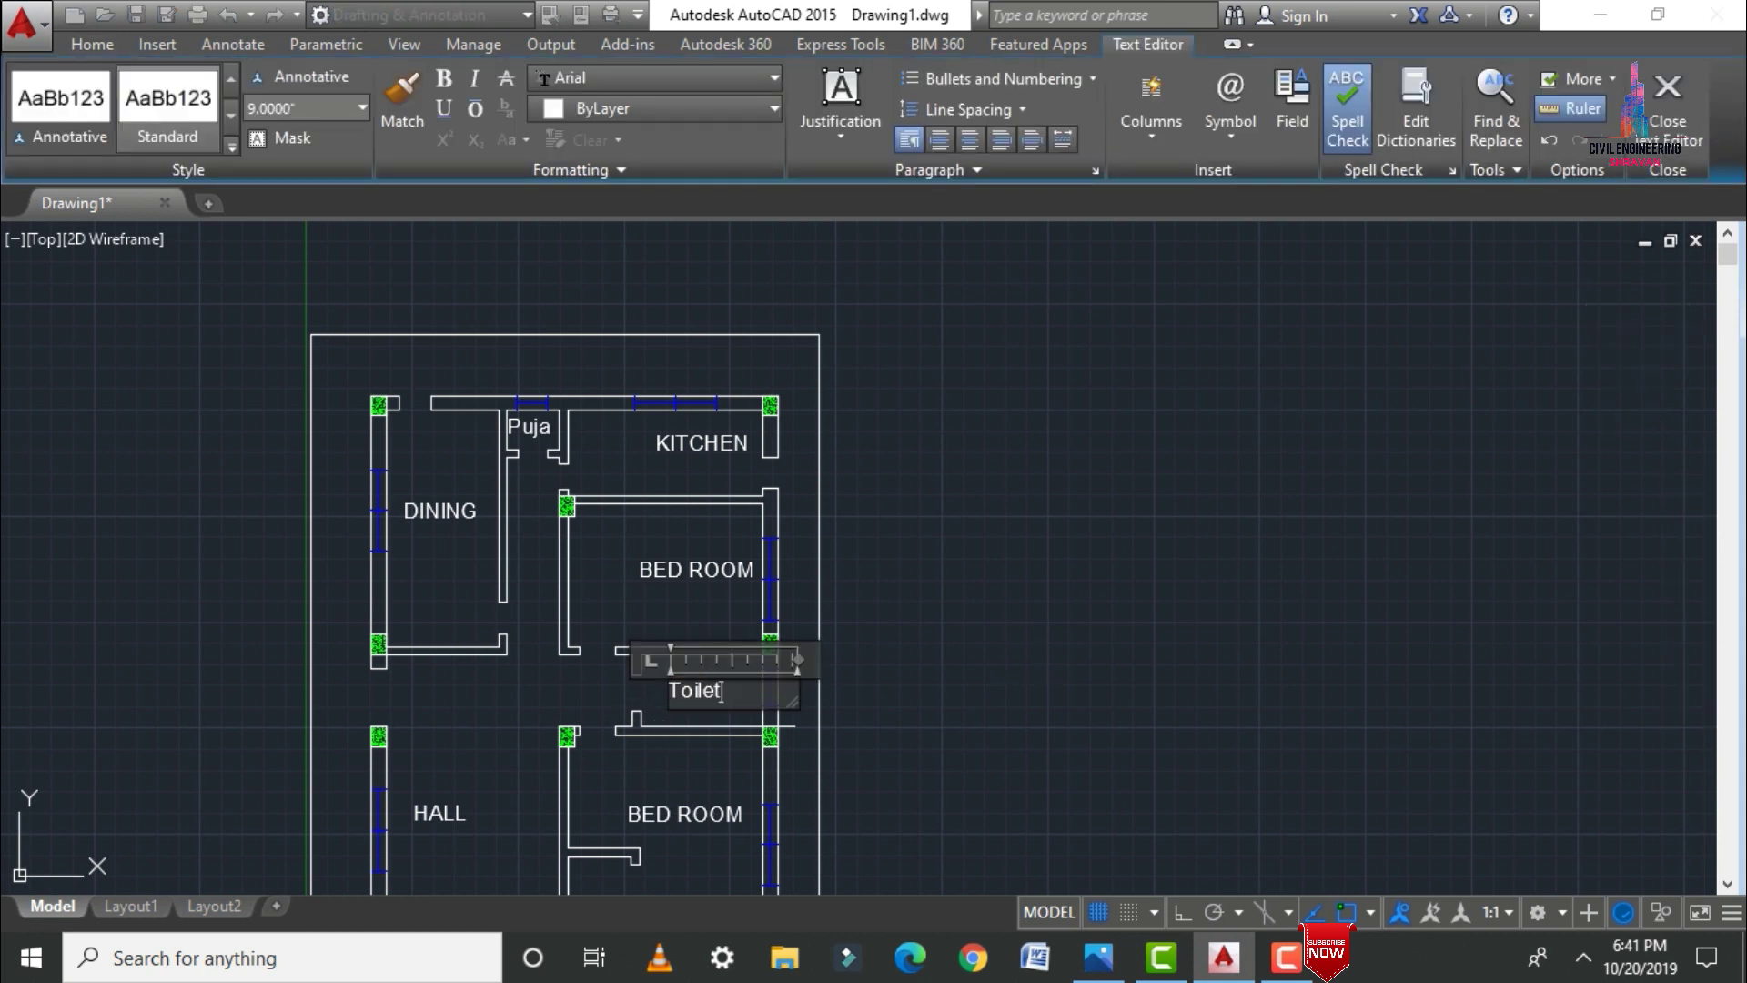
left_click(890, 605)
Step: Change the label of the small room directly above the staircase, beside the lower bedroom, to Toilet
scroll(889, 604, "down", 4)
scroll(738, 710, "up", 7)
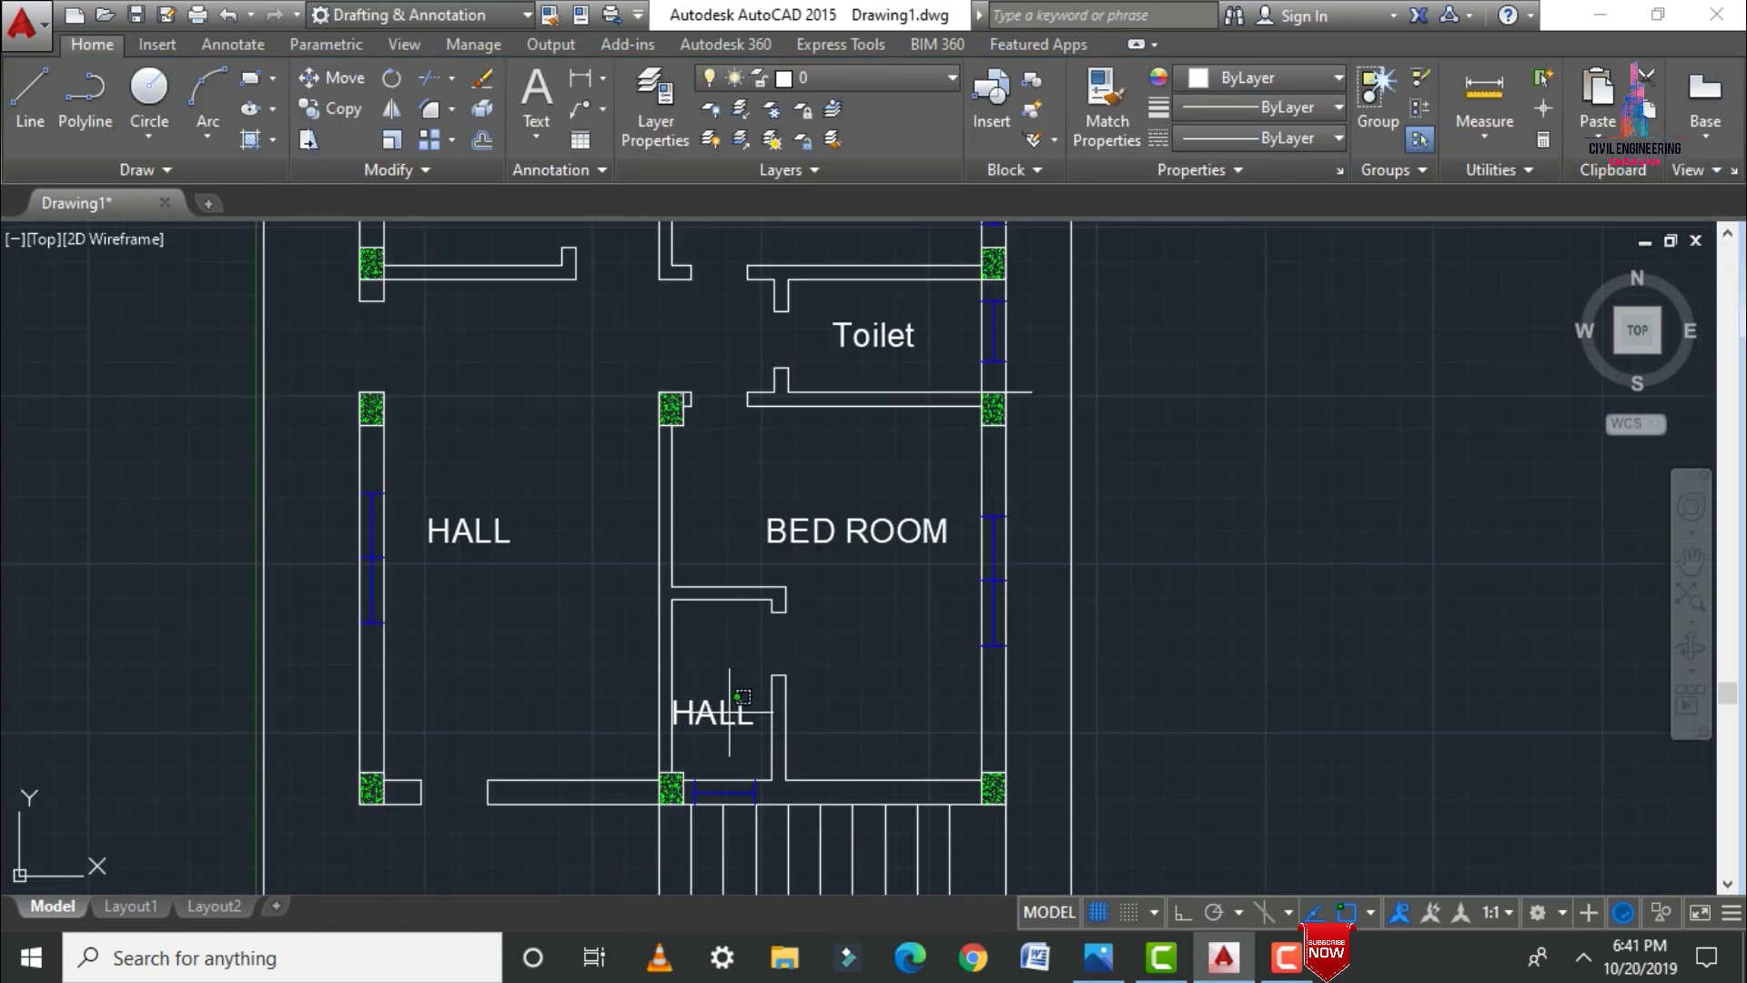
left_click(742, 696)
left_click(726, 724)
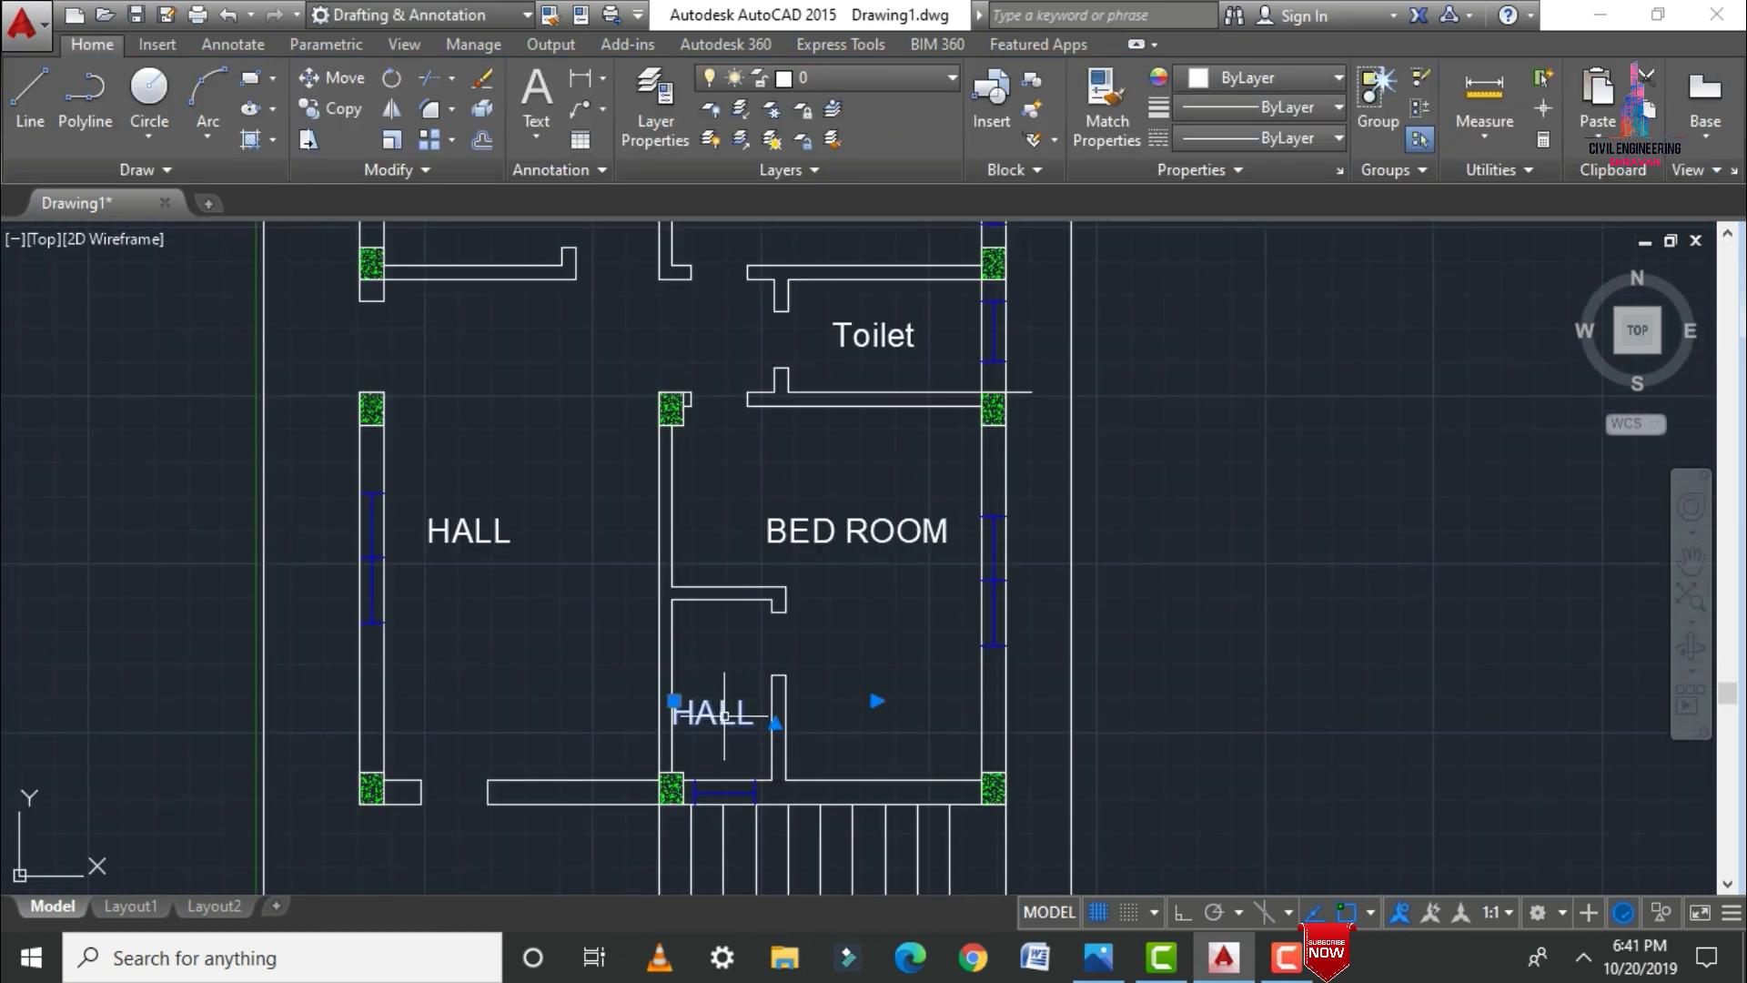
double_click(726, 719)
key("Delete")
type("T")
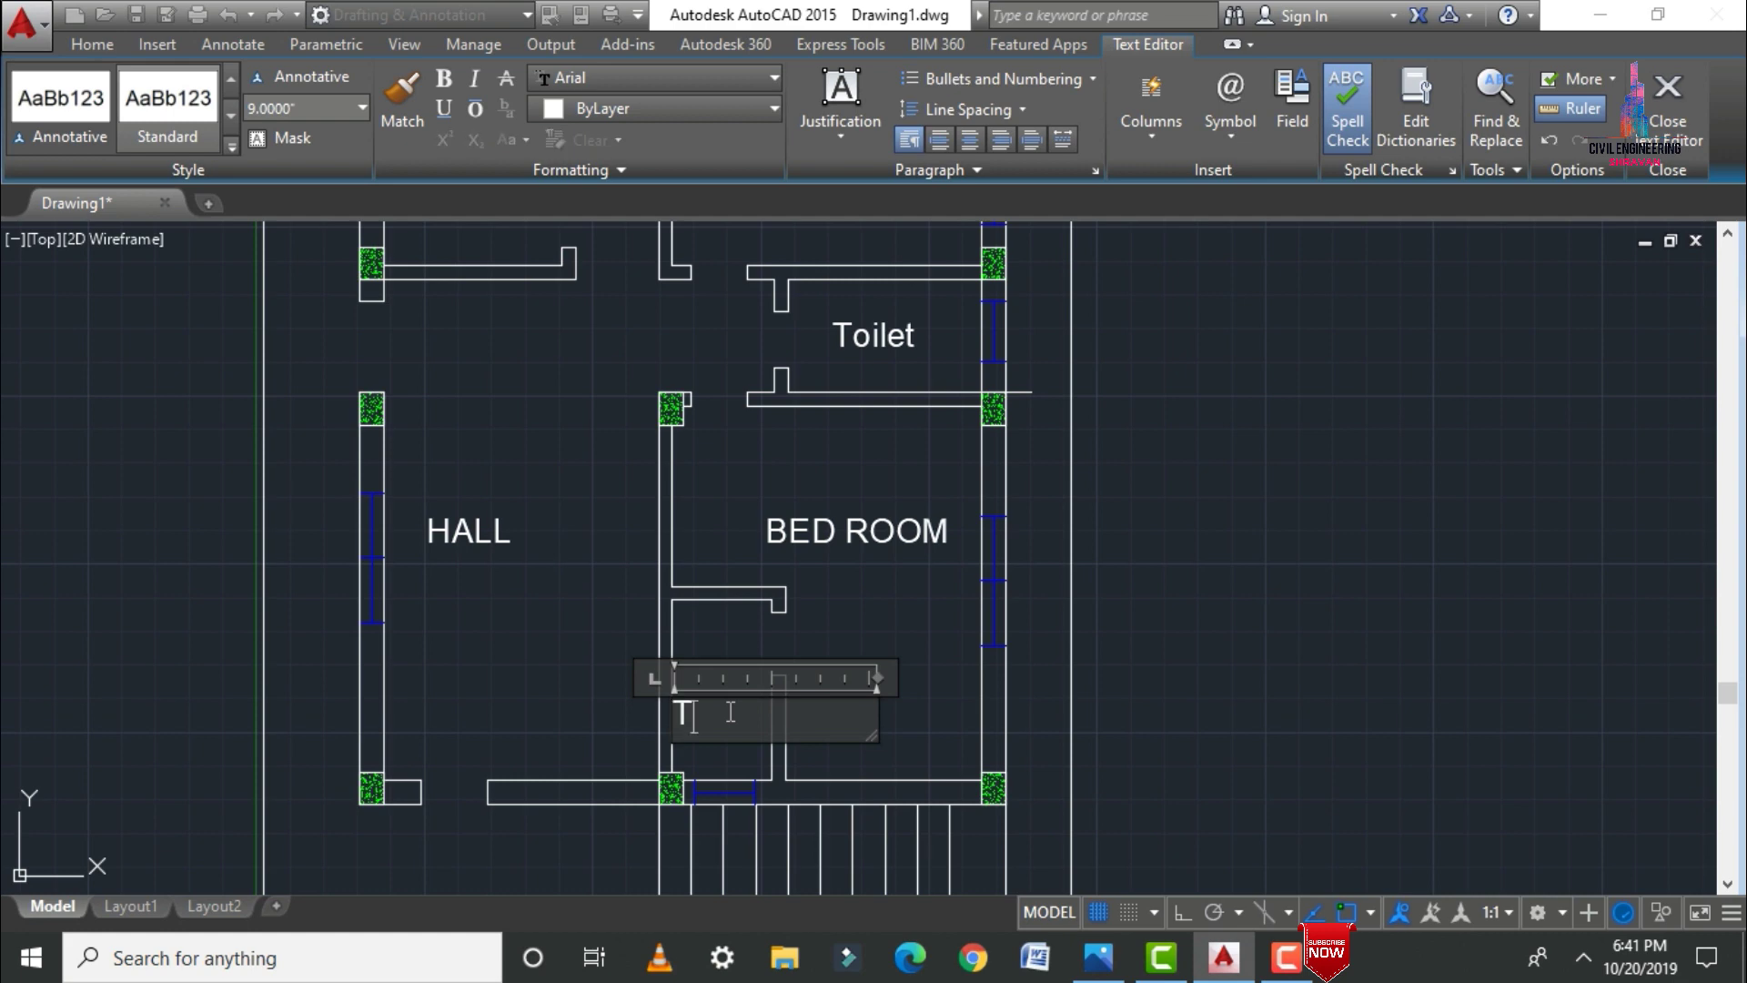
type("oilet")
left_click(1417, 461)
Step: Rotate the top view of the plan 90 degrees clockwise and zoom to the drawing extents
scroll(1412, 448, "down", 4)
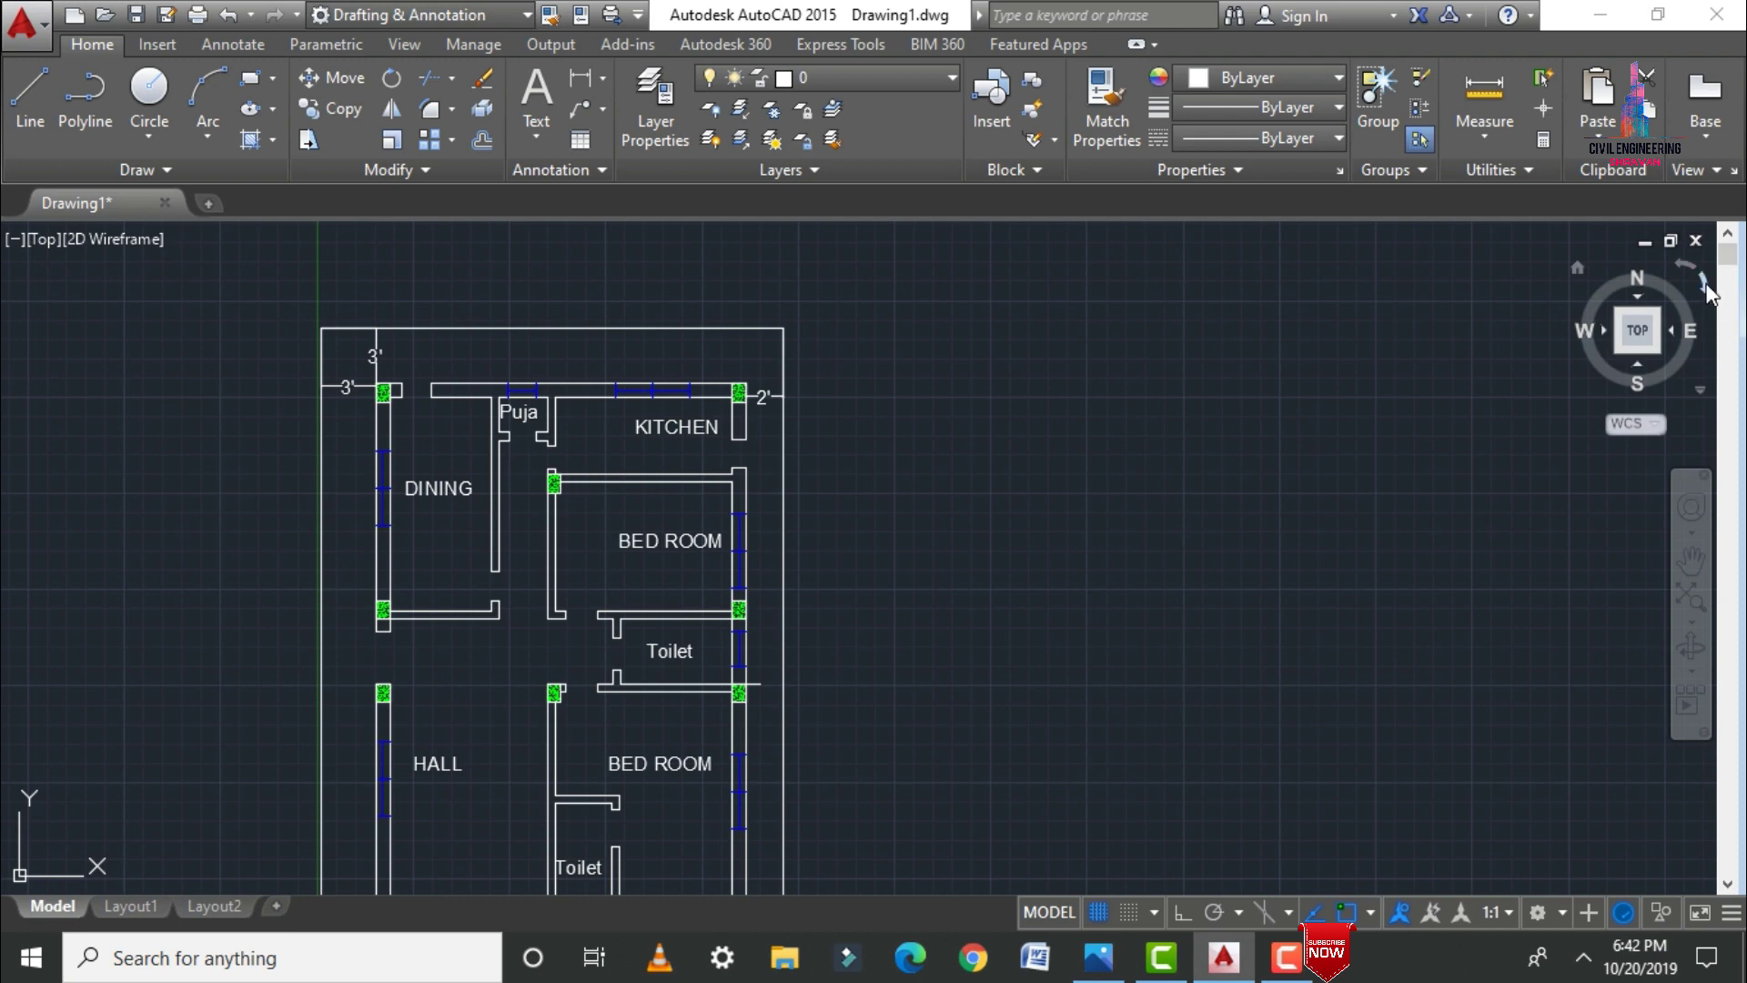
left_click(1702, 280)
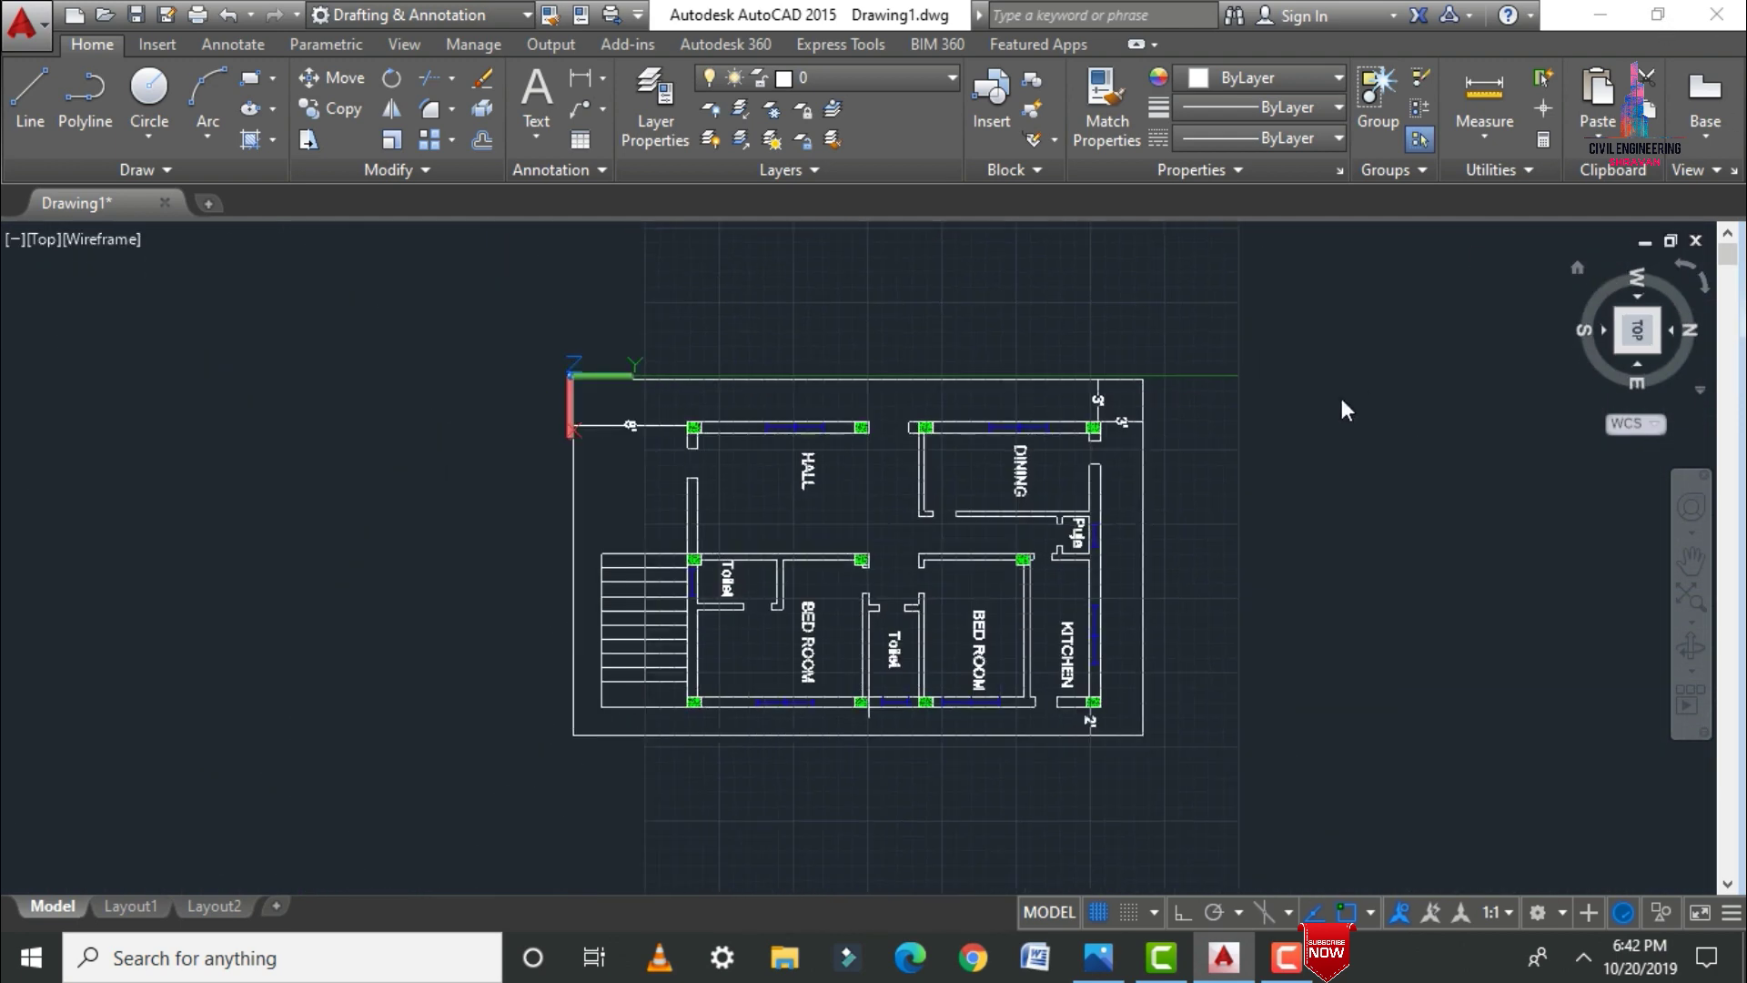
type("z")
key("Return")
type("e")
key("Return")
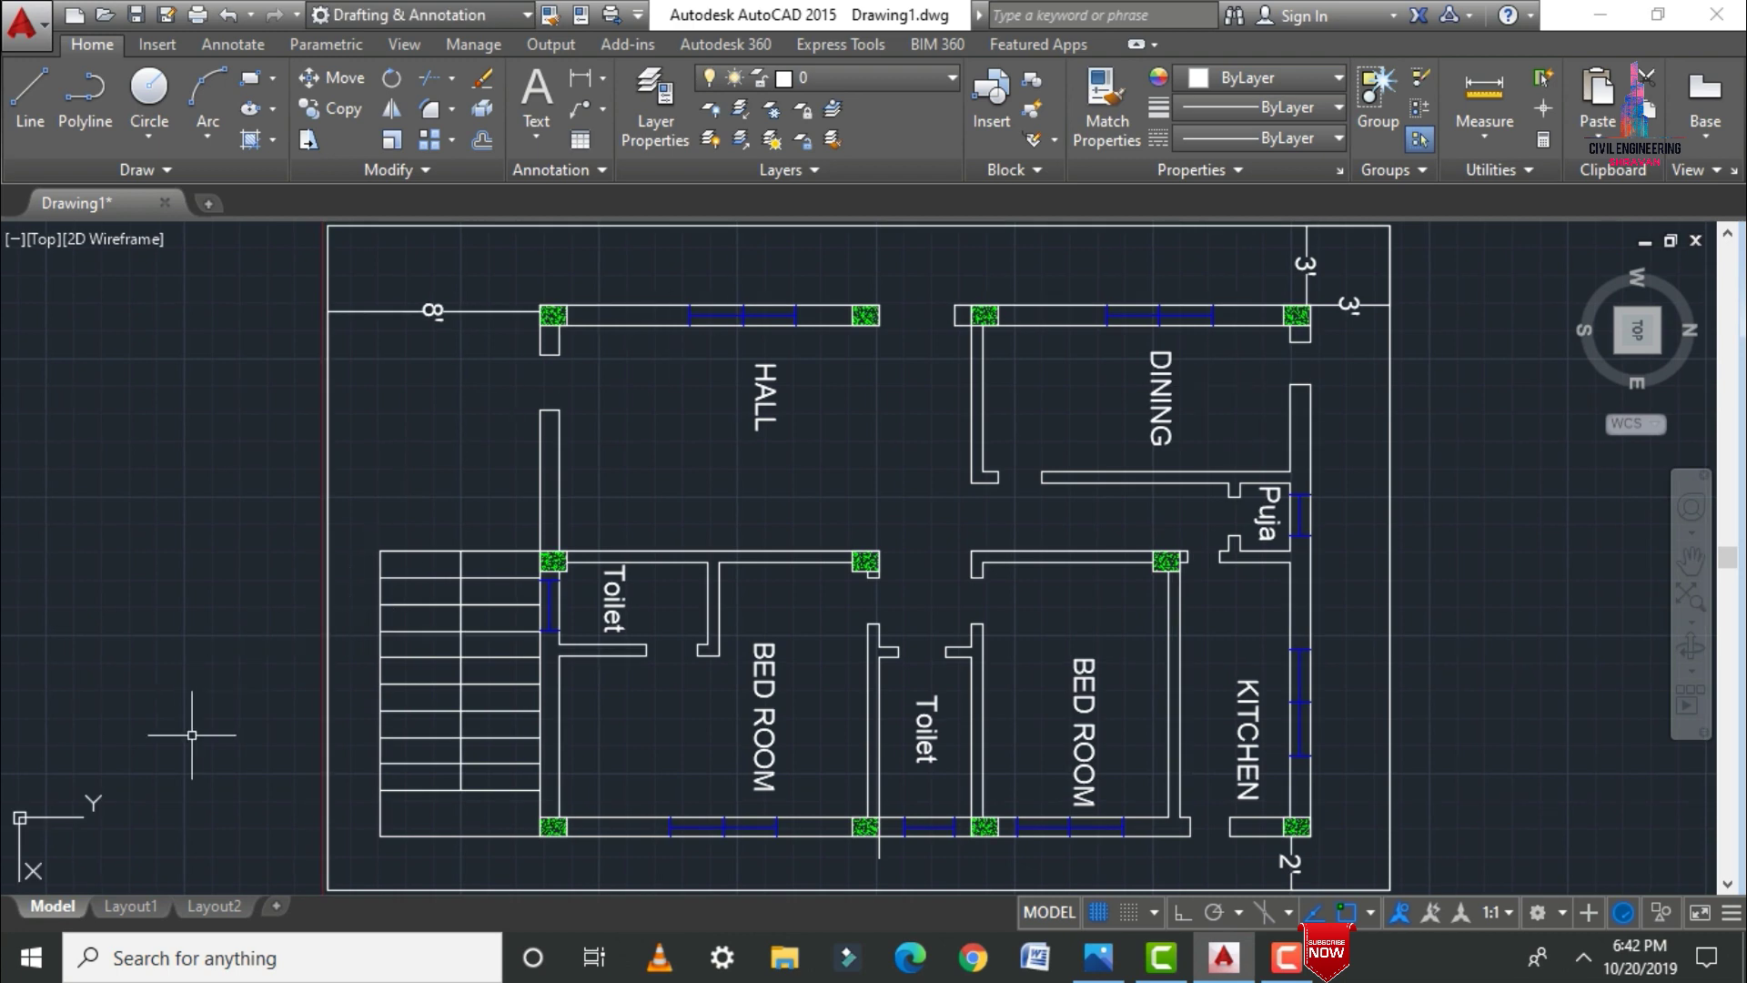
Step: Switch to Layout2, keeping its existing page setup, and export the current layout to the Desktop as a PDF named ZZZZZZZZ
left_click(211, 907)
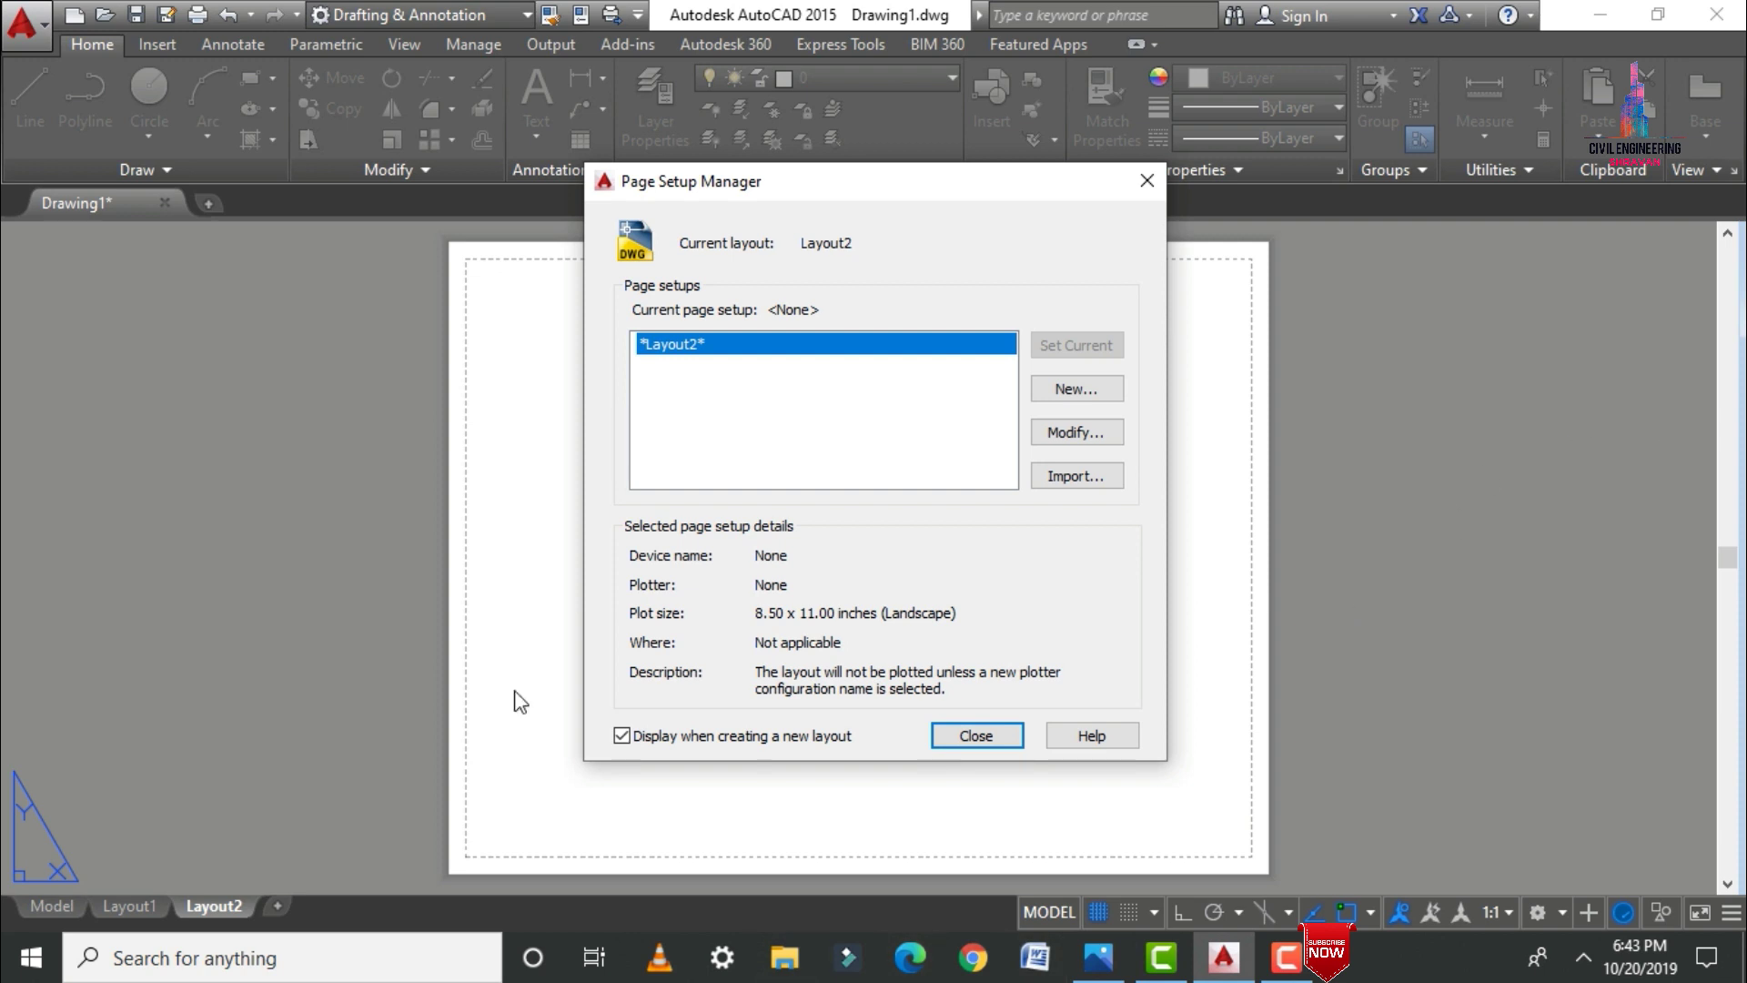
left_click(962, 743)
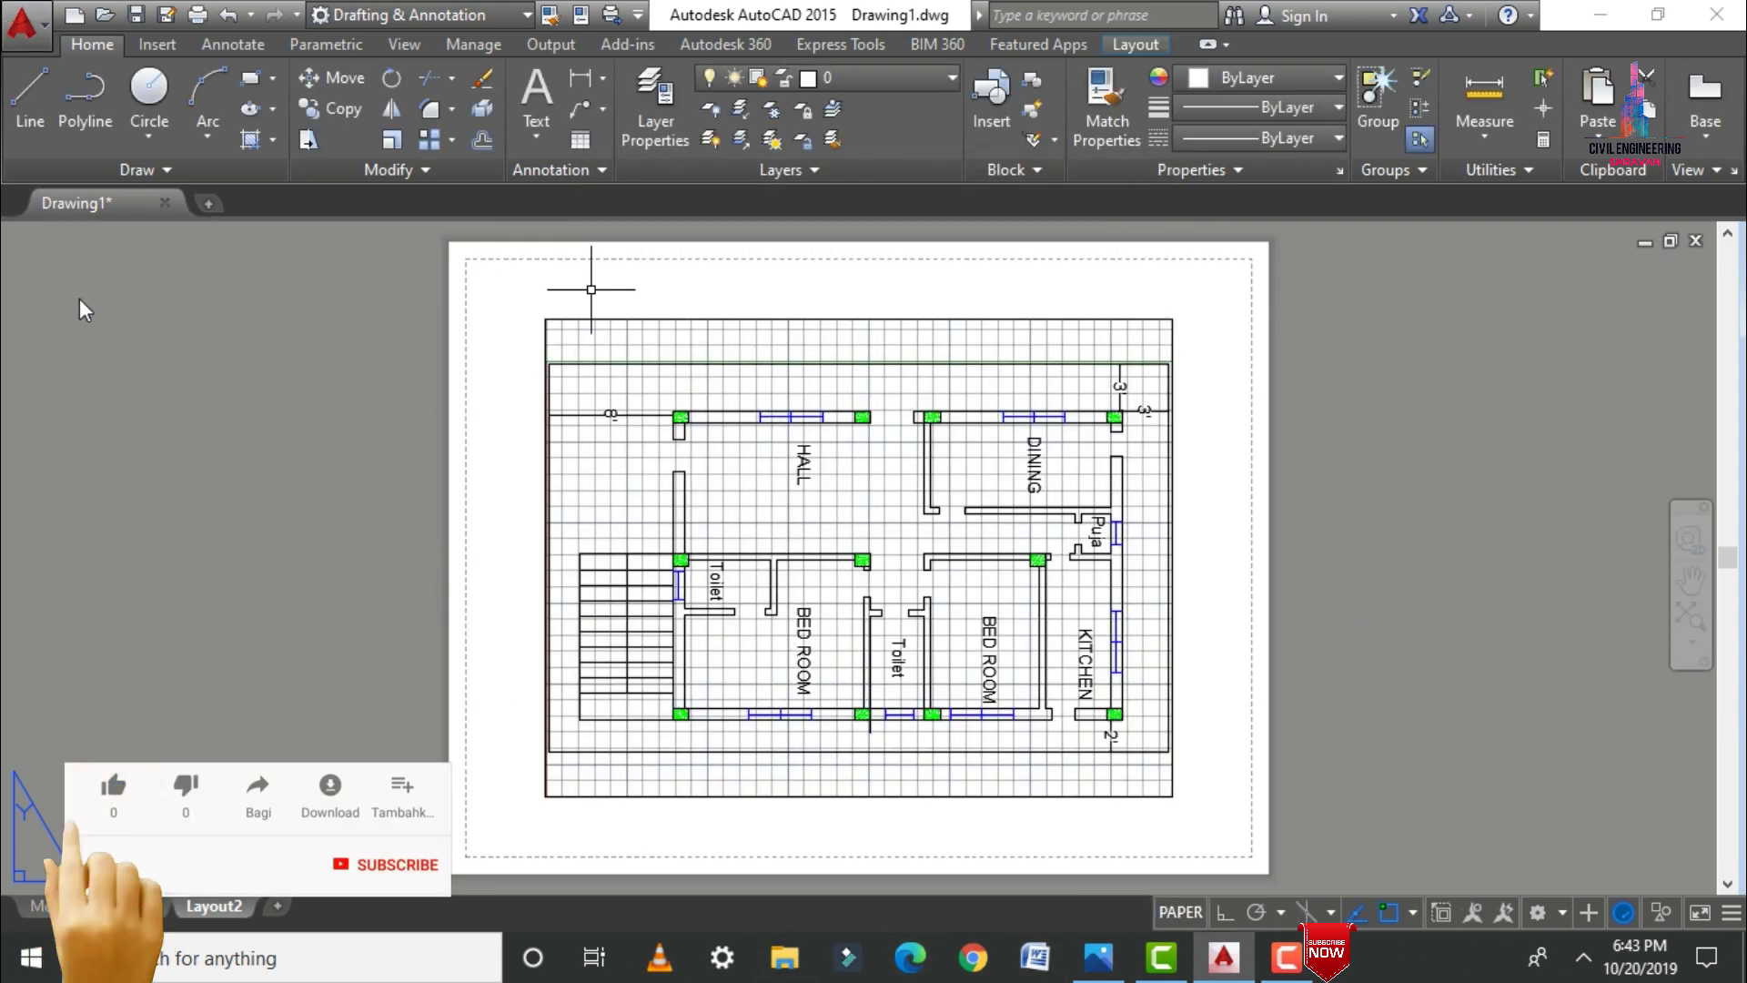
left_click(20, 26)
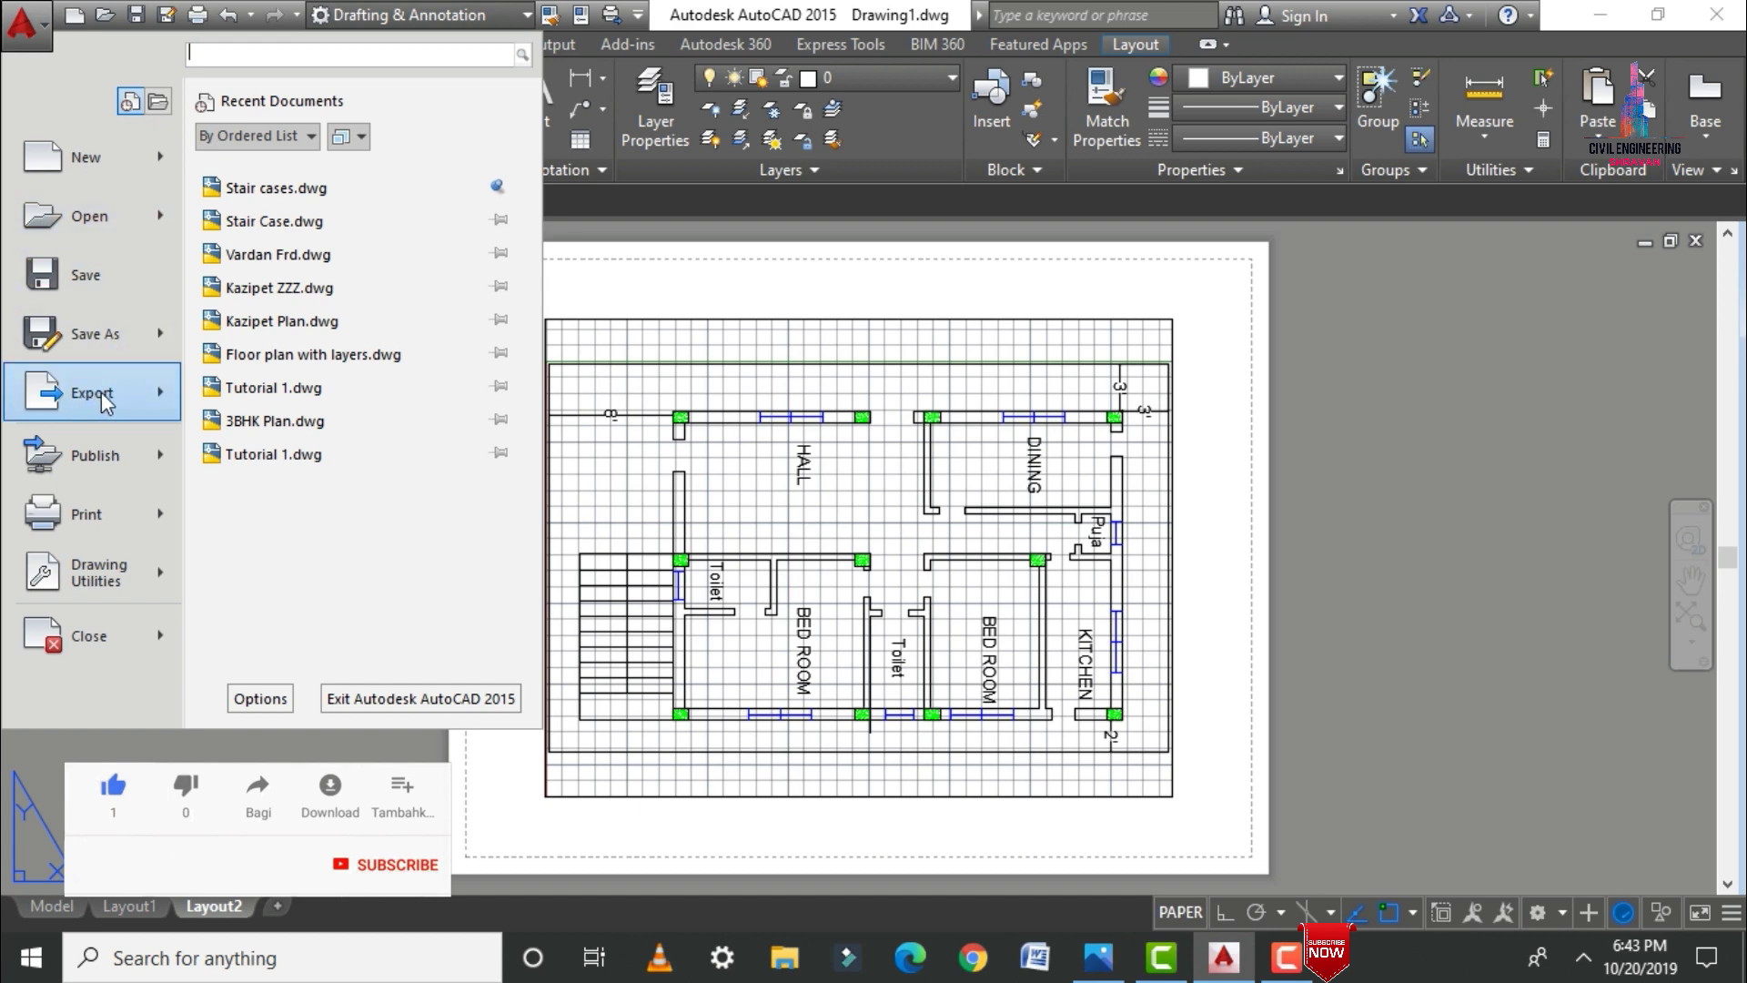
mouse_move(102, 397)
left_click(266, 407)
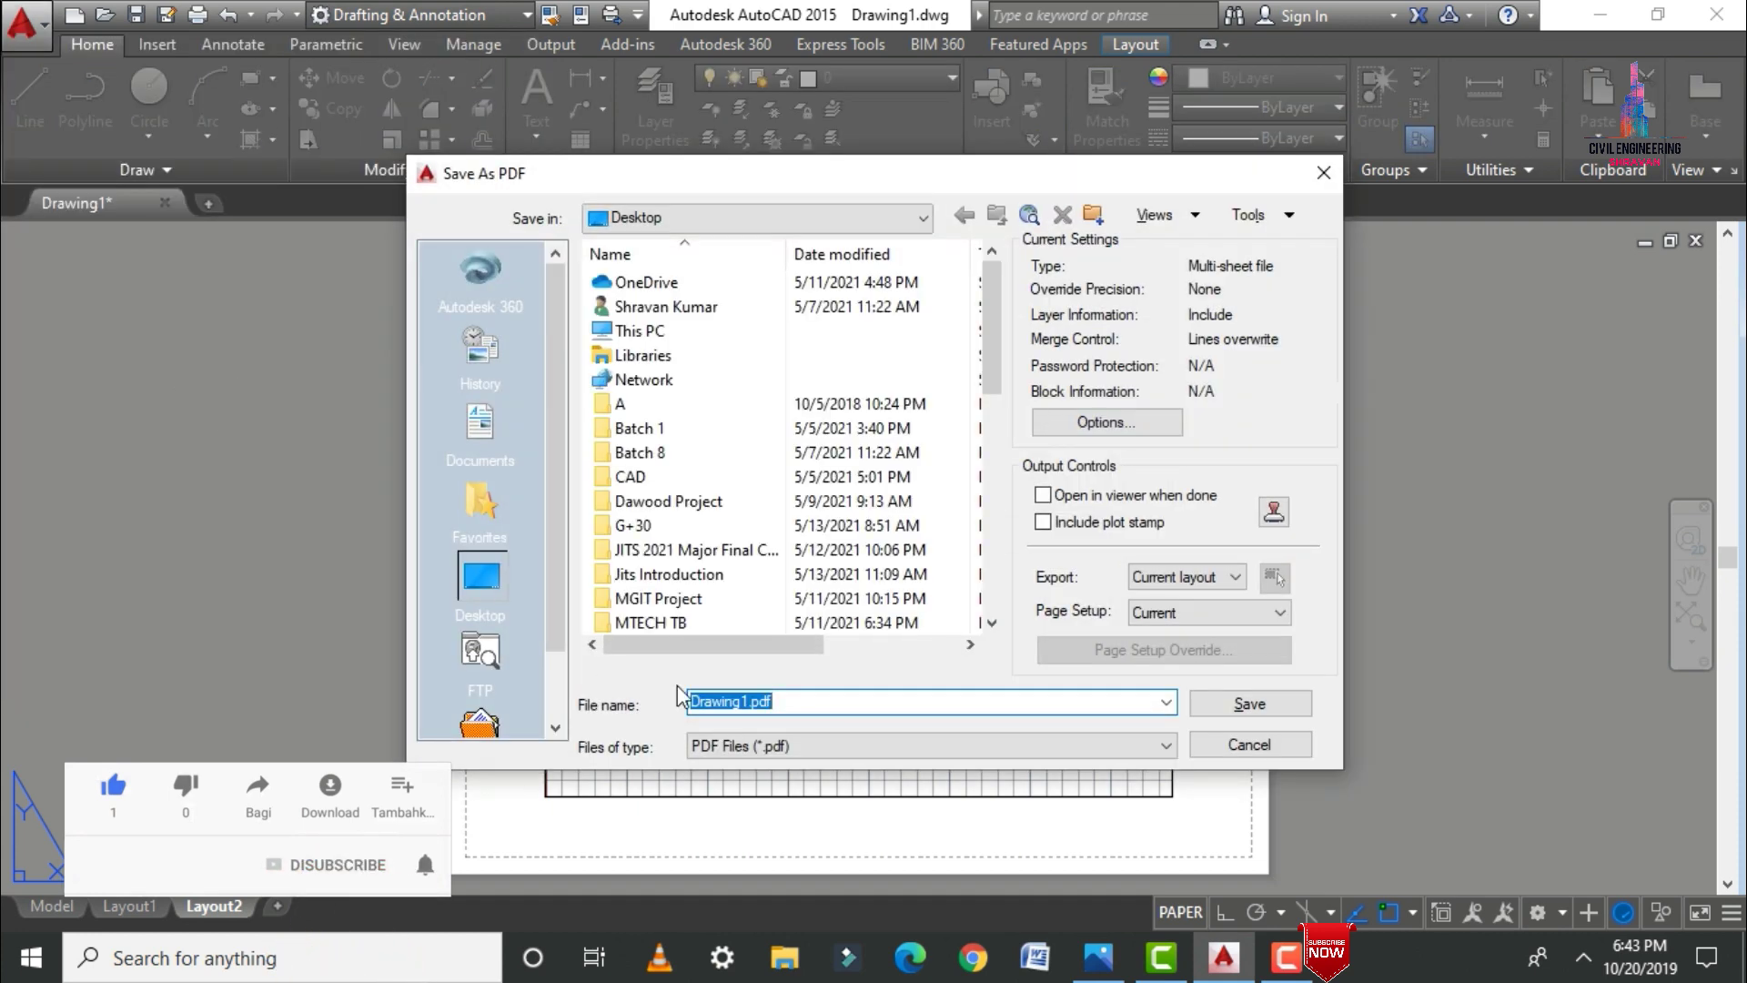
type("ZZZZZZZZ")
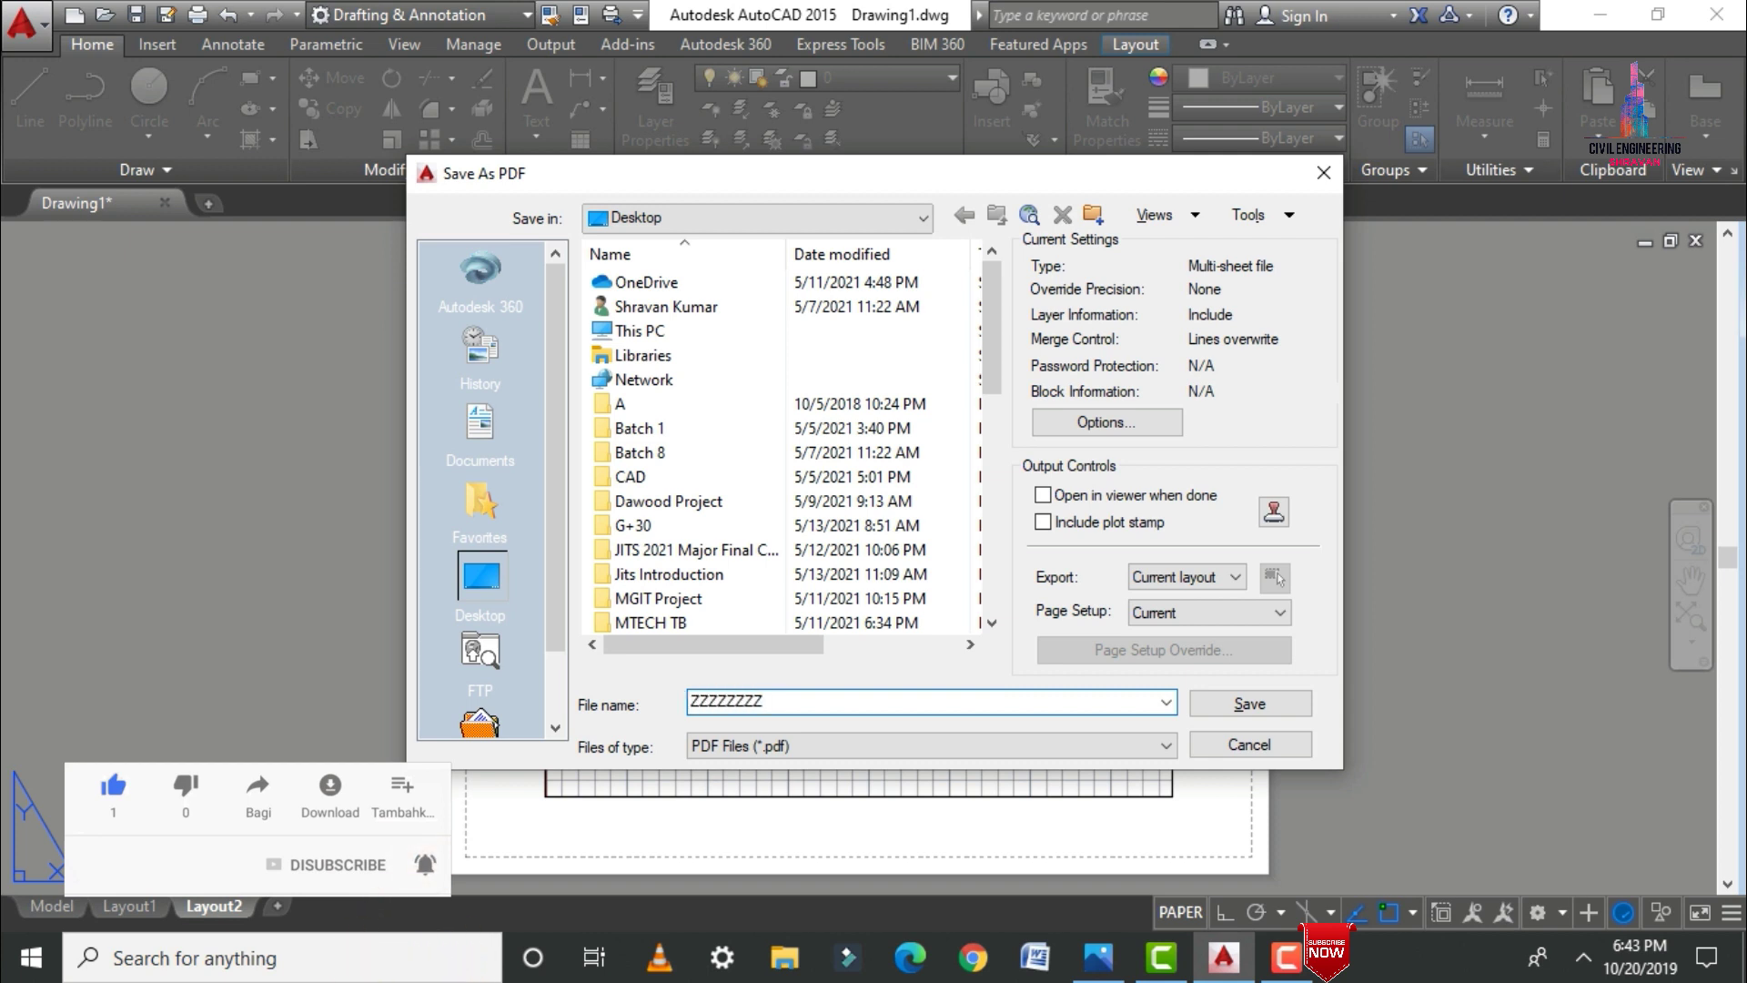
key("Return")
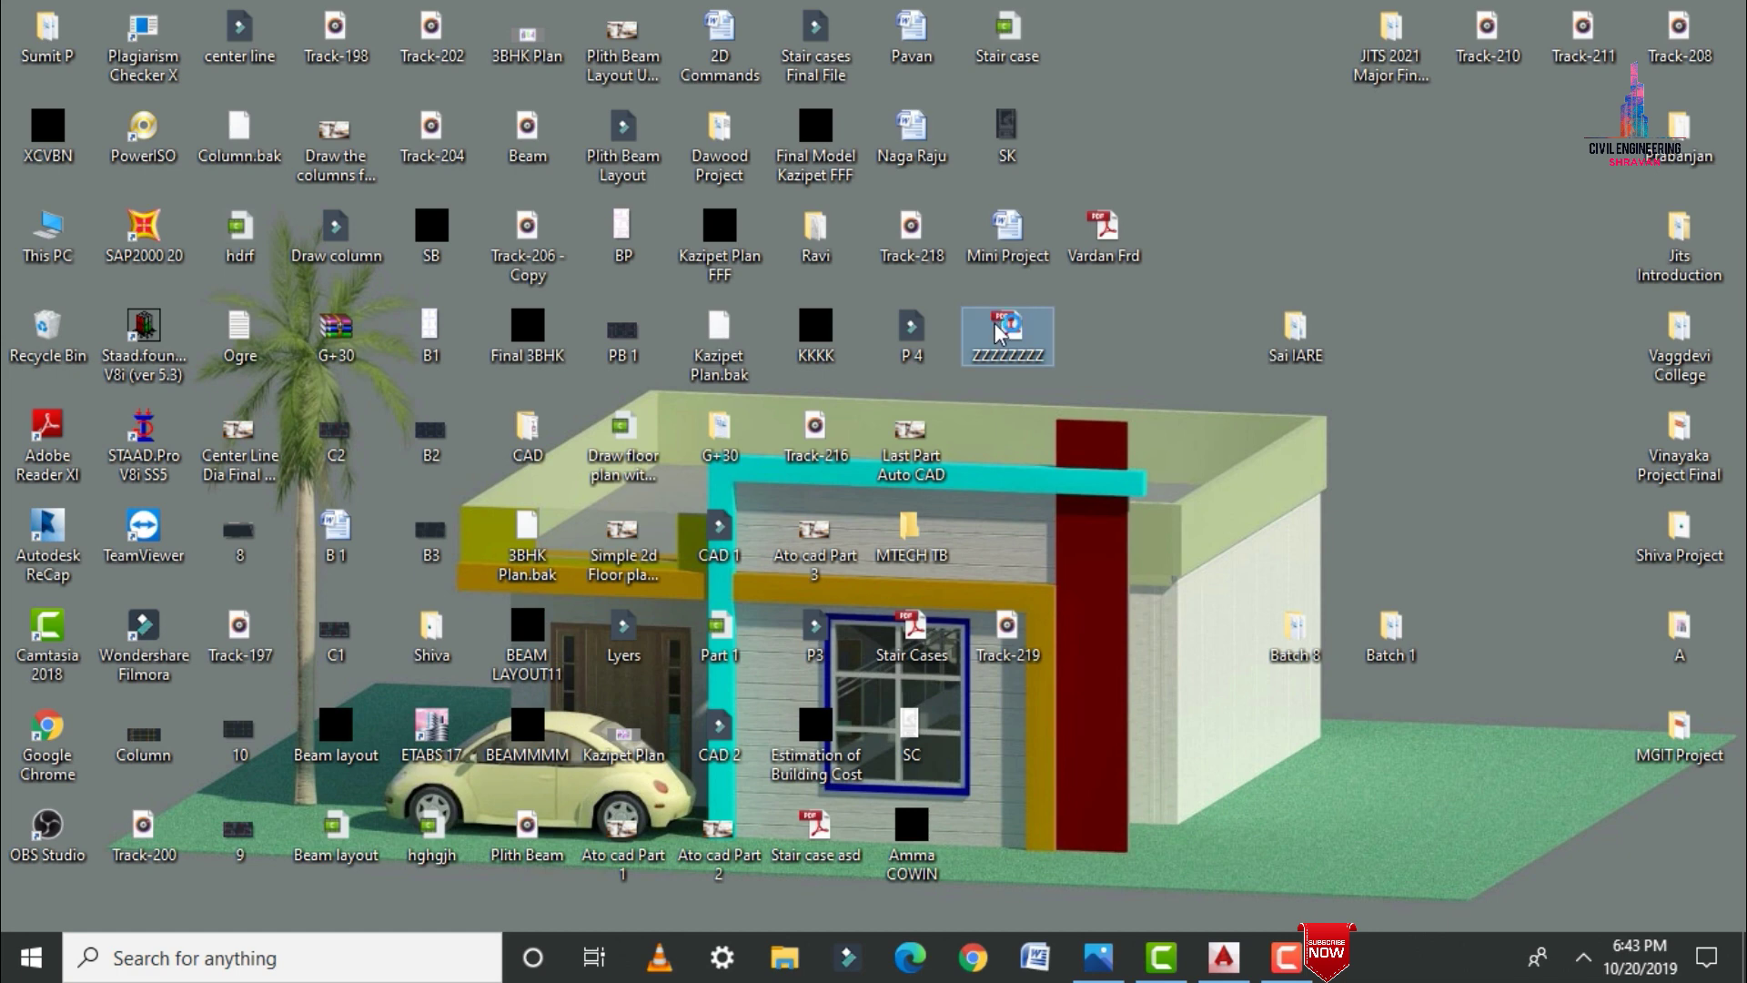
Step: Open the exported ZZZZZZZZ PDF from the desktop in Adobe Reader and collapse its layer list to inspect the plan
double_click(1005, 329)
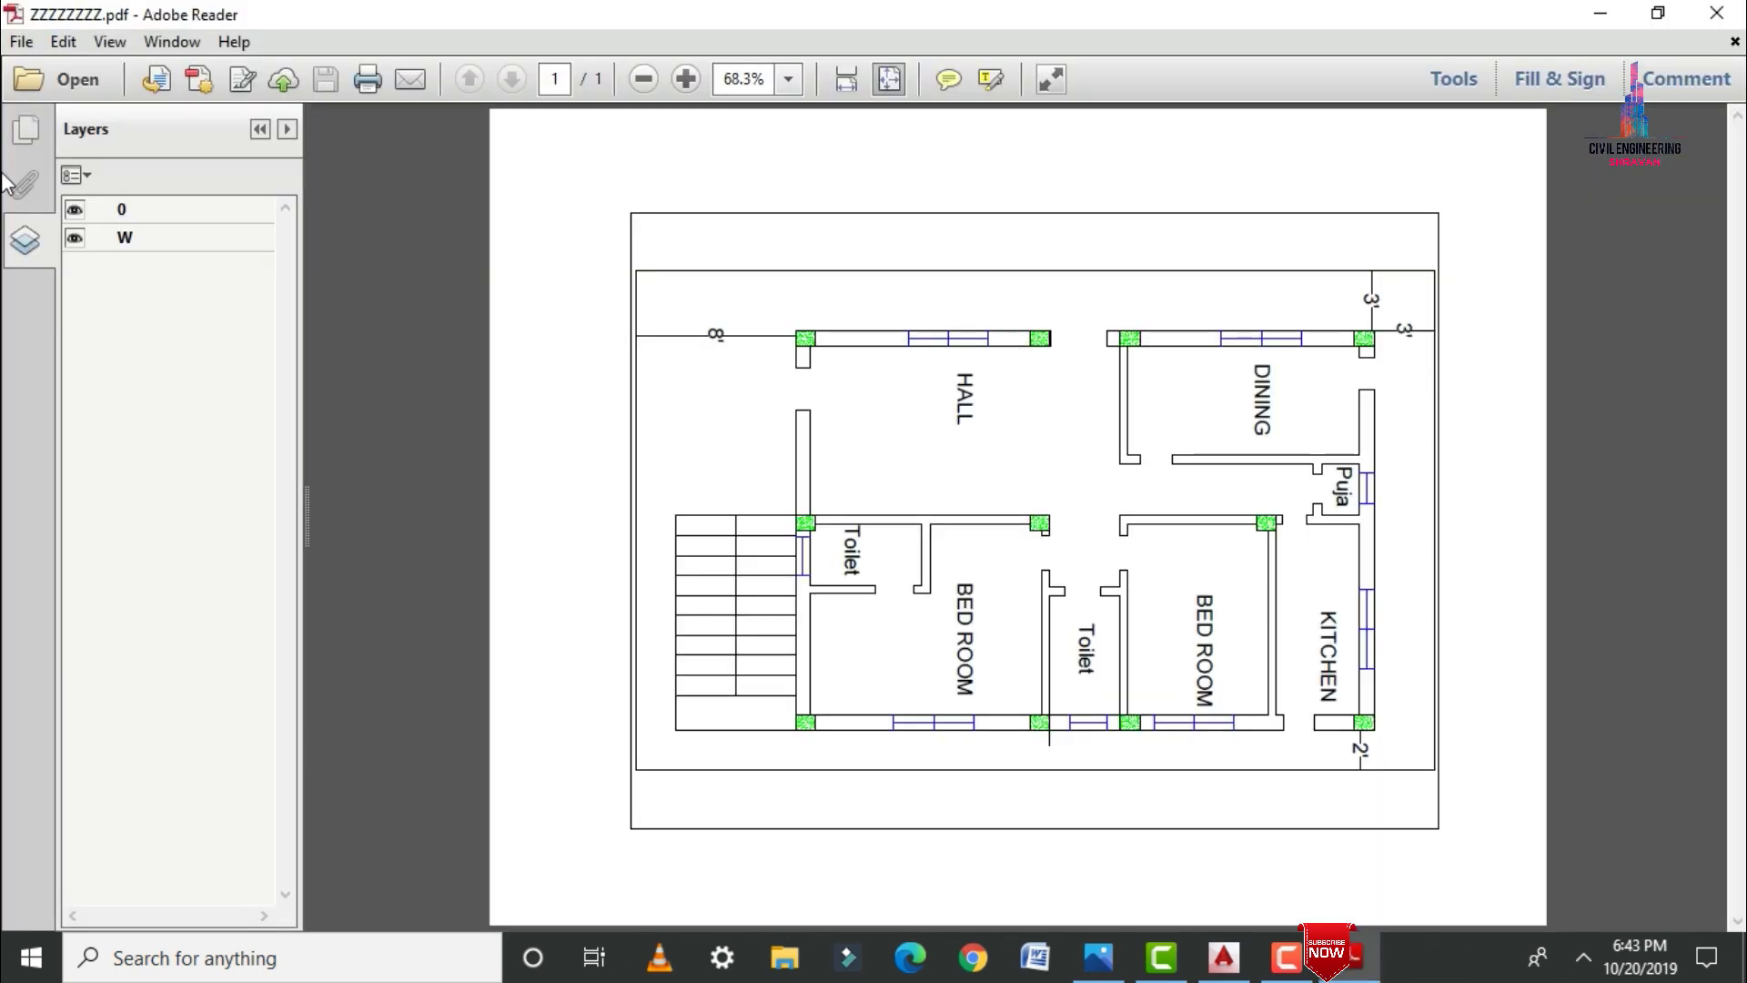
left_click(259, 128)
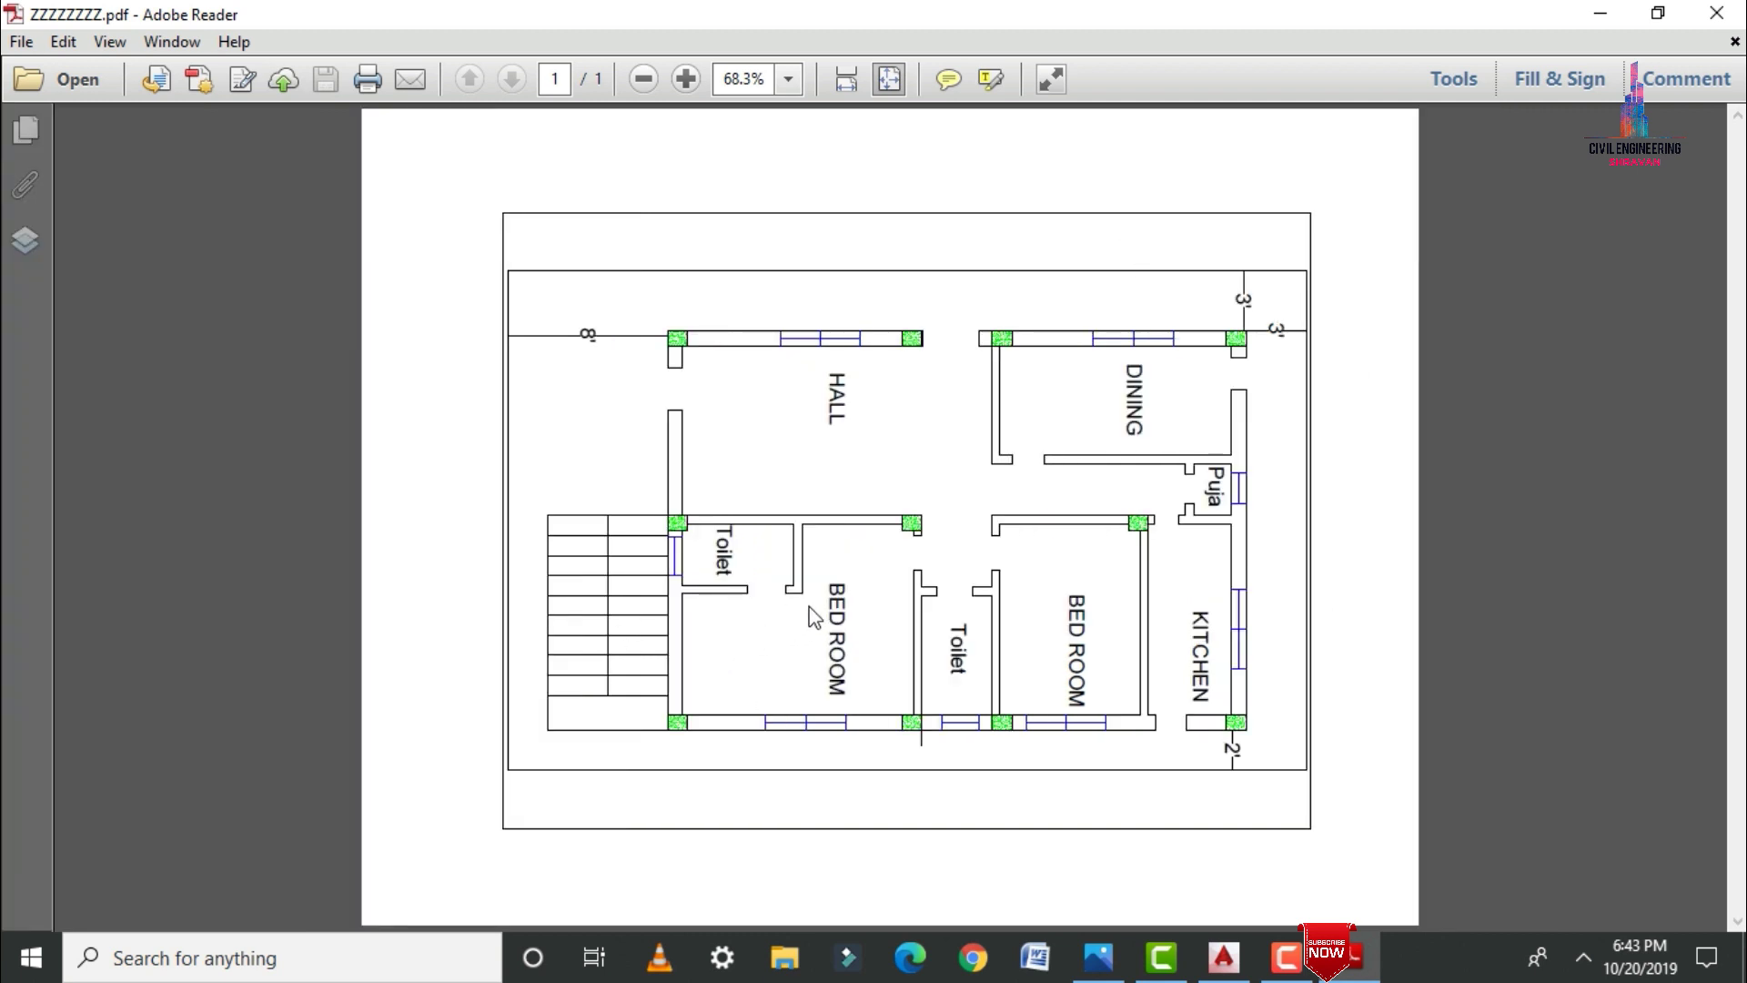